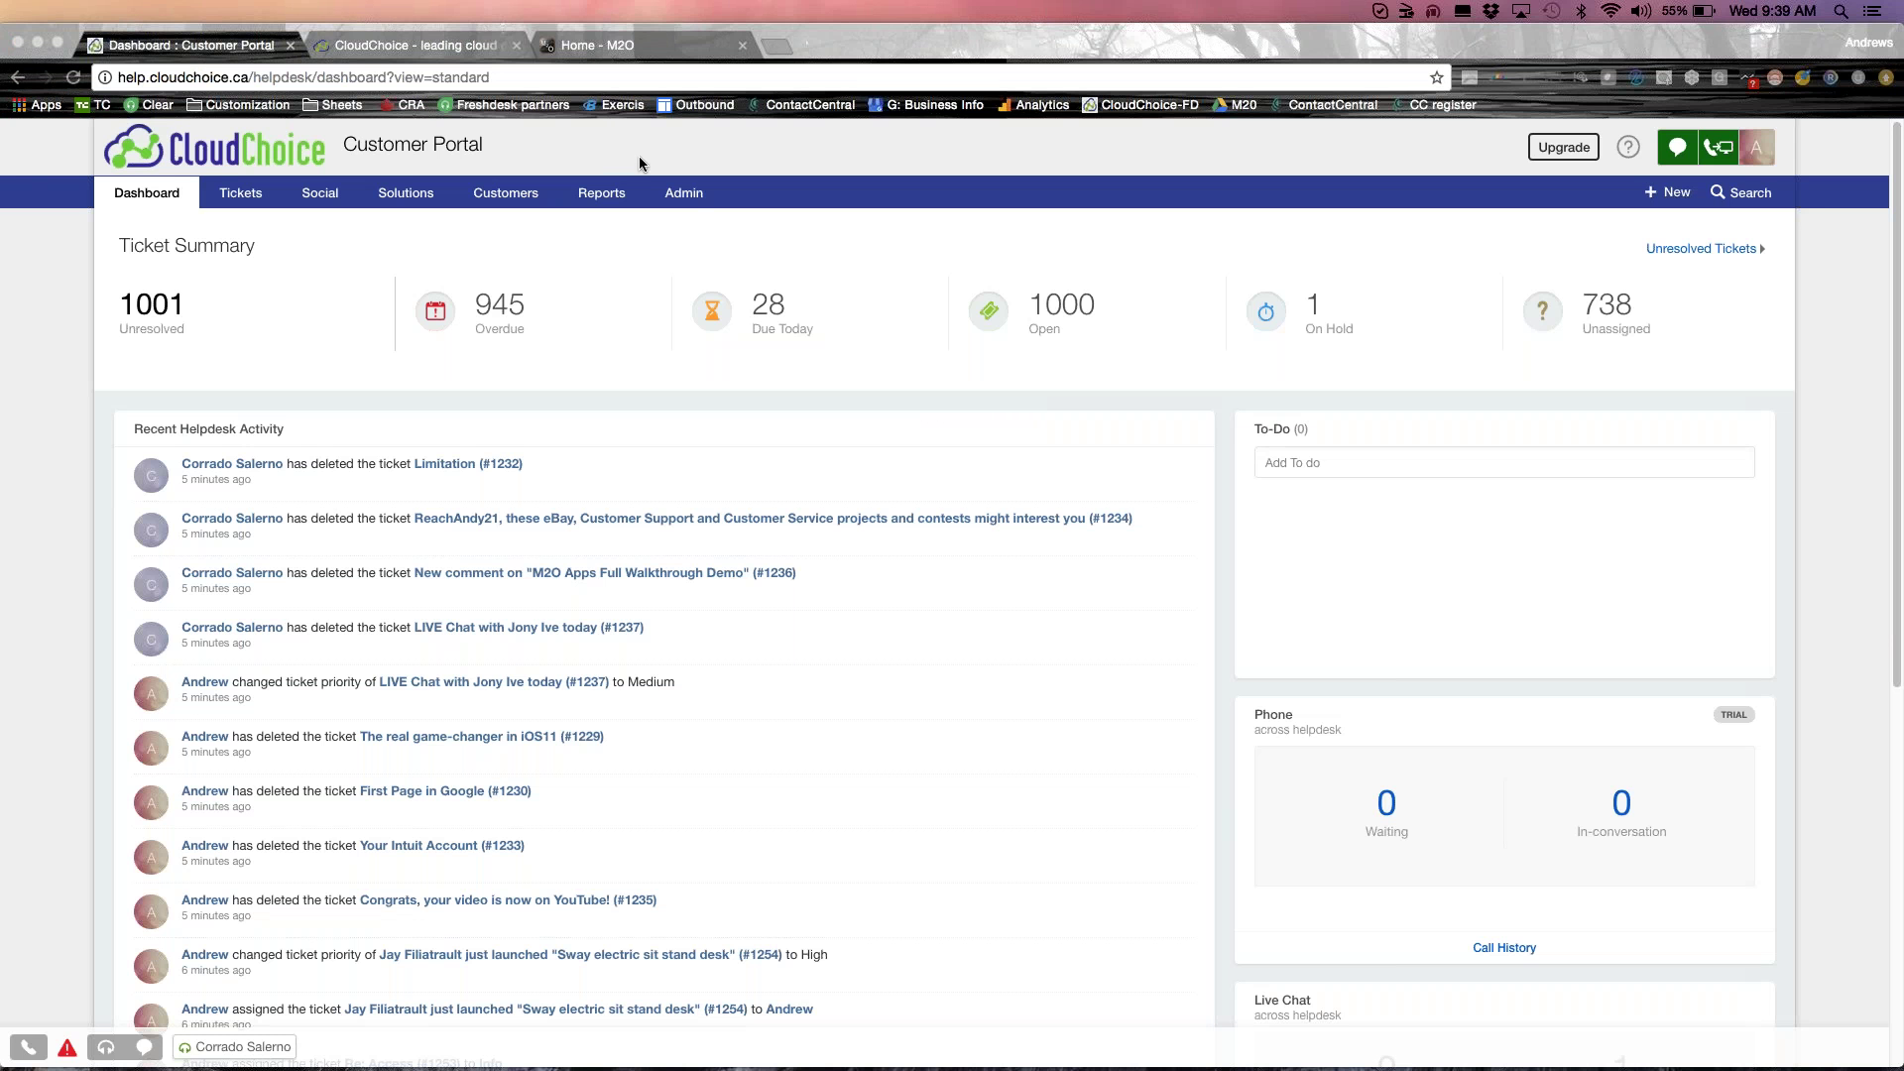
Glance at the Admin page, then scroll through the helpdesk dashboard and back up.
click(685, 192)
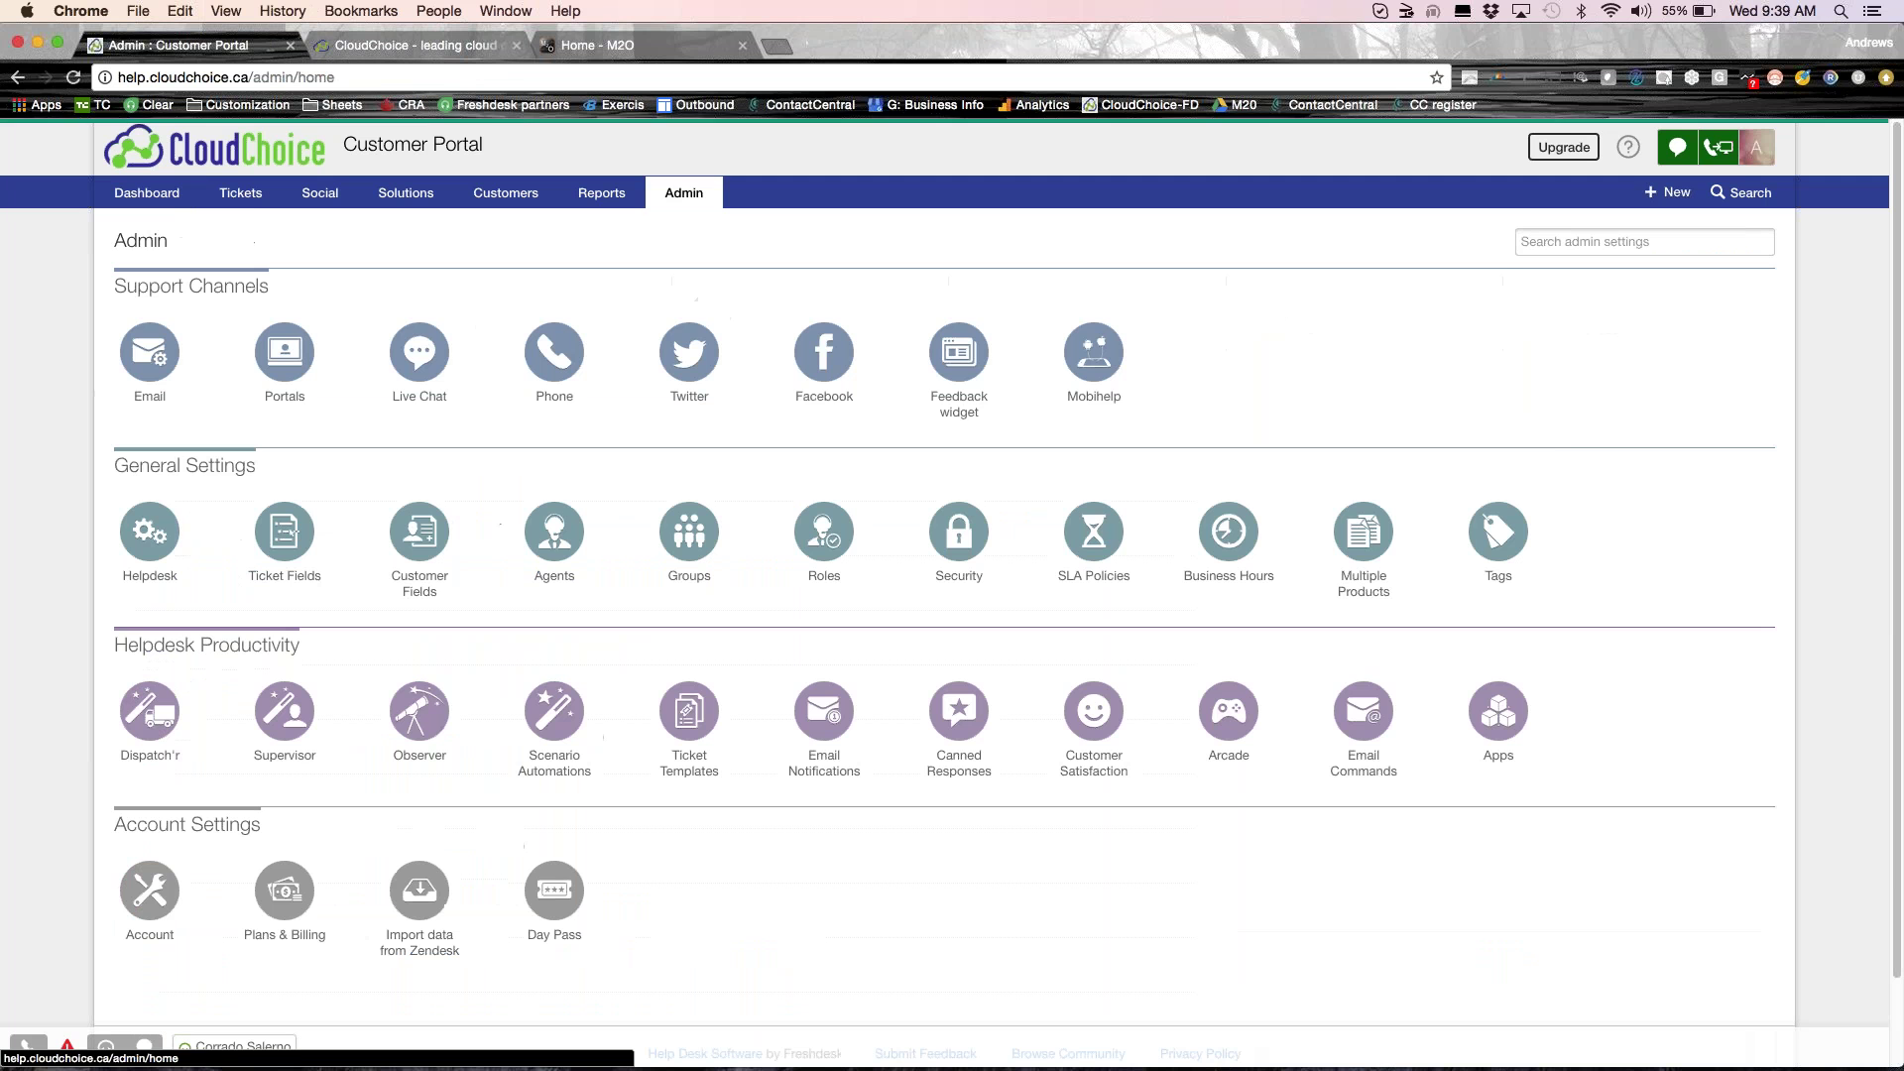
click(181, 192)
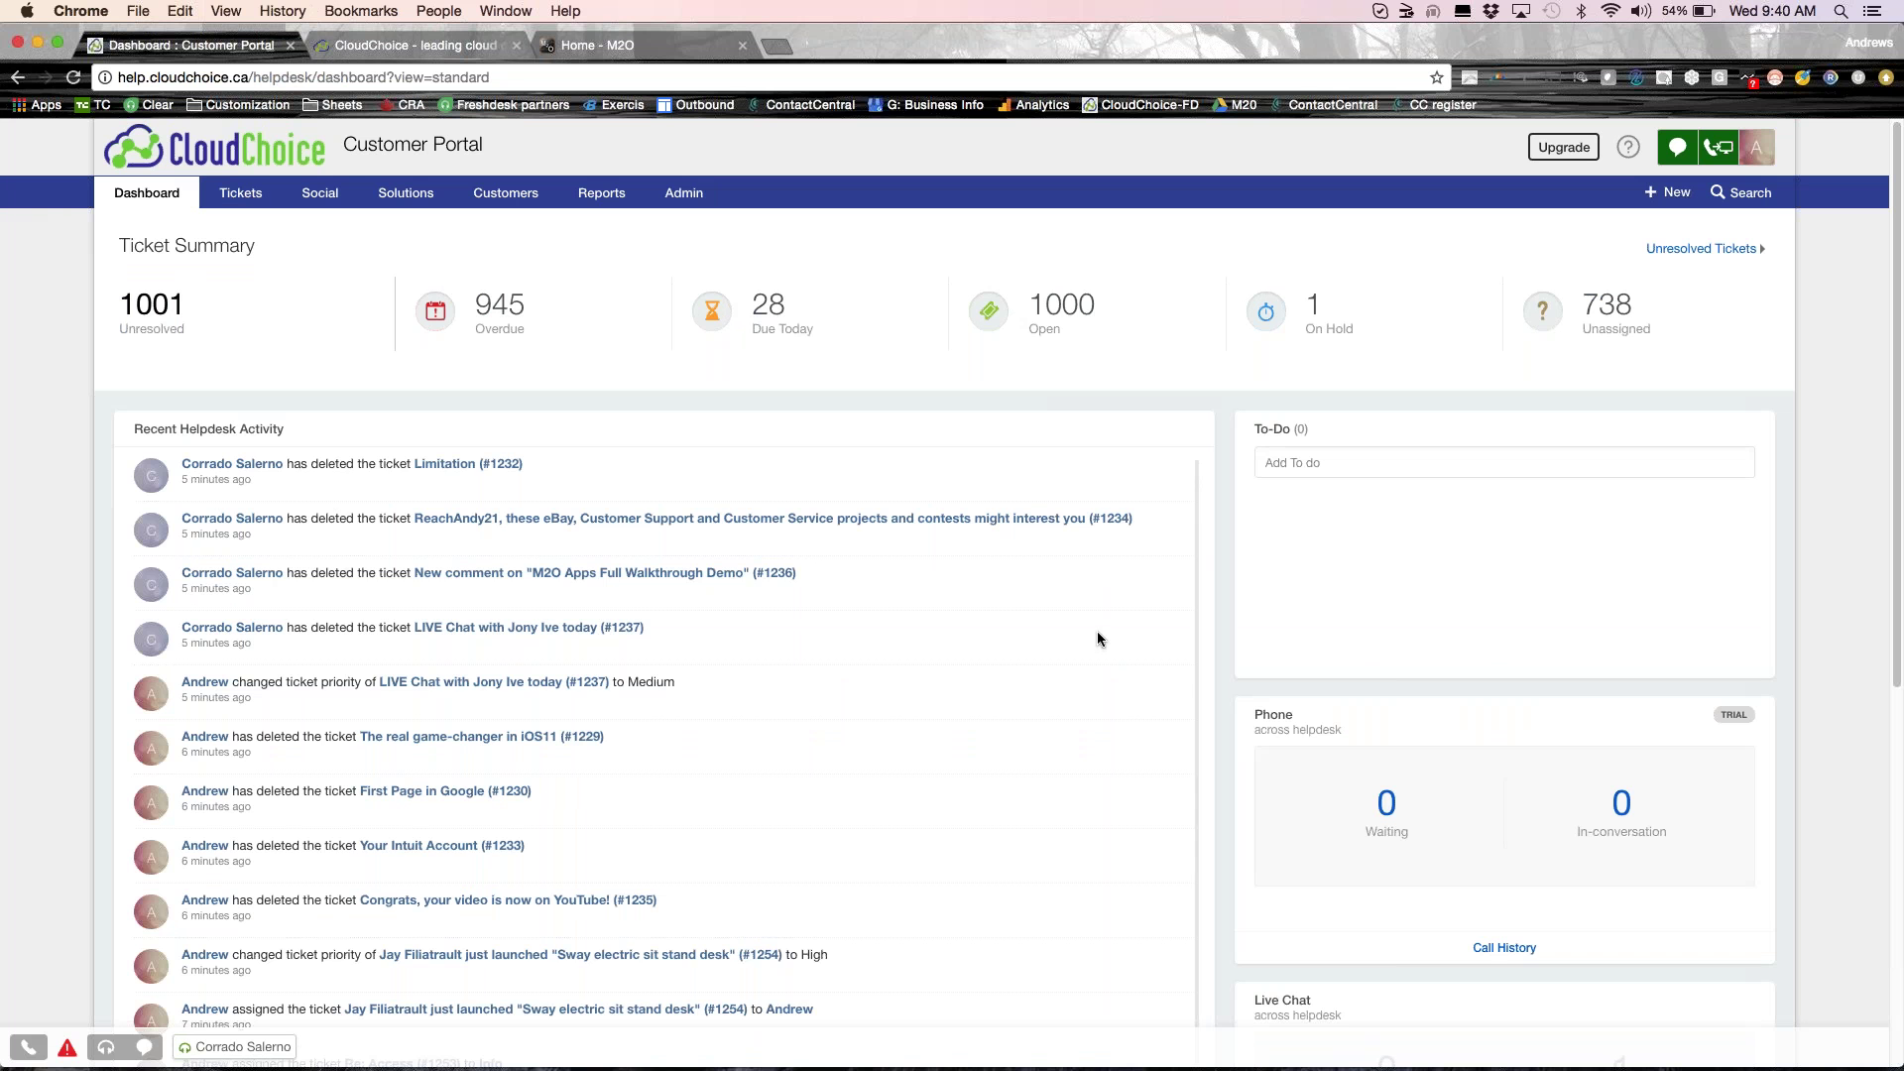
scroll(1097, 631, down, 2)
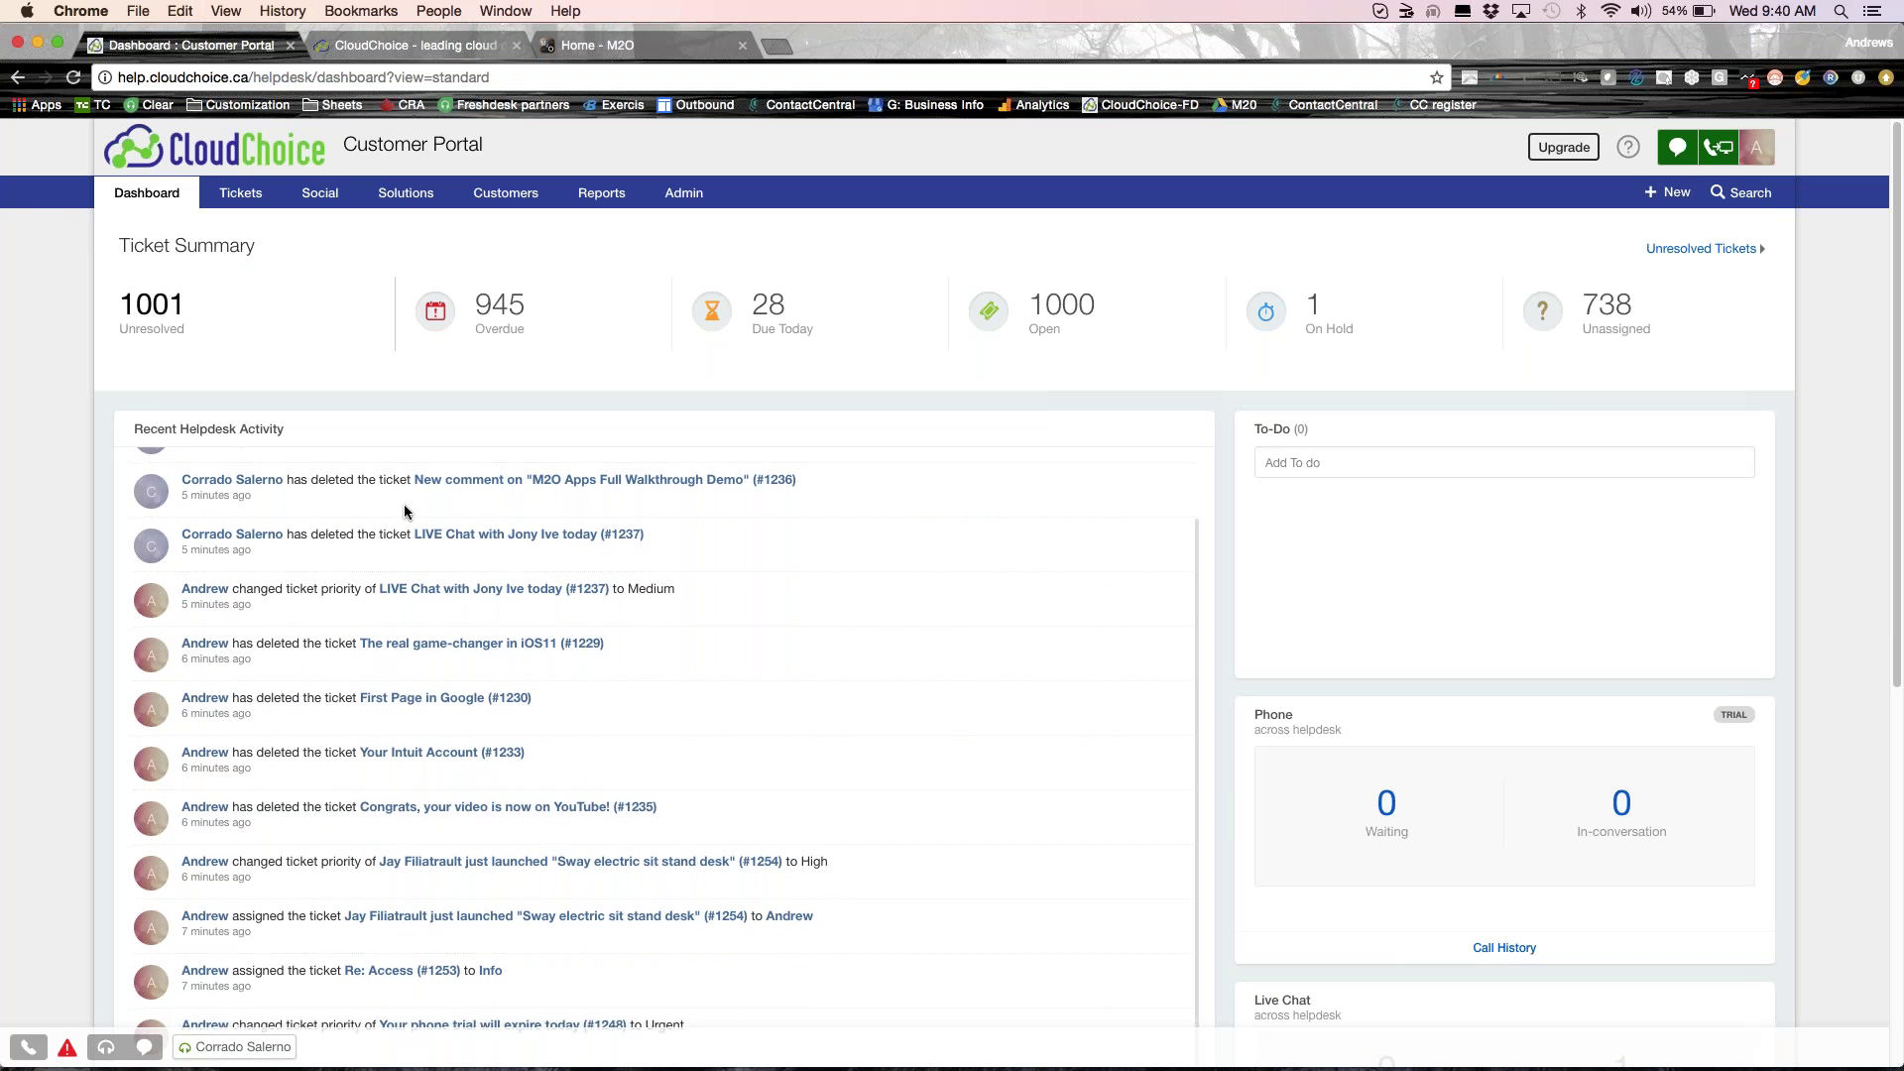
scroll(402, 504, down, 5)
scroll(667, 754, down, 1)
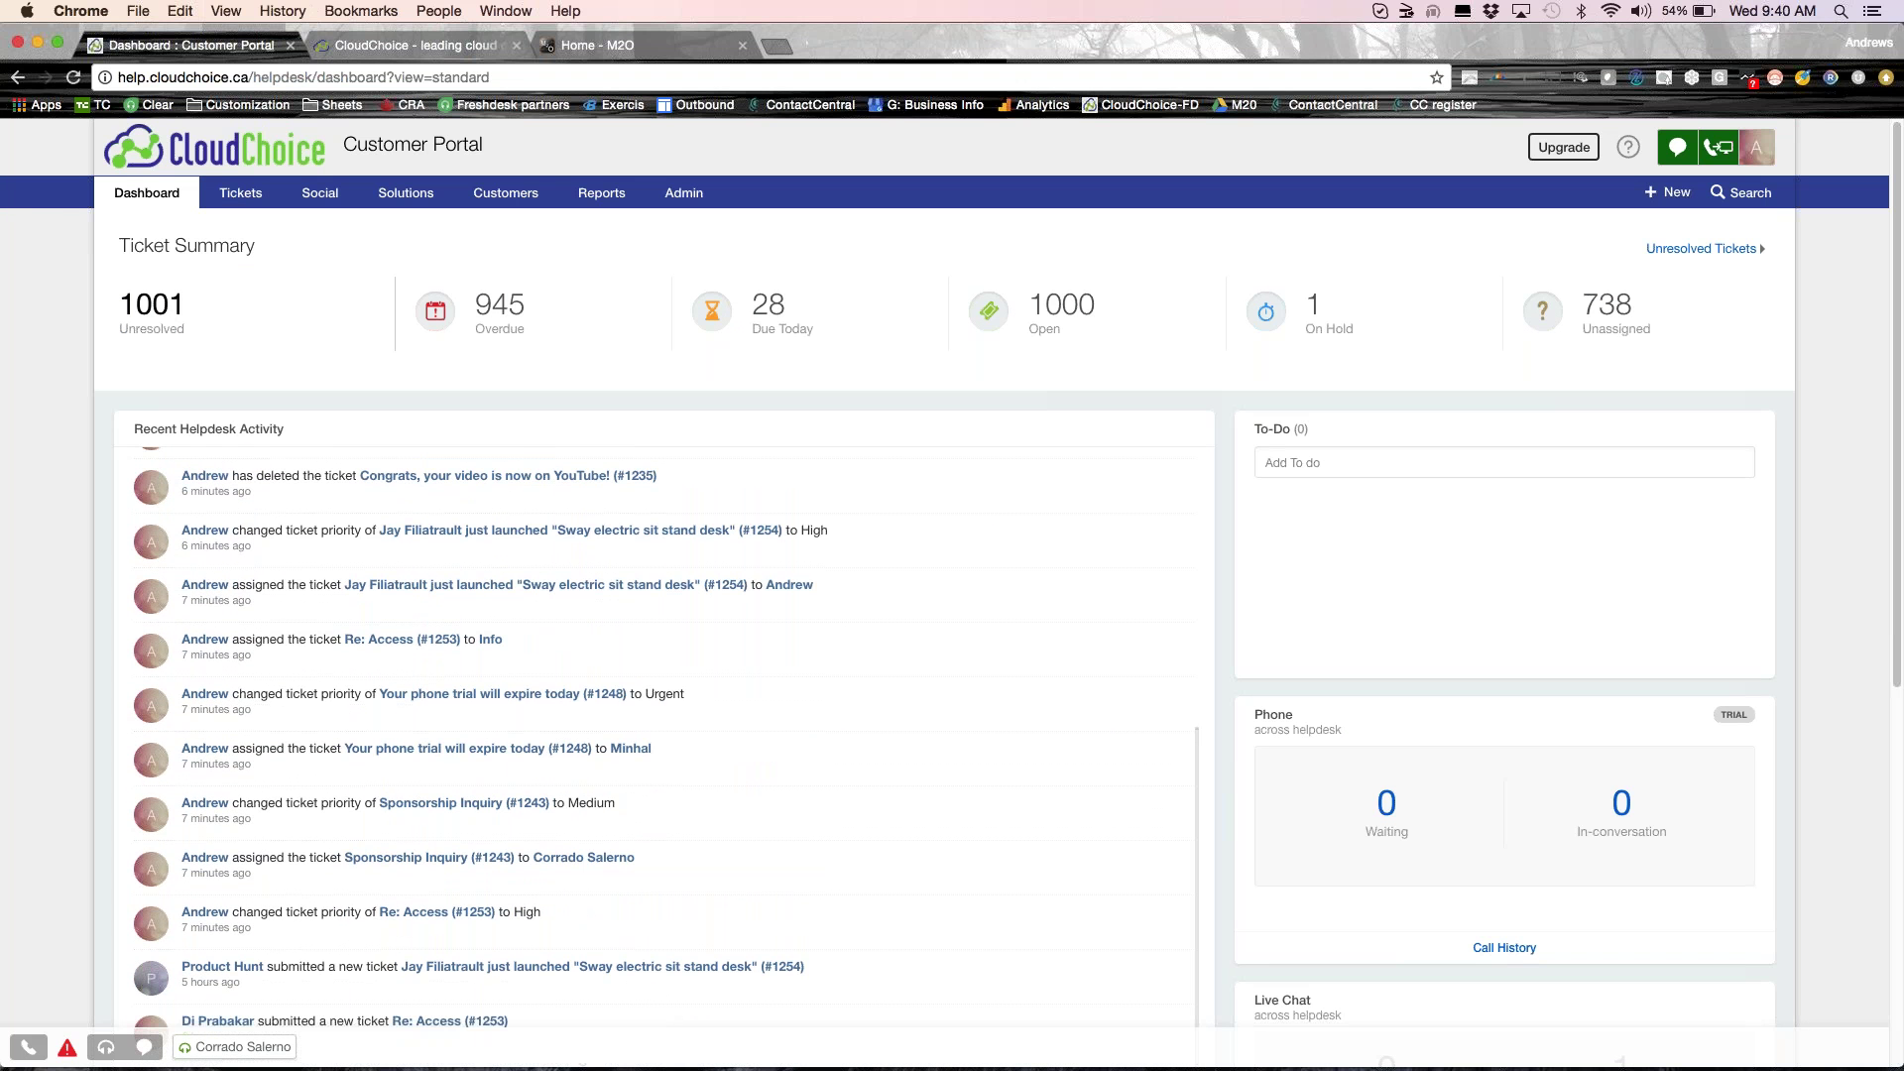
scroll(1175, 667, down, 3)
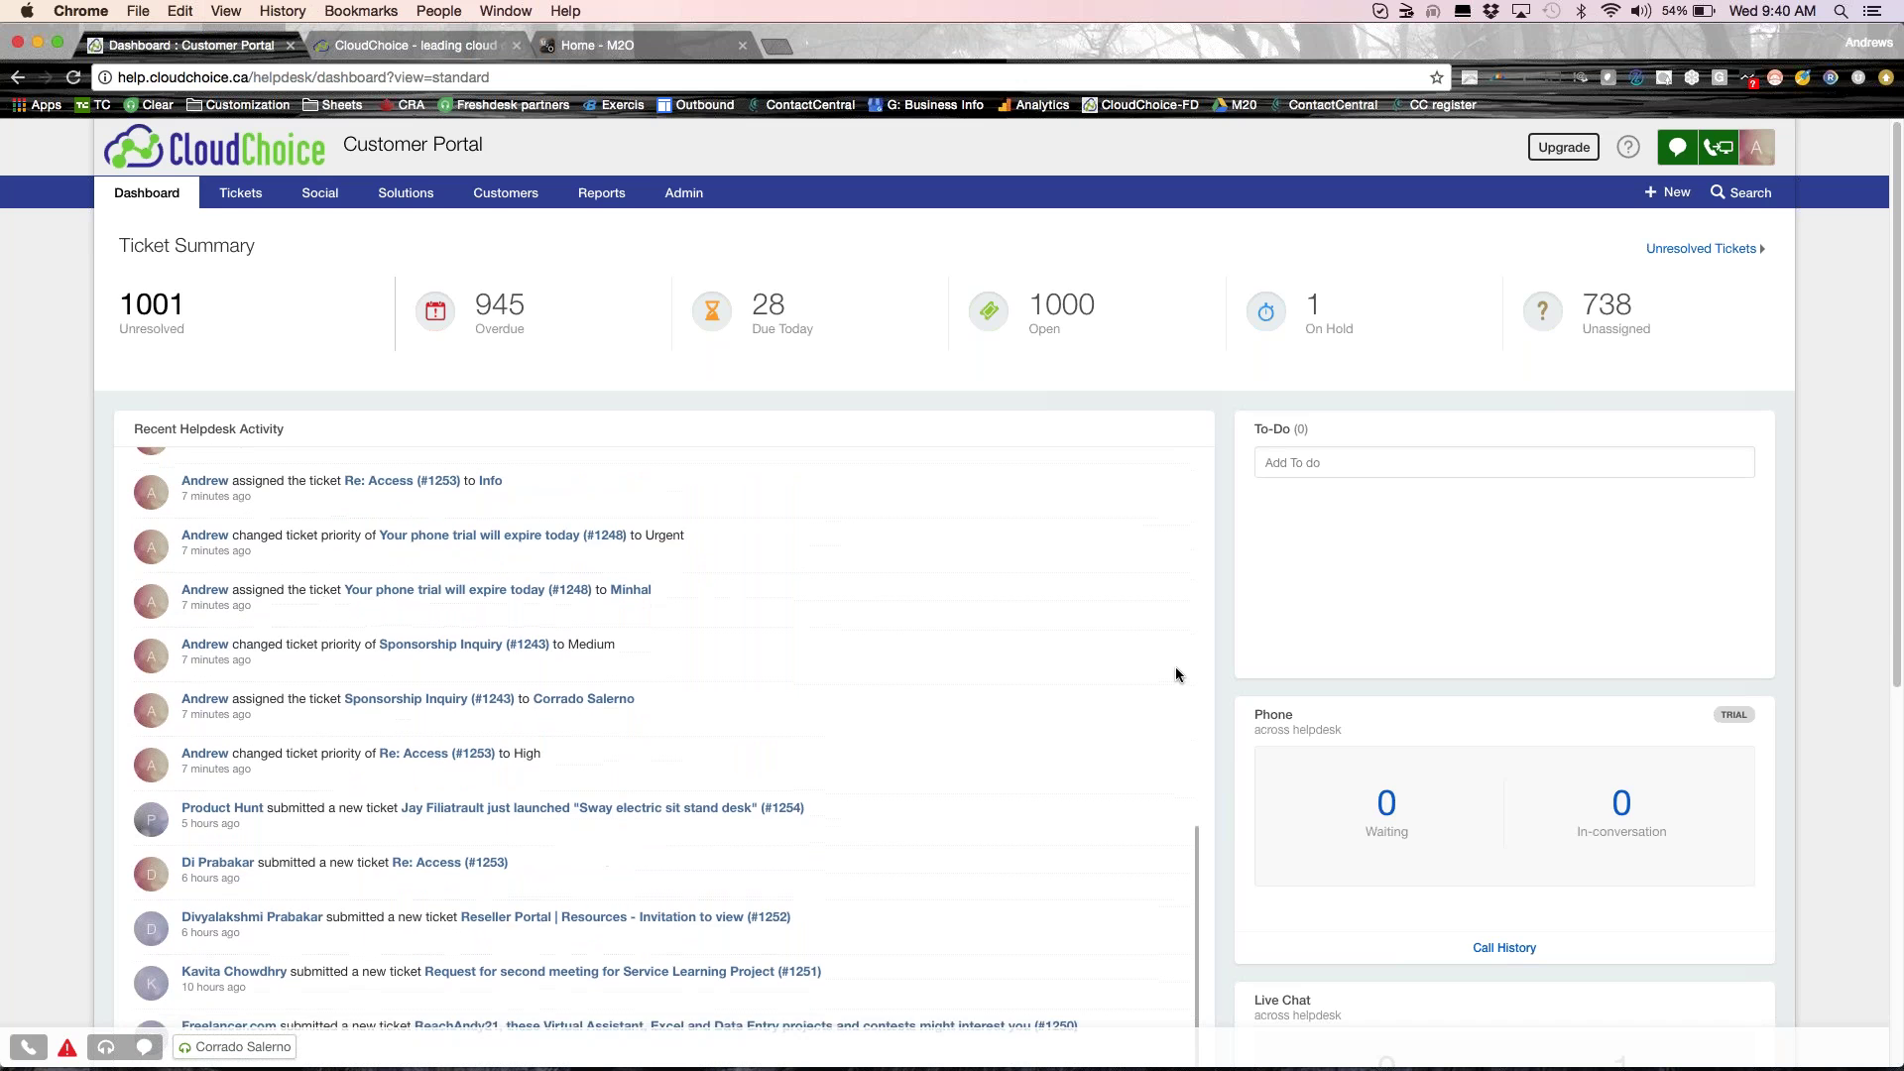
scroll(1175, 674, down, 4)
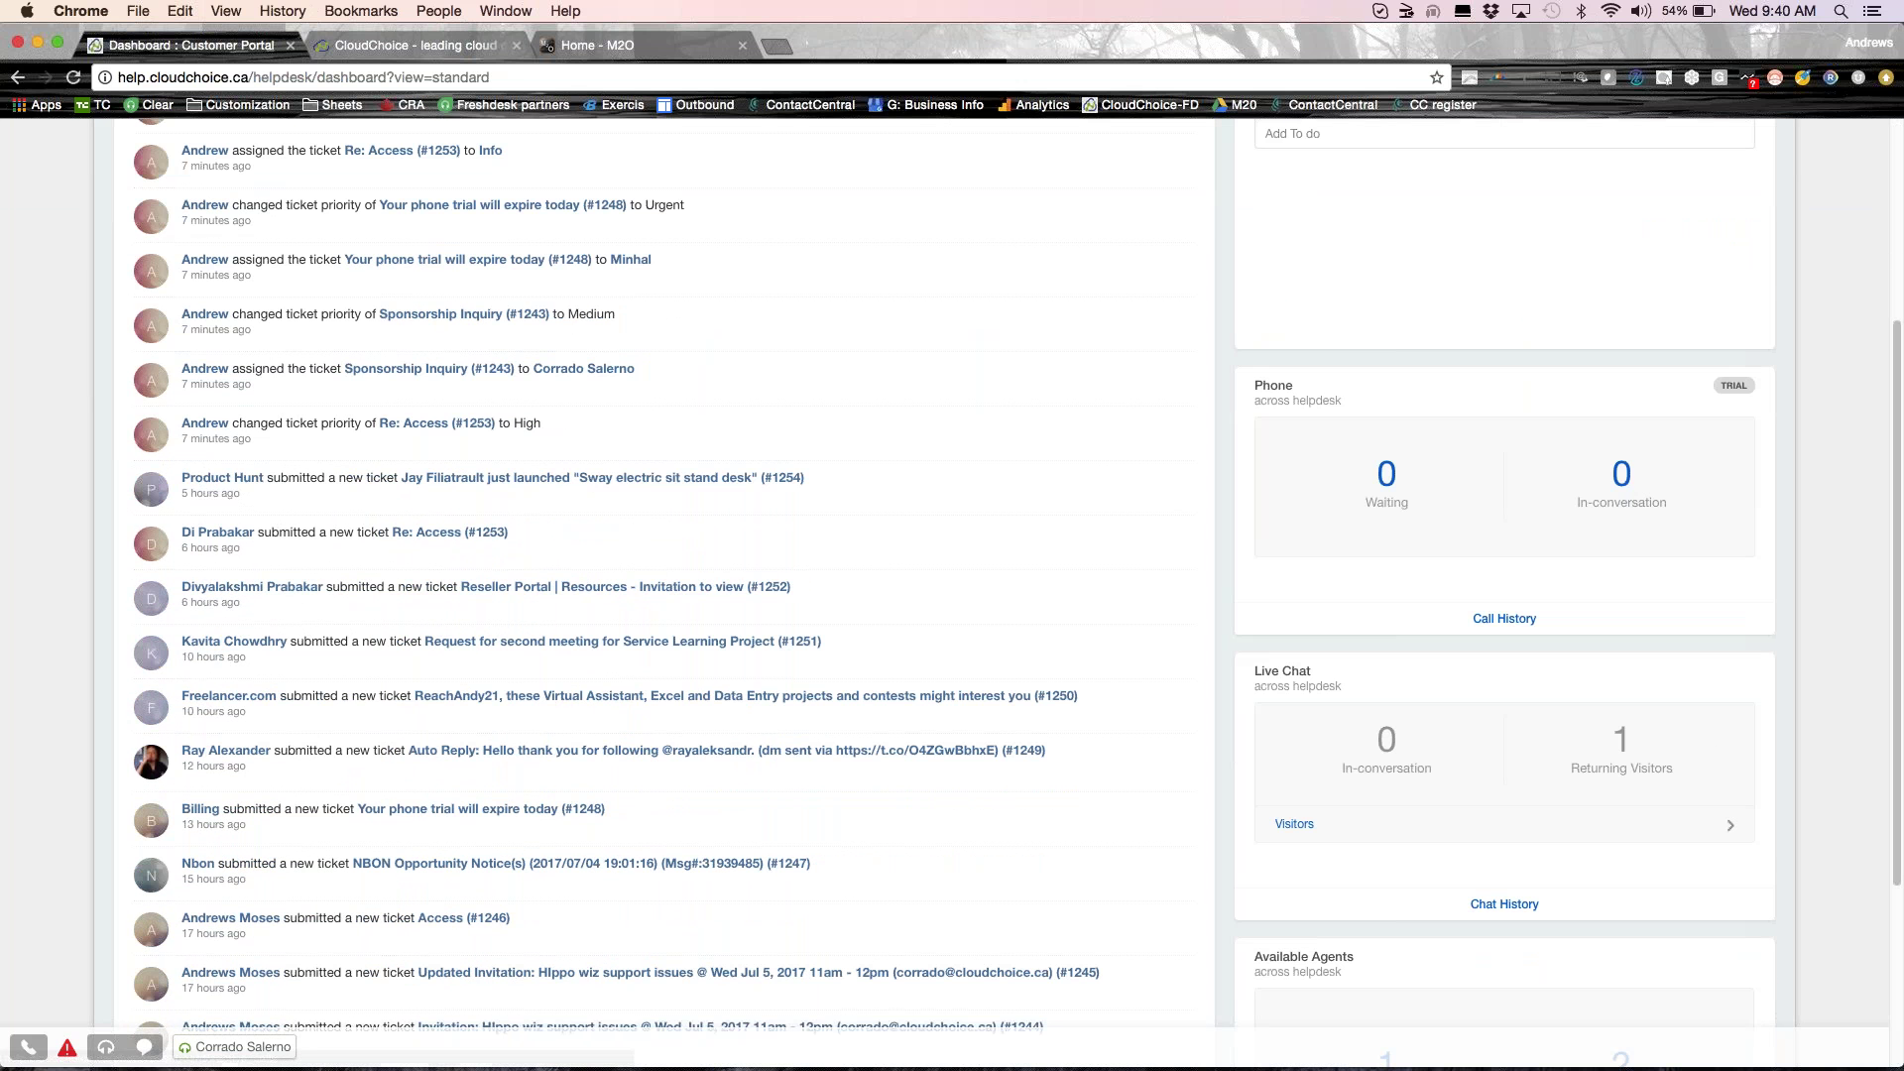
scroll(1504, 618, down, 2)
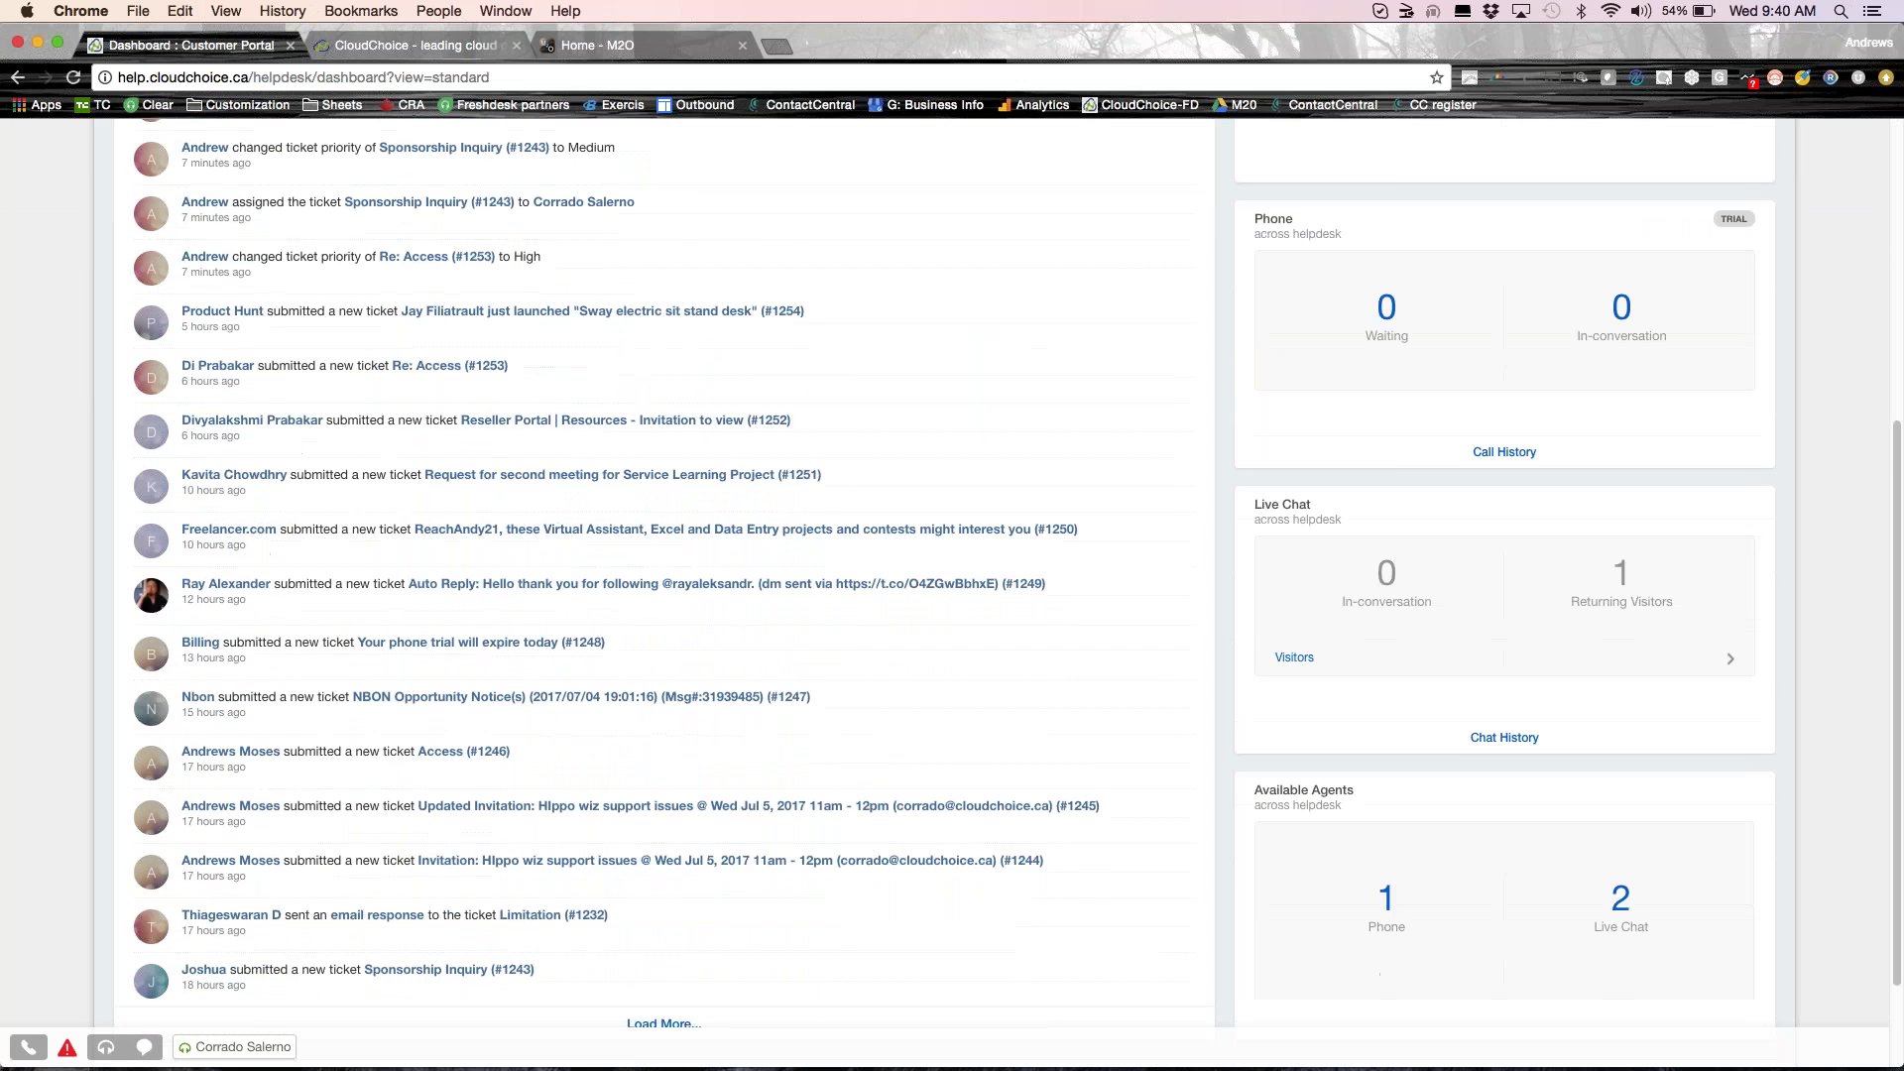
scroll(1526, 744, down, 2)
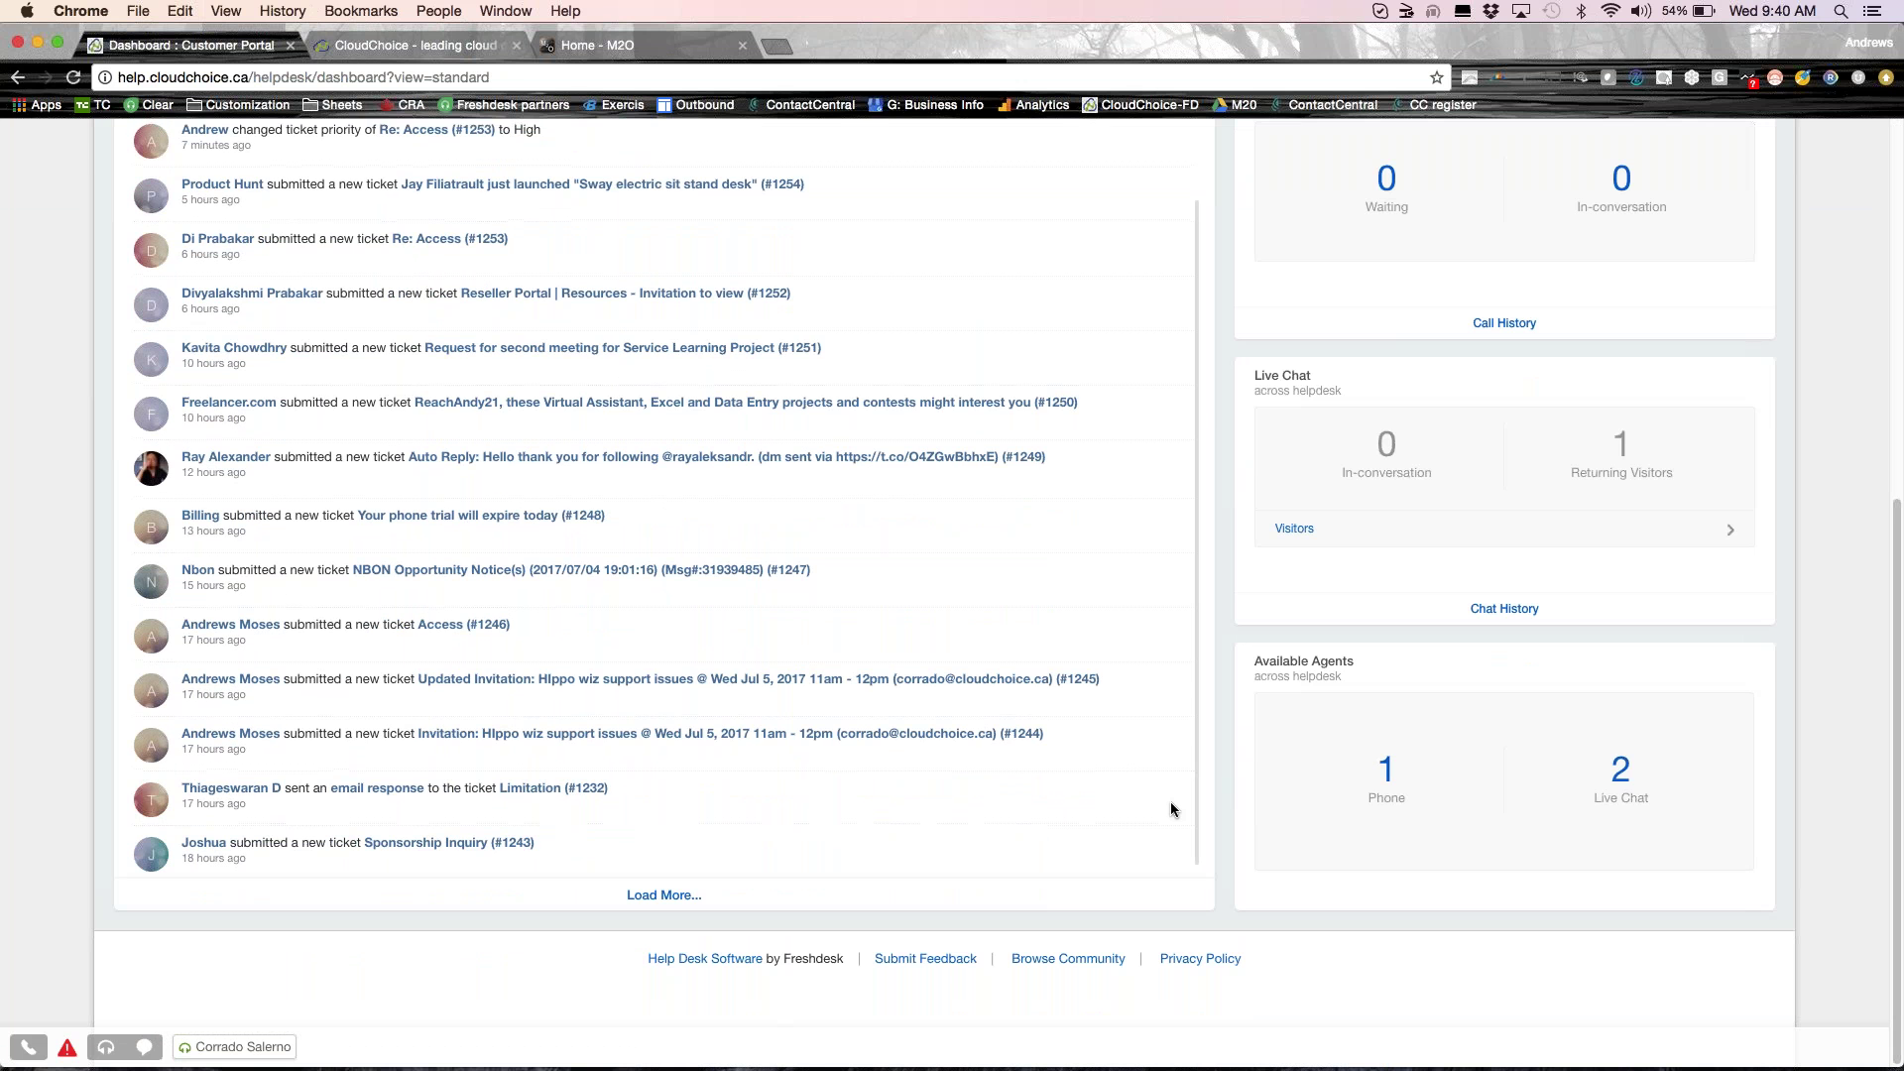
scroll(1174, 801, up, 6)
scroll(1003, 732, up, 10)
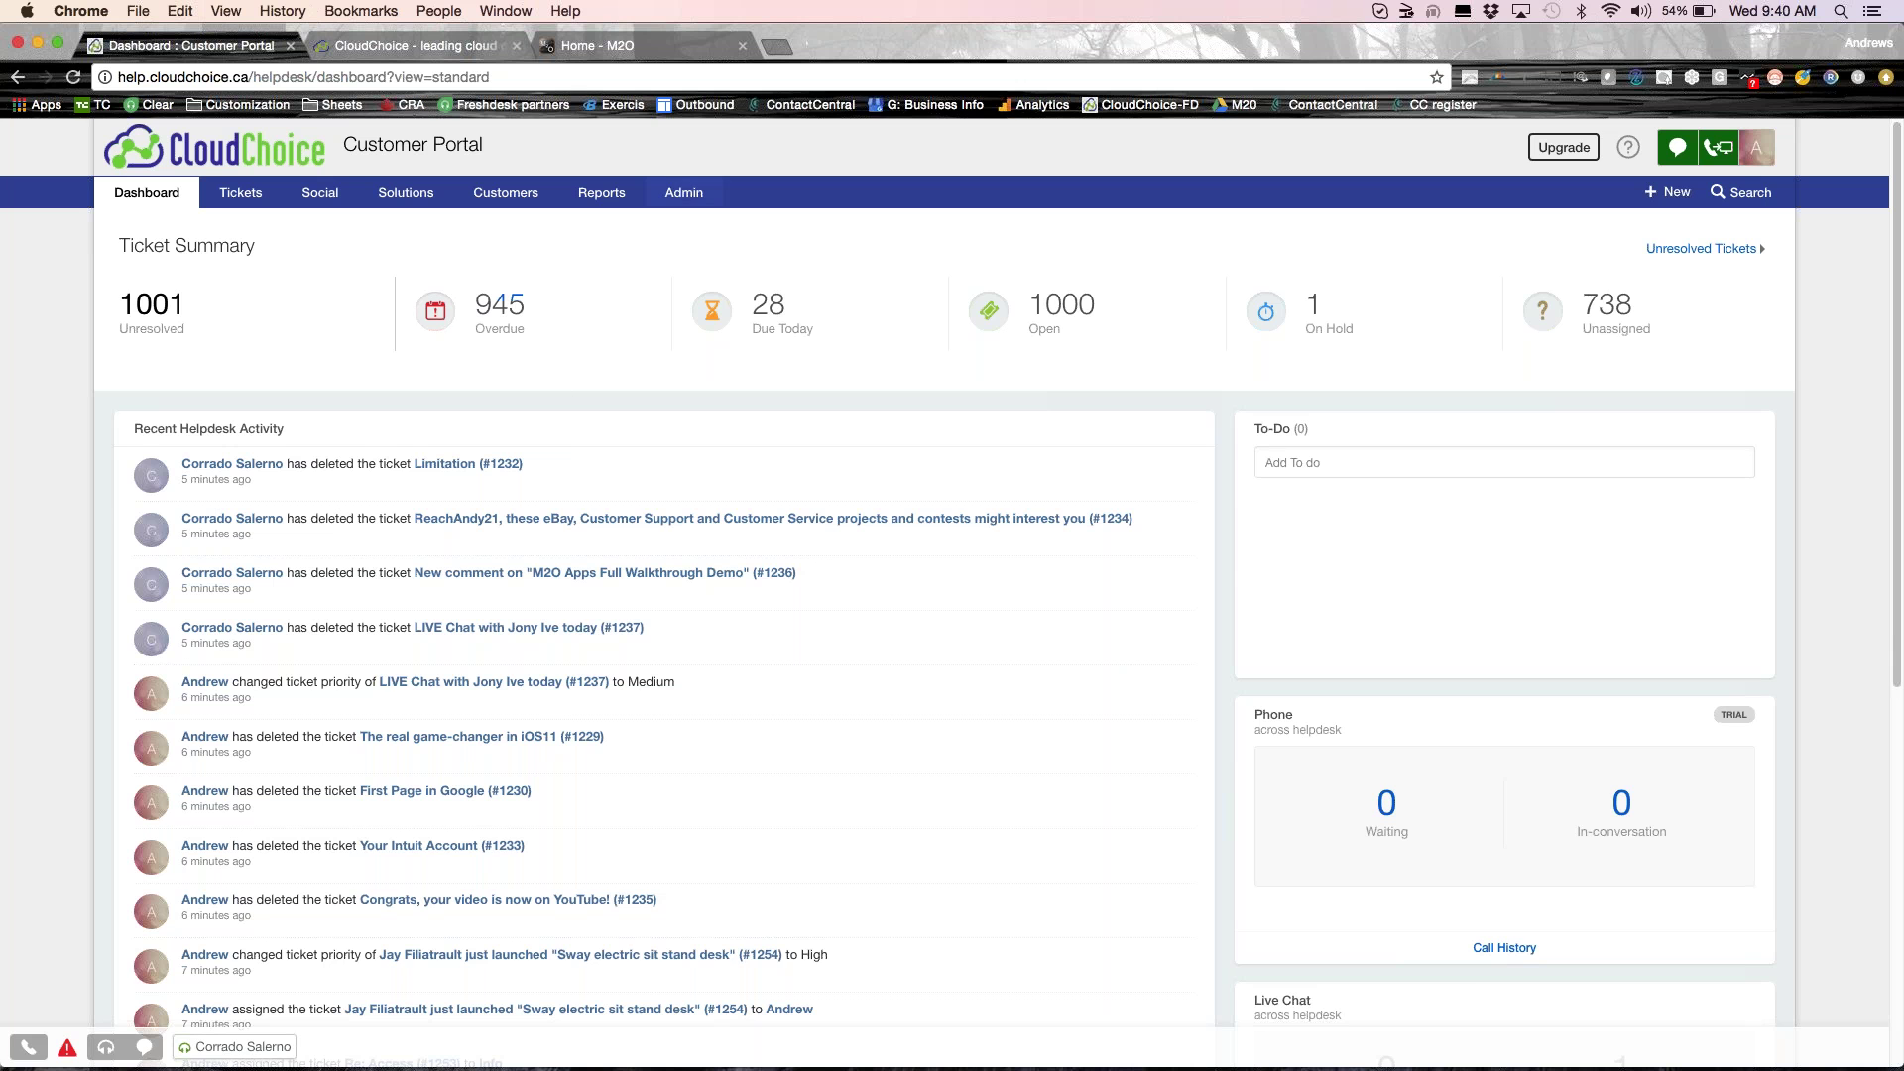
Open Admin > Email and highlight the info and M2O Apps support addresses.
click(680, 195)
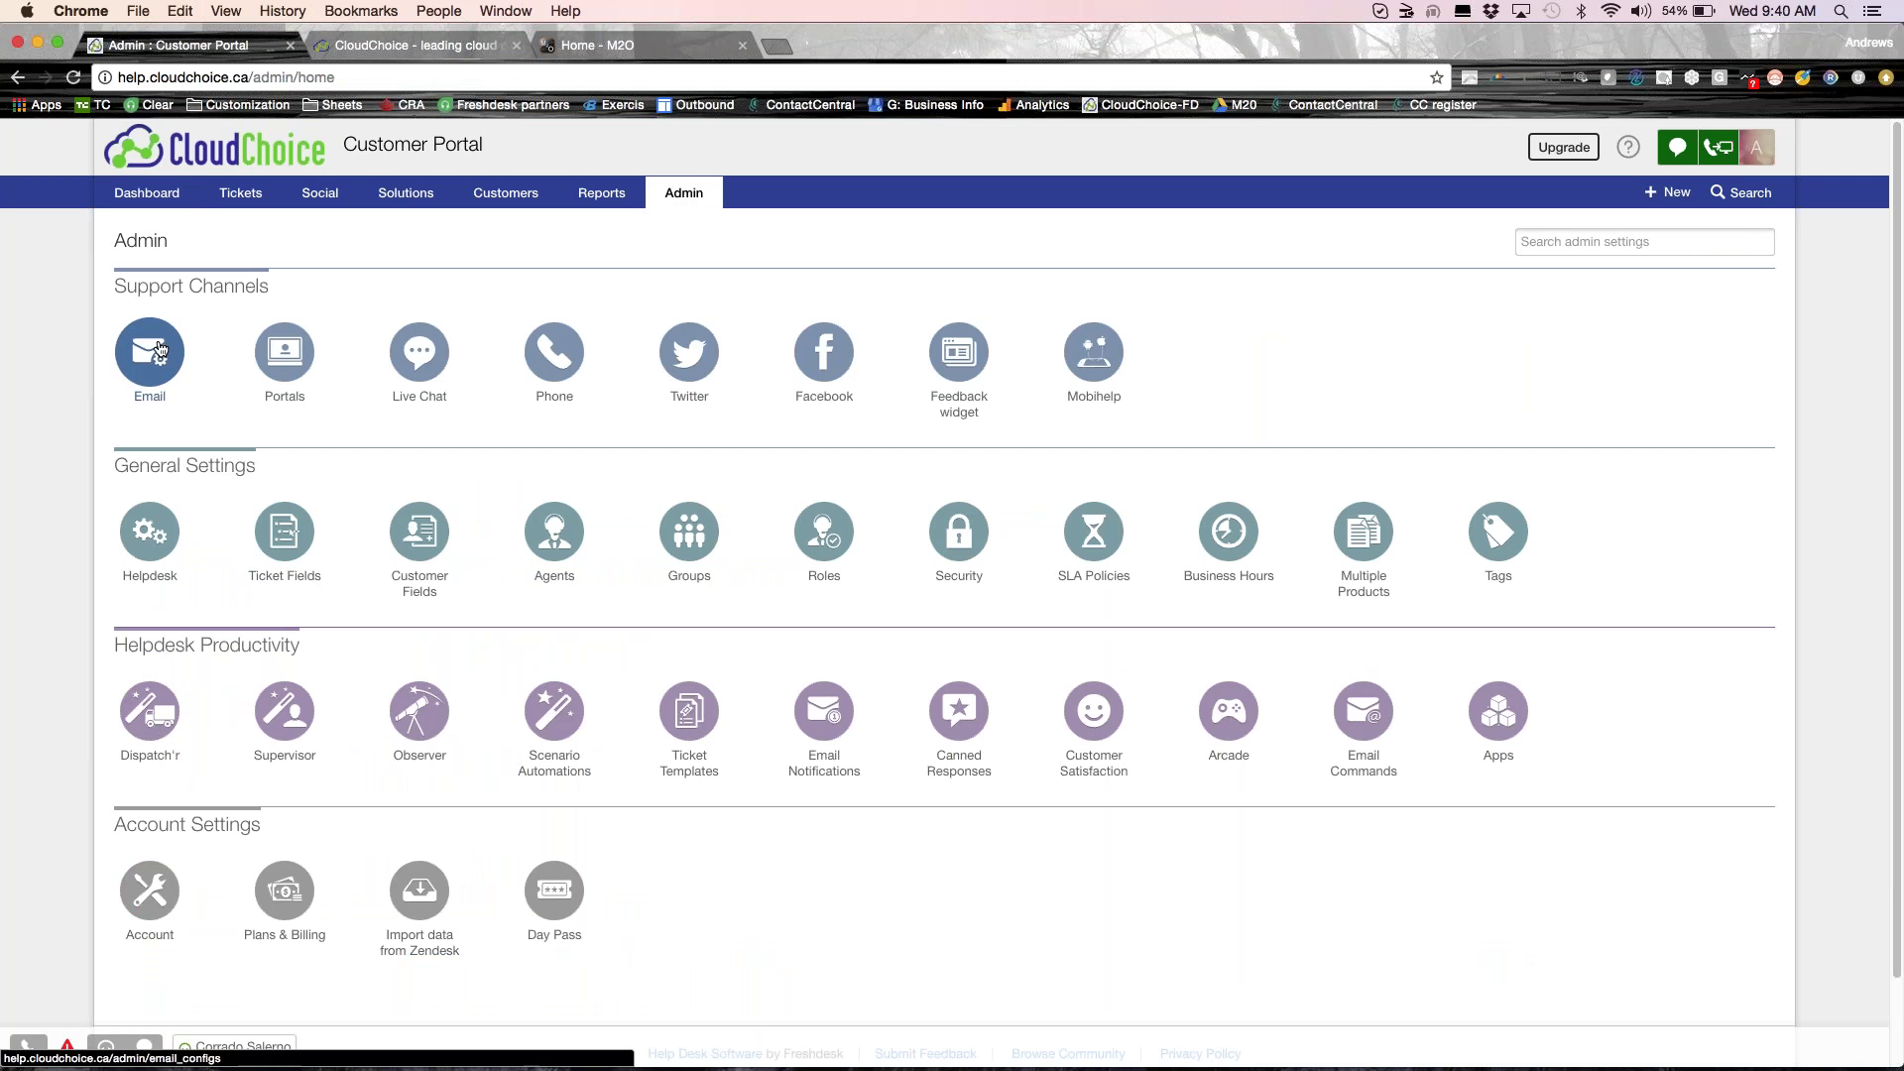
click(150, 352)
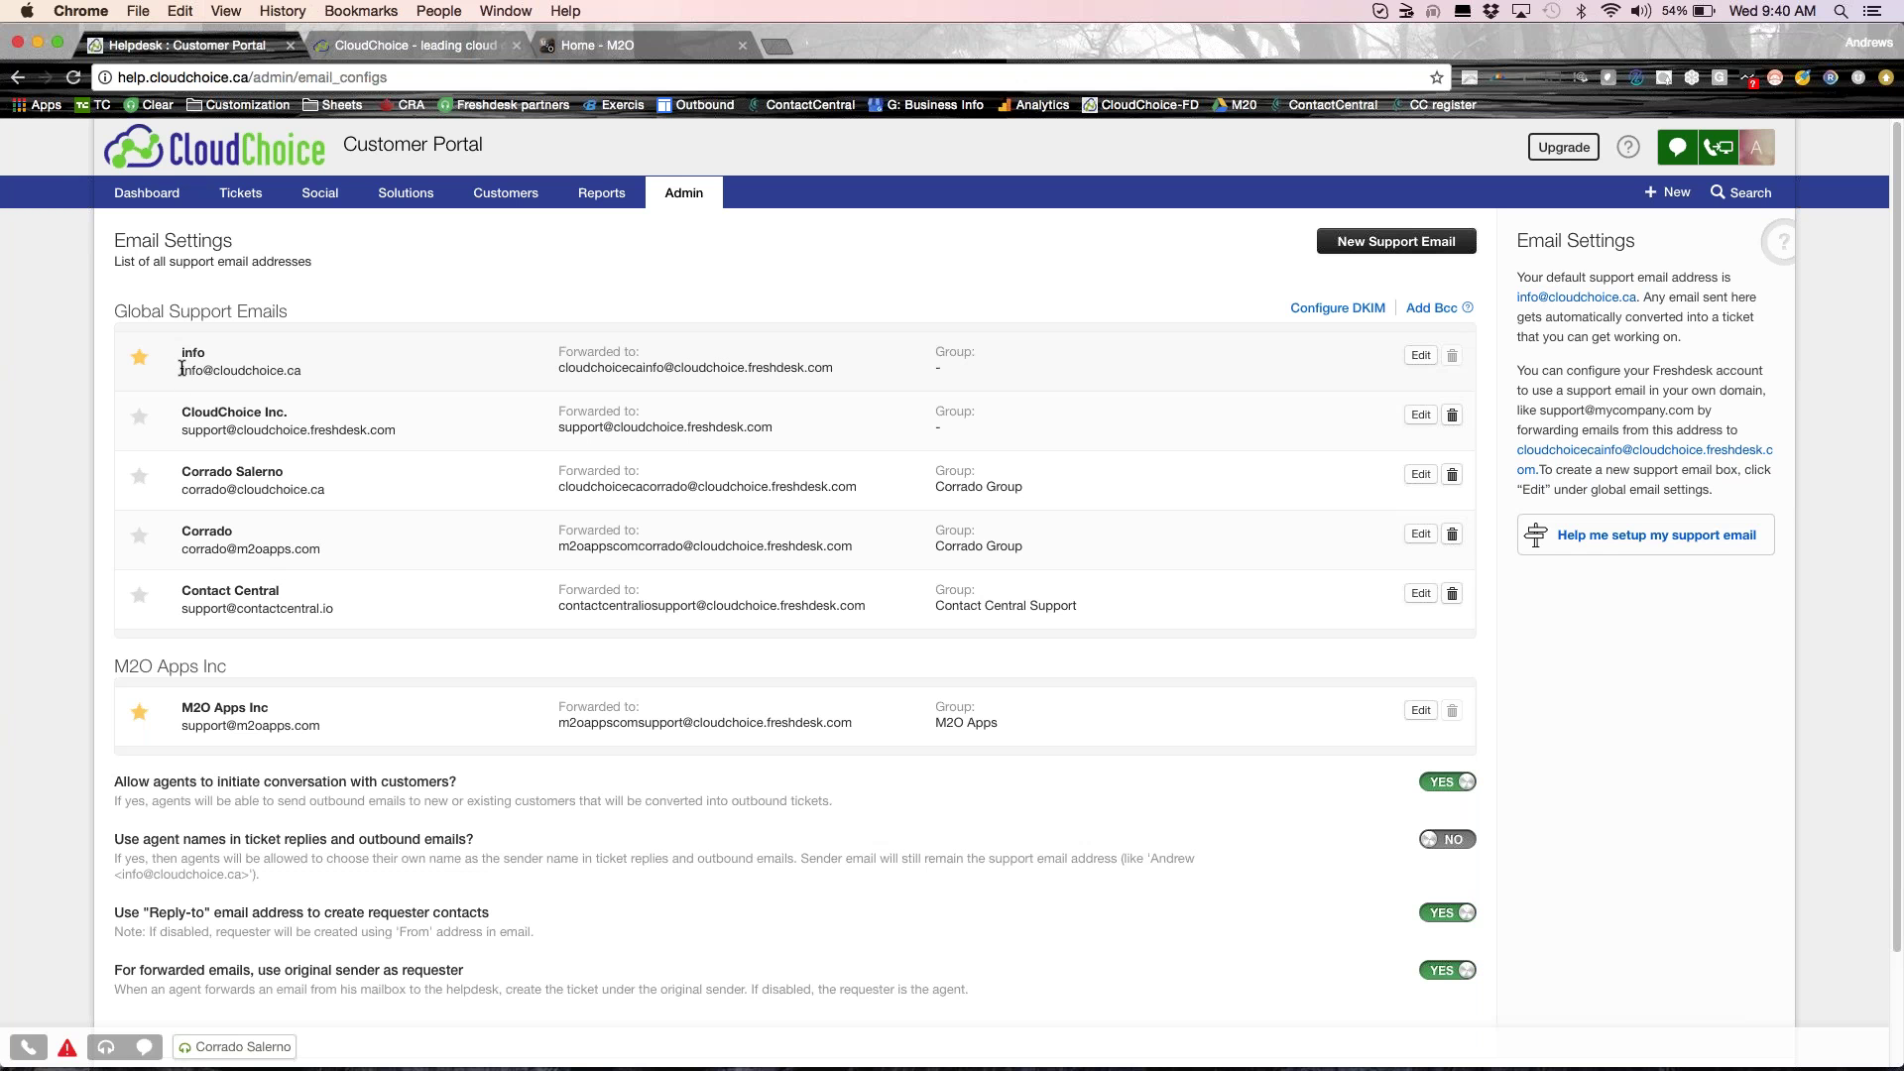
drag(182, 368, 300, 377)
click(200, 379)
drag(174, 371, 302, 376)
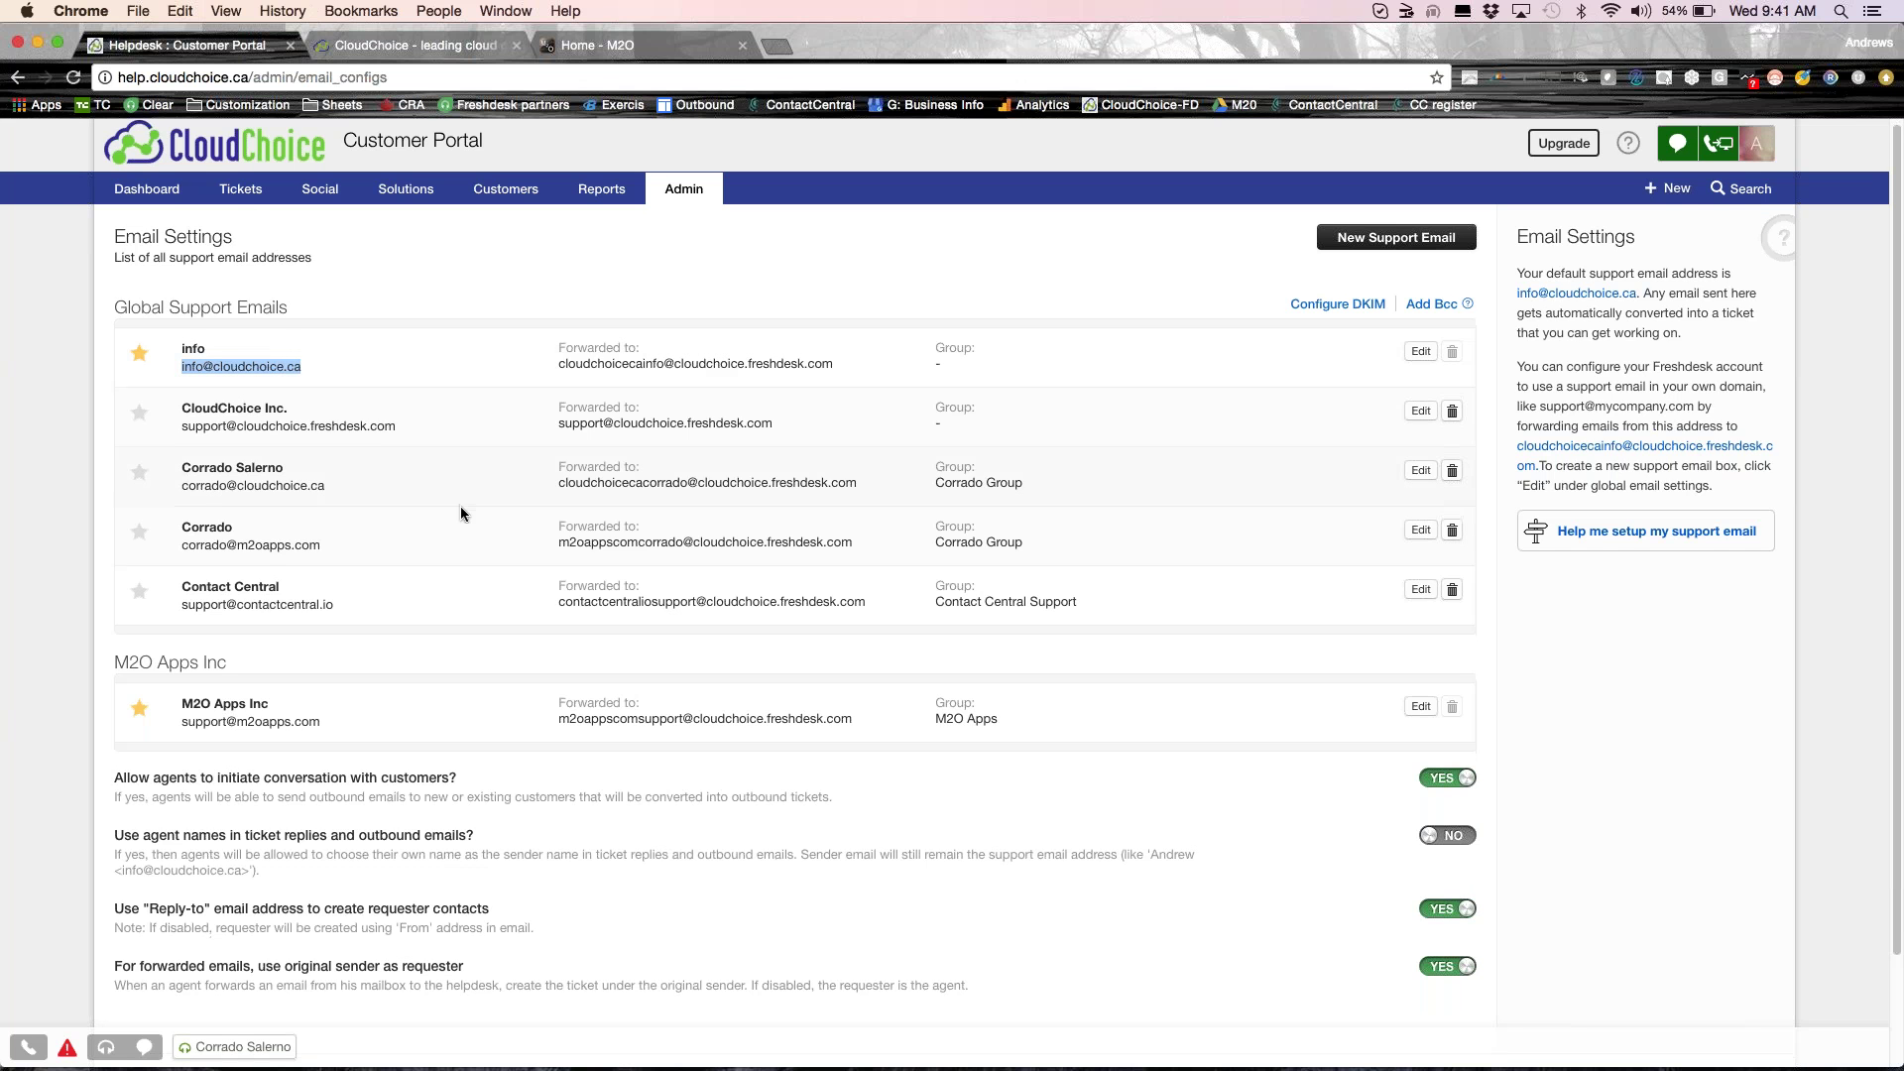
scroll(460, 506, down, 3)
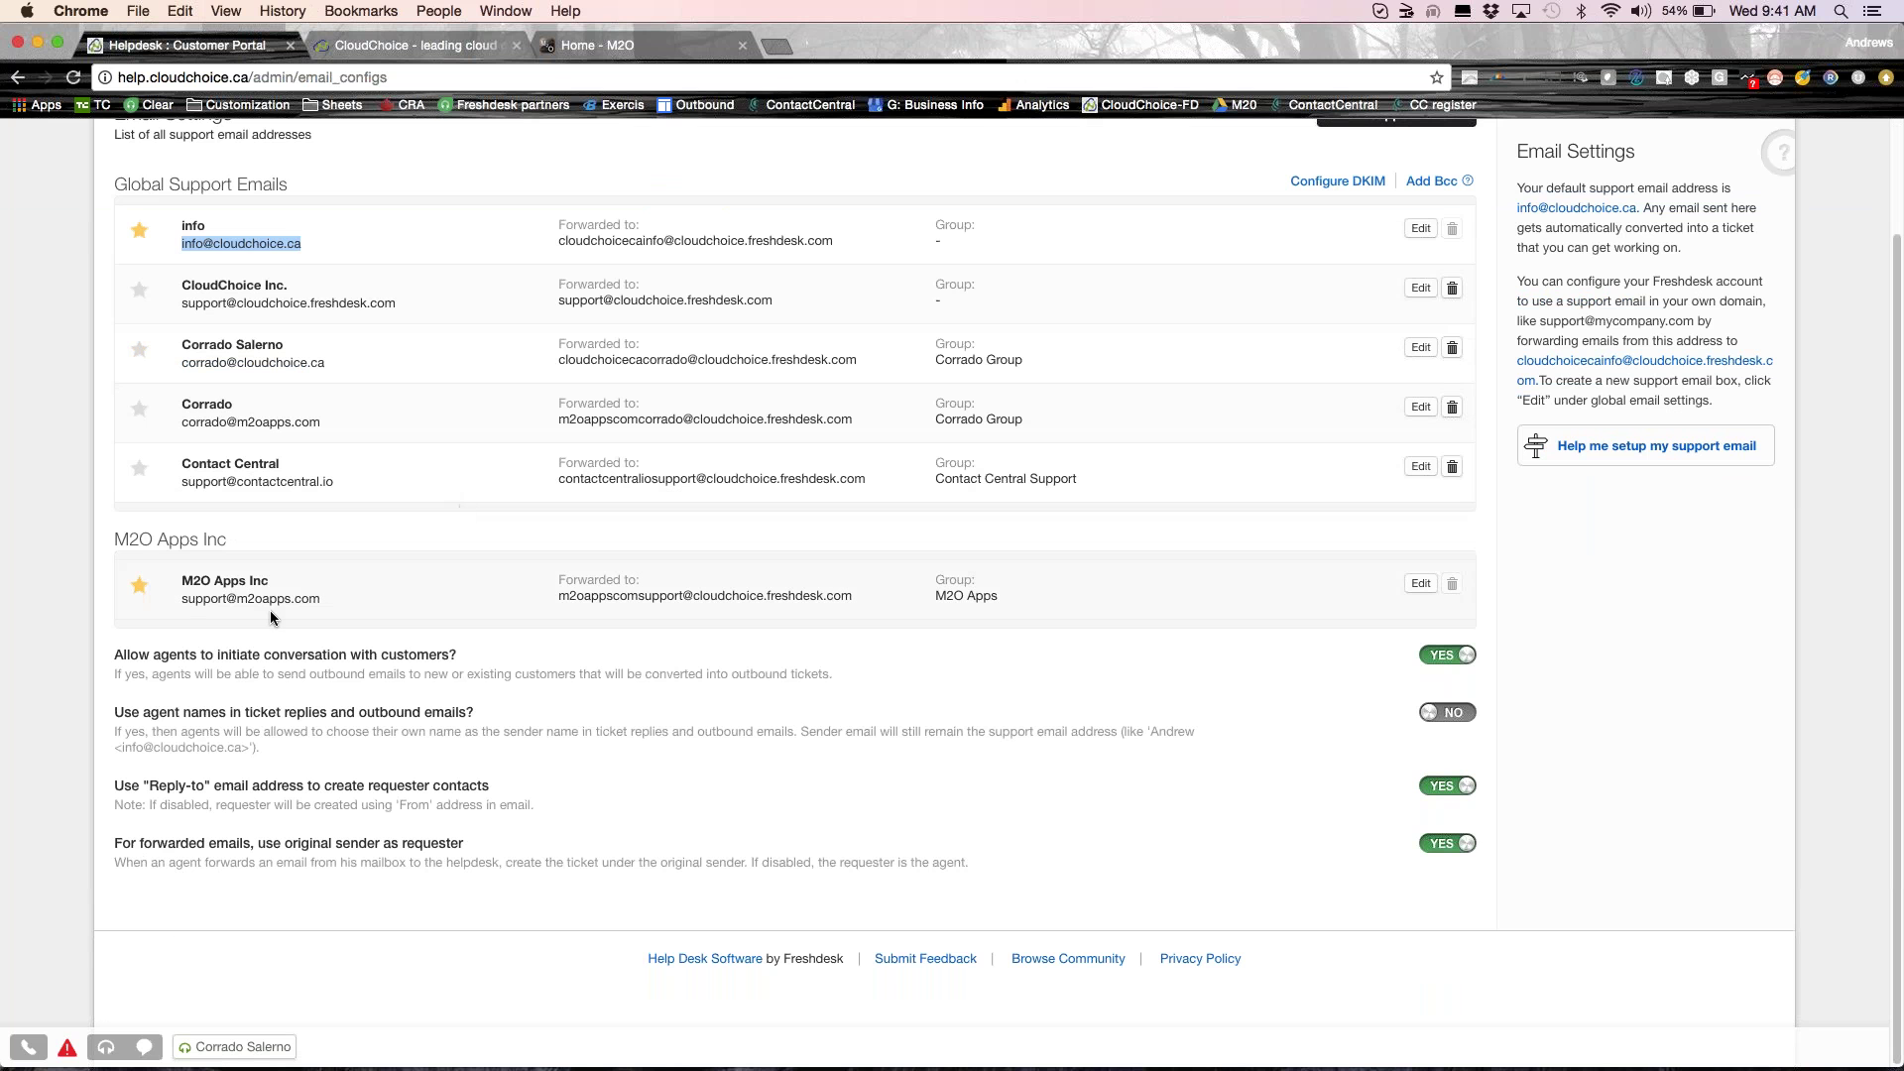
drag(182, 598, 318, 604)
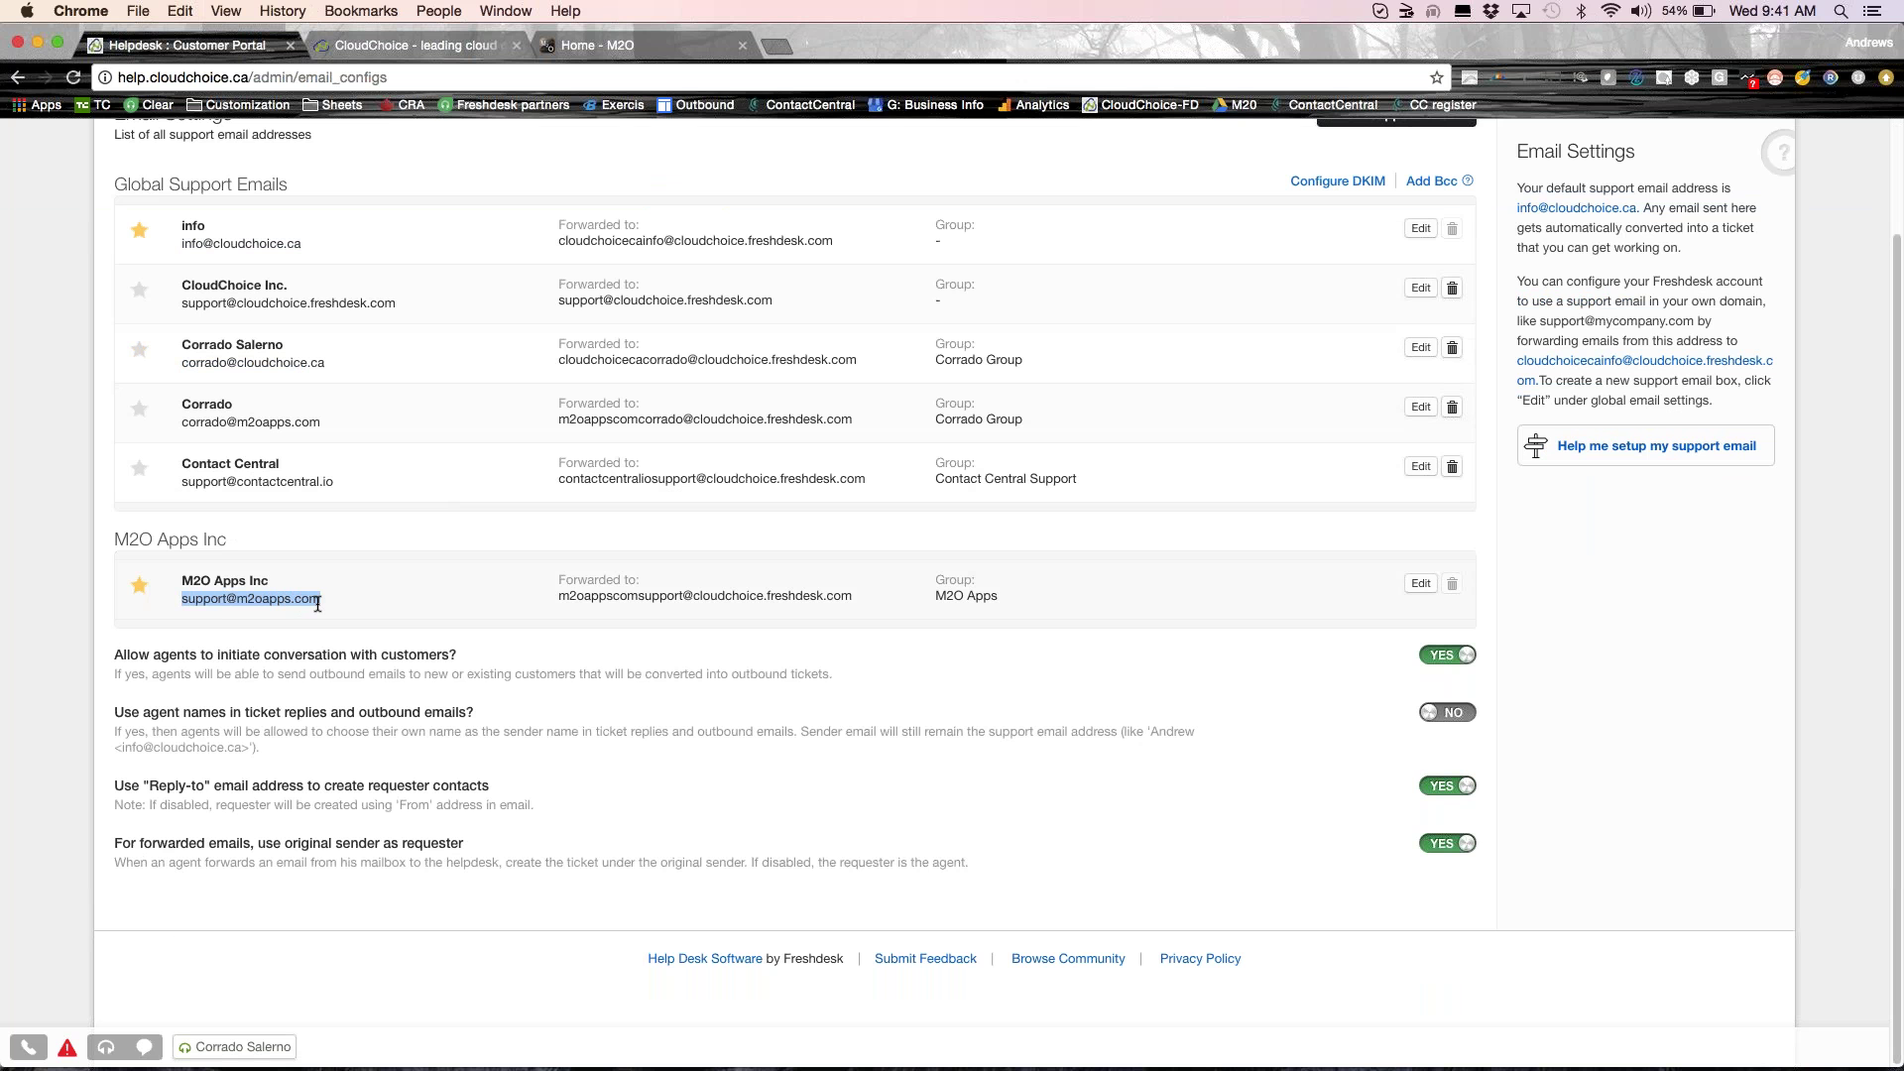
Return to the Admin overview and open the customer portal.
scroll(317, 604, up, 1)
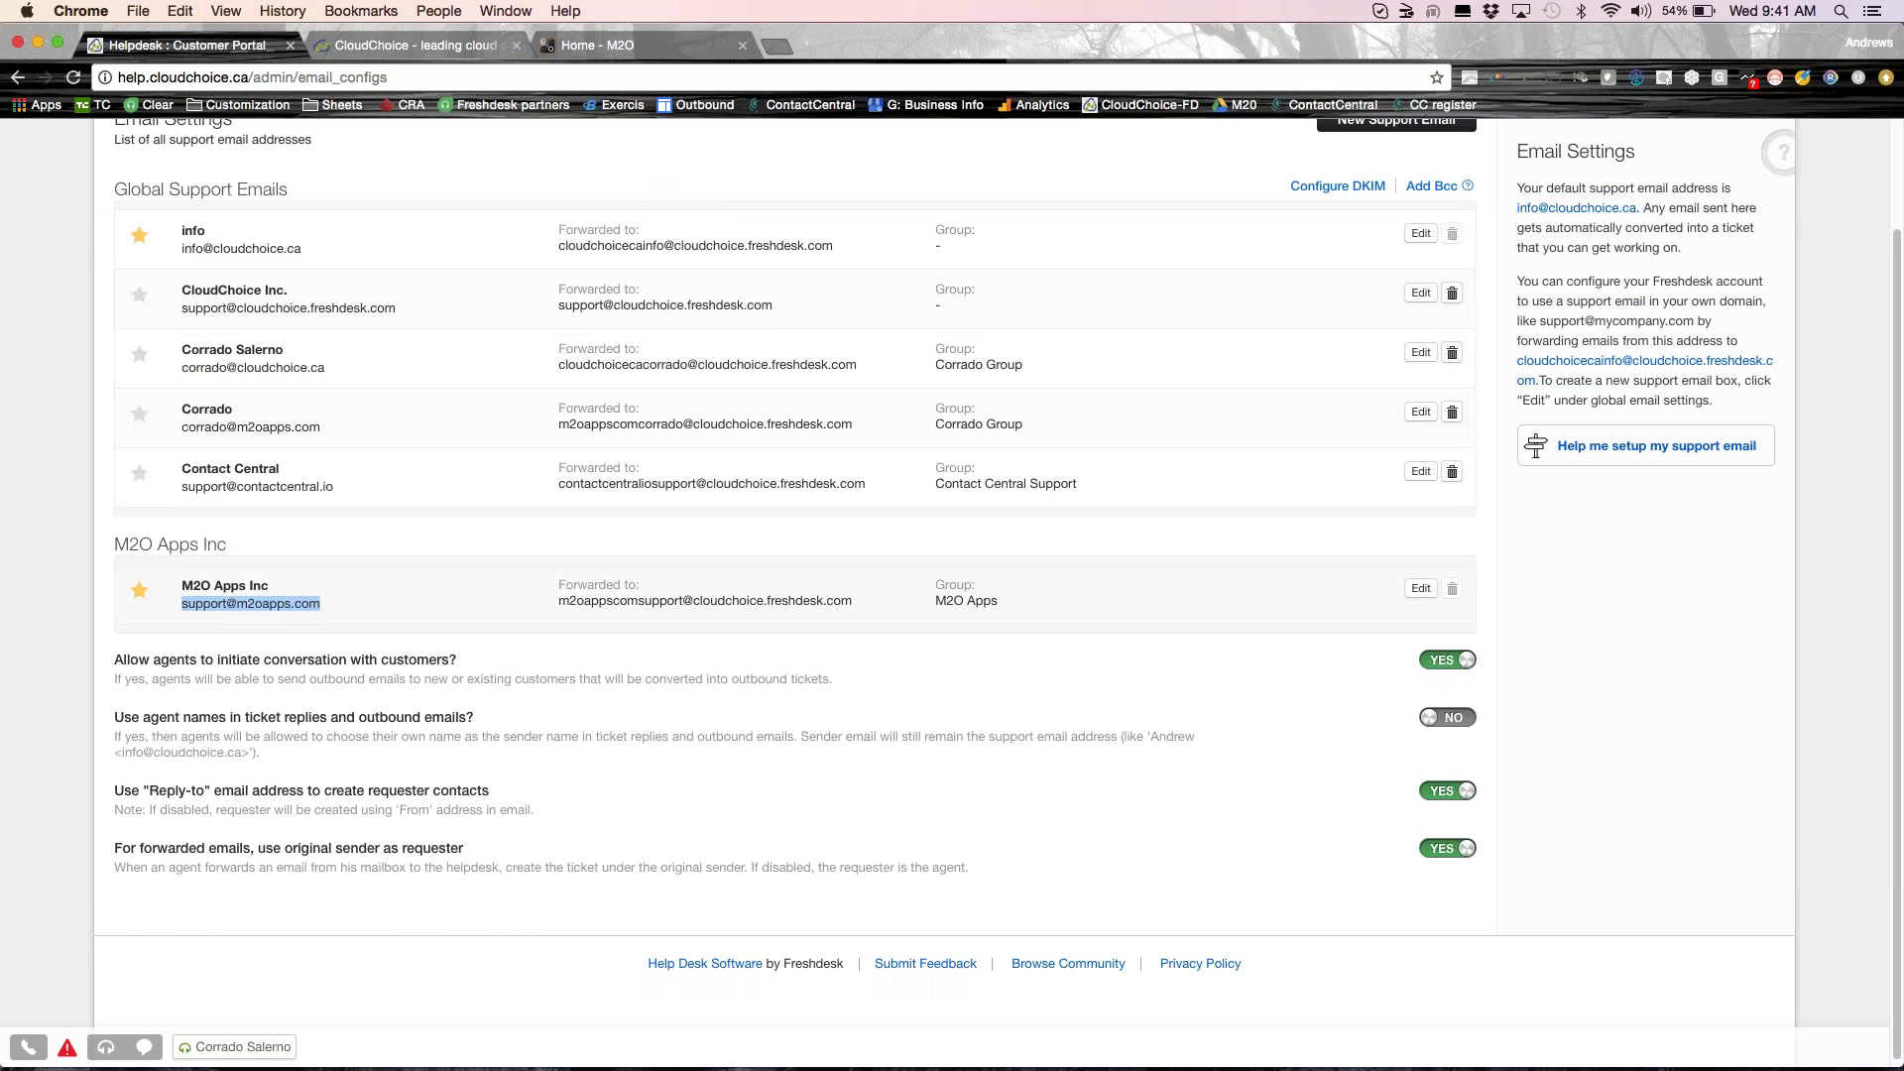
scroll(565, 427, up, 3)
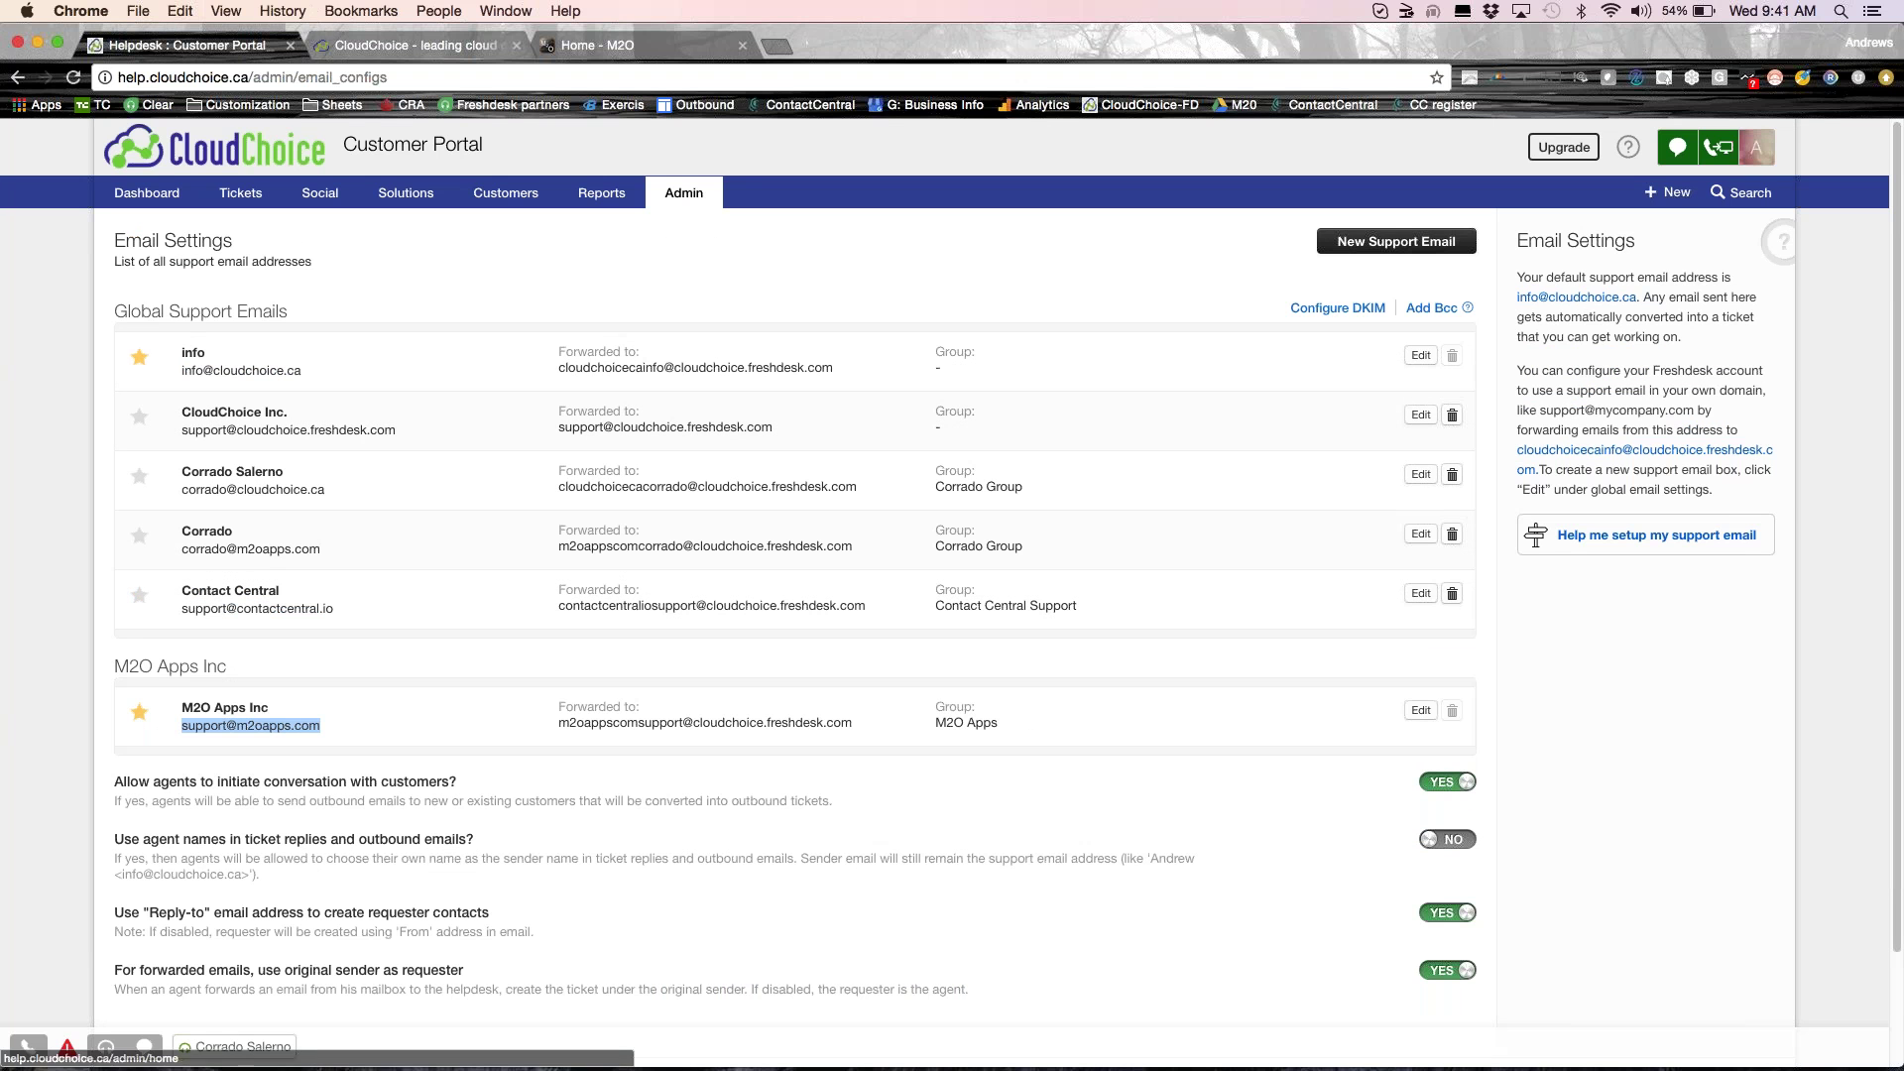
click(684, 194)
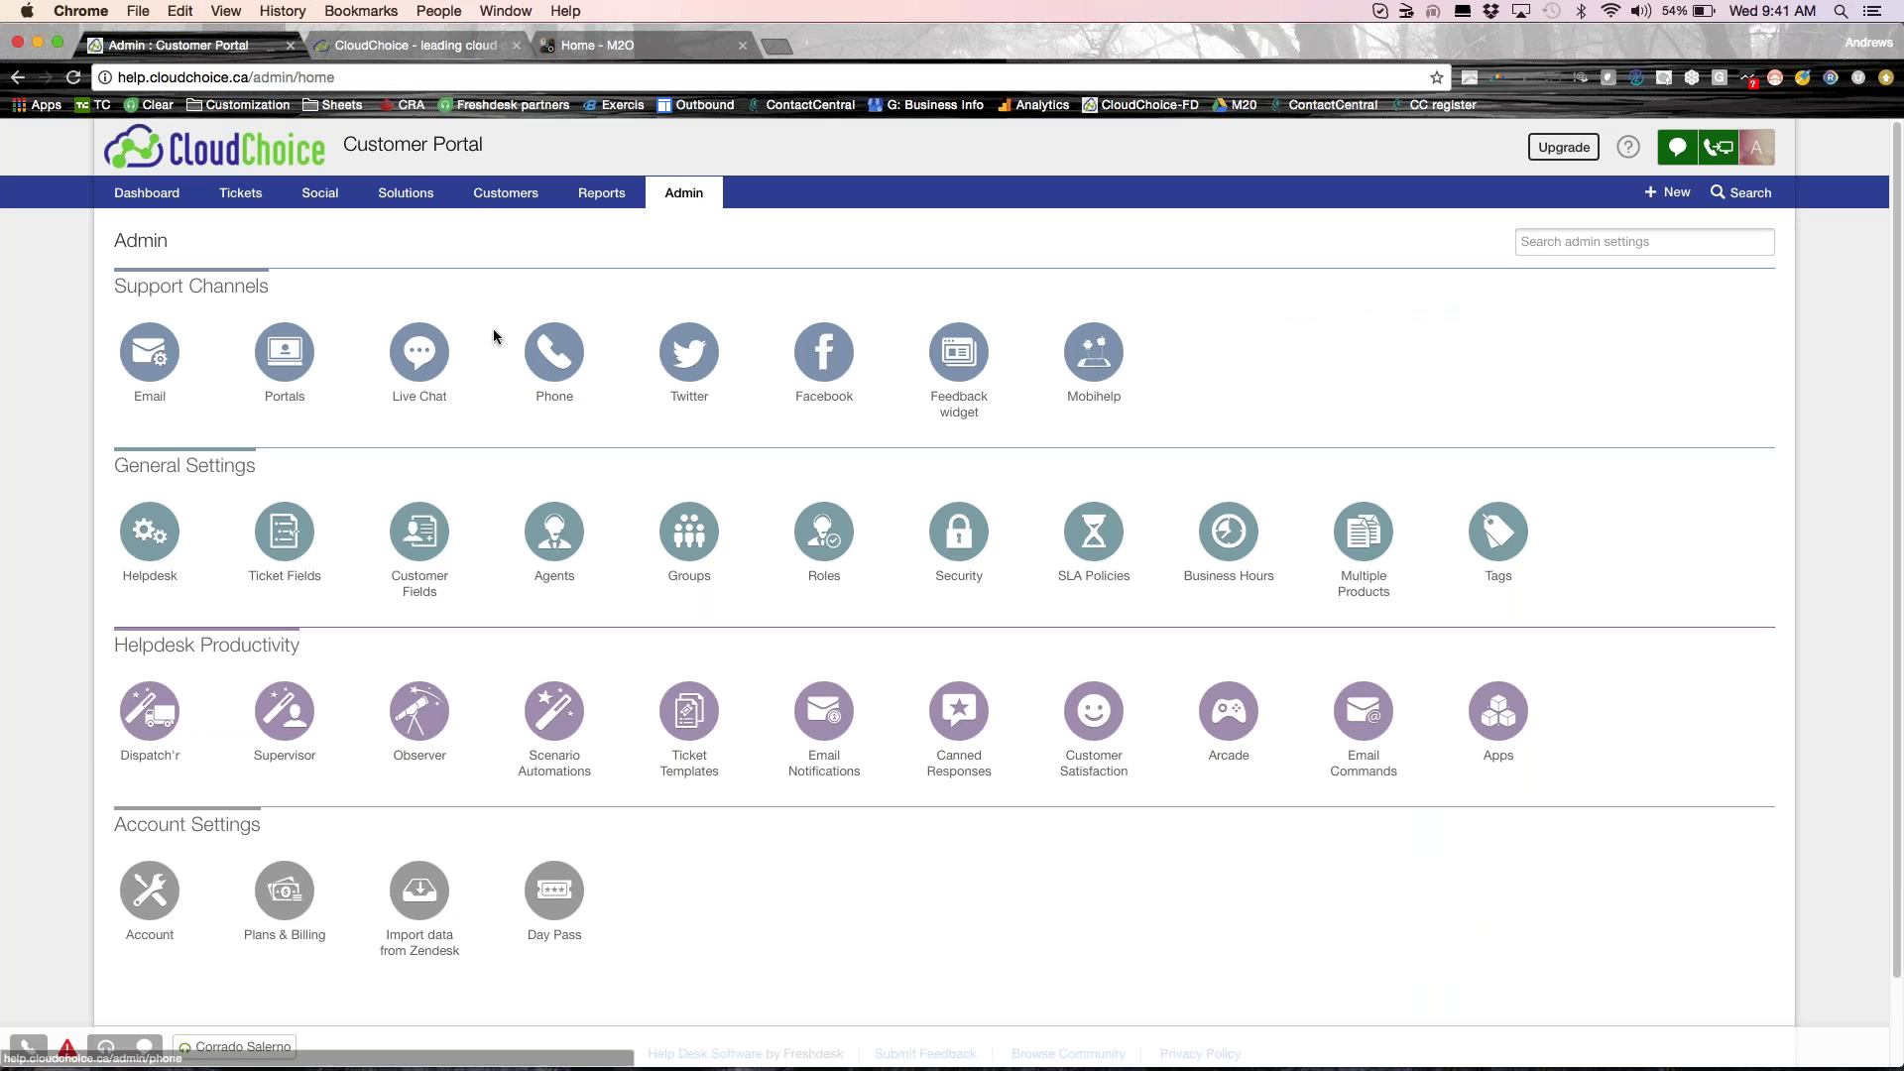
click(295, 371)
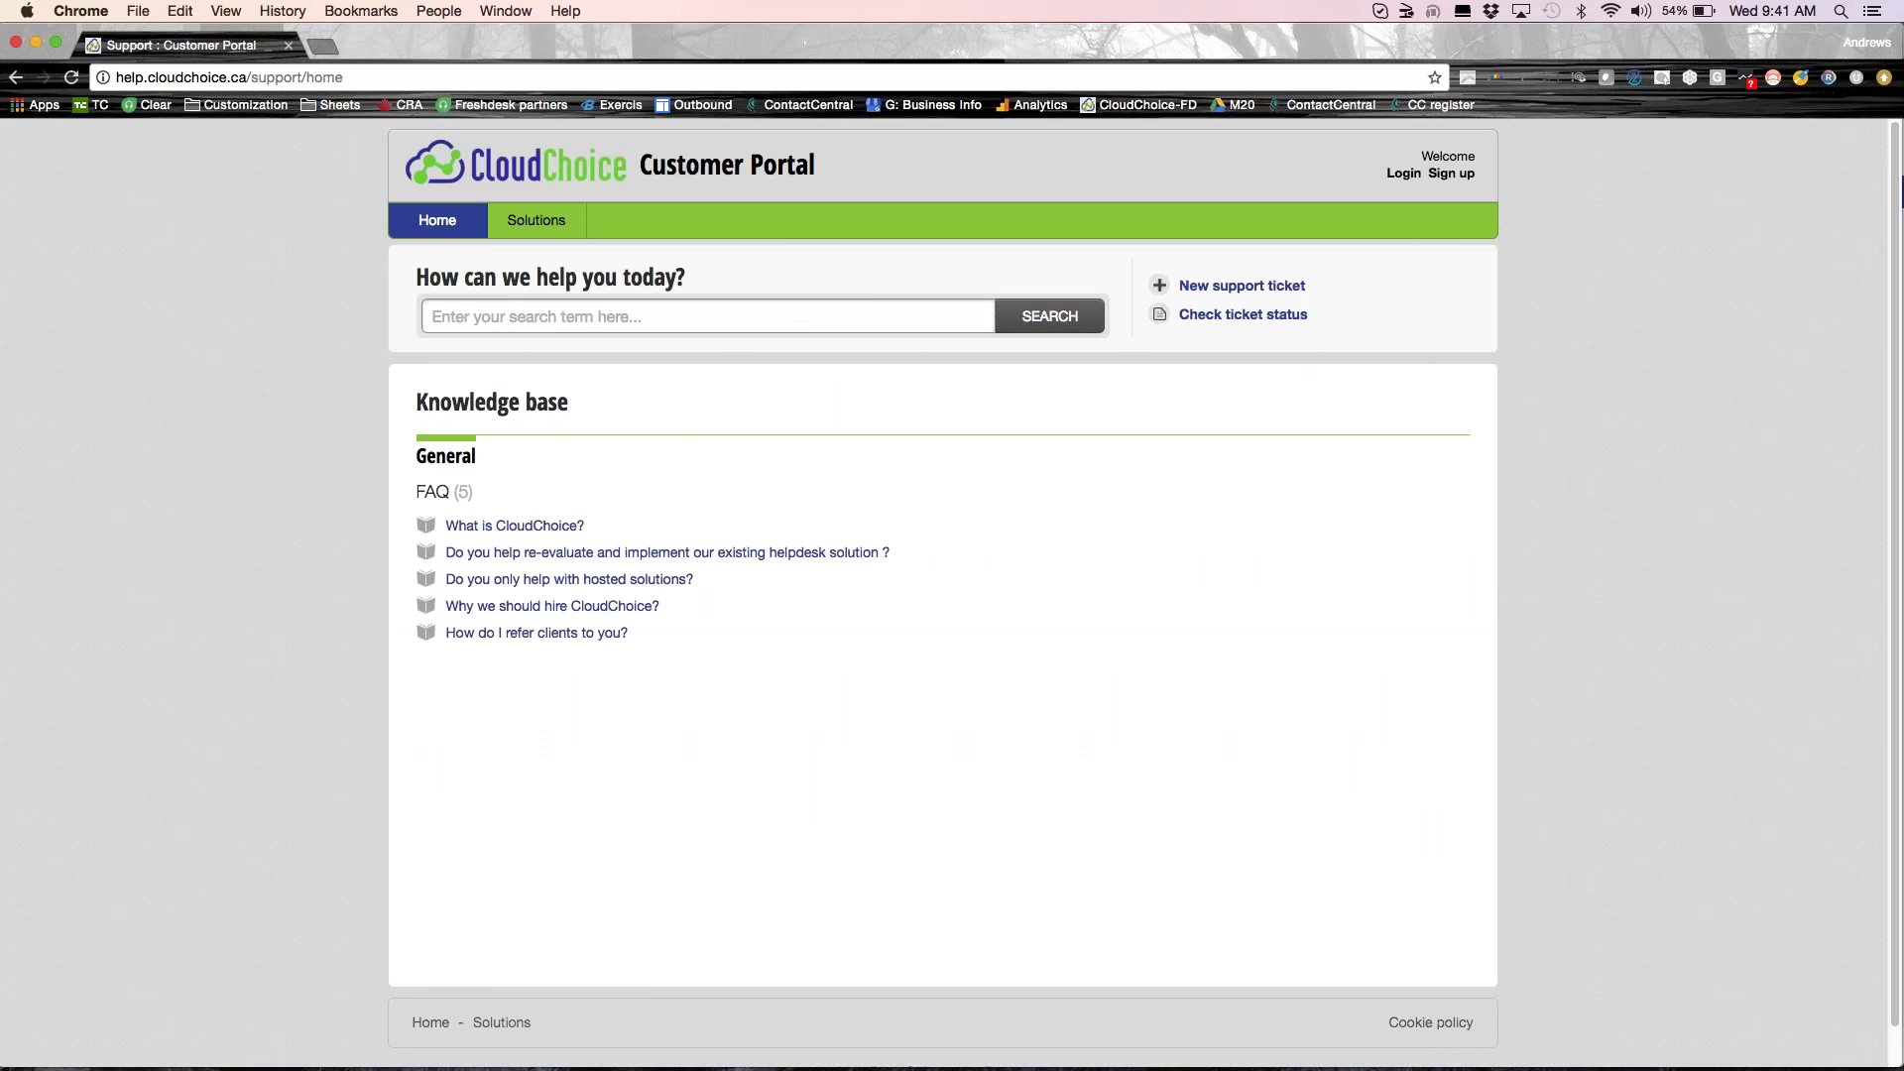
Open the 'What is CloudChoice?' FAQ article and play its introductory video.
click(820, 313)
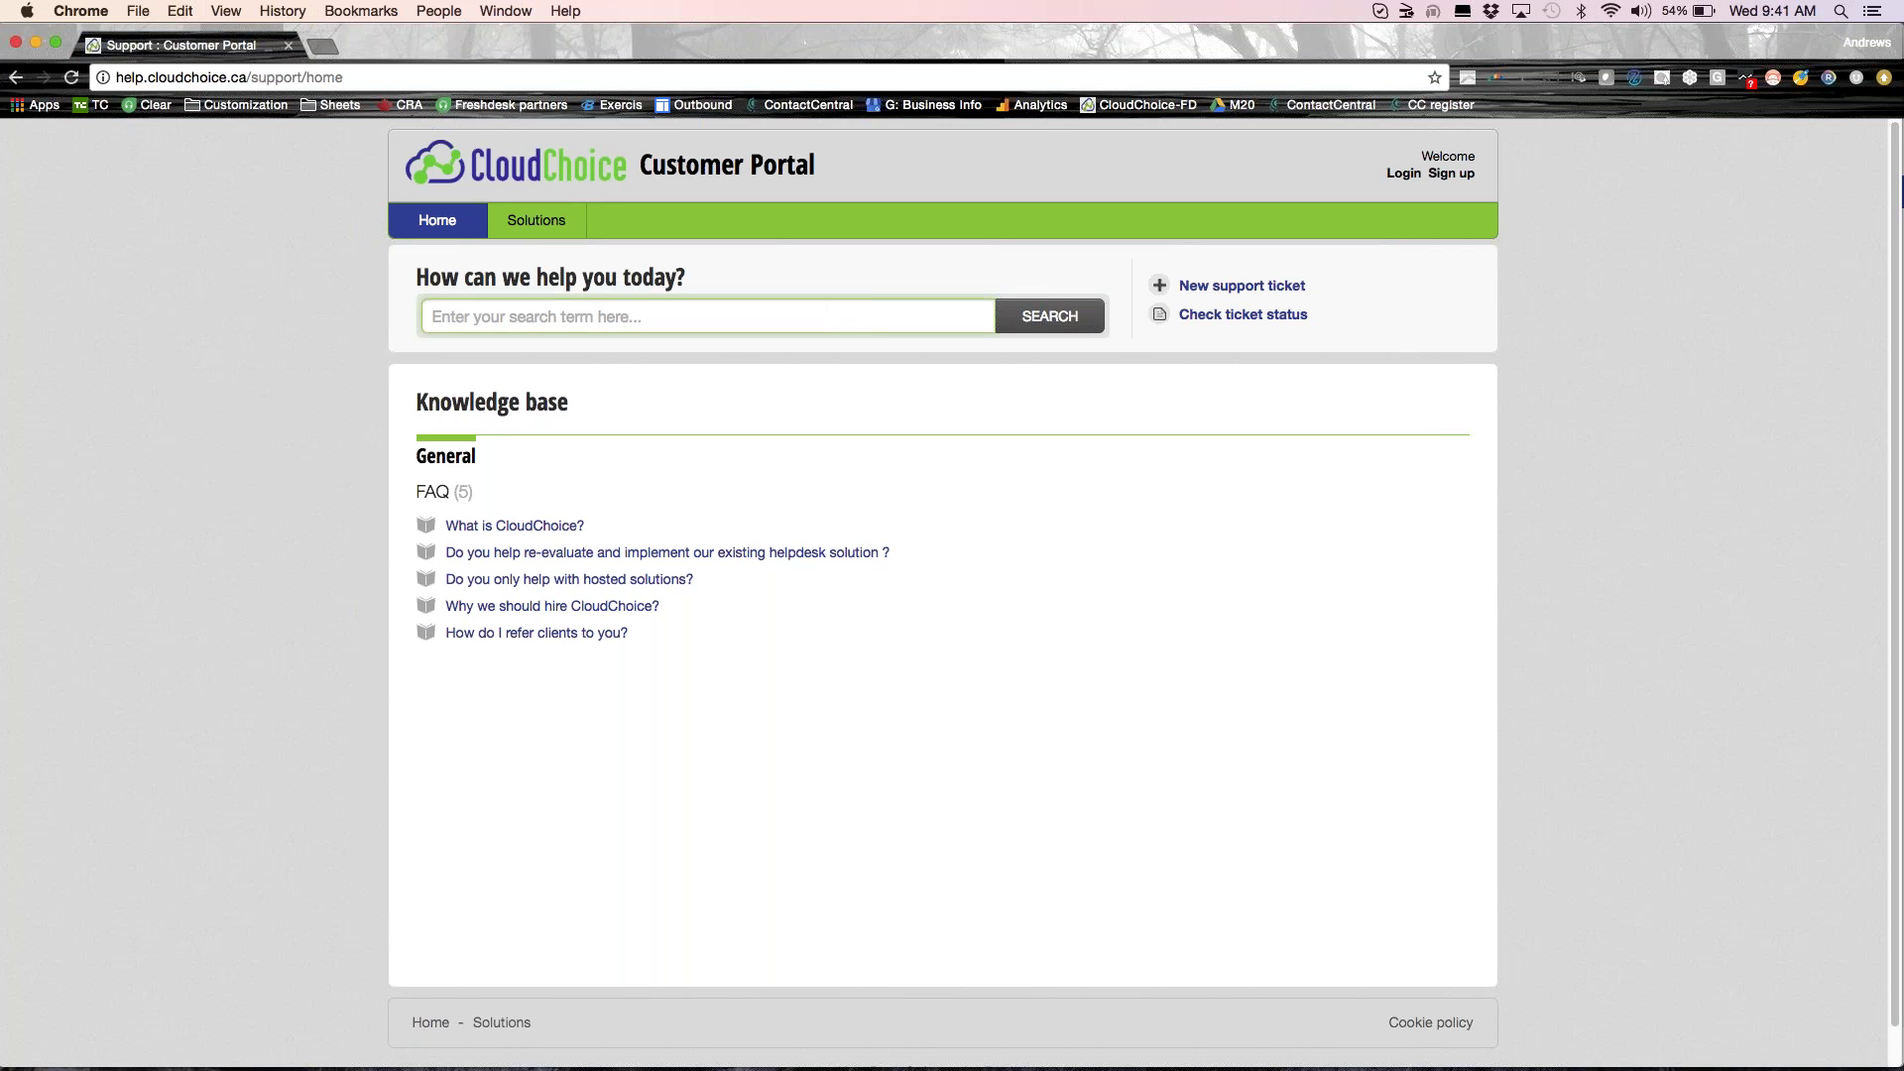
click(531, 537)
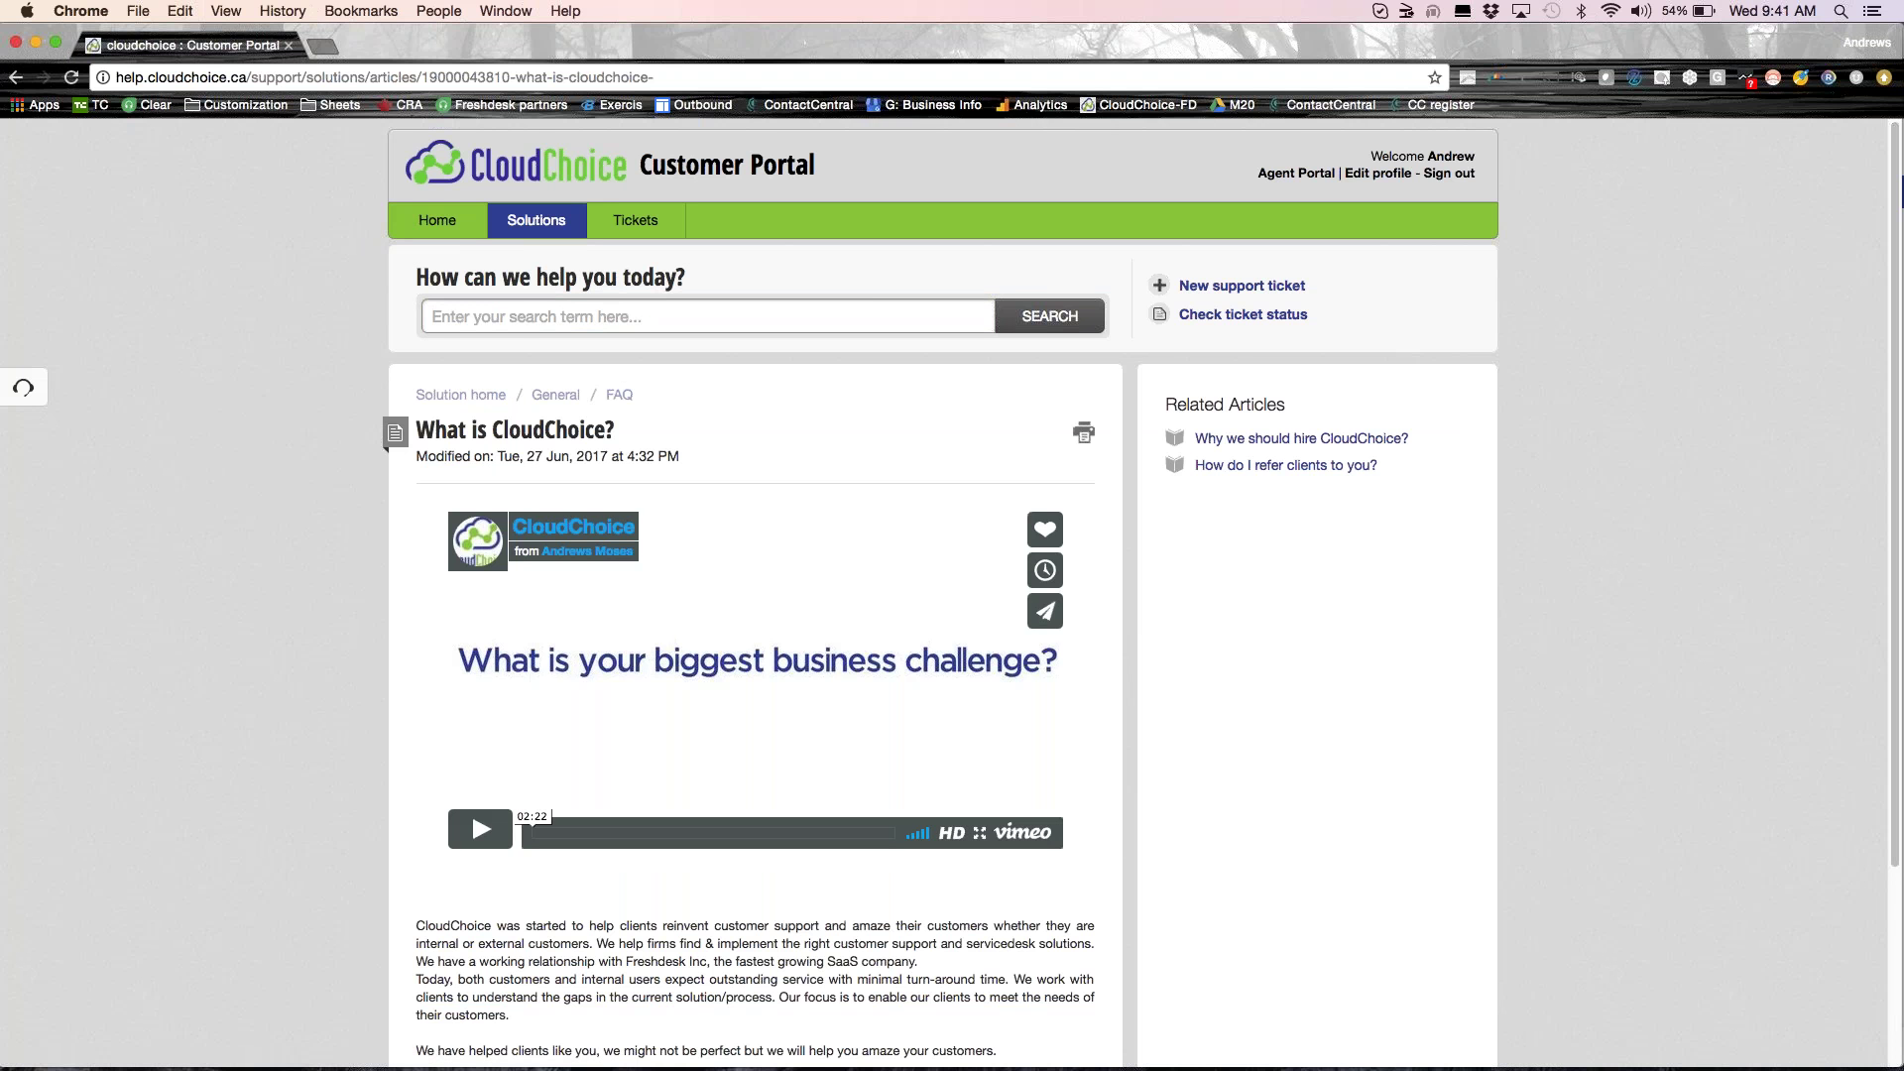
scroll(1140, 593, down, 1)
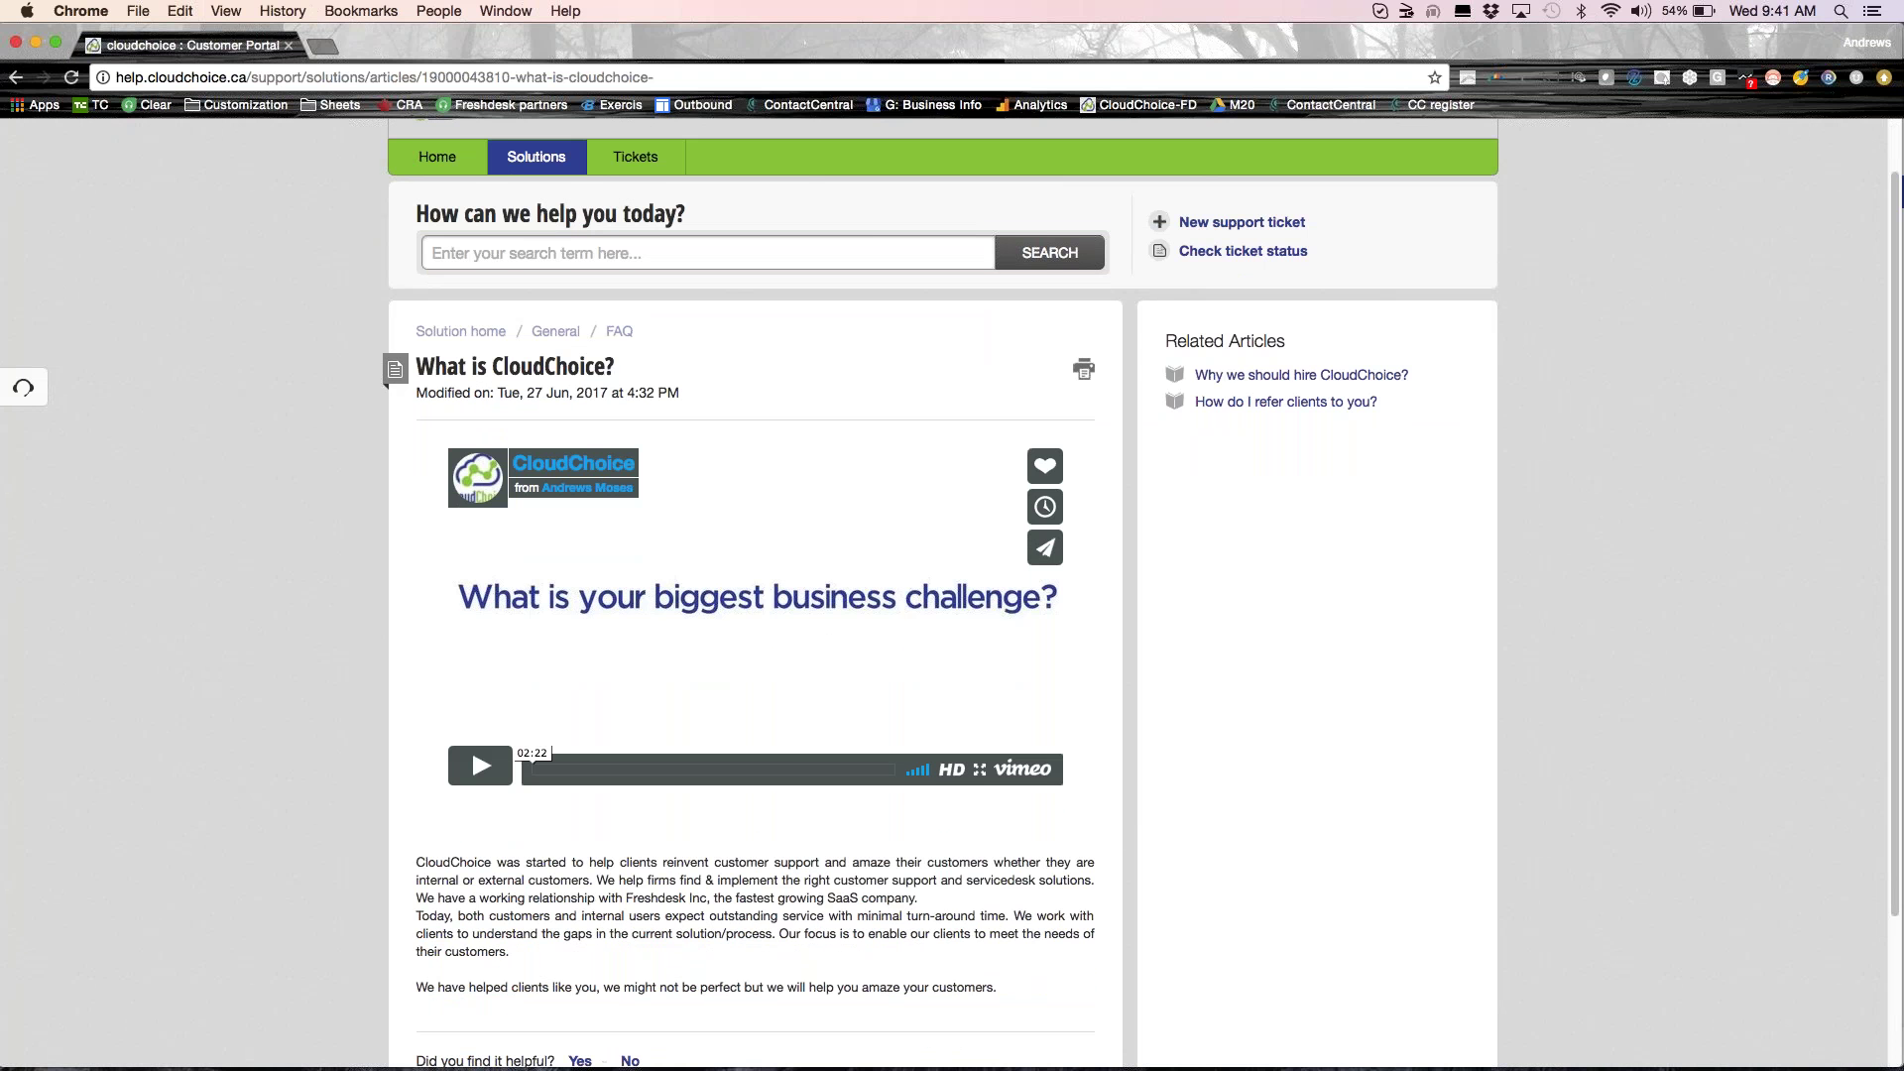
scroll(1141, 593, up, 1)
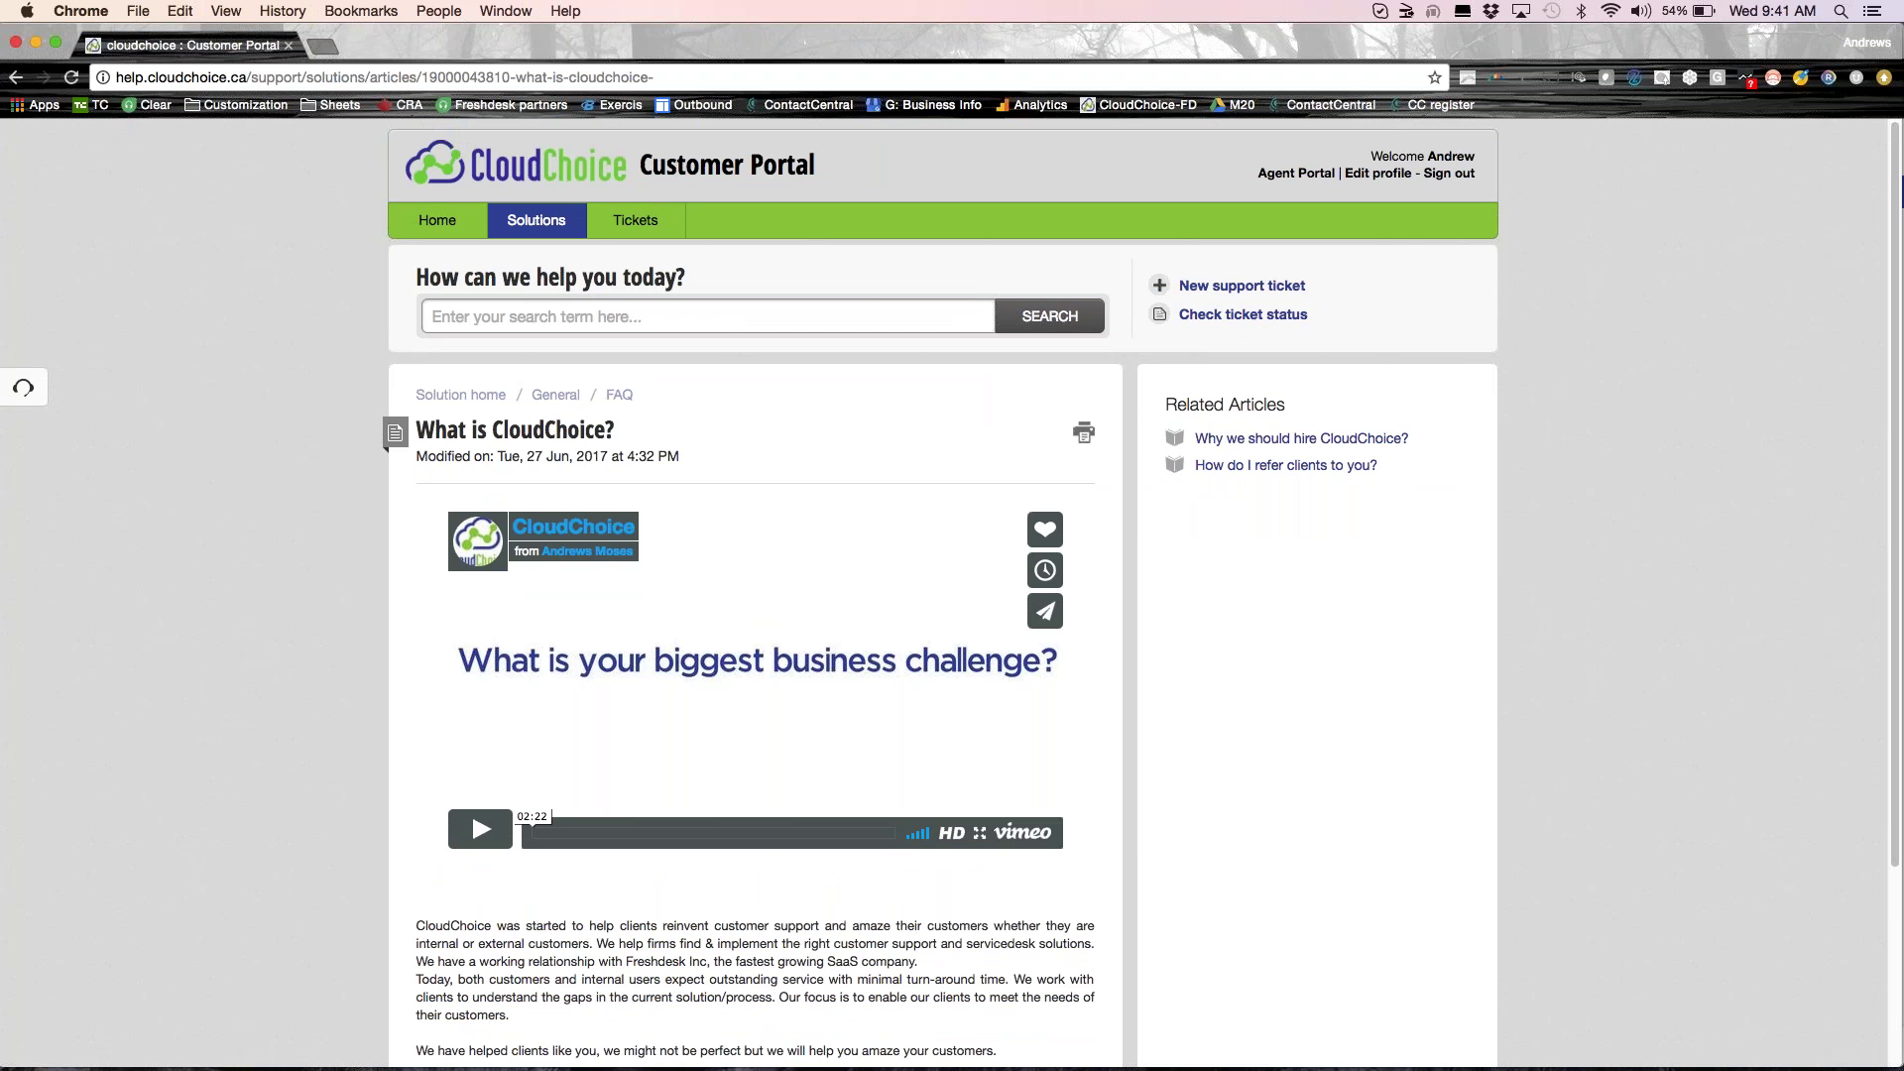
scroll(754, 596, down, 4)
click(484, 601)
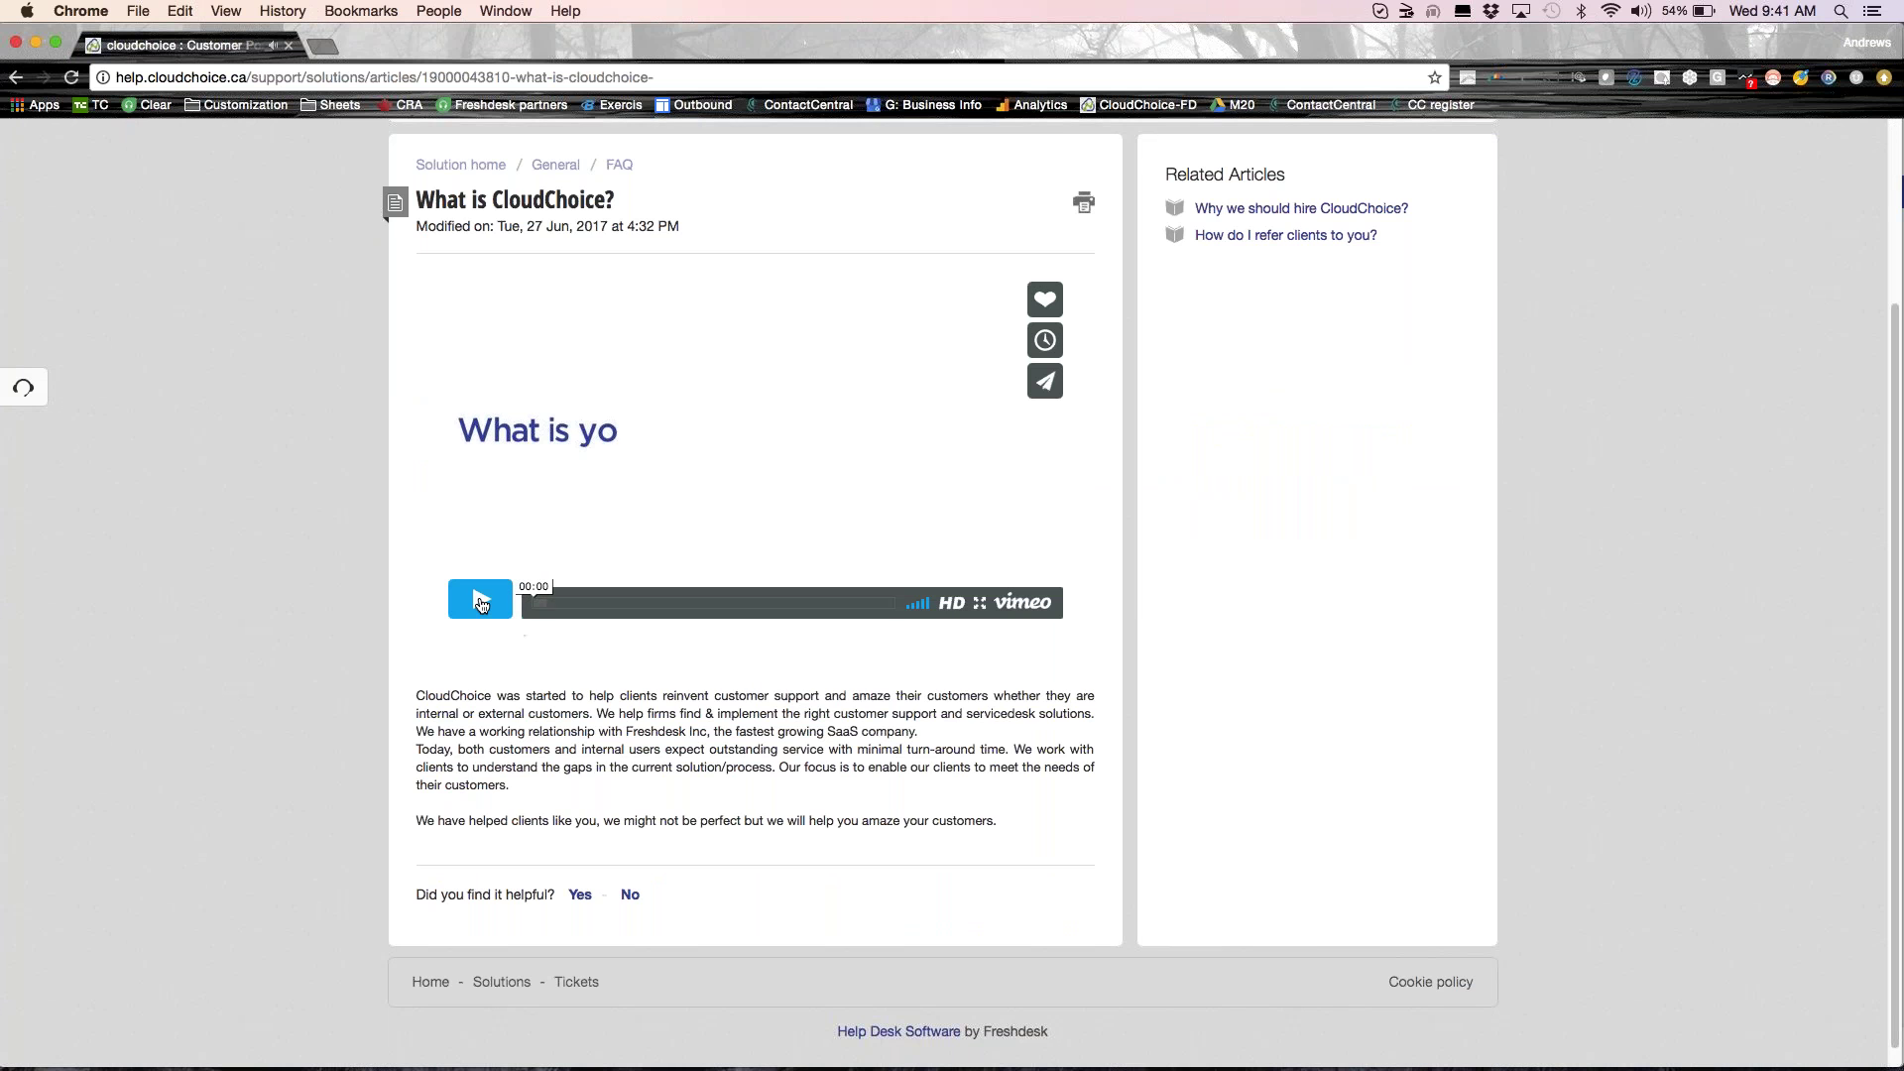
Go to the portal's New support ticket form.
scroll(481, 603, up, 4)
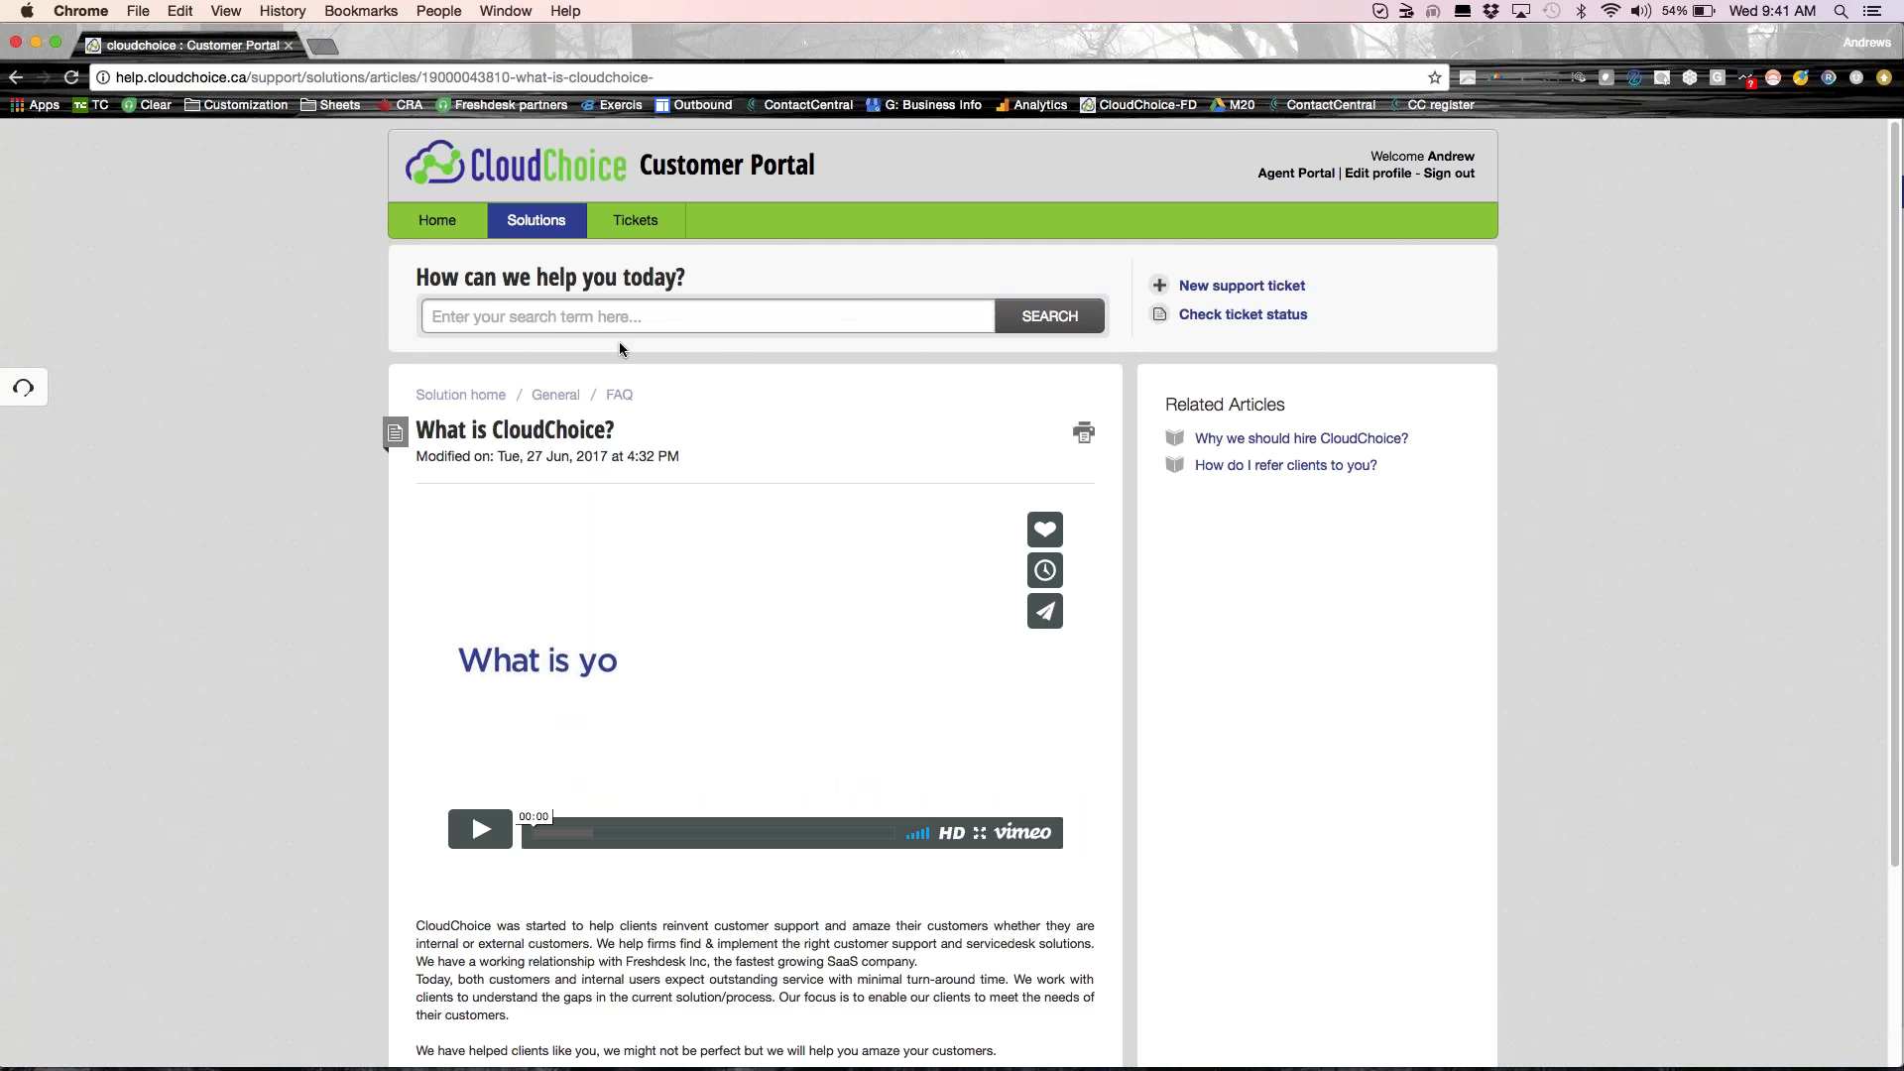
click(668, 316)
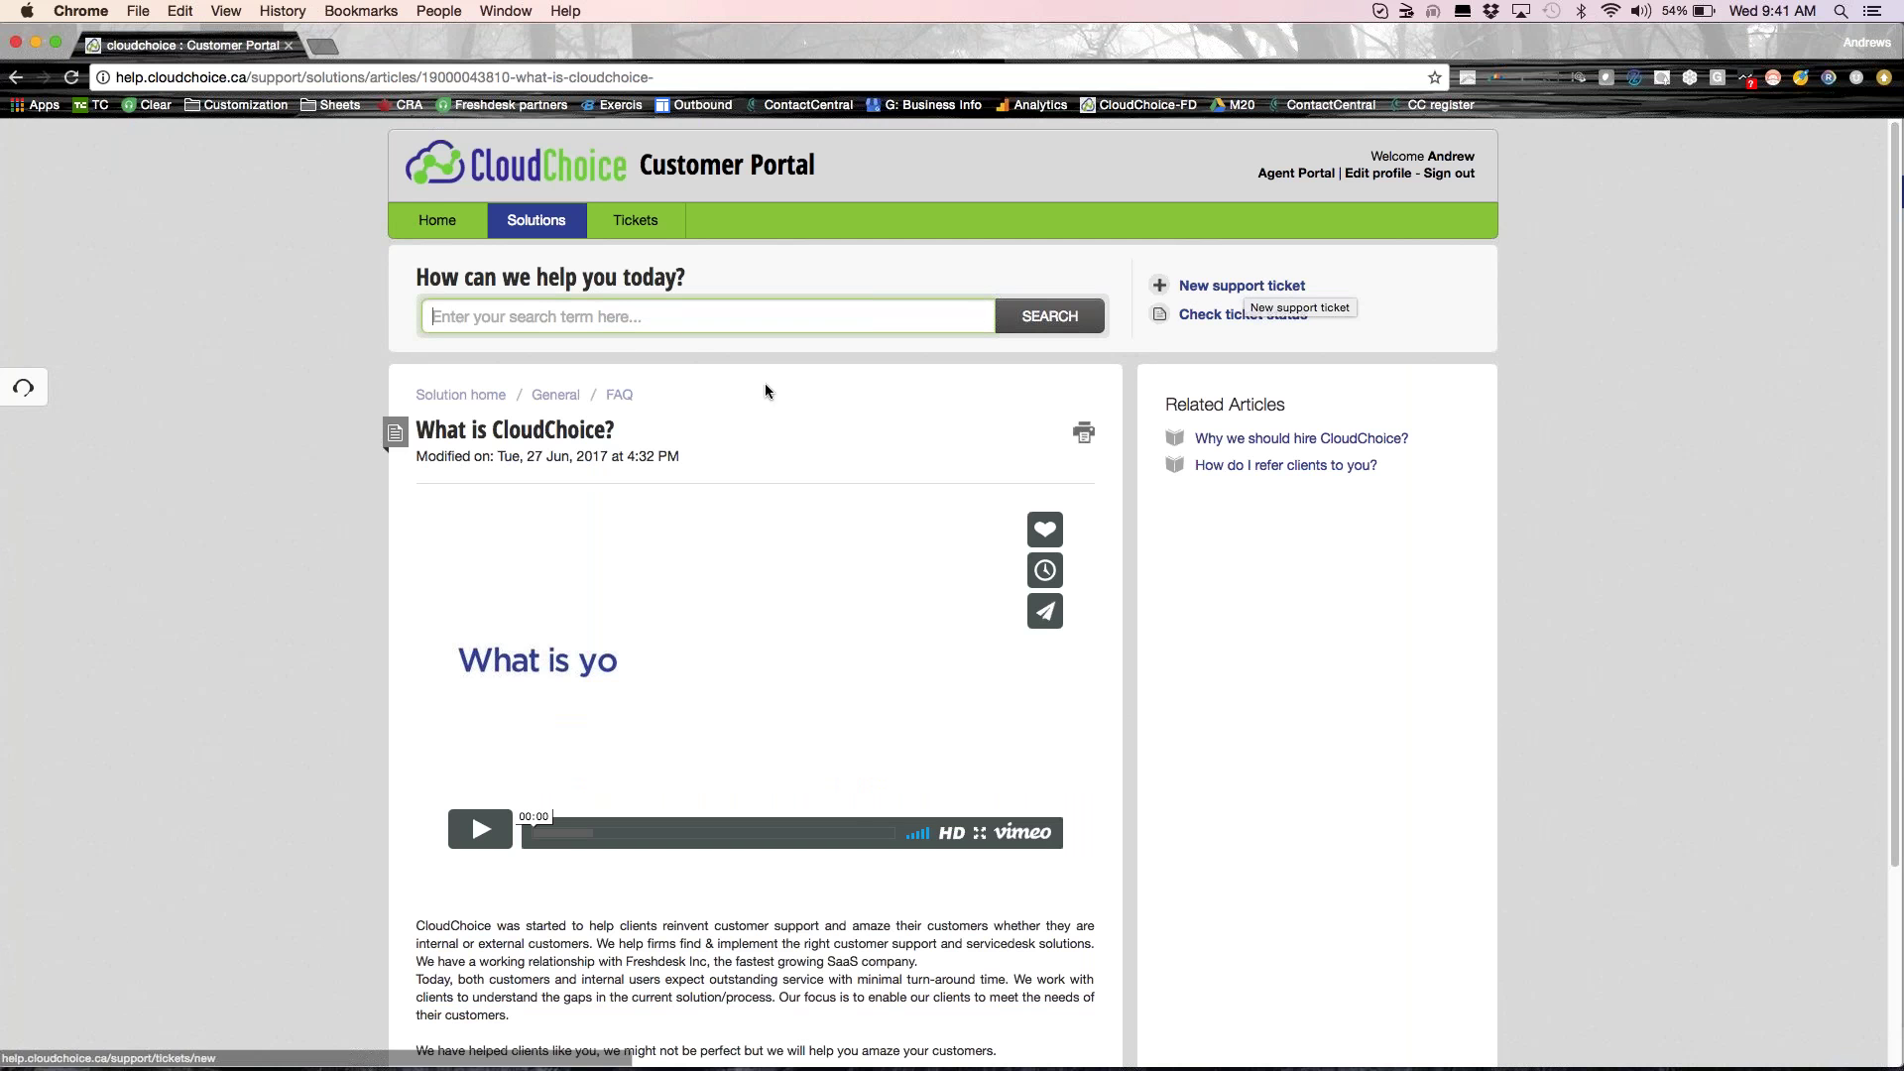
click(1210, 289)
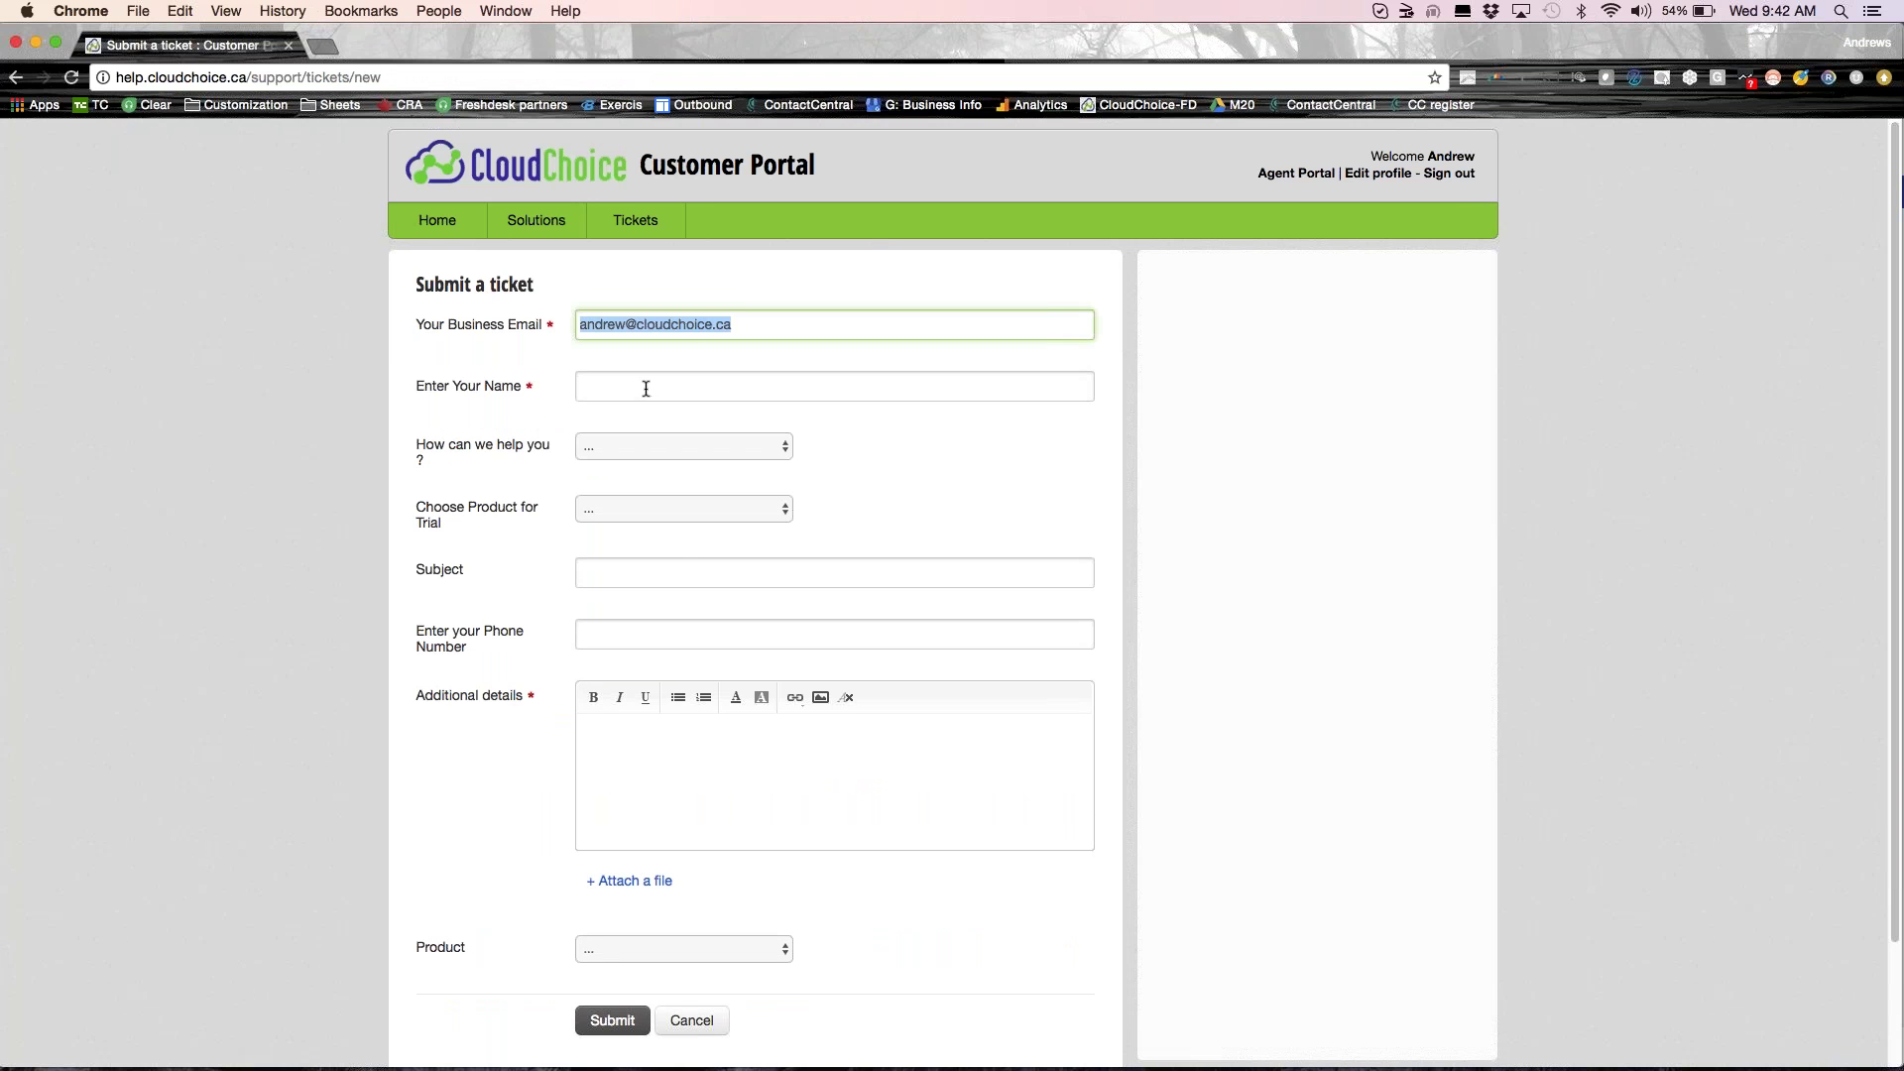
Enter subject 'cloudchoice' and choose 'Customer support Consulting' as the help topic.
click(680, 576)
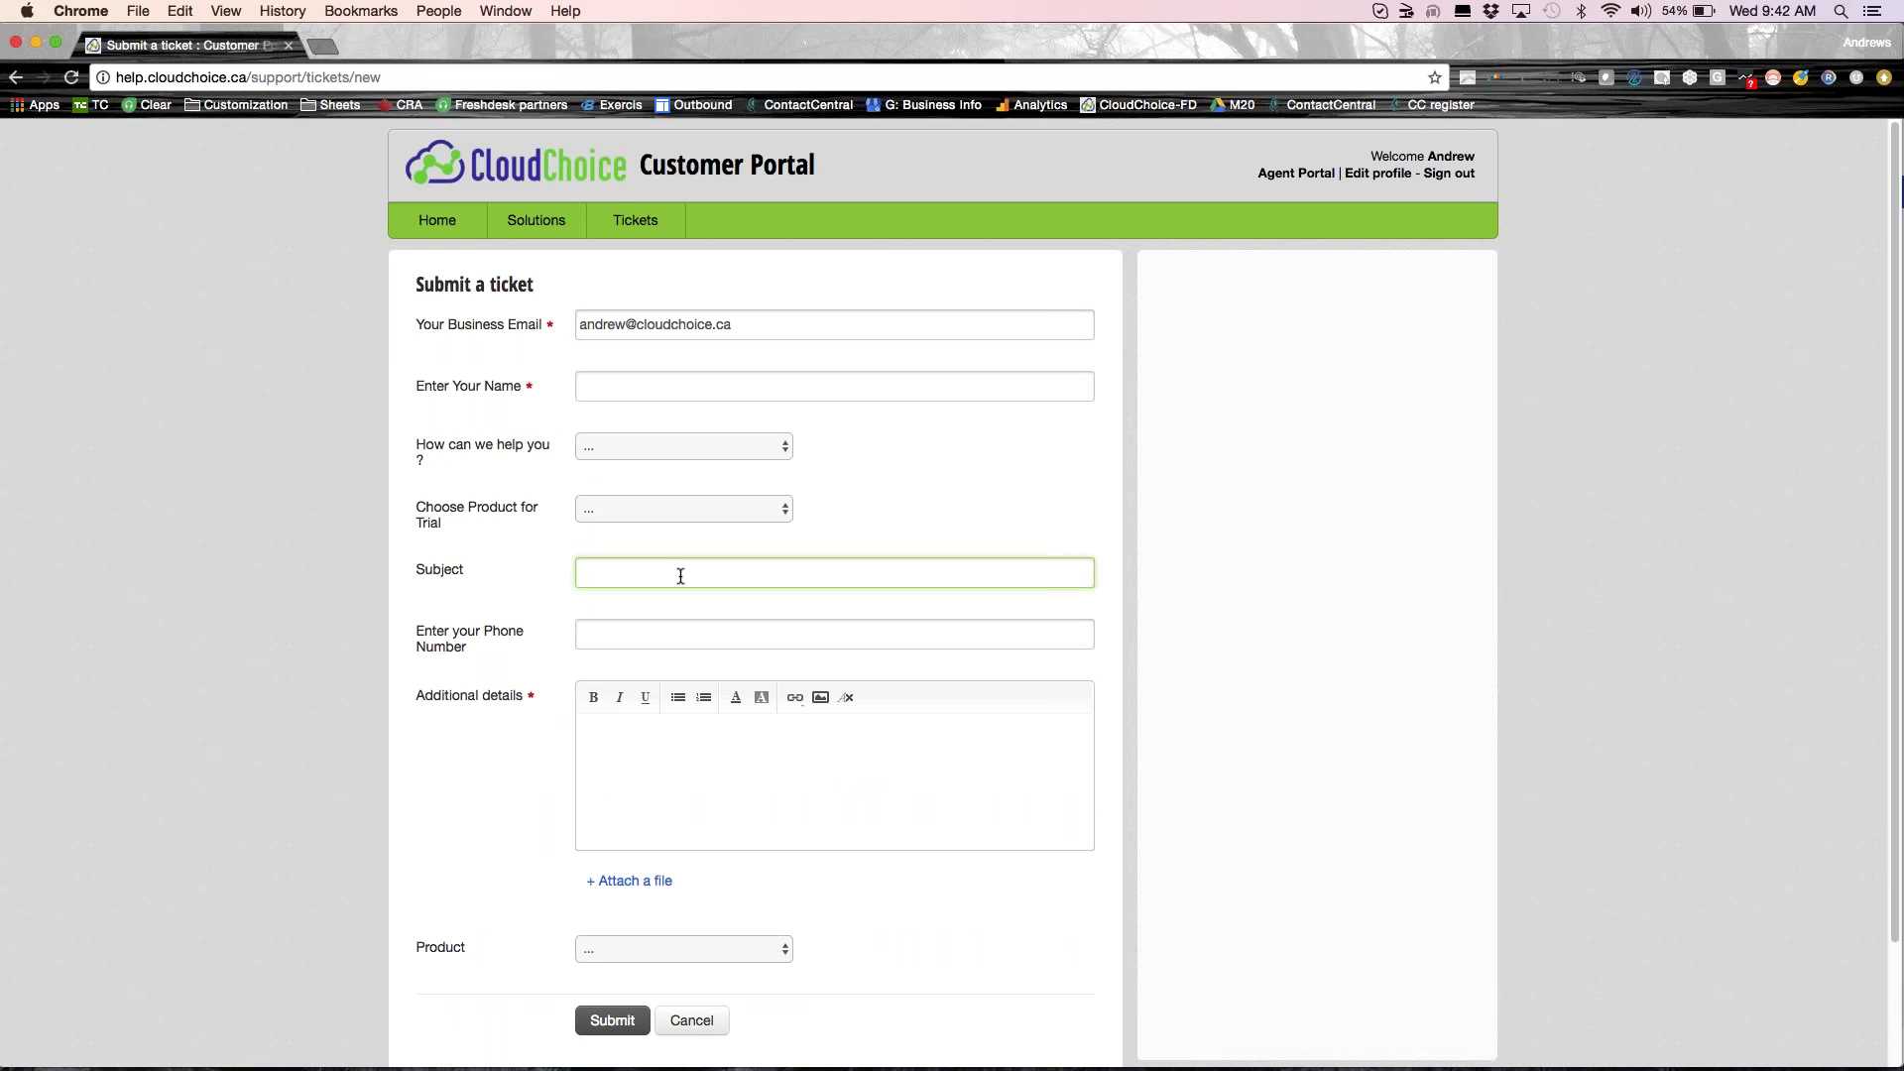
text(cloudchoice)
click(790, 786)
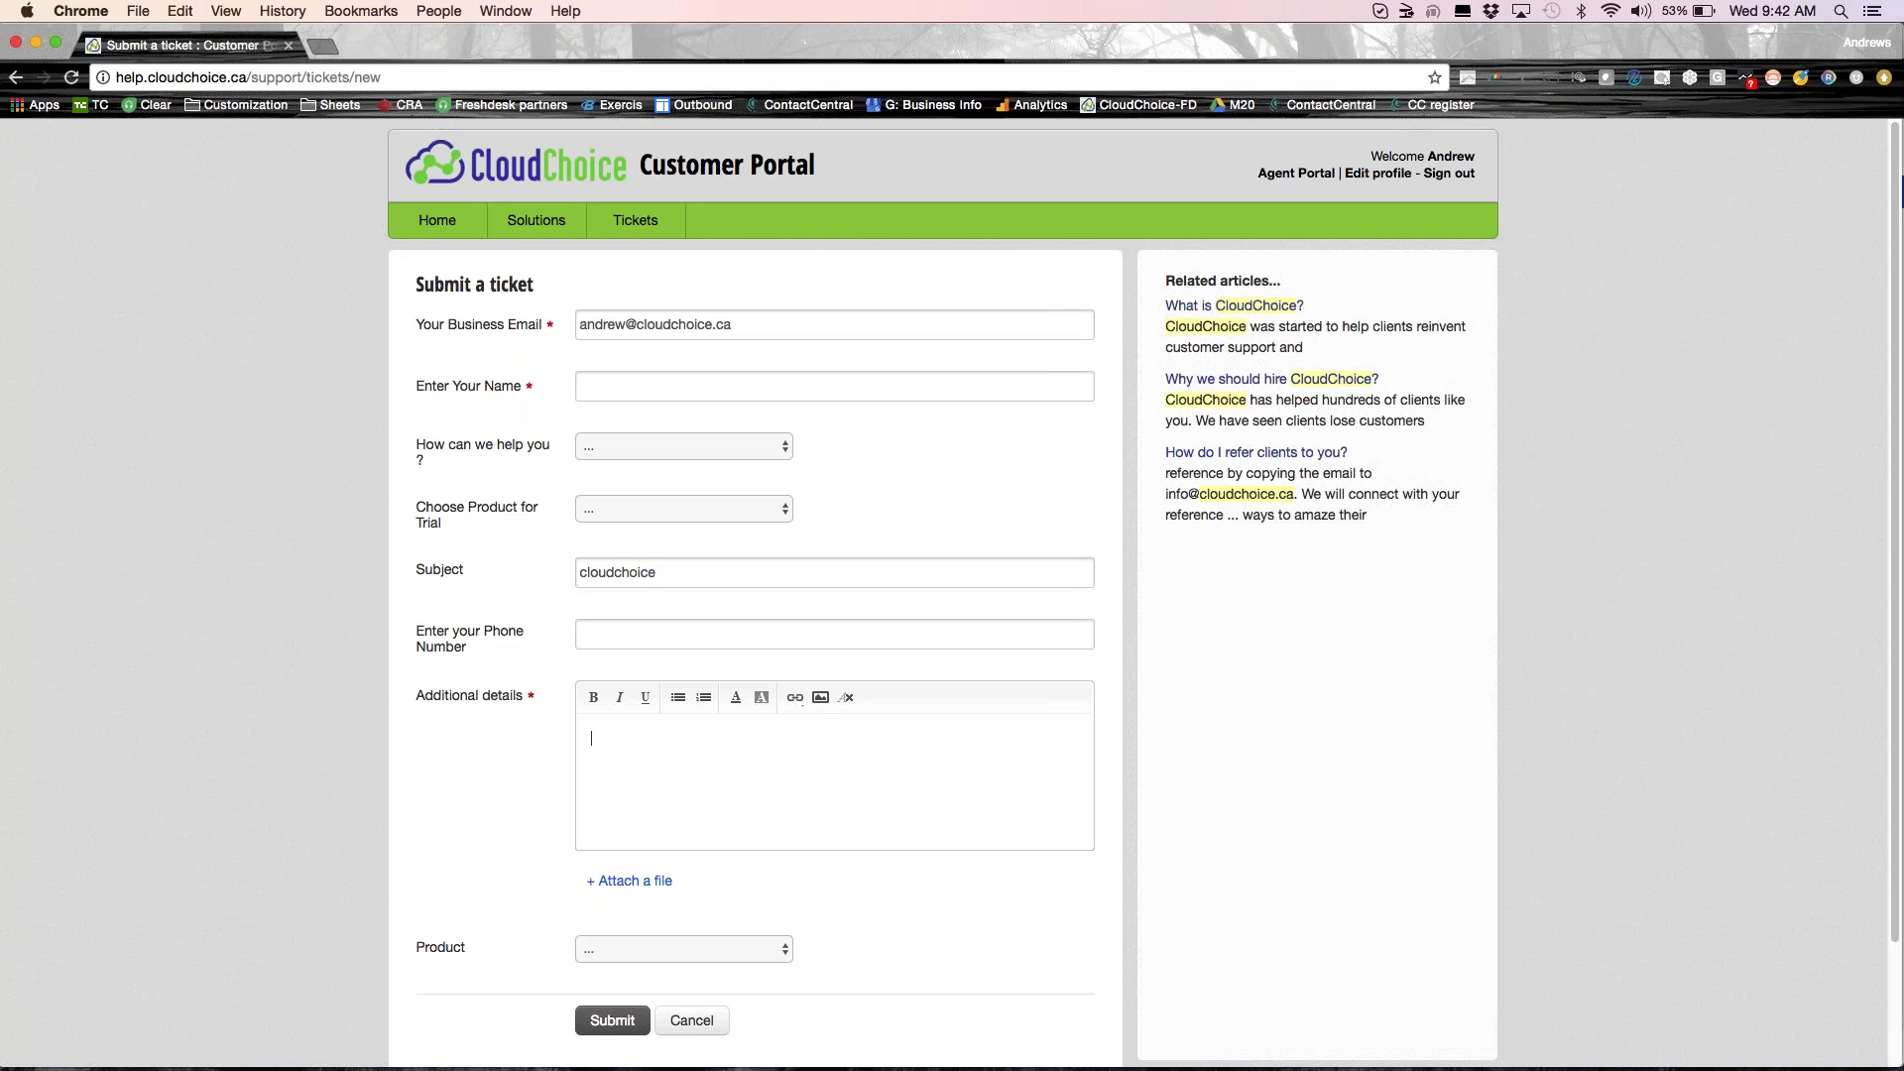
click(692, 443)
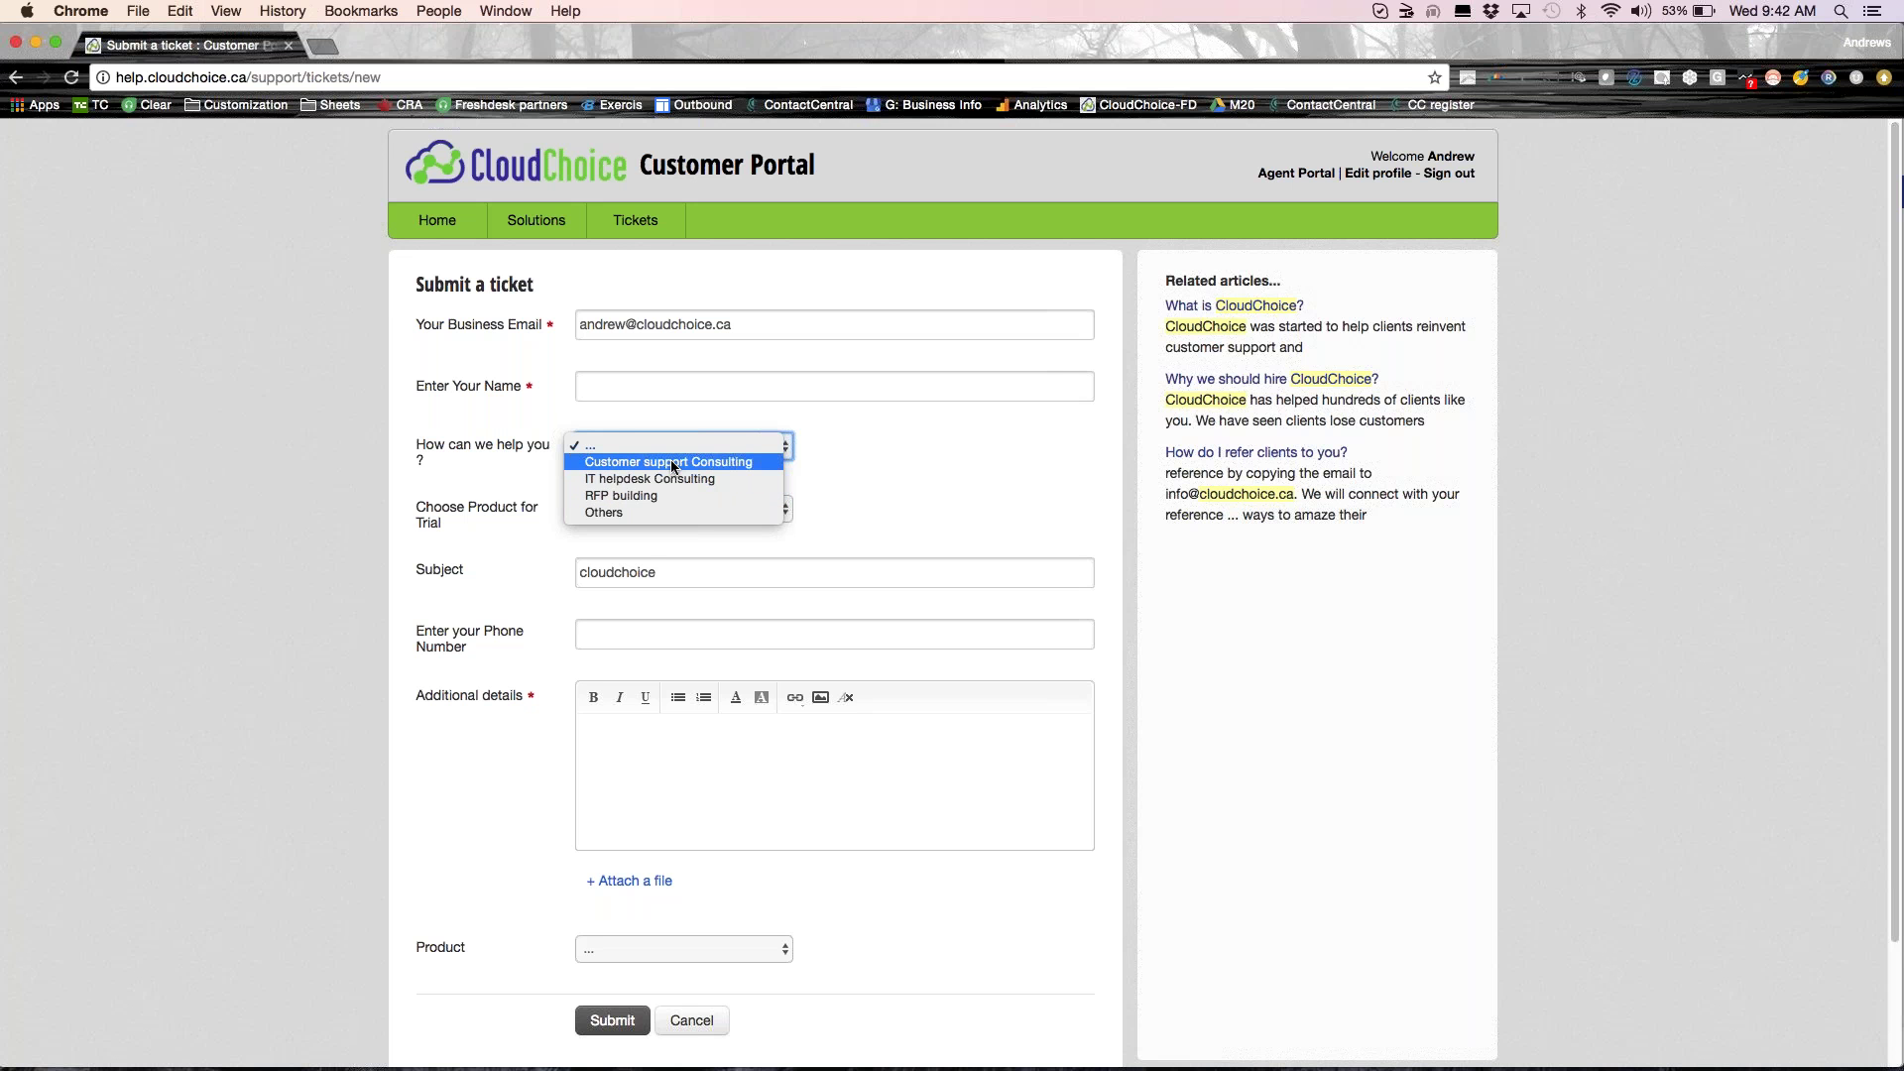
click(673, 466)
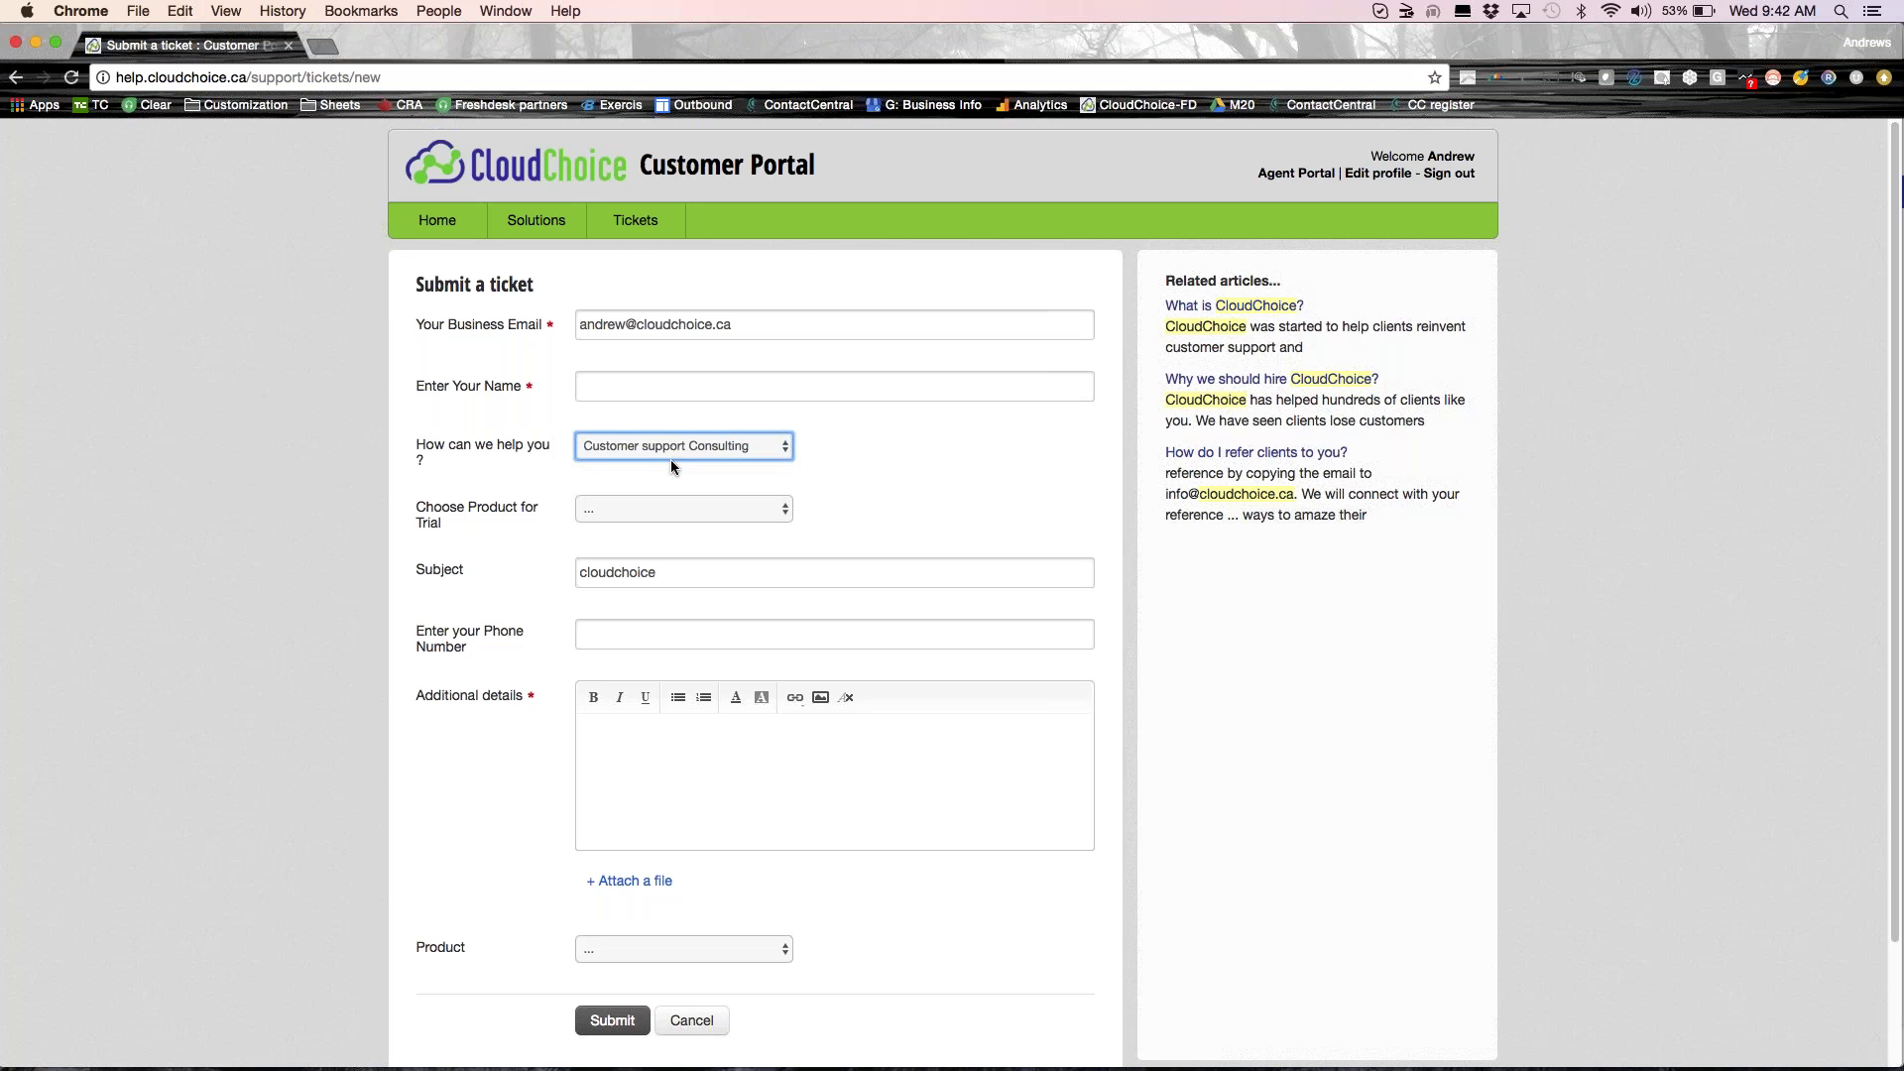
Fill in the requester's name and details 'customer service consulting', then submit the ticket.
scroll(728, 528, down, 3)
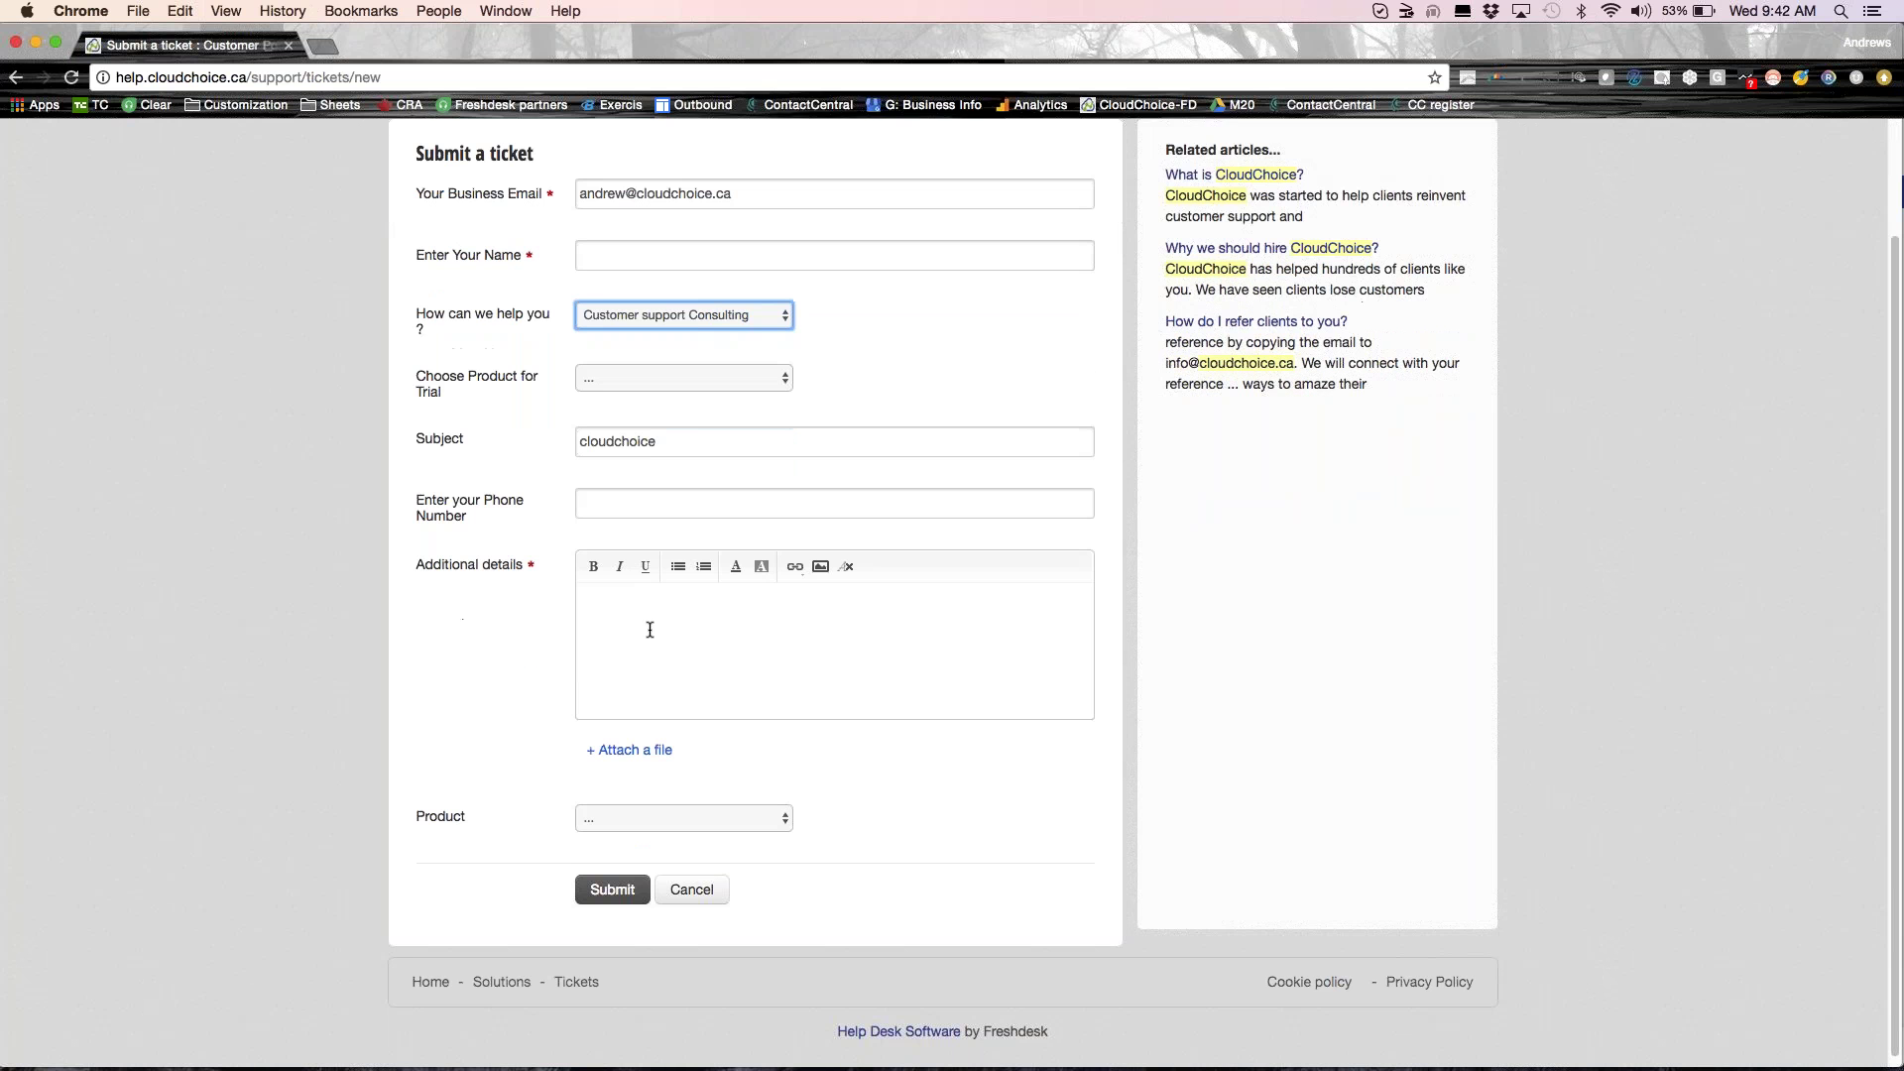
click(668, 262)
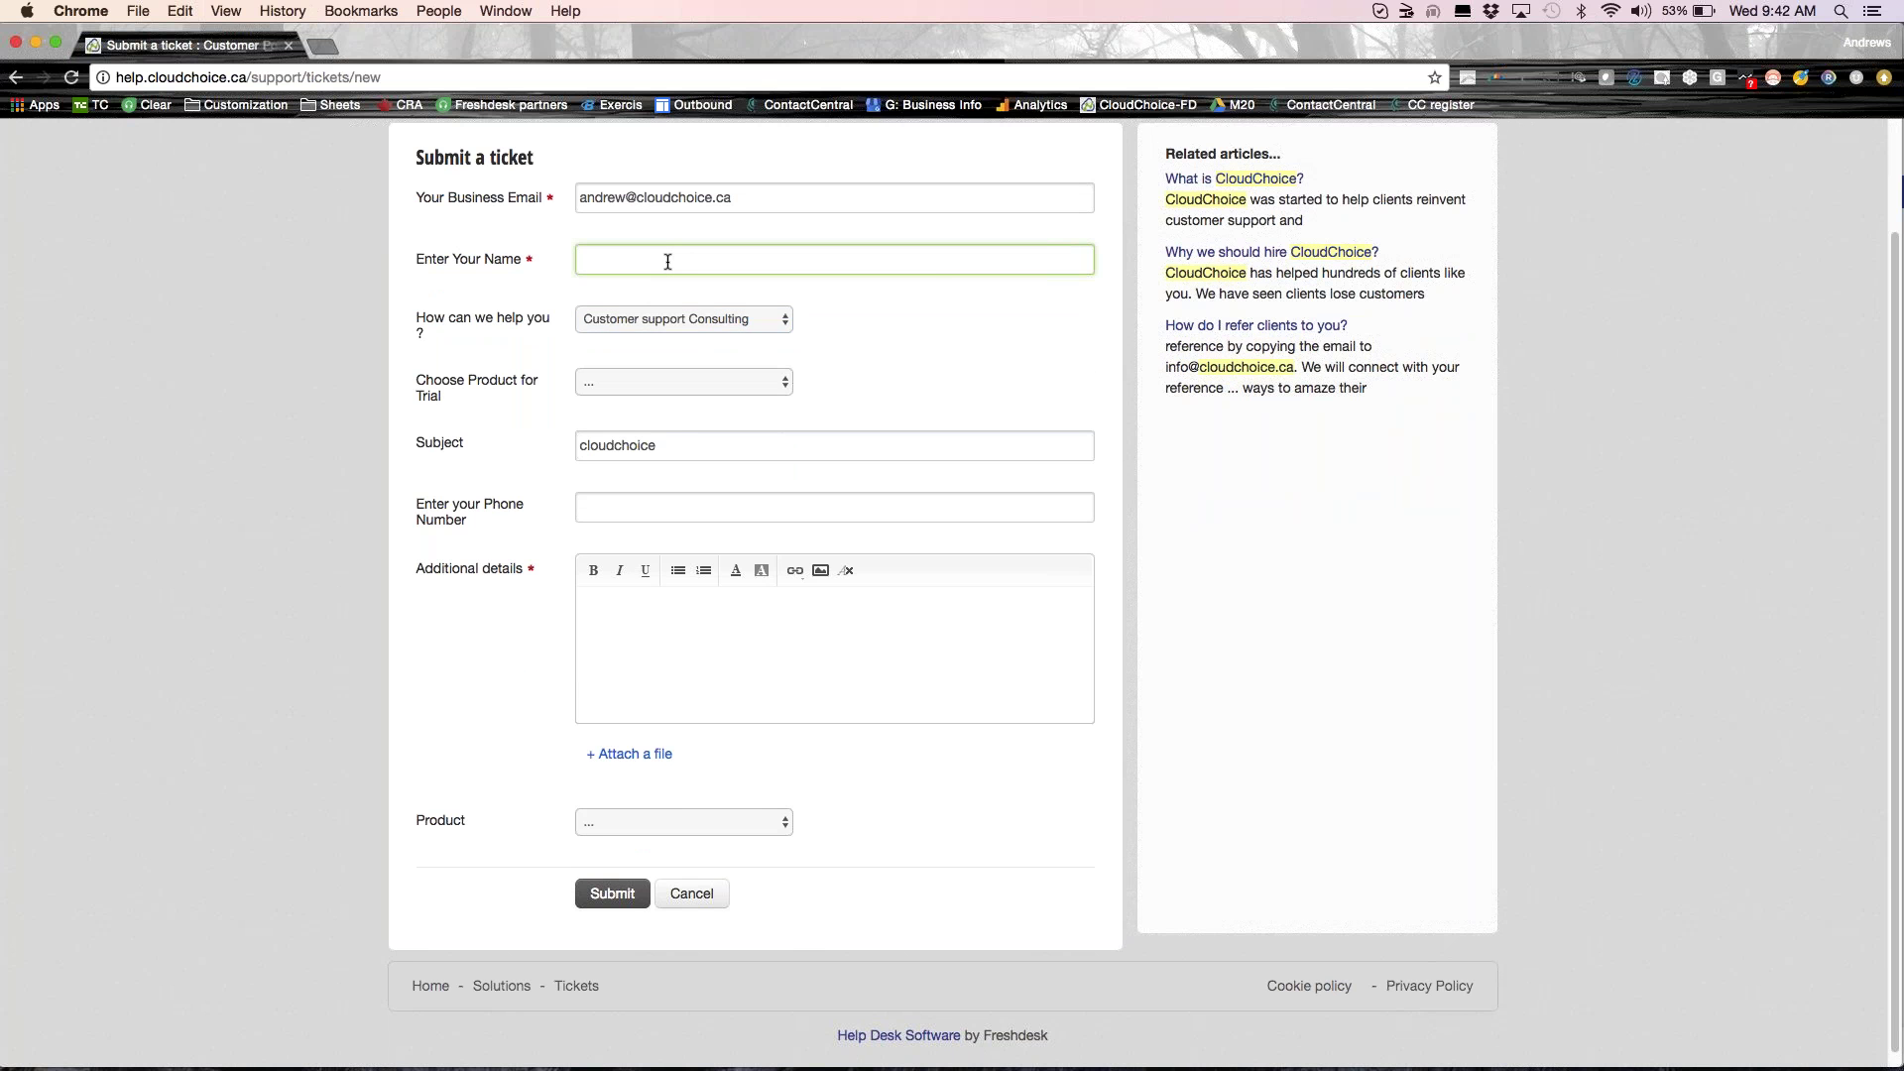
text(Andy)
click(787, 635)
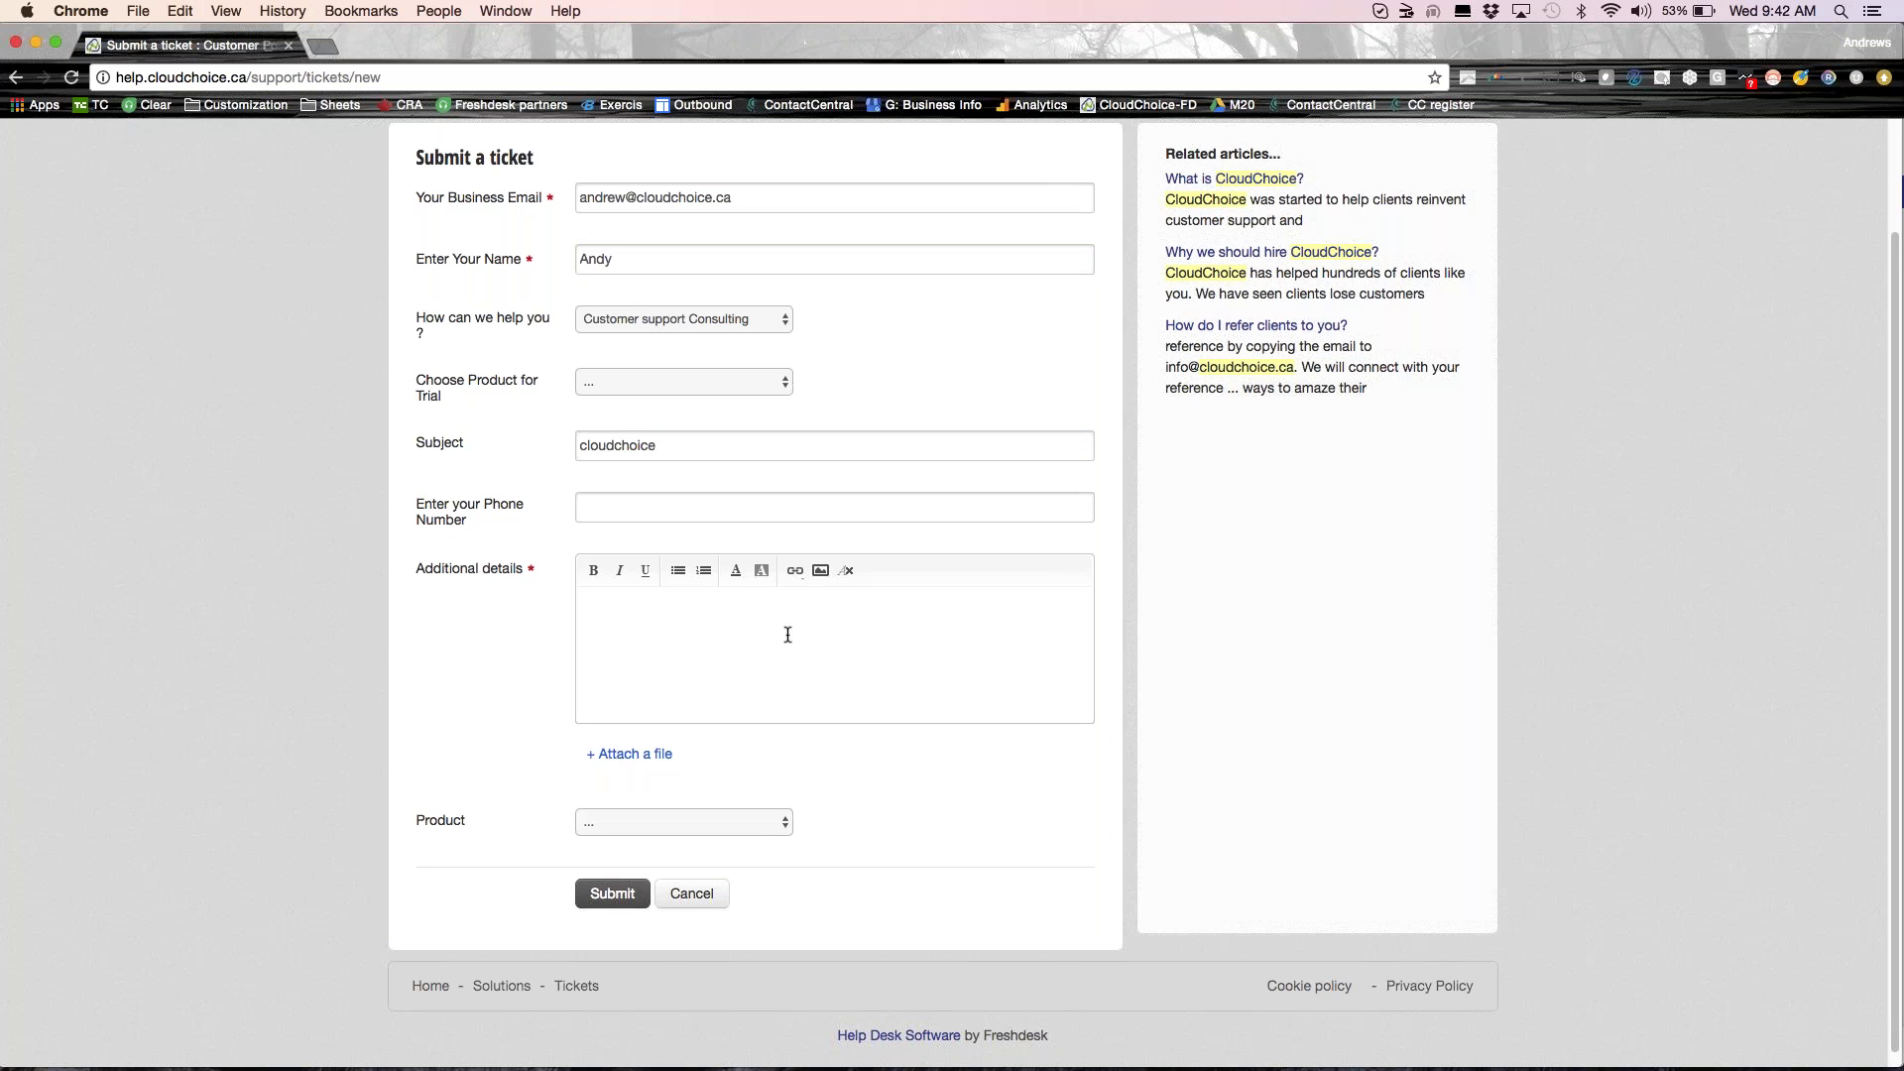
text(customer service consulting)
click(621, 885)
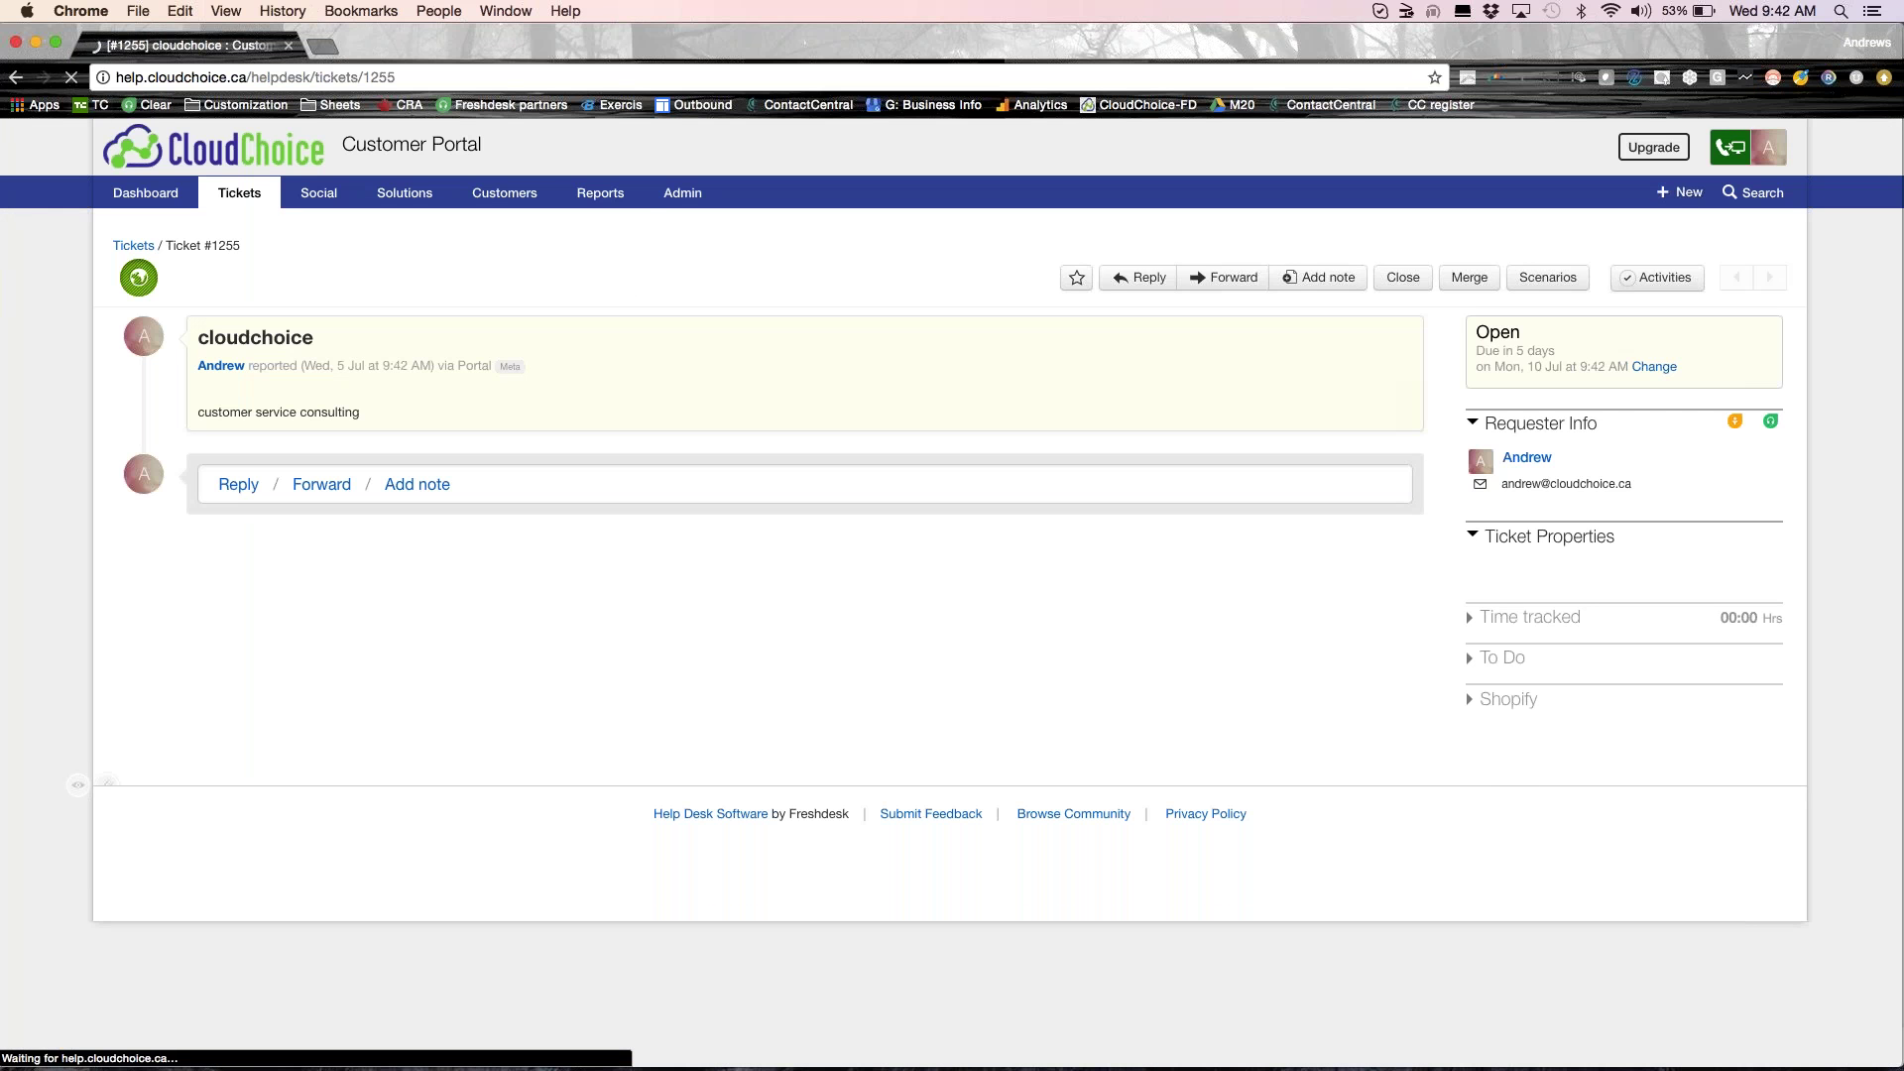
Minimize the ticket, view the Portals page with Customer Portal and M2O Customer Service, then return to Admin.
click(36, 45)
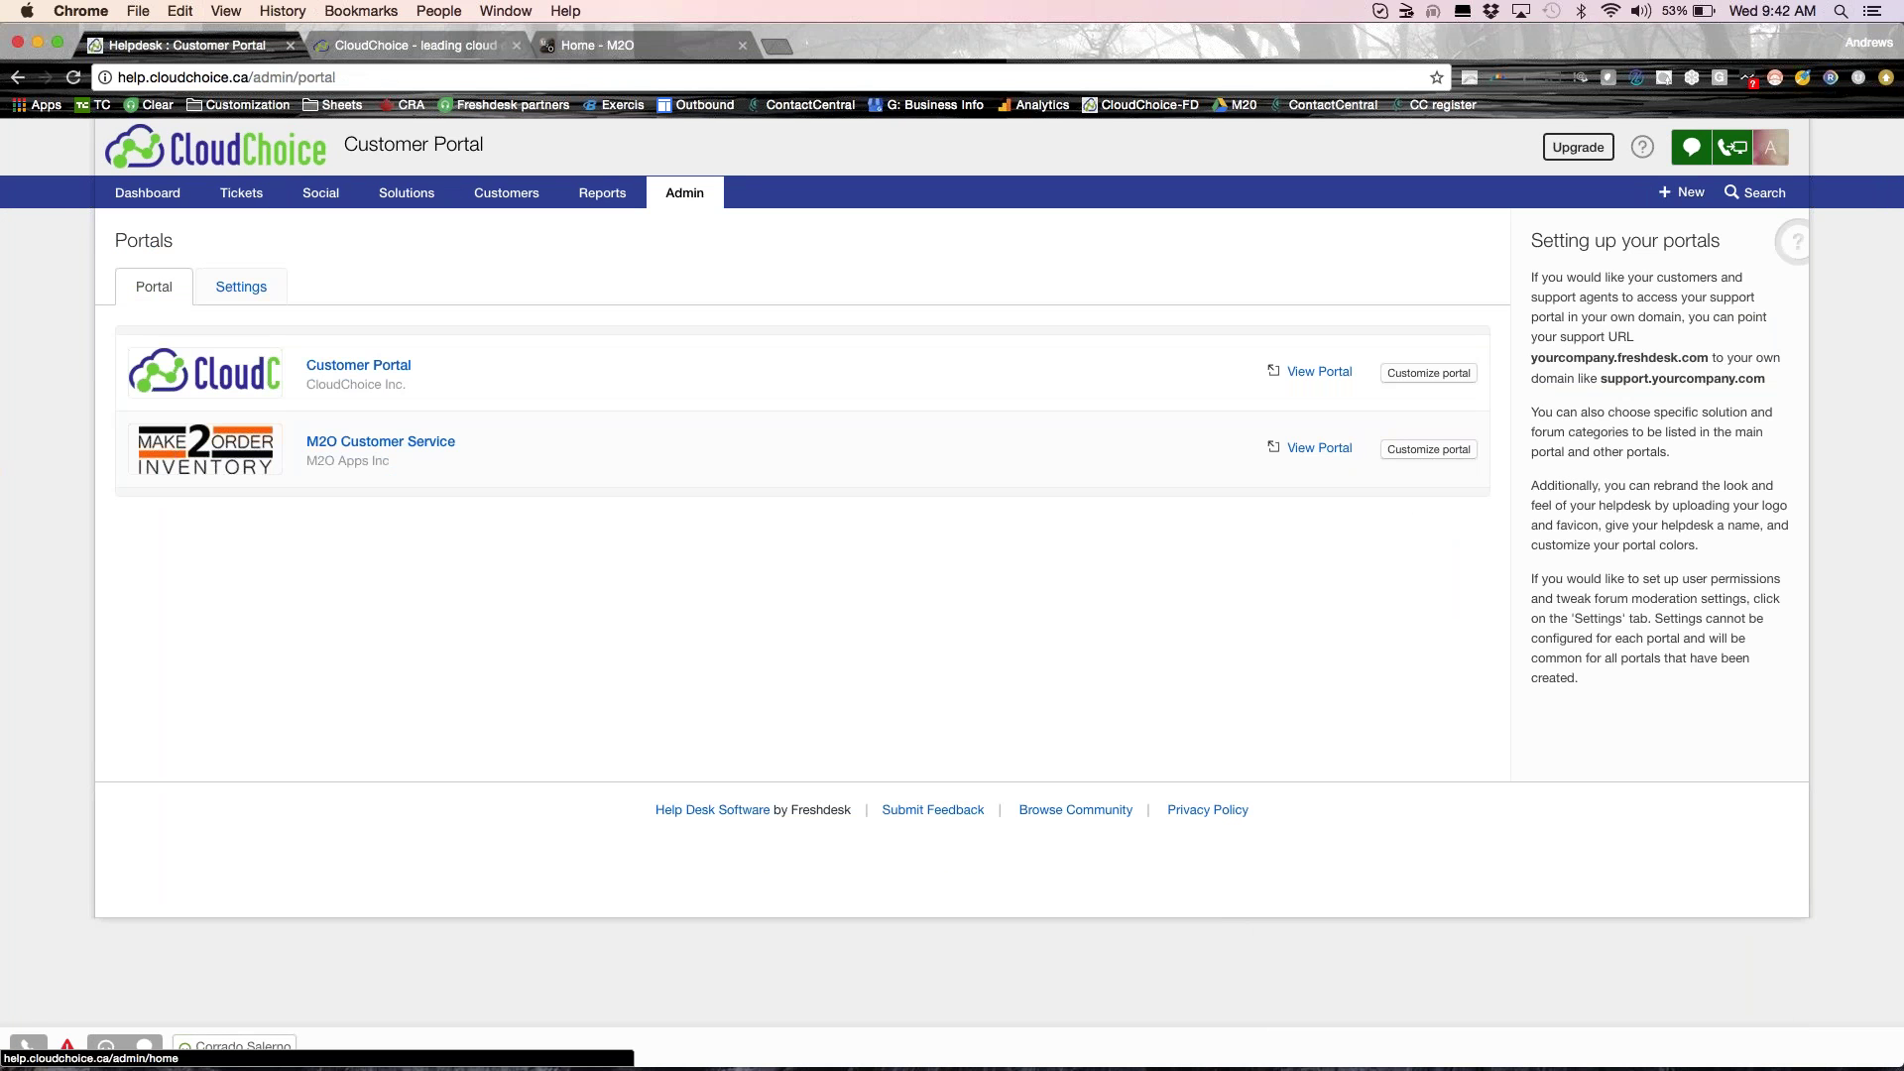
click(703, 198)
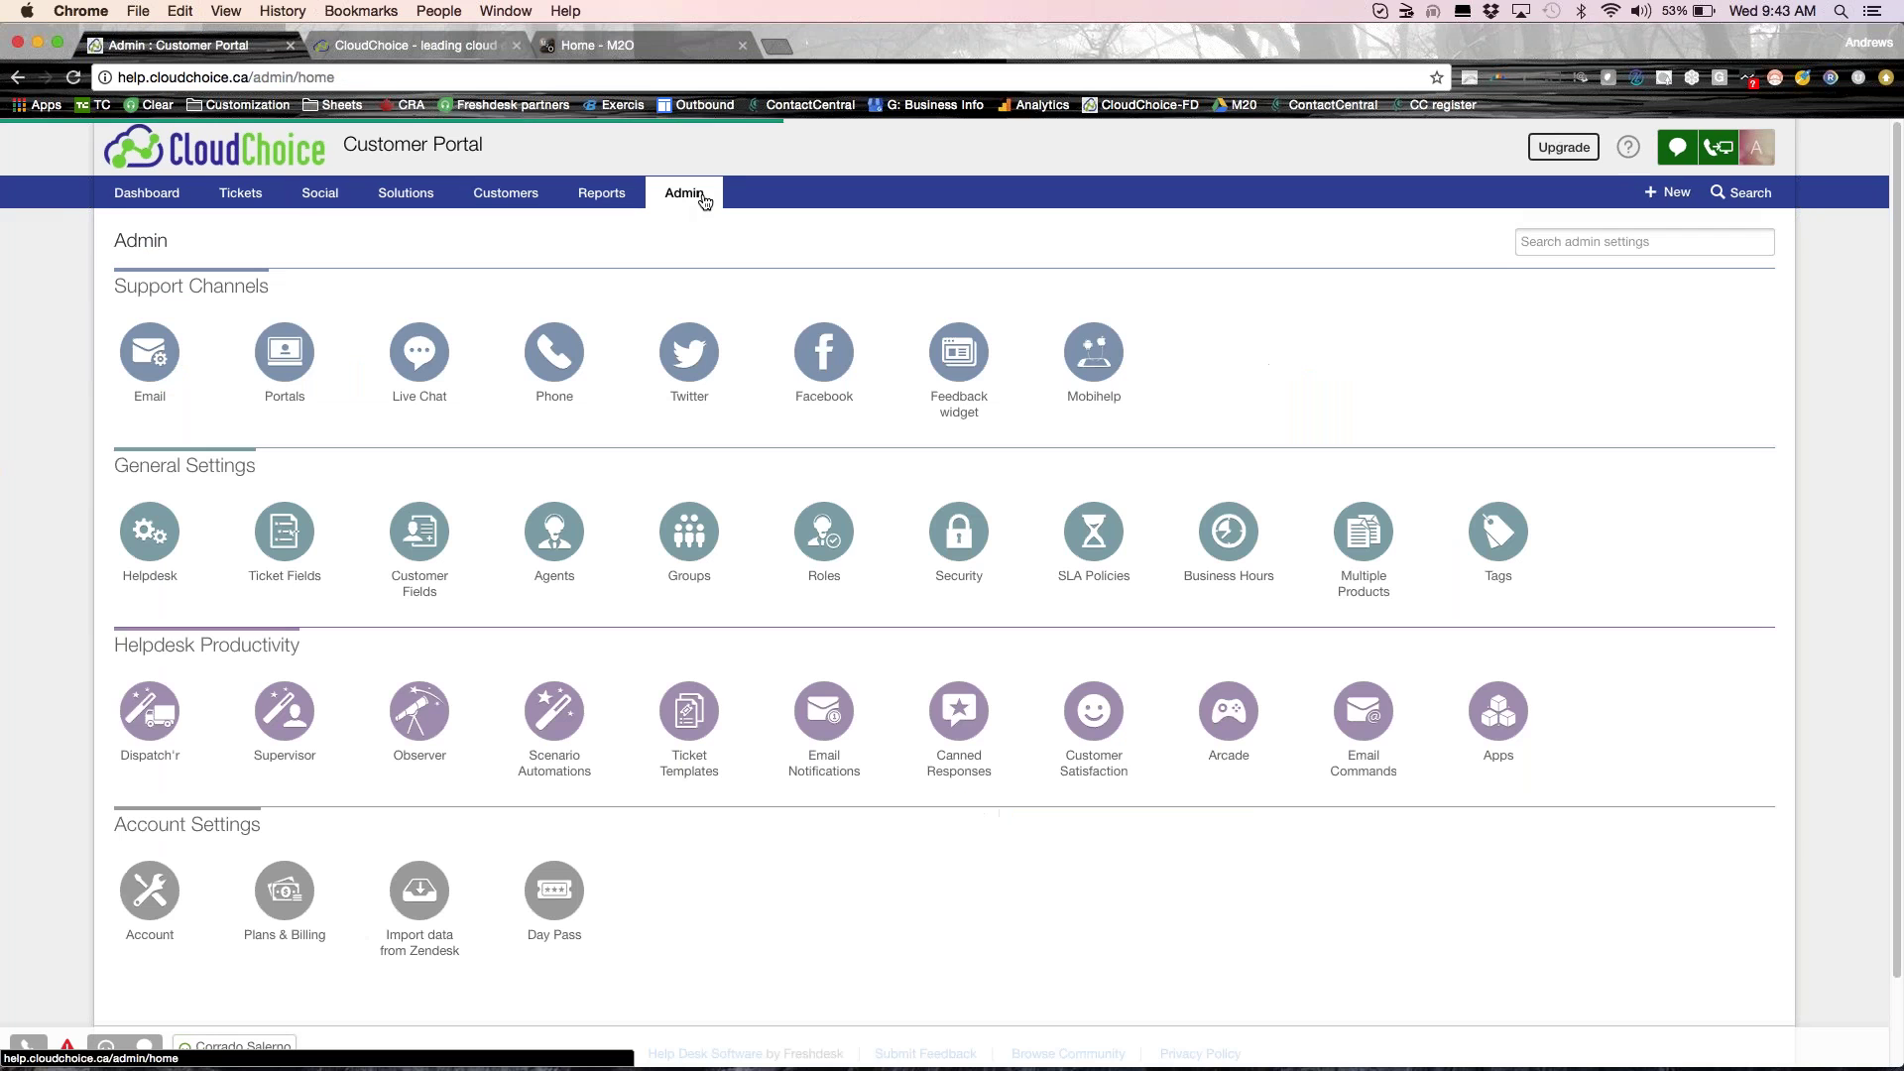
click(298, 369)
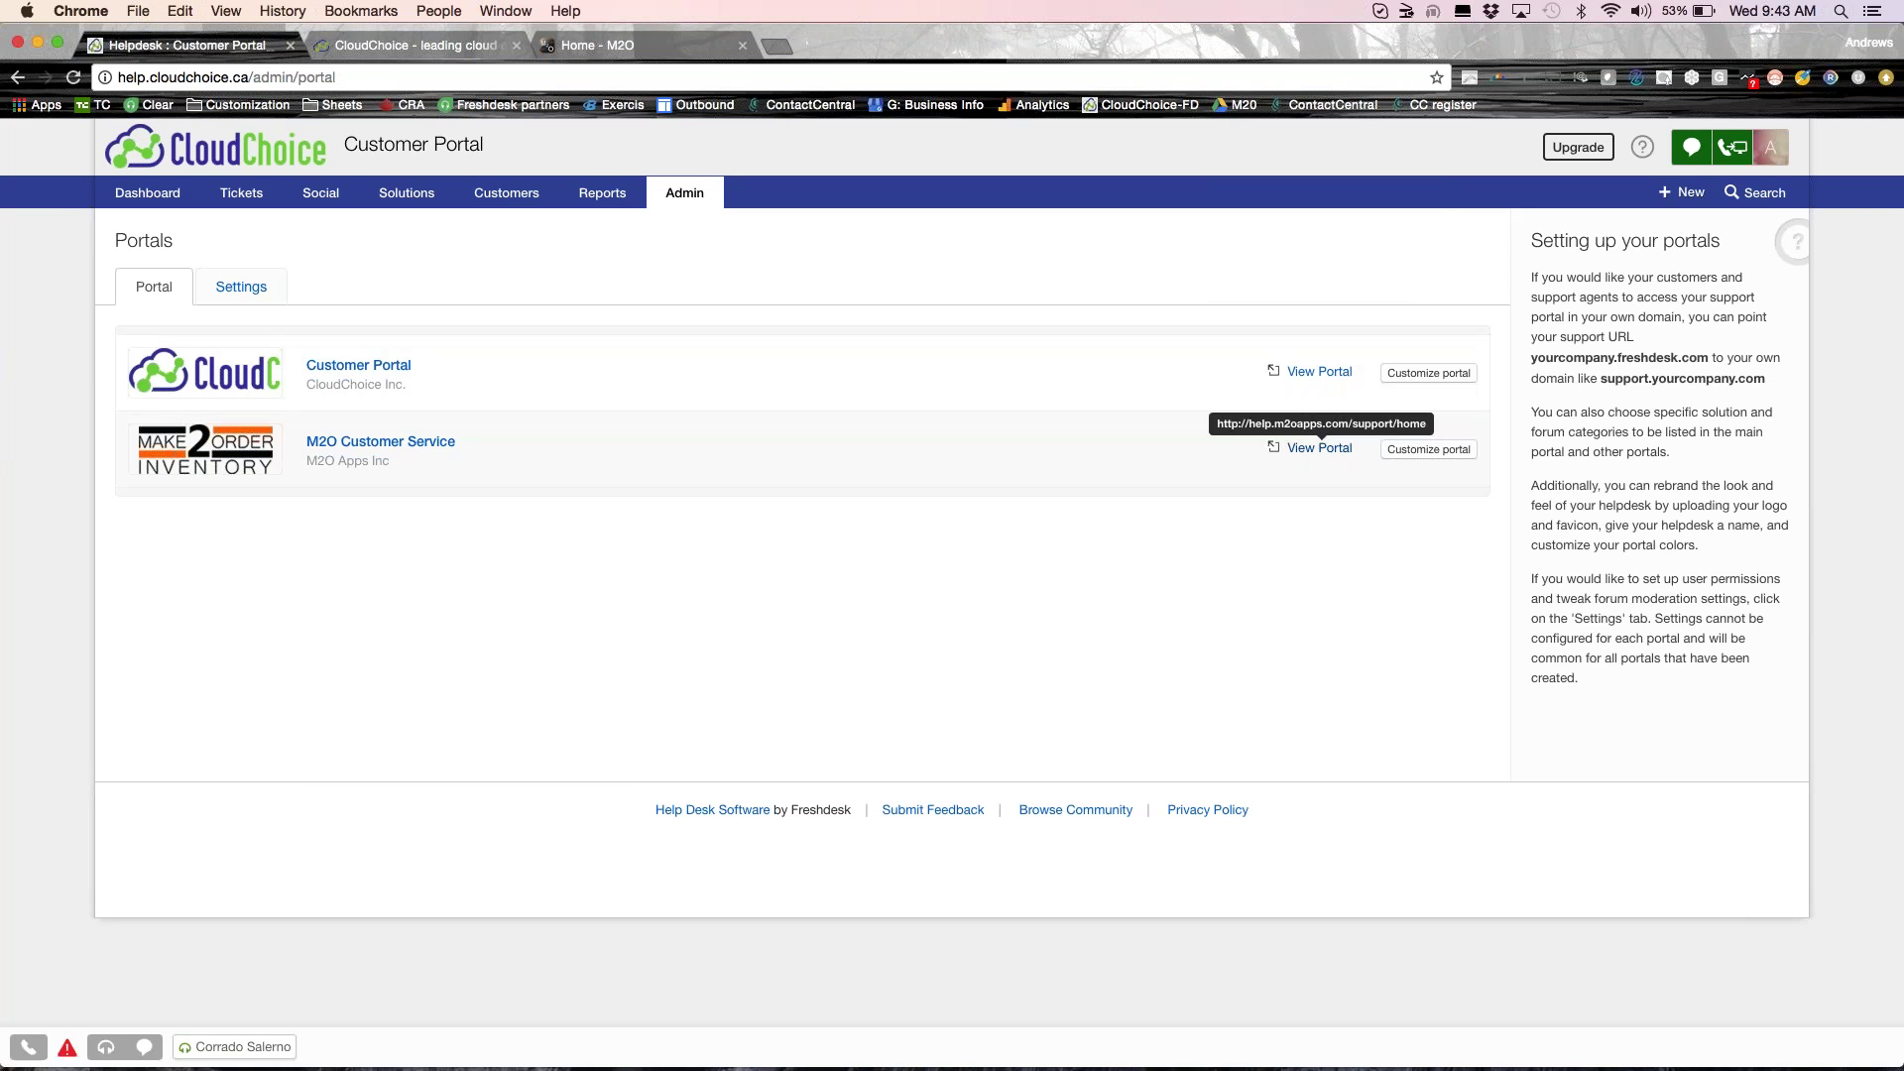
click(678, 198)
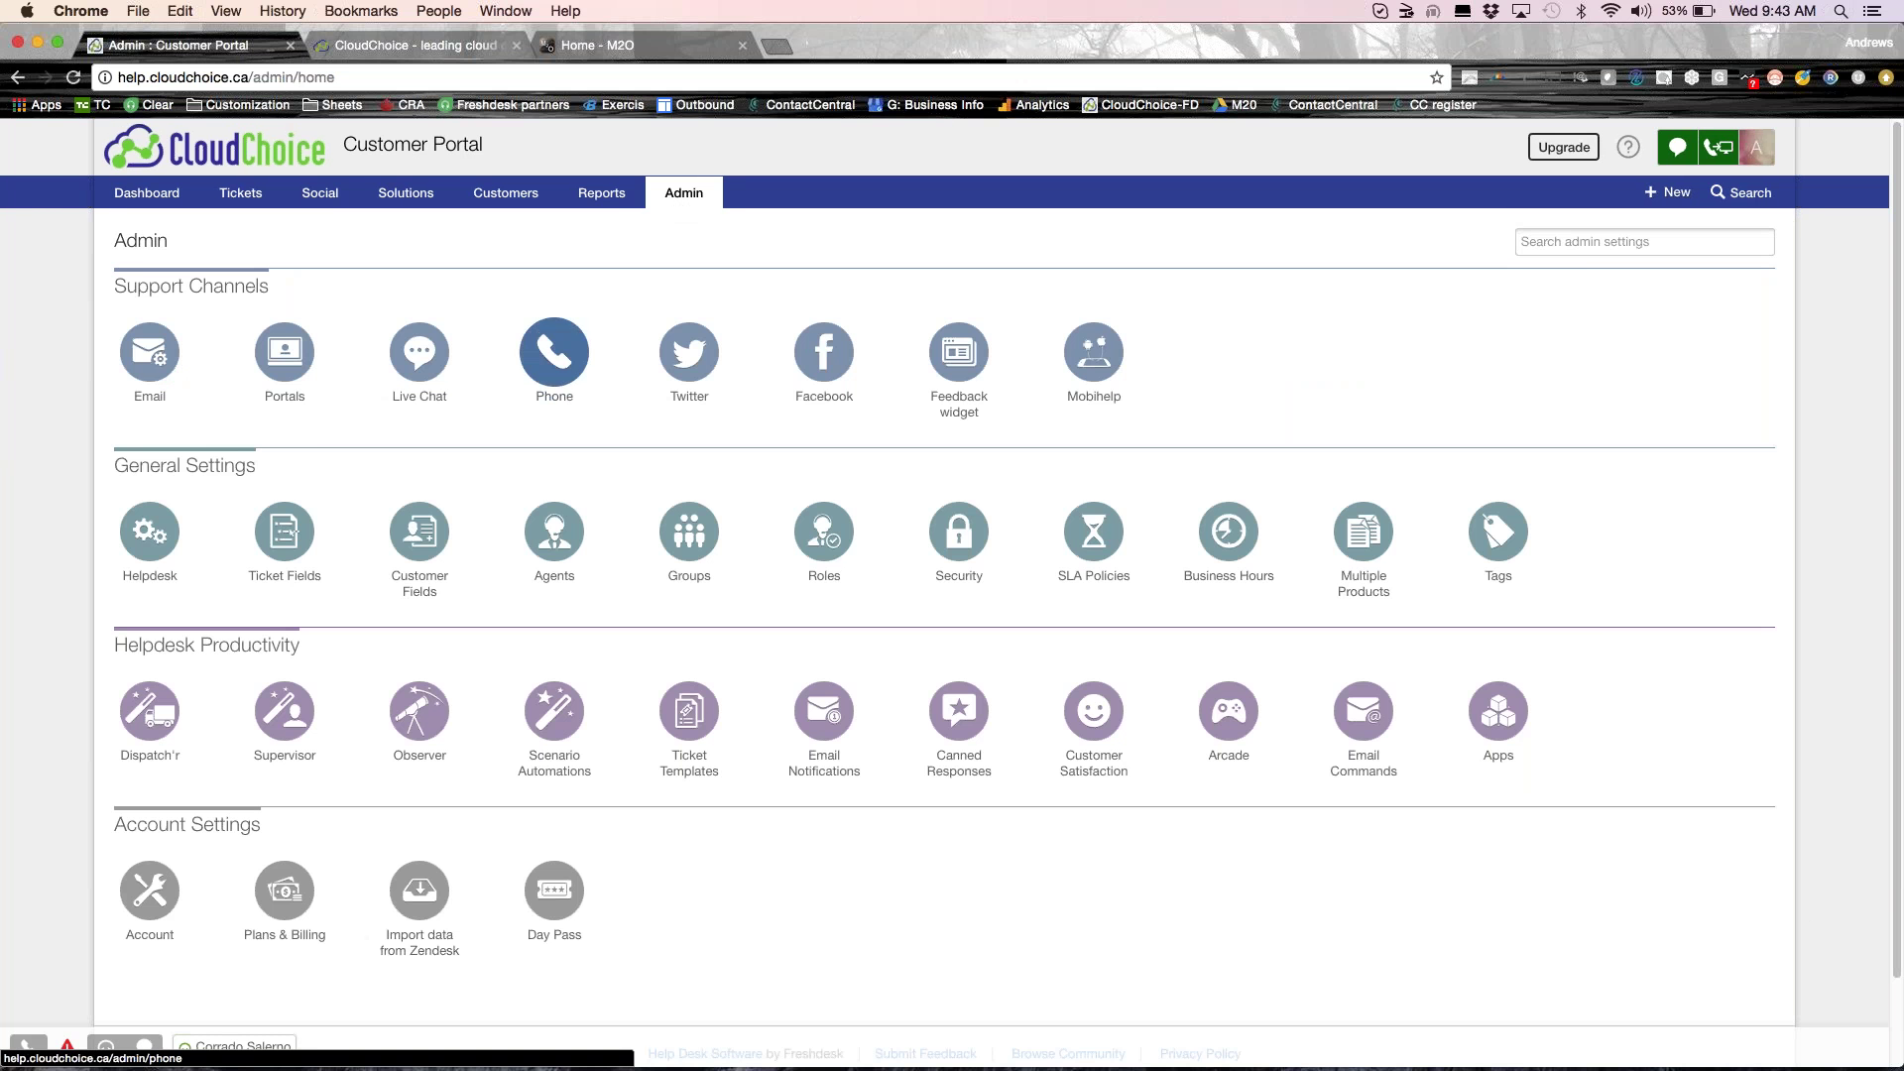
Open the CloudChoice Inc. Live Chat widget and scroll through its default messages.
click(420, 352)
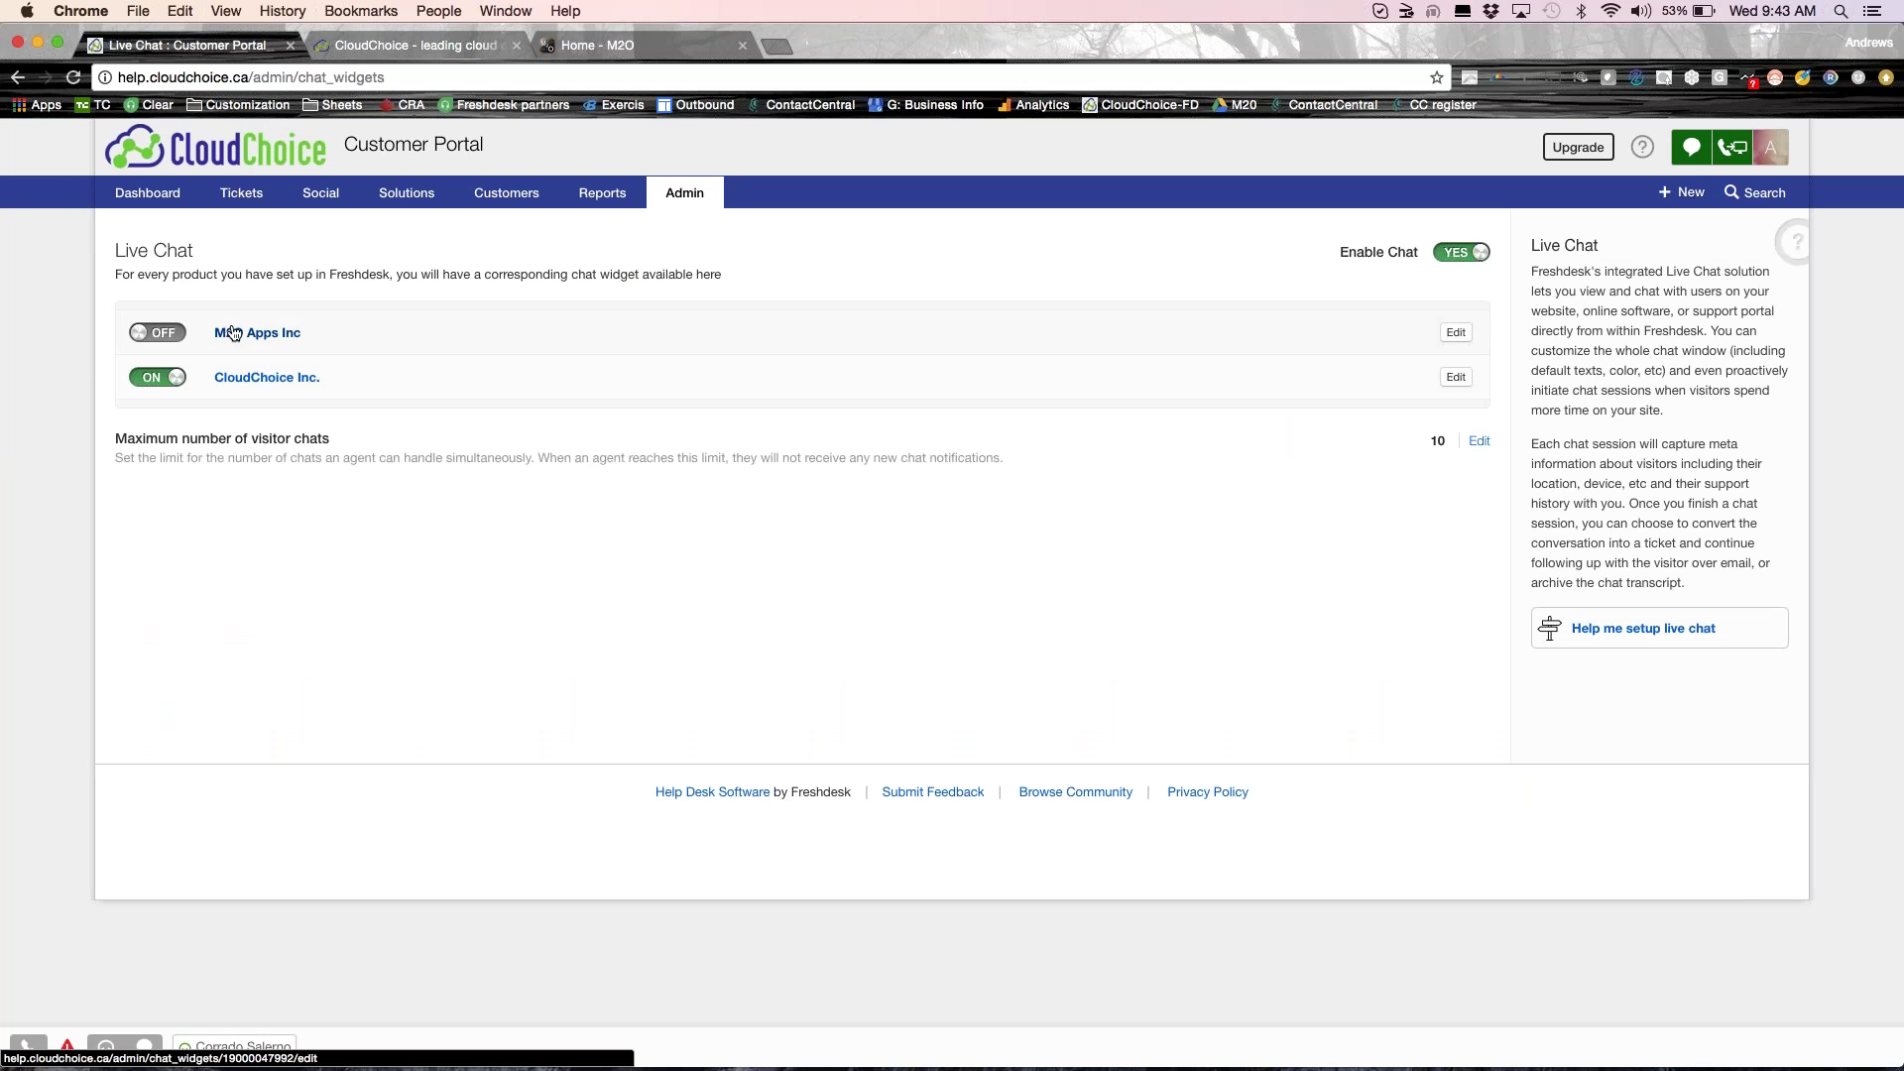
click(276, 378)
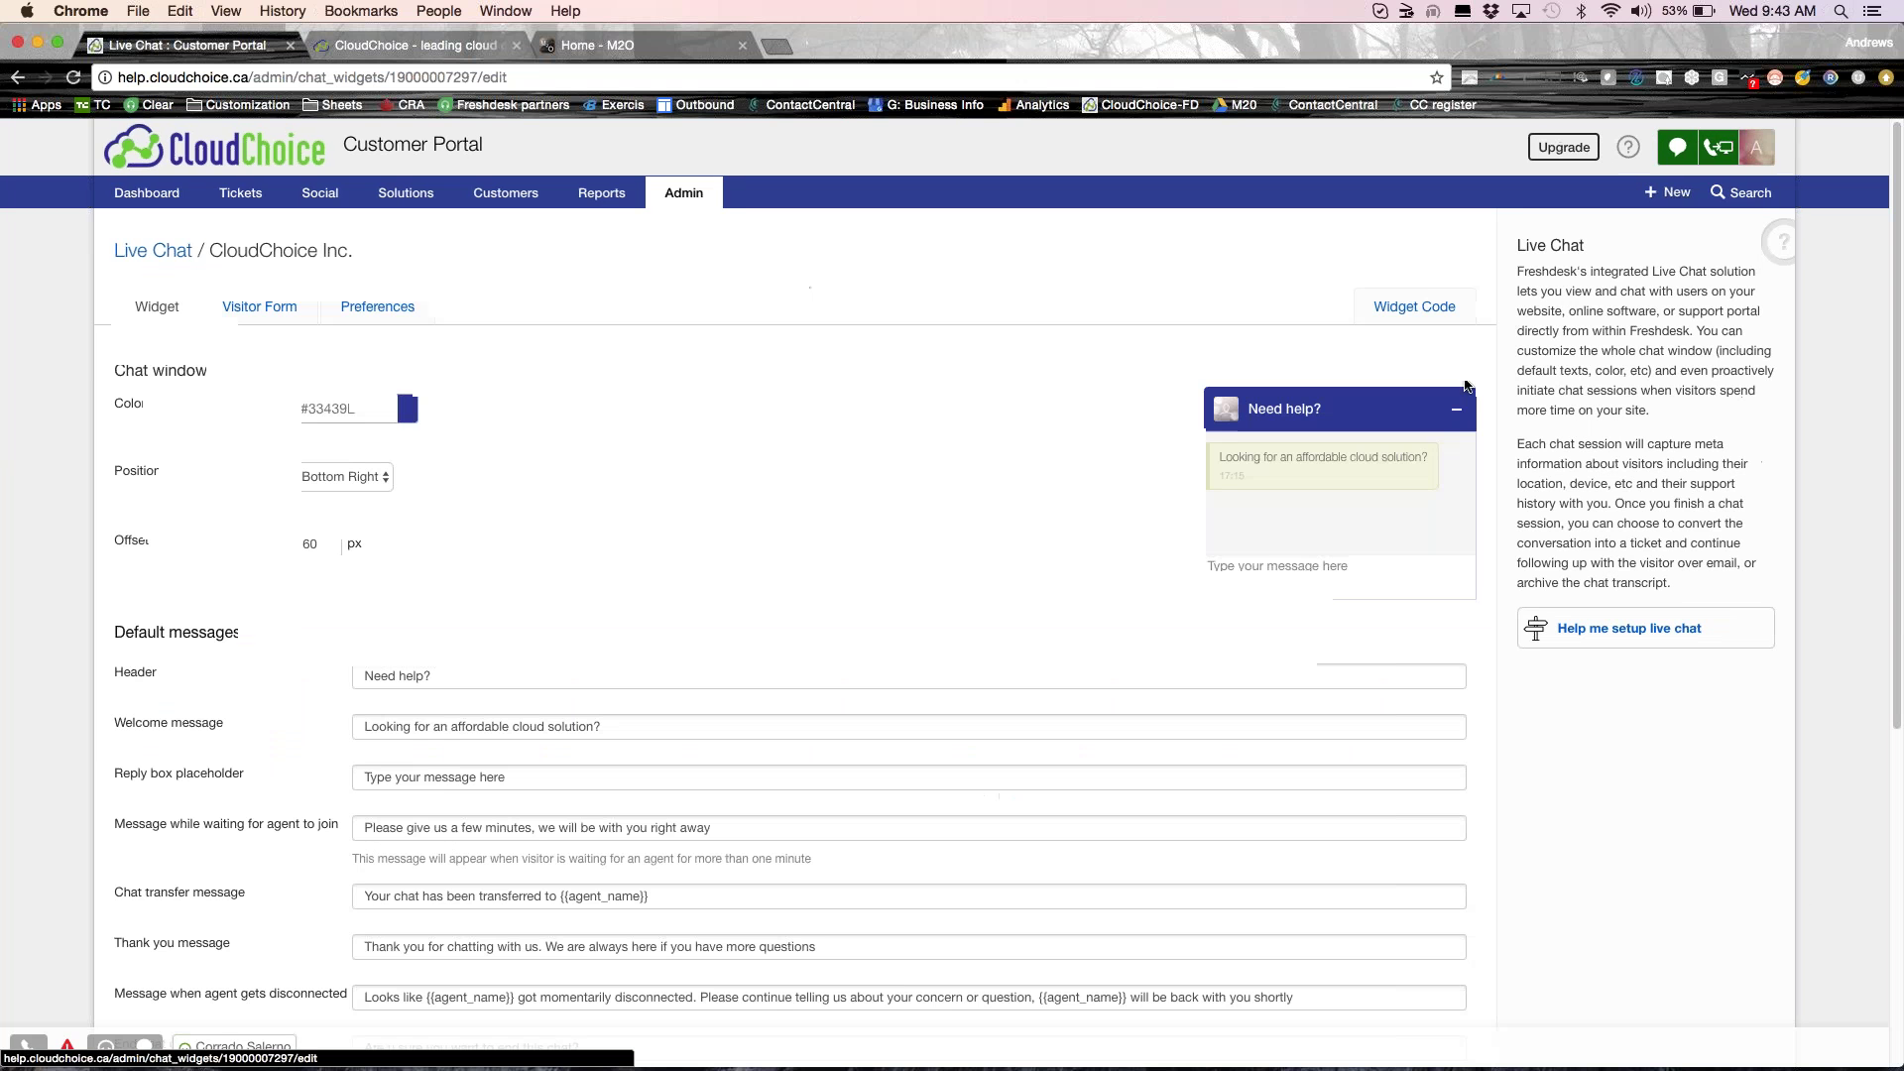
scroll(960, 557, down, 1)
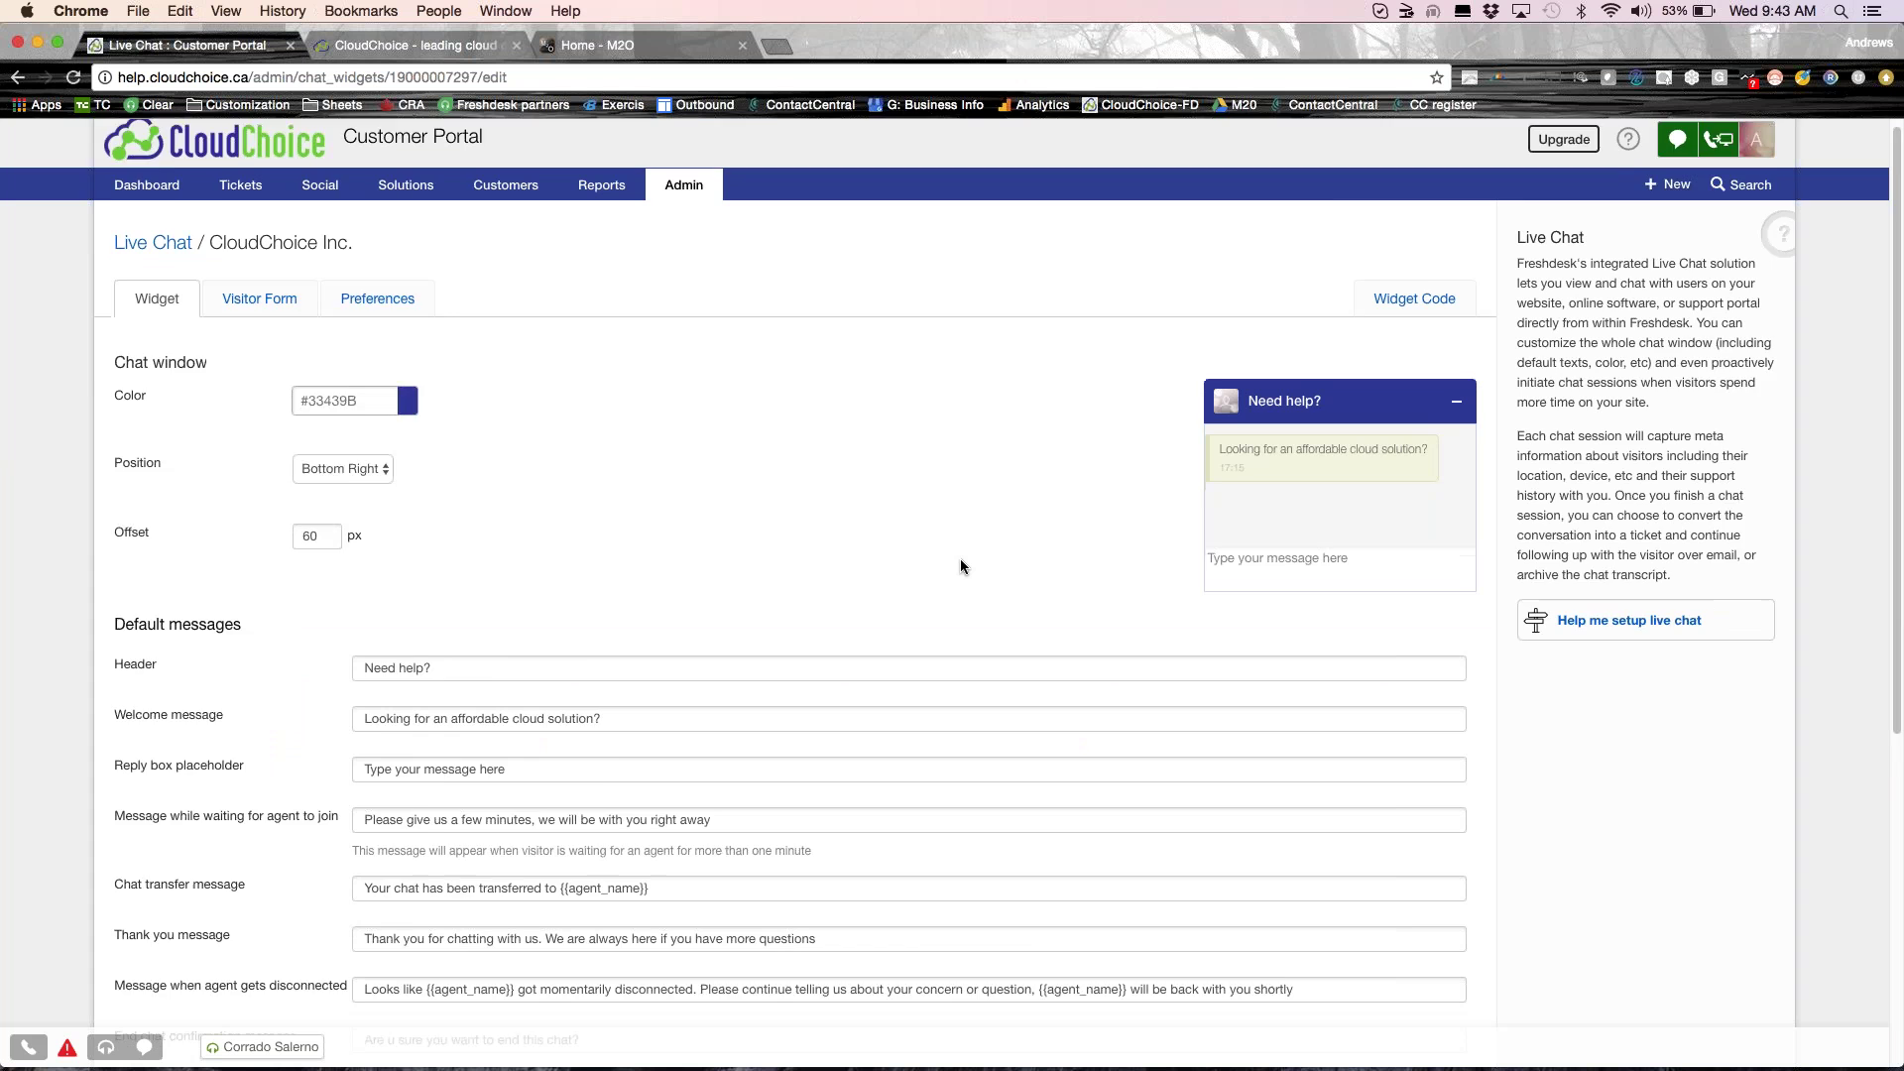
scroll(960, 558, down, 5)
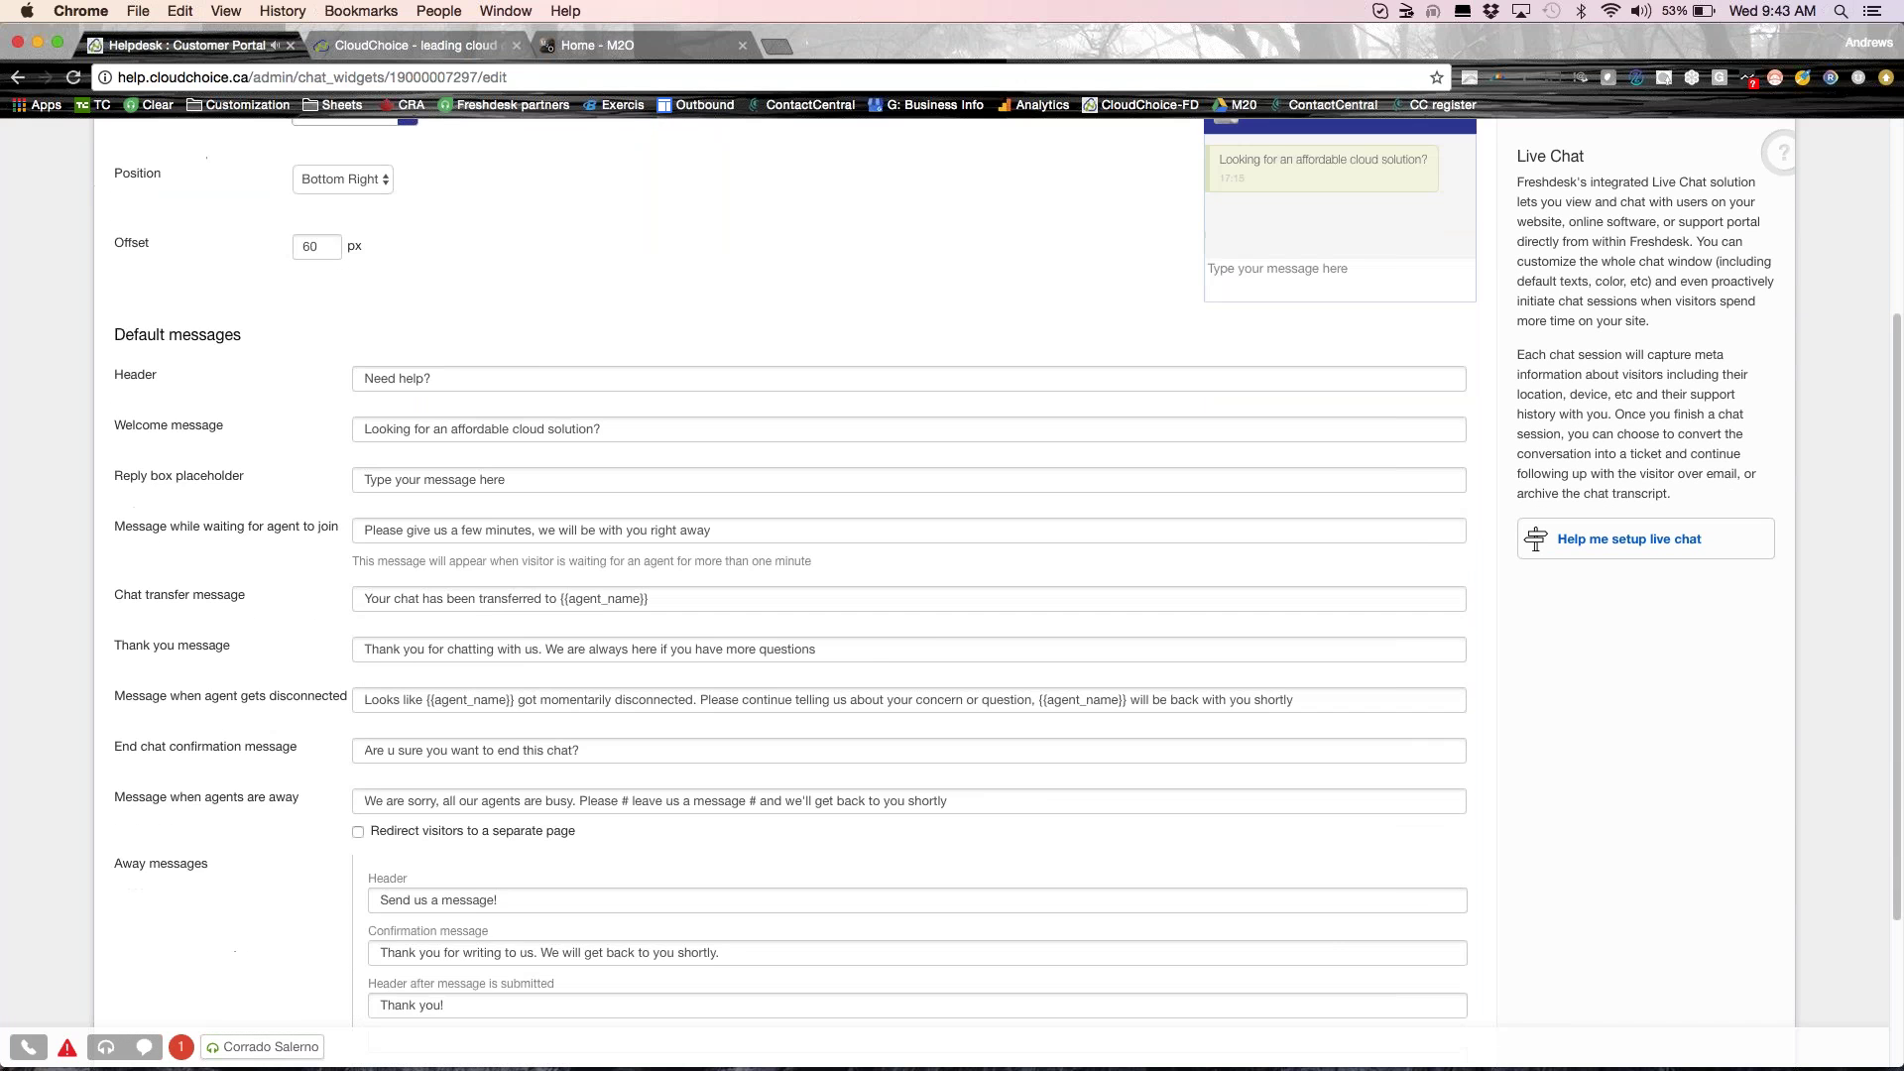
scroll(960, 558, down, 3)
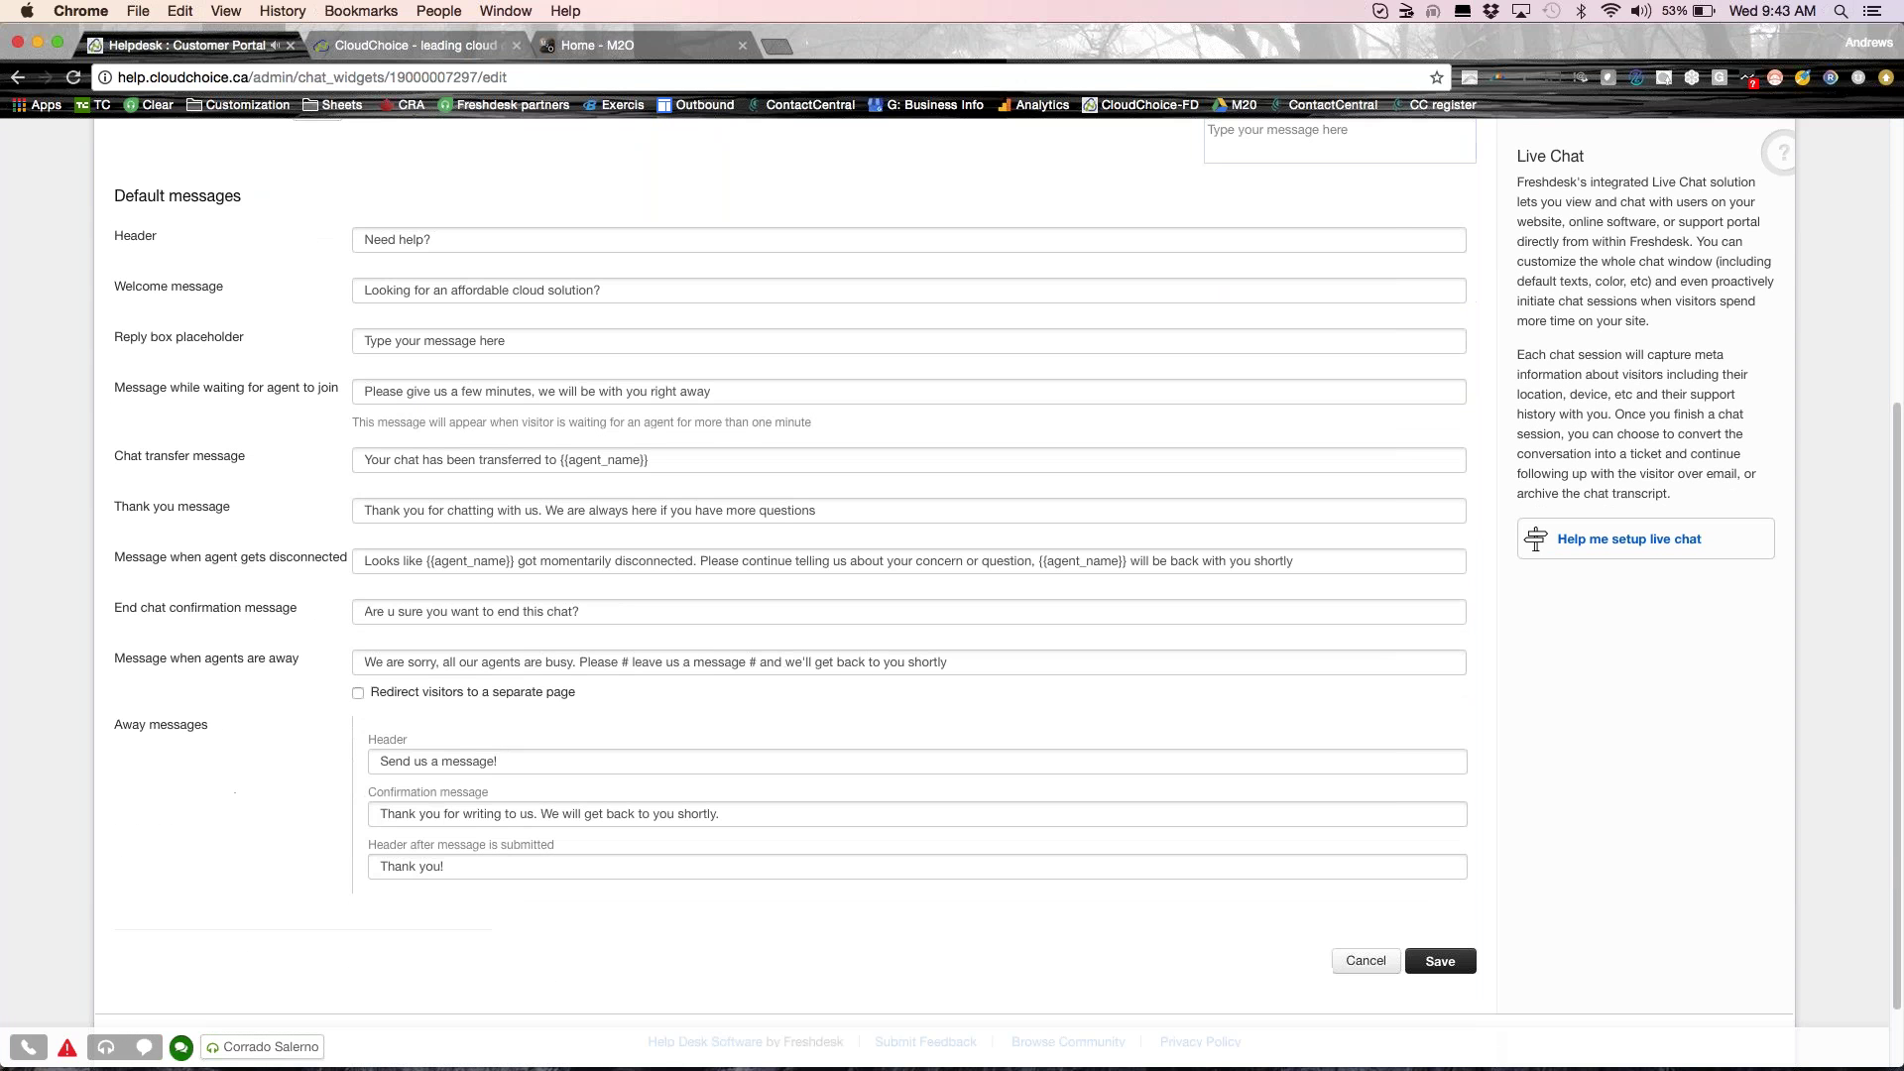
click(179, 1048)
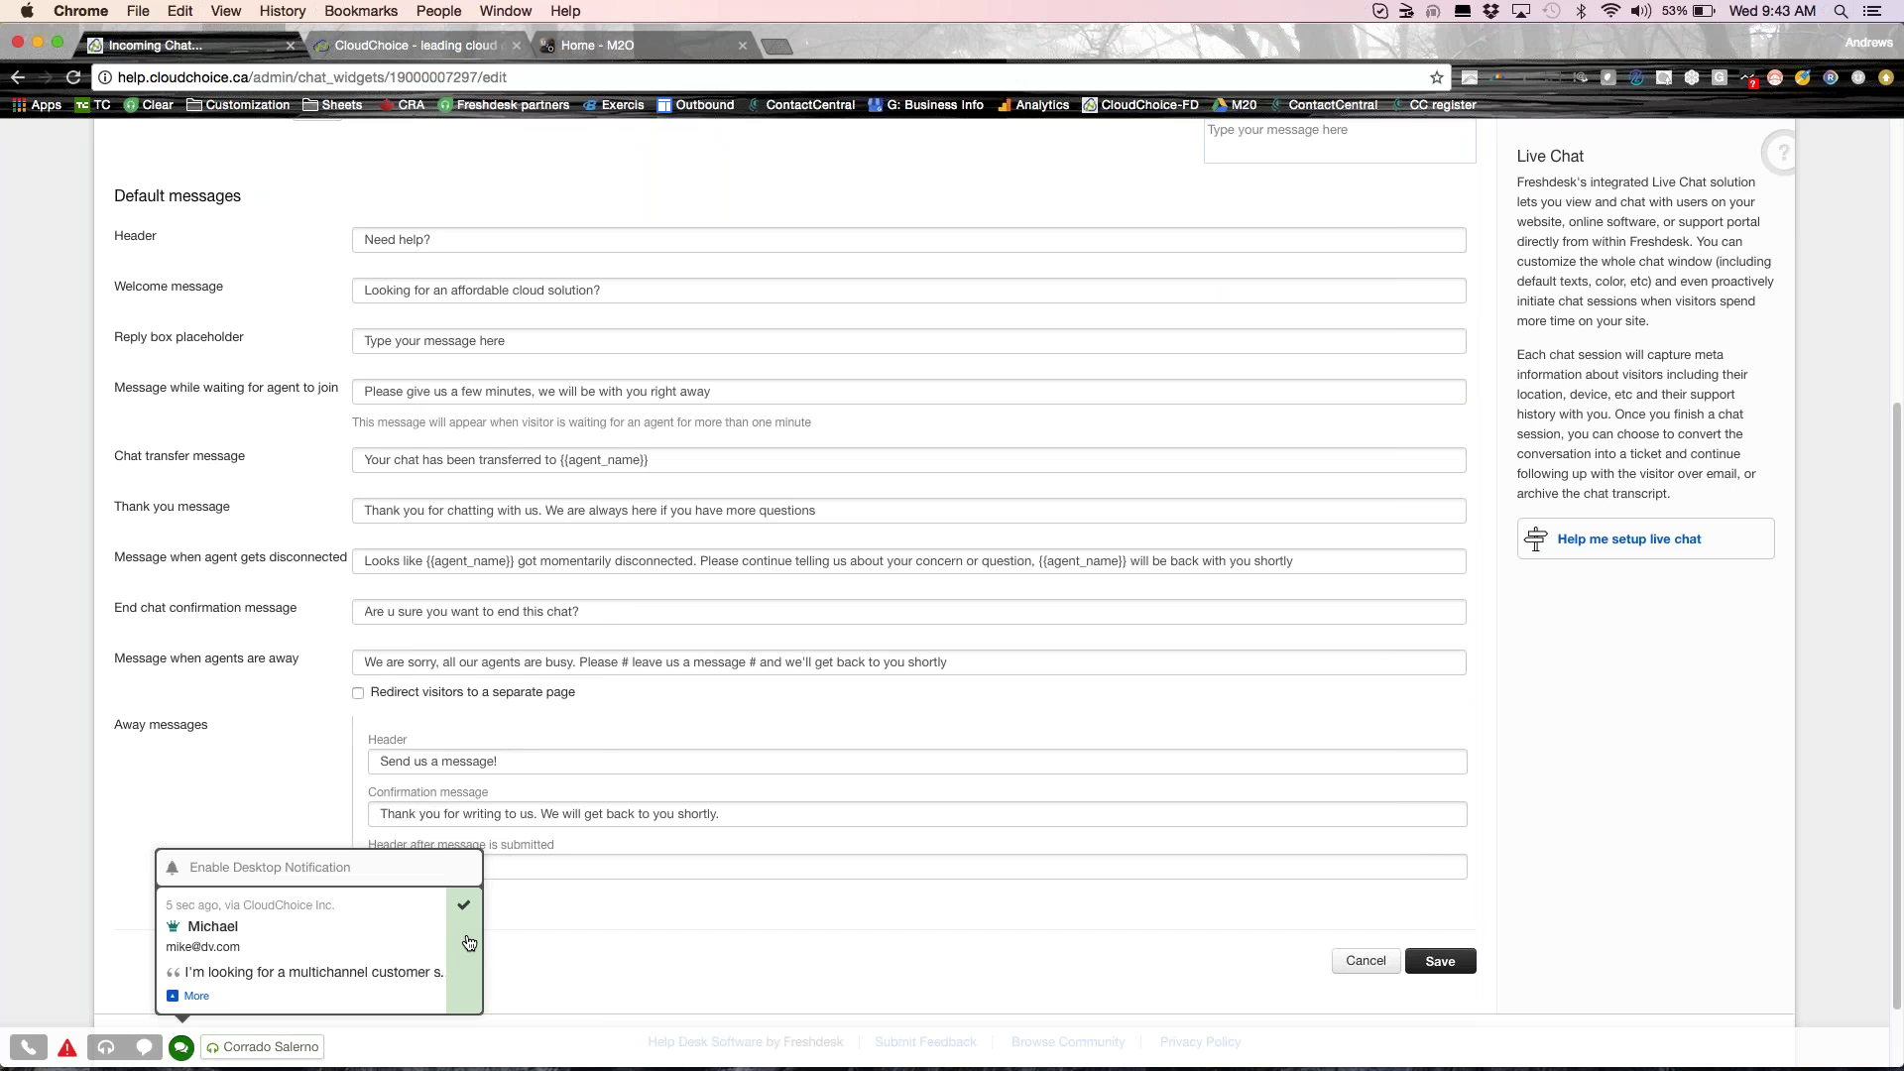
Accept the visitor chat and reply 'How can I help you ?'.
click(469, 943)
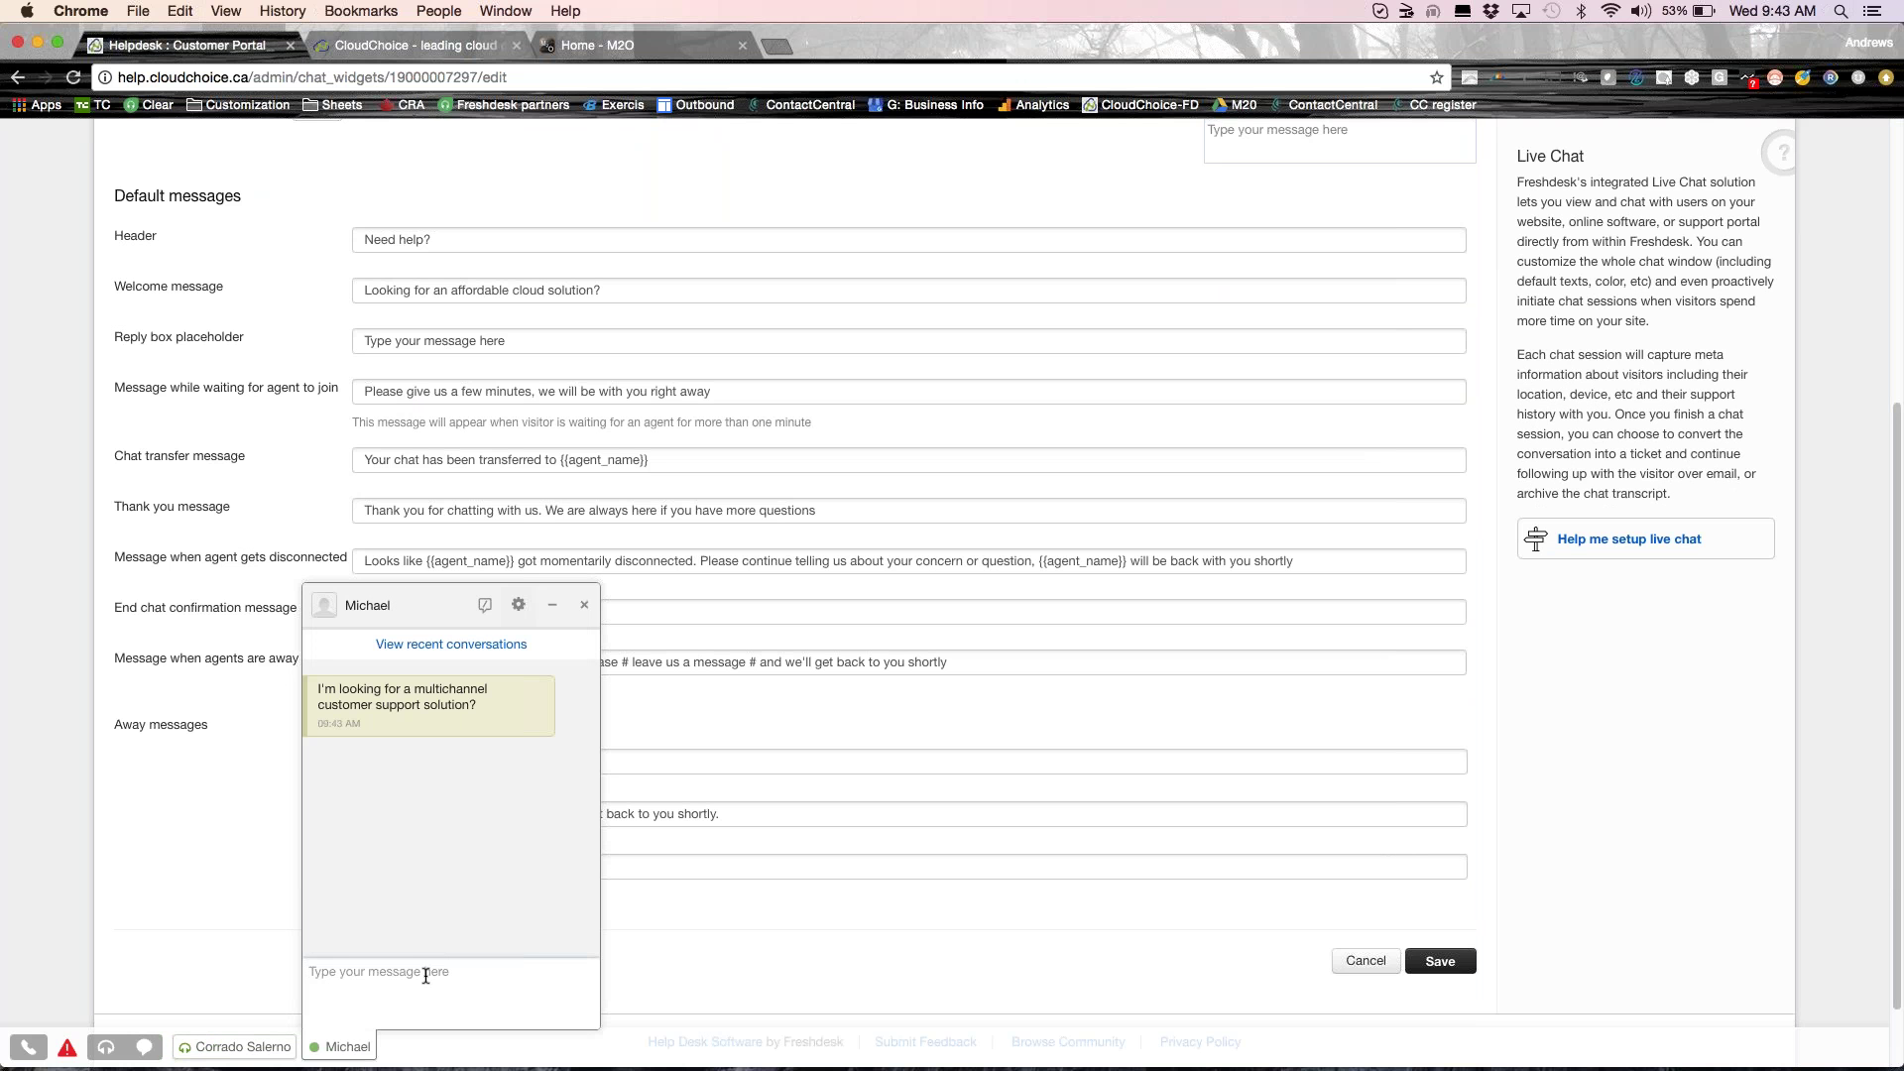
text(How can I help you ?)
key(Return)
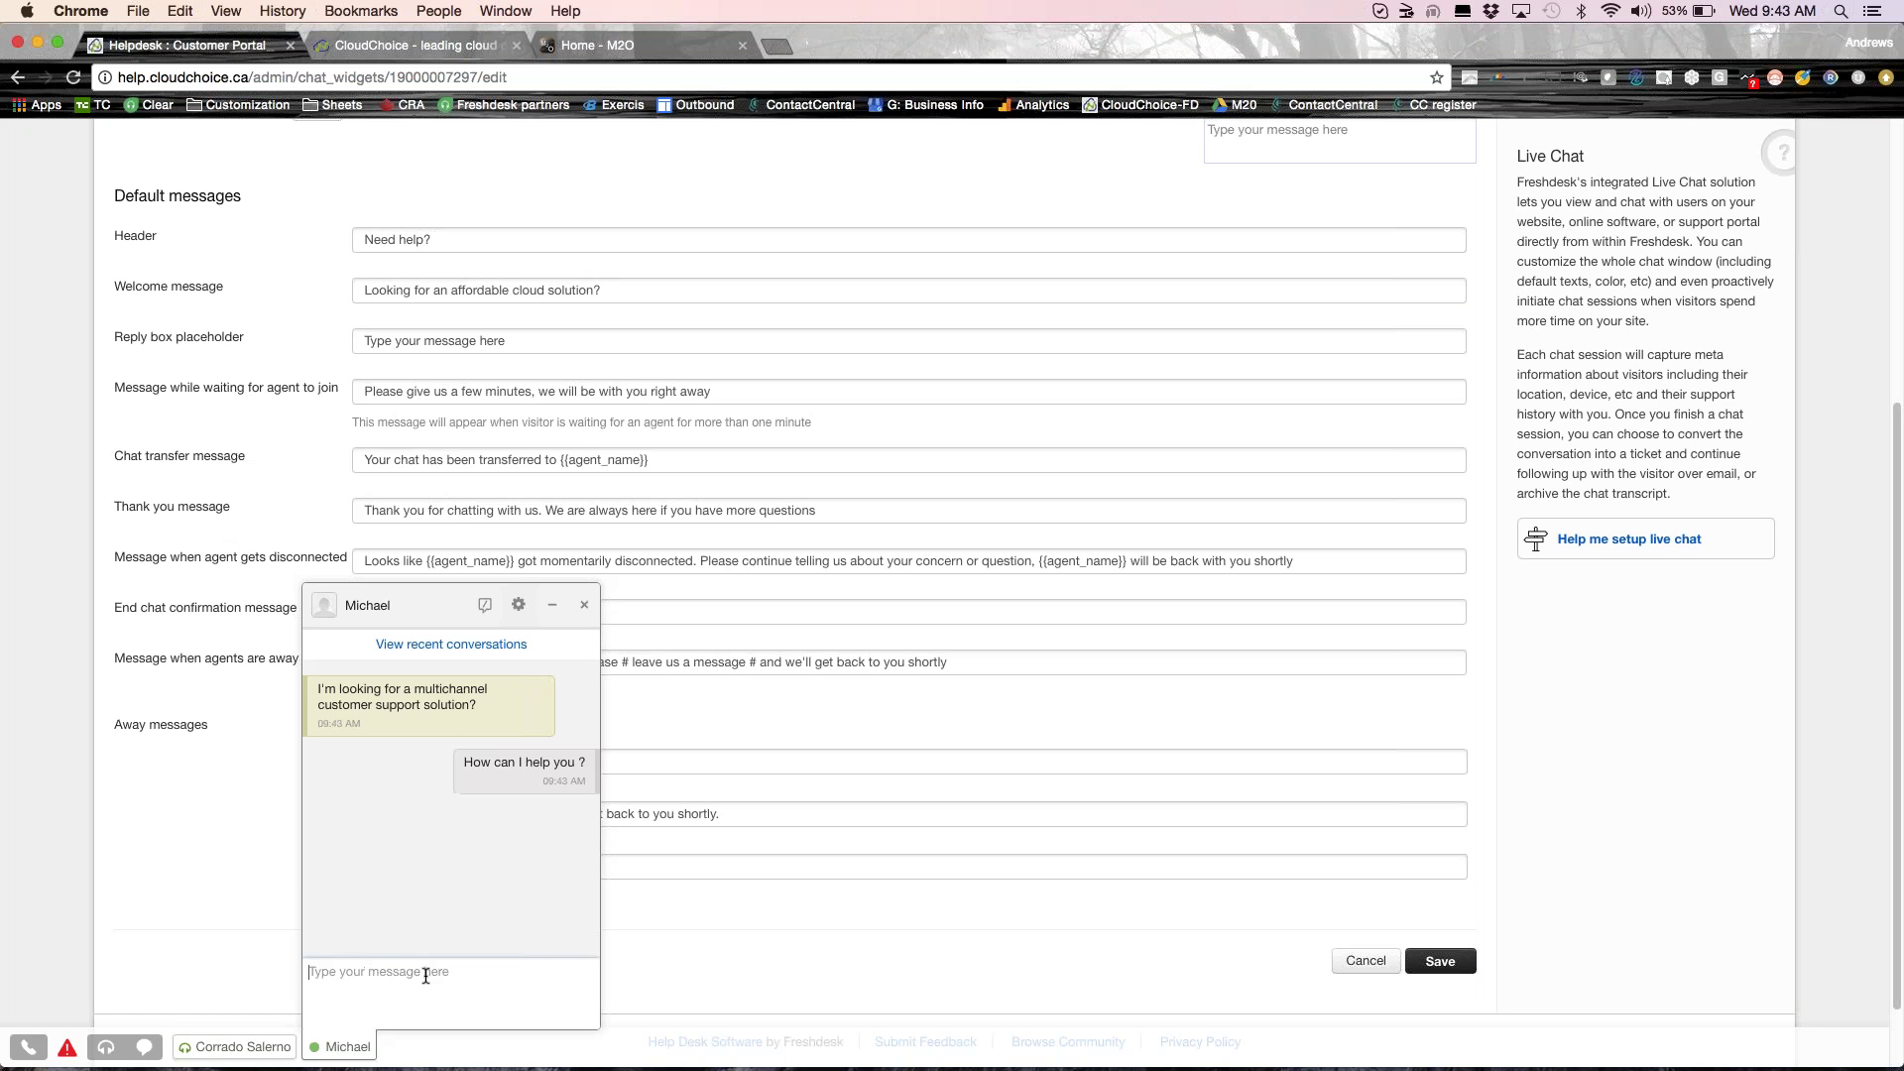
Transfer the chat to another agent.
click(521, 607)
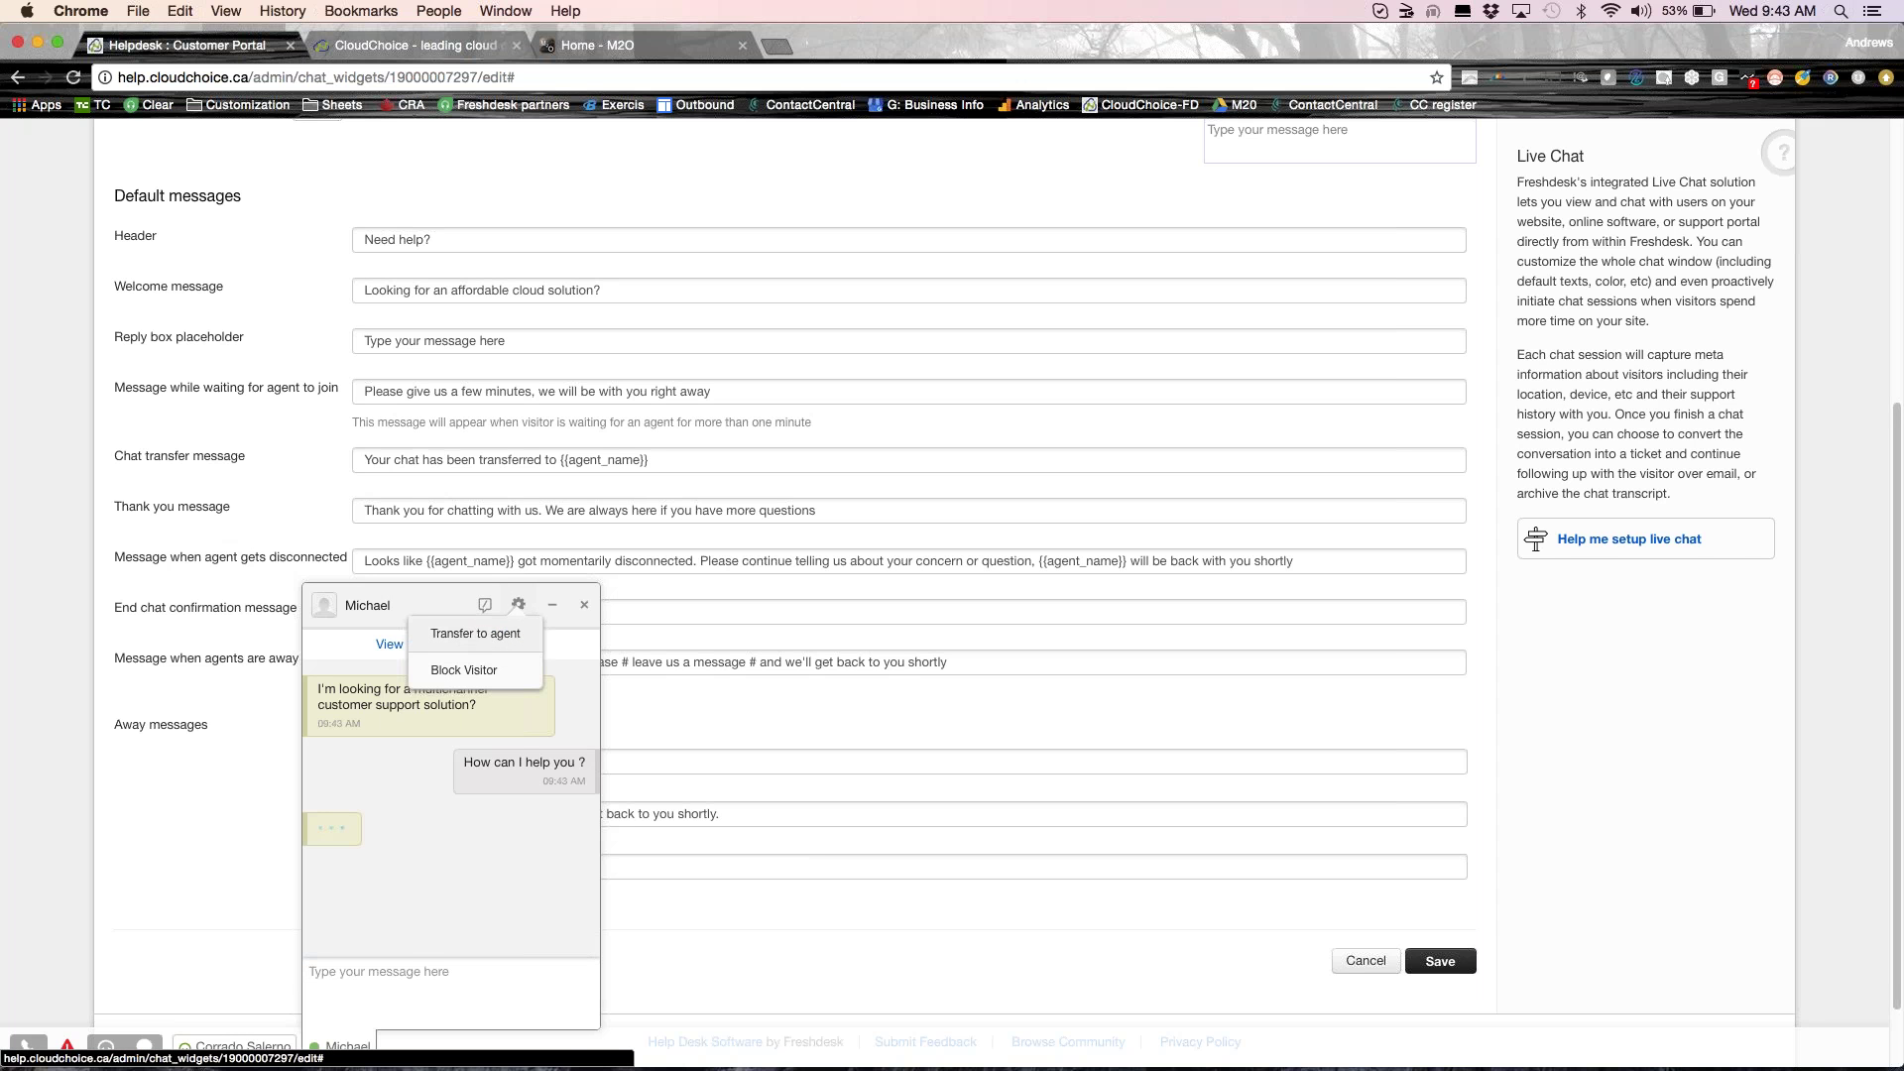
click(483, 634)
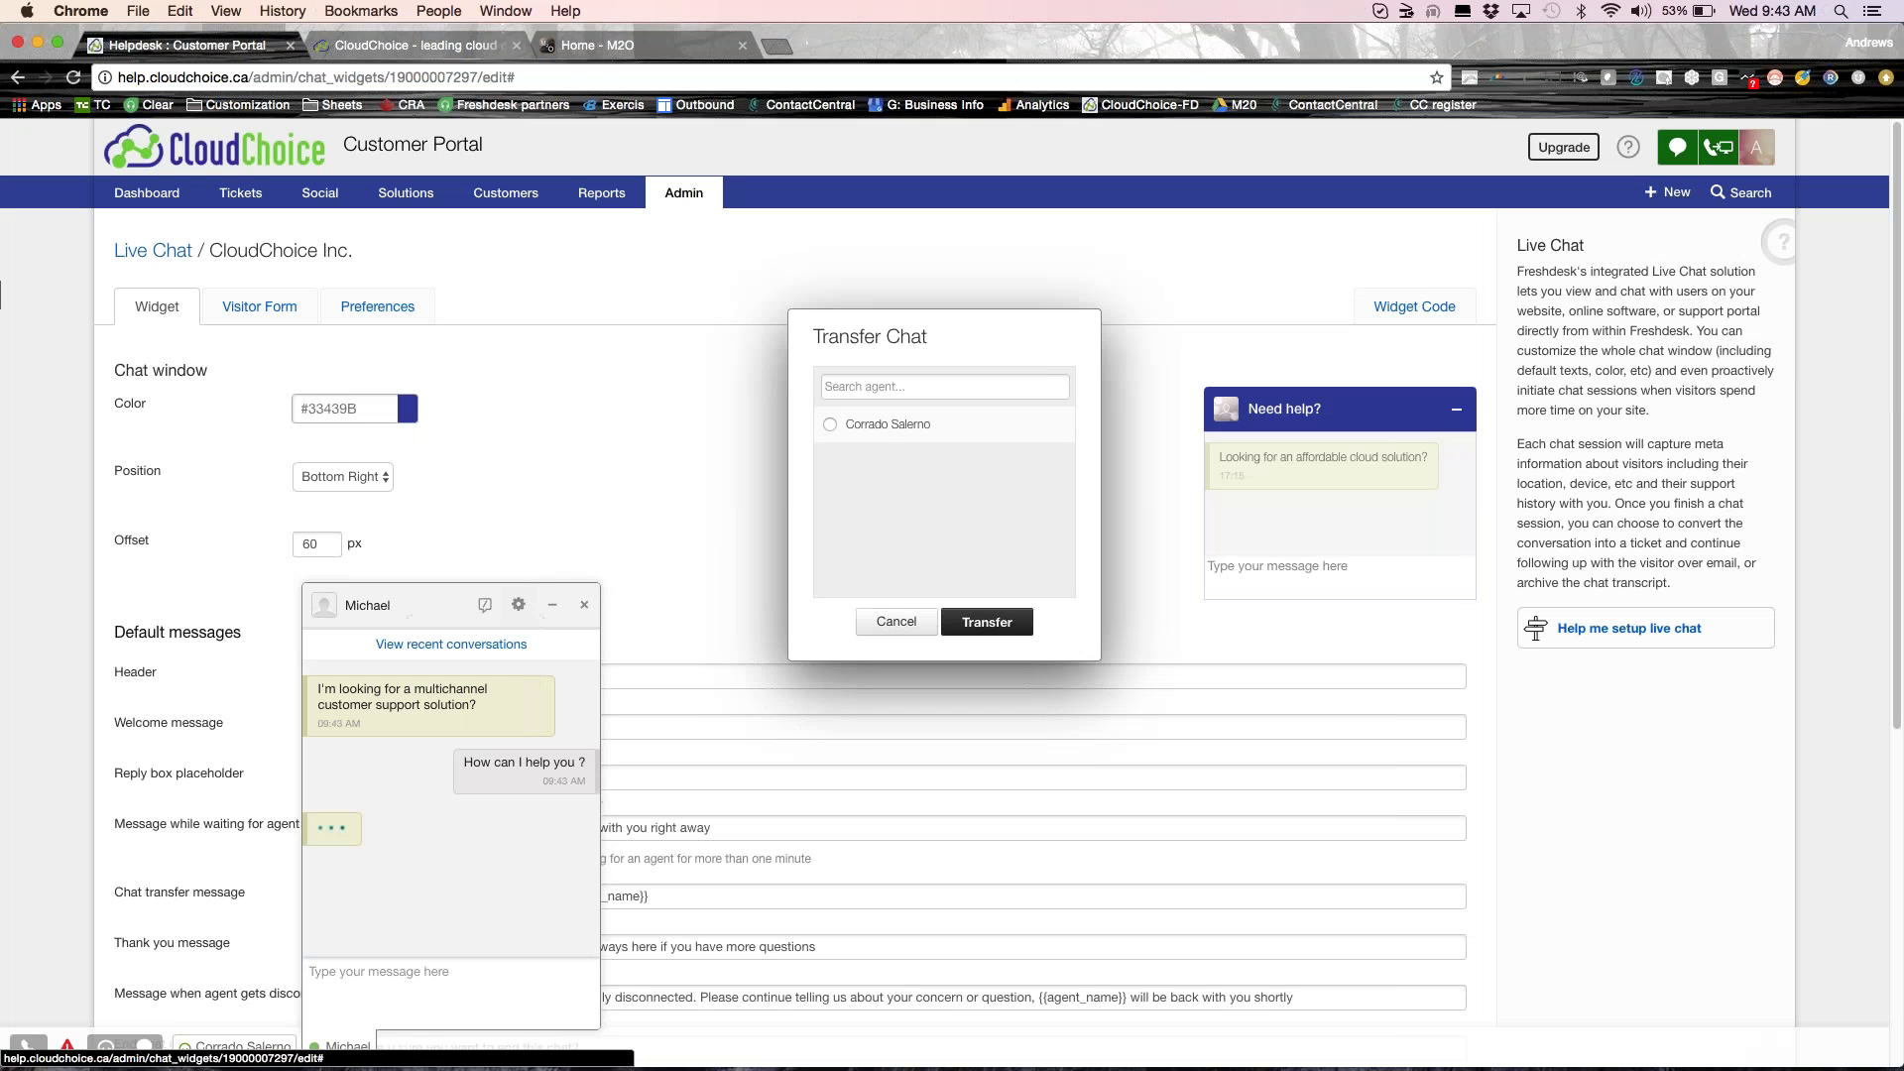
click(832, 427)
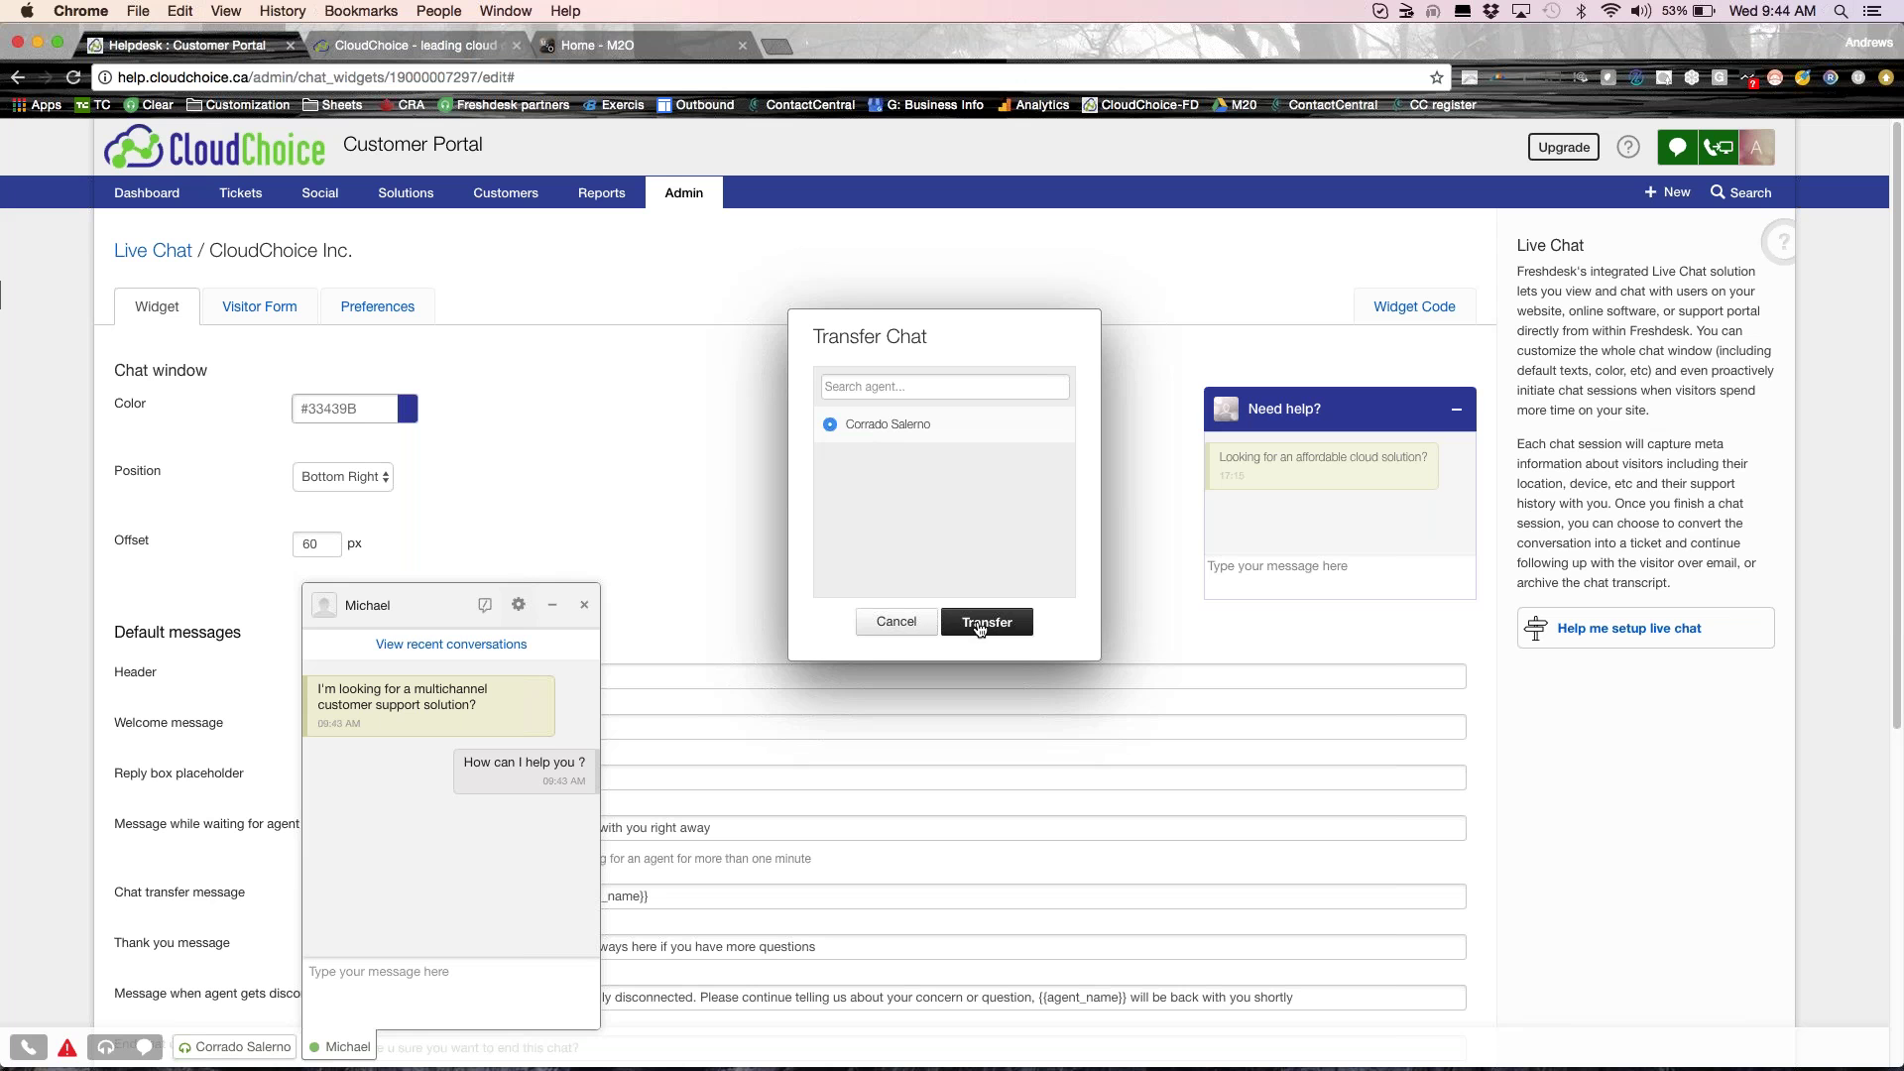
click(979, 625)
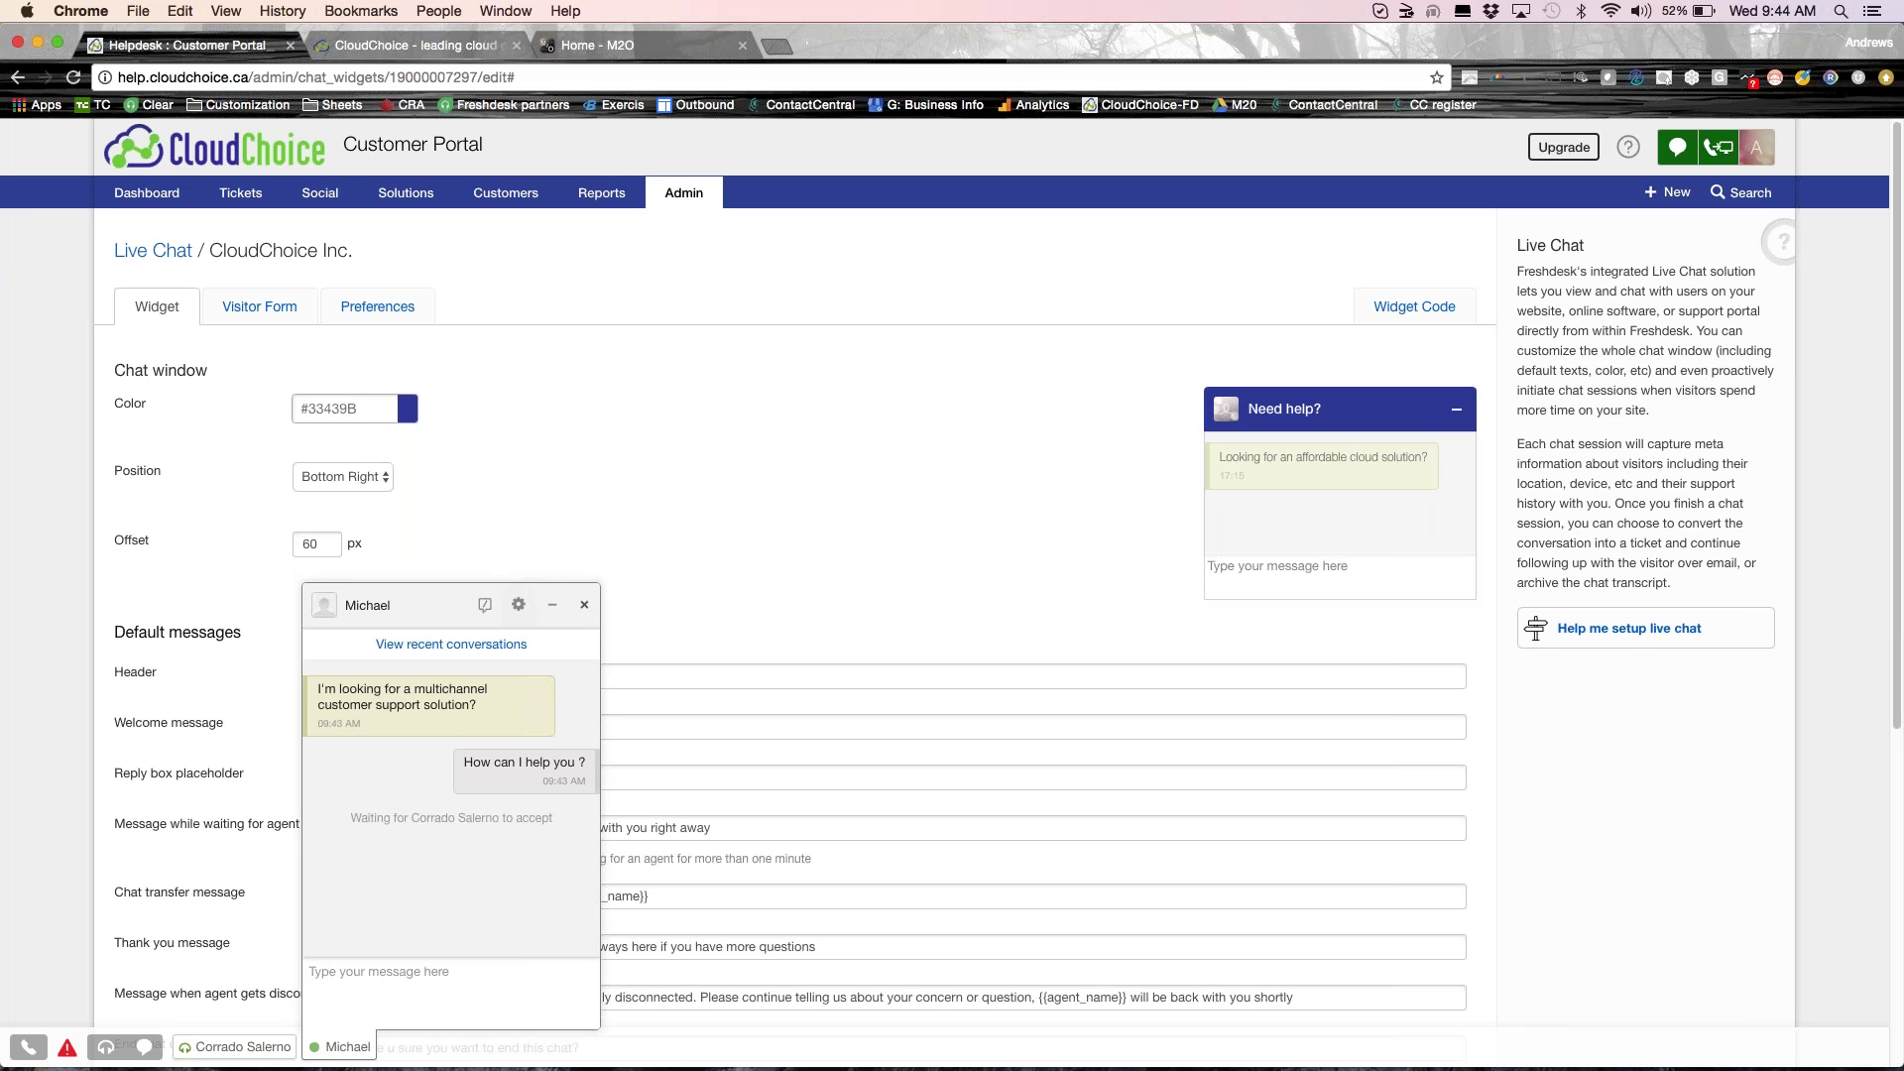
Close the chat without converting it to a ticket and open the Phone channel admin page.
click(585, 605)
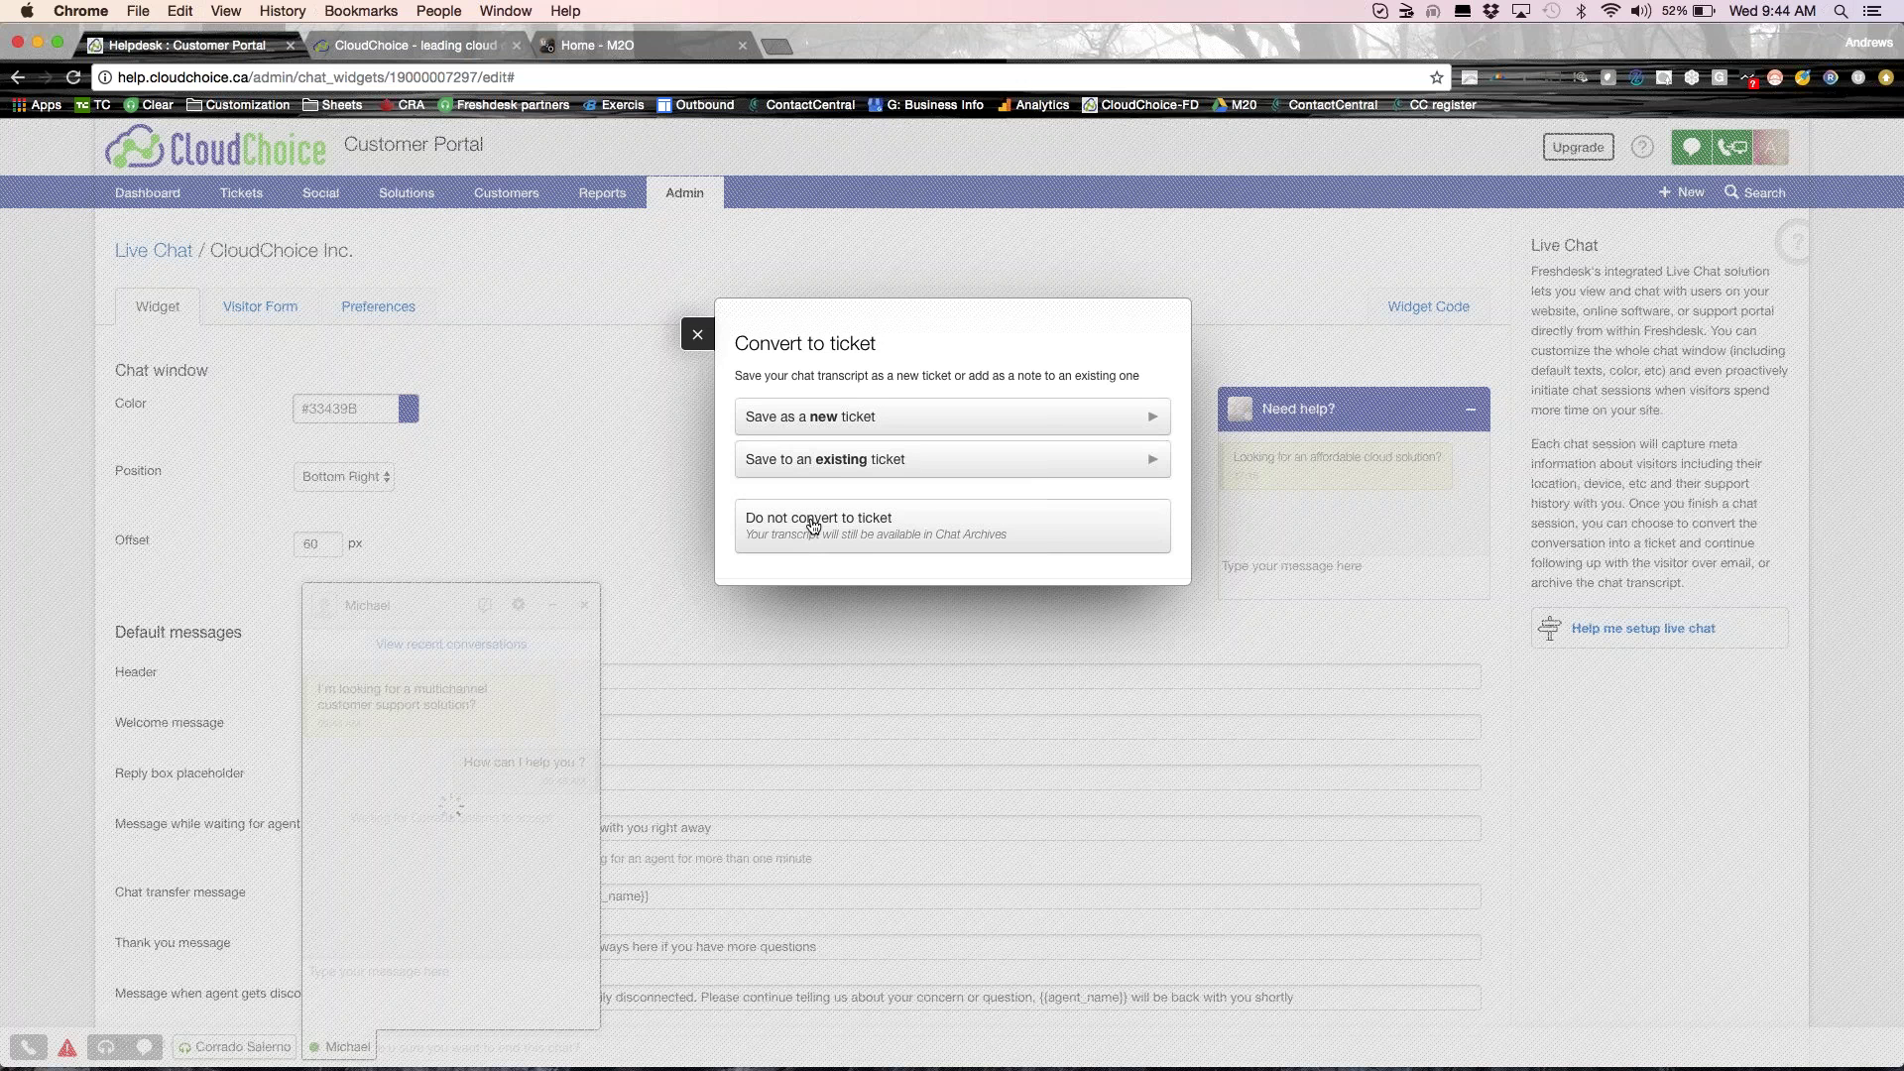
click(779, 522)
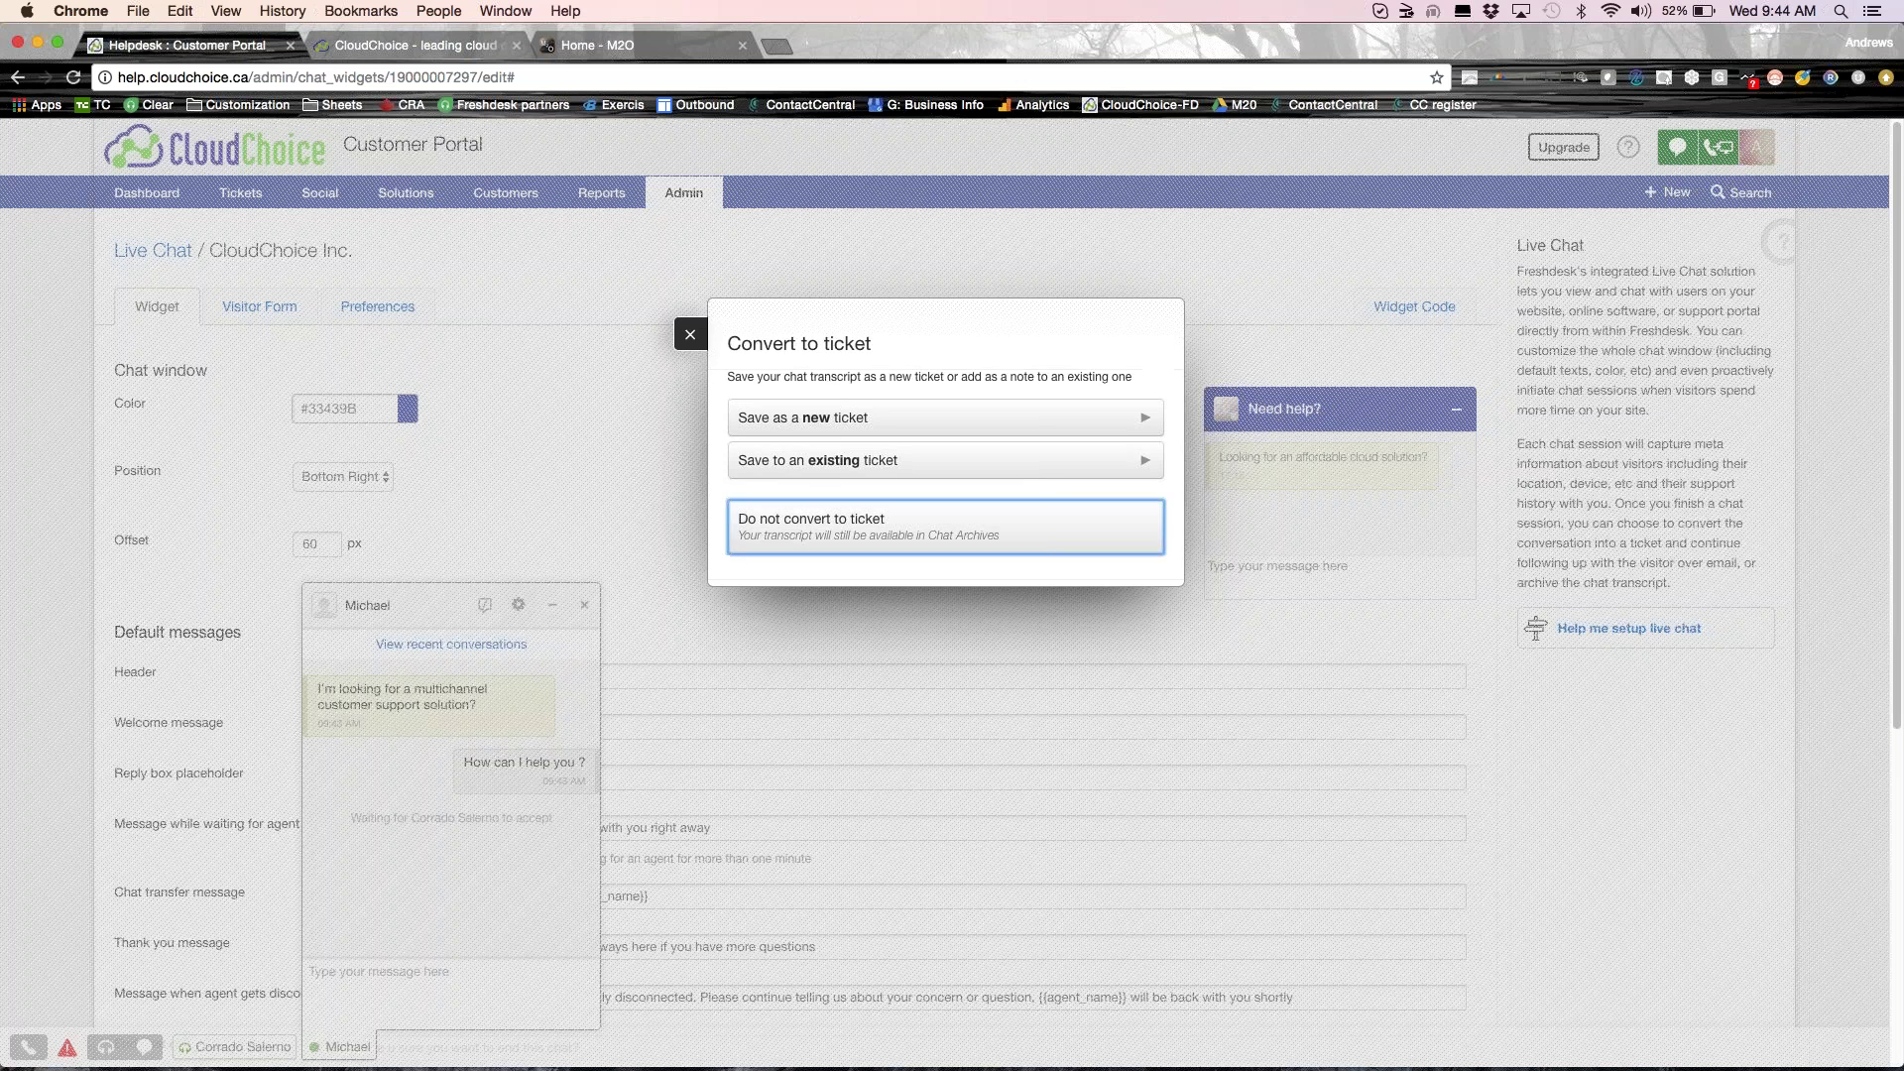
click(685, 194)
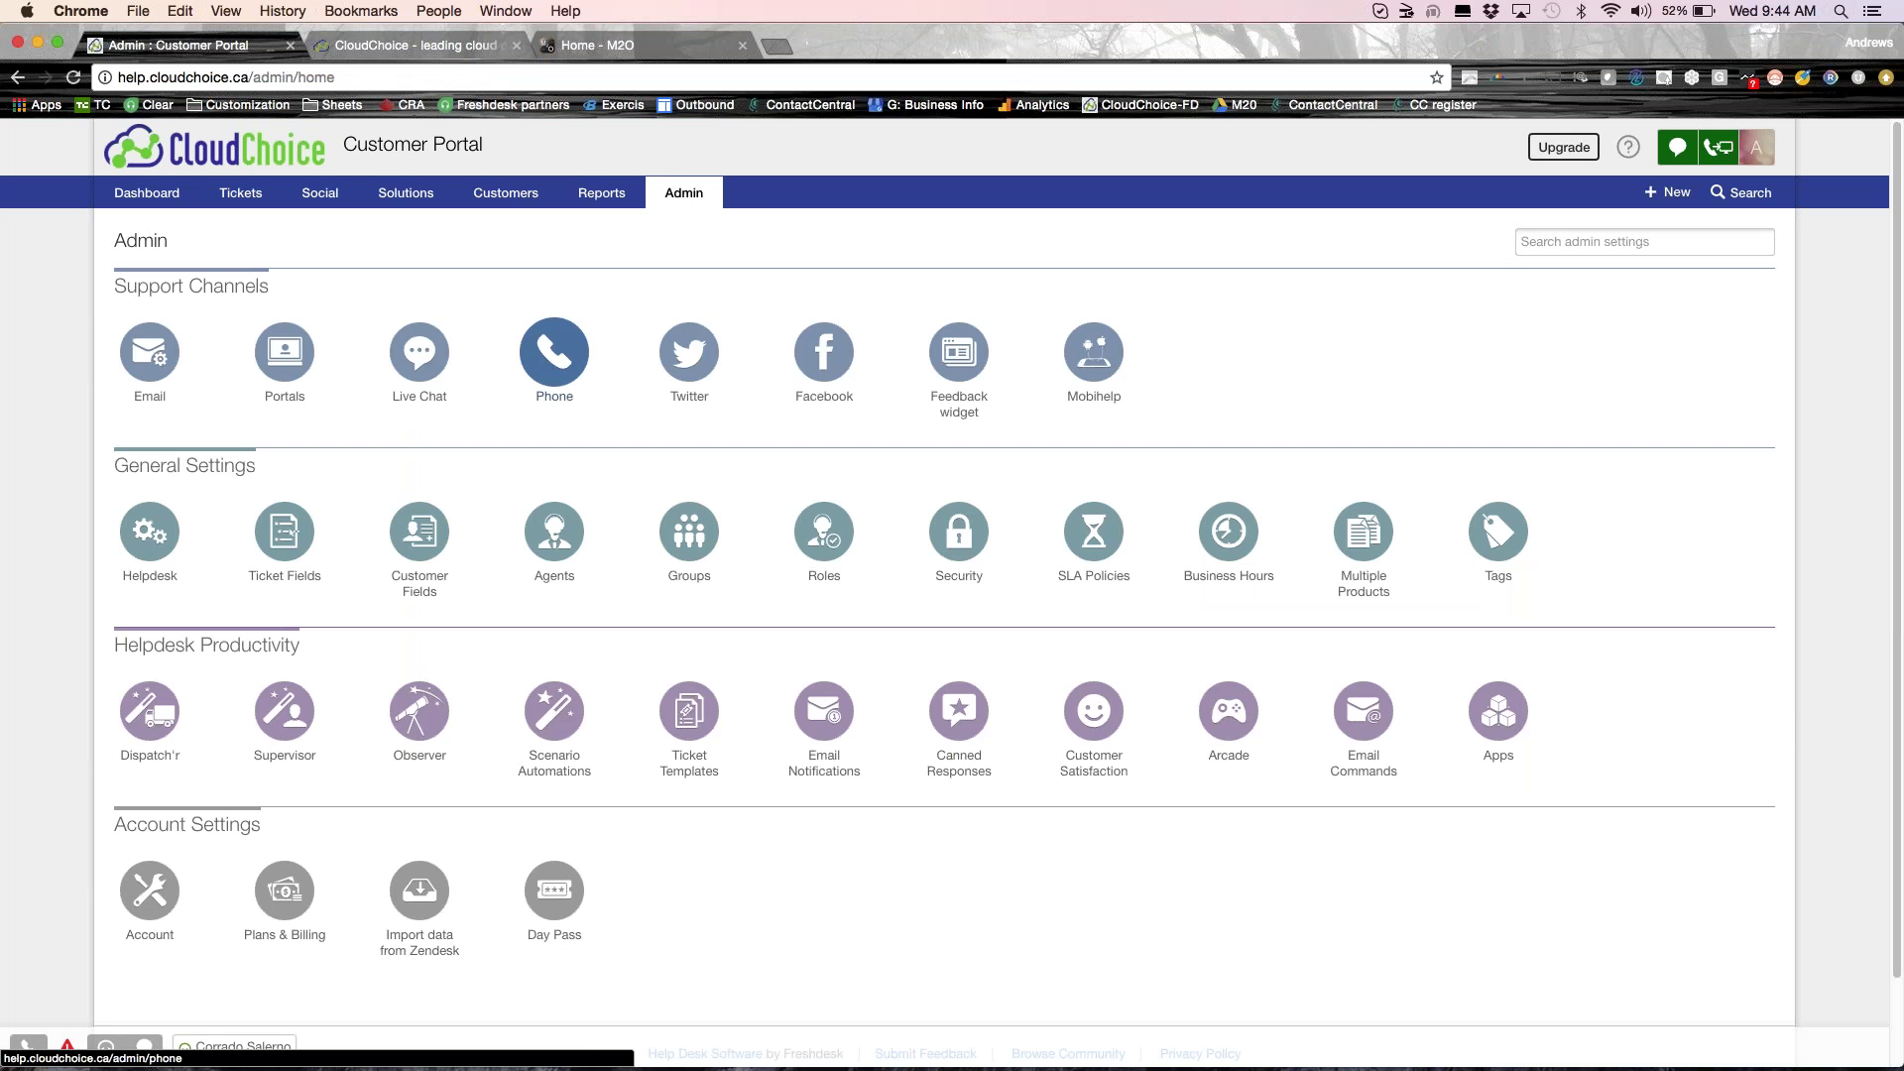
click(554, 352)
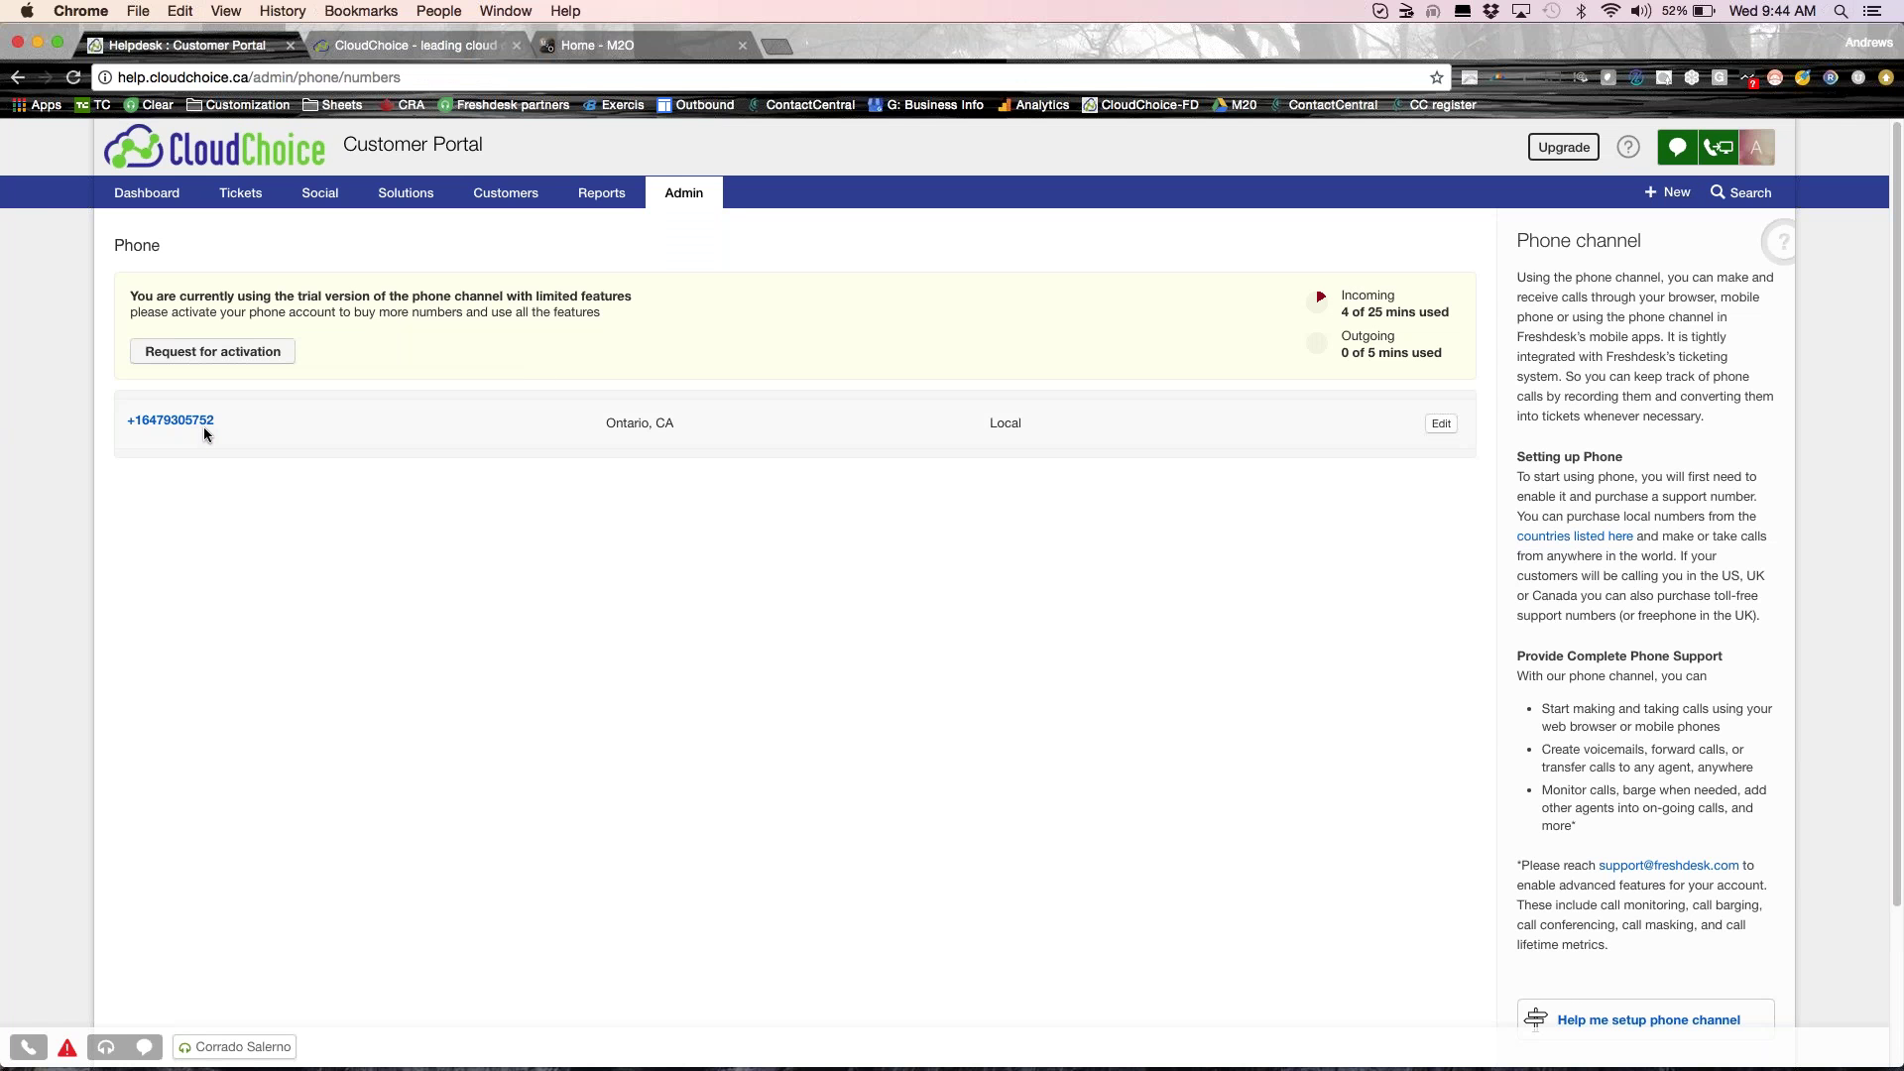
Select the support phone number, answer the incoming call, then end it.
drag(228, 420, 126, 421)
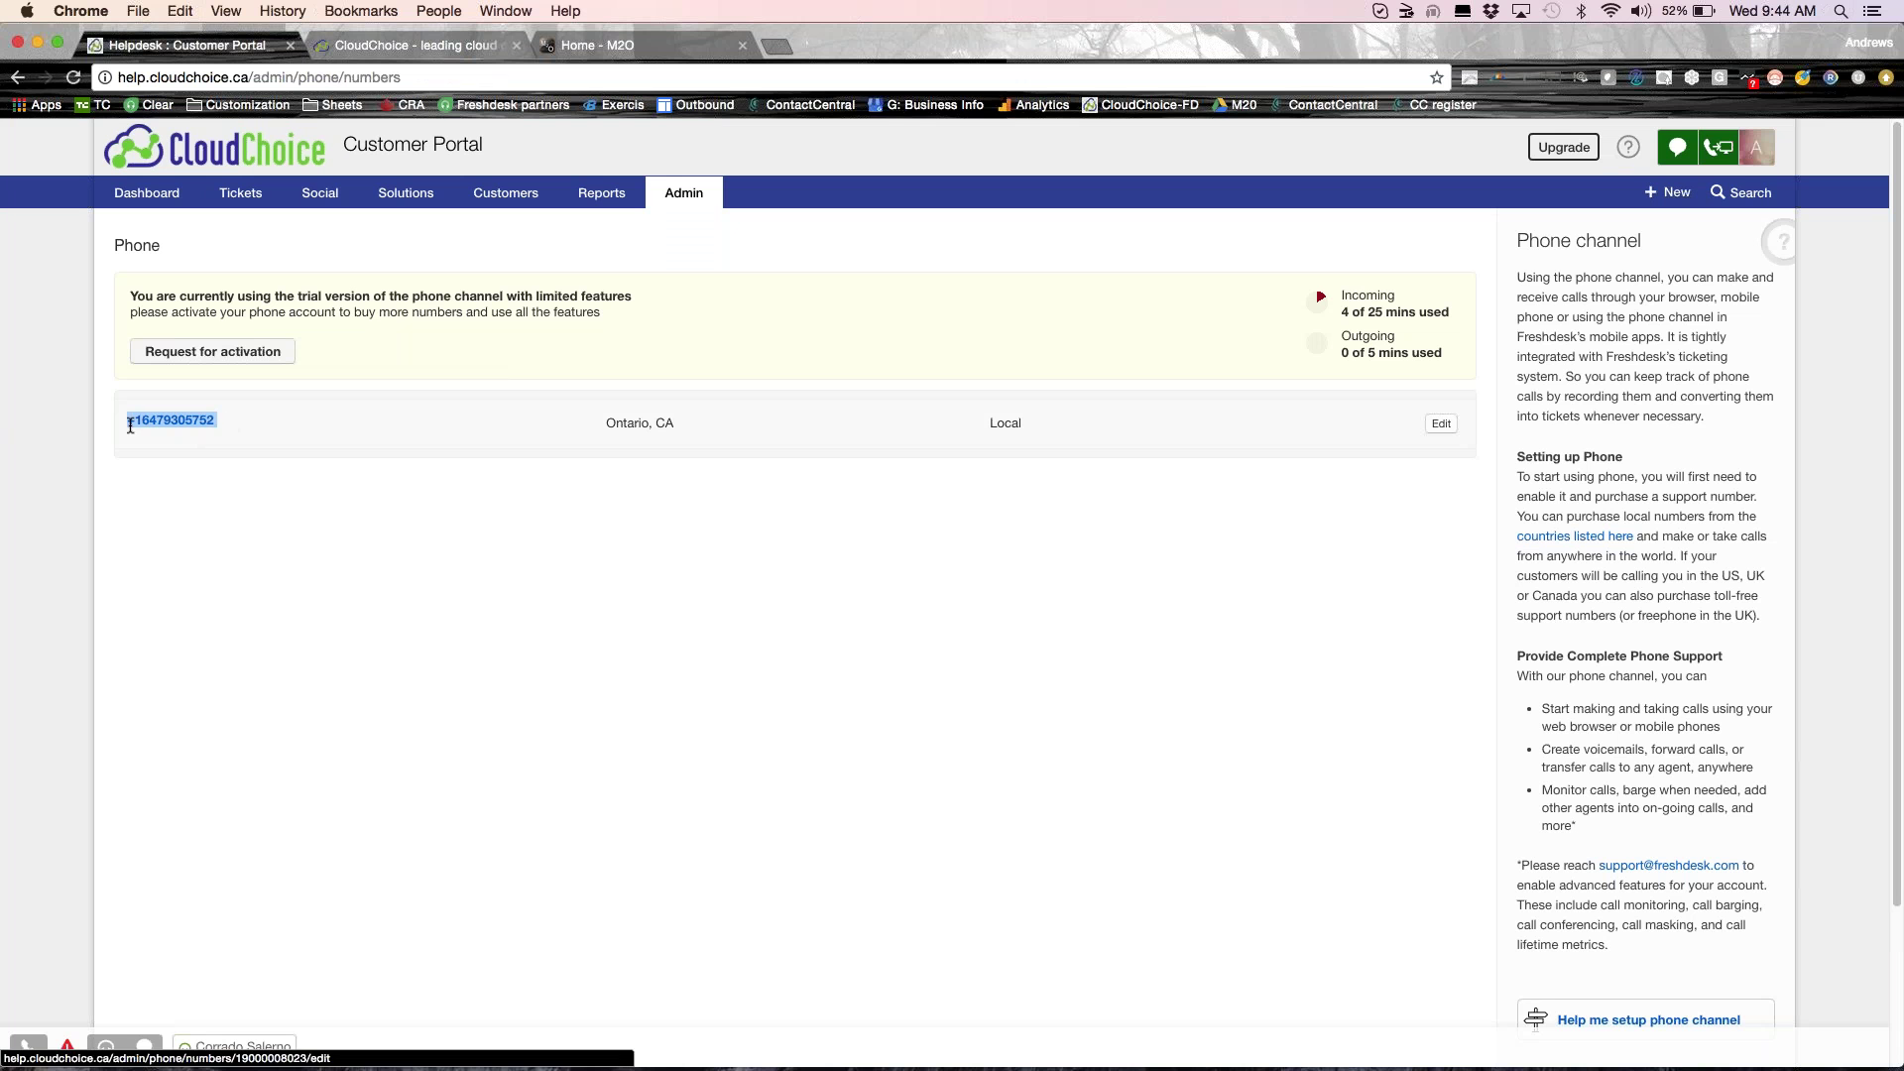
click(194, 523)
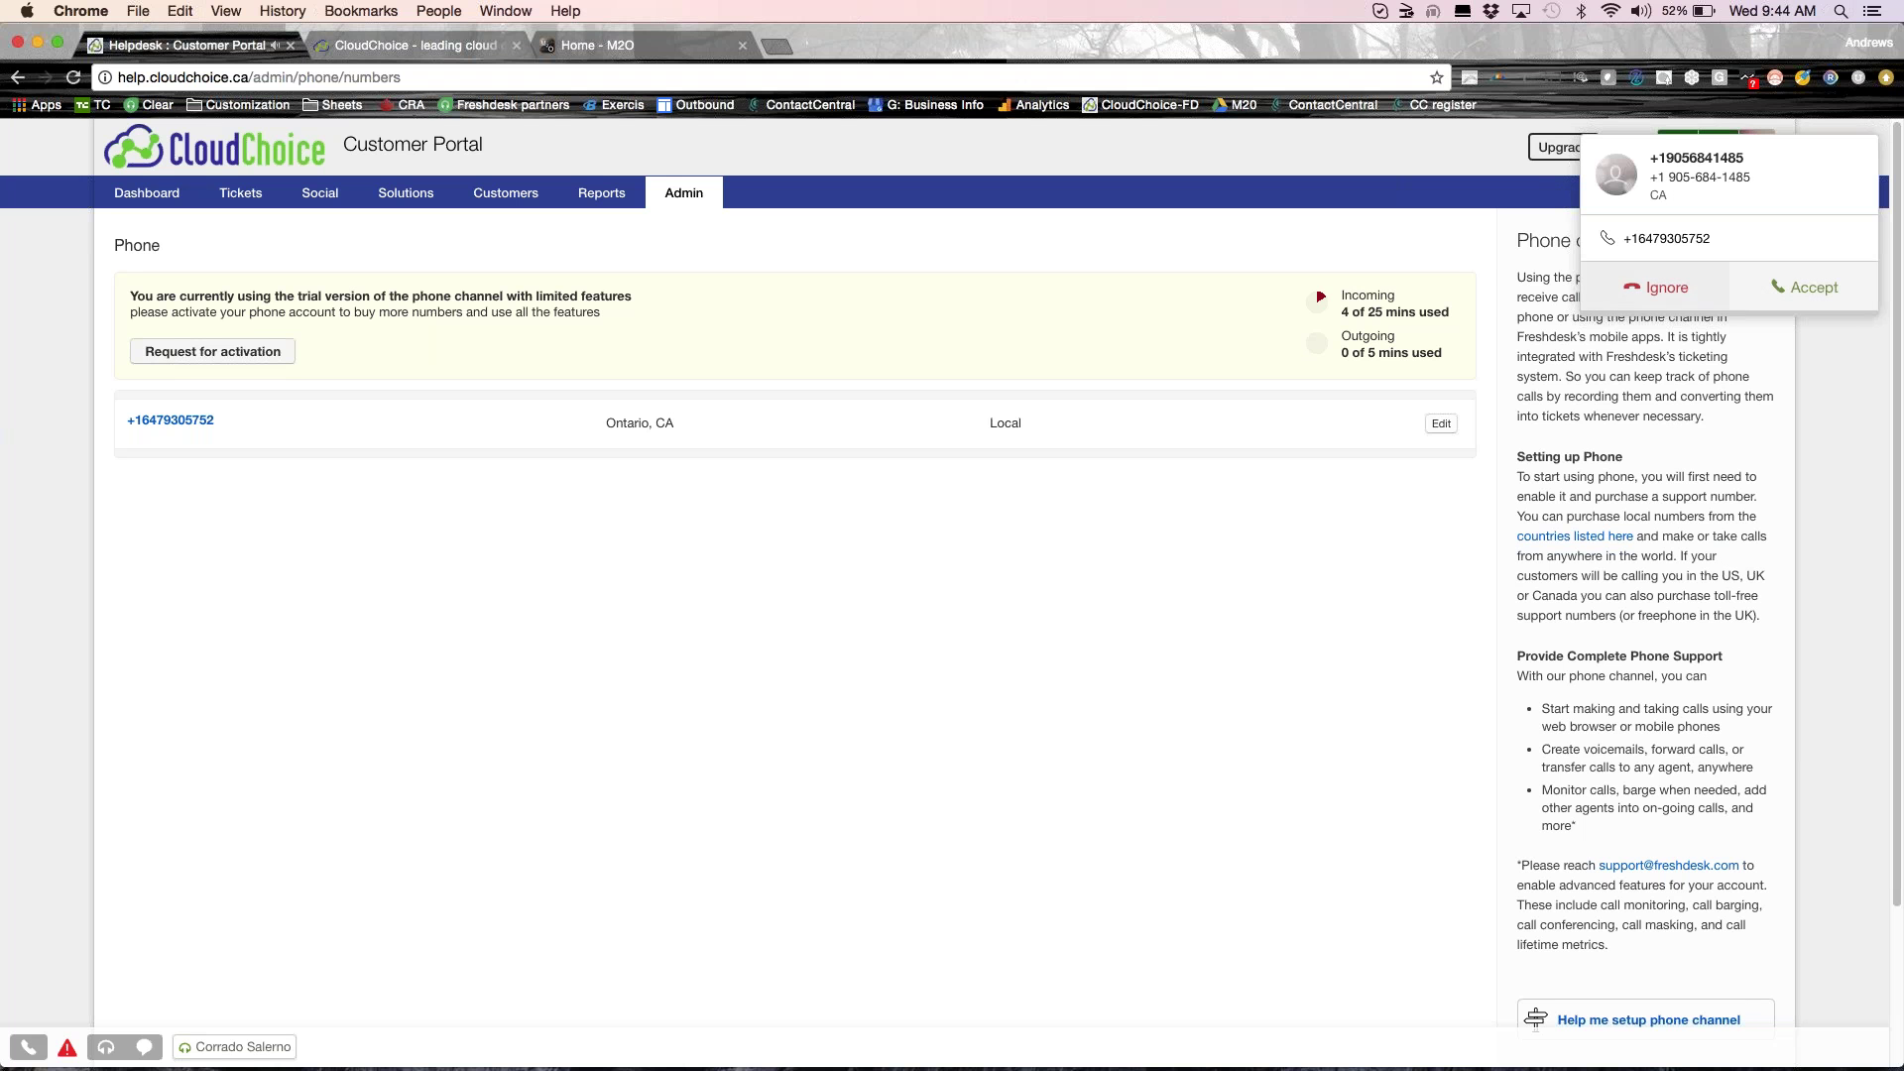
click(1800, 290)
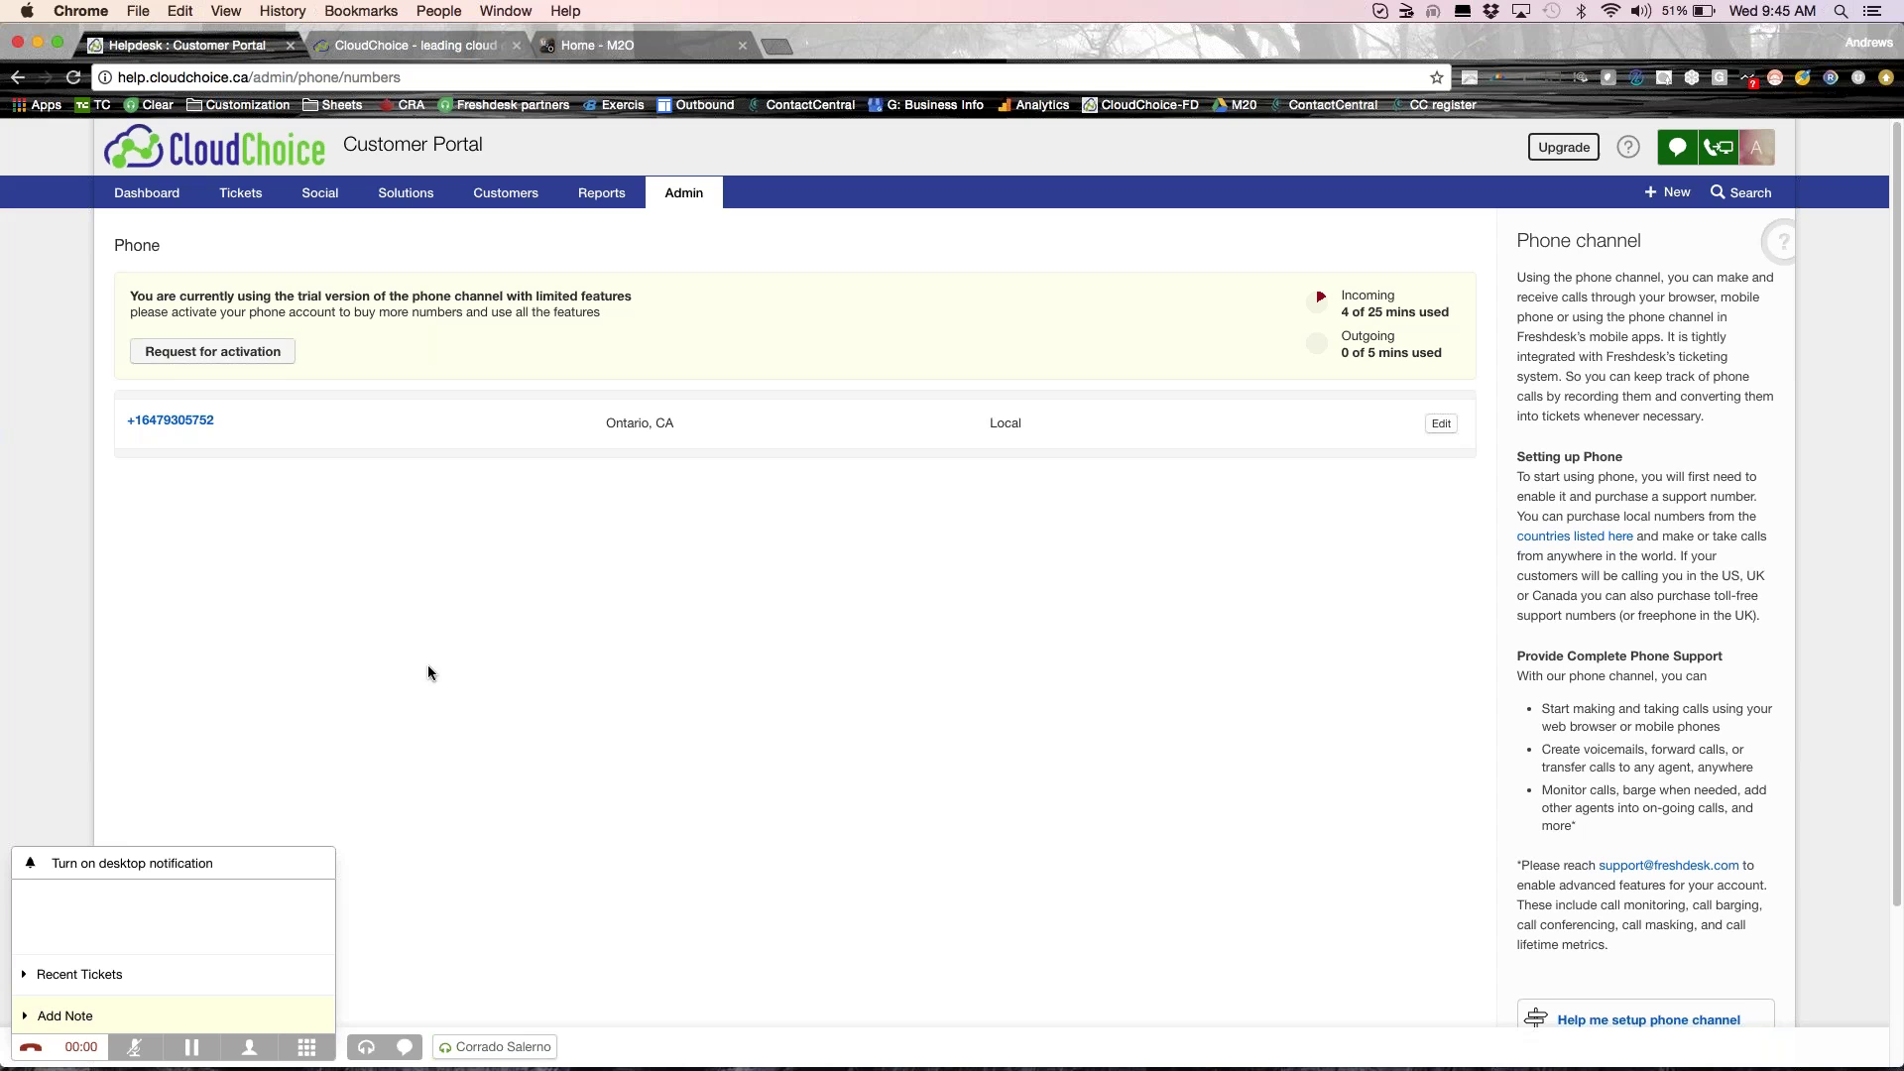
click(74, 1052)
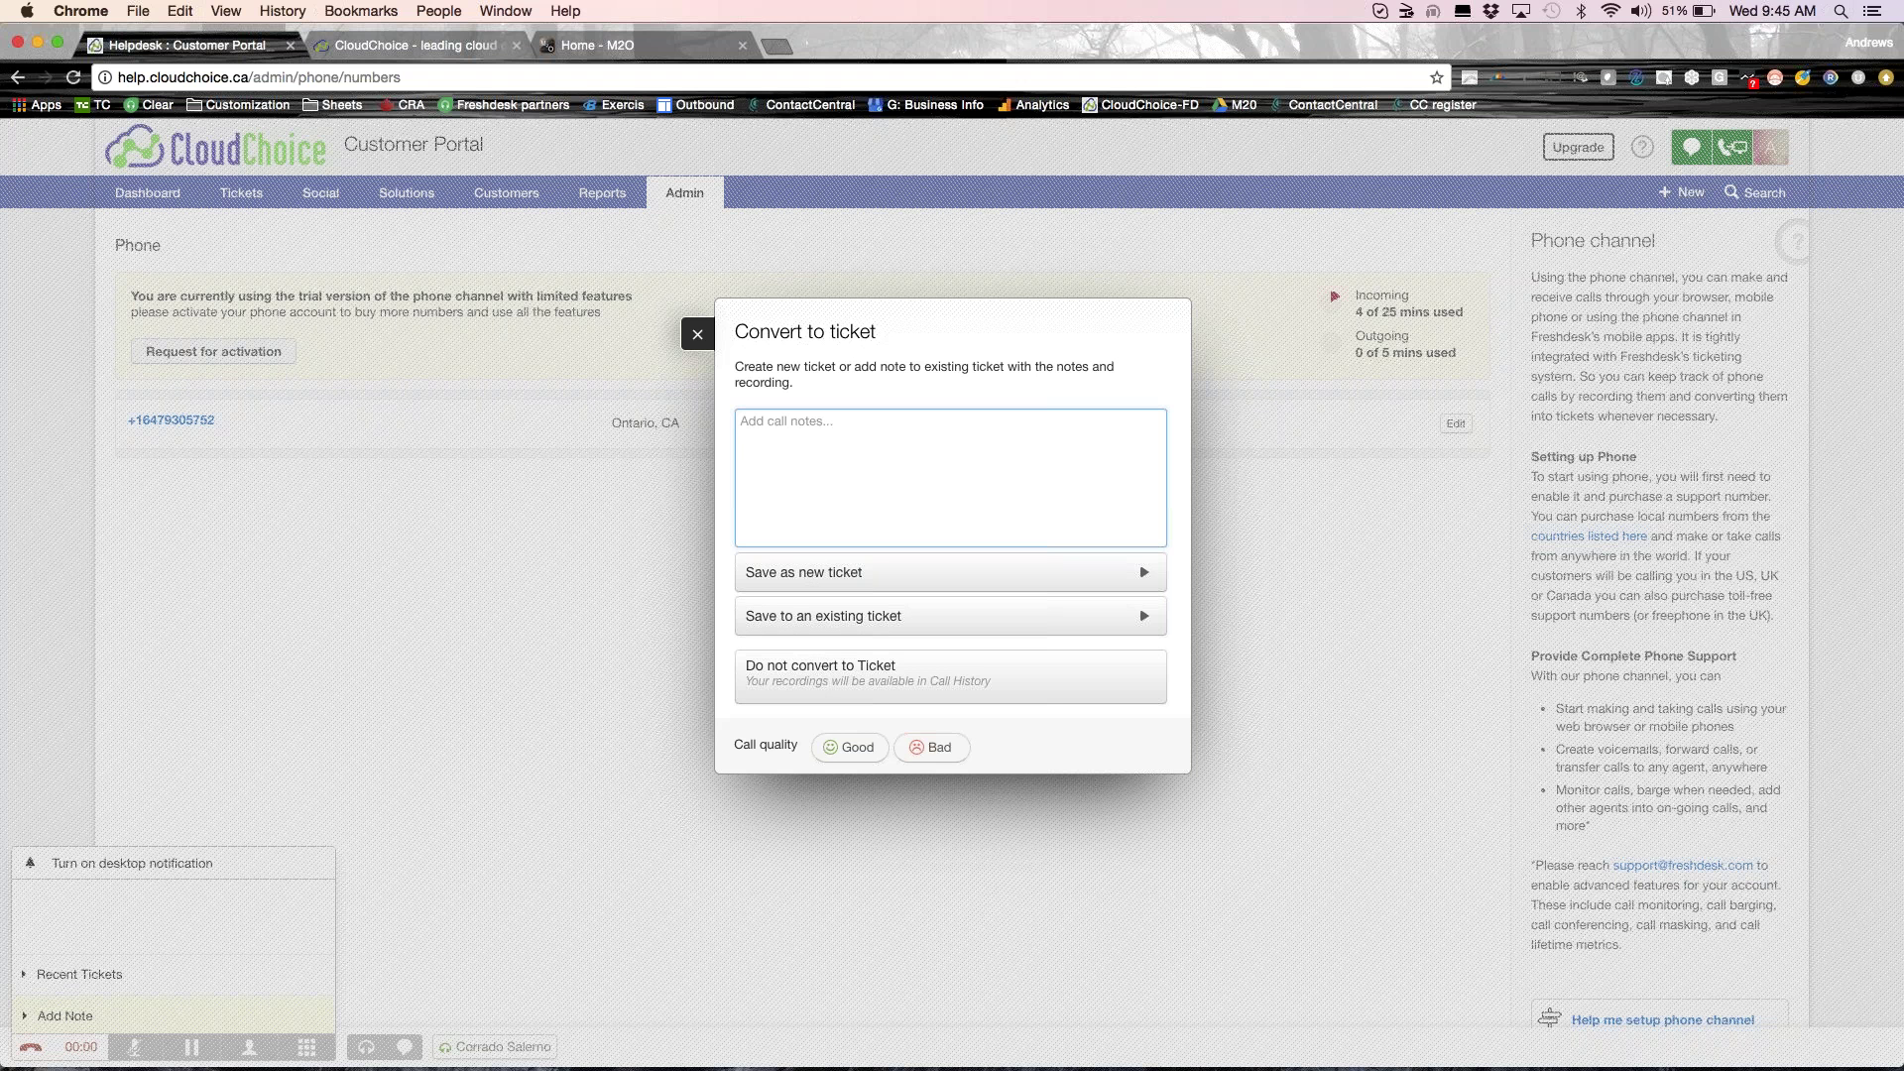
Save the call as a new ticket with note 'Proposal requested', then go back to Admin.
text(Proposal requested)
click(820, 572)
click(982, 491)
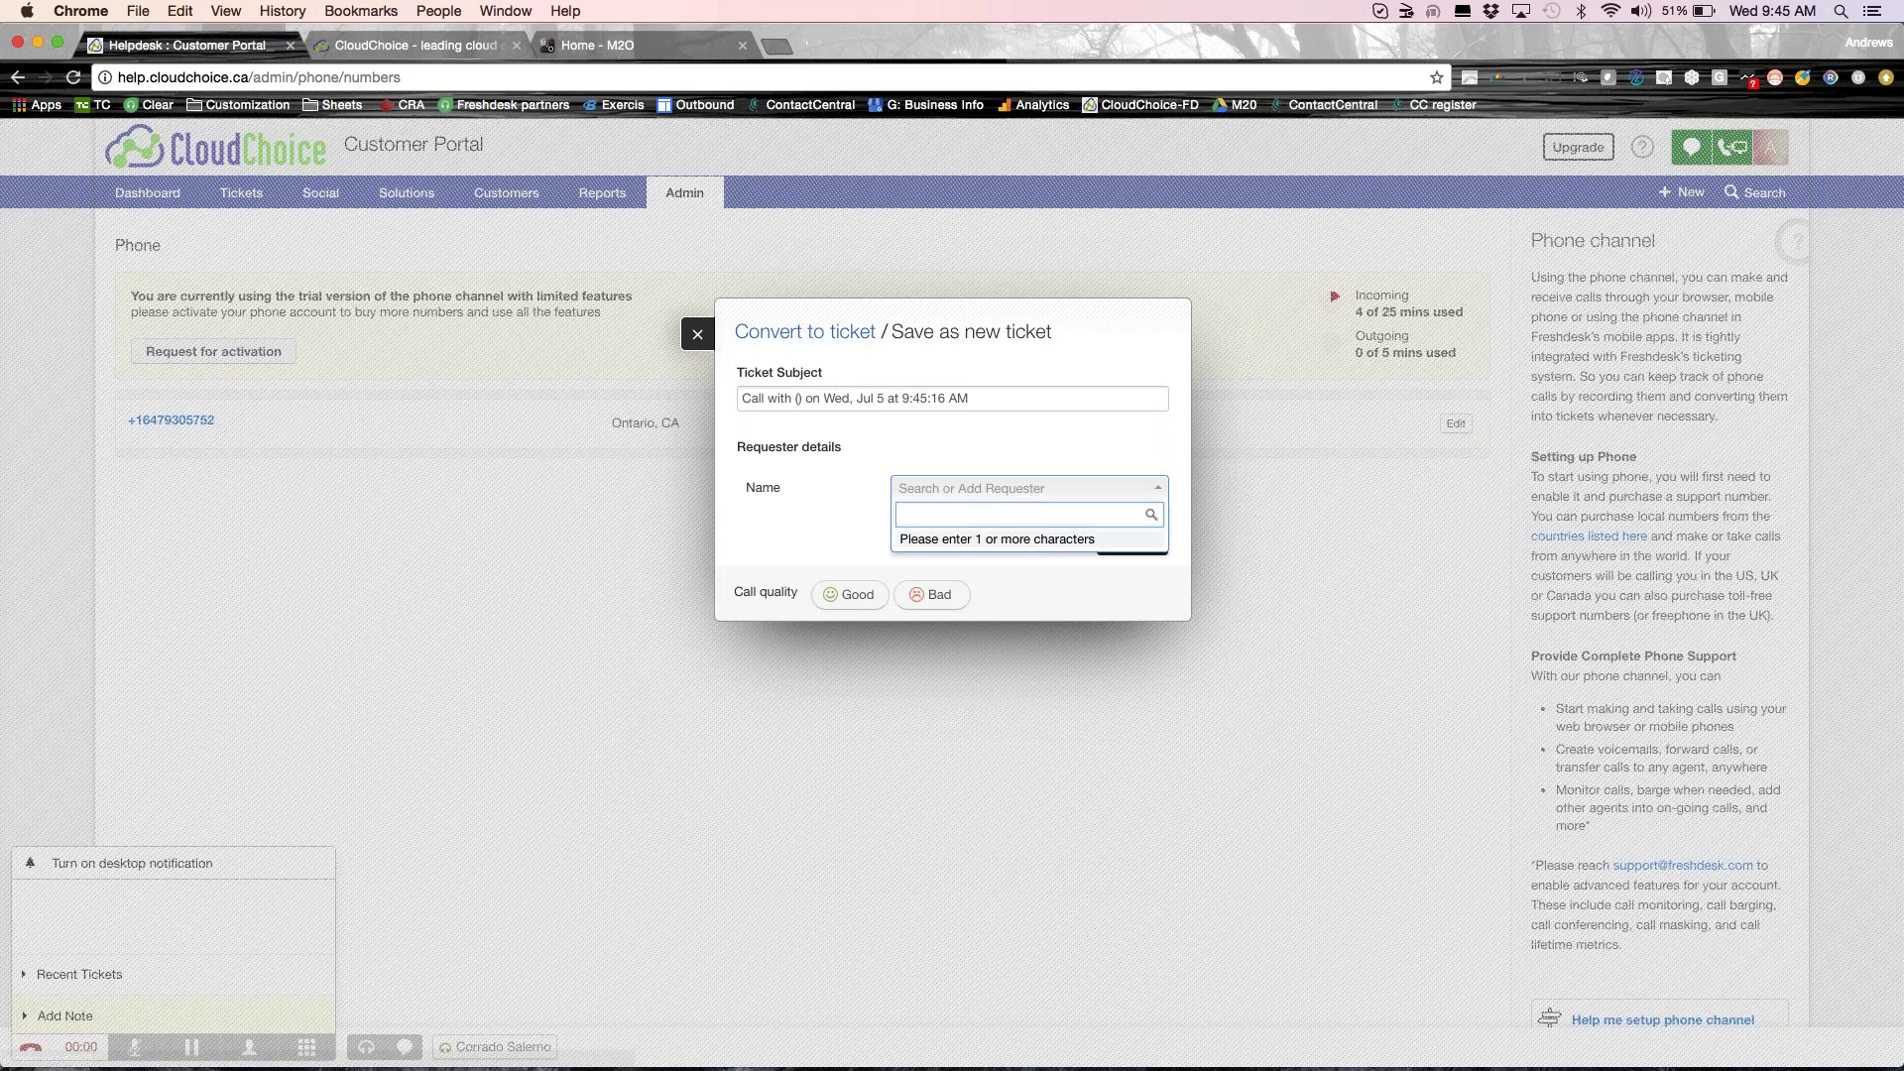
click(841, 520)
click(1118, 548)
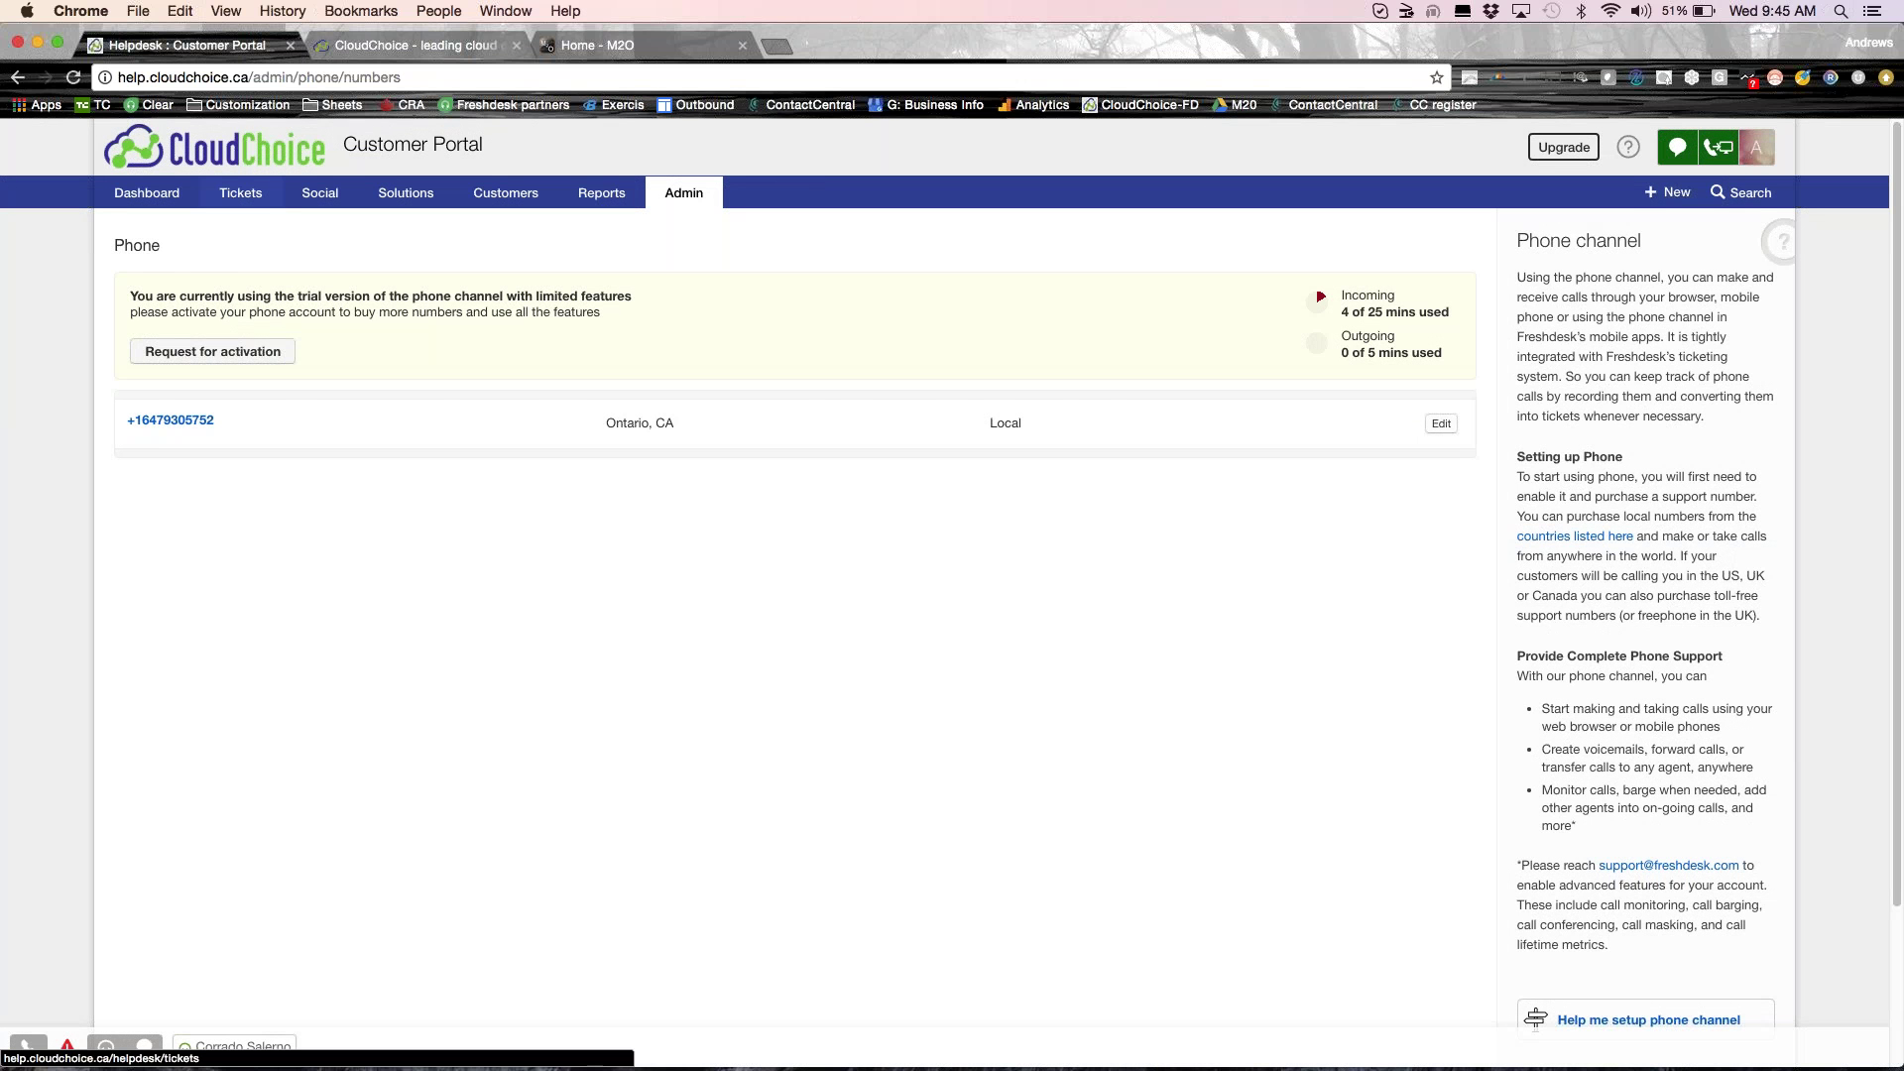
click(685, 193)
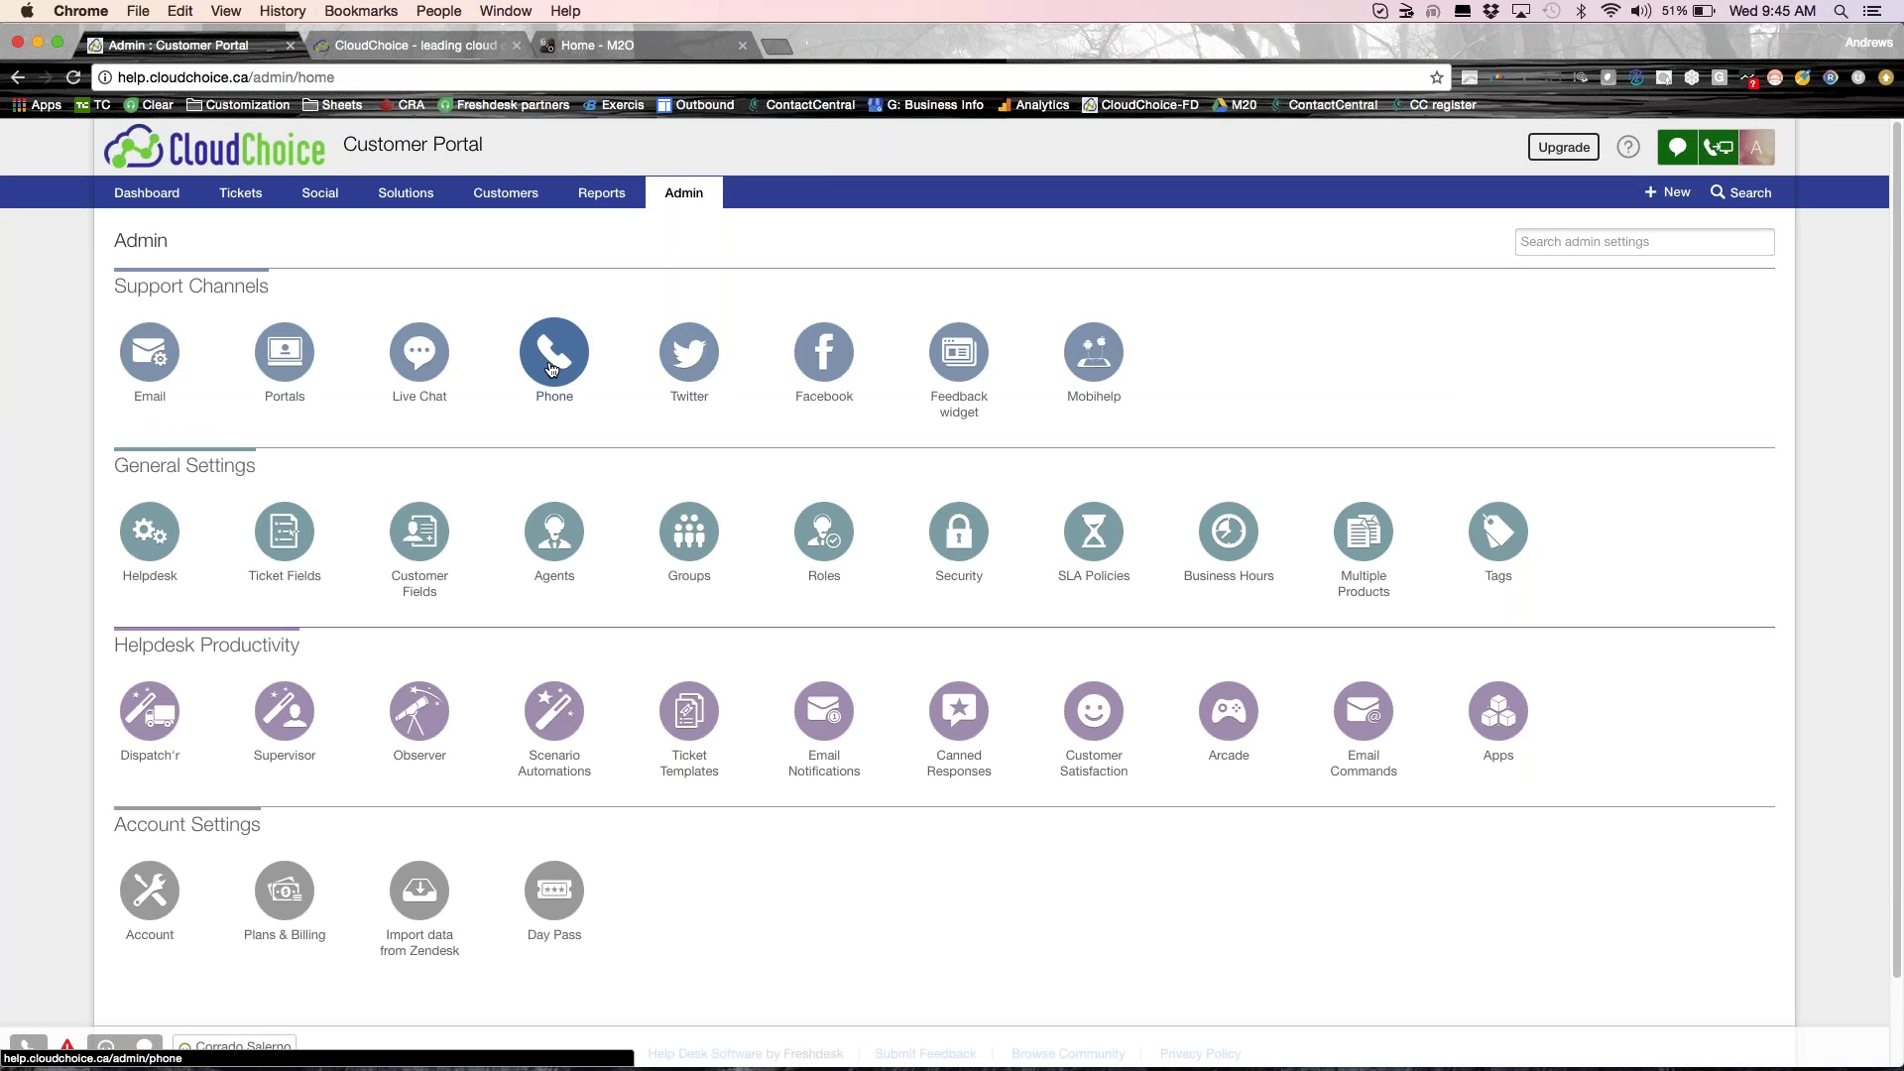
View the Twitter Social Streams settings twice, then reach the Social tab feed via Facebook.
click(704, 370)
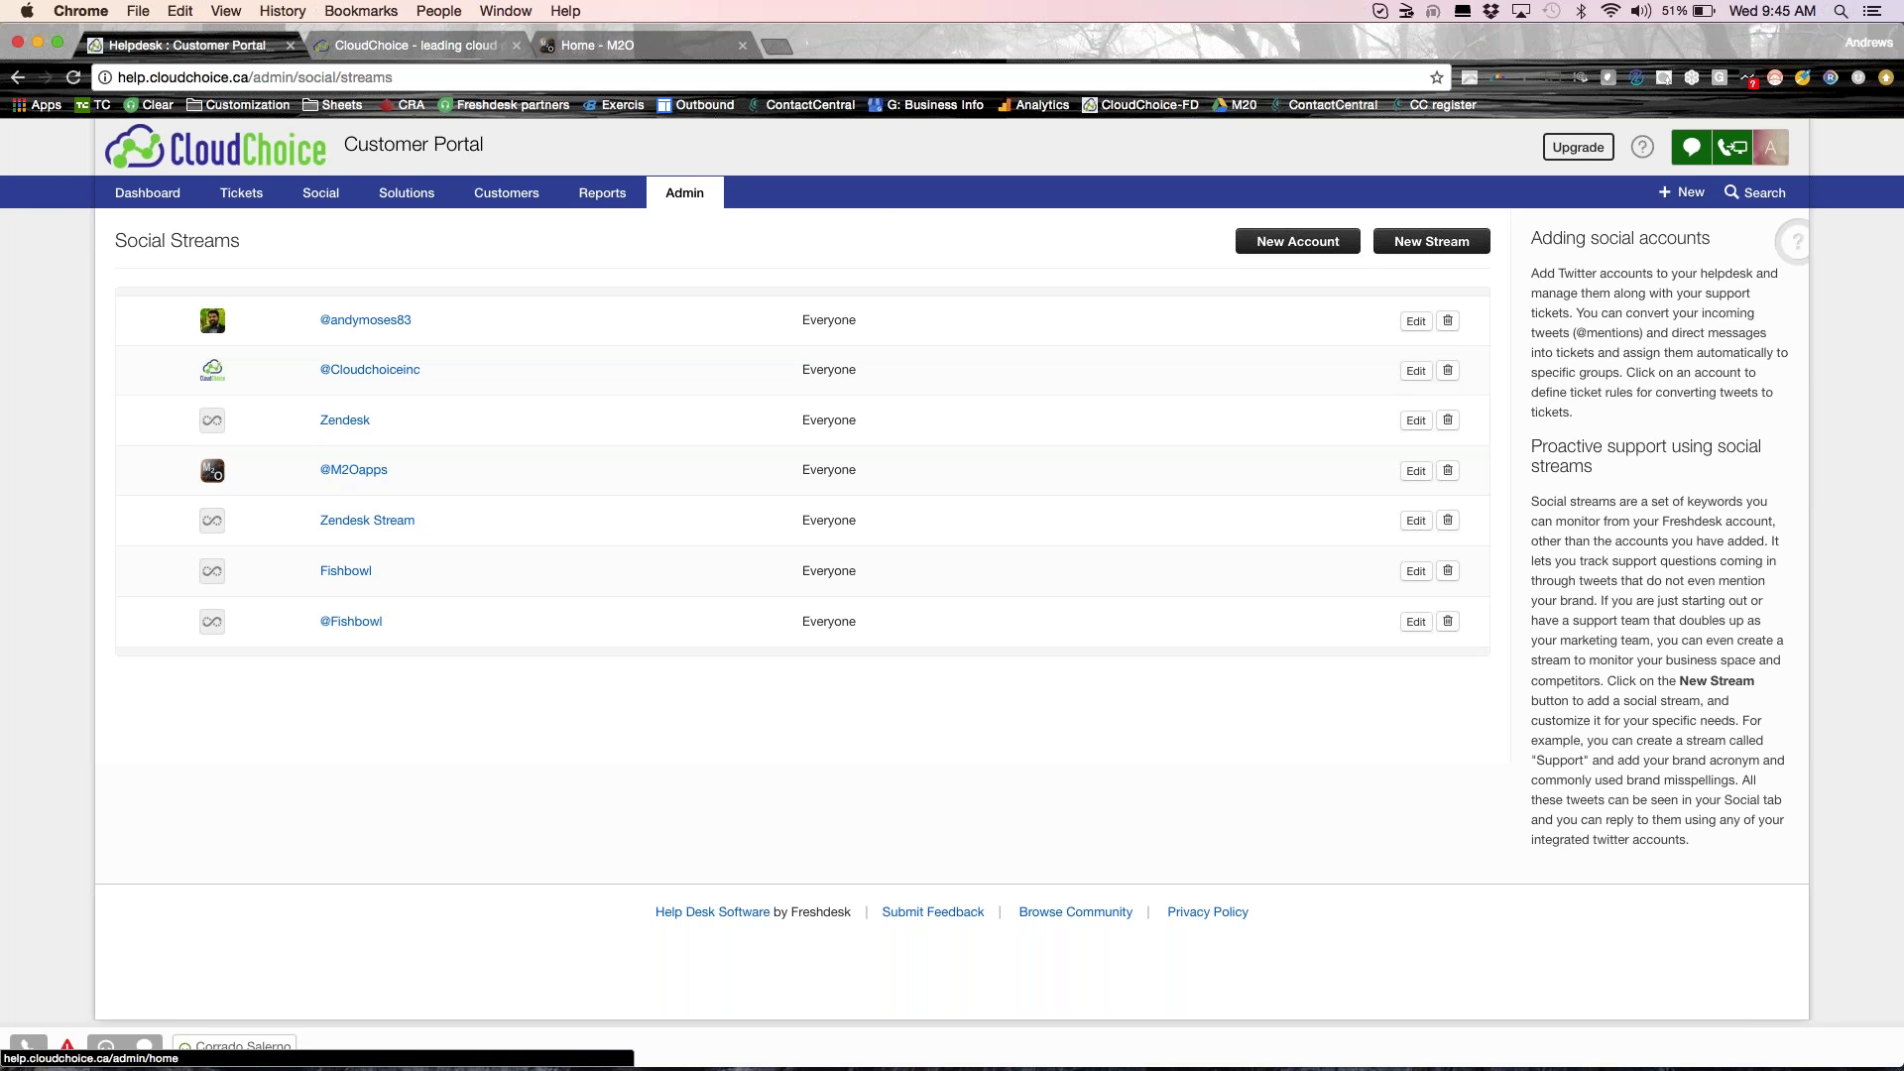
click(684, 193)
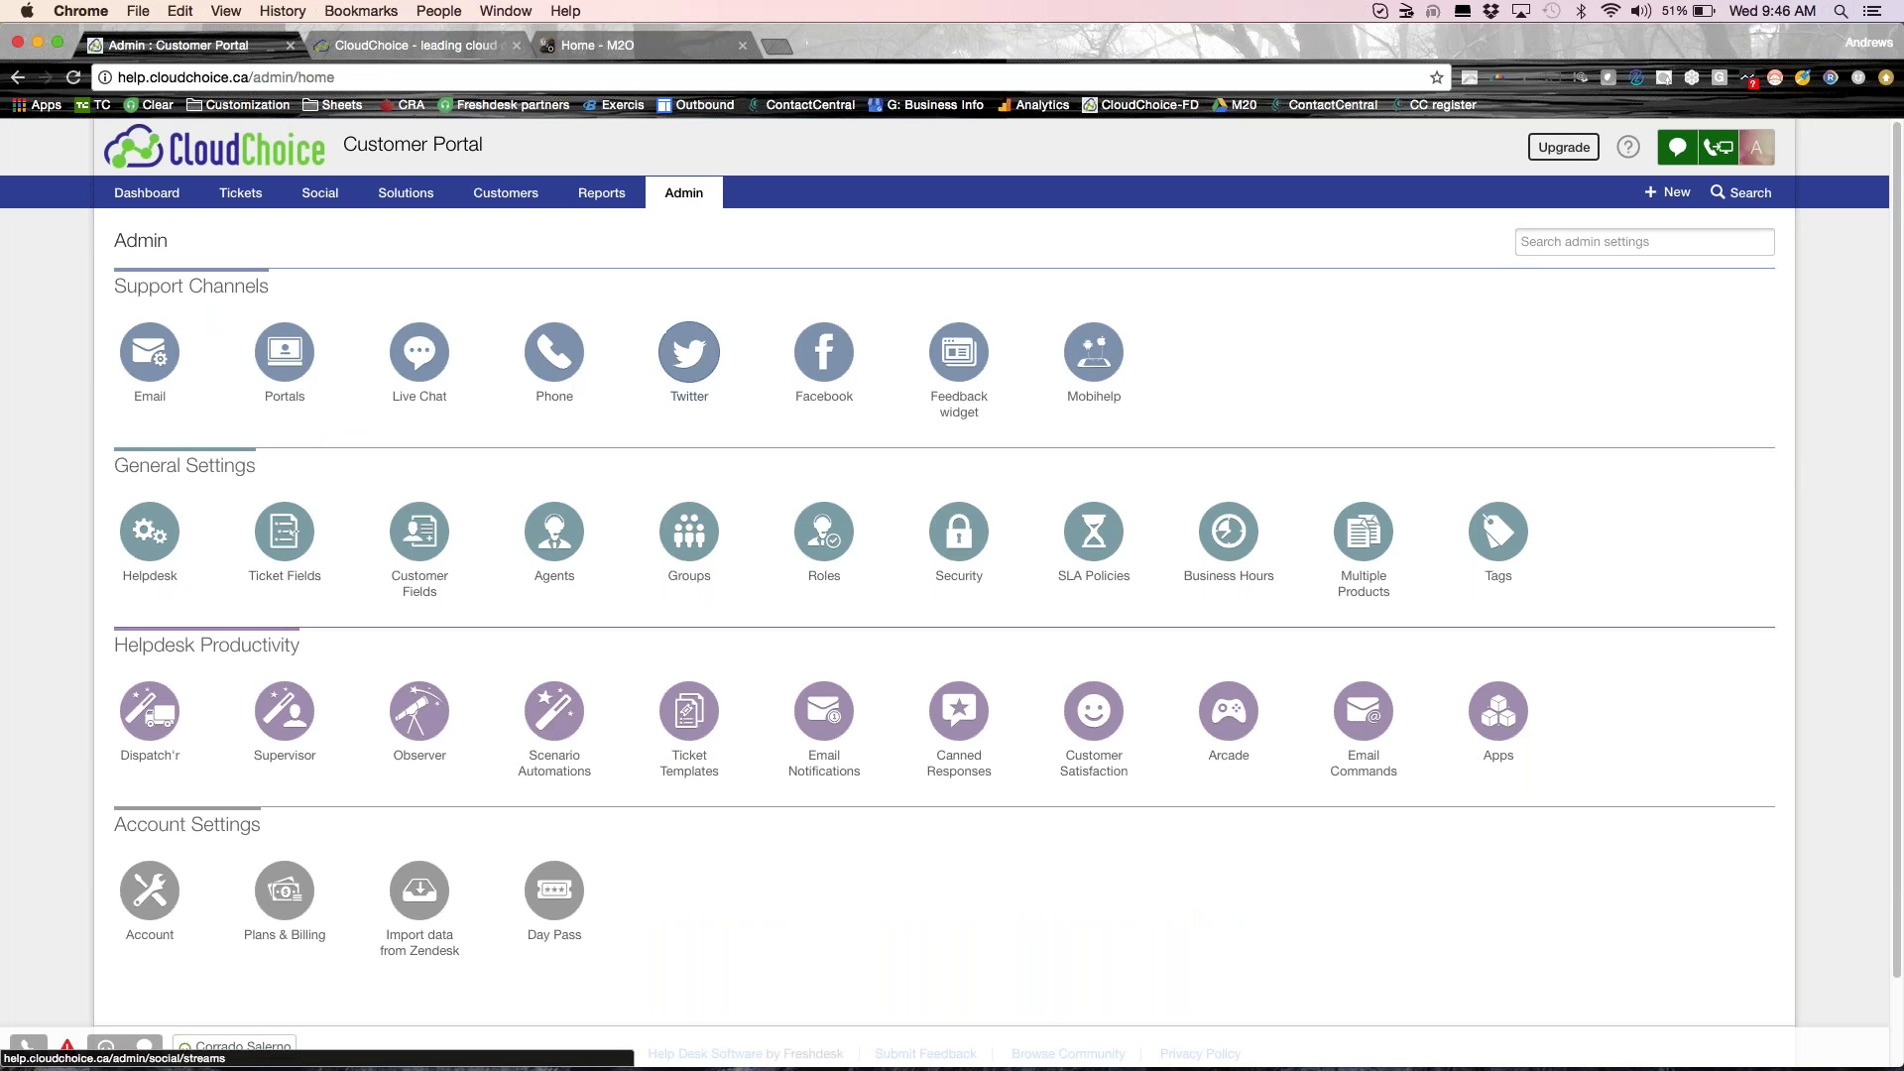
click(690, 352)
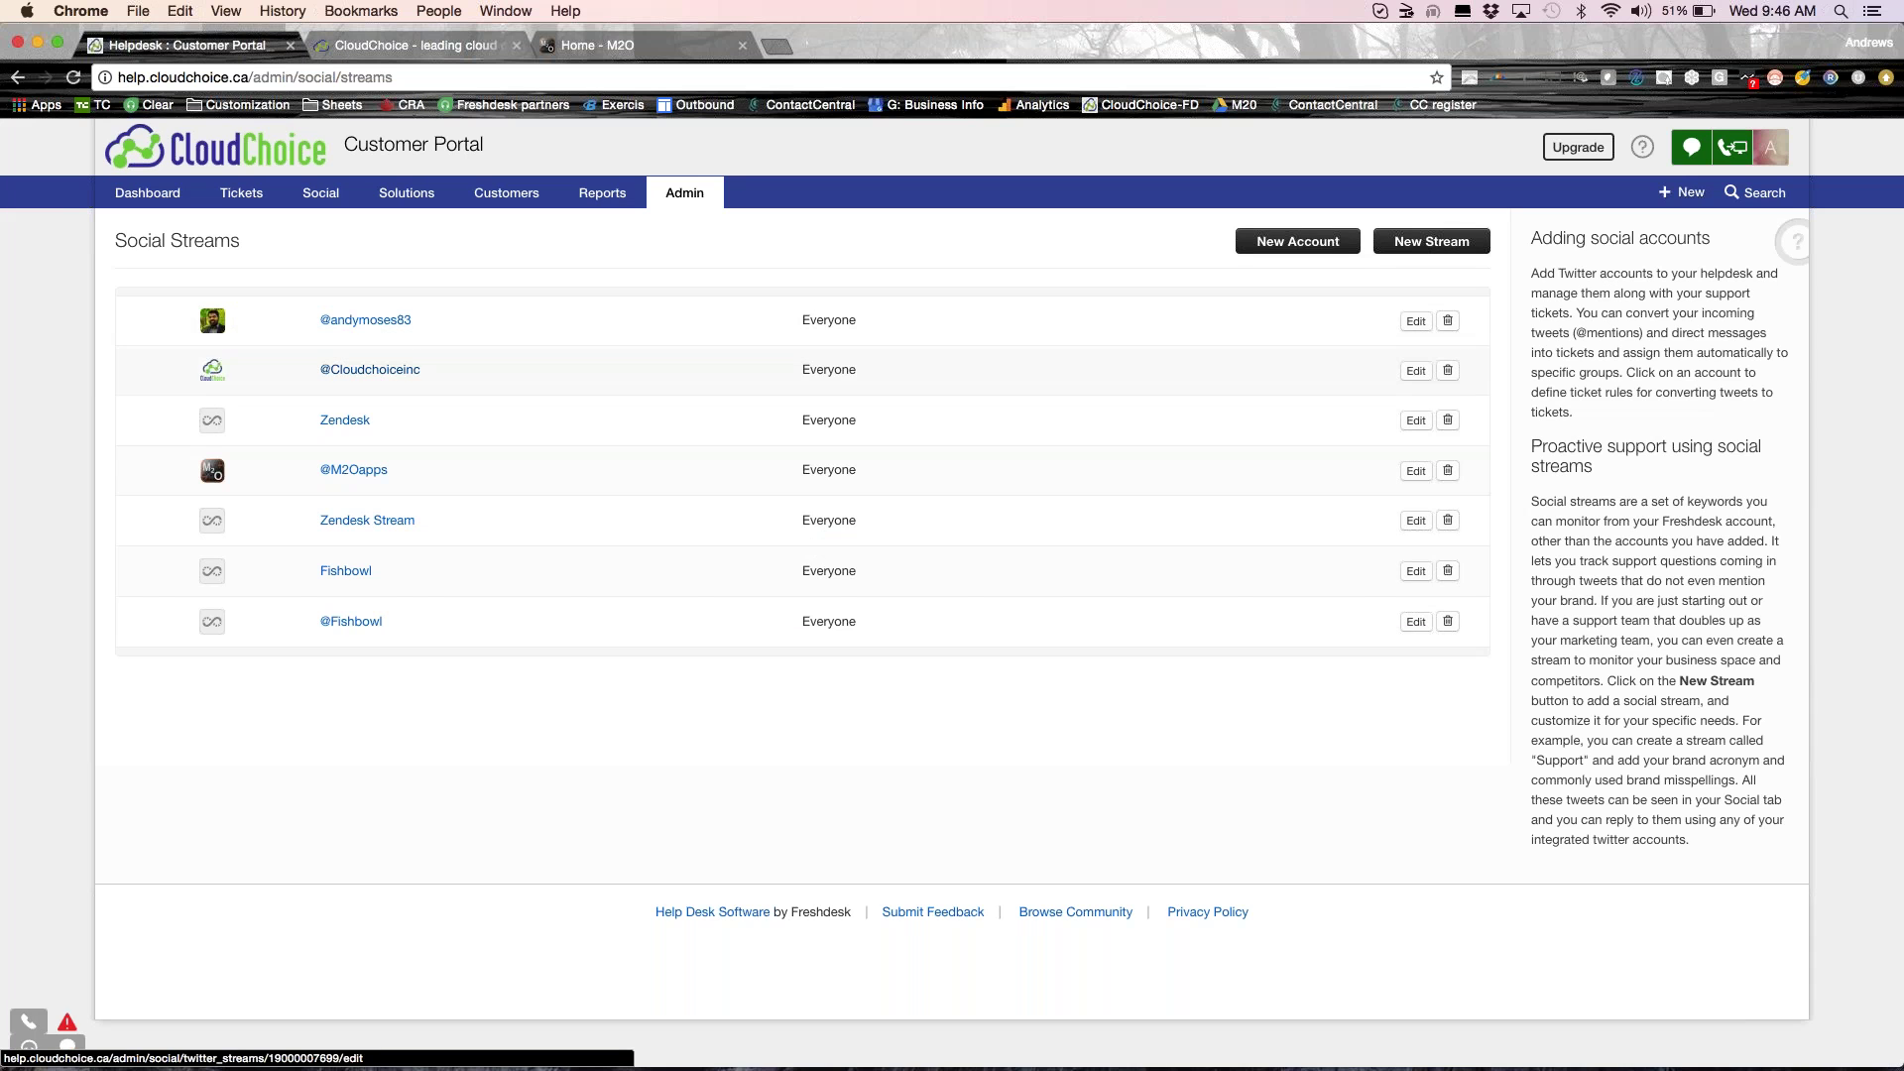
click(685, 193)
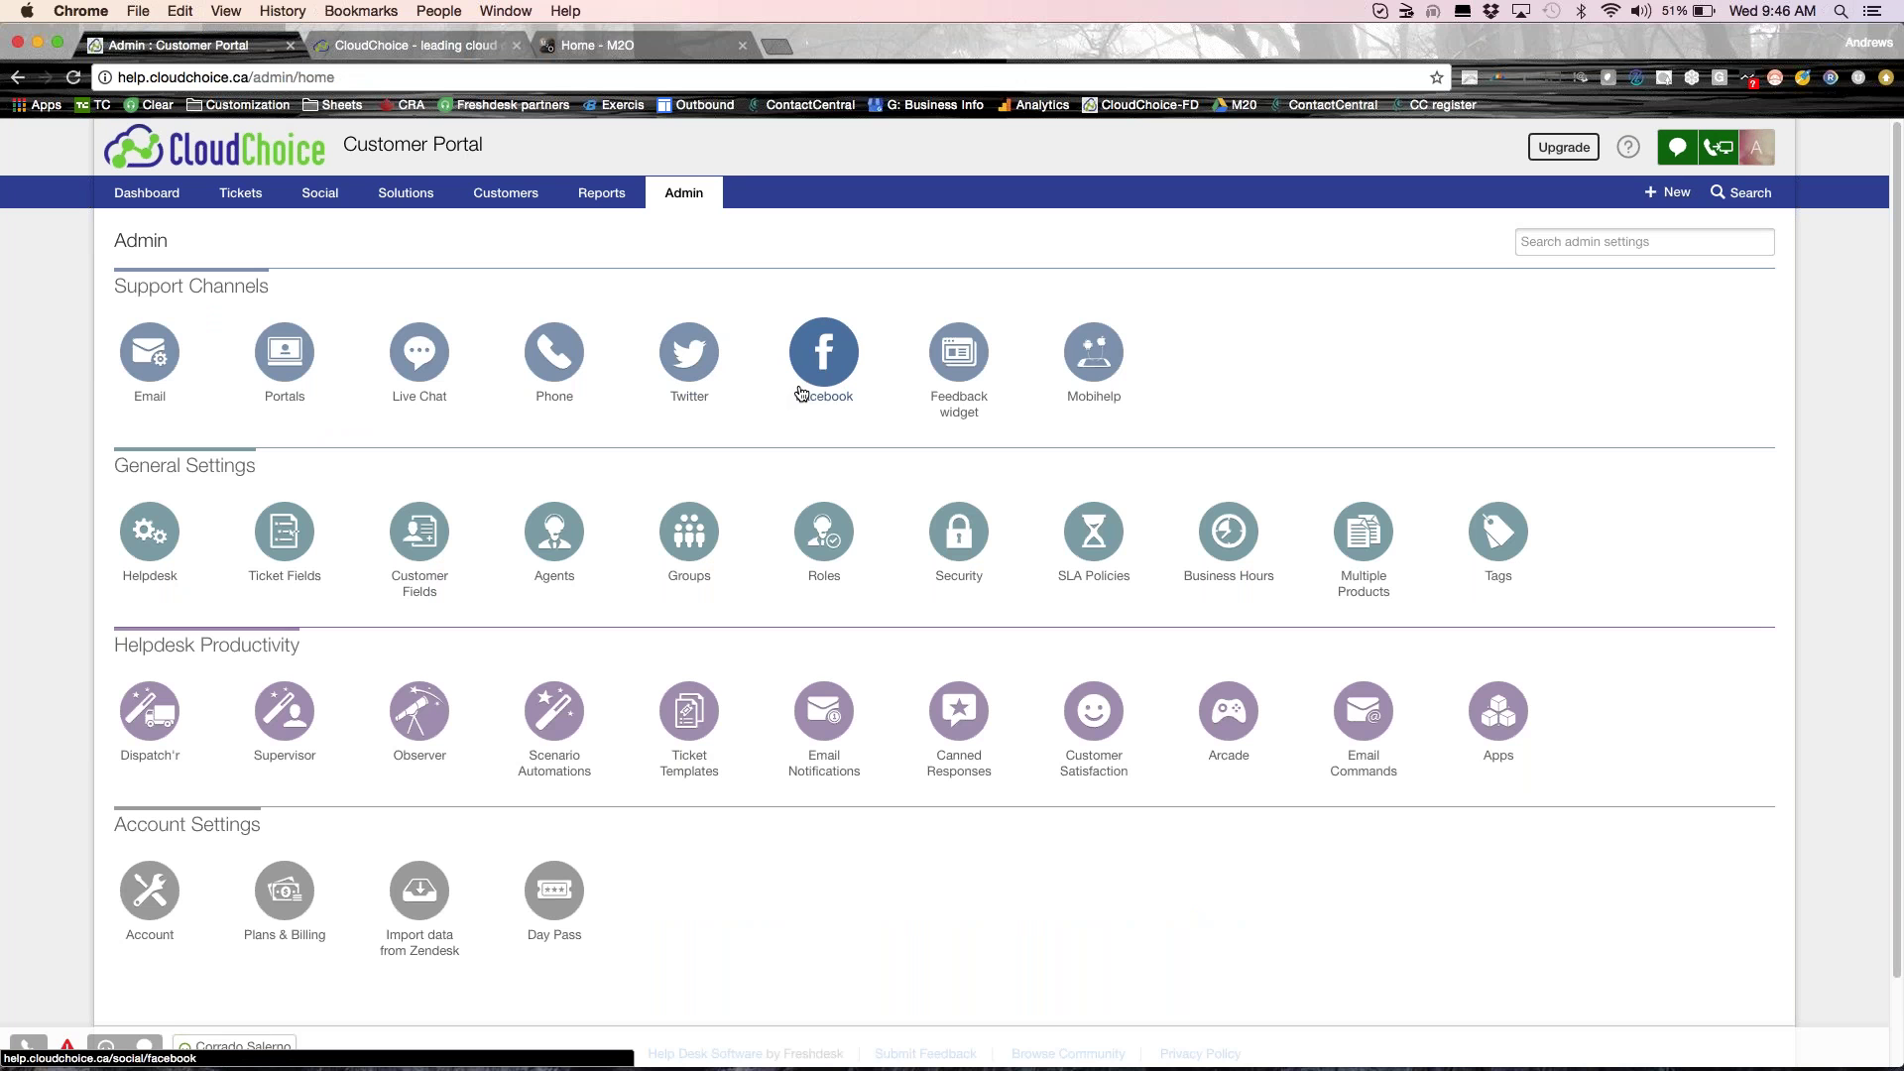
click(801, 394)
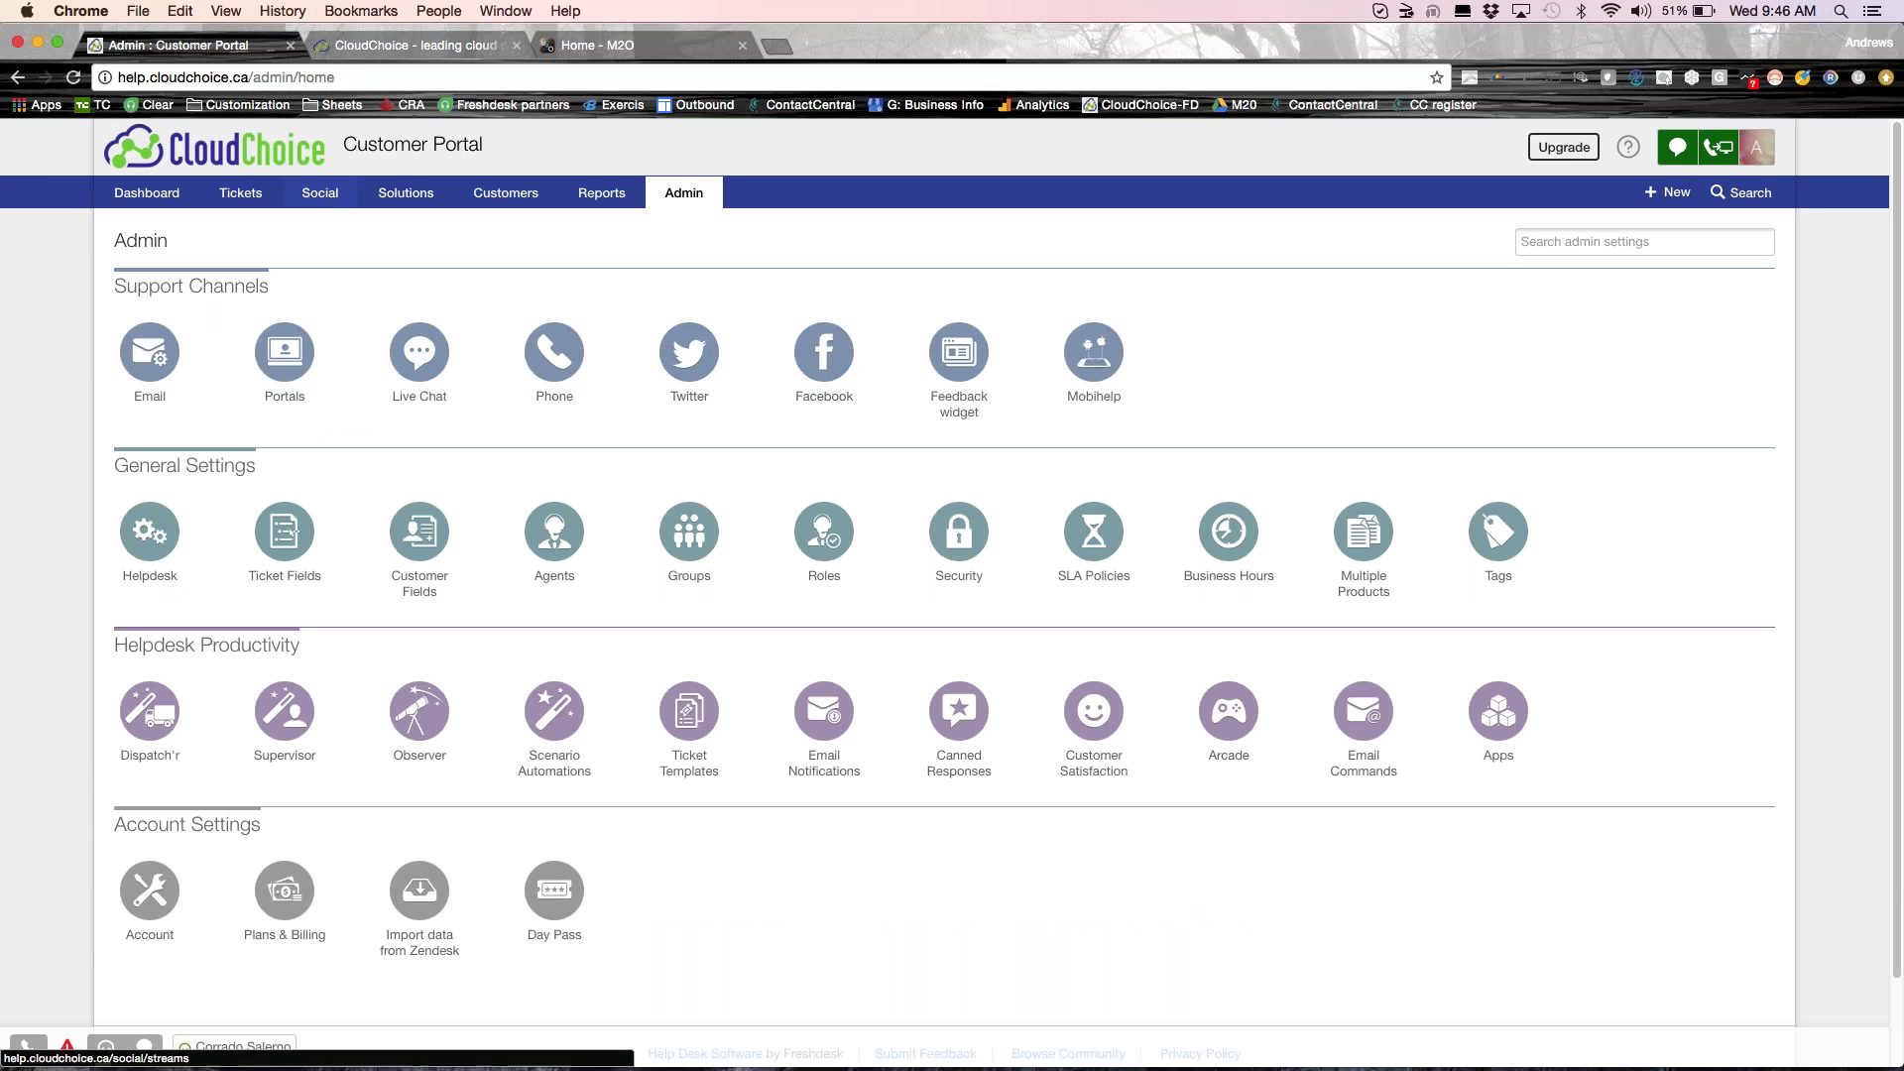
click(326, 195)
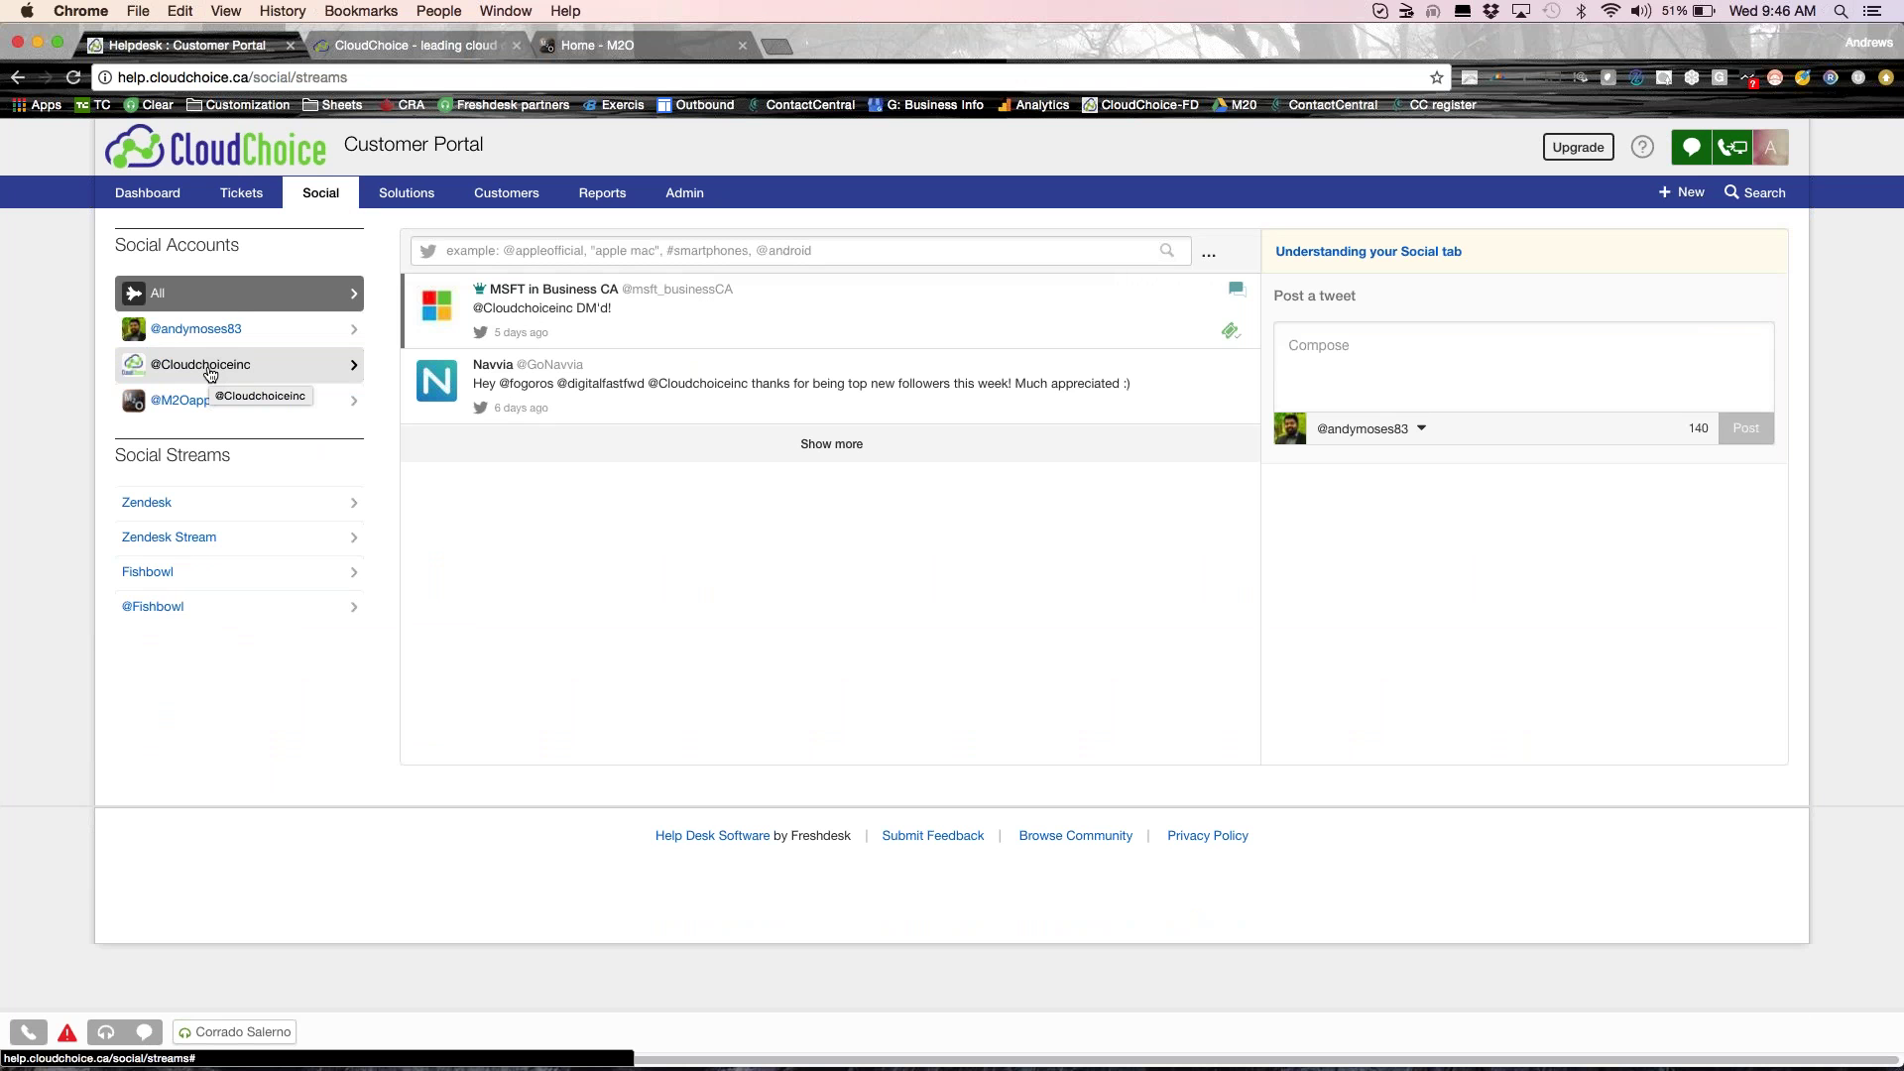
click(209, 374)
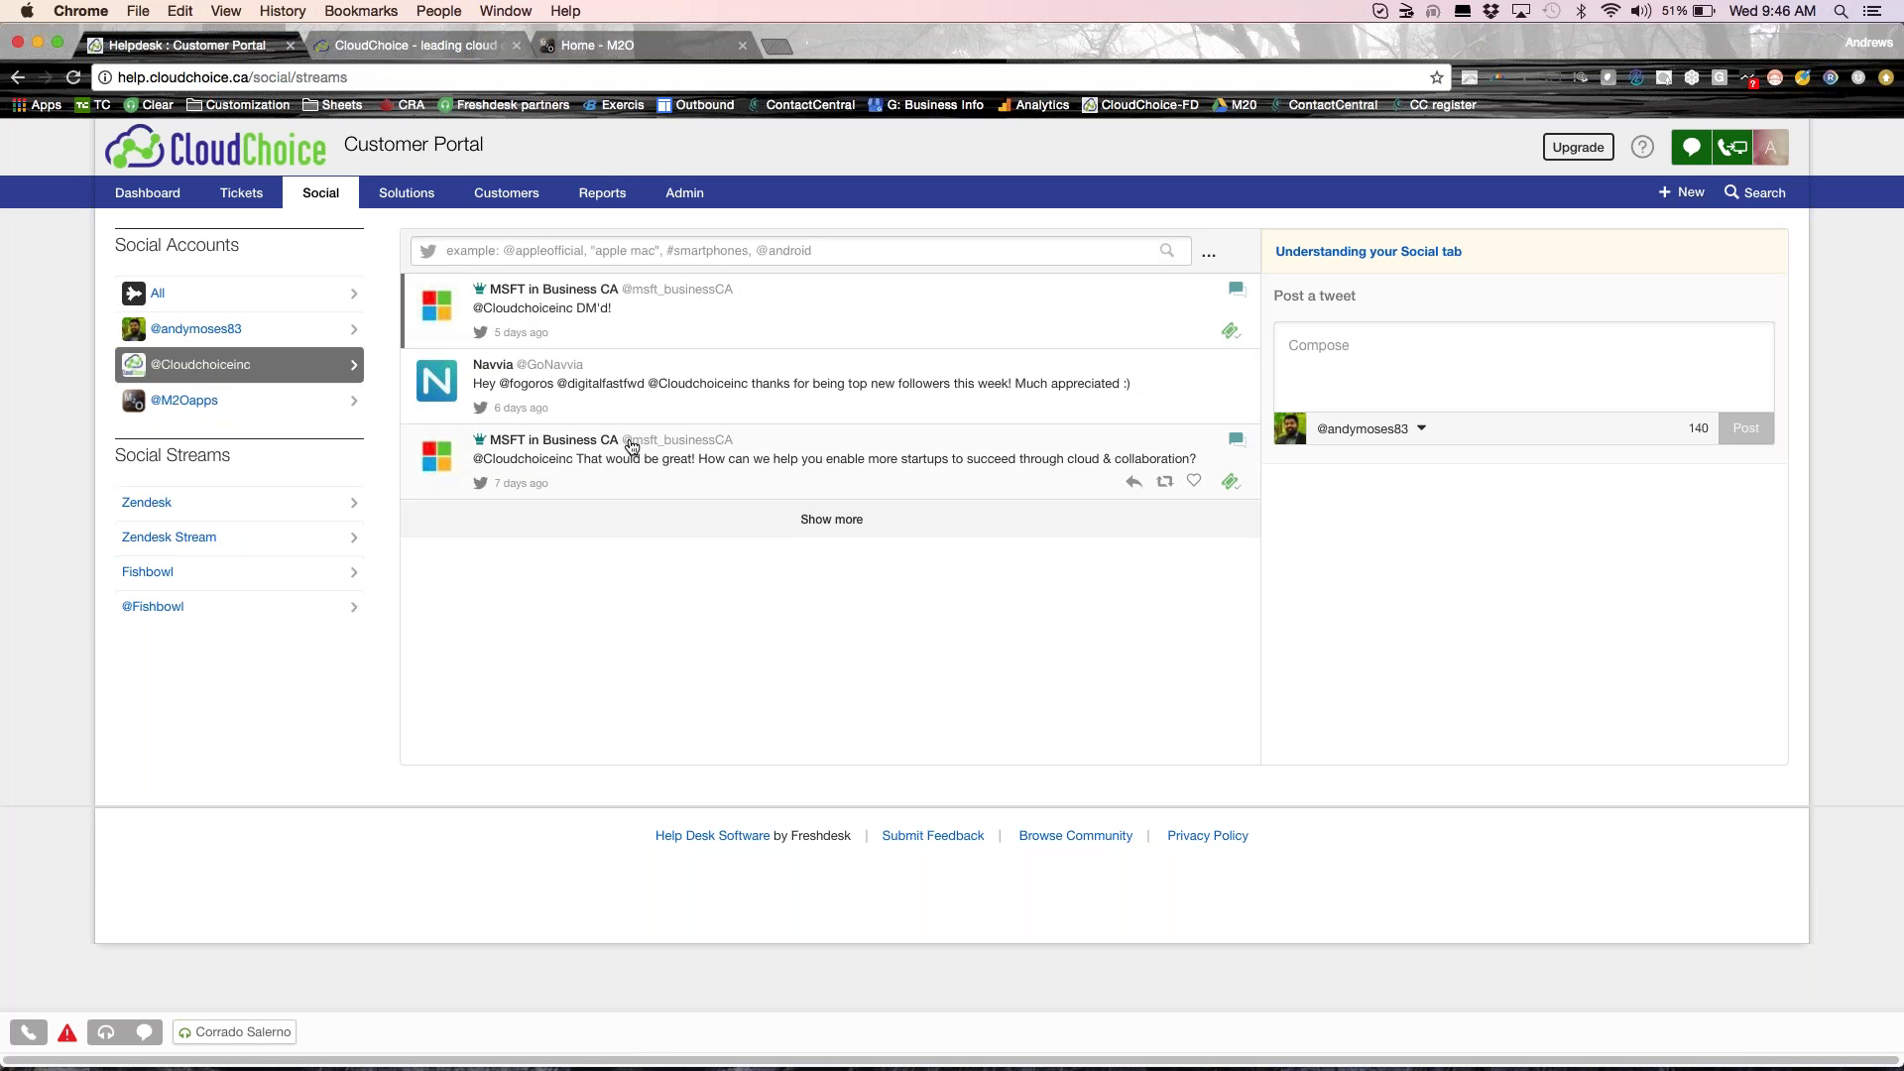
click(839, 529)
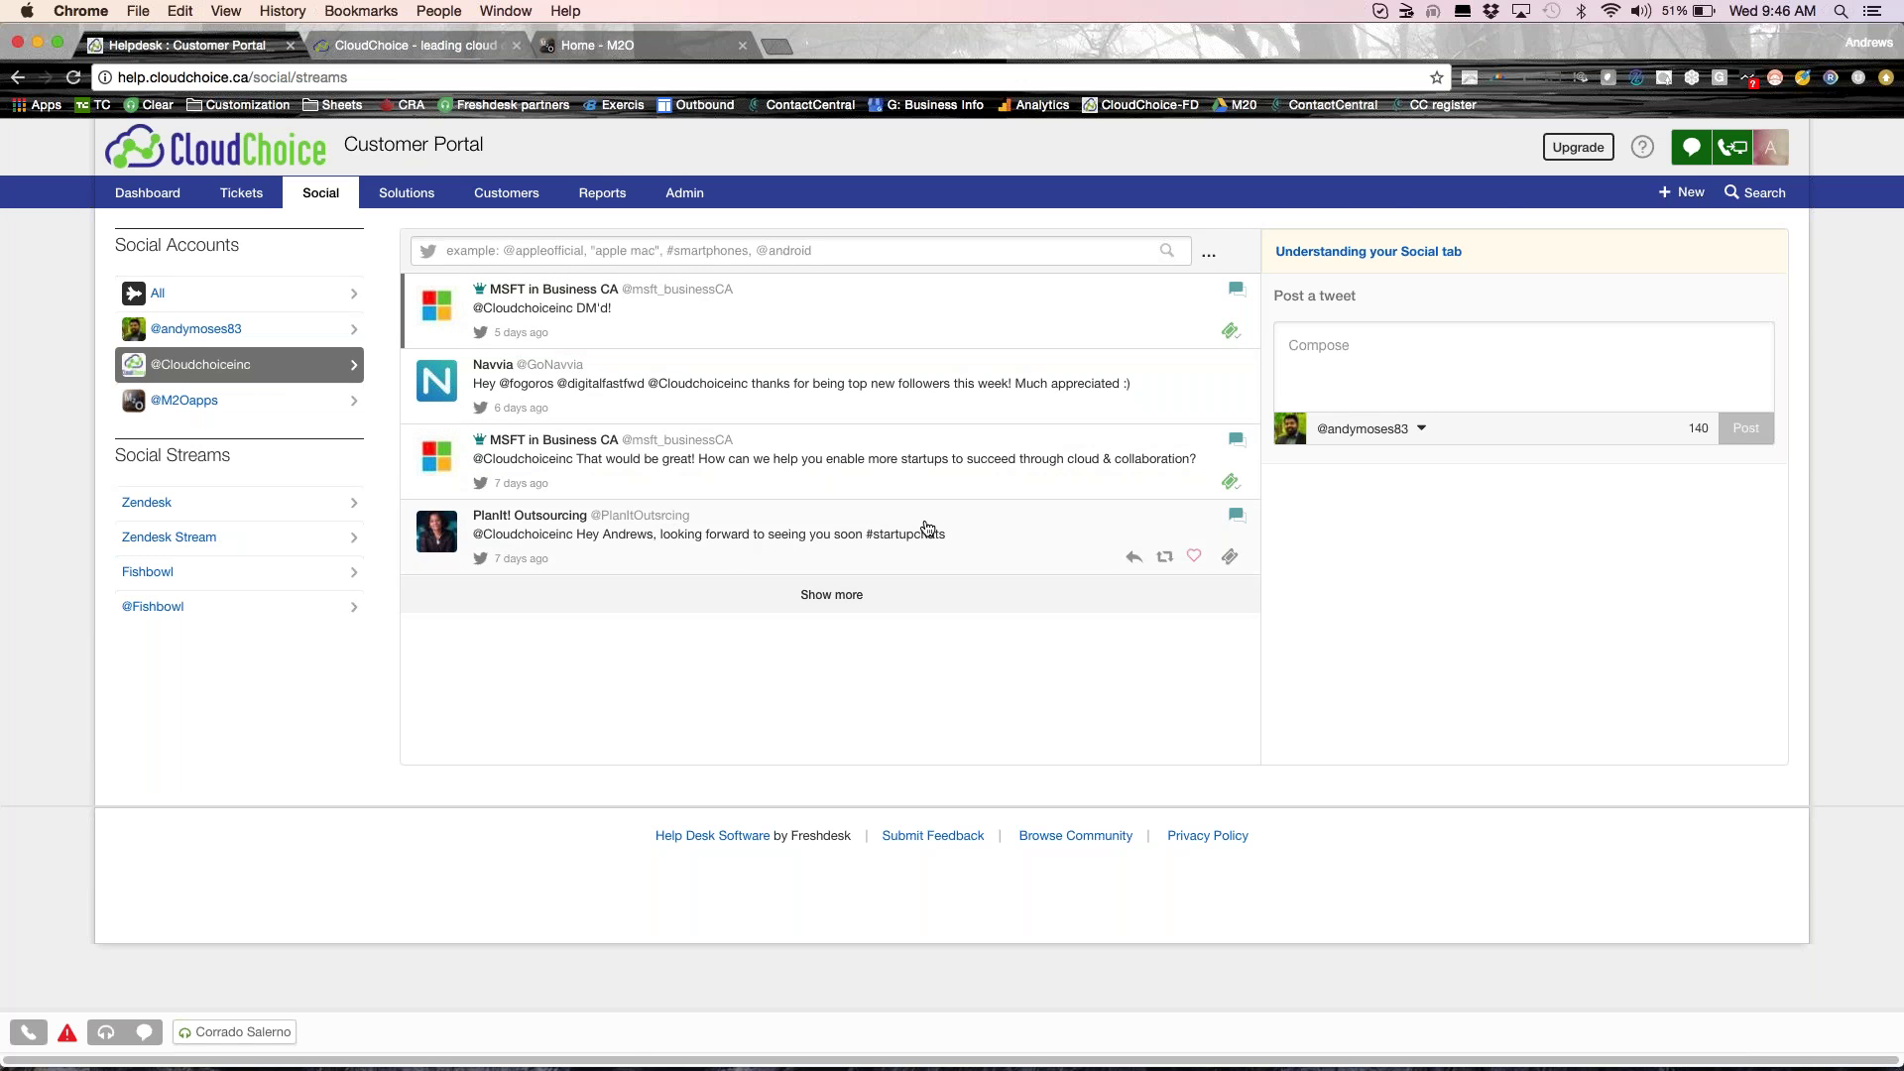
click(1132, 558)
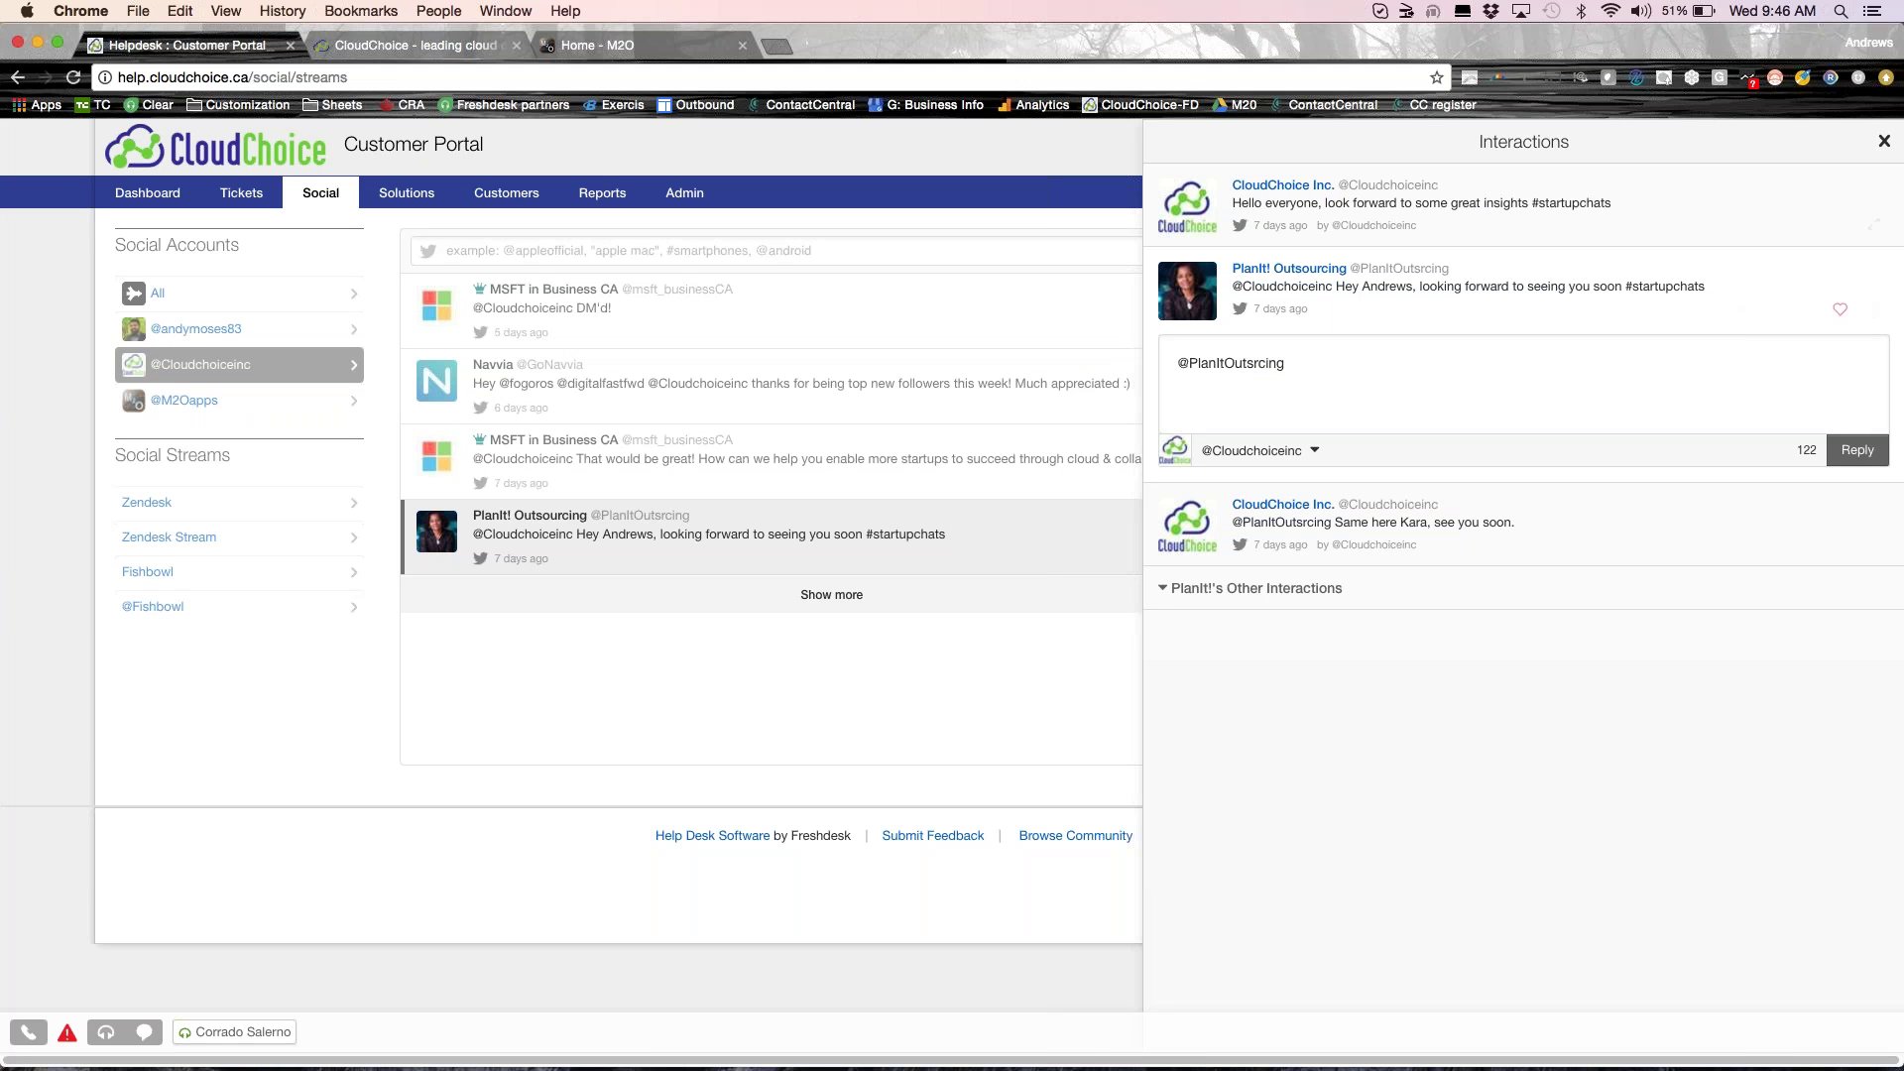
click(1883, 143)
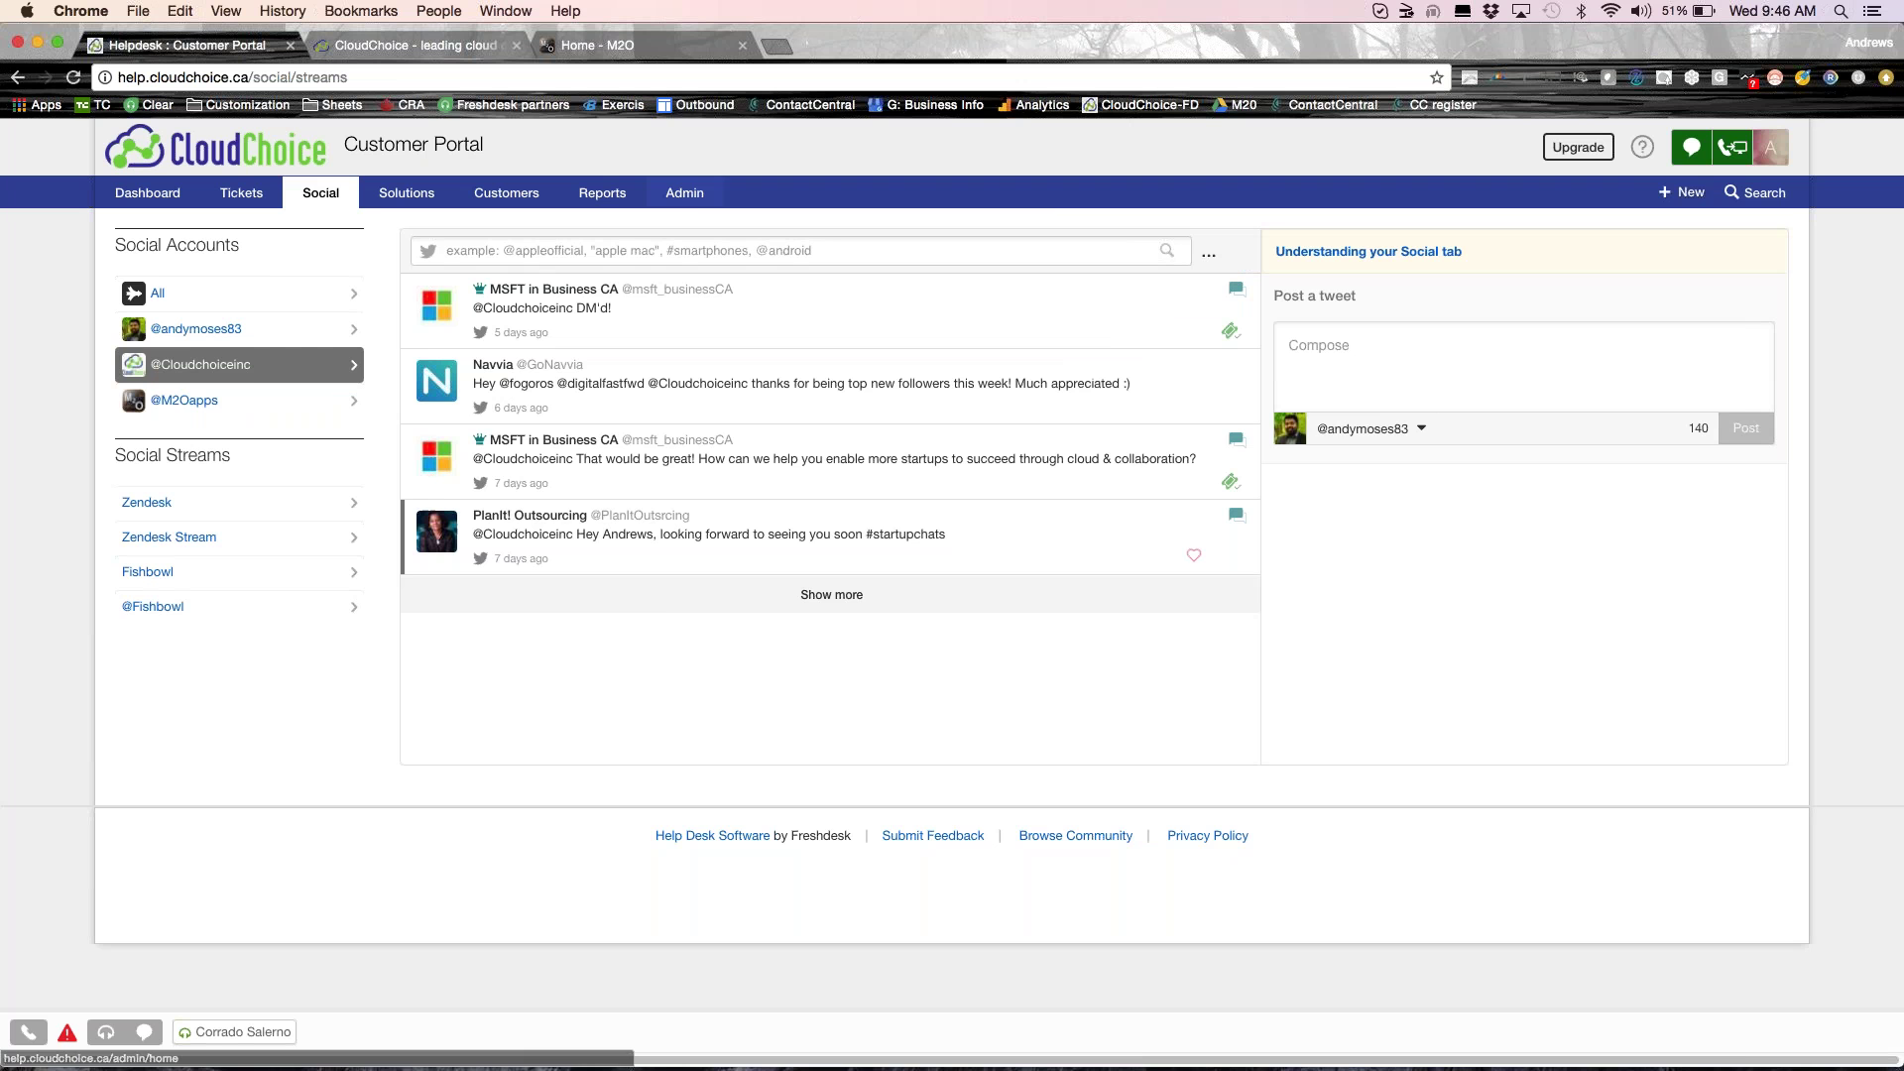
click(691, 198)
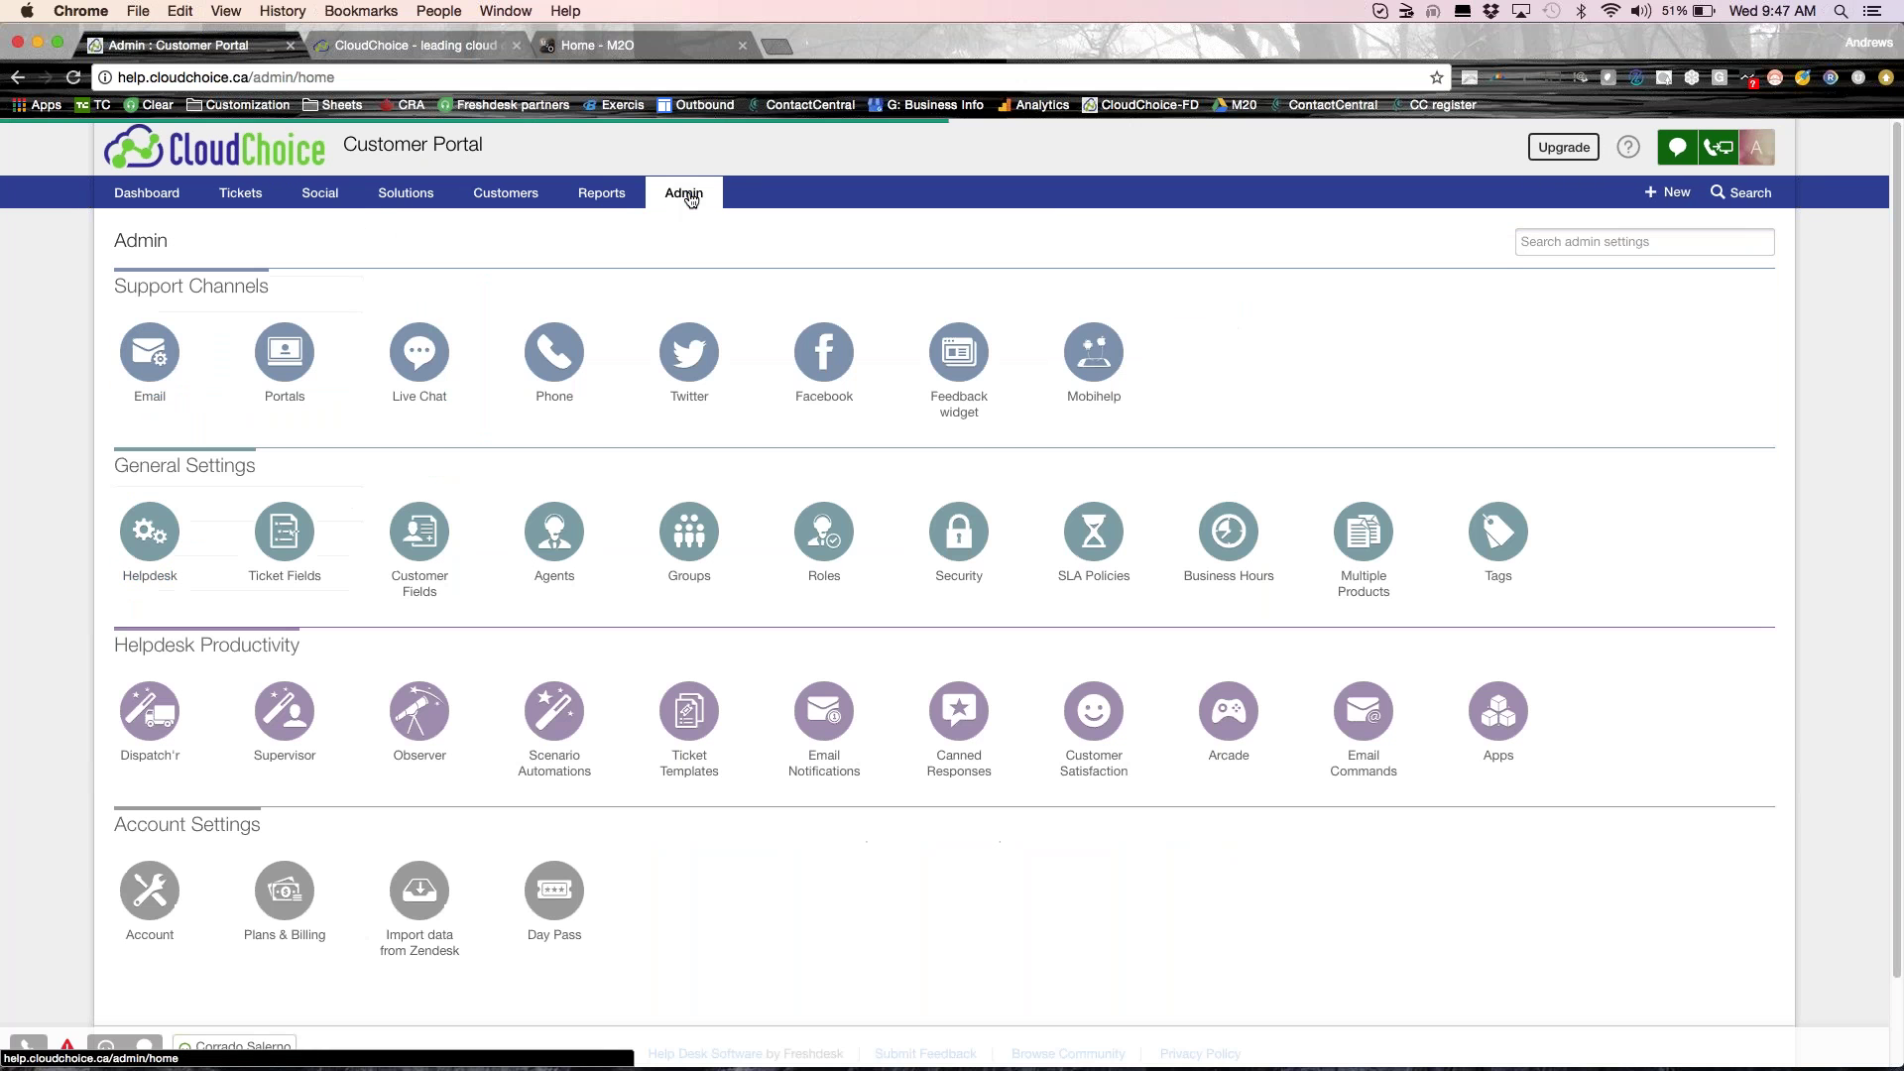
Open the Facebook channel integration and scroll through its settings.
click(847, 365)
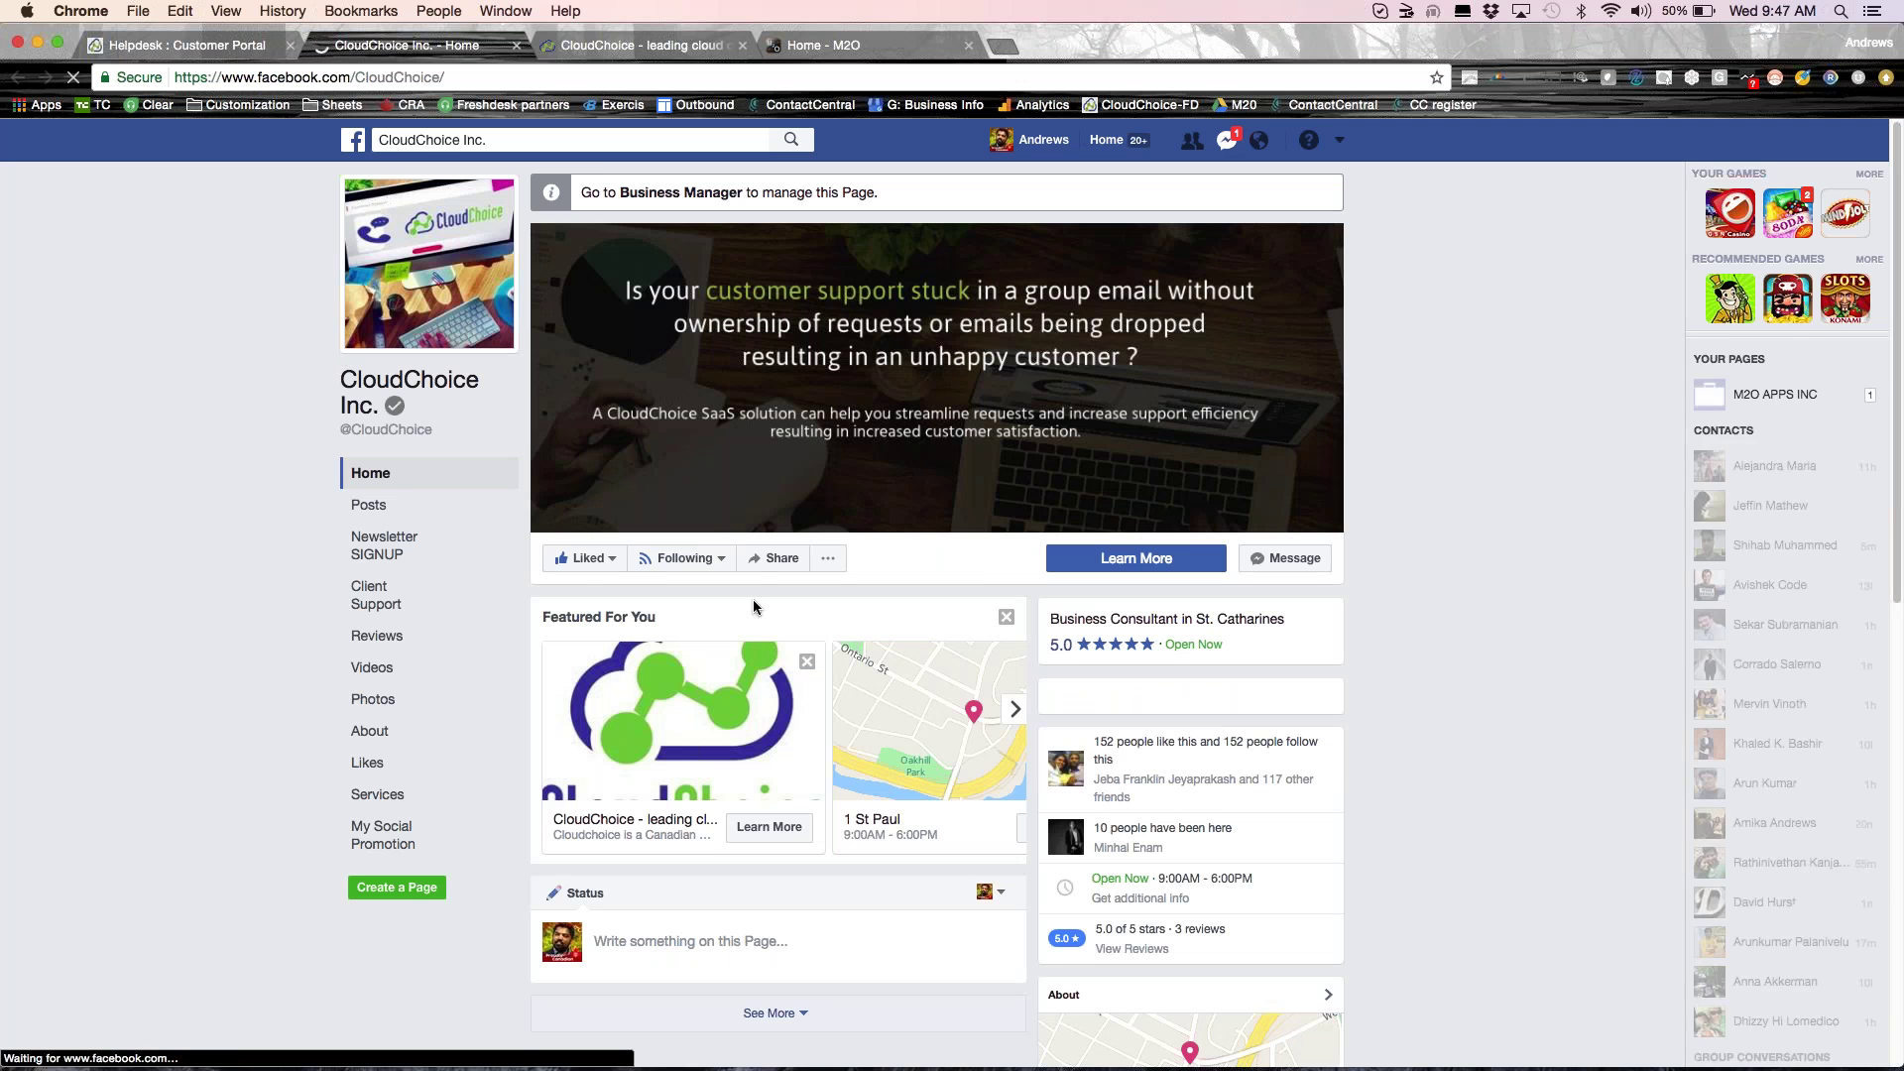
scroll(754, 607, down, 4)
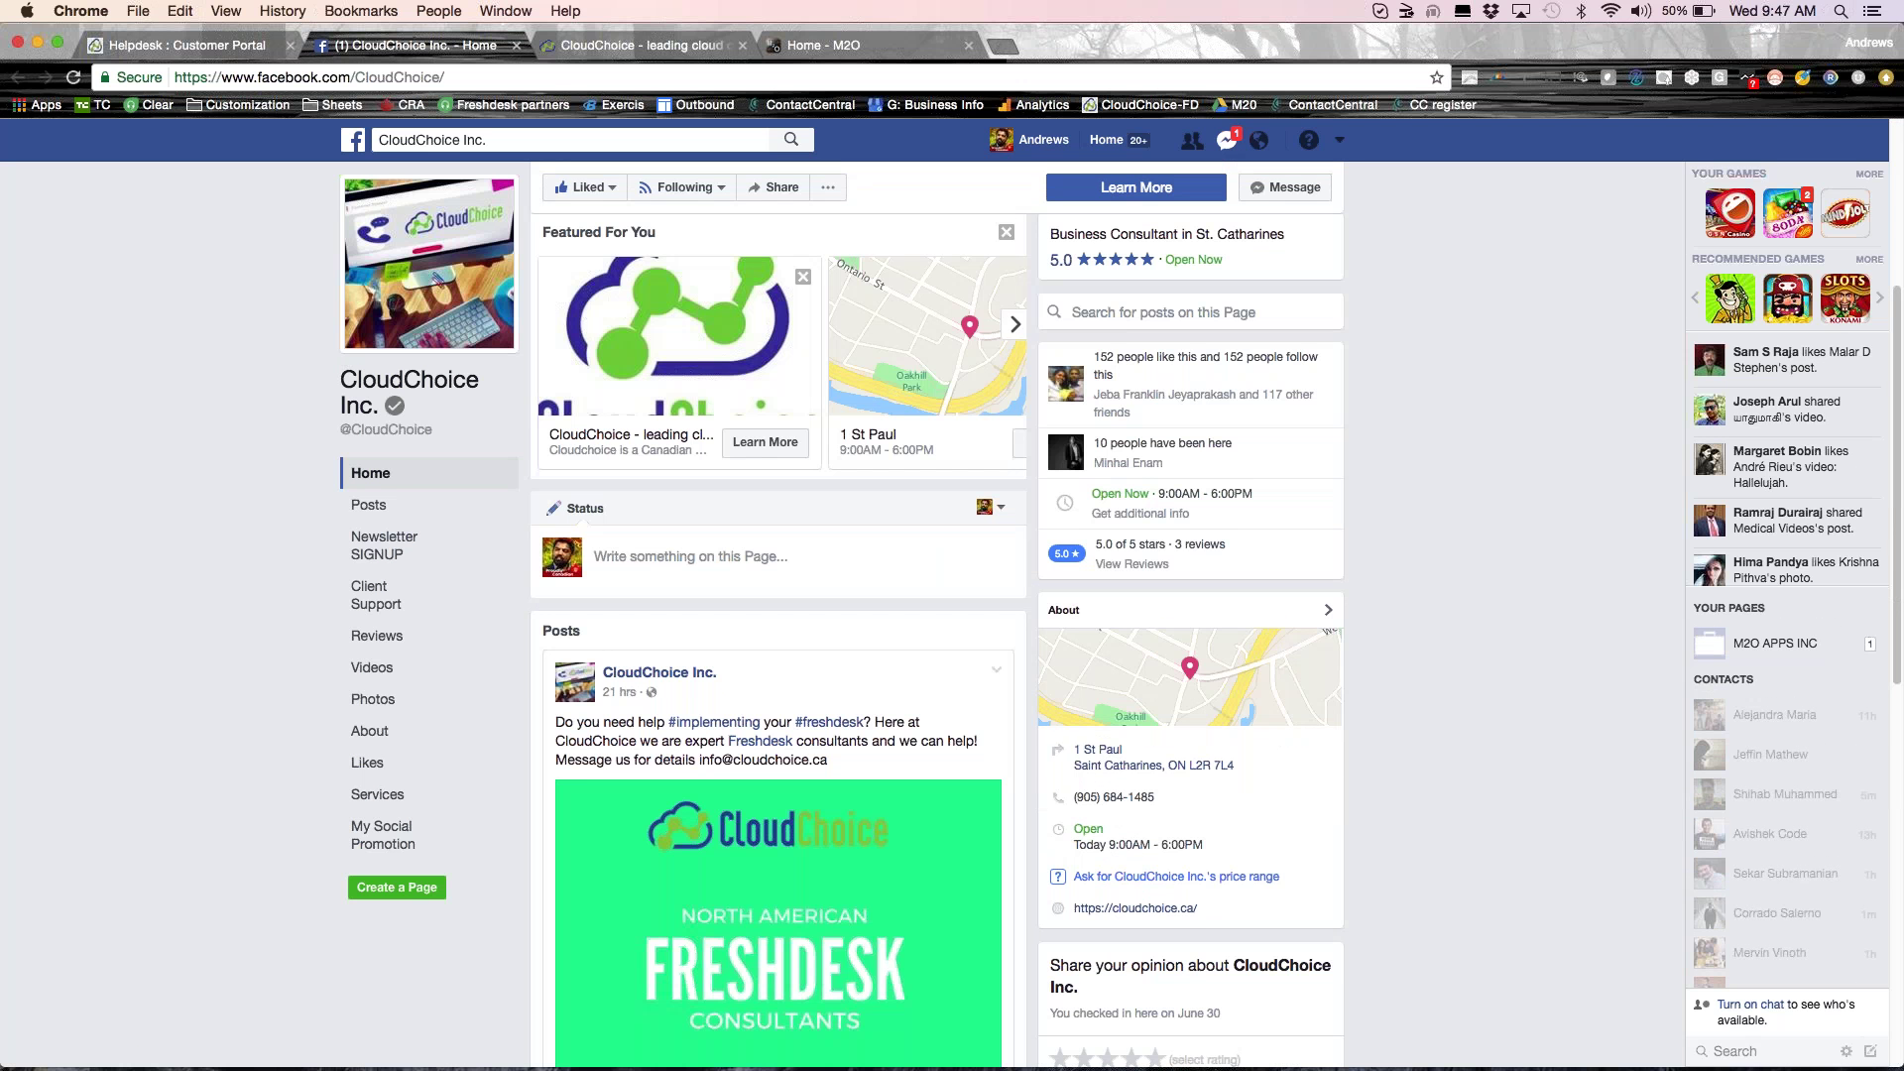
scroll(779, 644, down, 8)
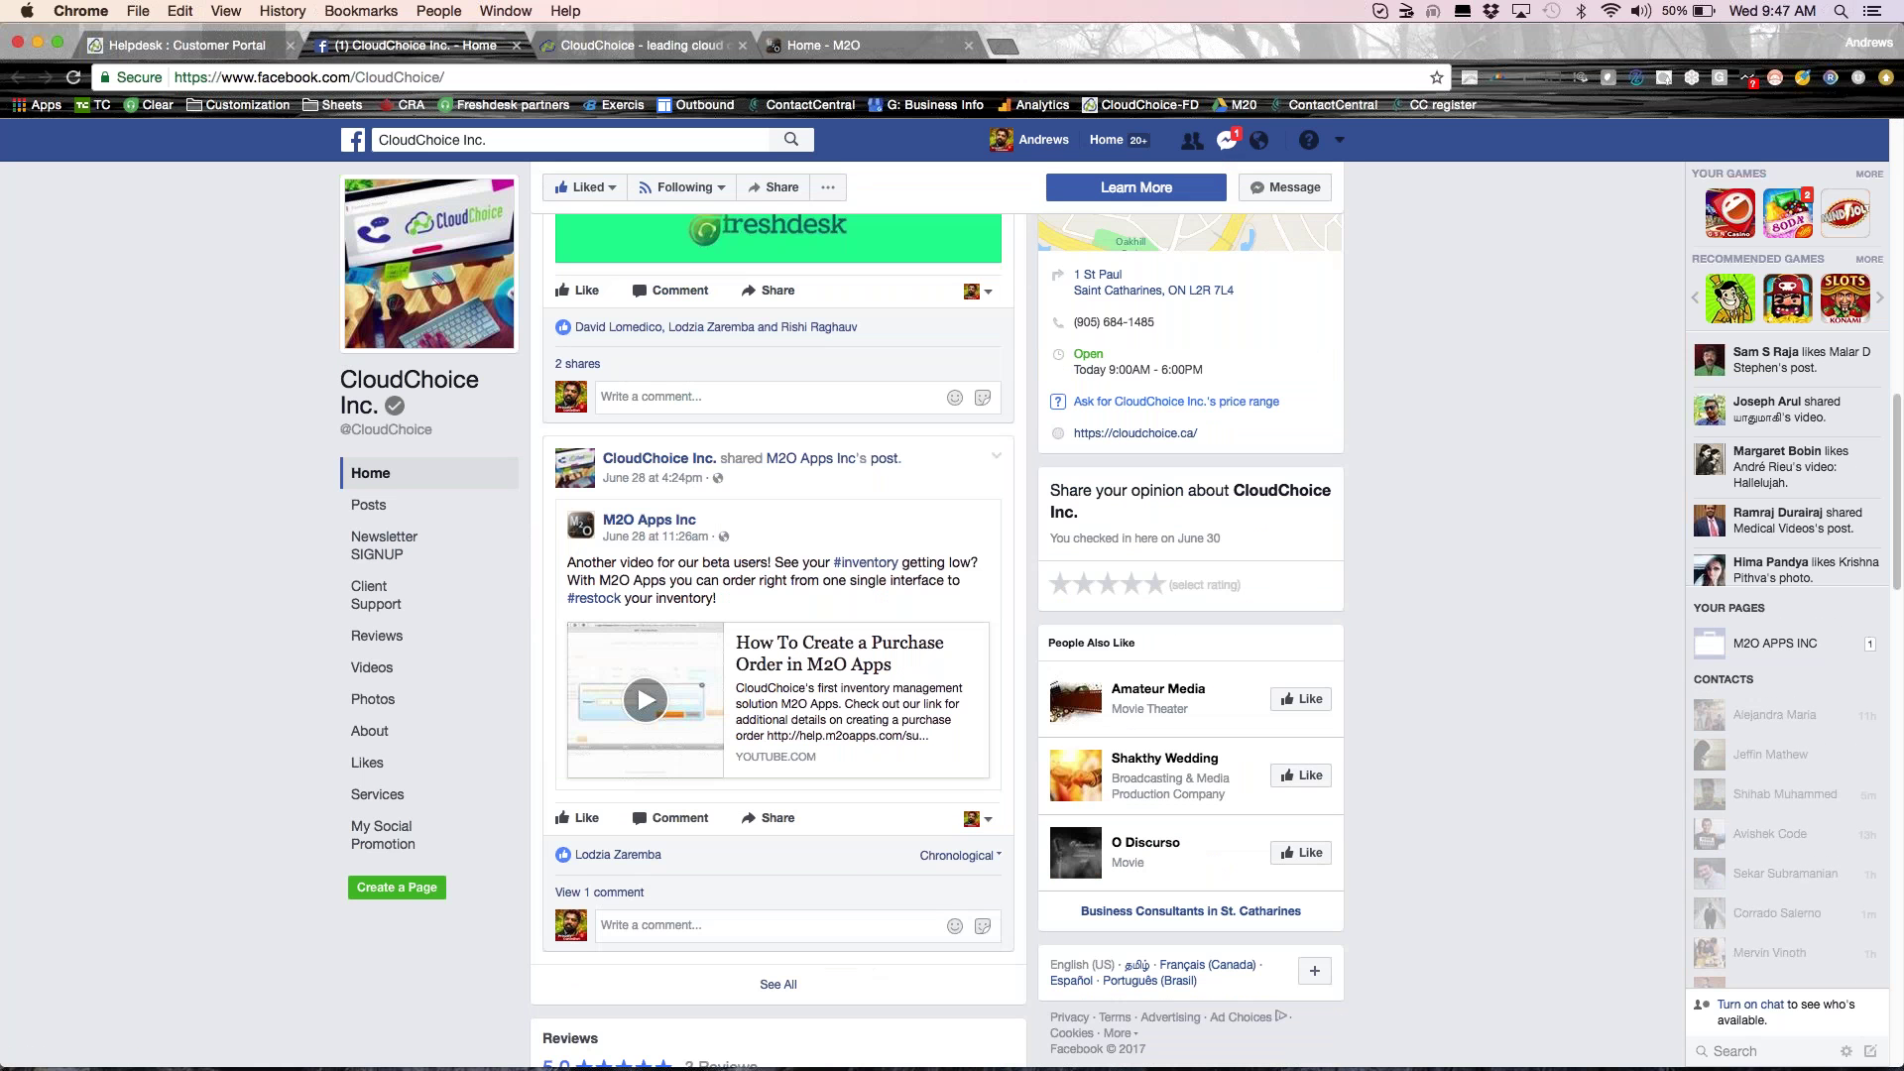
scroll(427, 595, up, 6)
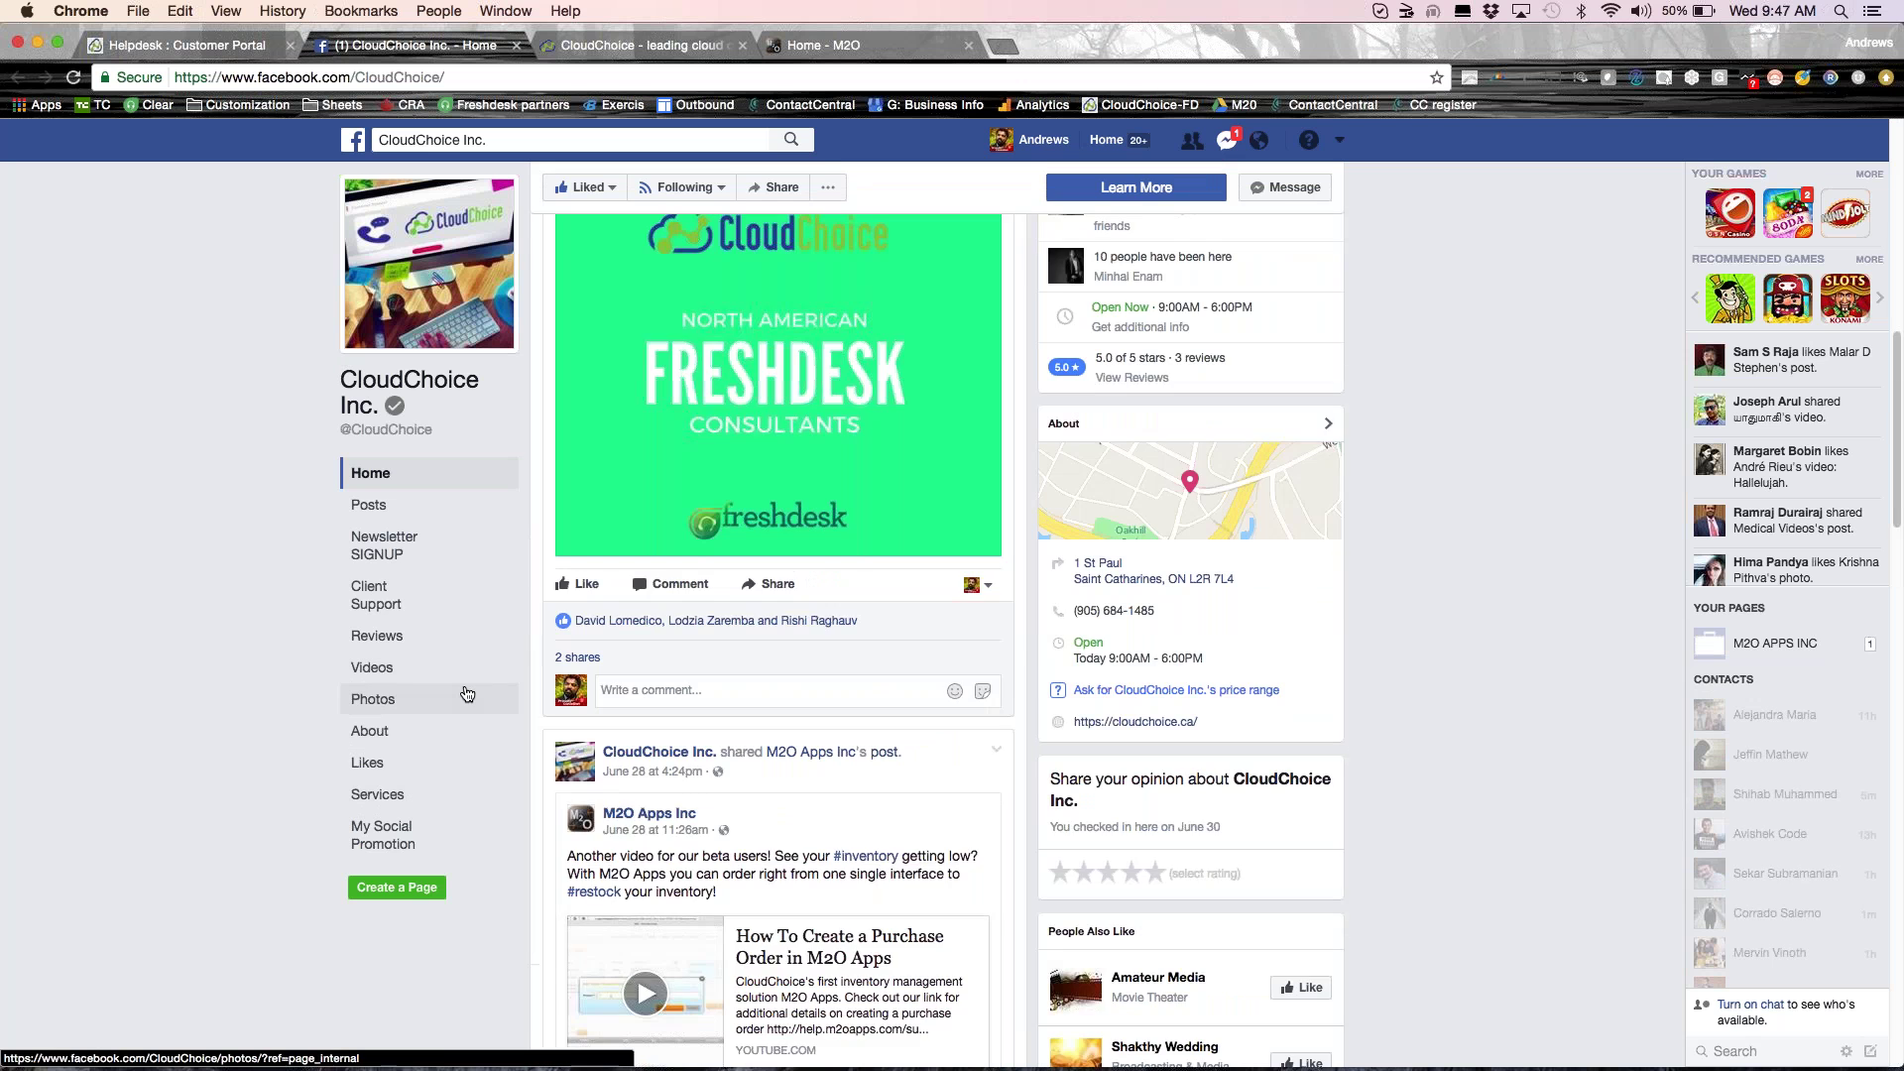
scroll(769, 653, down, 1)
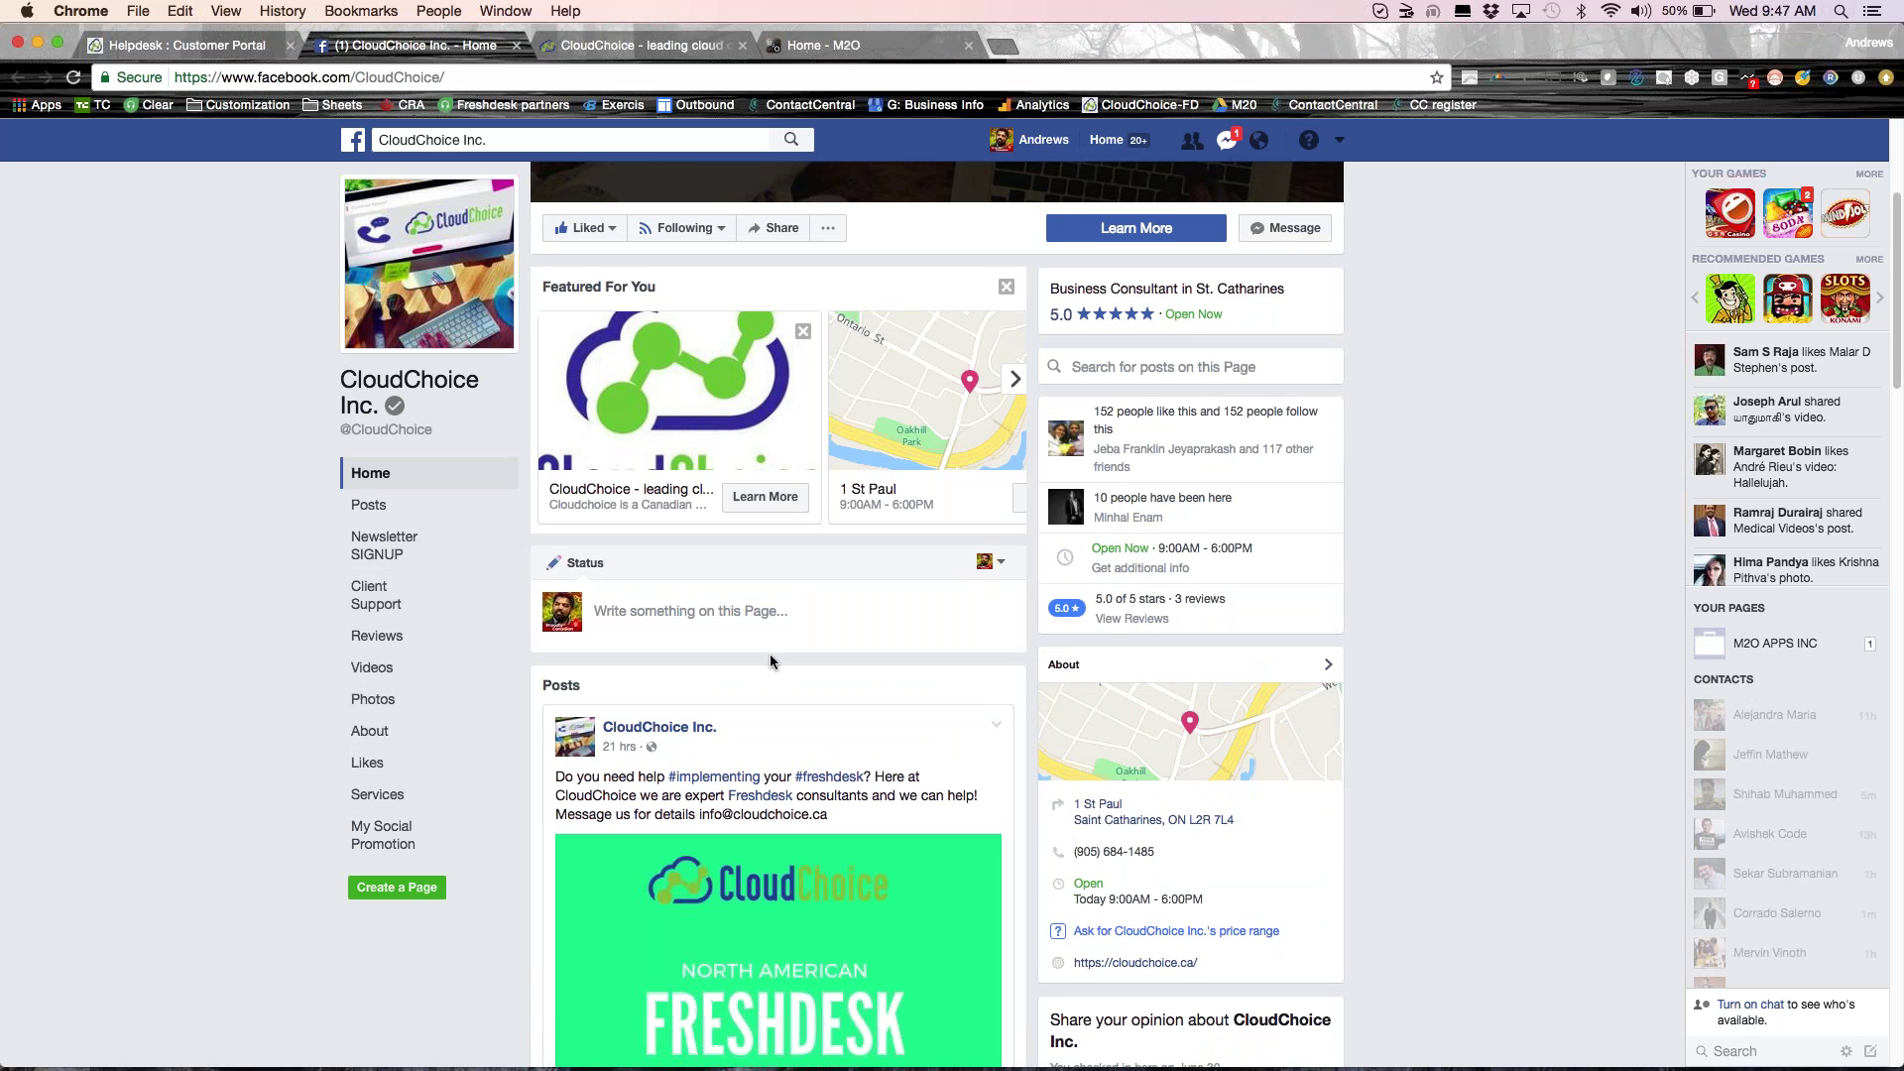
View the CloudChoice Inc. page's Client Support section embedding the Customer Portal.
click(378, 603)
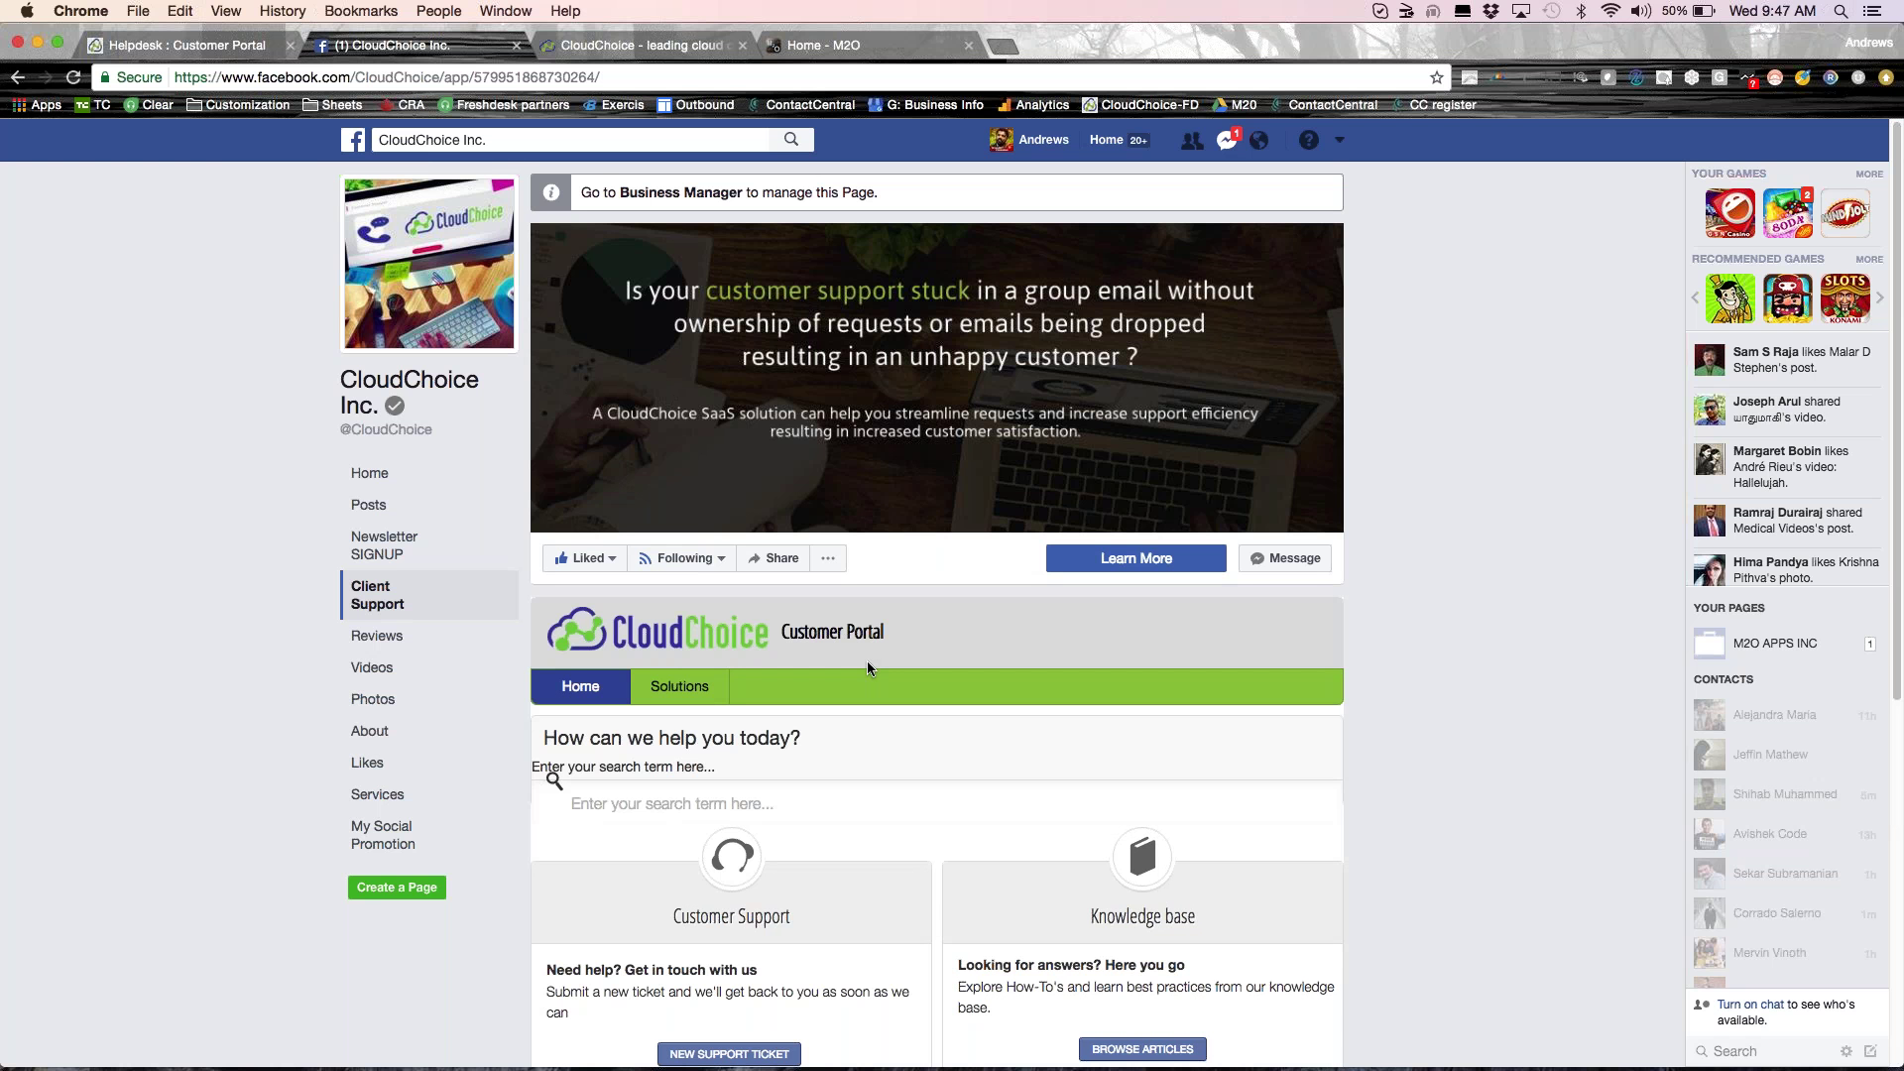
scroll(867, 659, down, 5)
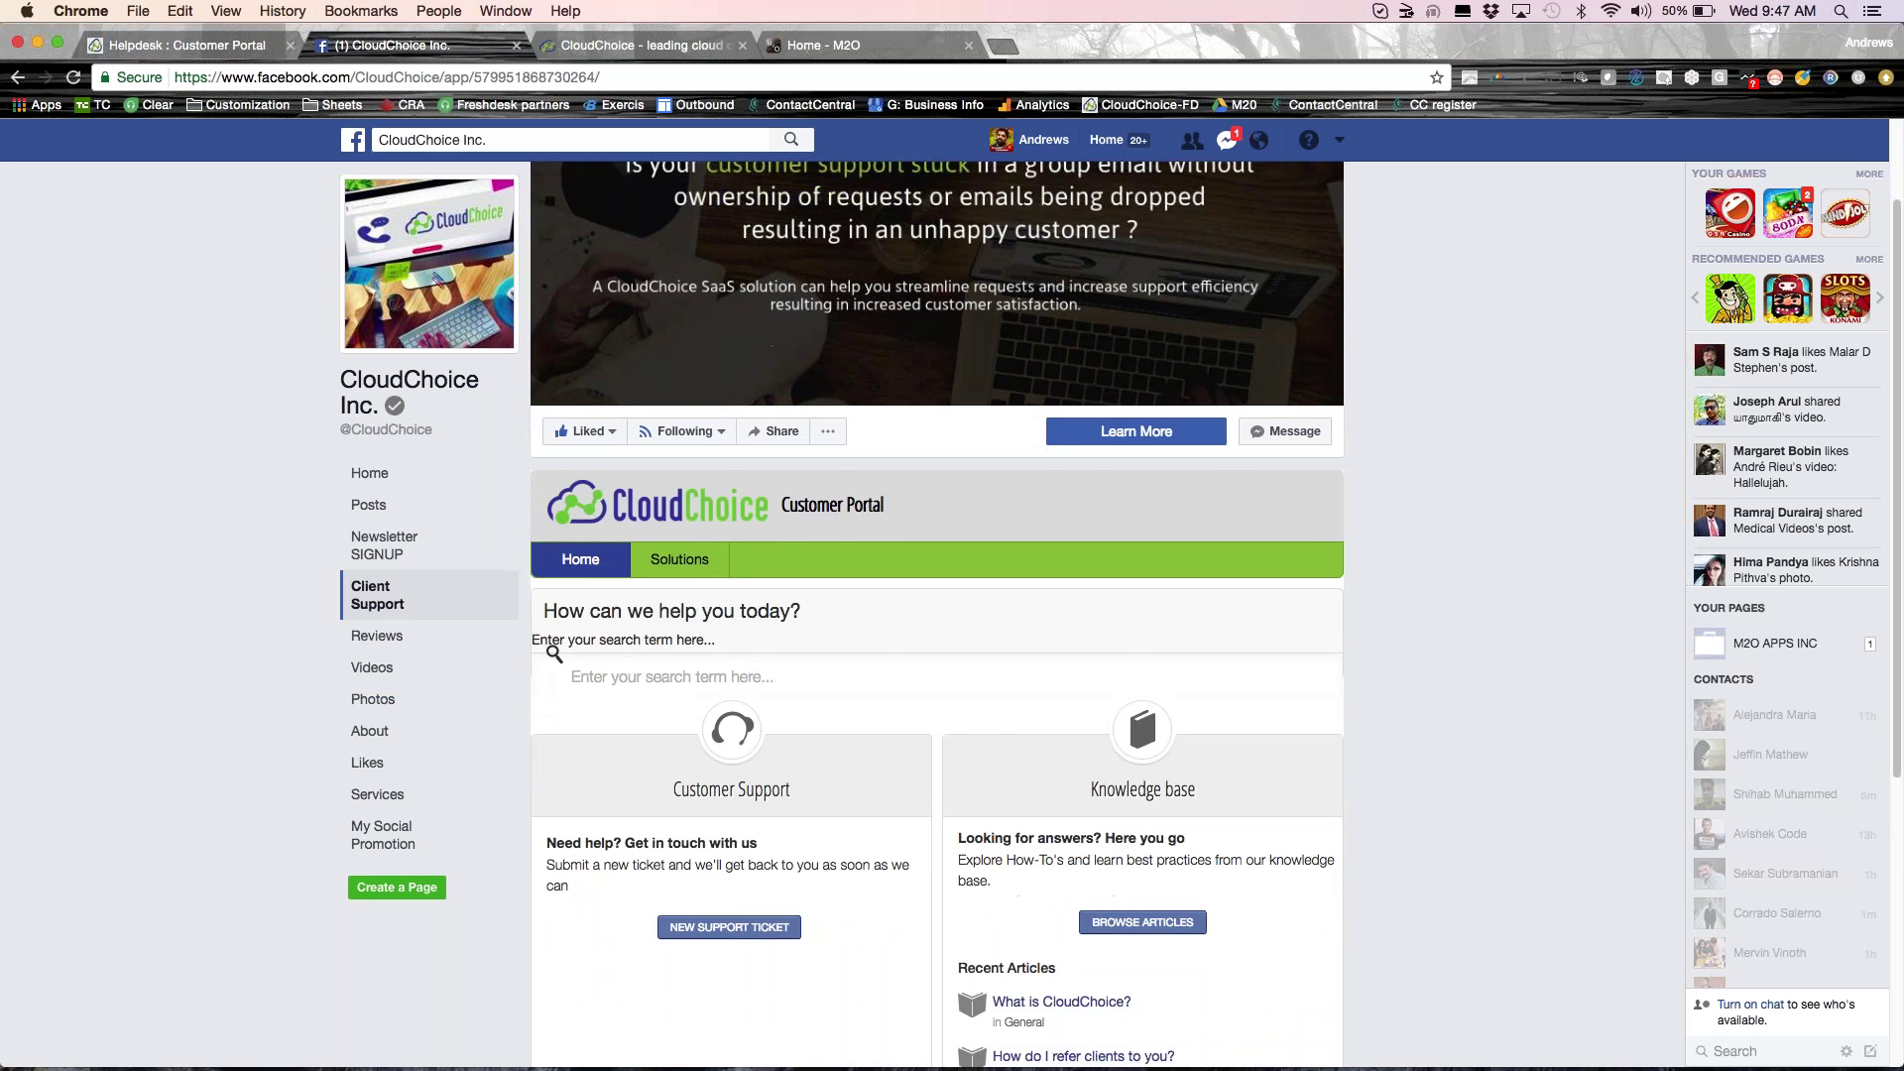
scroll(790, 546, down, 1)
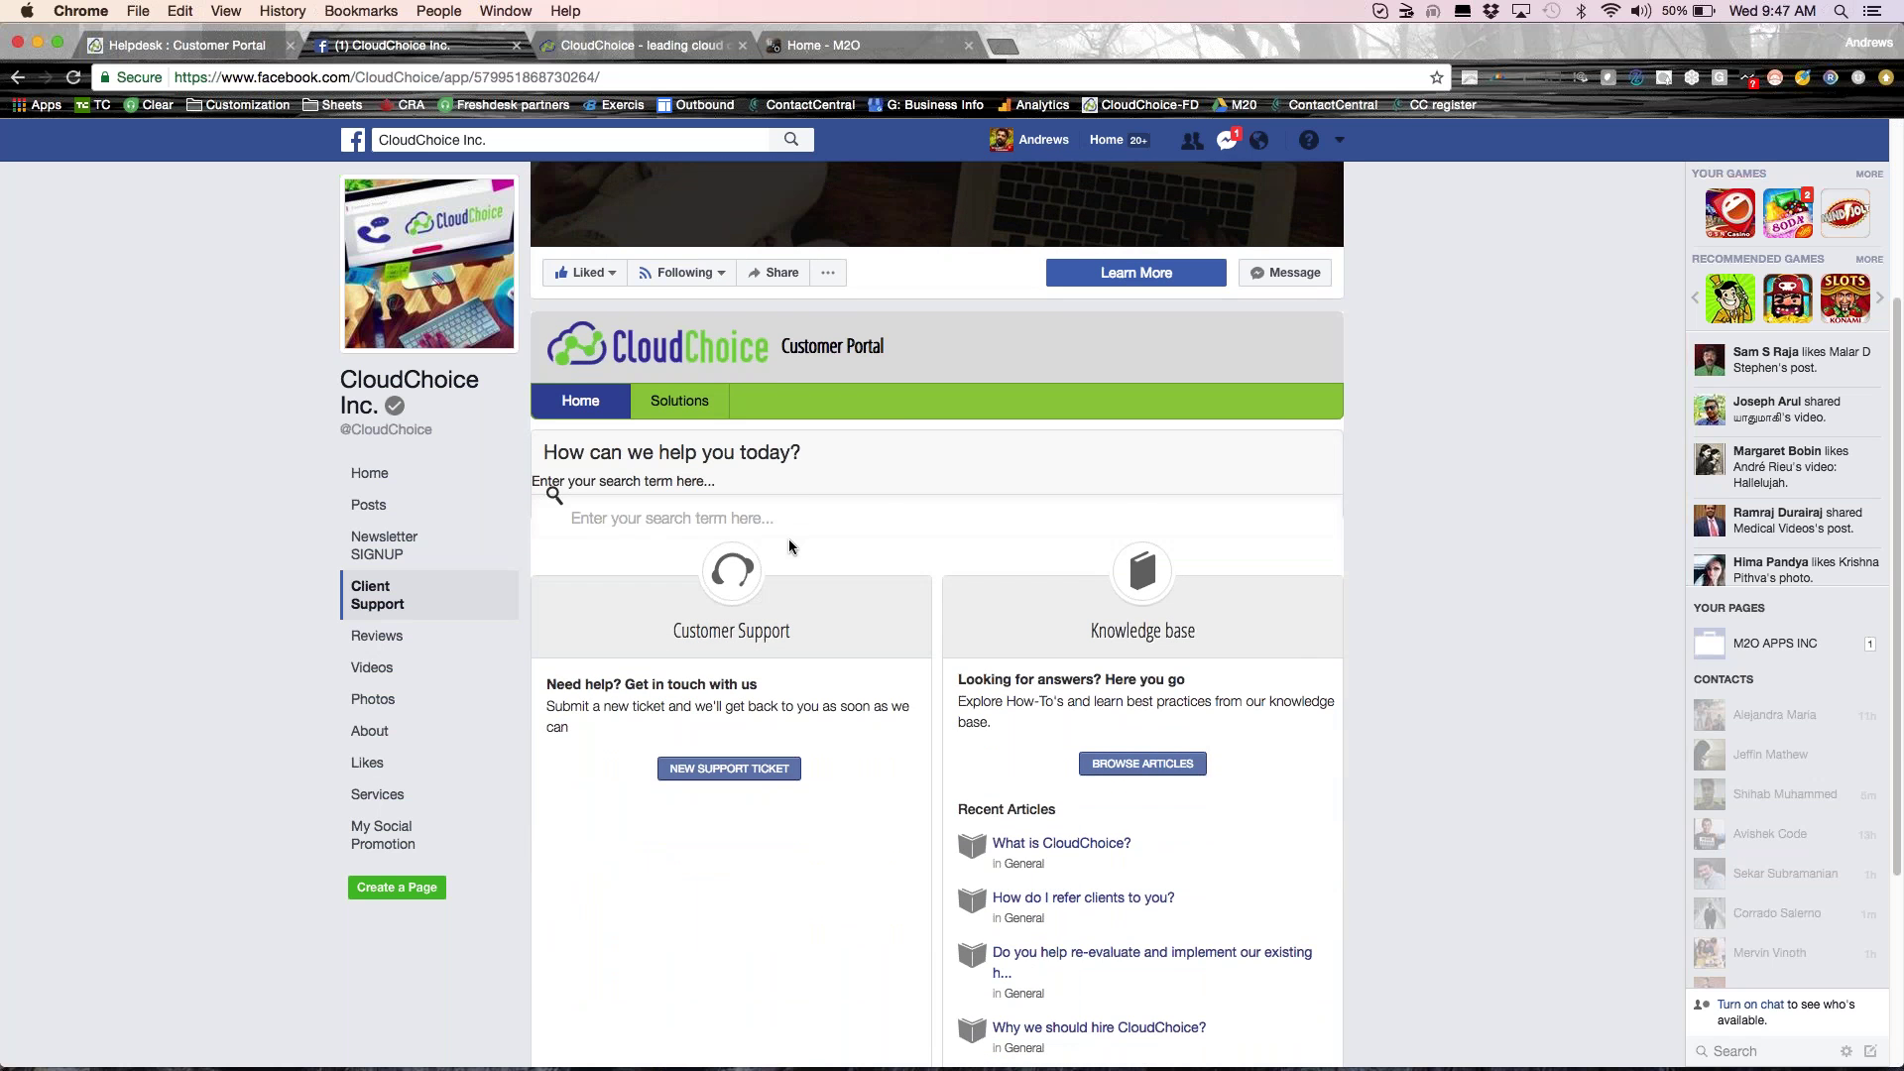
scroll(790, 545, down, 1)
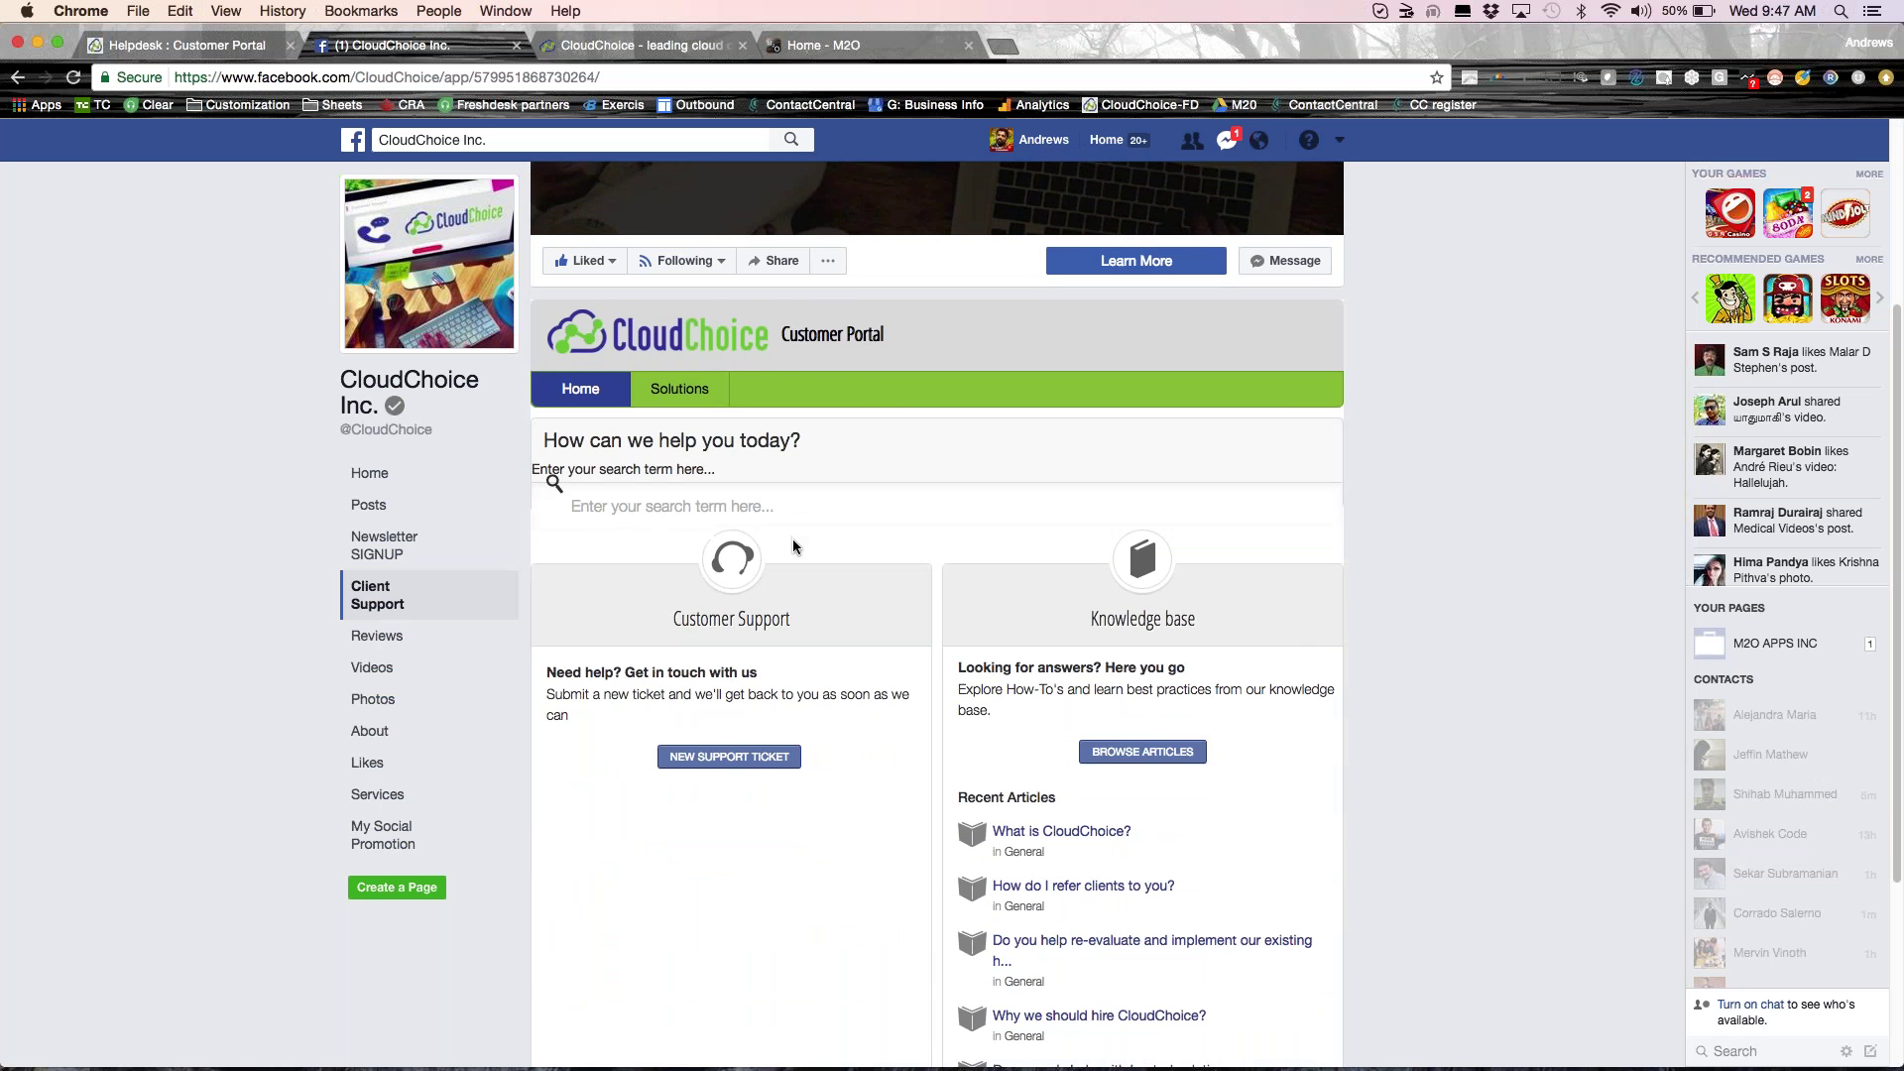
scroll(937, 615, down, 1)
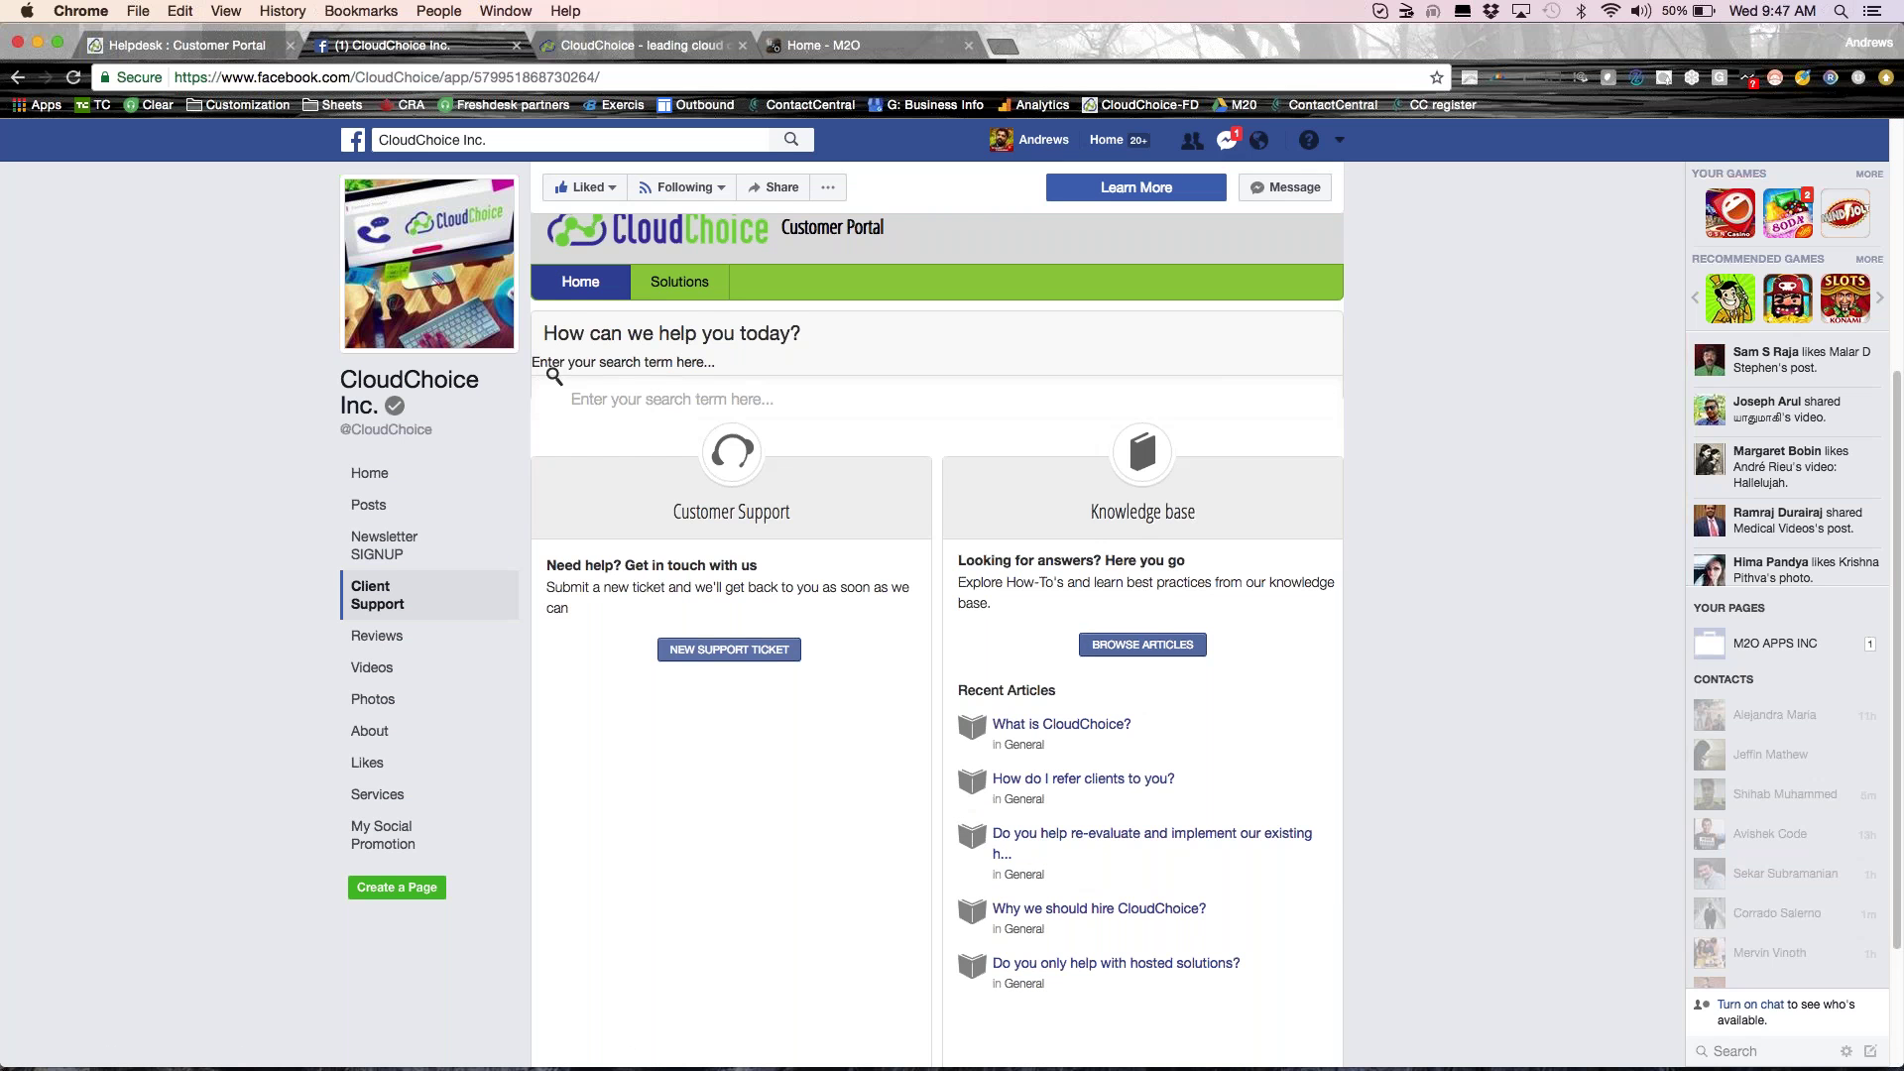
scroll(1144, 714, up, 1)
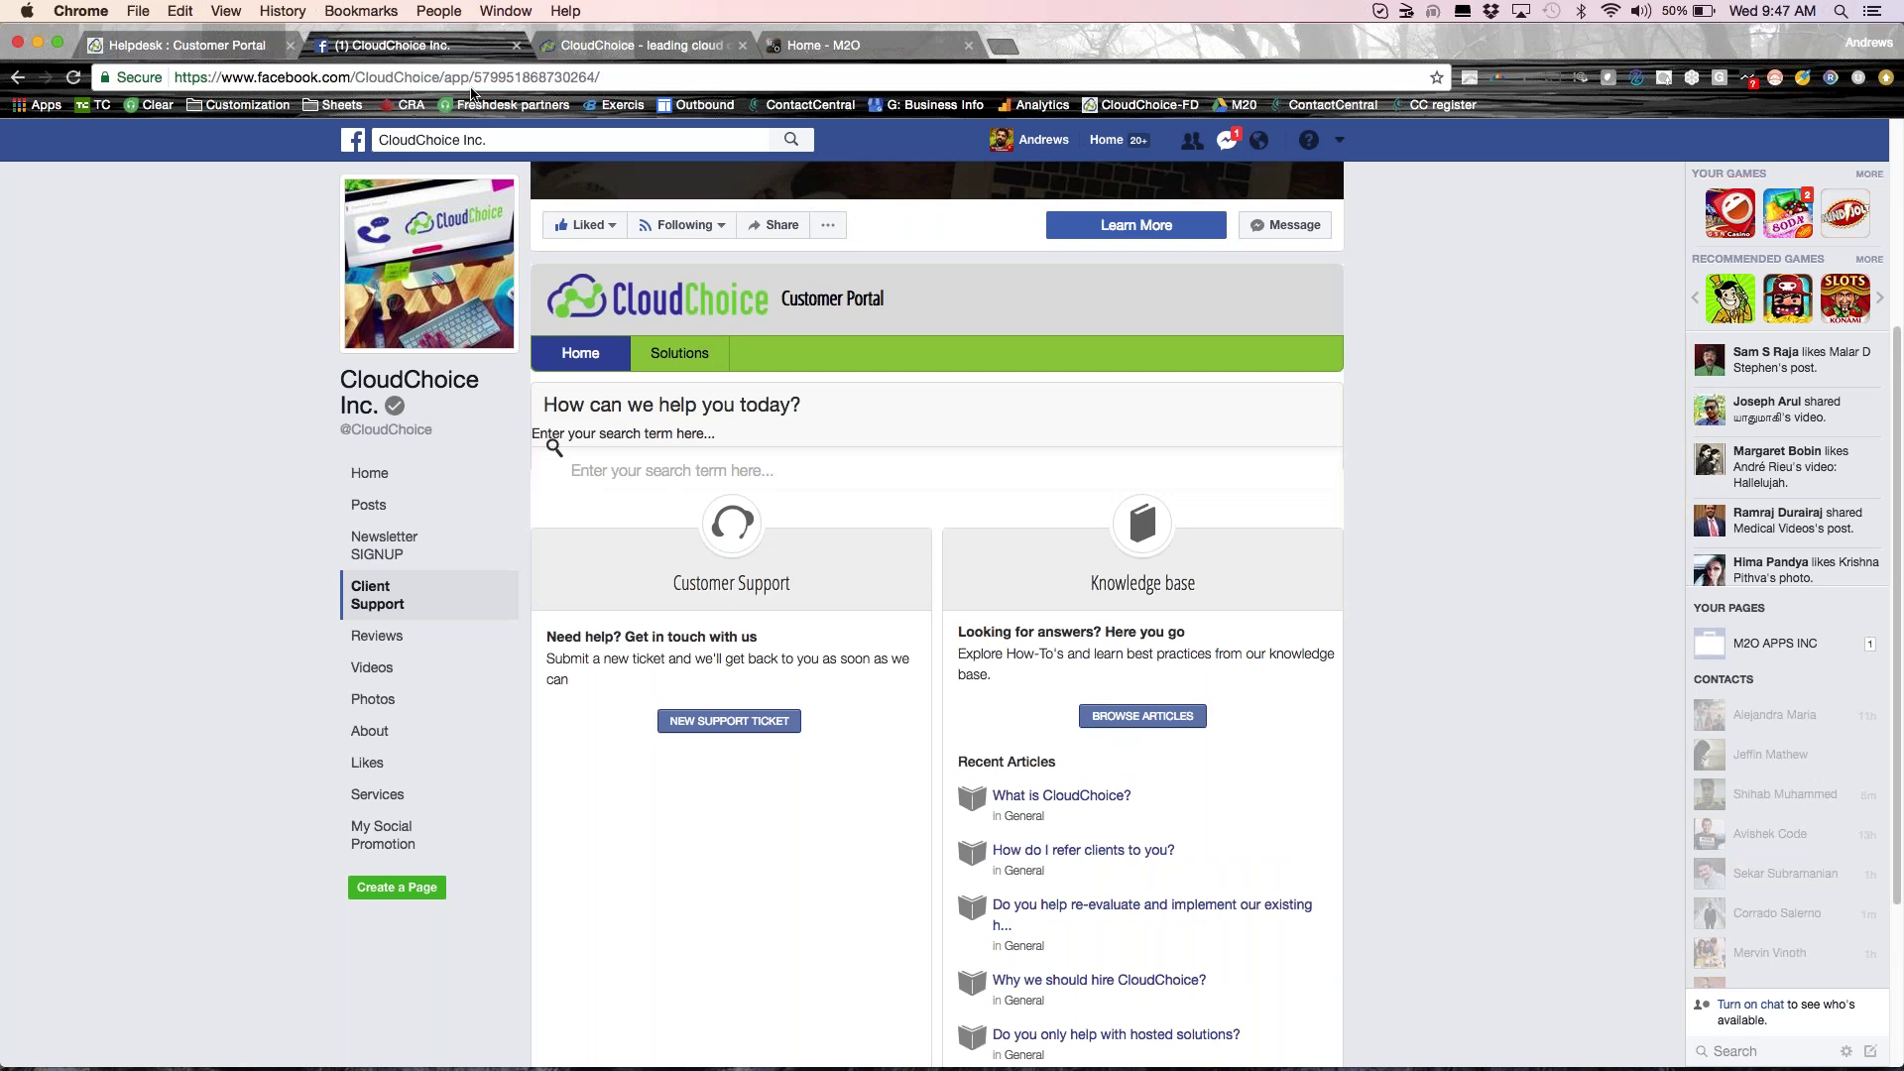
Return to the Helpdesk : Customer Portal tab and bring up the Admin settings overview.
click(472, 81)
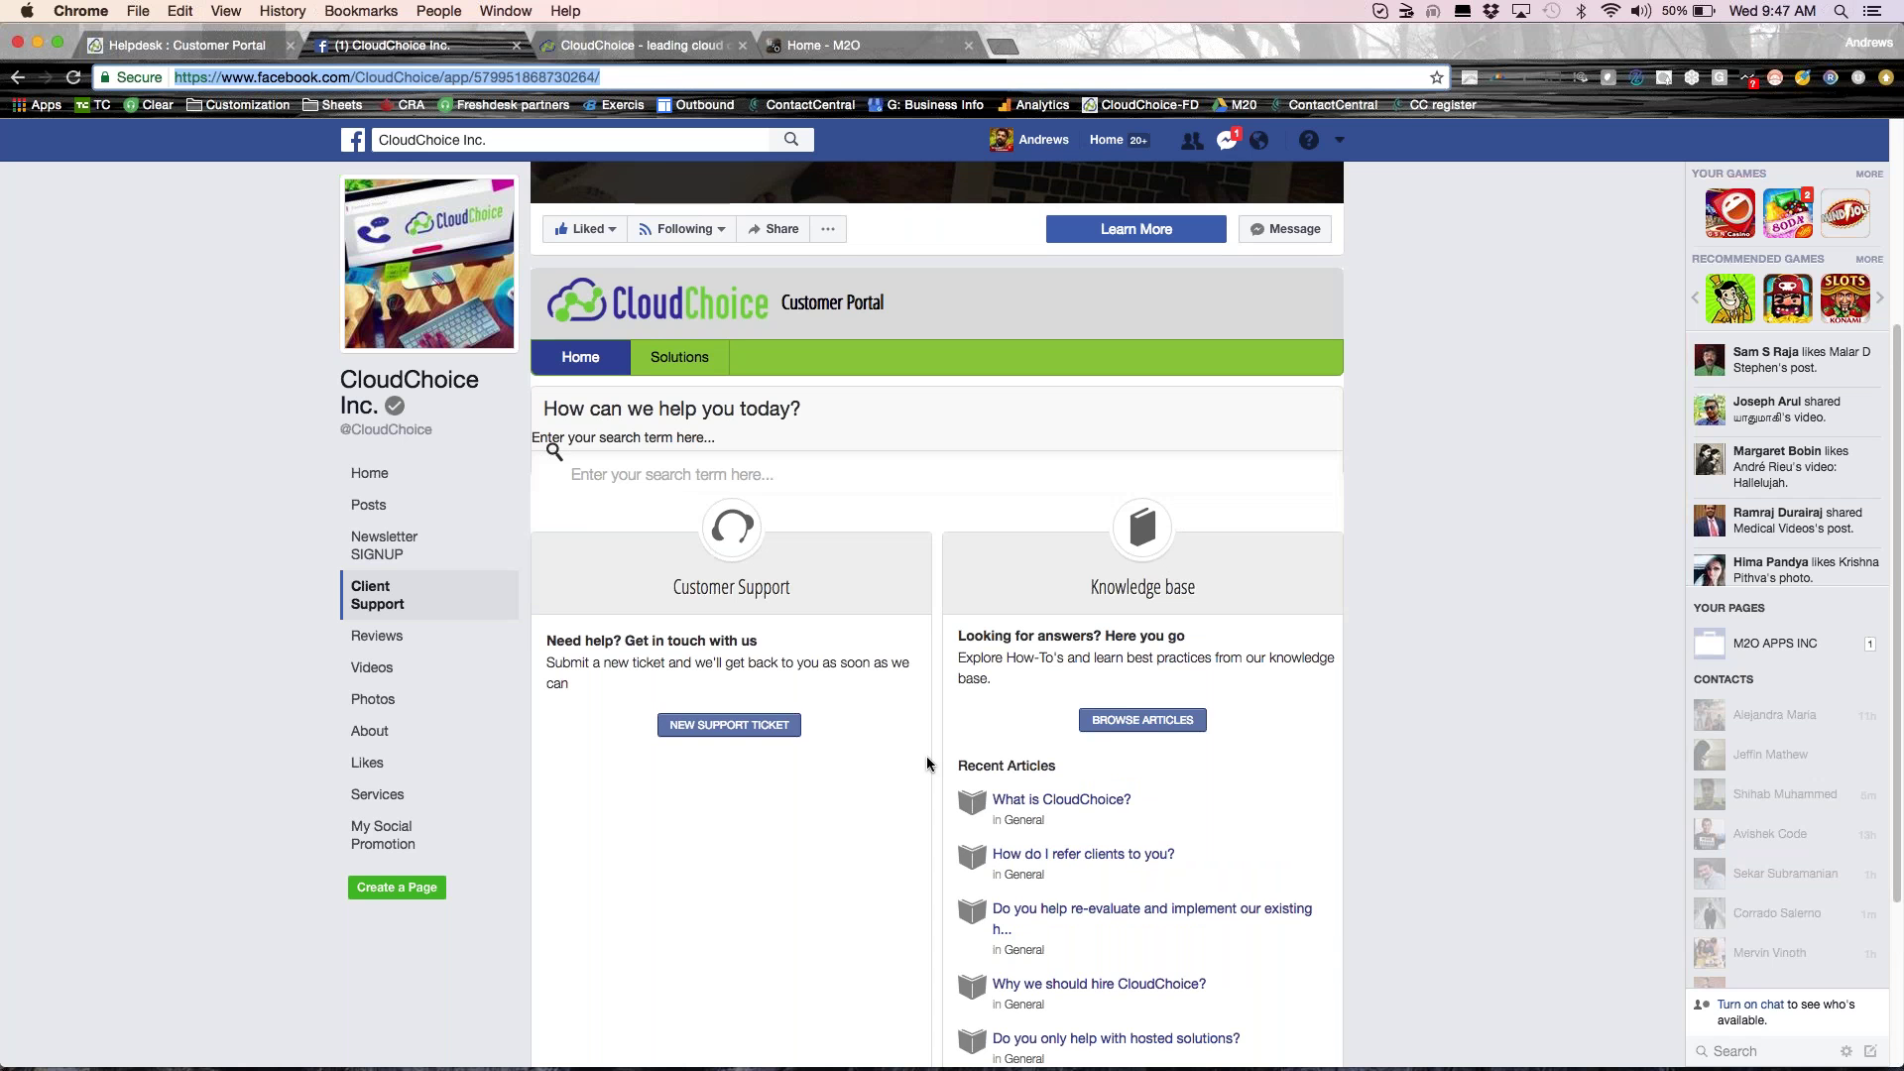
scroll(928, 759, up, 1)
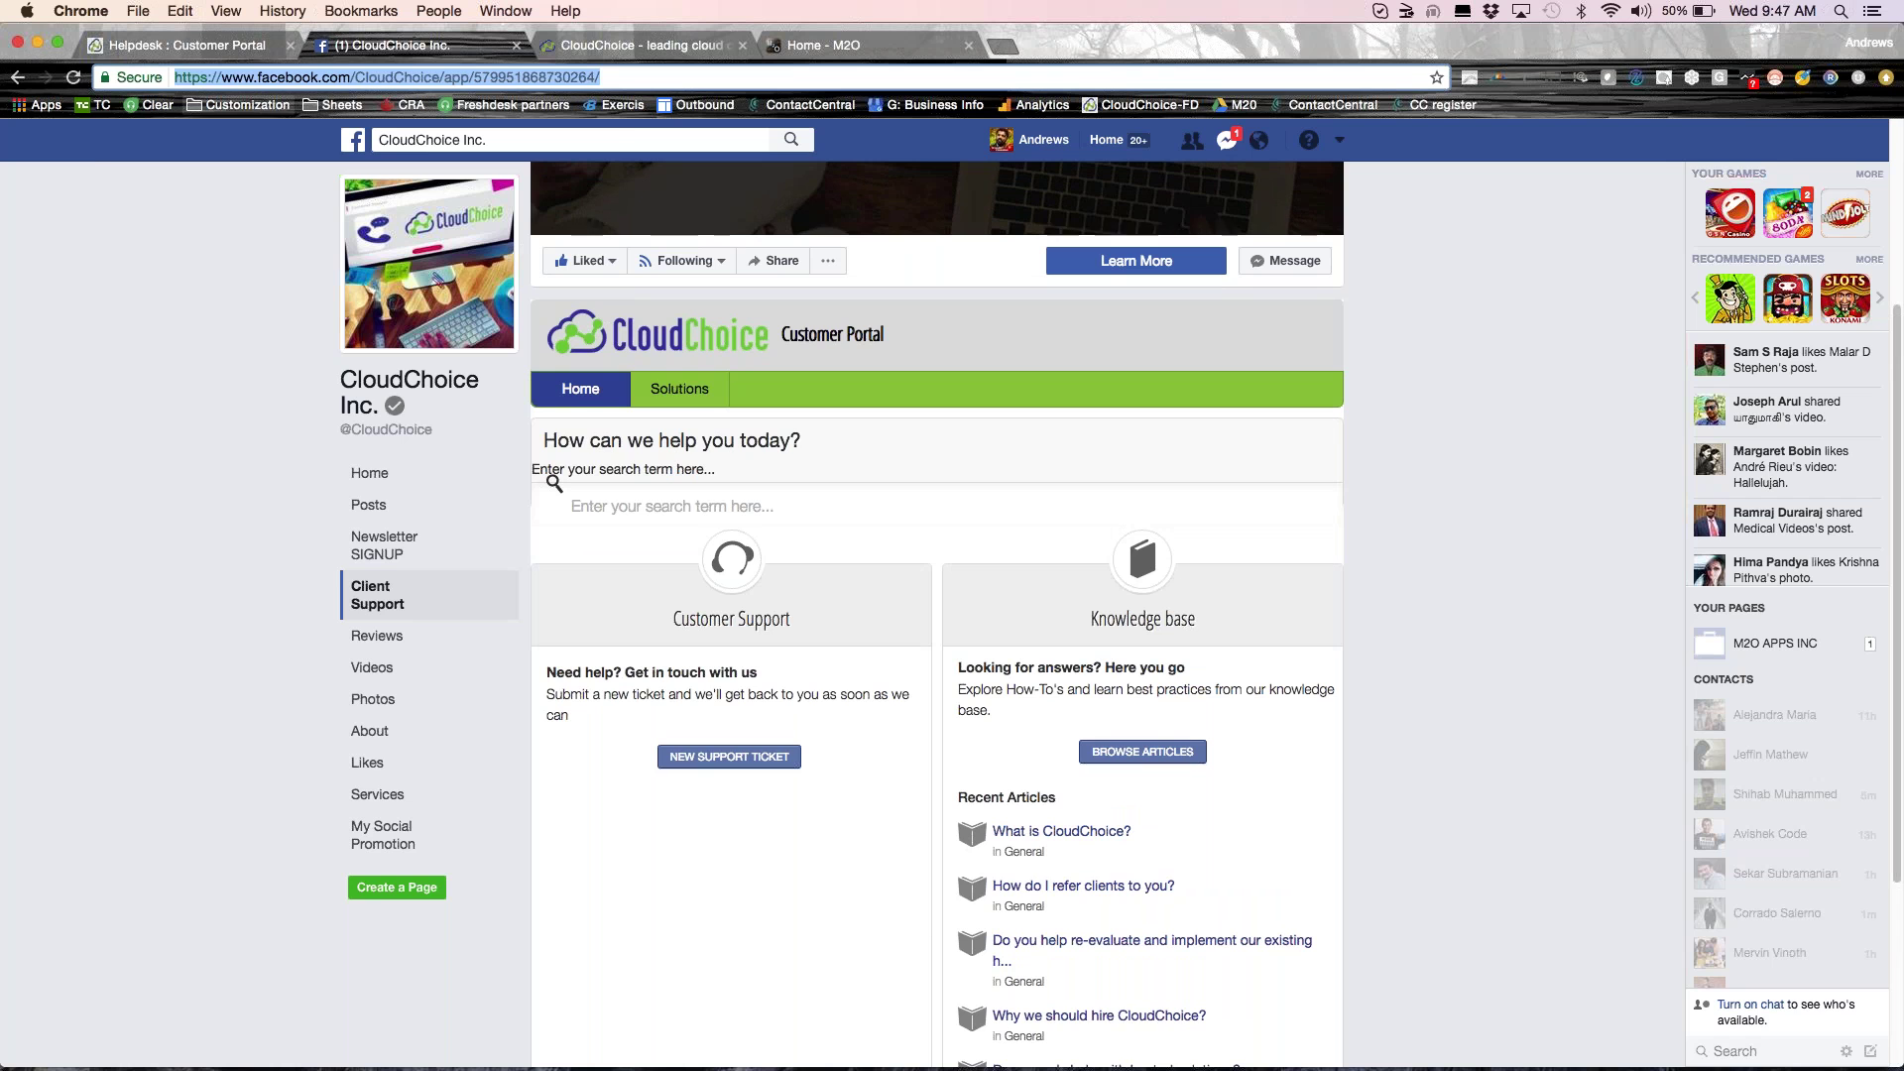
click(186, 45)
click(685, 195)
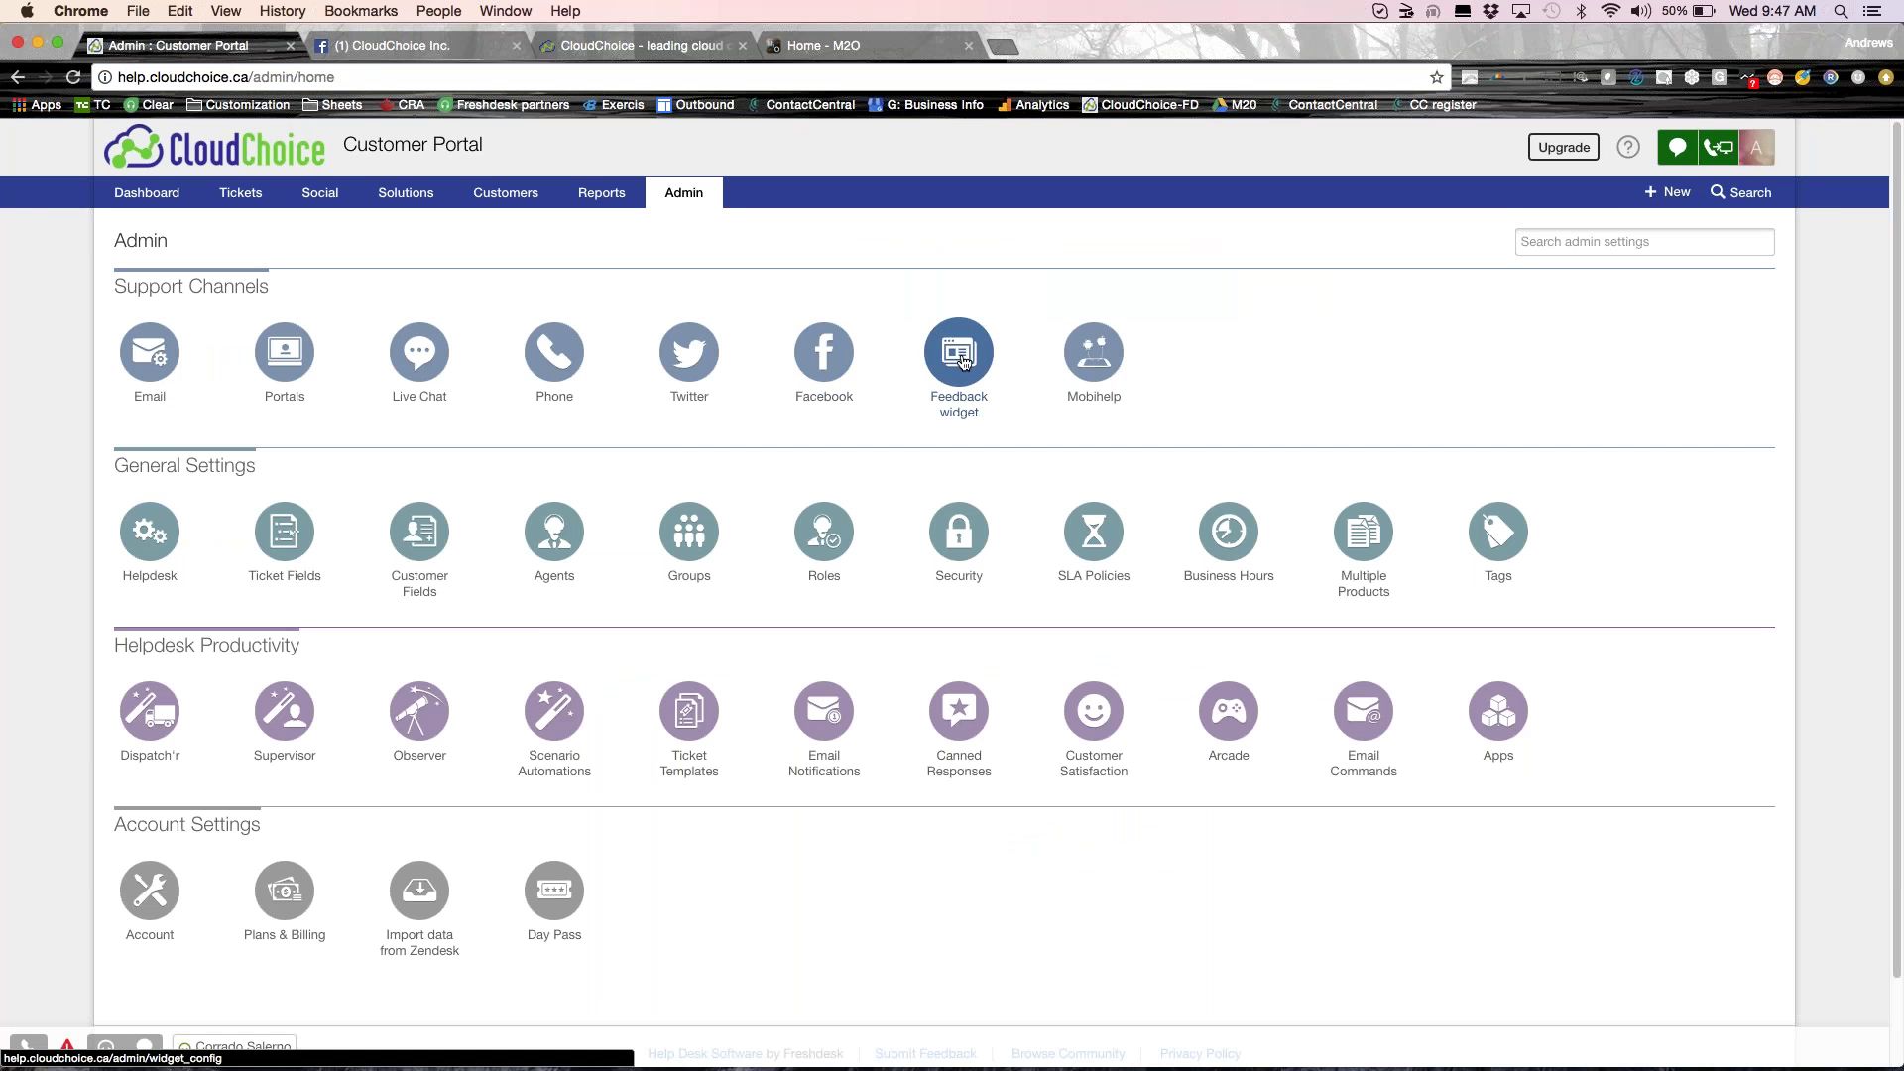
click(969, 366)
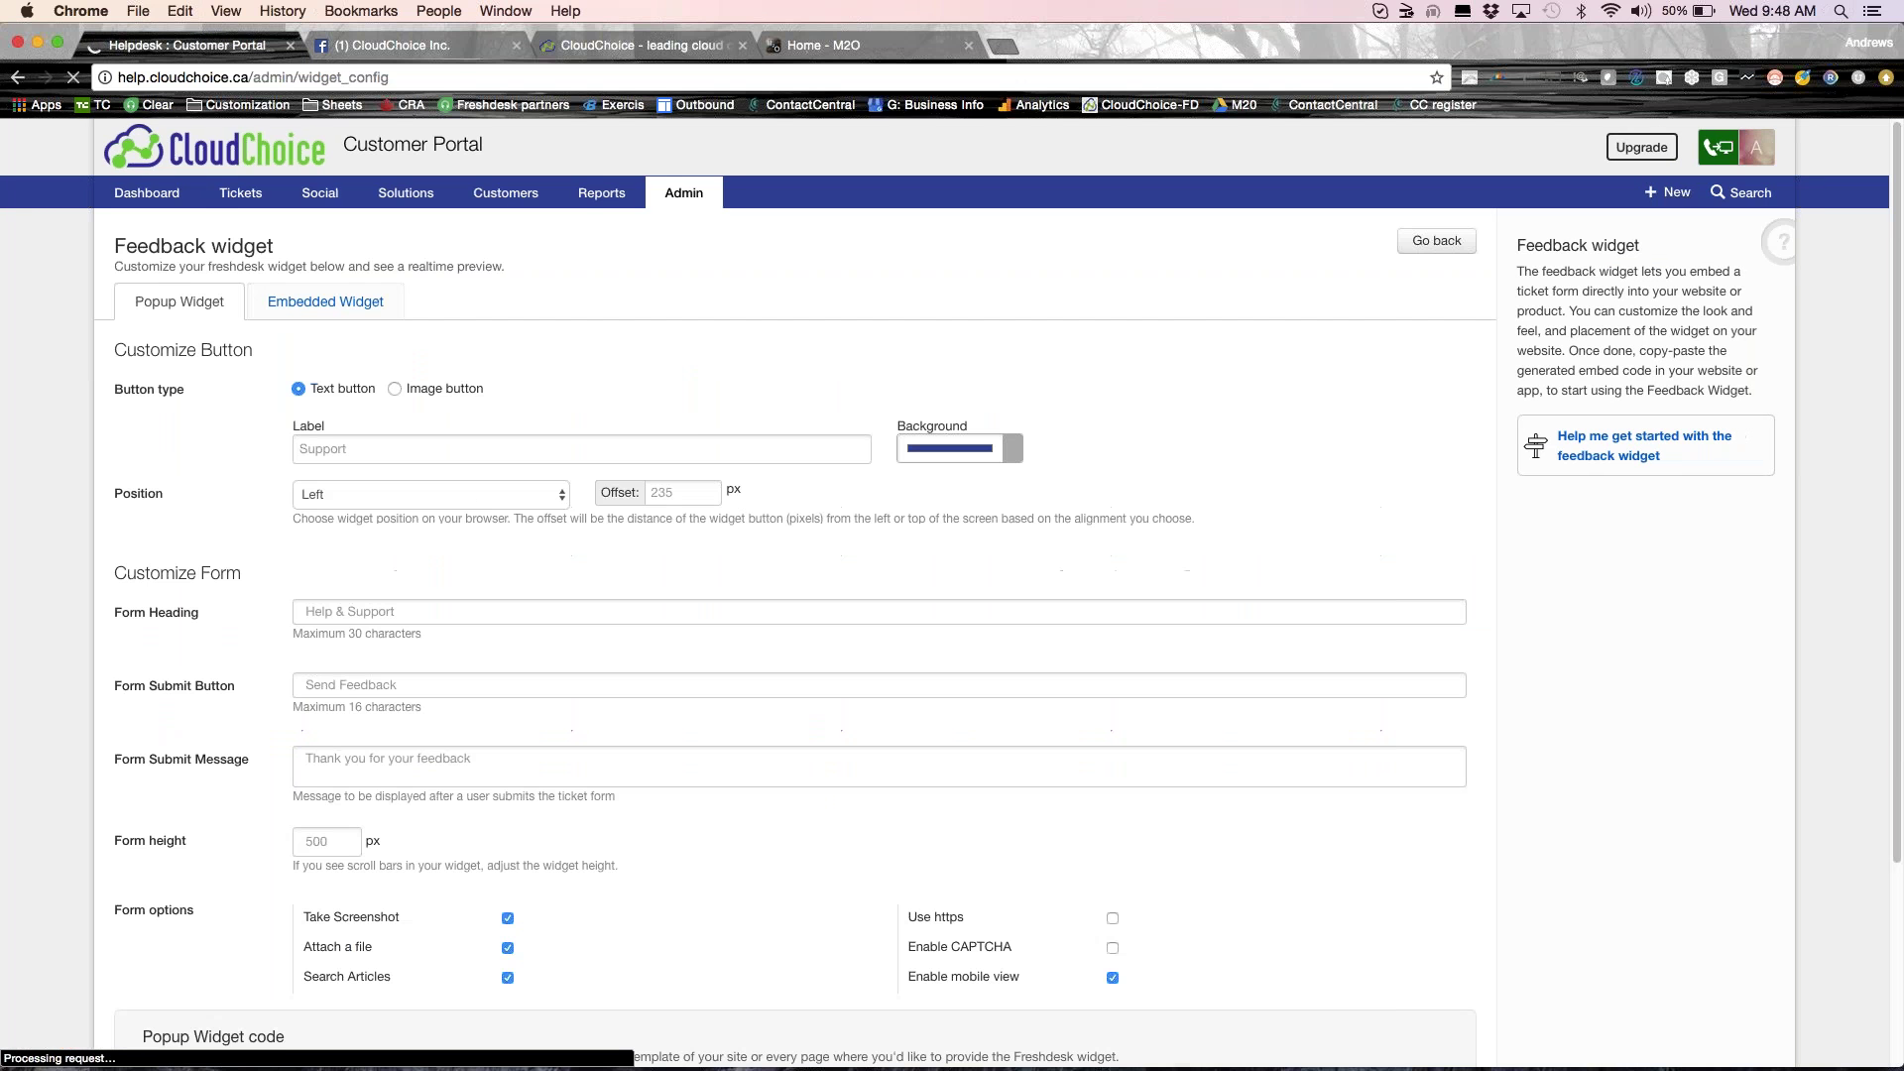
click(303, 302)
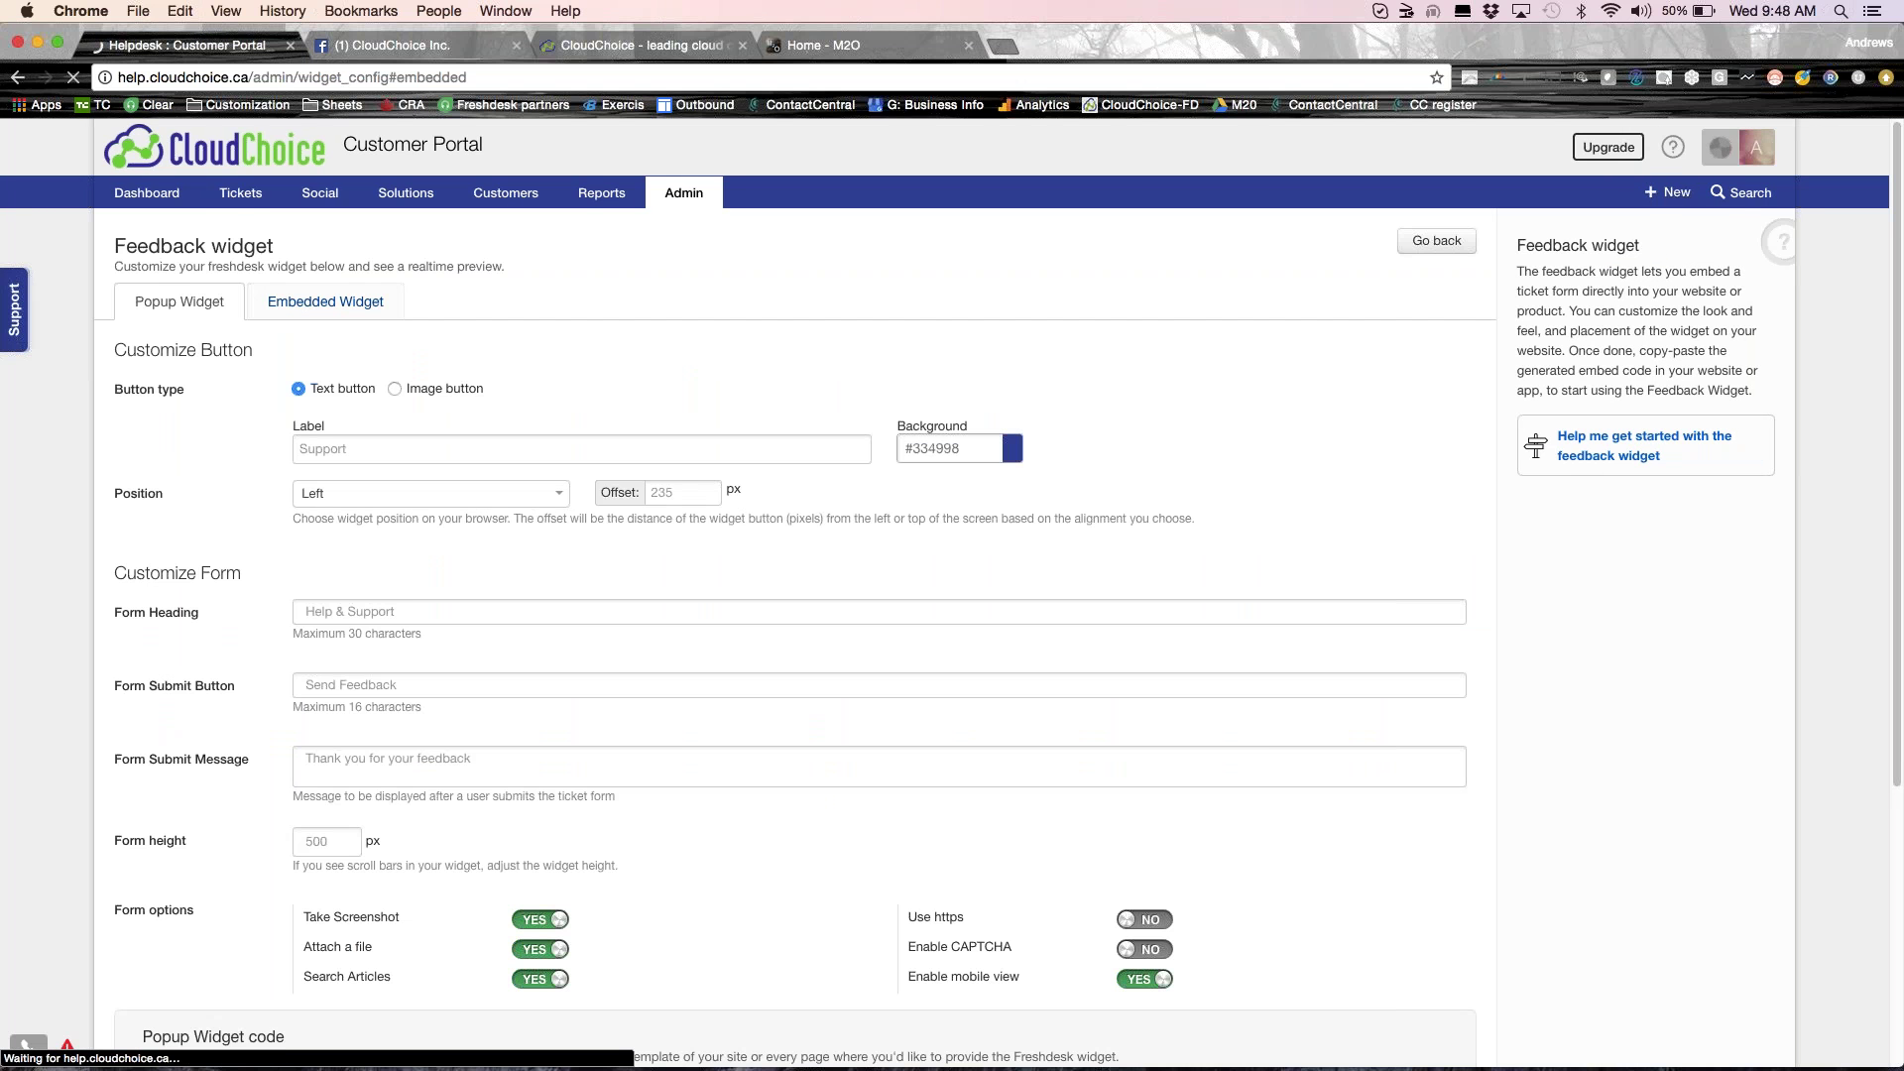
click(149, 169)
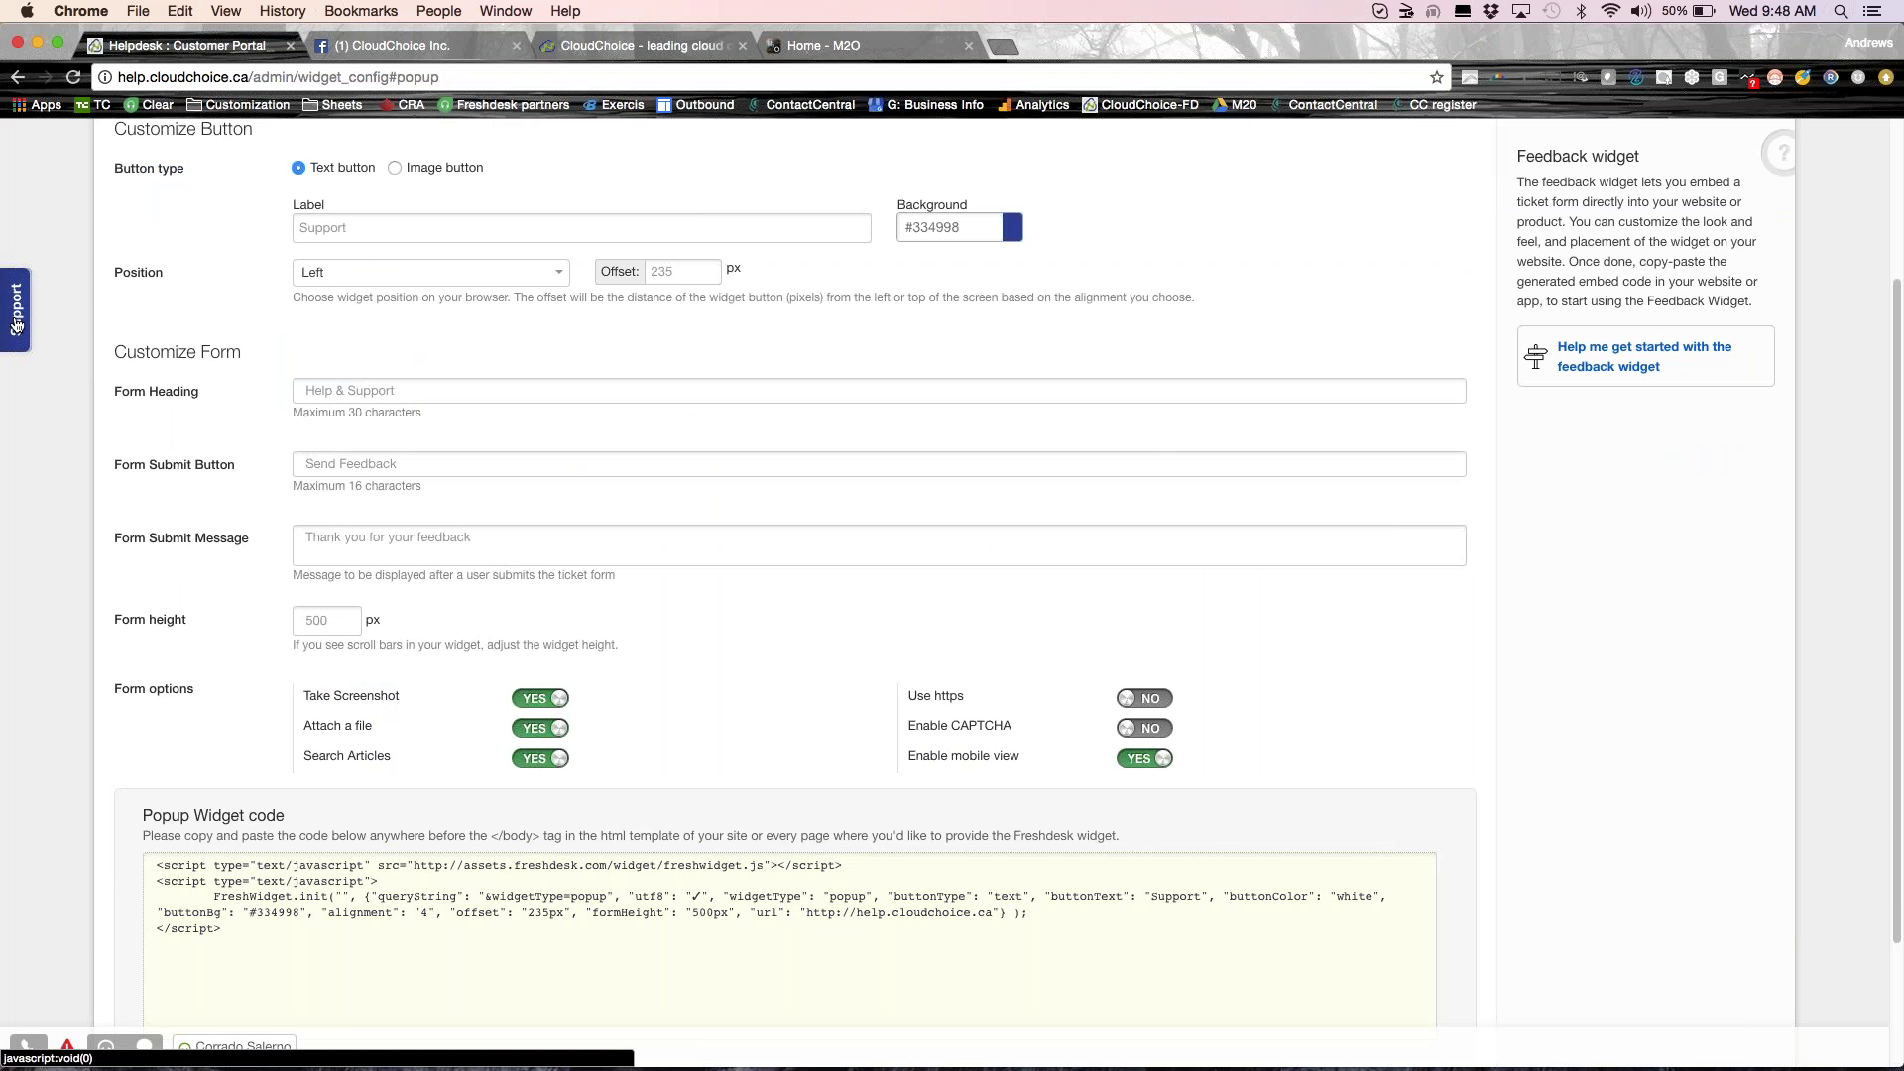
click(16, 326)
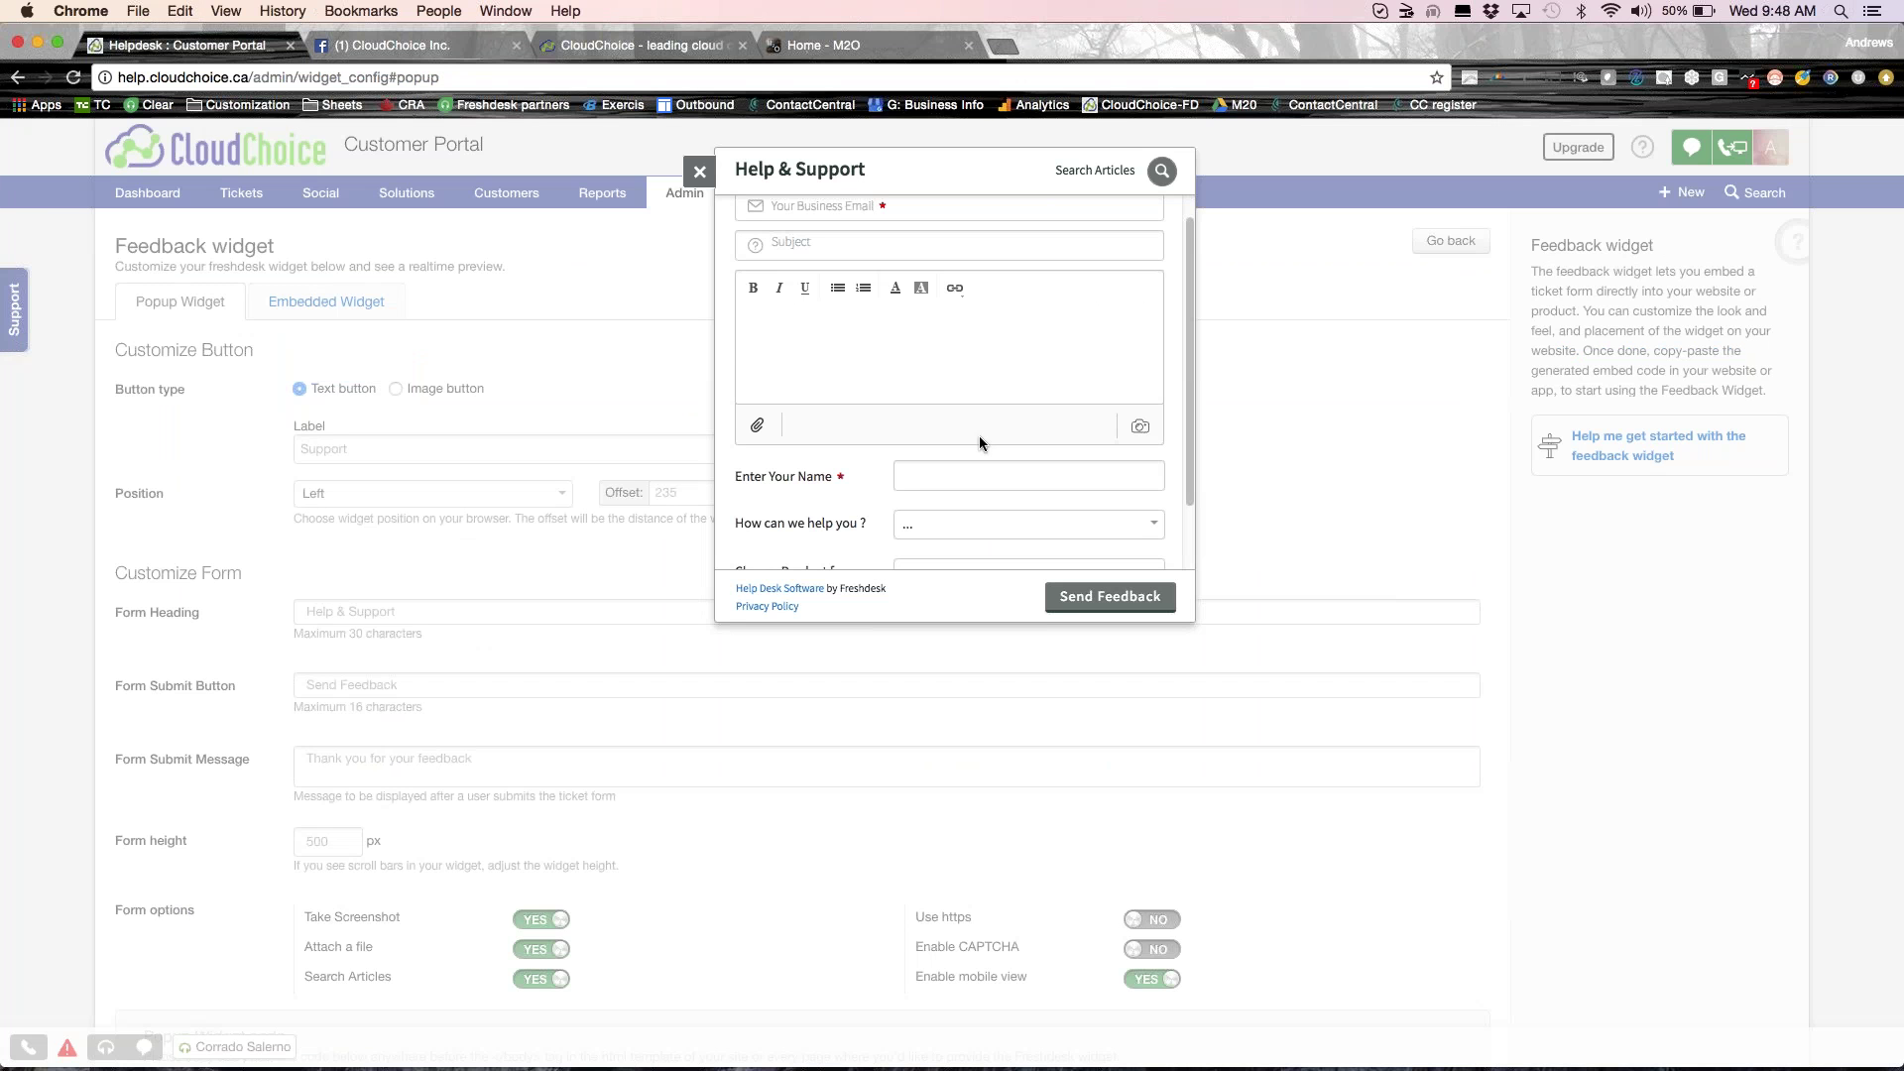
scroll(979, 437, down, 3)
scroll(956, 382, up, 3)
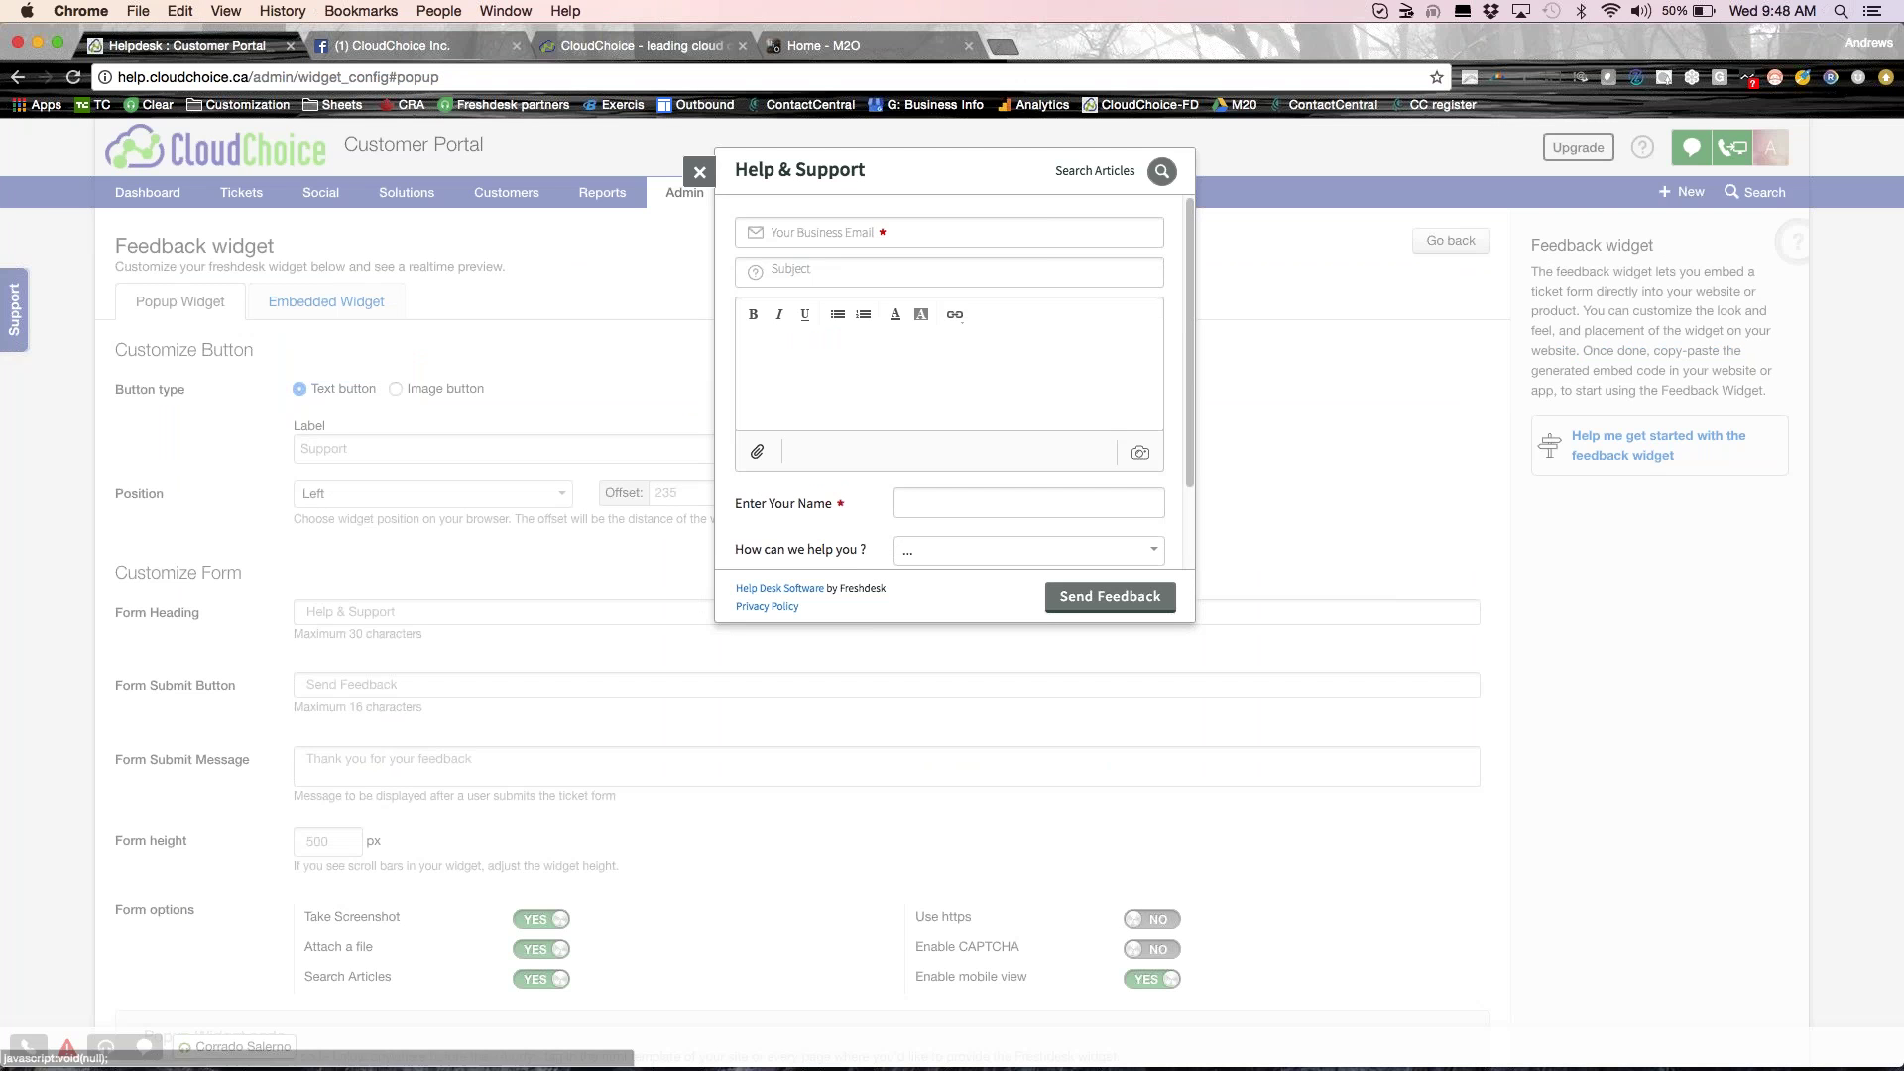
click(711, 175)
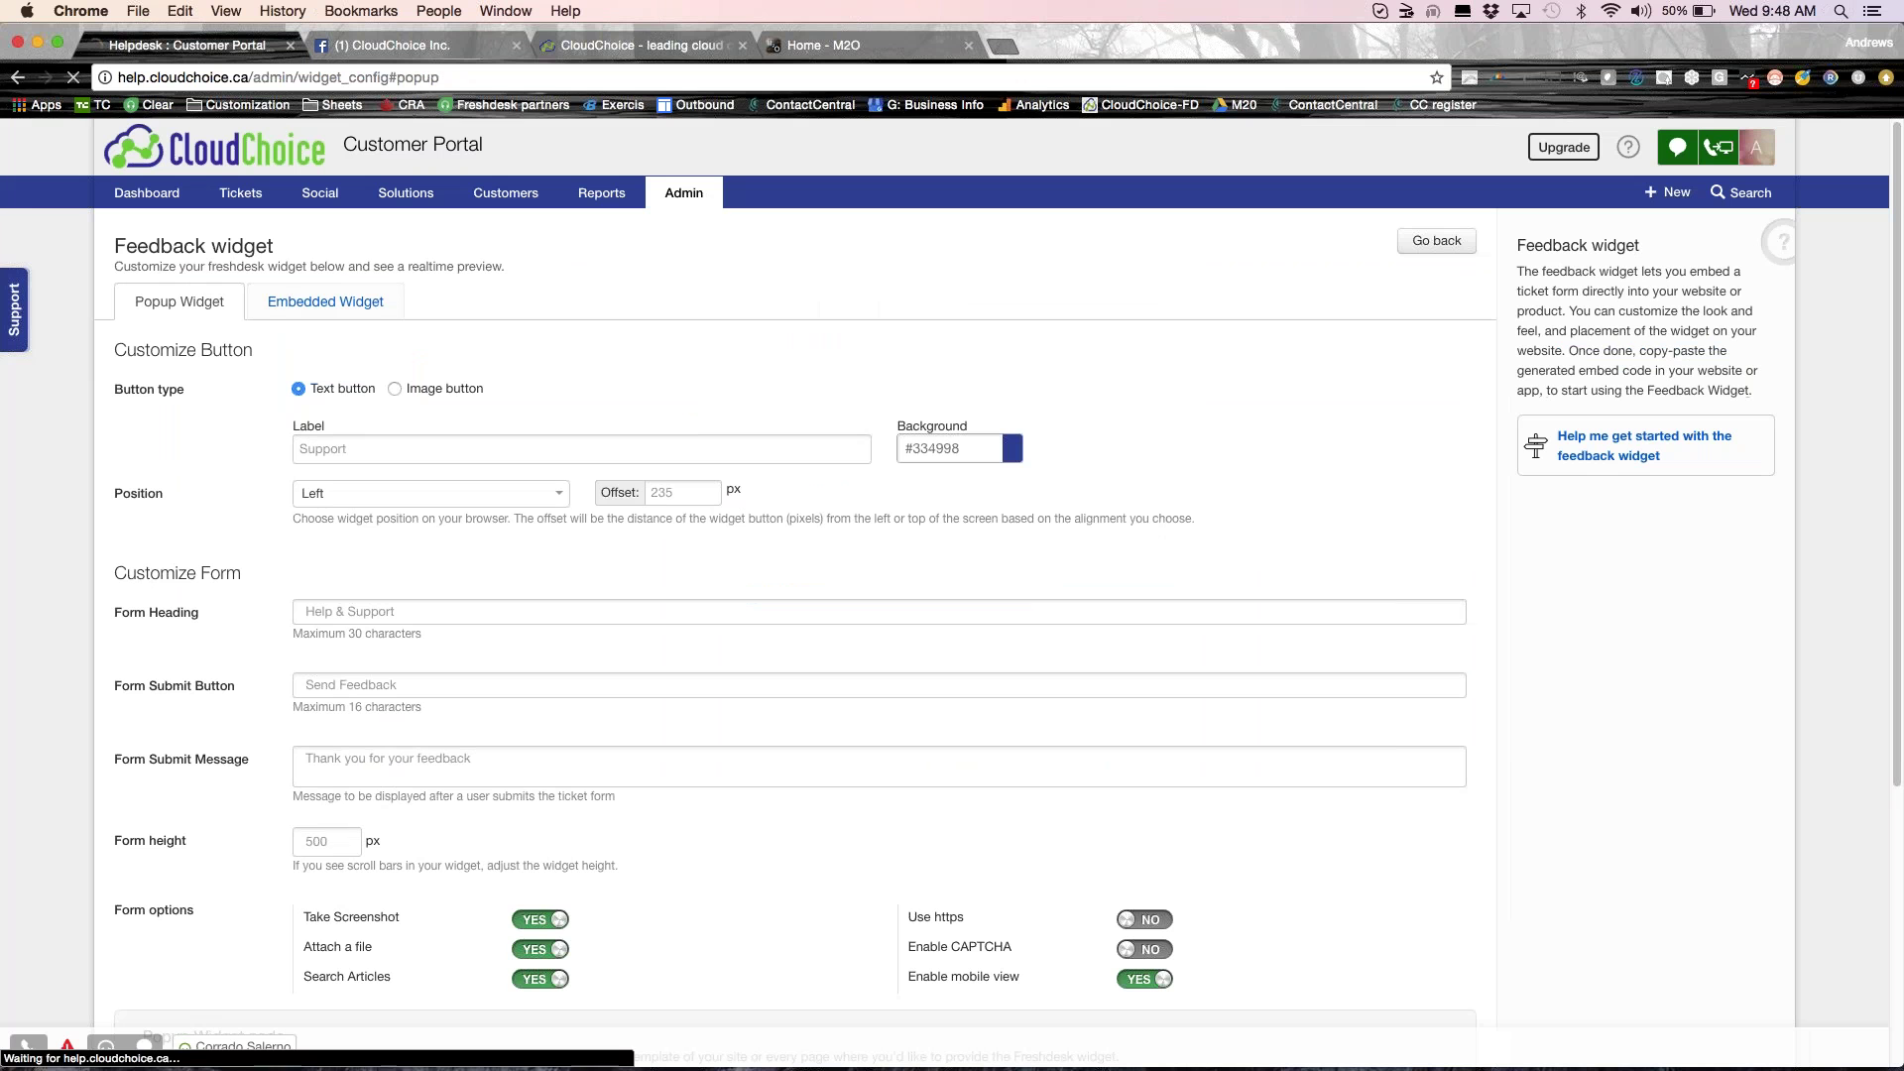
click(684, 199)
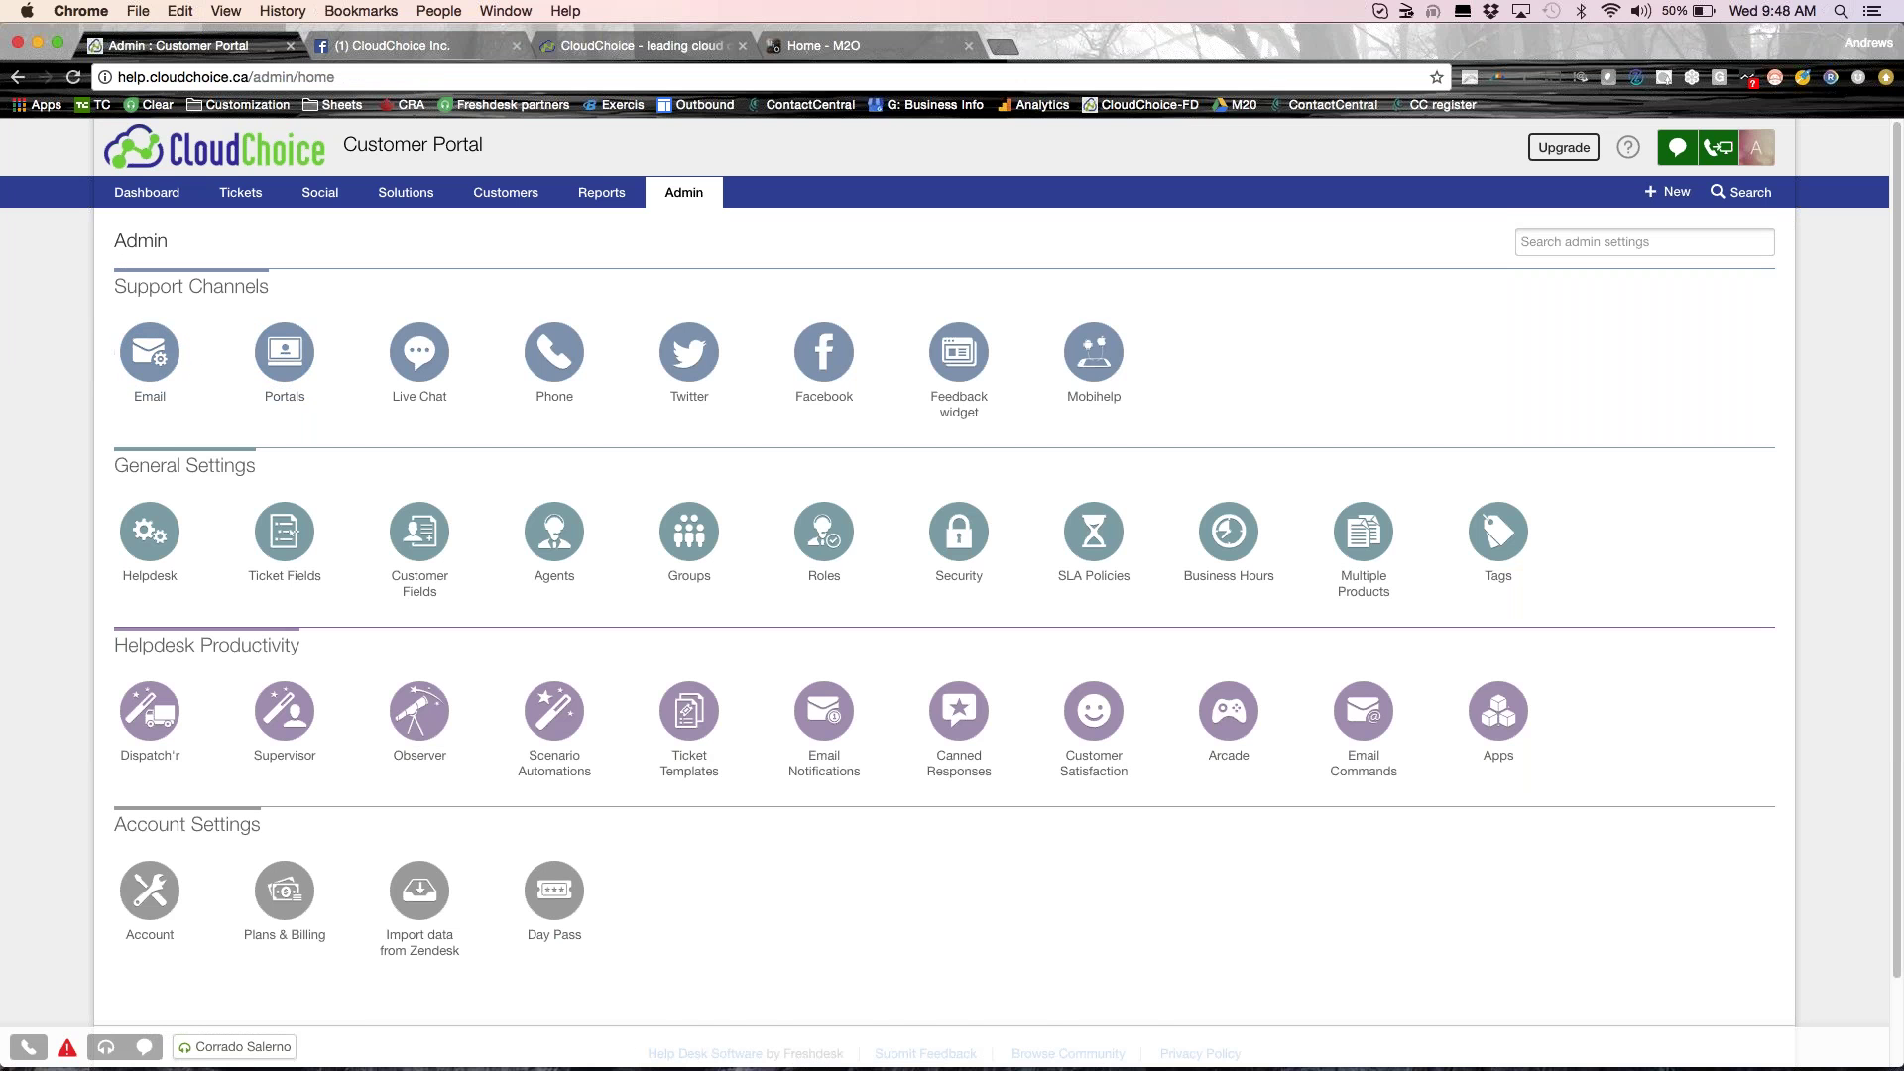
scroll(420, 495, down, 2)
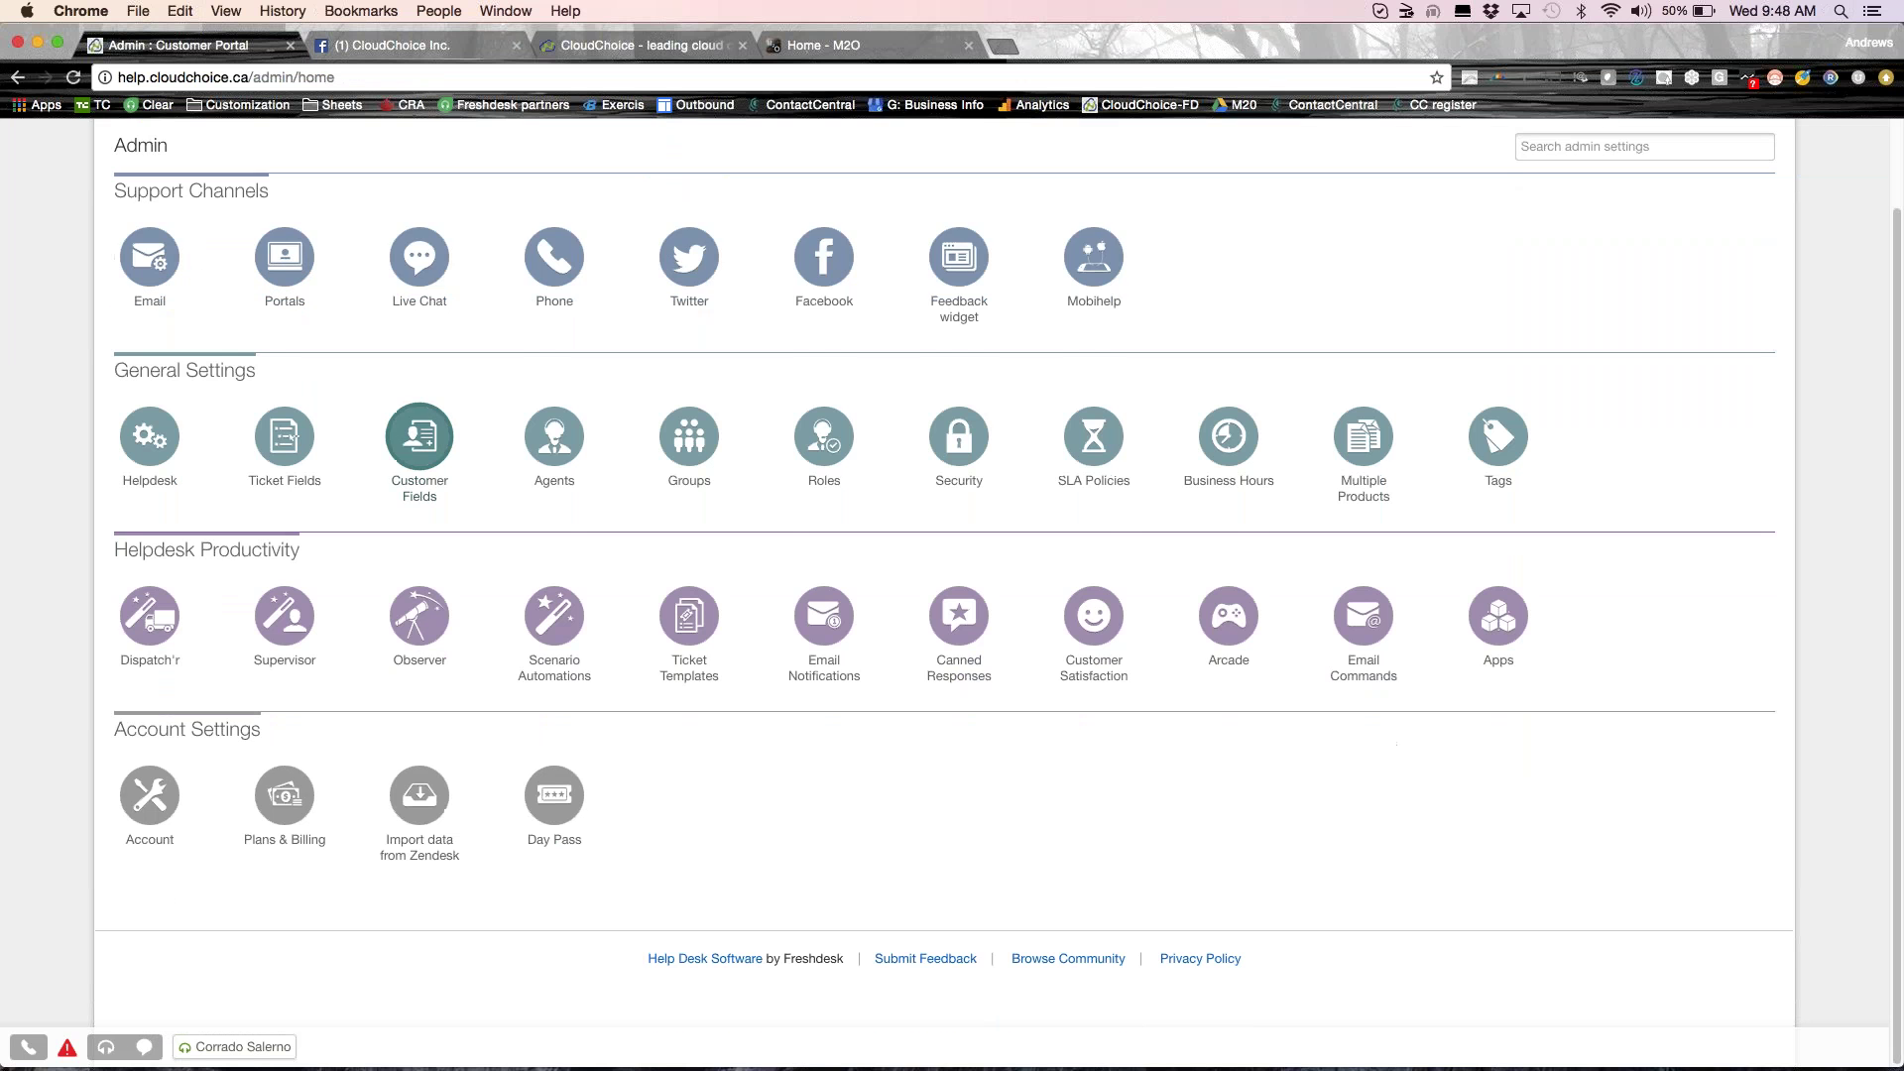
click(148, 646)
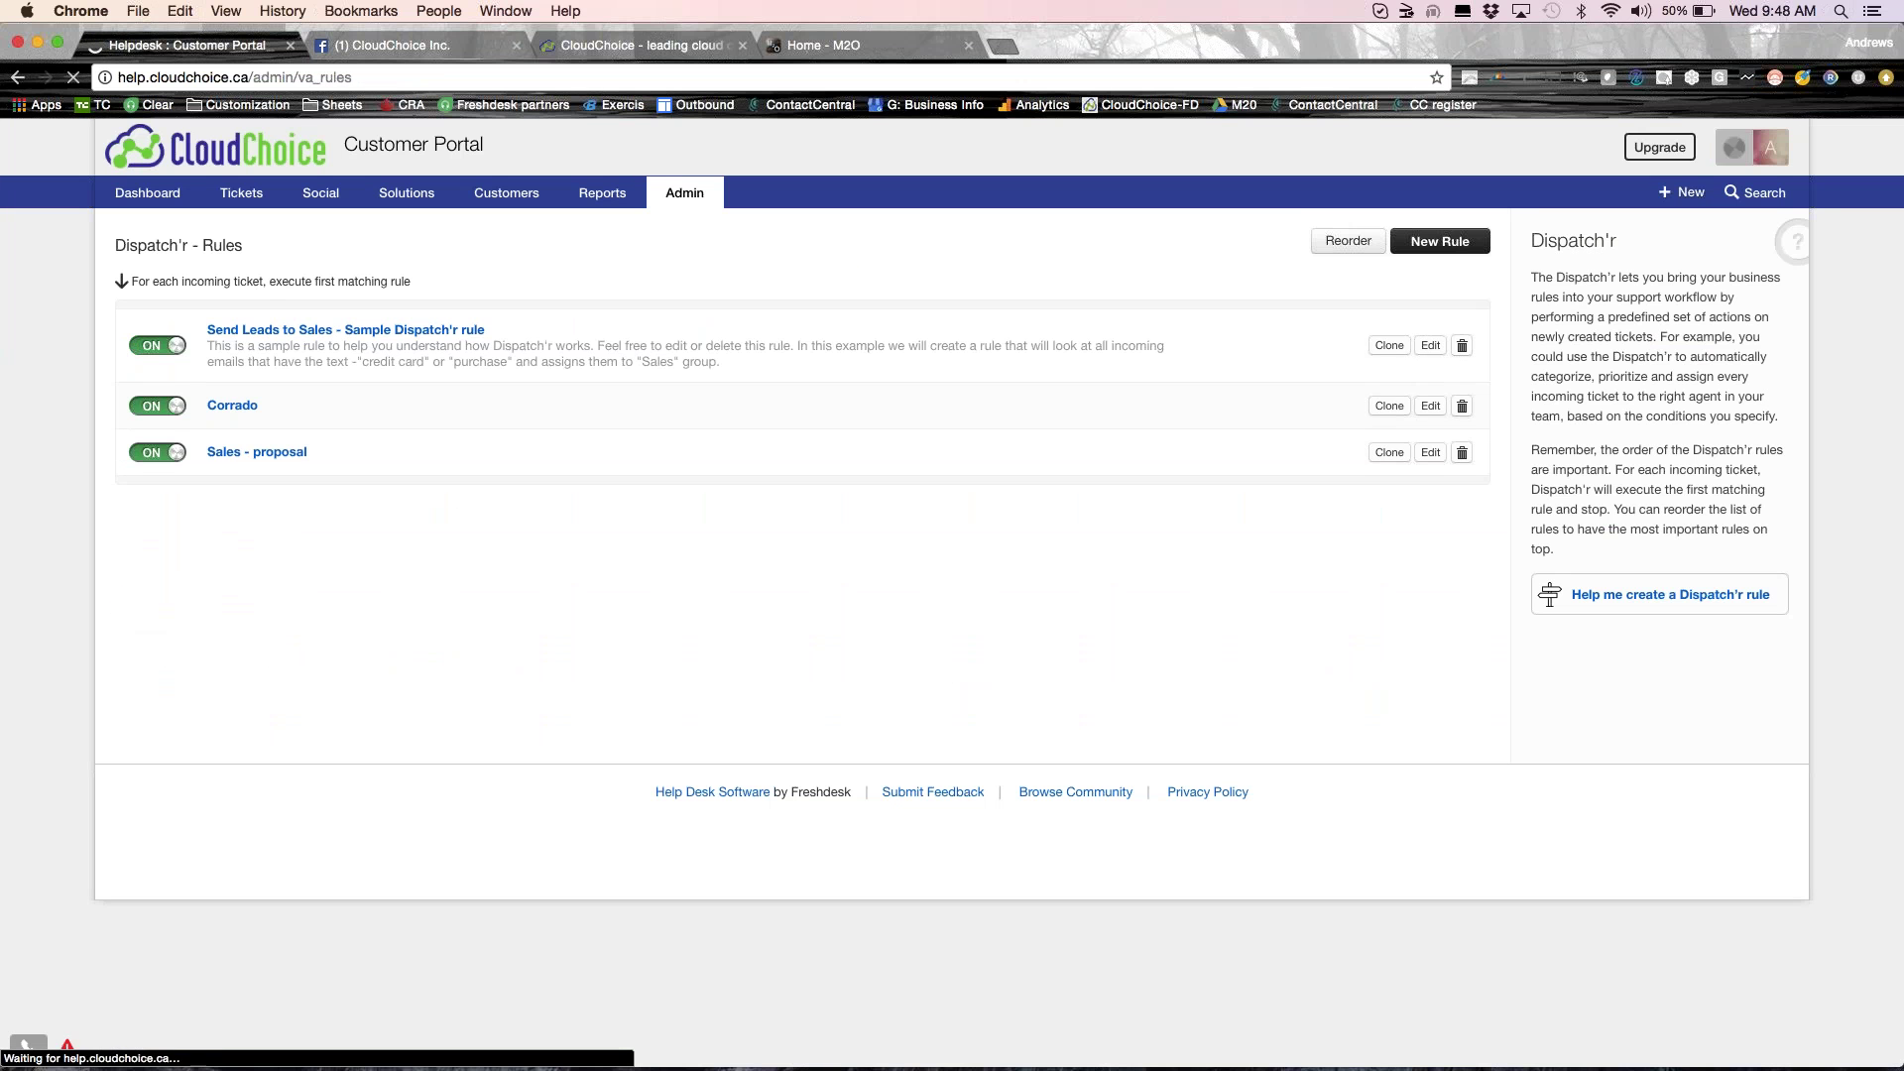
Add a Set Priority as High action to the agent-assignment Dispatch'r rule and save it.
click(1430, 407)
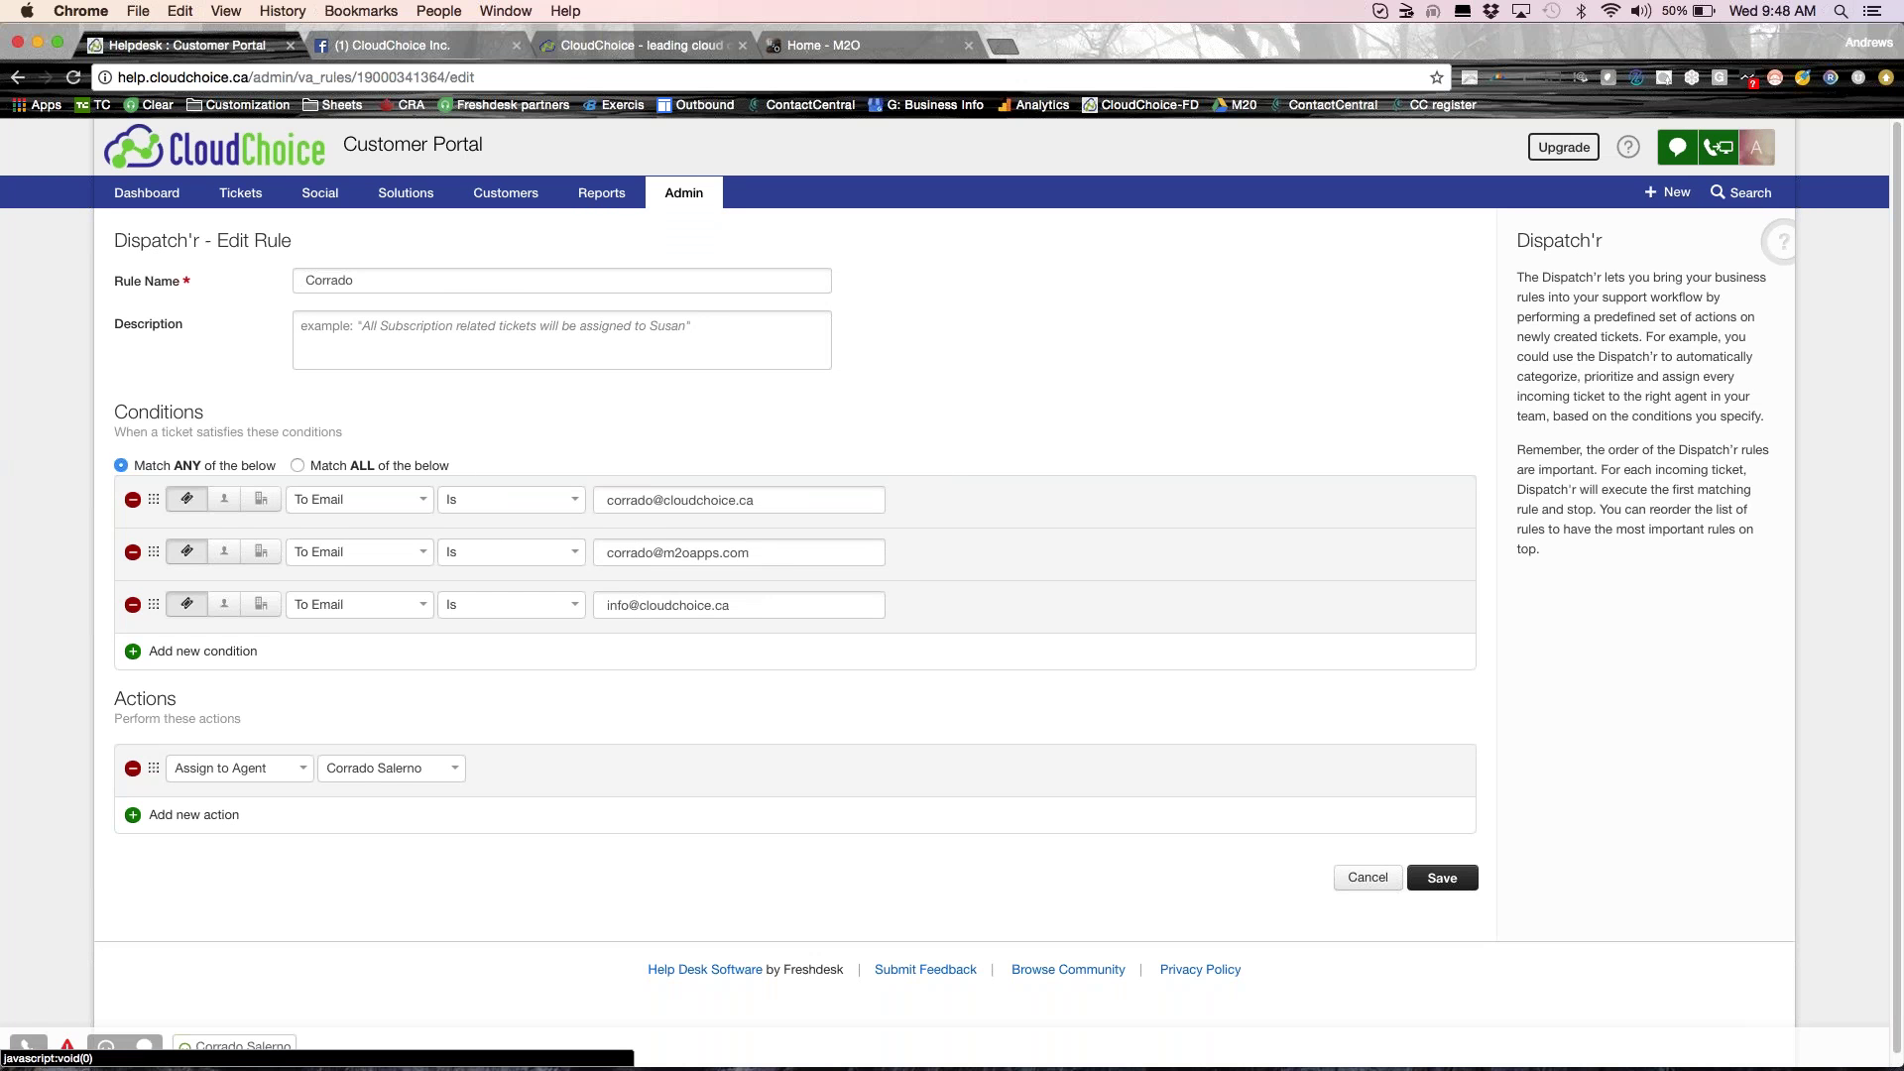
scroll(527, 612, down, 1)
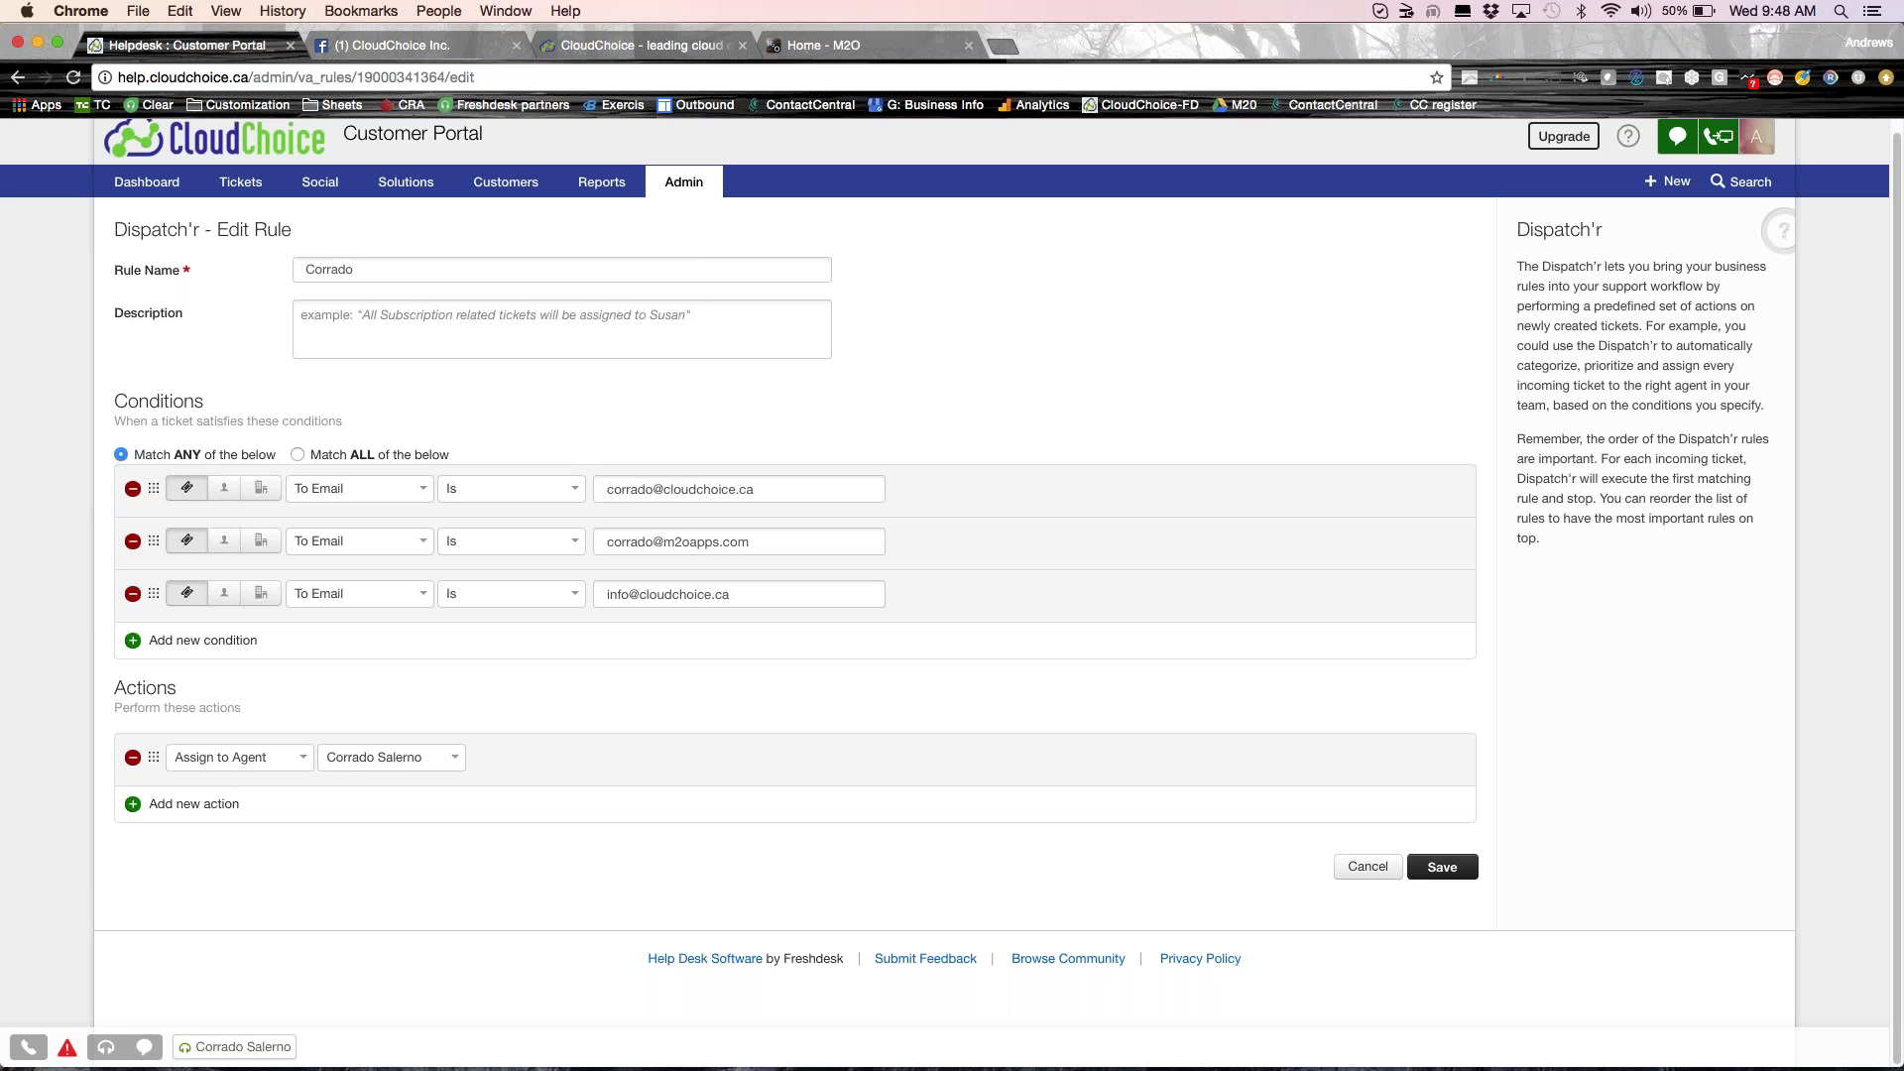
click(213, 806)
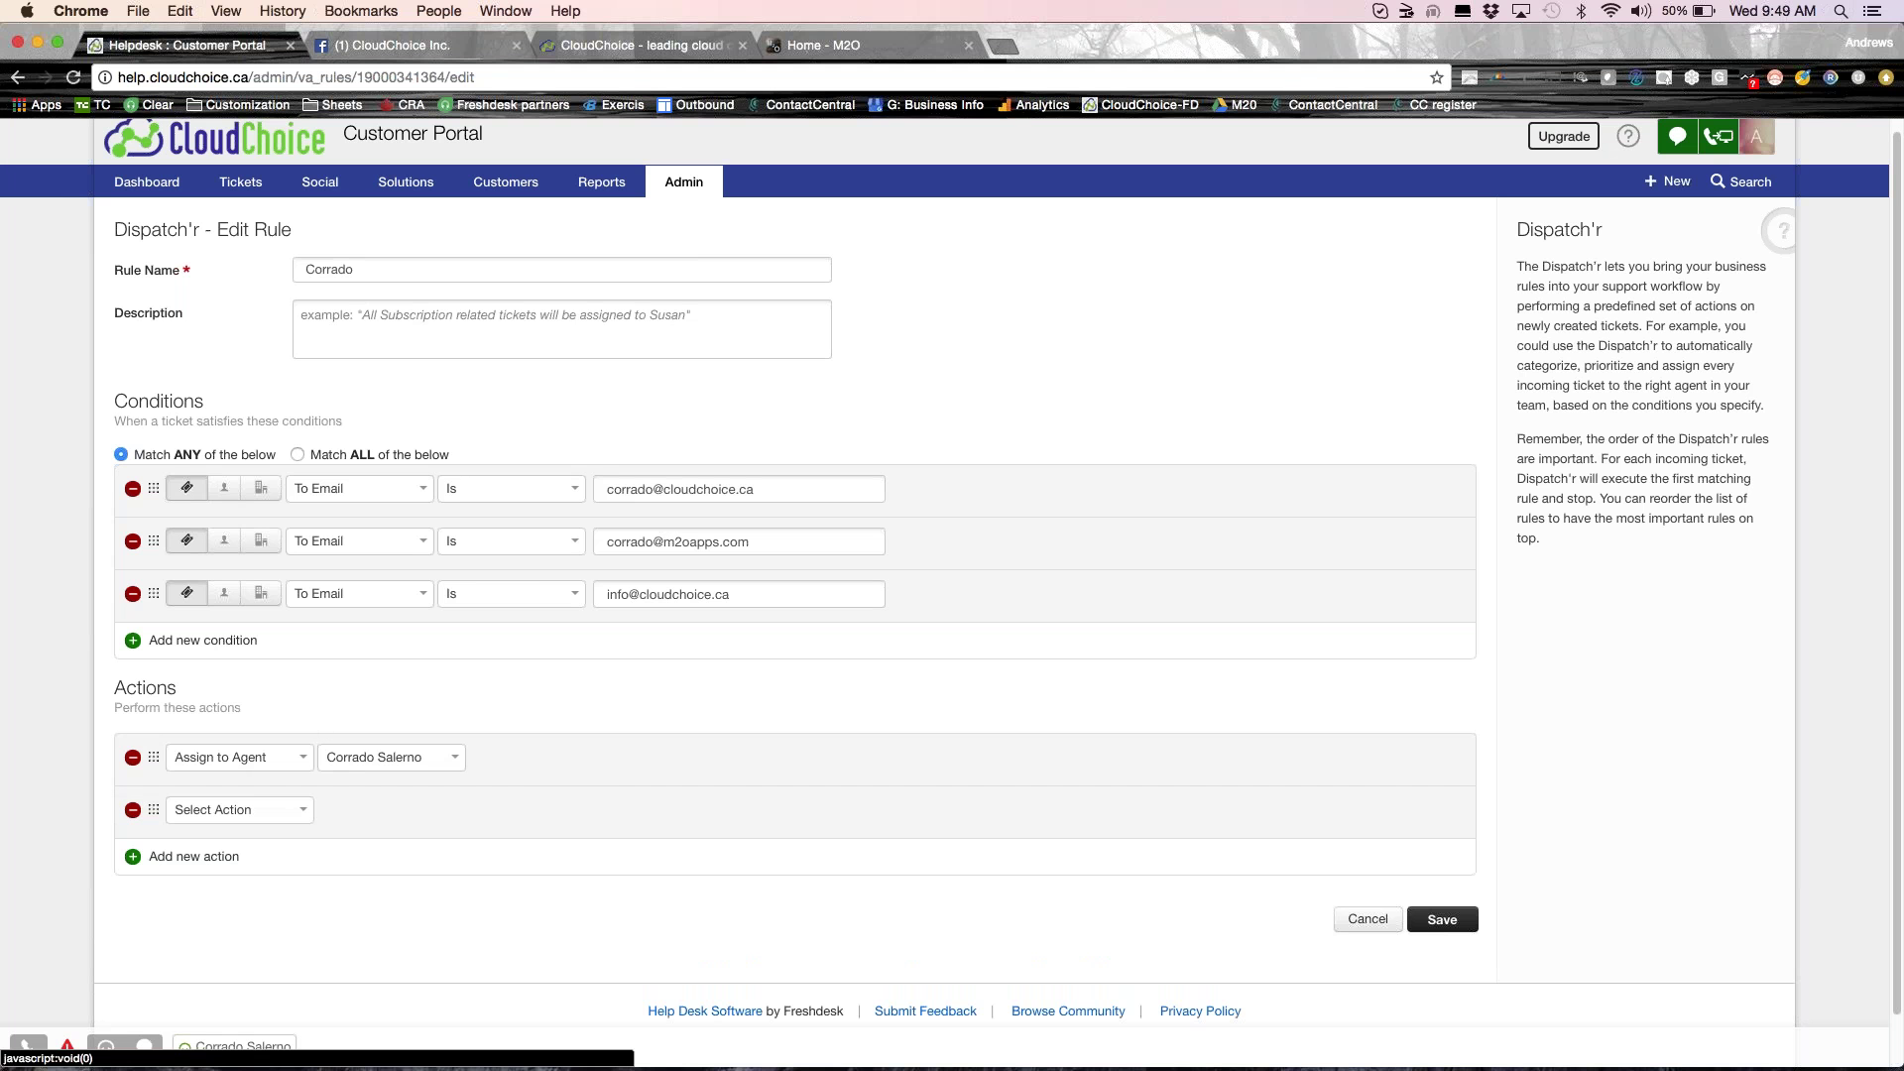
click(223, 810)
click(226, 901)
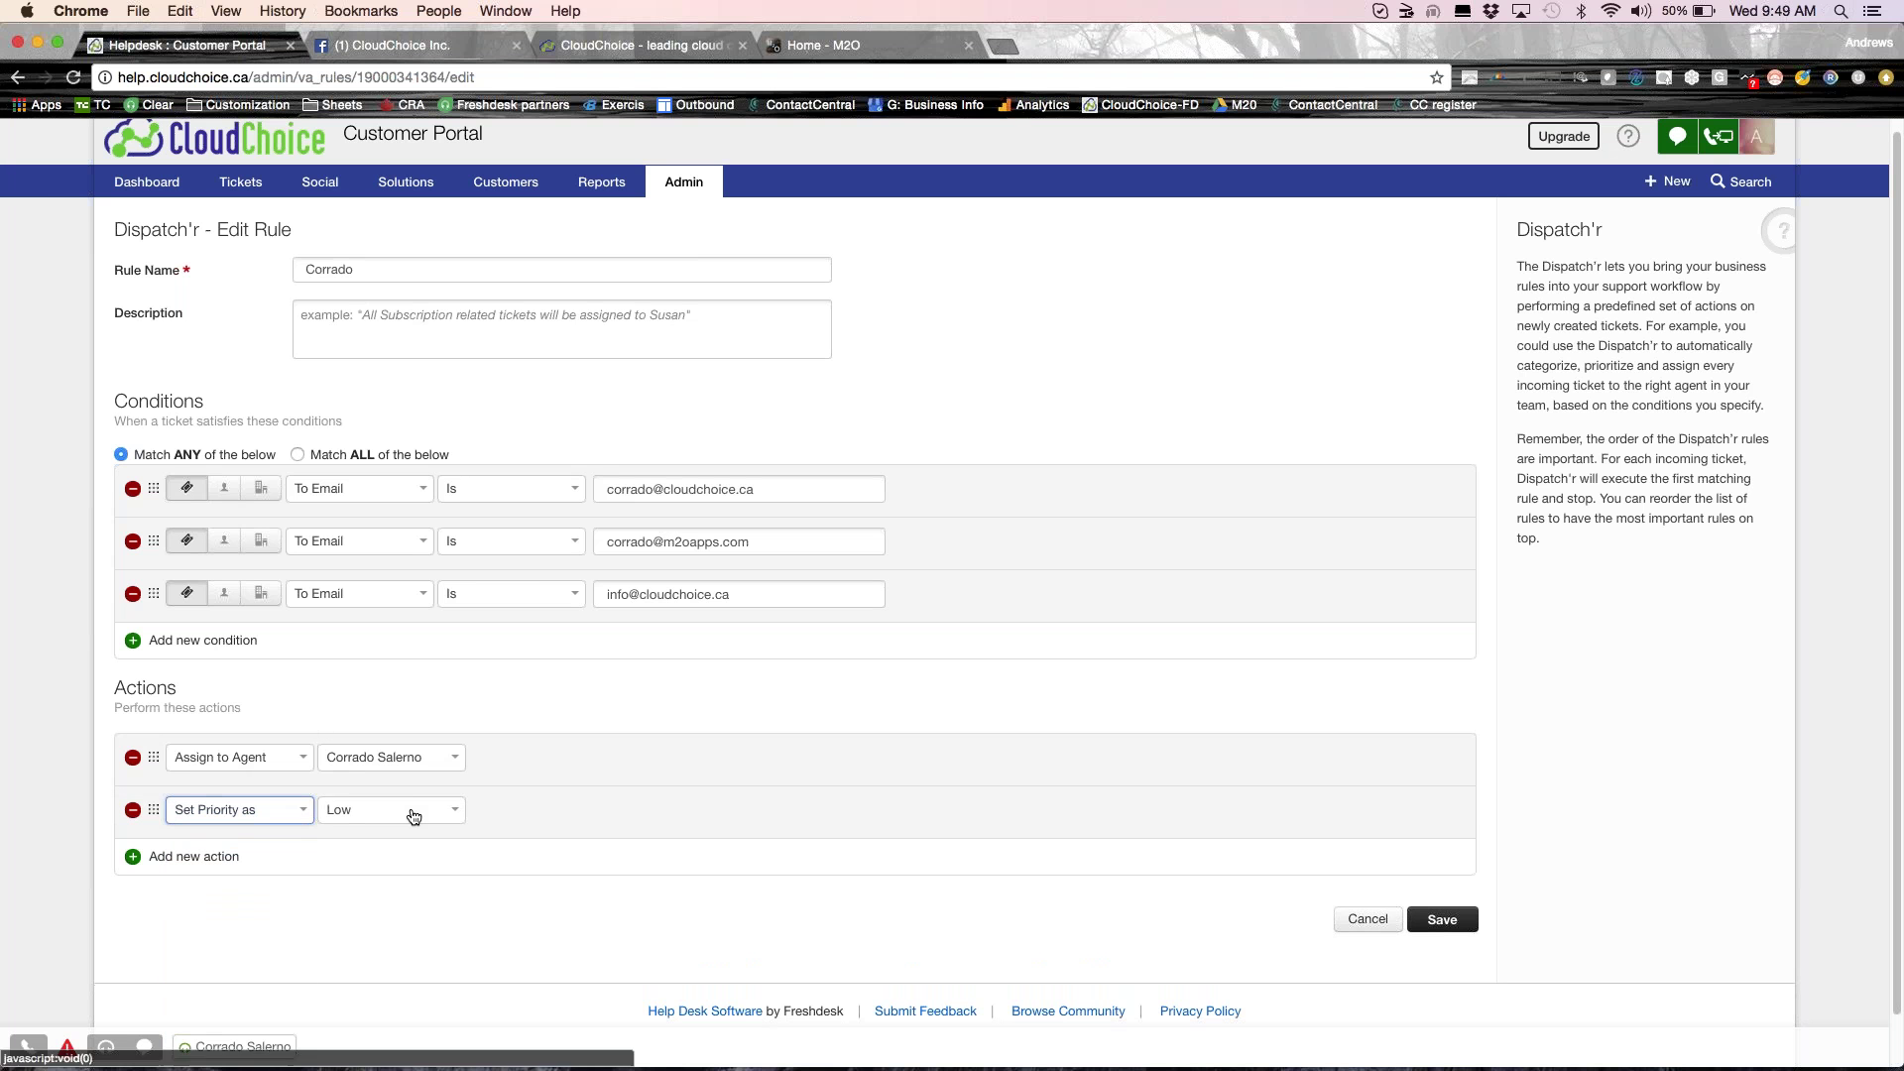
click(415, 815)
click(393, 900)
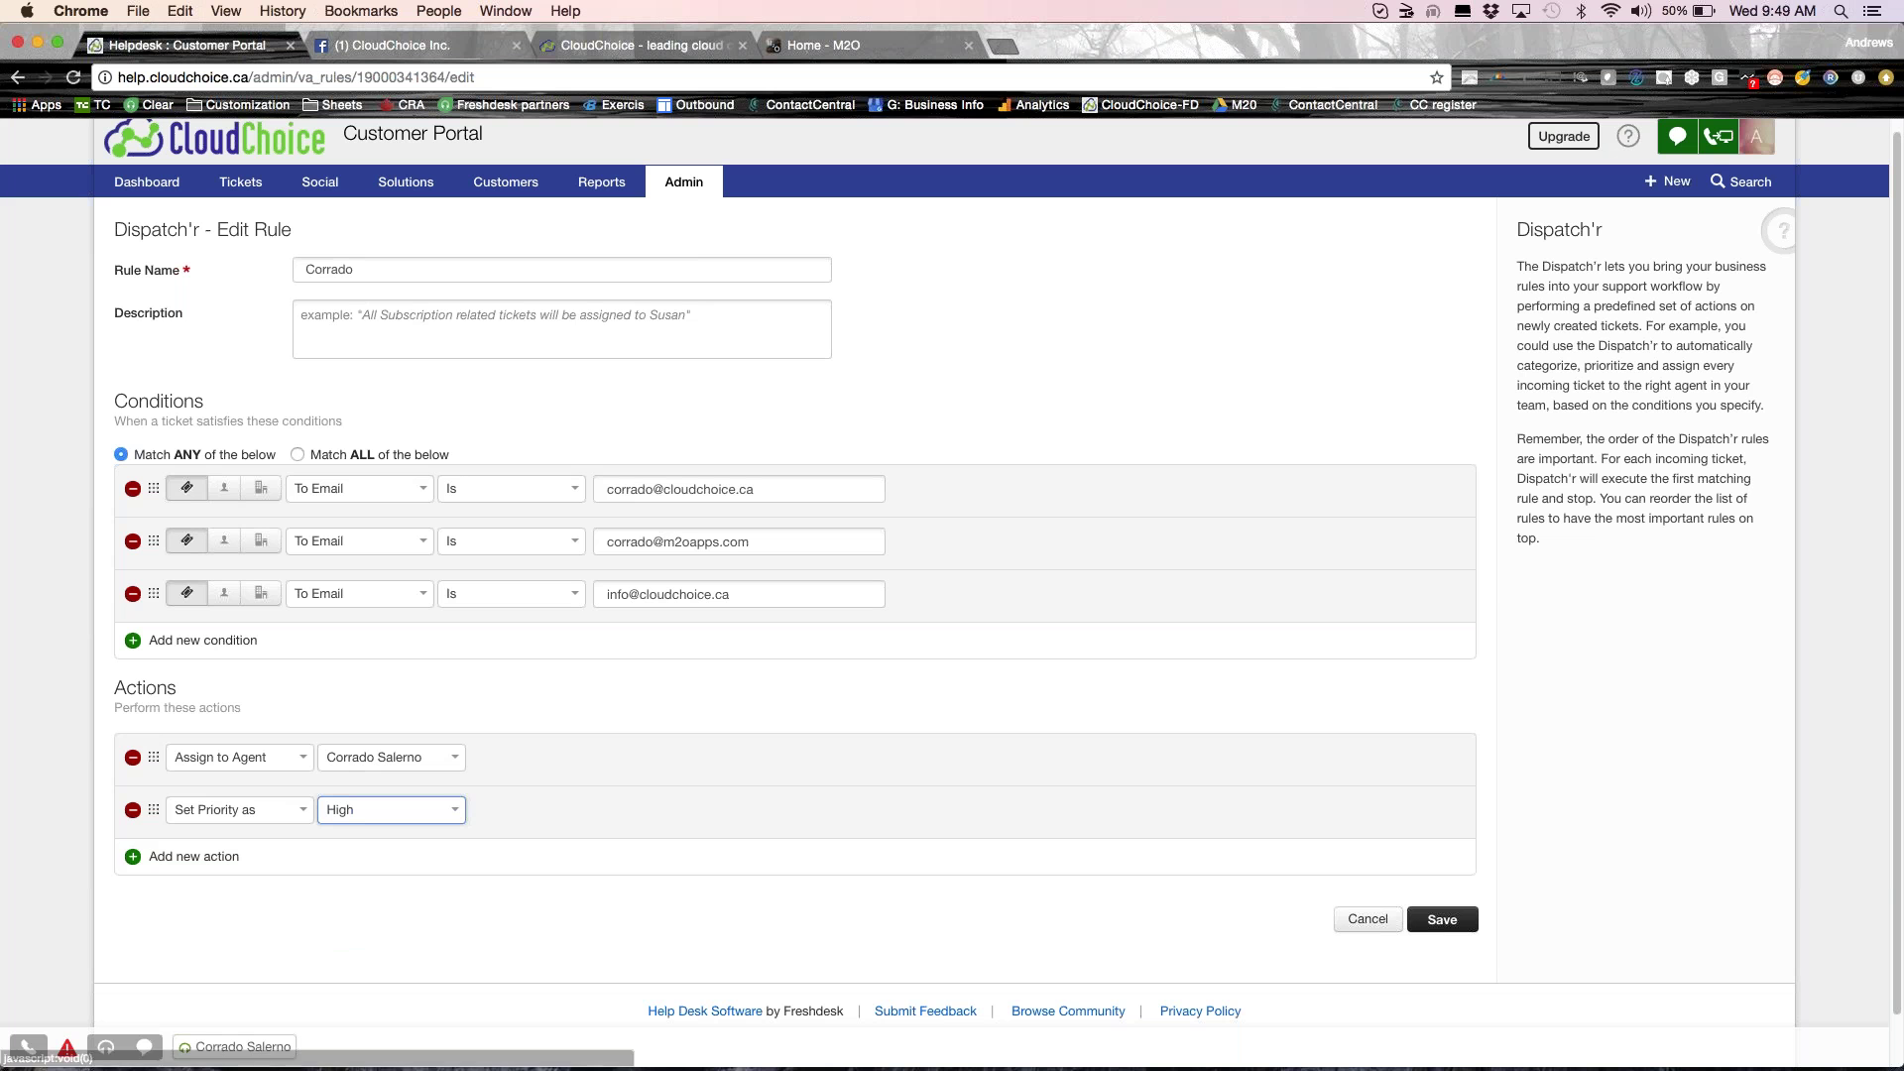
click(1442, 920)
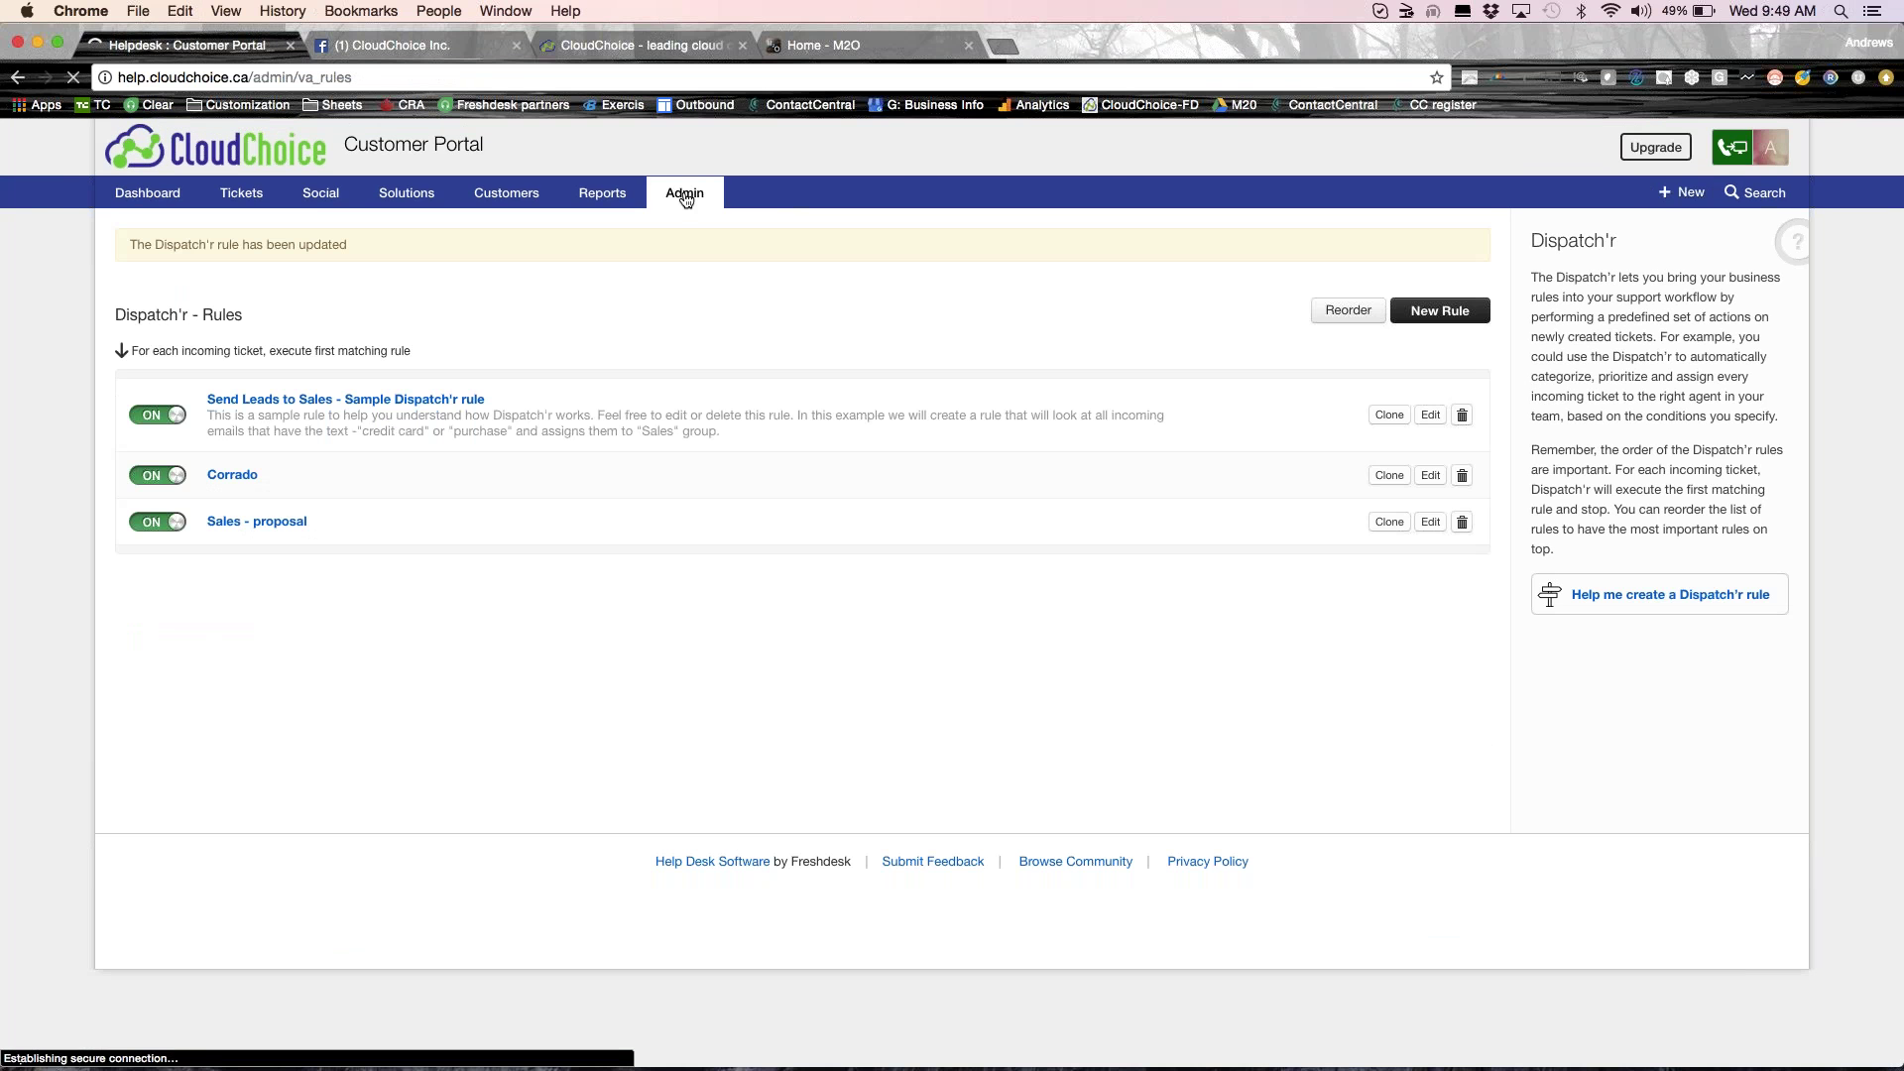
click(685, 195)
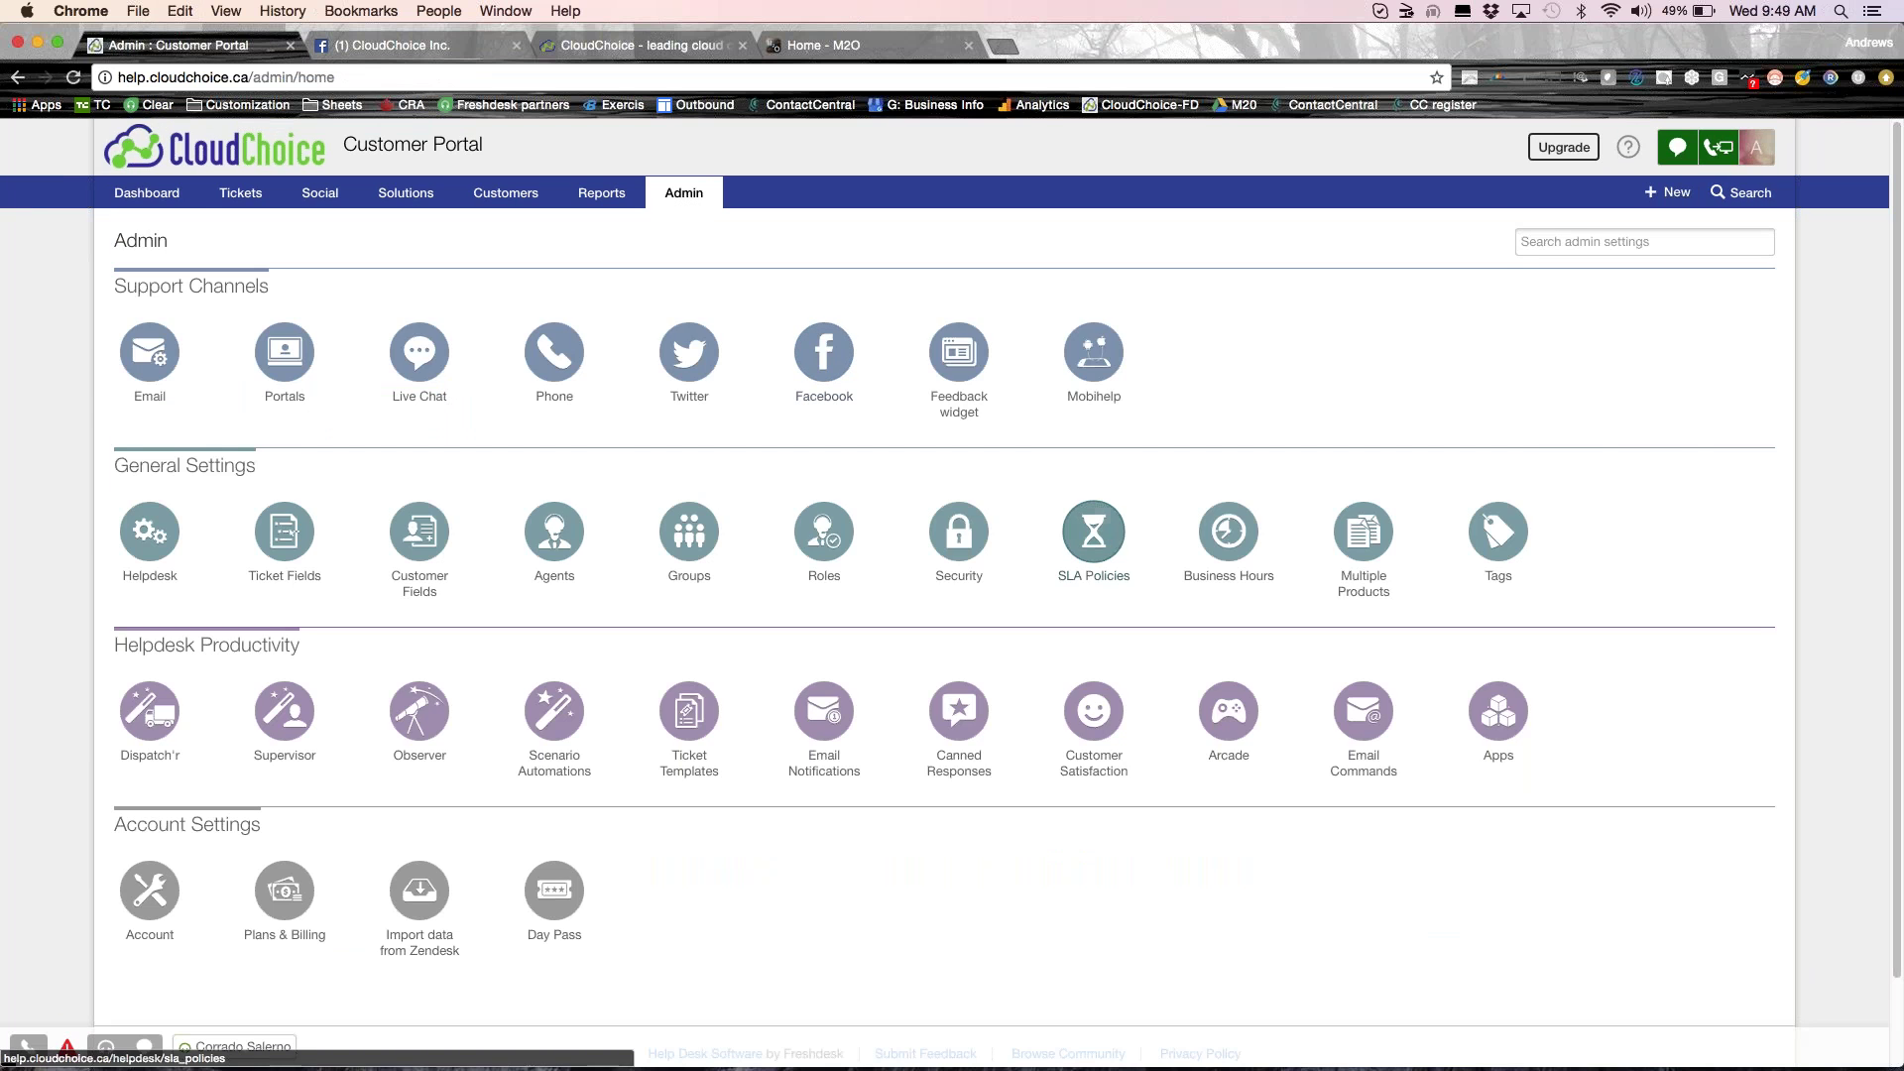
Open the Default SLA Policy and review High priority's 4-hour respond and 12-hour resolve targets.
click(1088, 554)
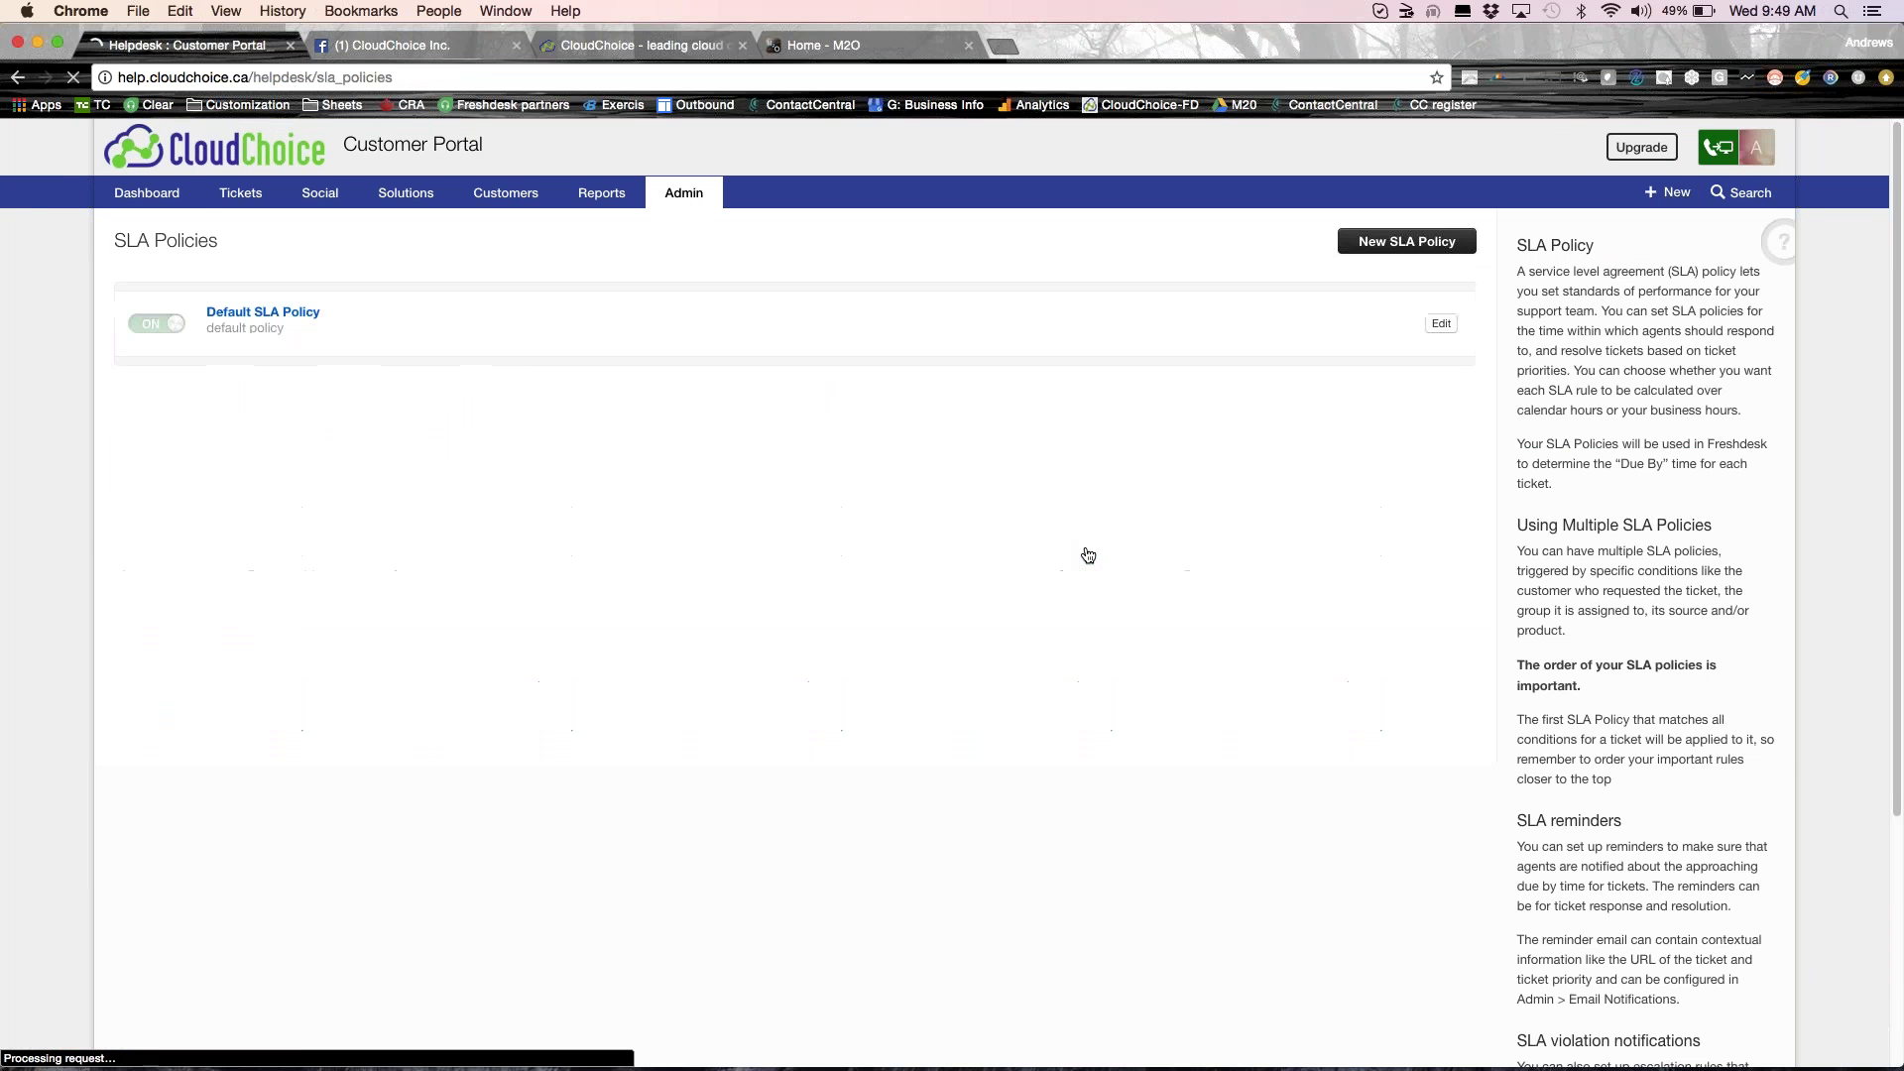
click(1438, 324)
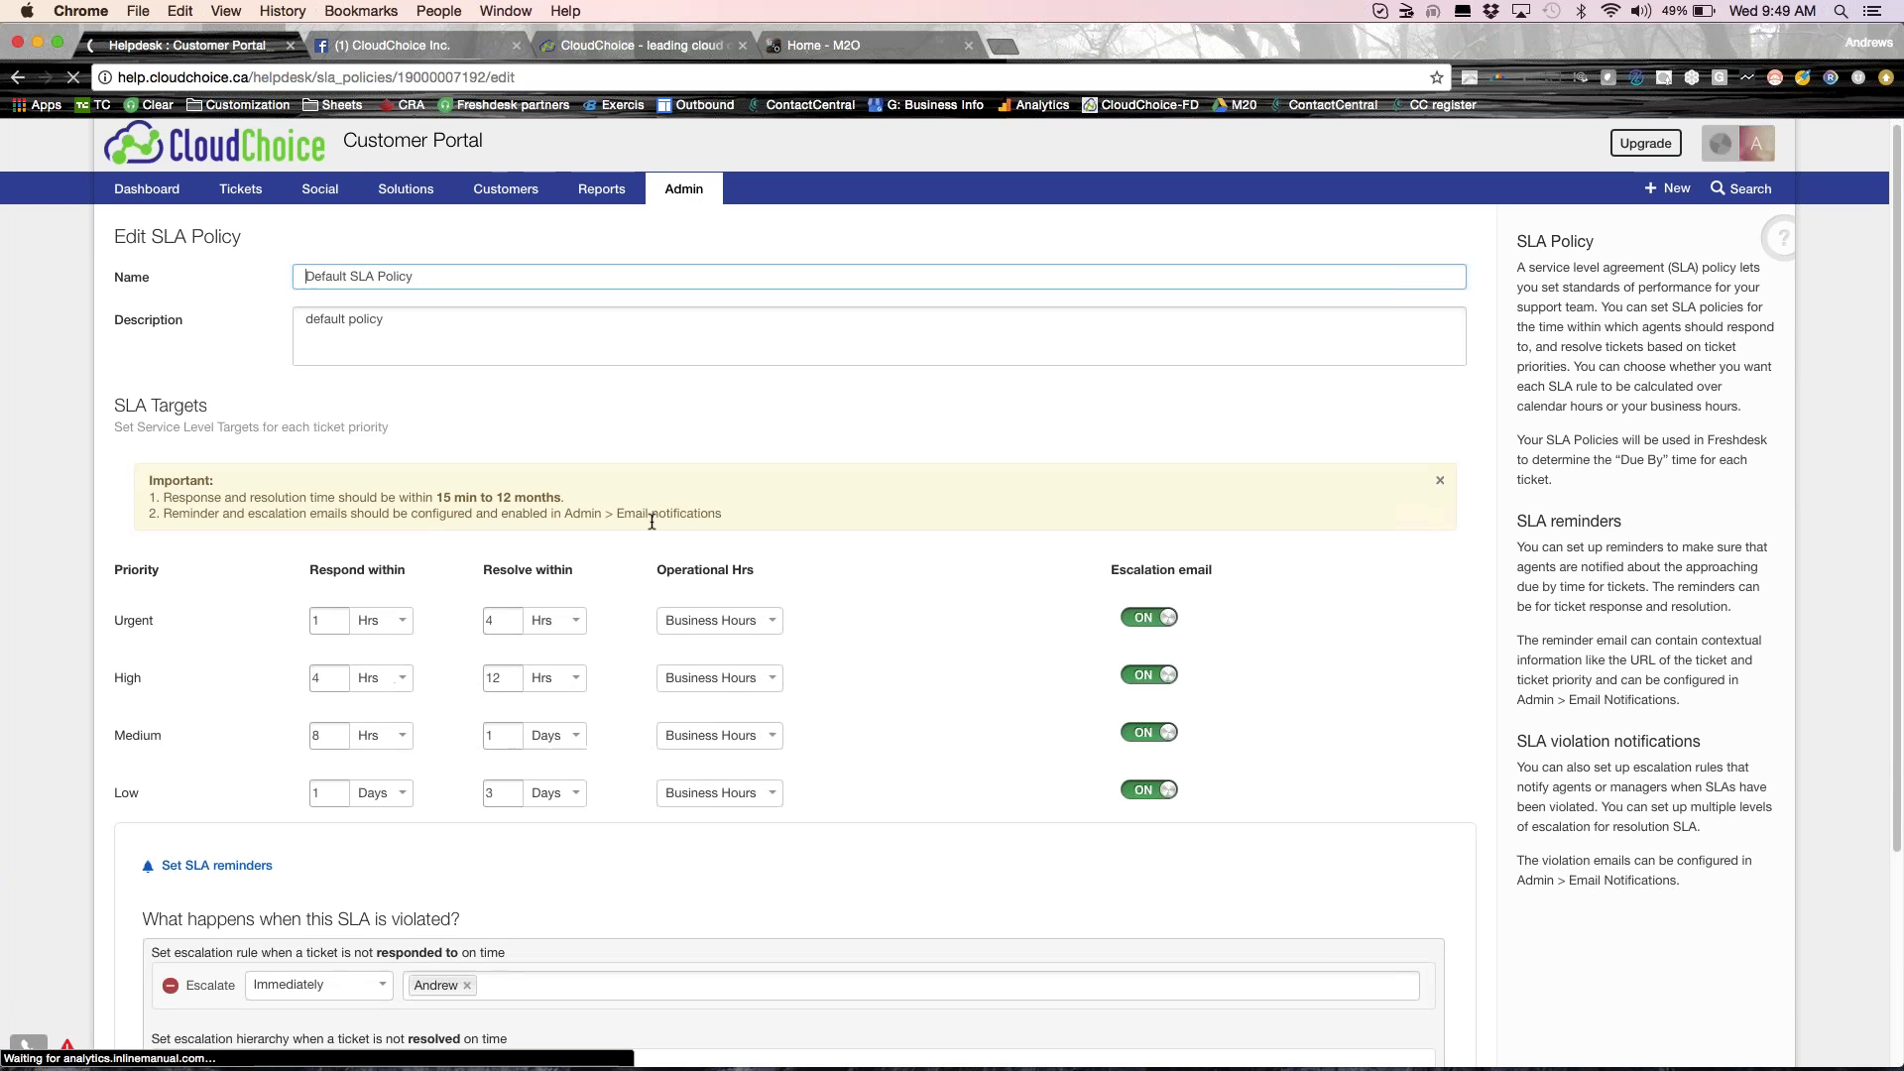
scroll(276, 531, down, 3)
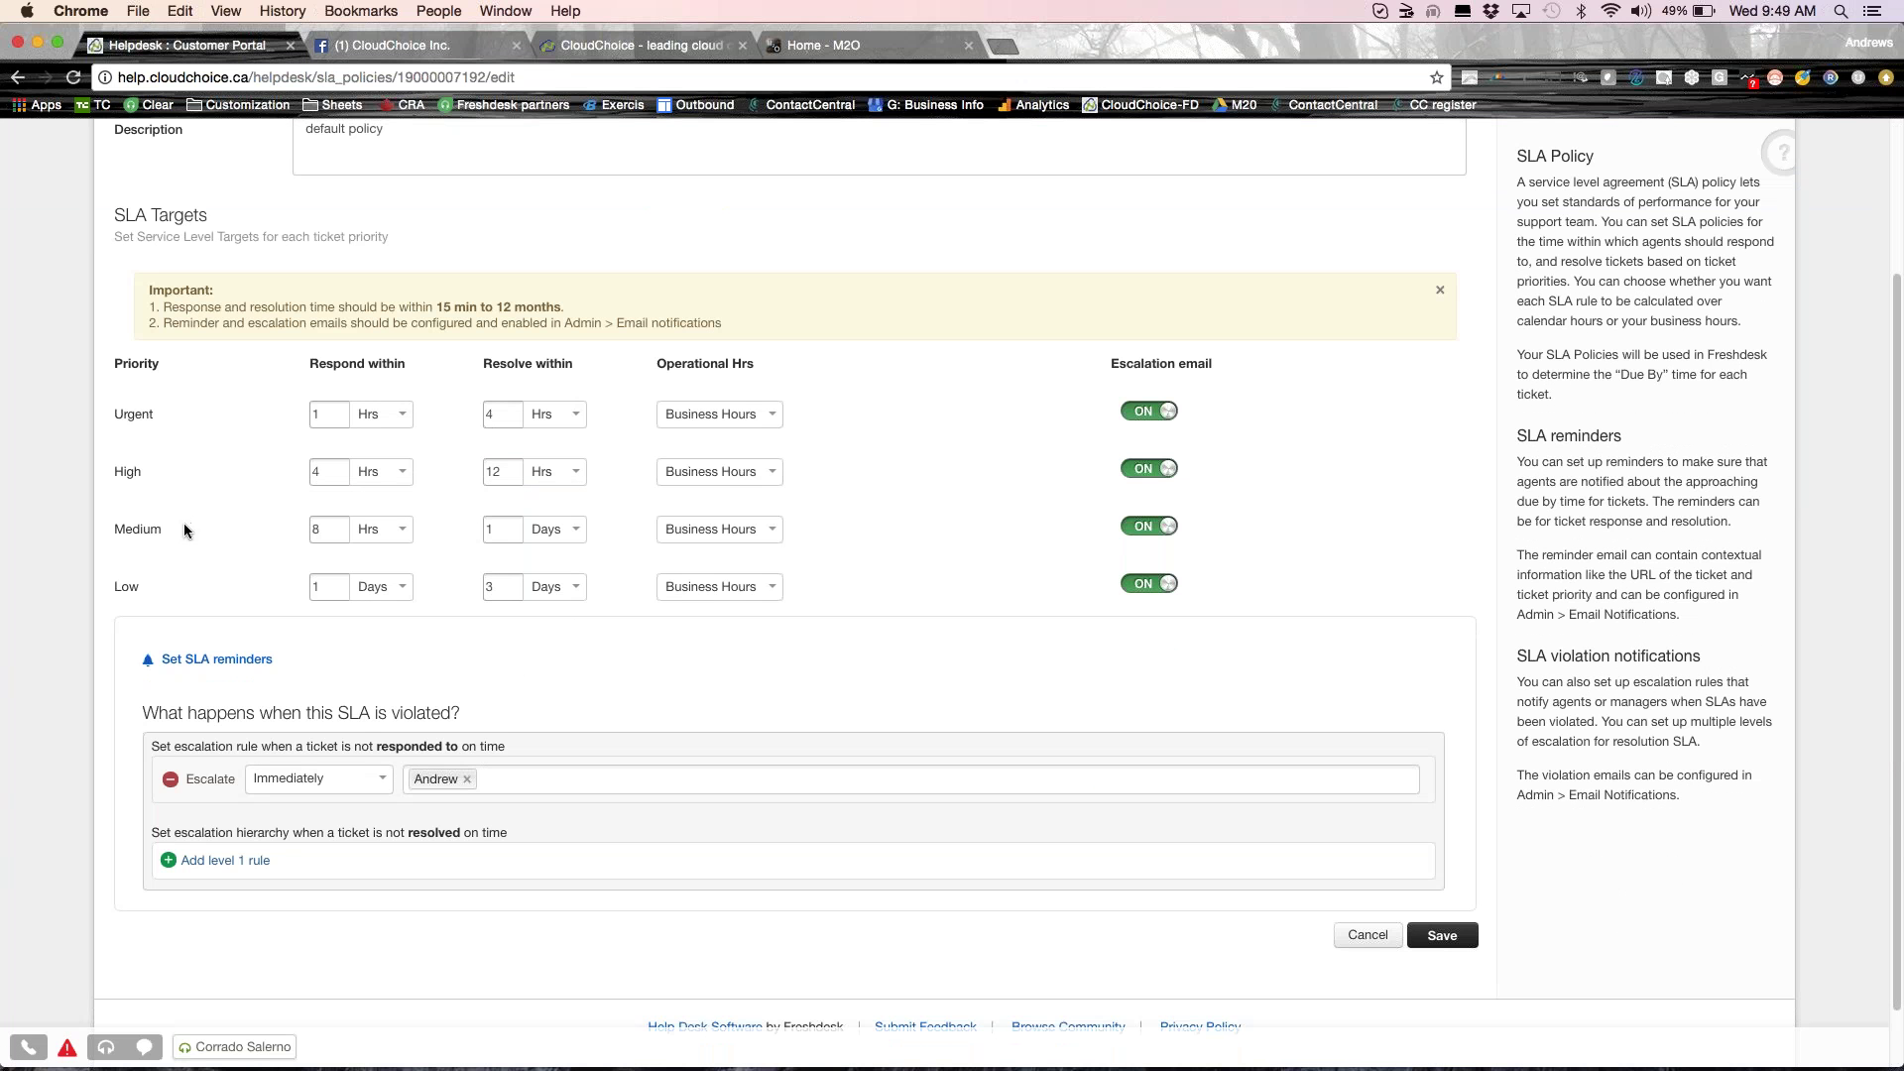
double_click(310, 470)
double_click(481, 473)
drag(146, 474, 113, 467)
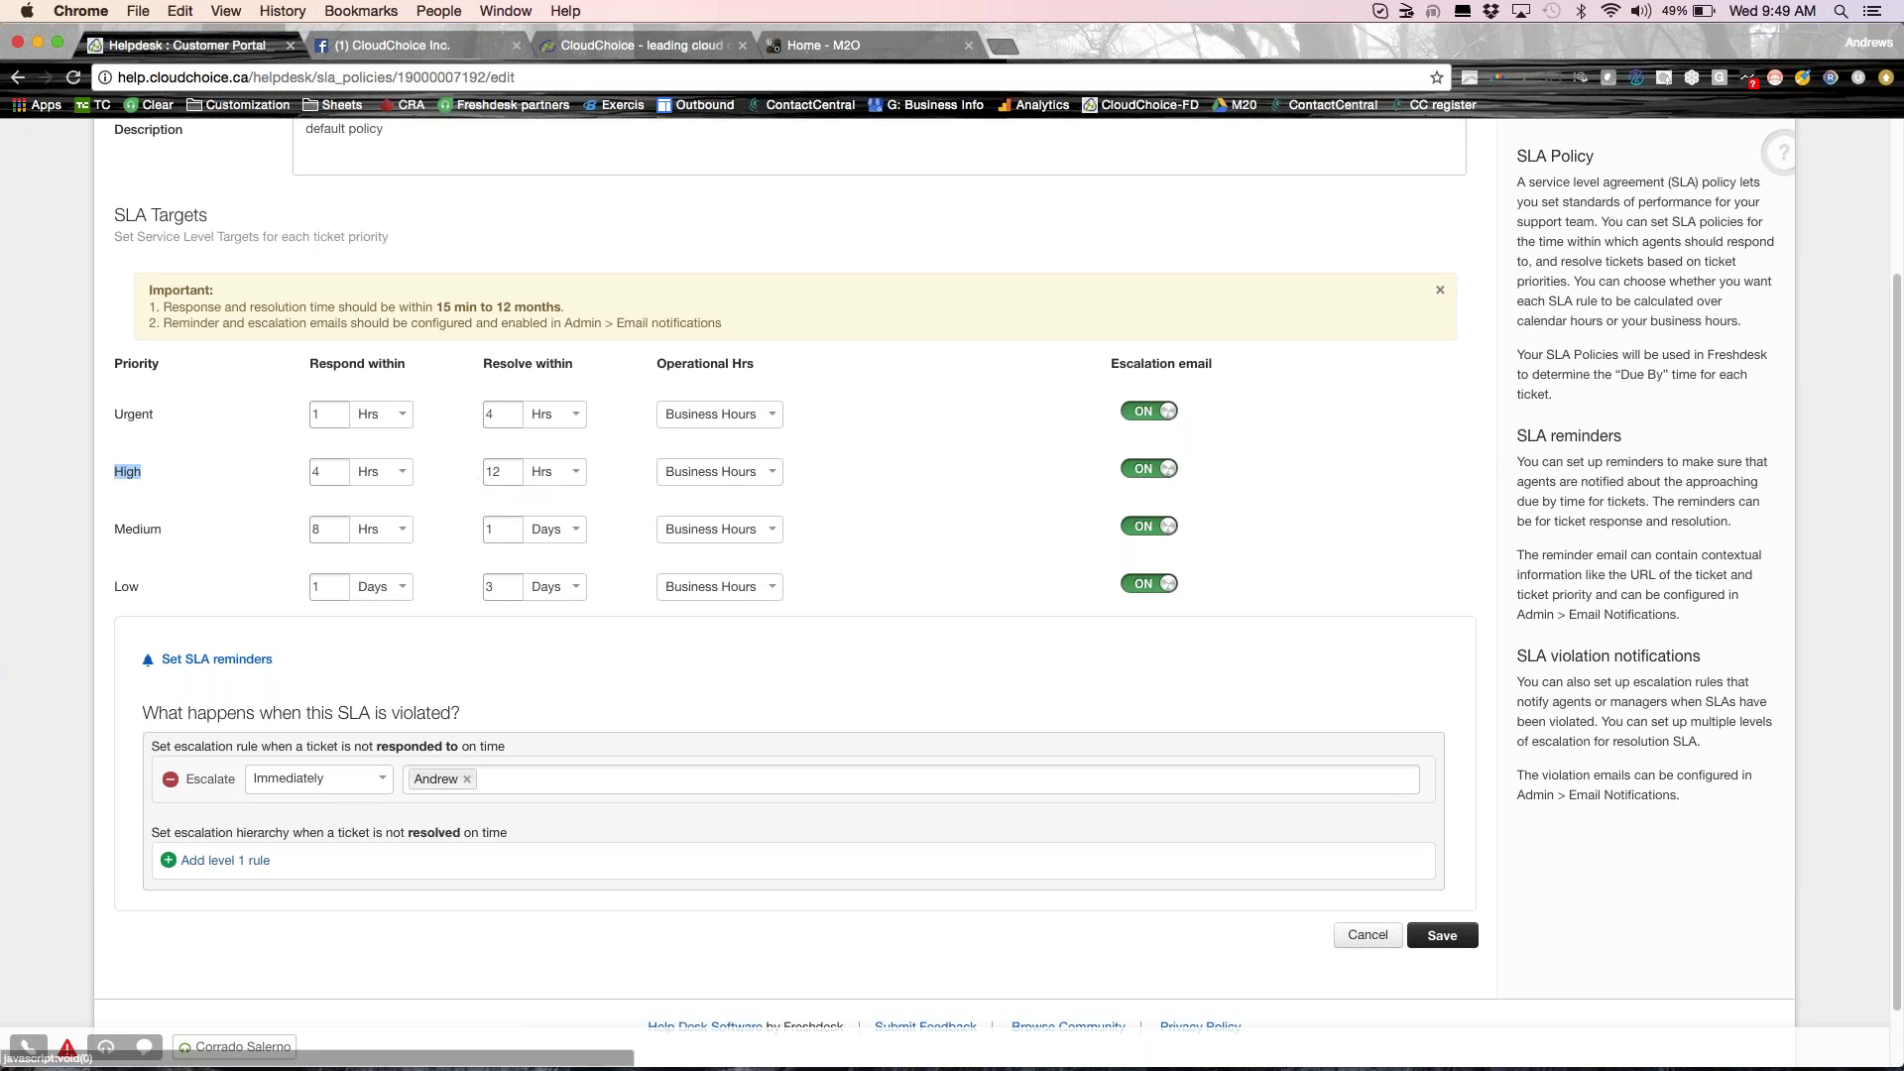
drag(323, 473, 296, 467)
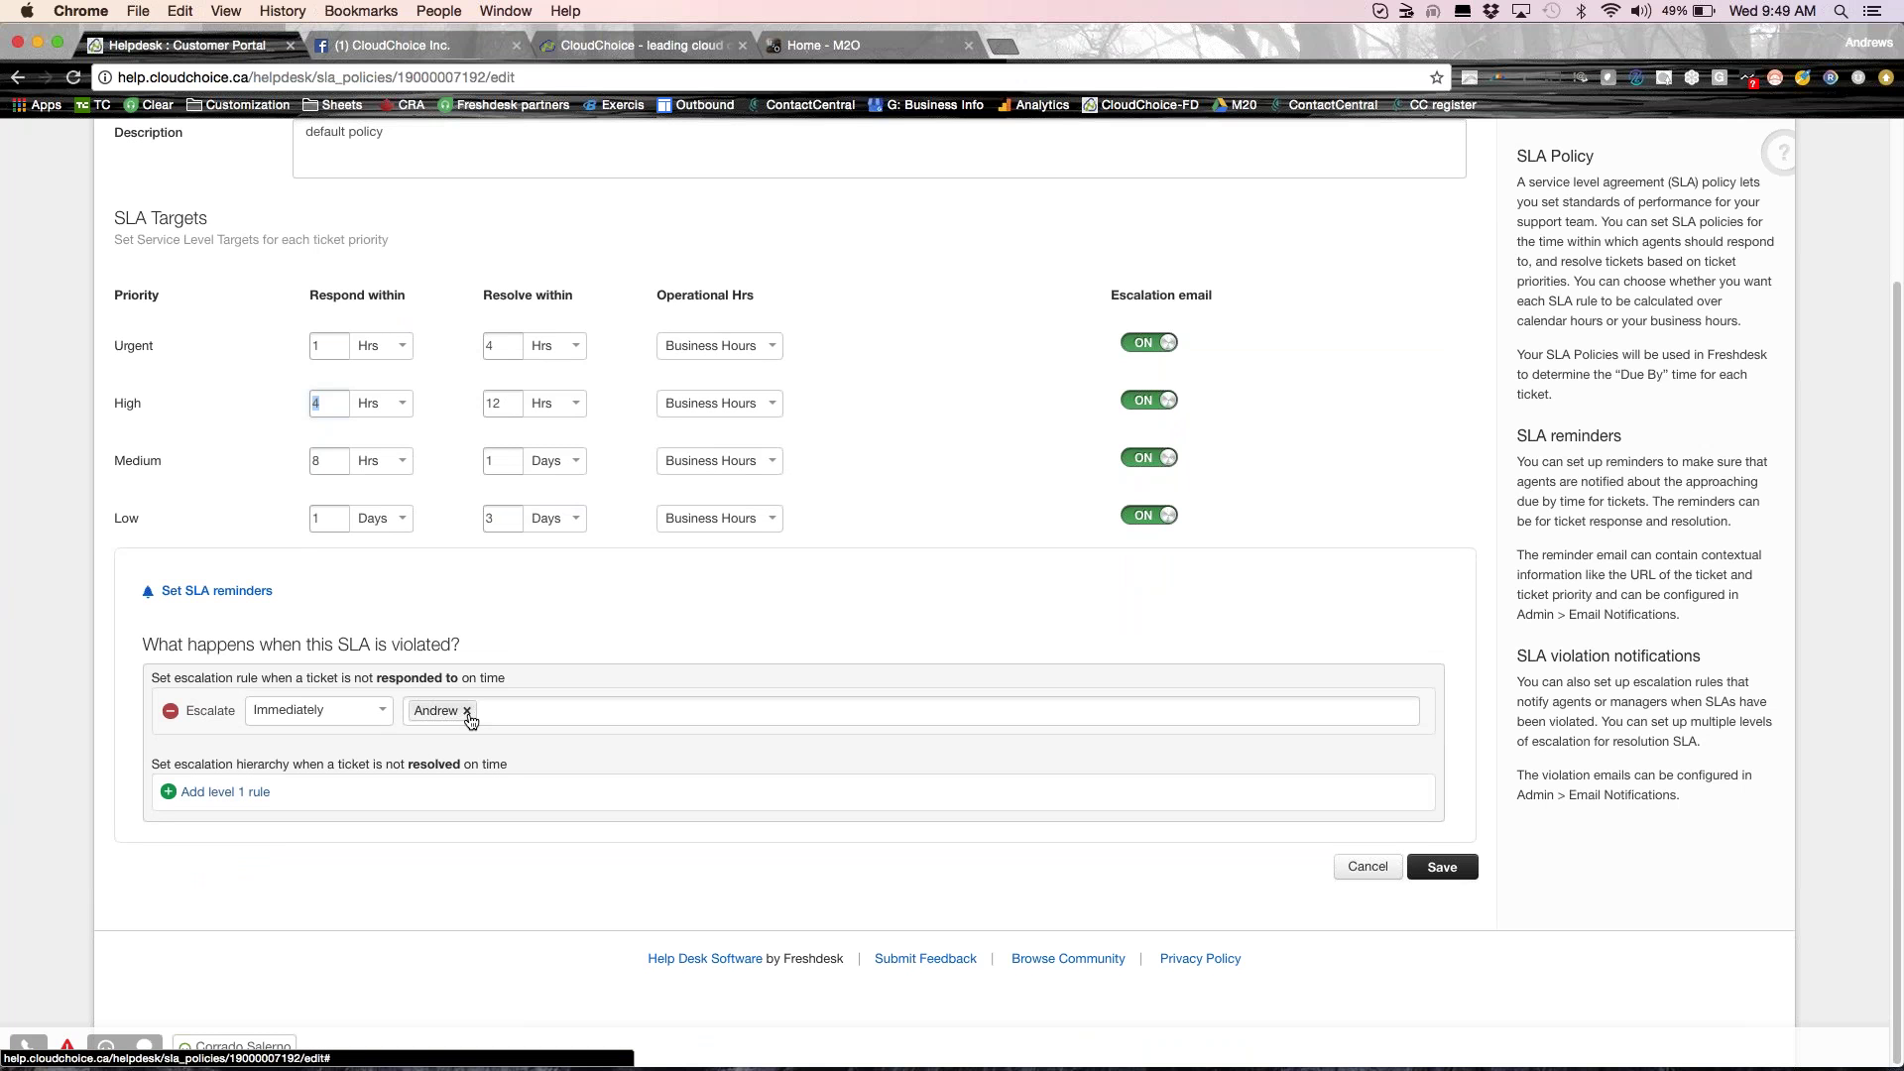
scroll(357, 466, up, 3)
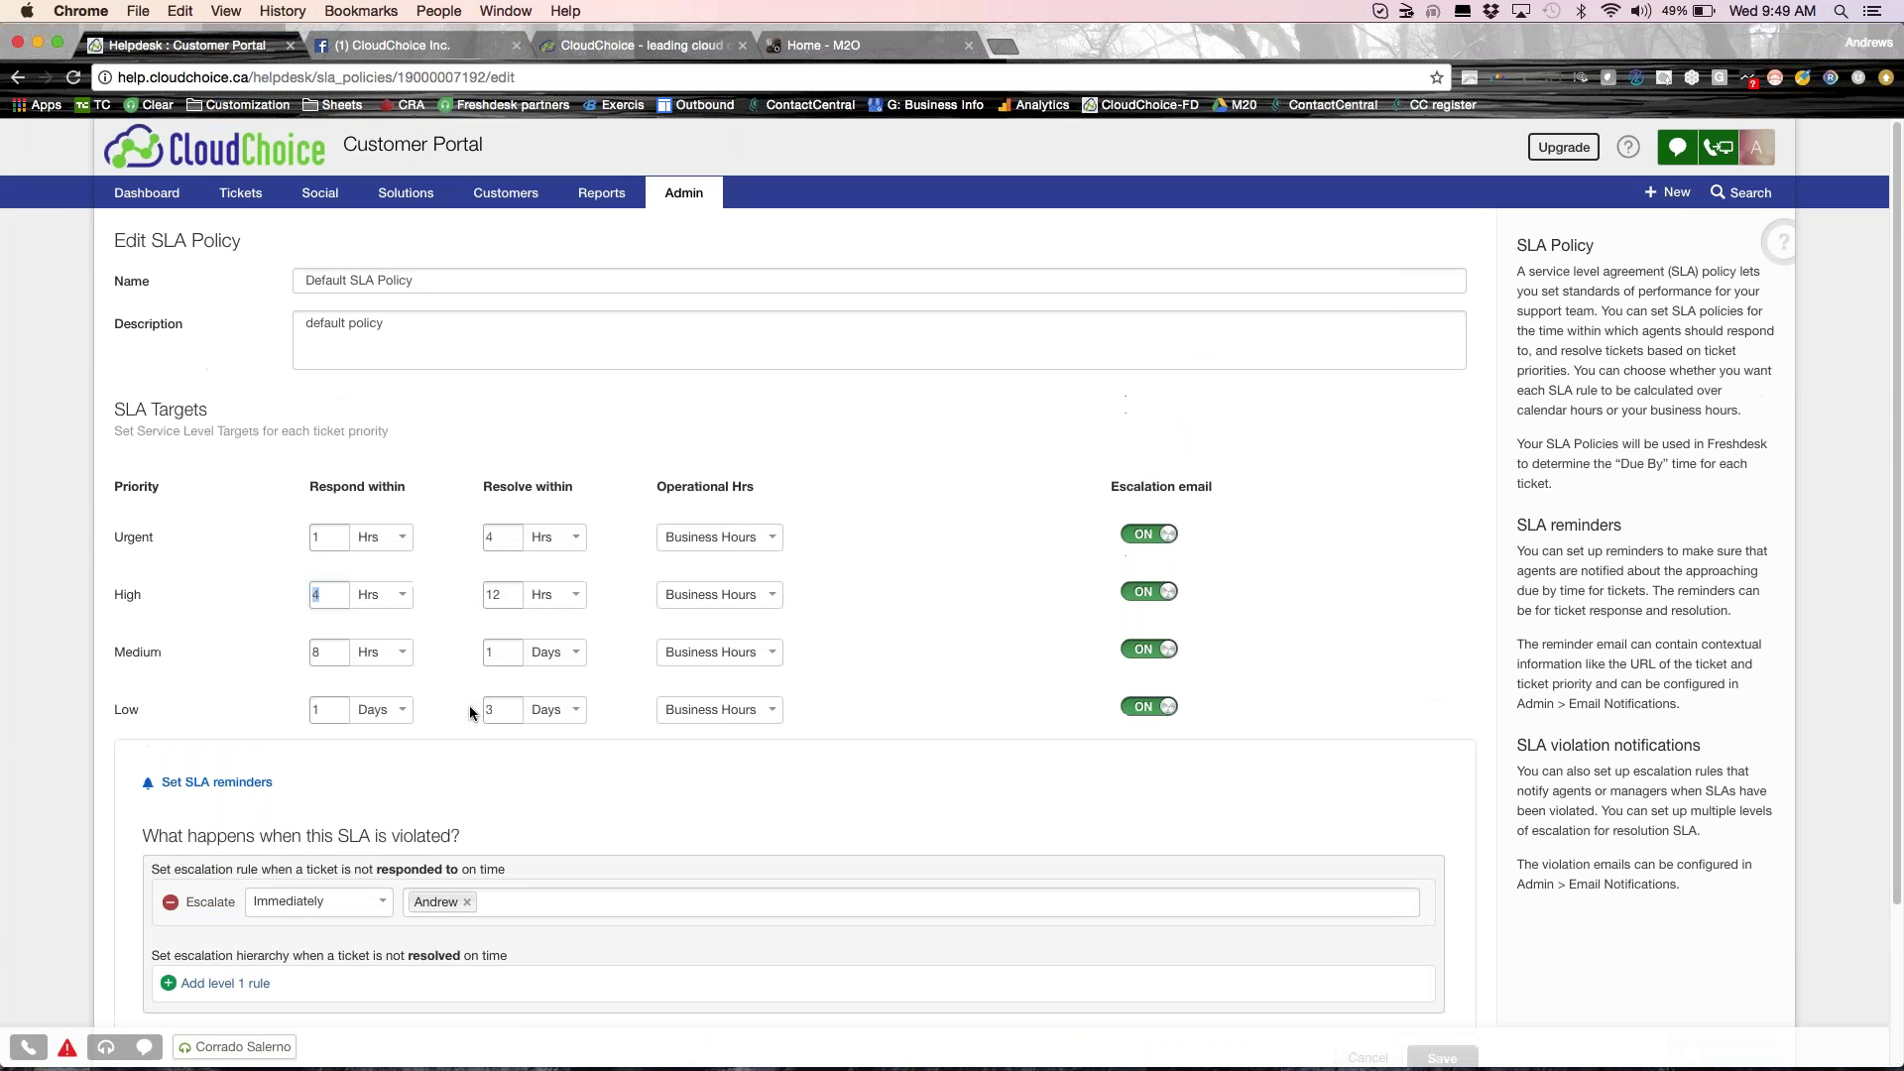
Show the New & My Open Tickets list (743 tickets) and preview cloudchoice #1255.
click(241, 194)
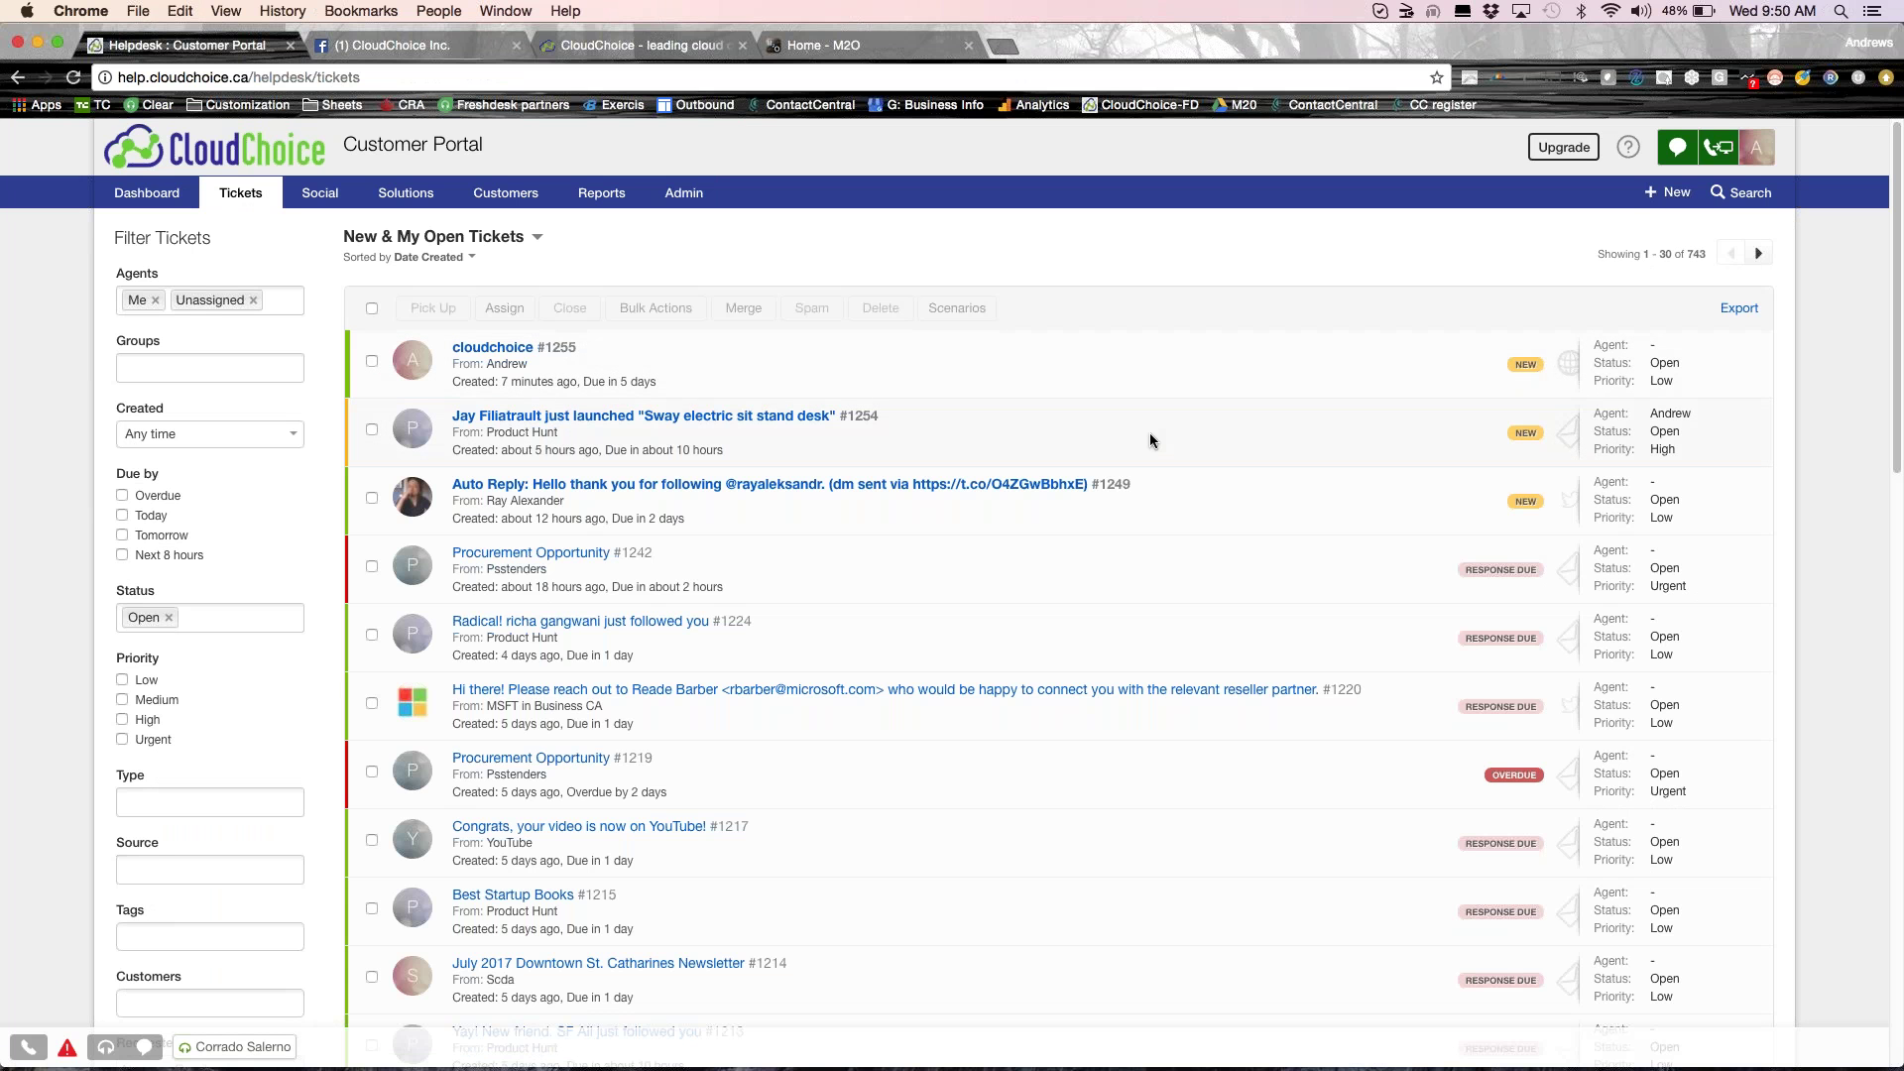
scroll(1147, 432, down, 1)
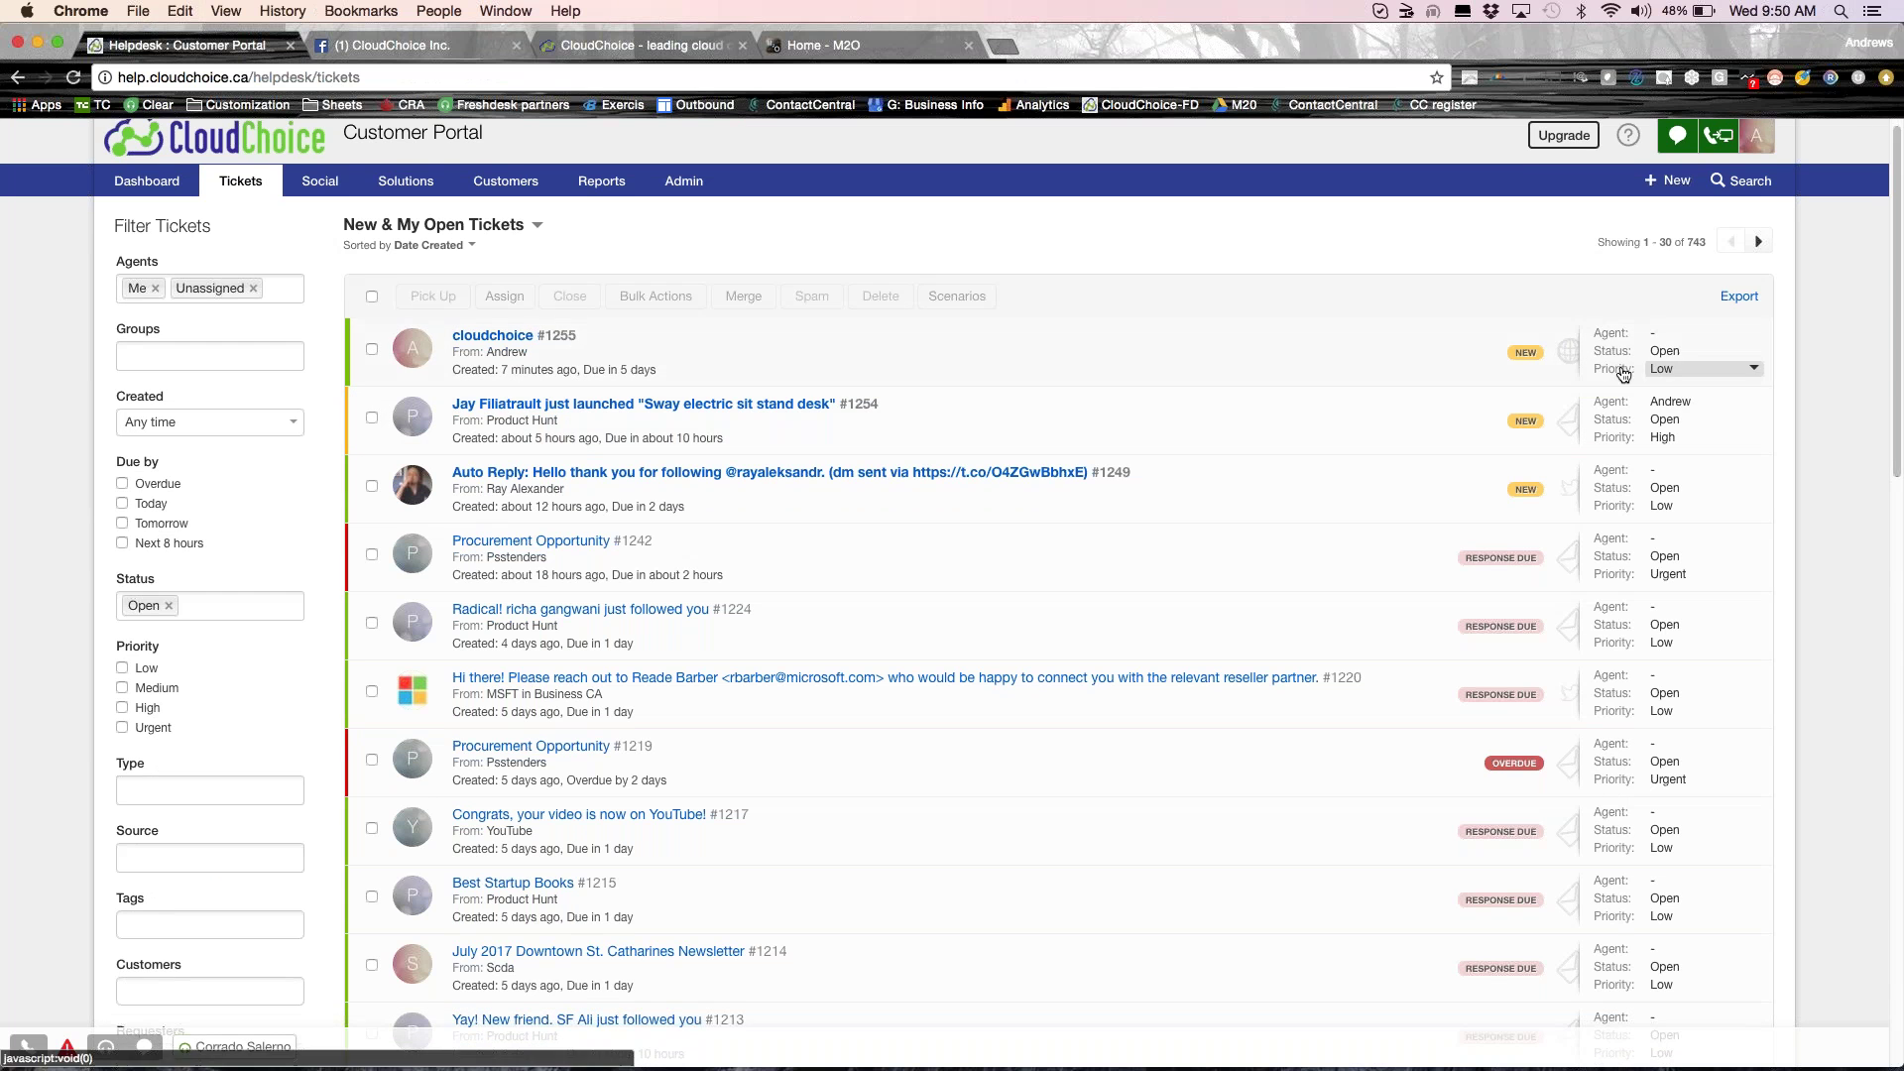
mouse_move(1575, 356)
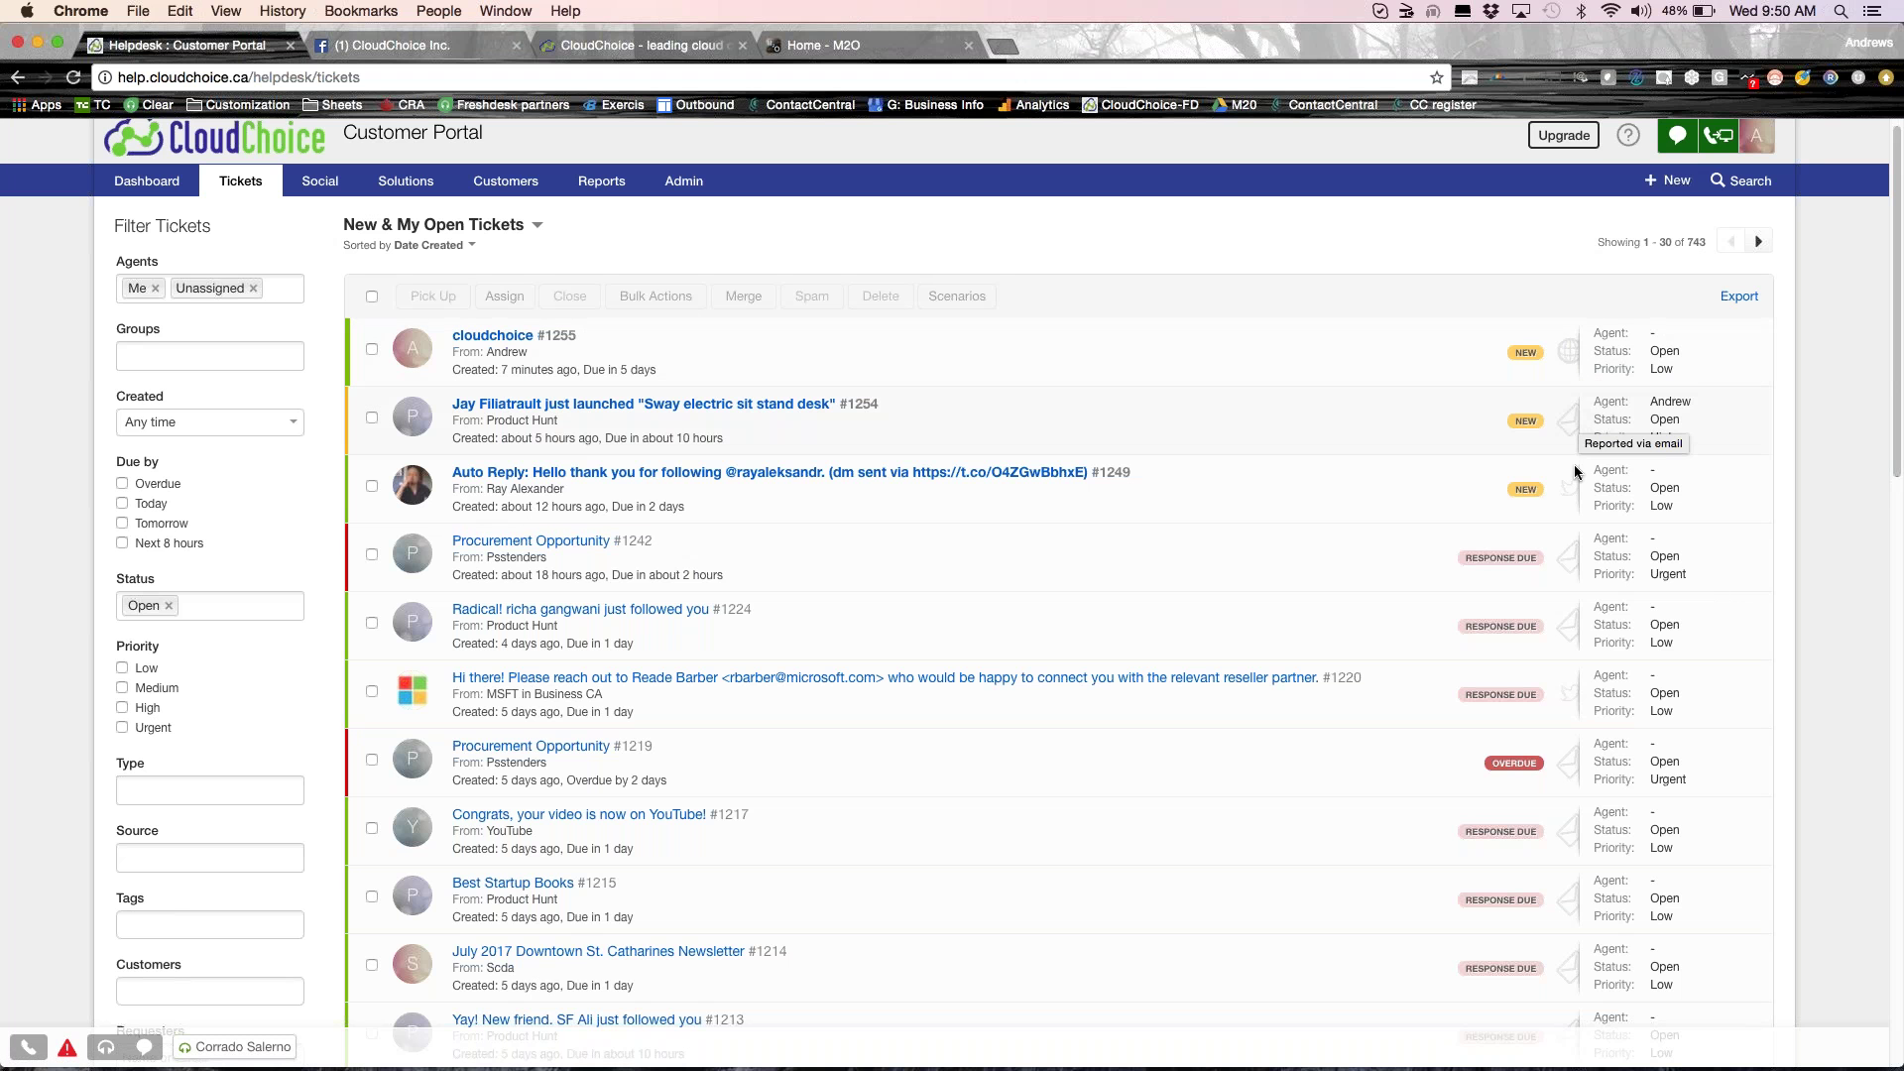
mouse_move(1572, 490)
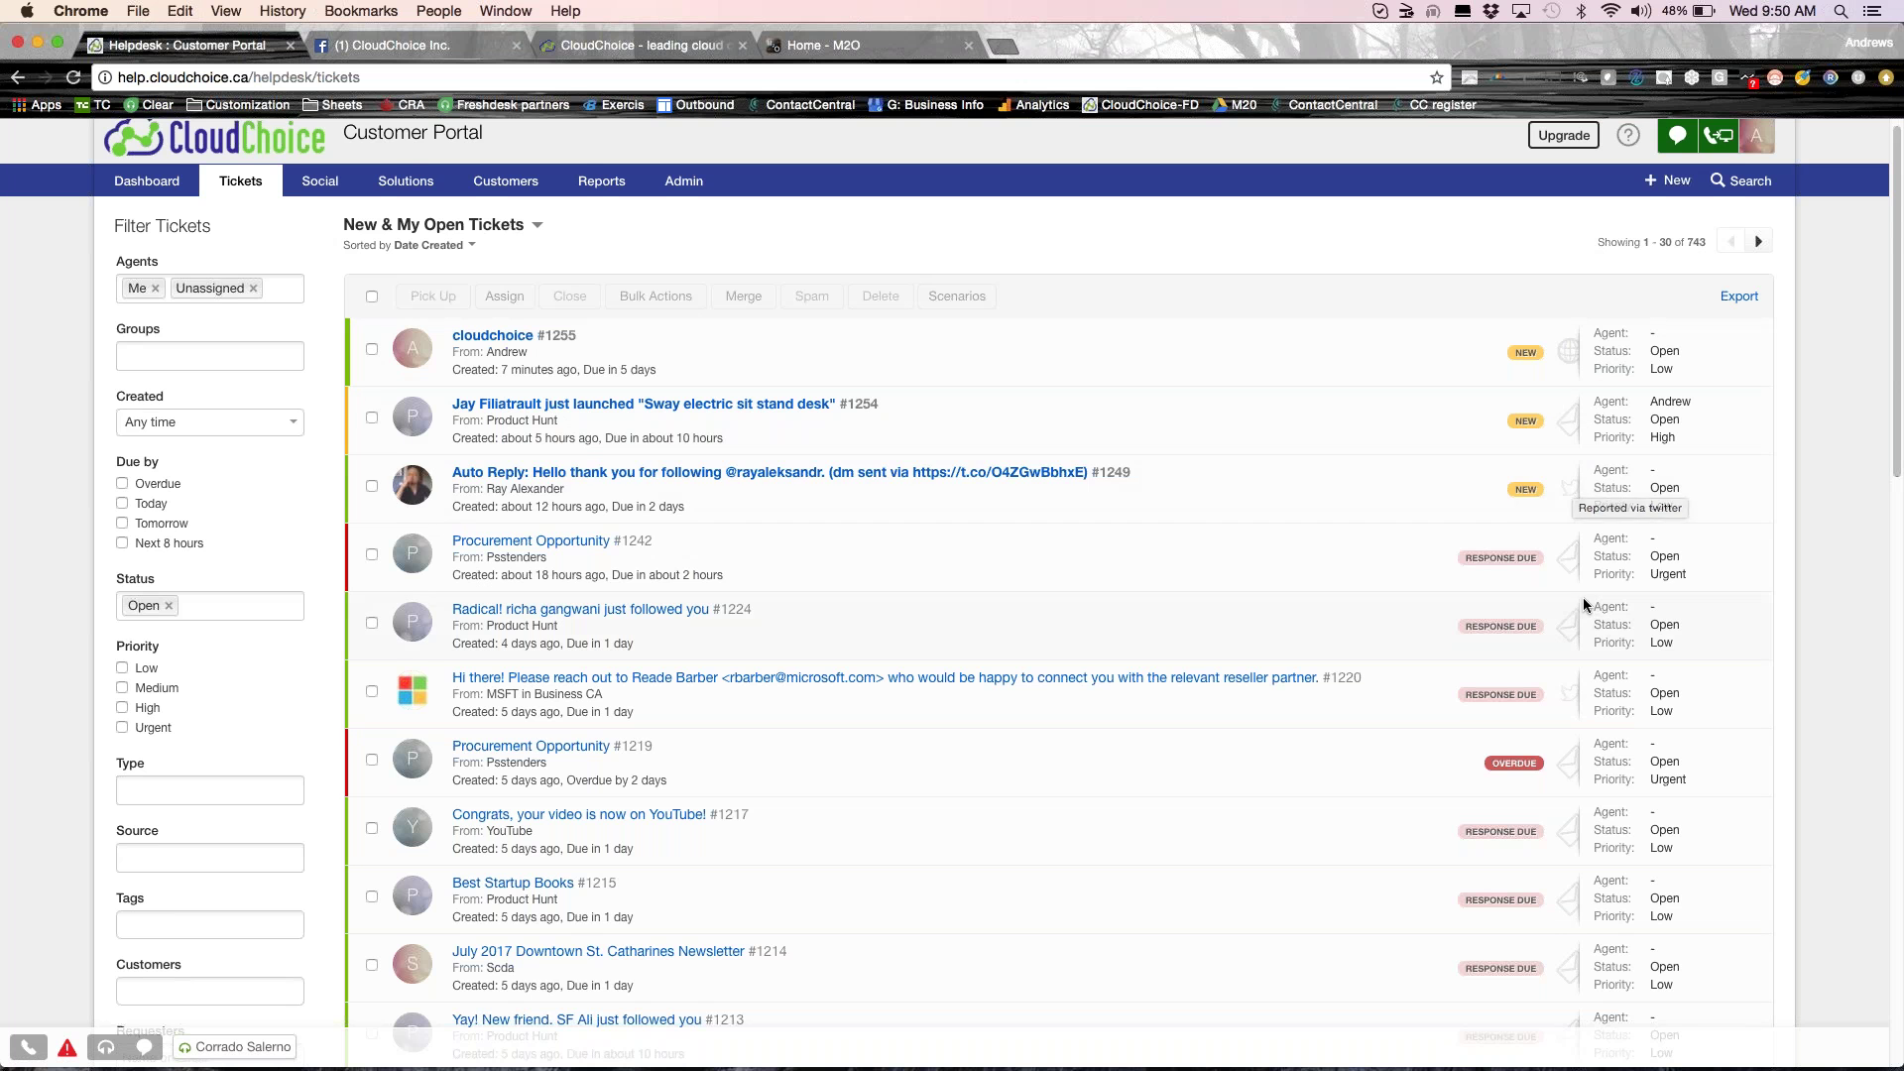
scroll(1583, 599, down, 3)
scroll(1583, 597, down, 3)
scroll(1583, 597, up, 5)
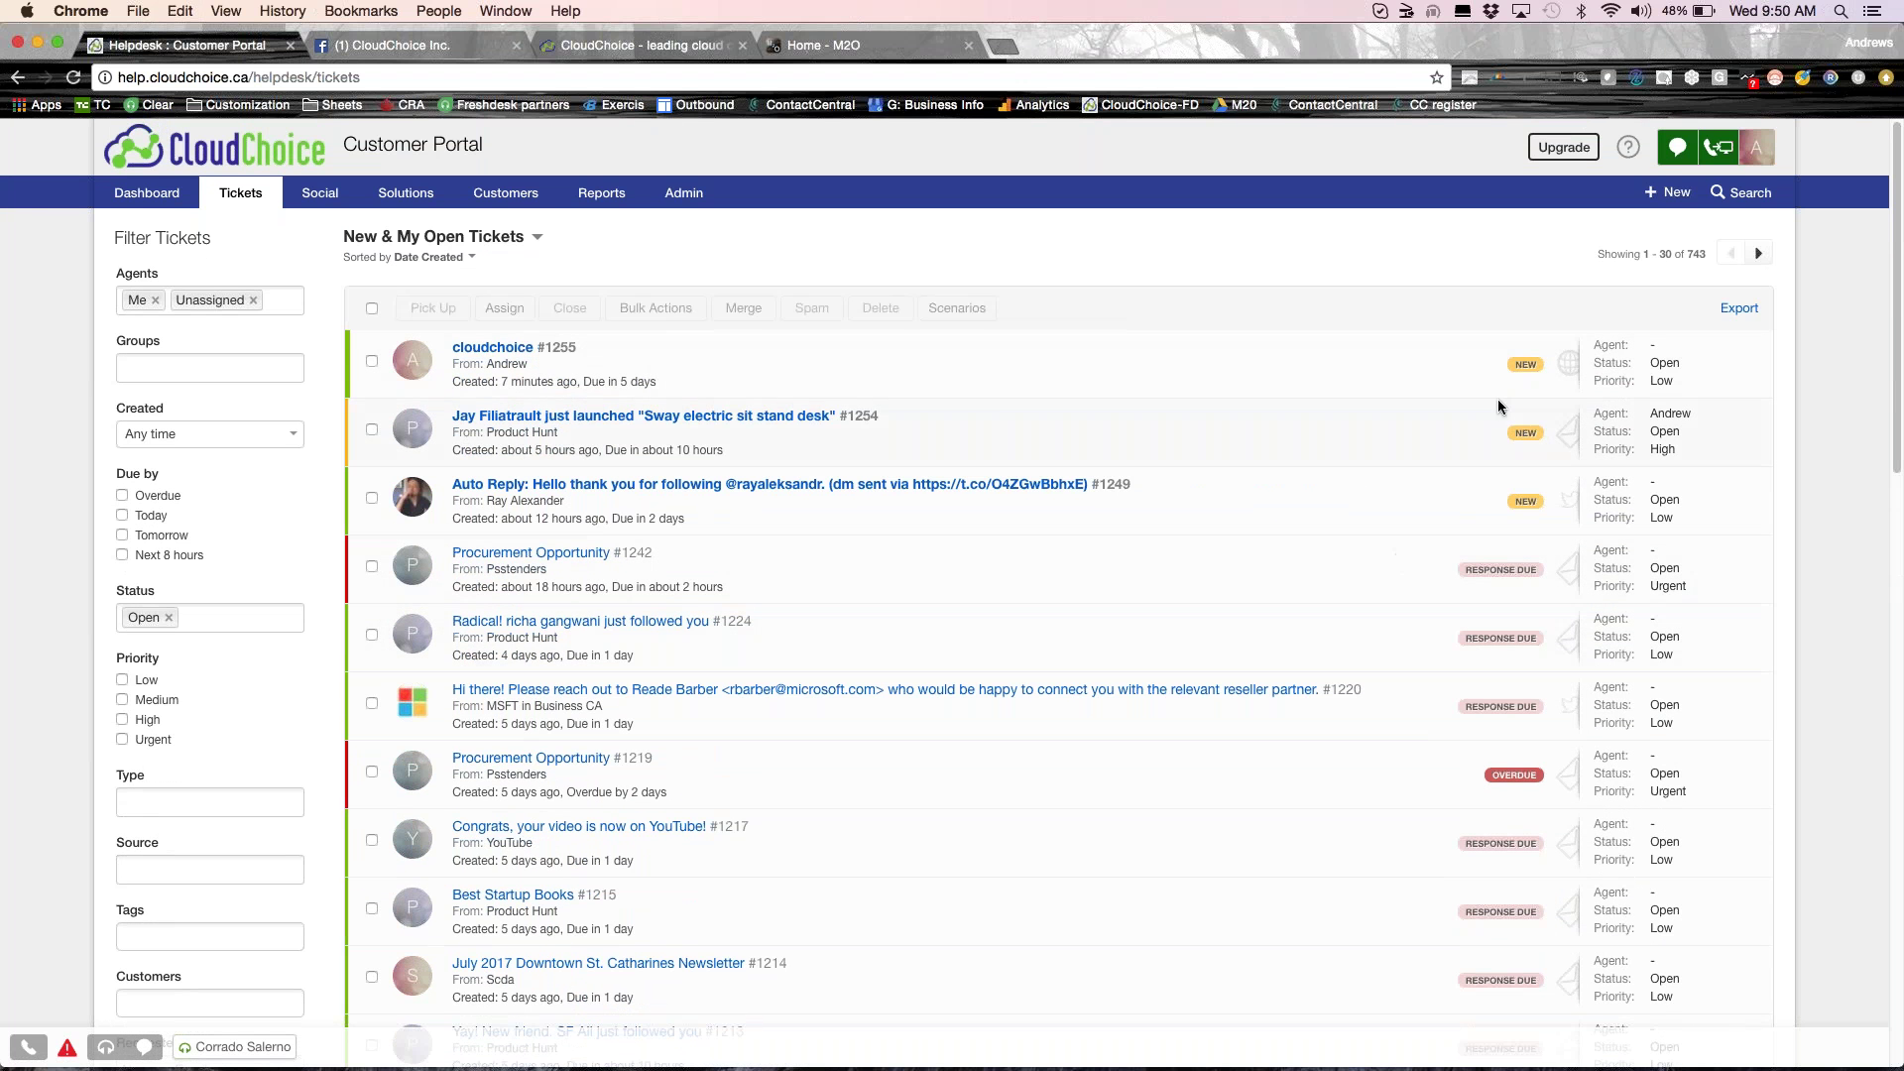
mouse_move(500, 357)
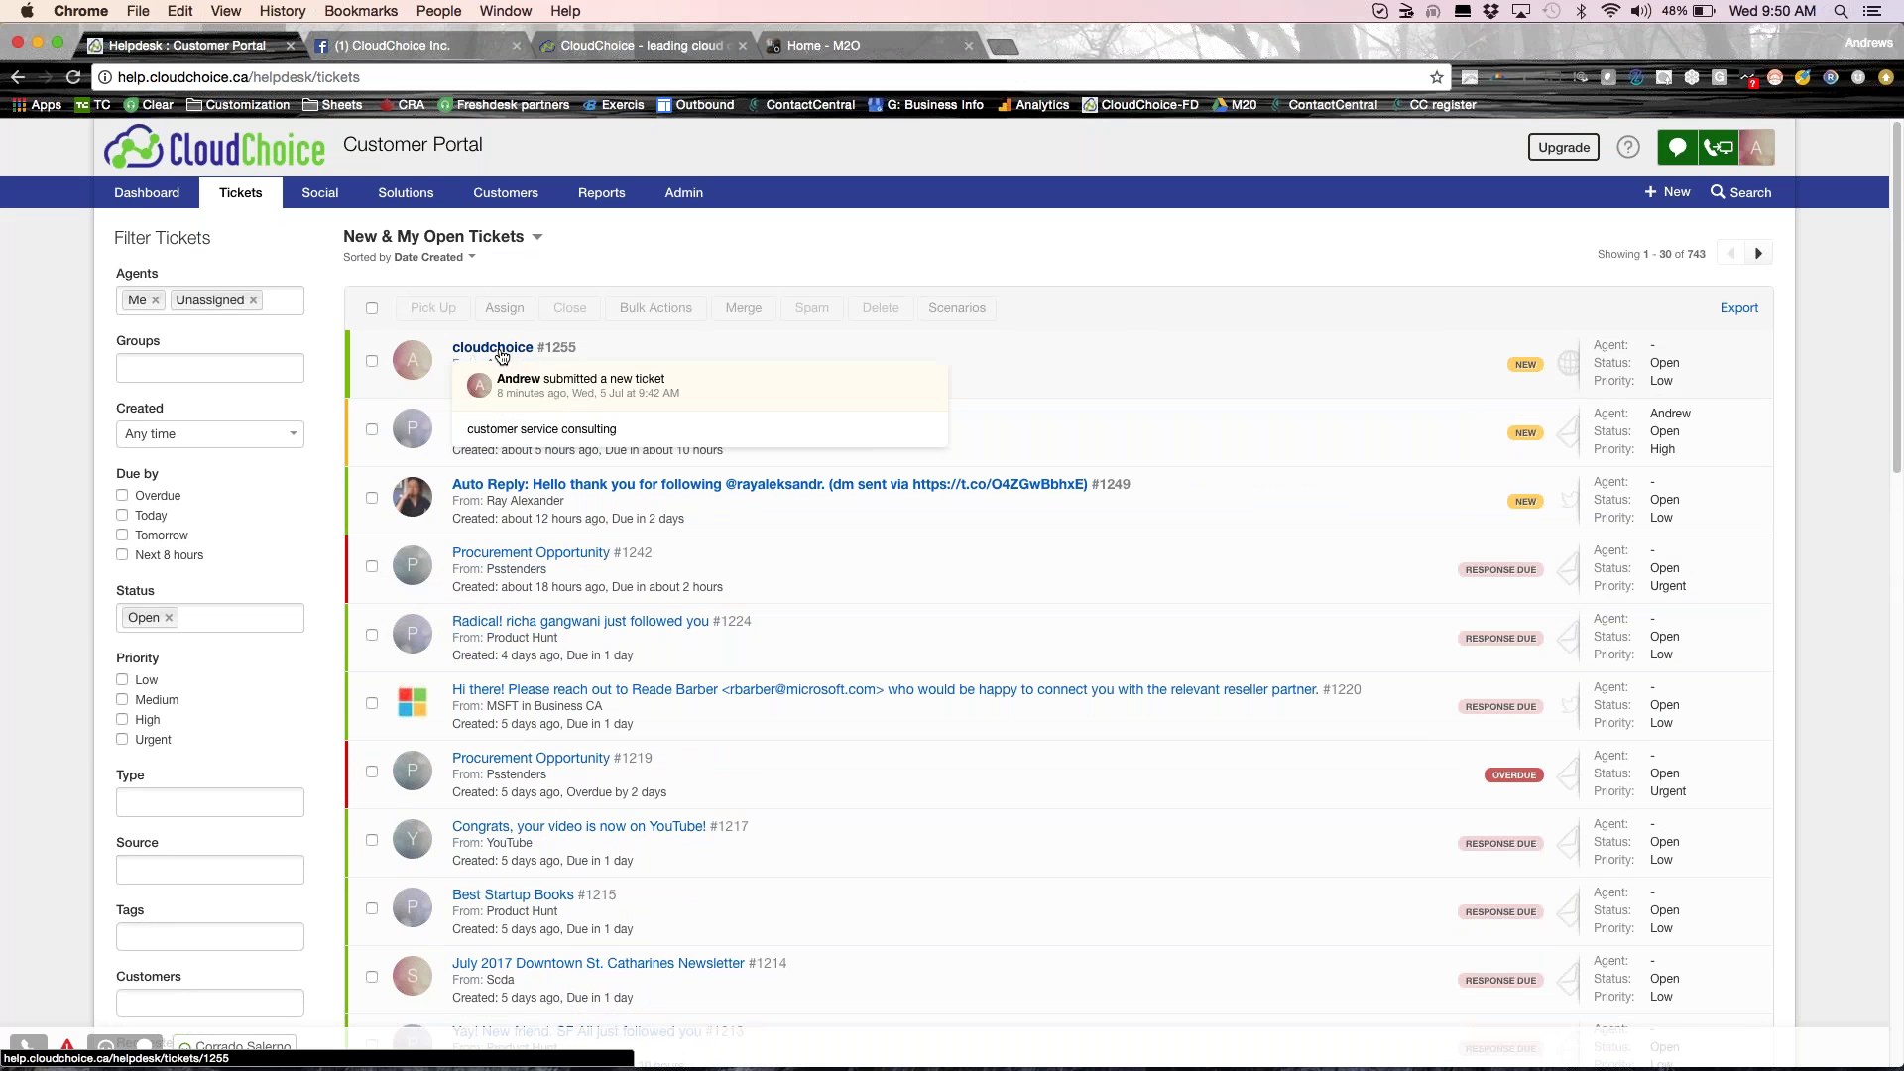
Reply to ticket #1255 with the 'What is CloudChoice?' solution article and begin a note.
click(501, 357)
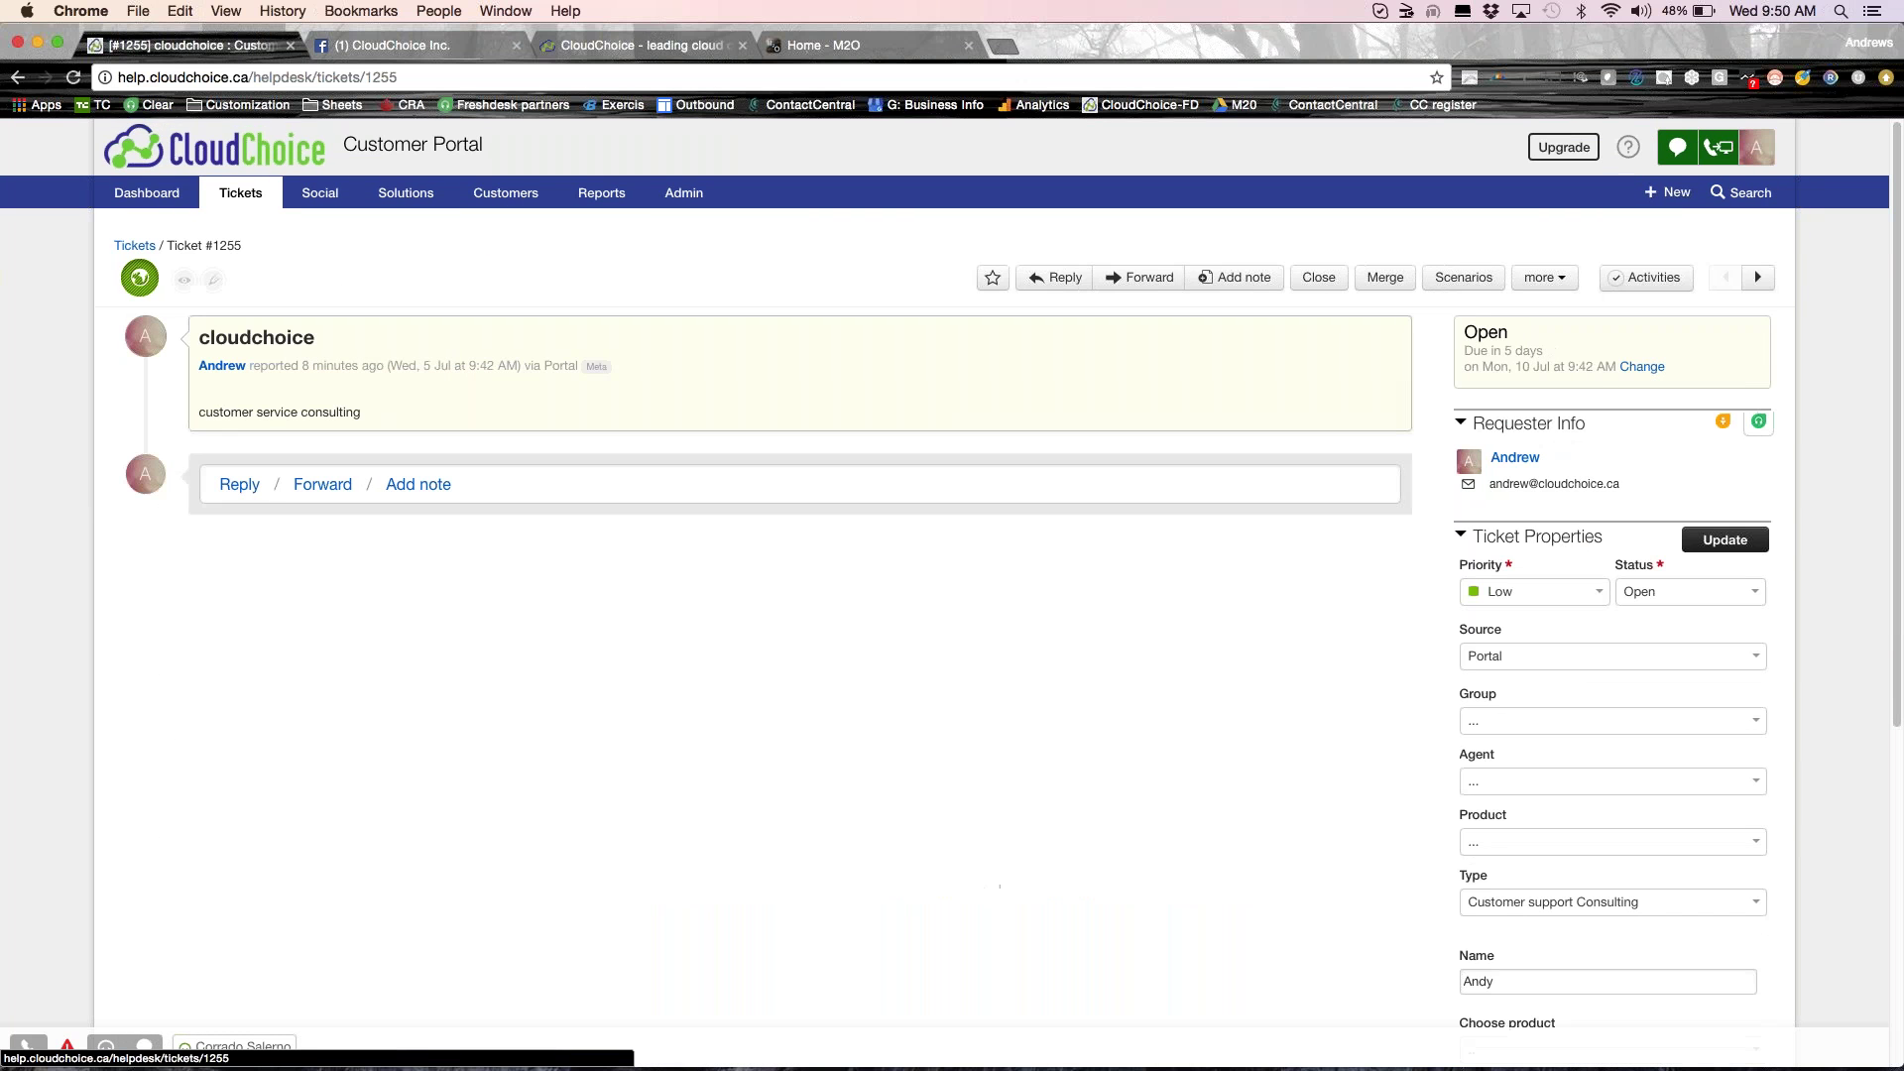
click(251, 493)
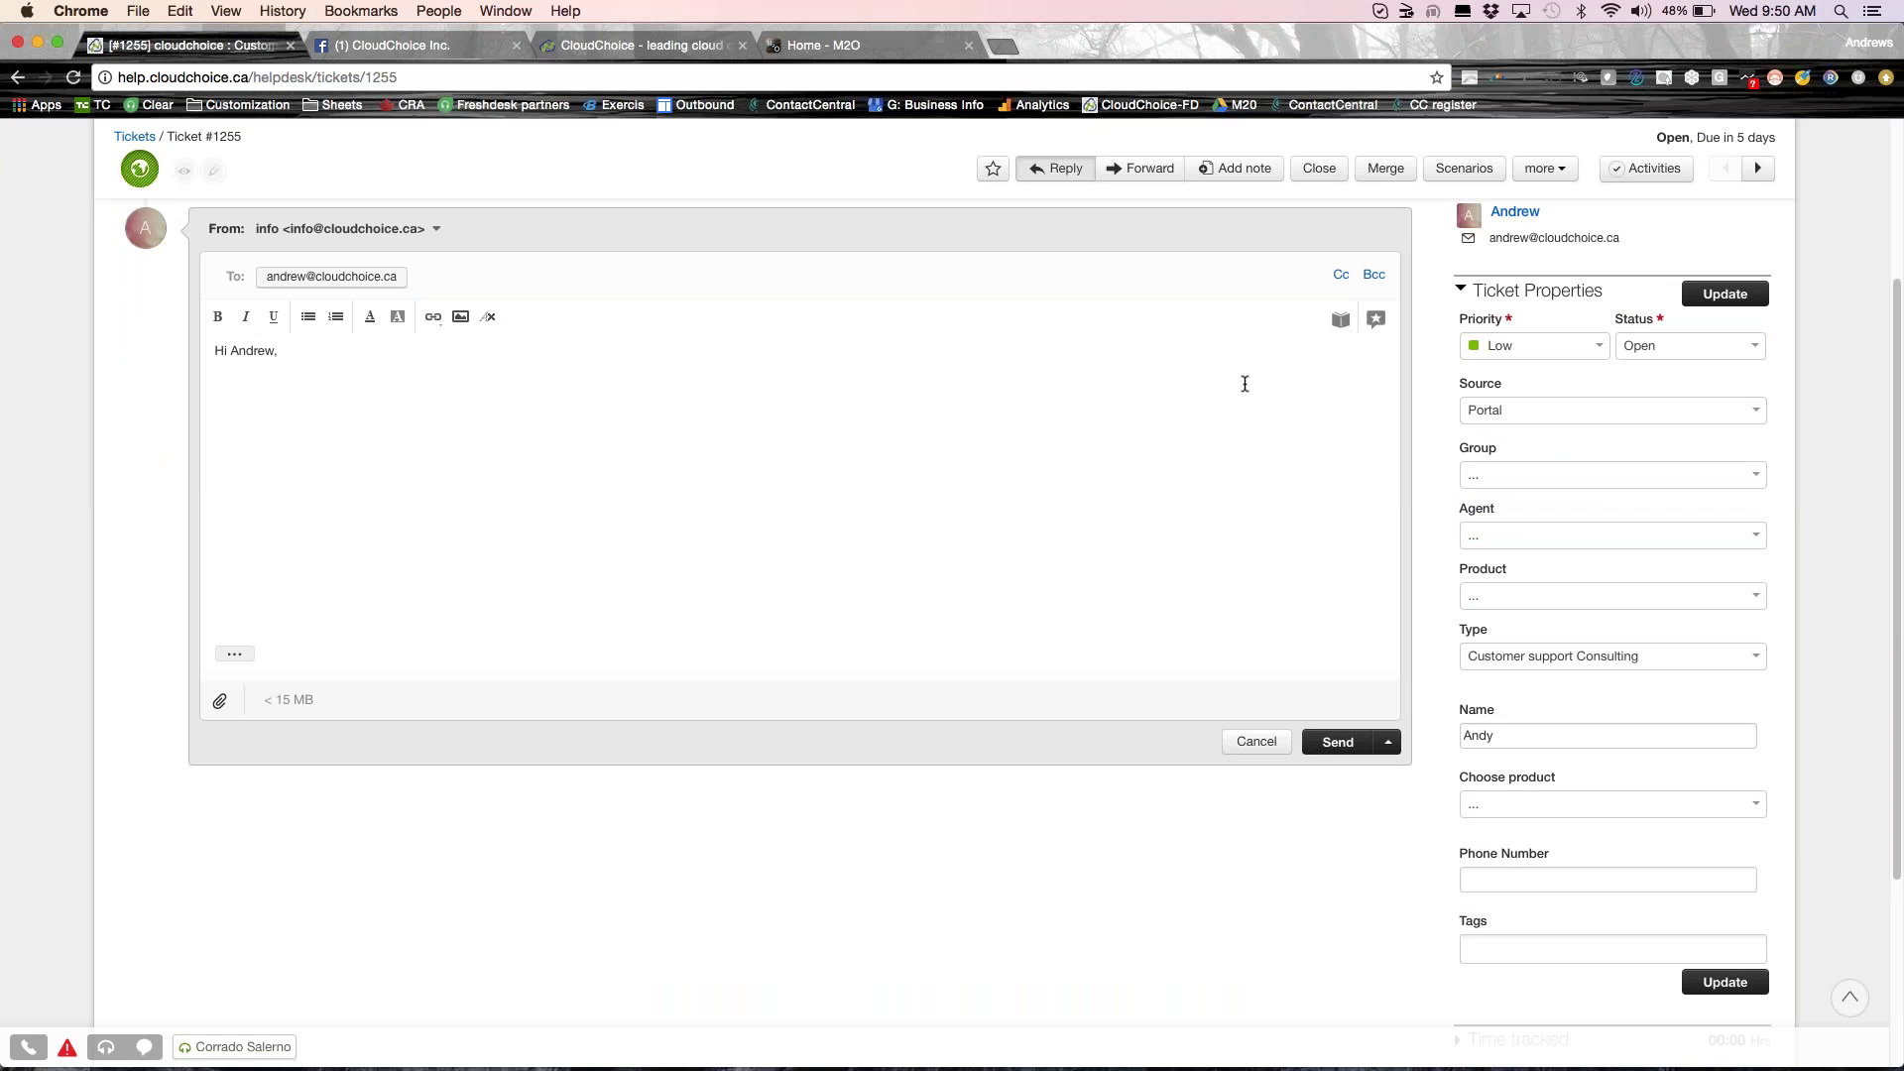
click(1341, 317)
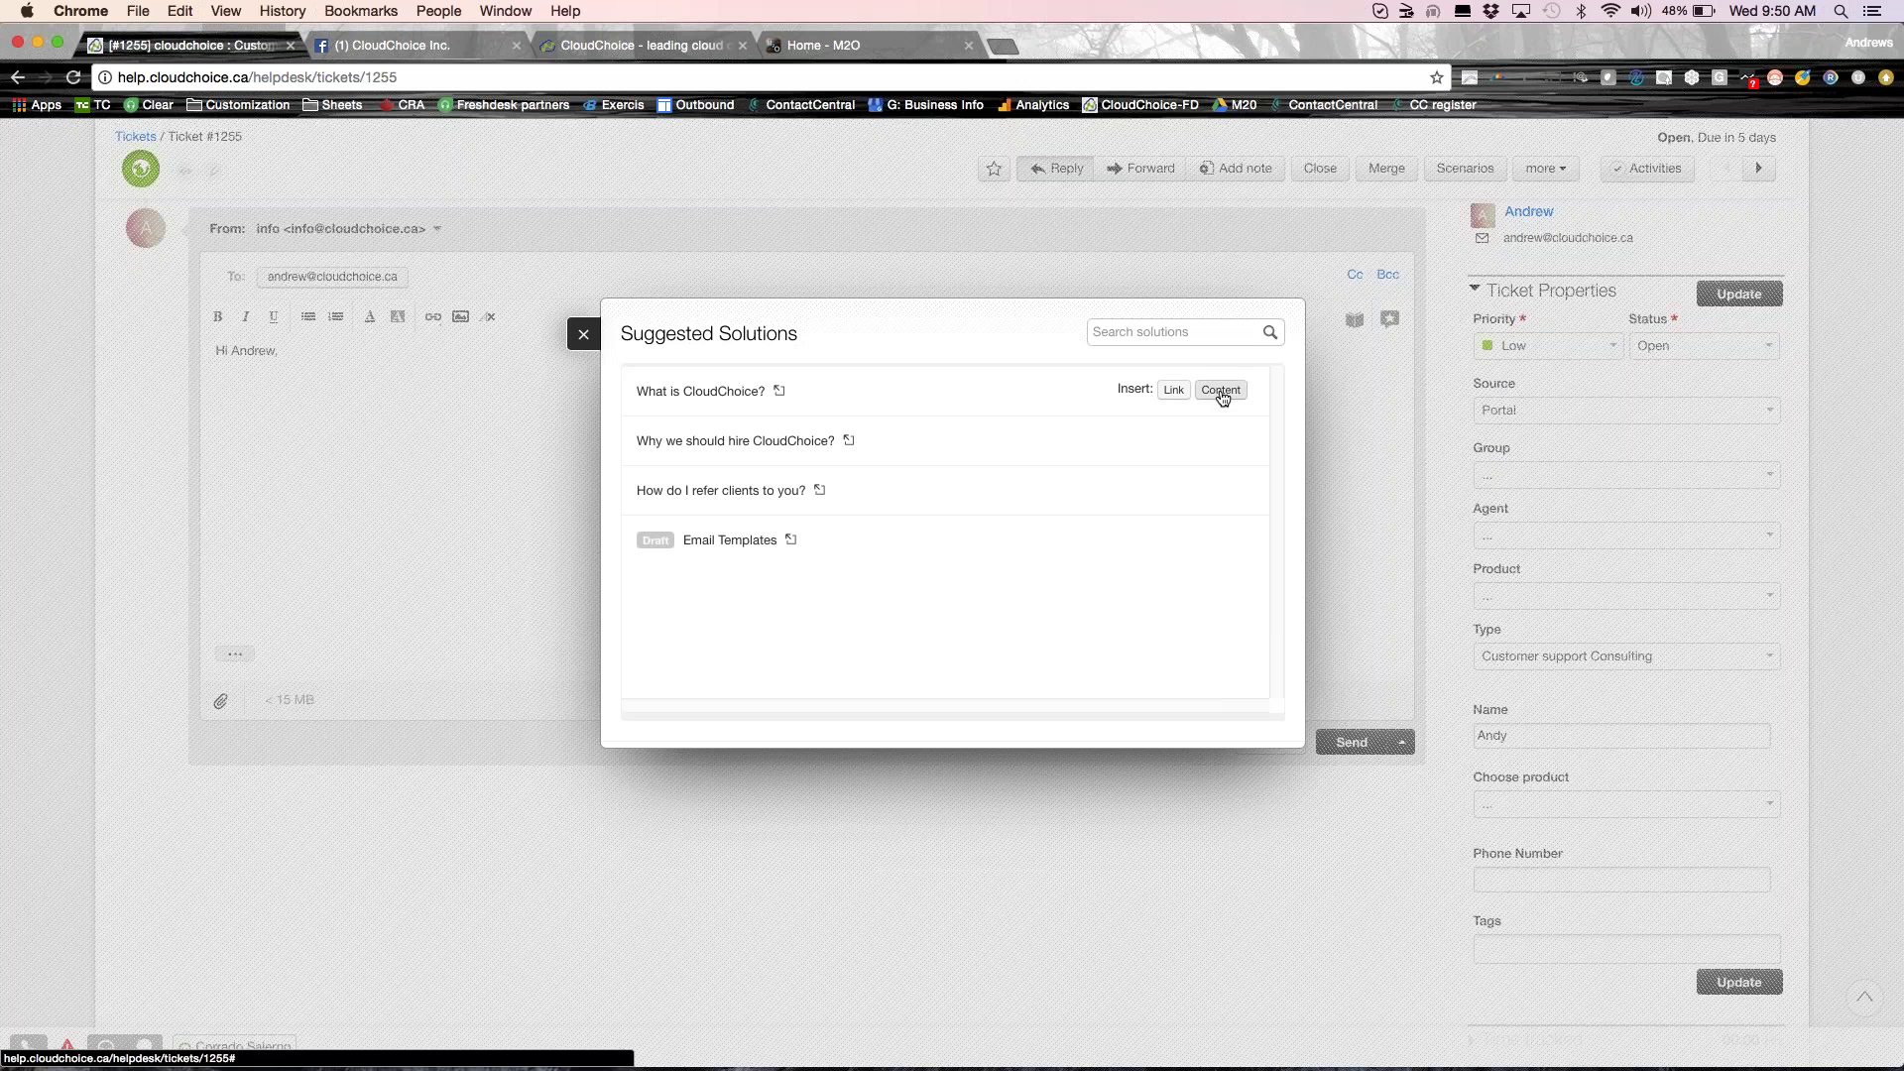
click(1221, 390)
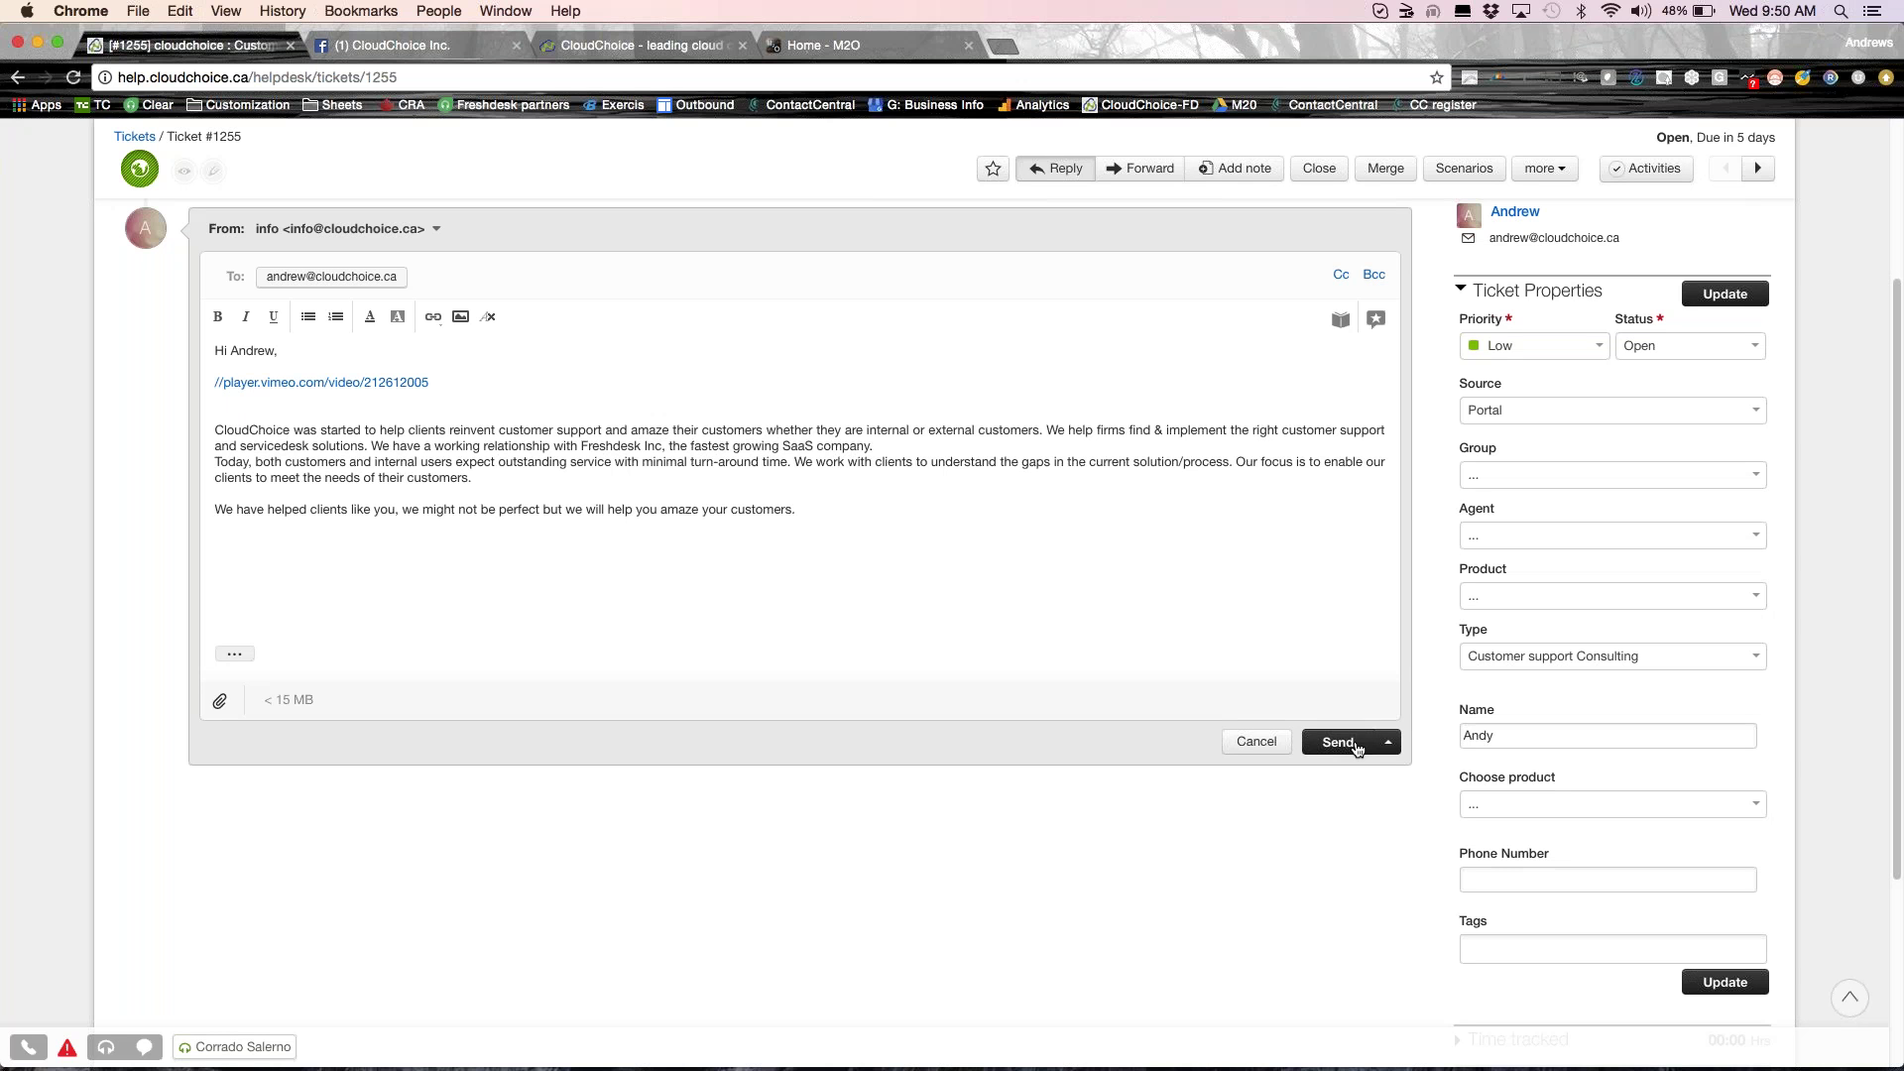
click(1357, 748)
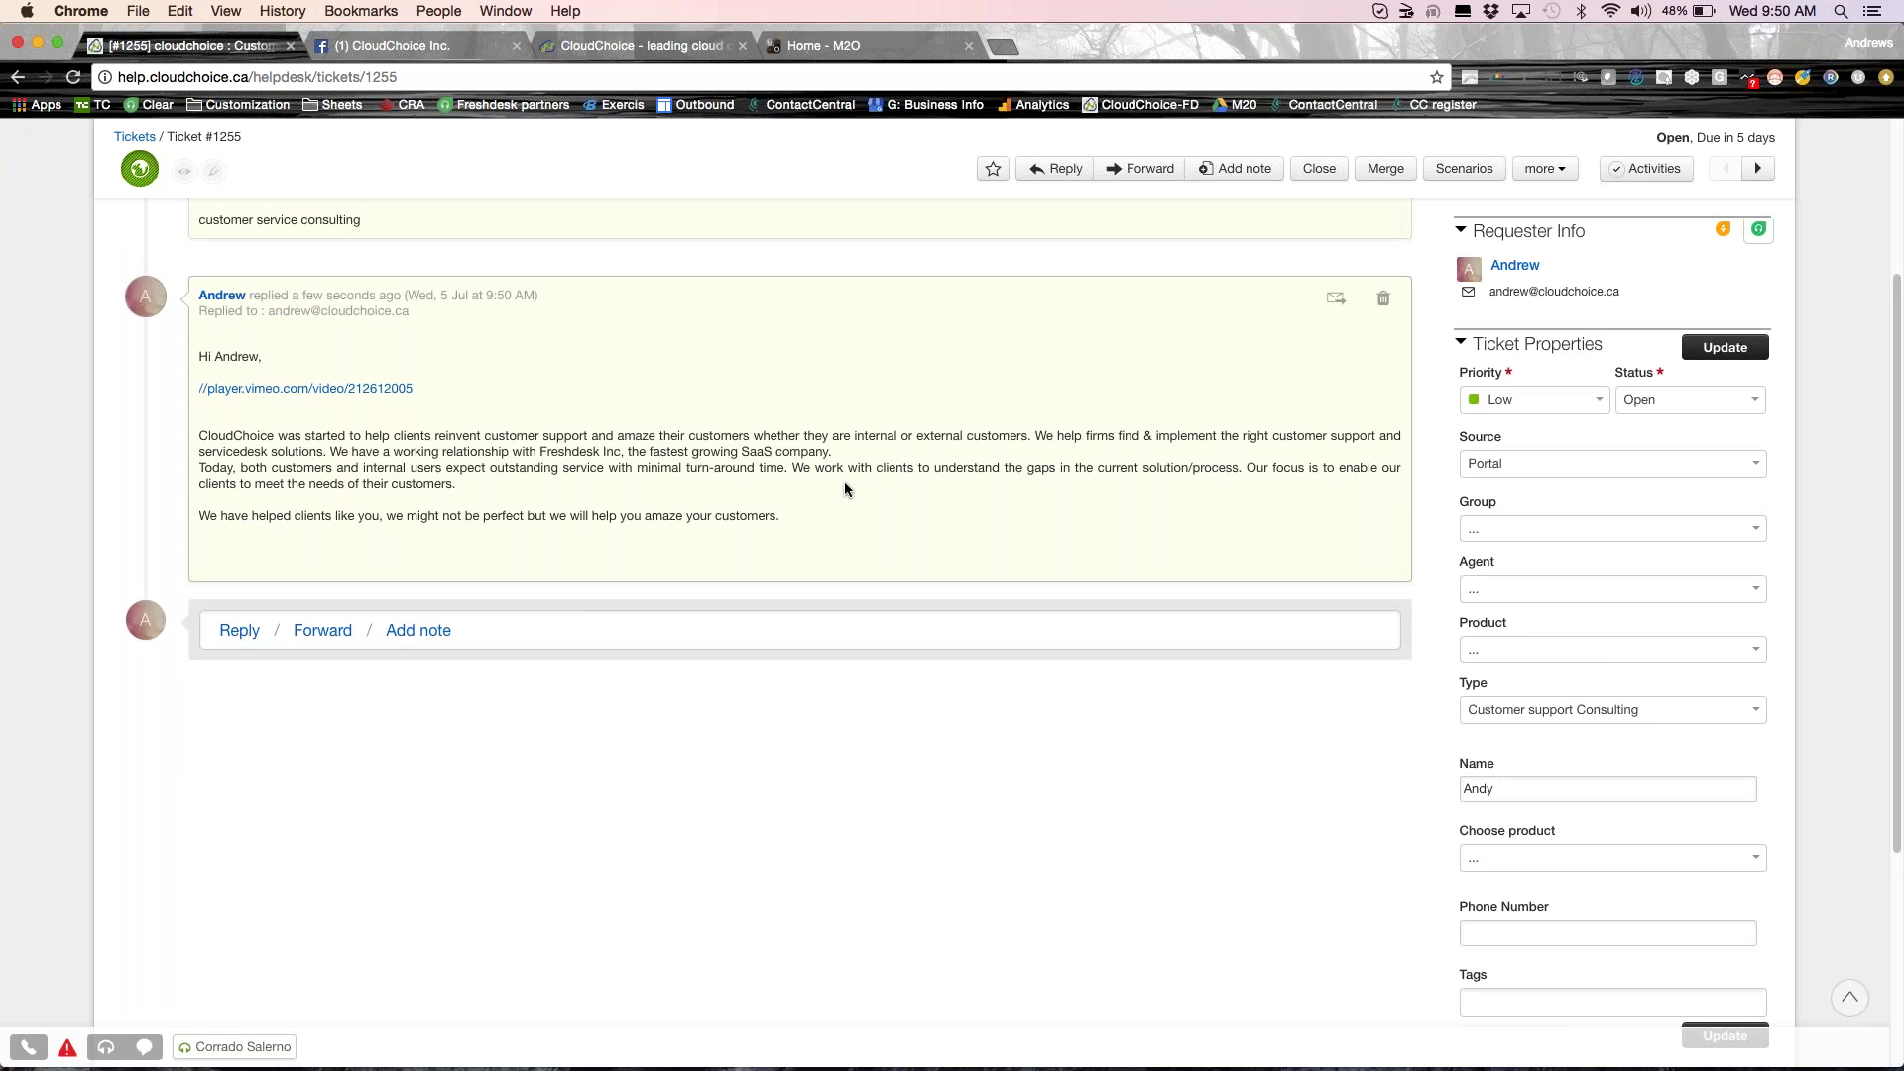
click(418, 630)
click(349, 312)
Post a private note 'Can you call this customer and update me' notifying the matching agent.
text(c)
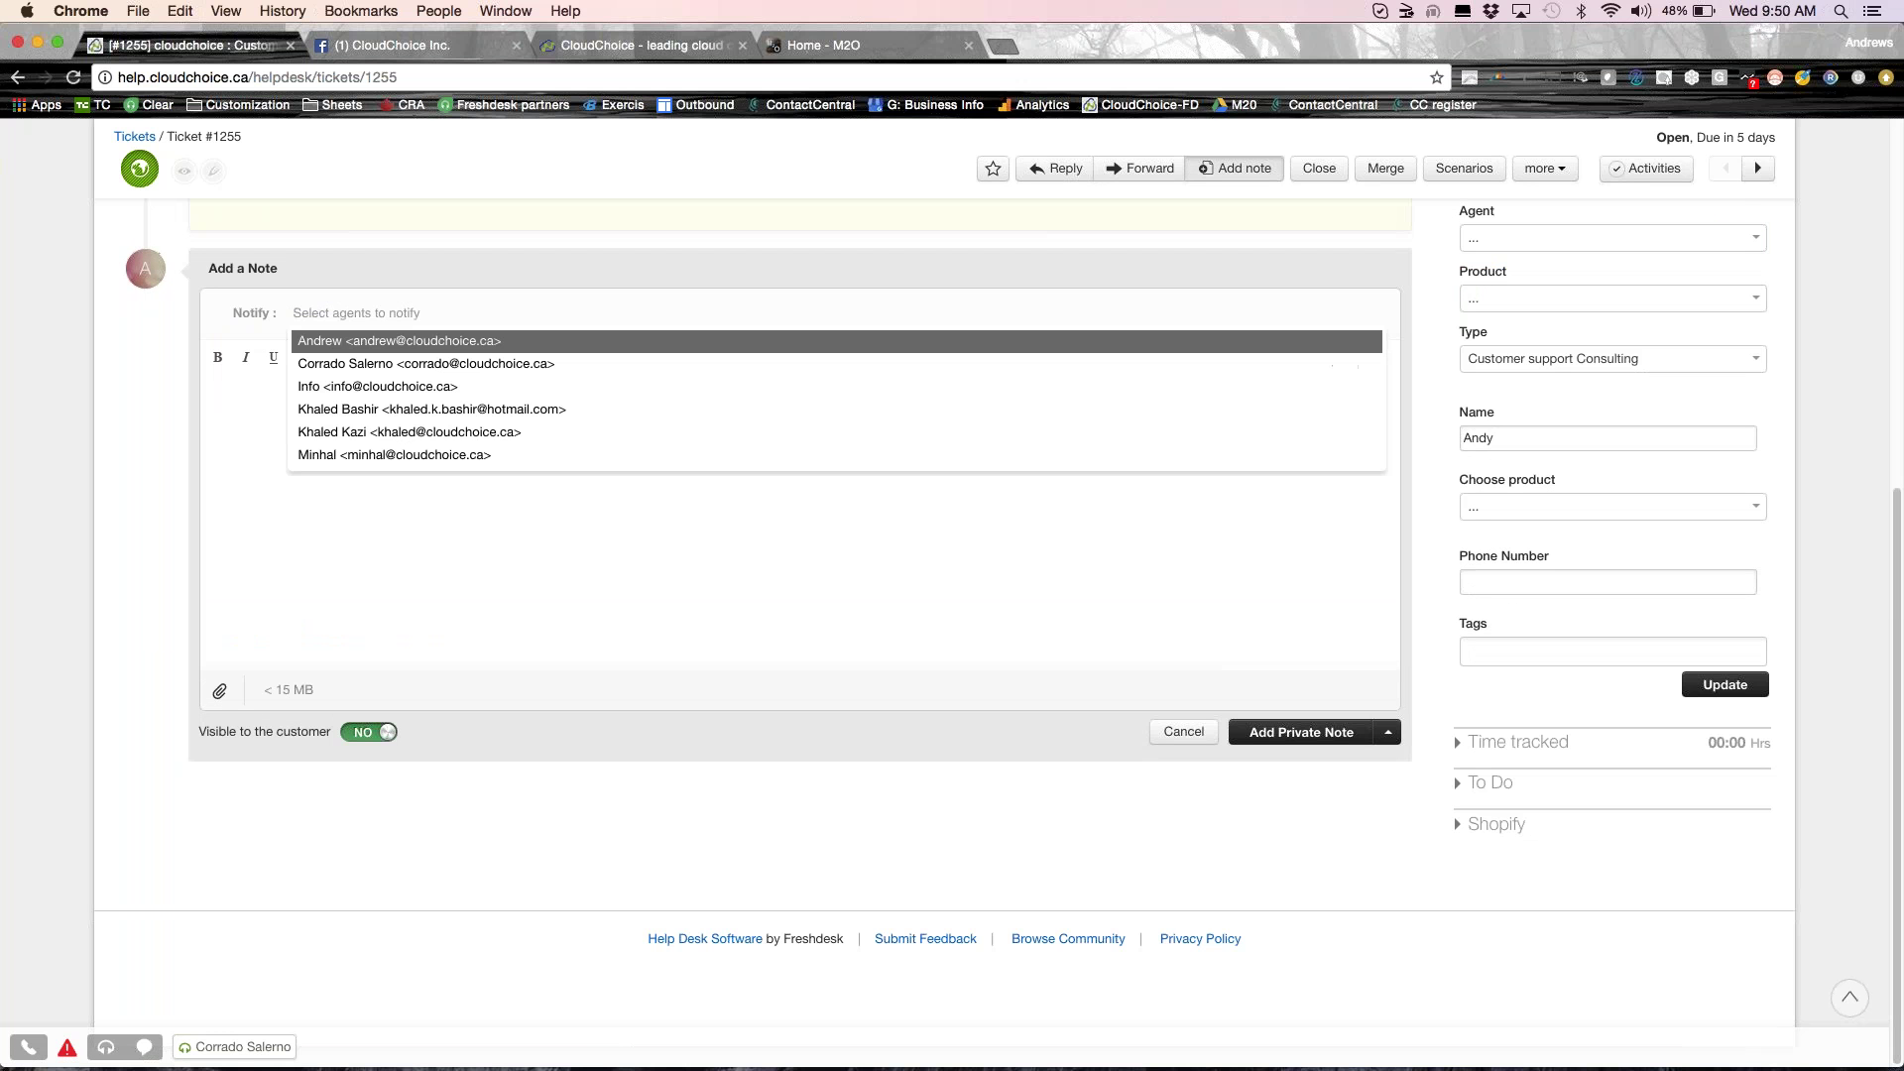
text(or)
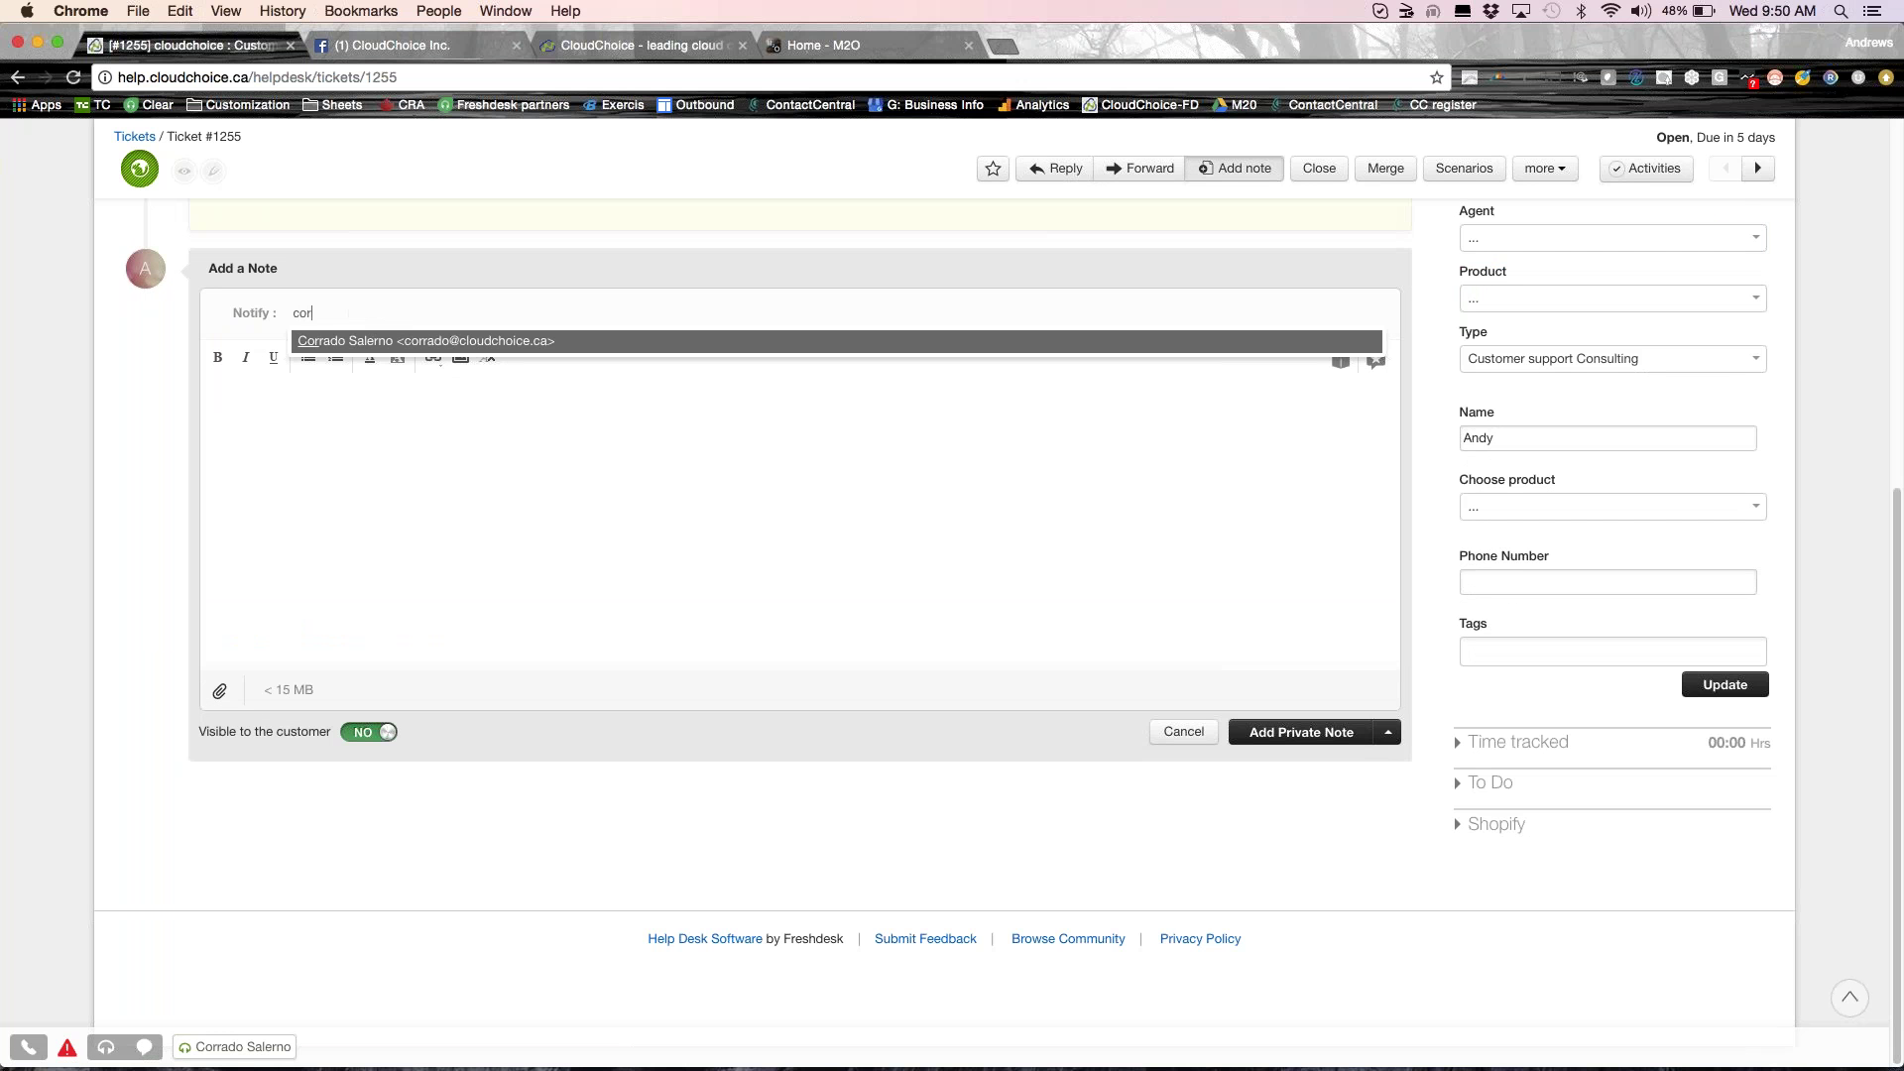
click(351, 340)
click(330, 434)
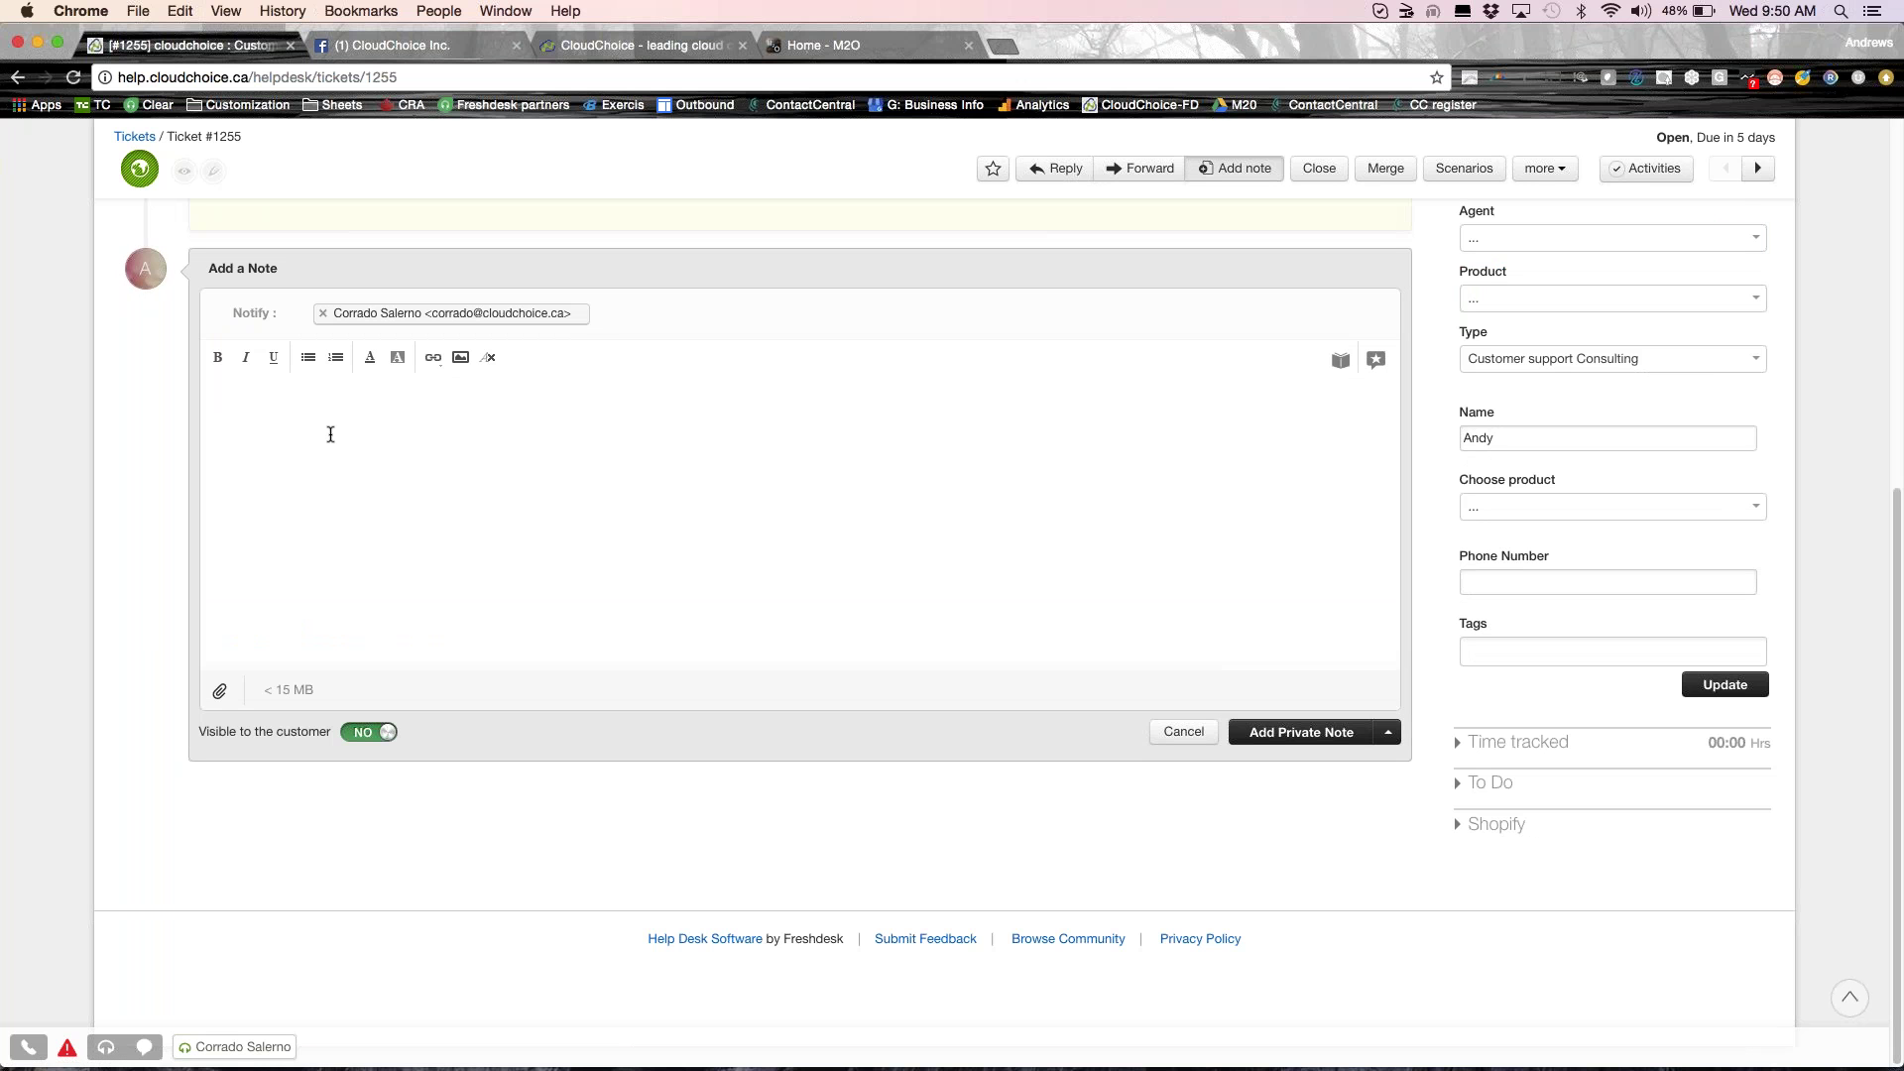
text(Can you call this customer and update me ?)
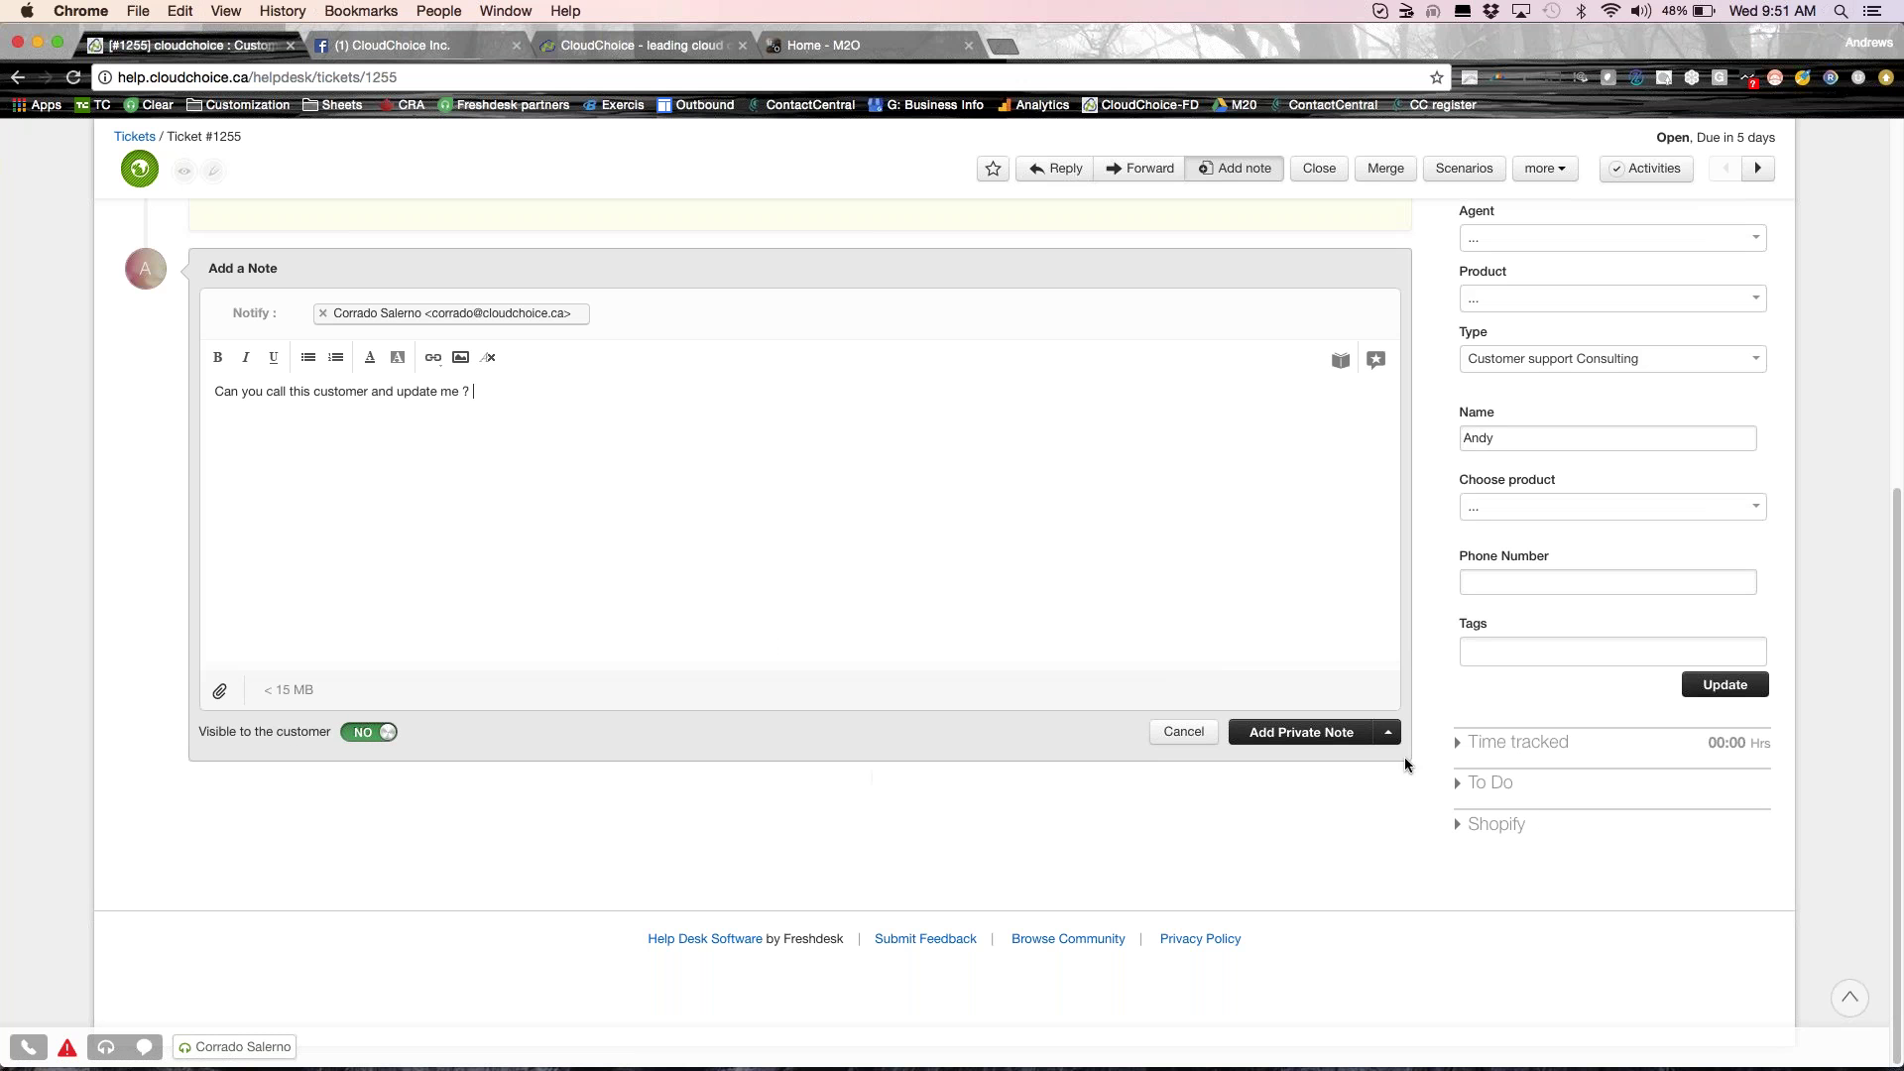
click(1325, 744)
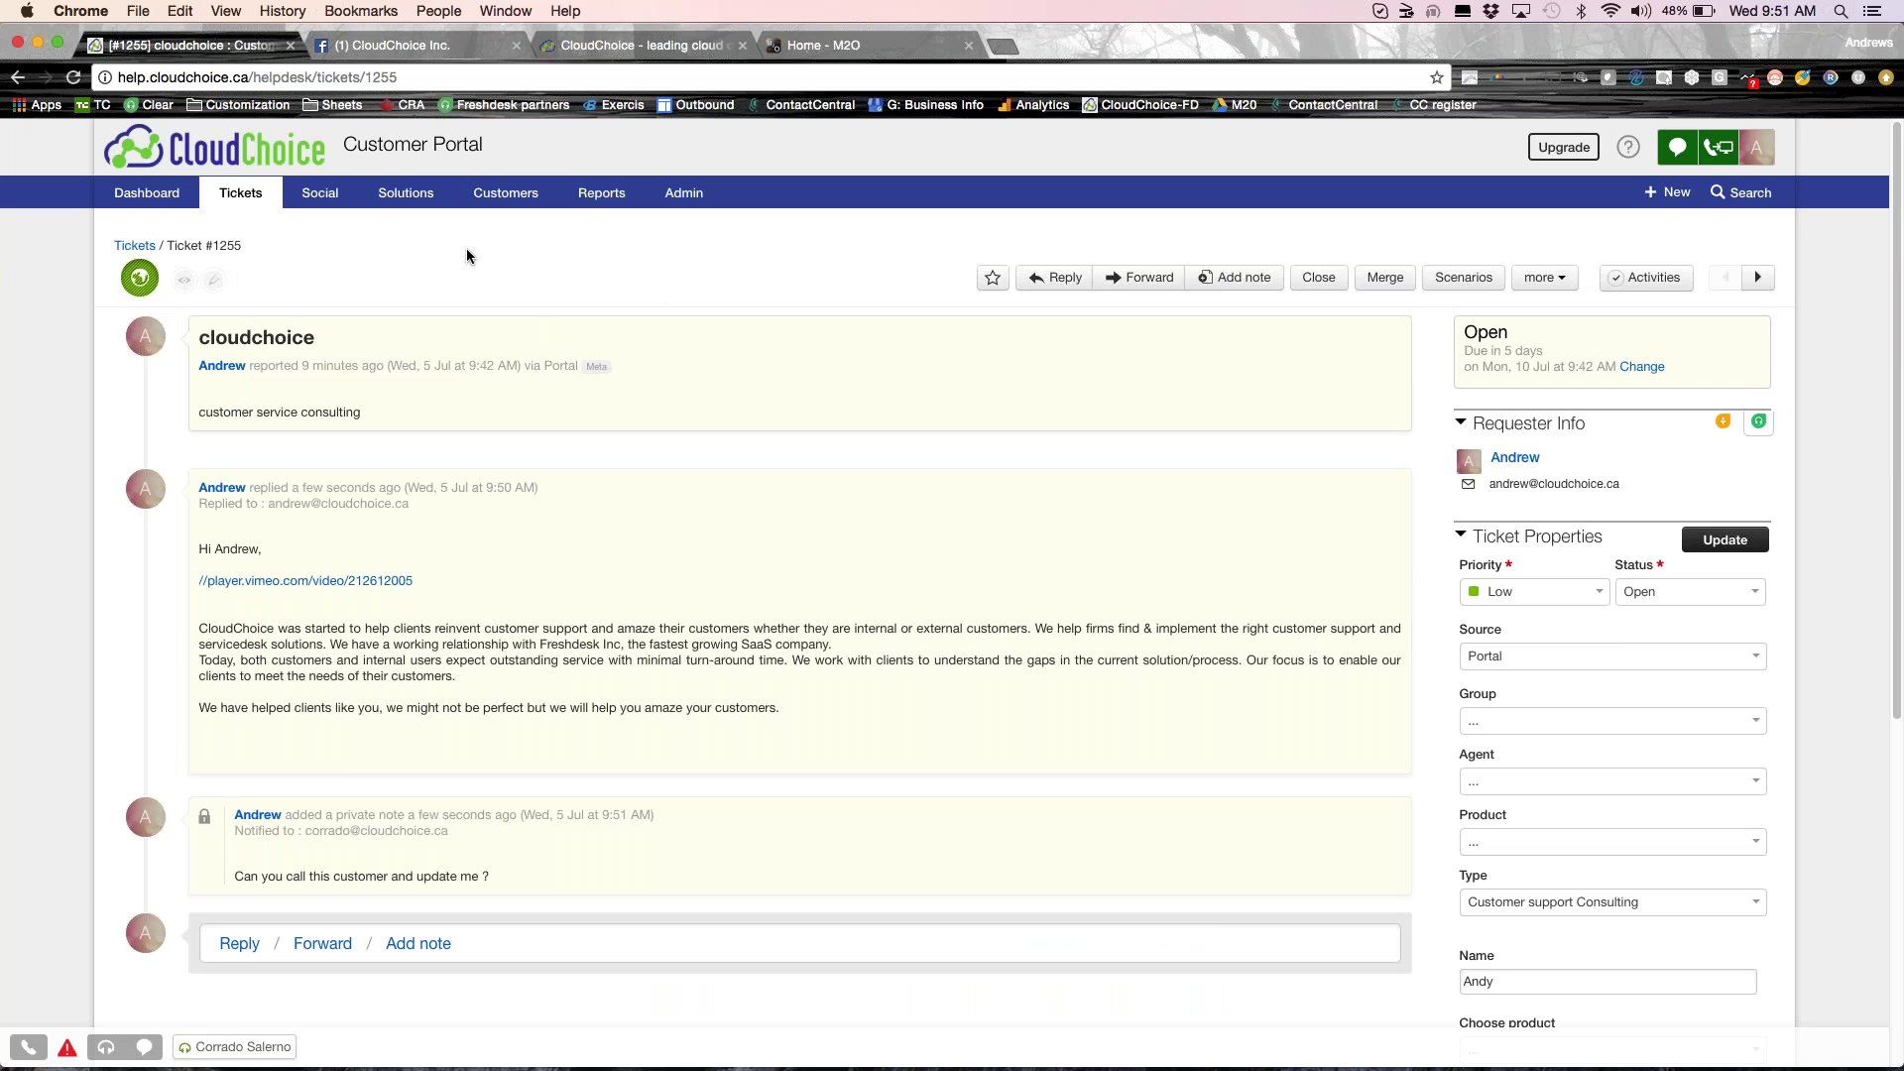
Remove Unassigned from the Agents filter so only the four tickets assigned to Me show.
click(247, 207)
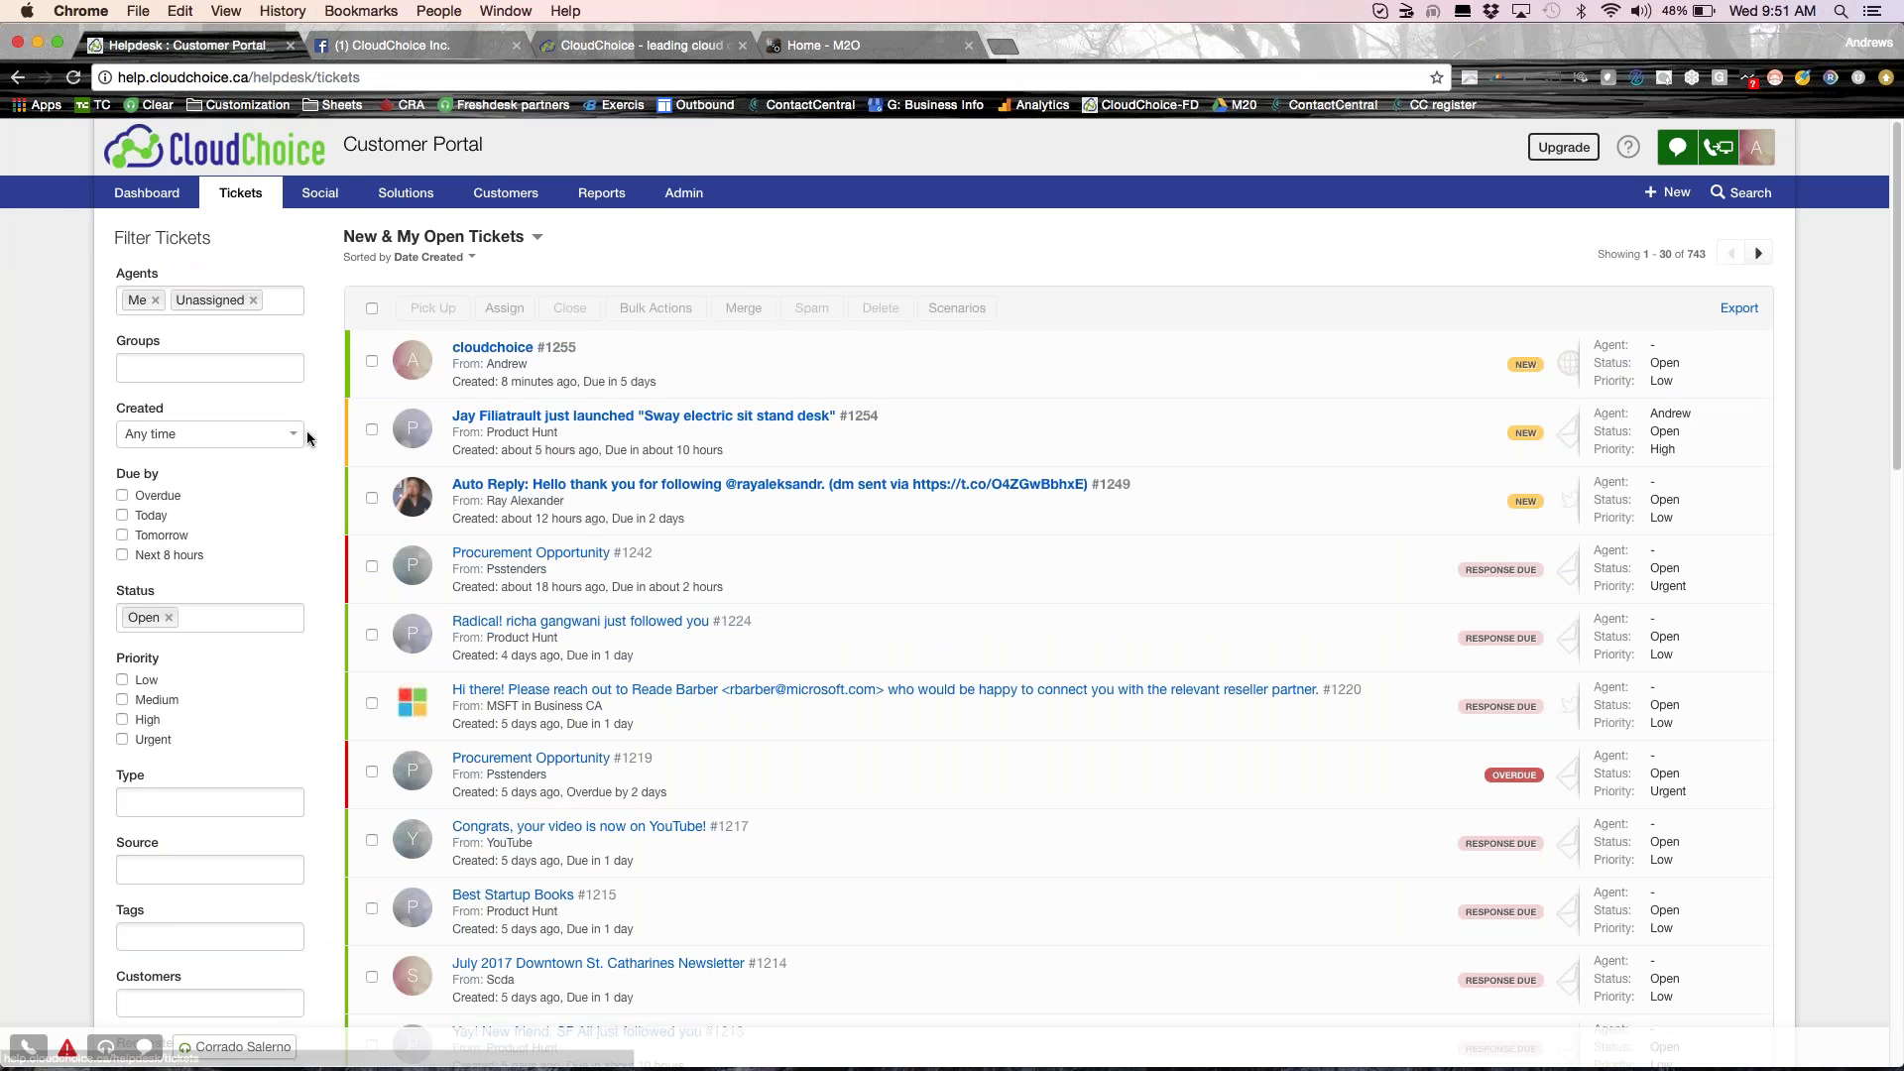
scroll(307, 323, down, 1)
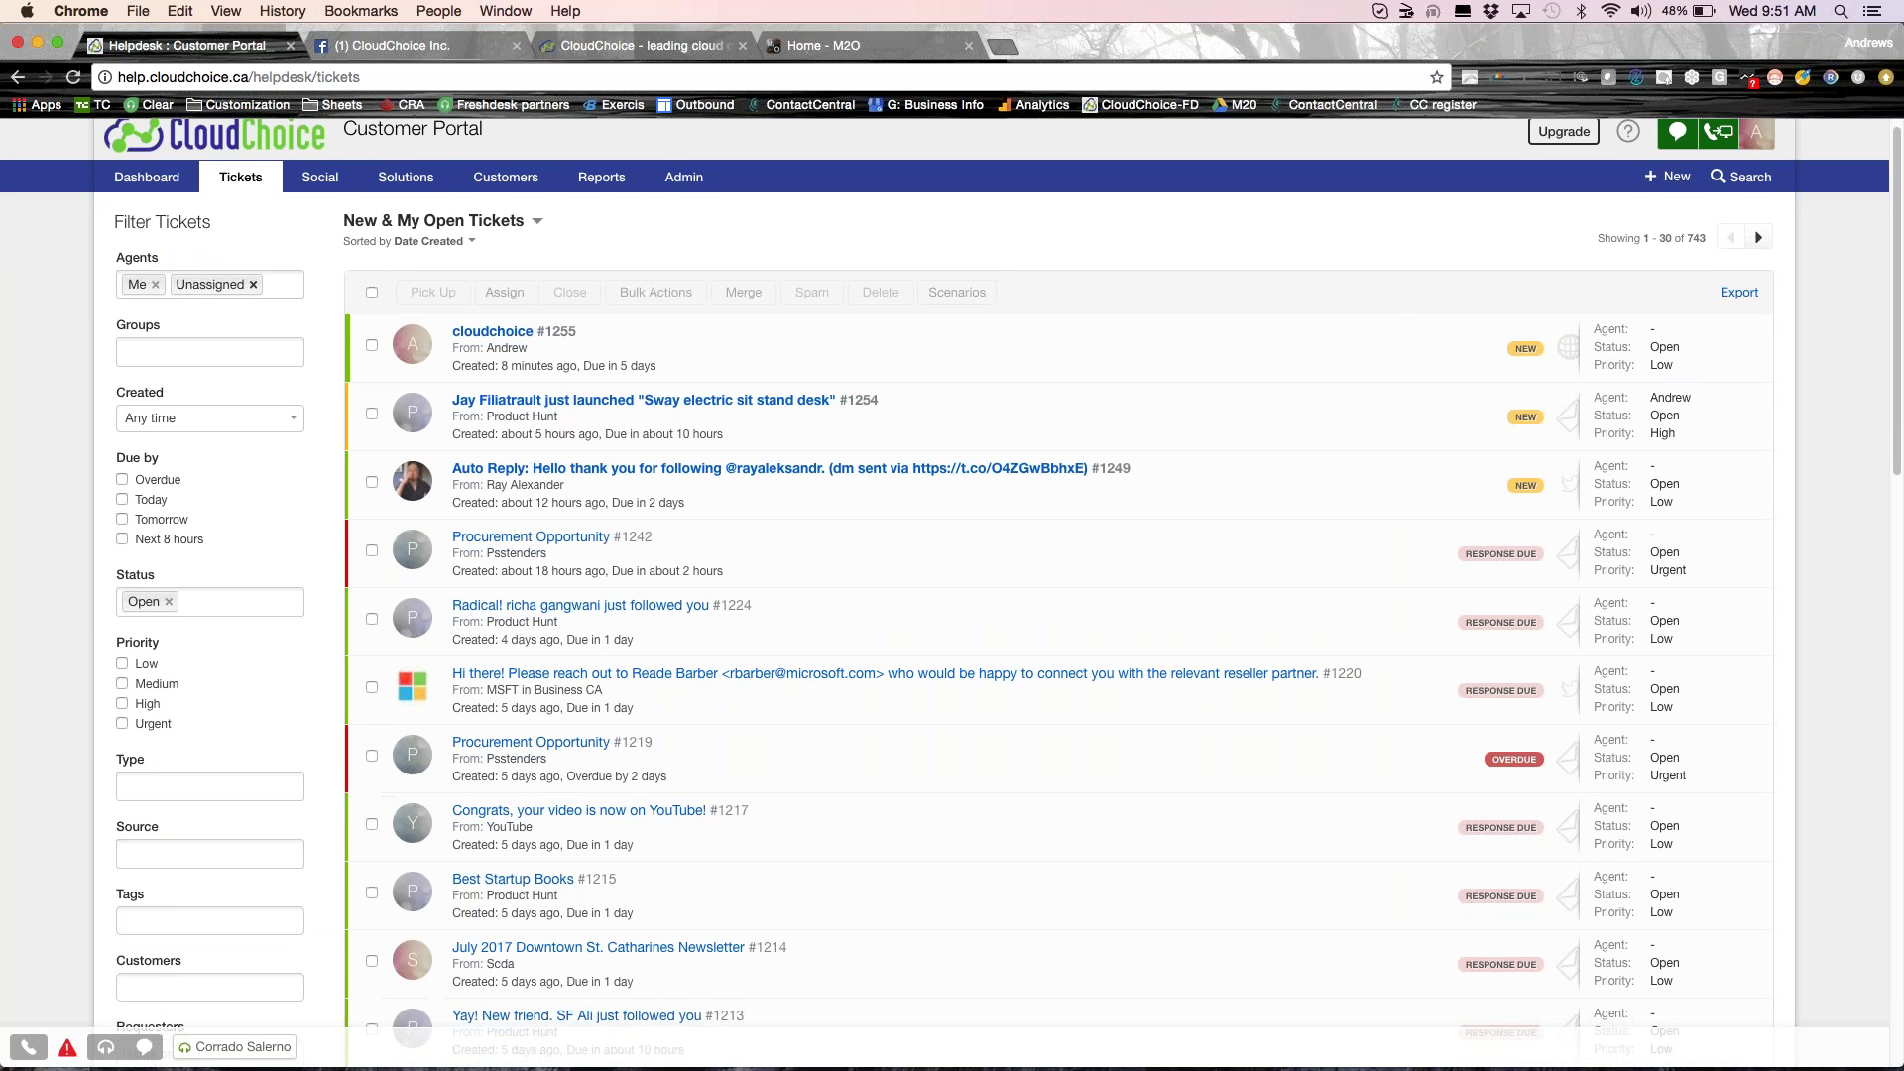
click(253, 285)
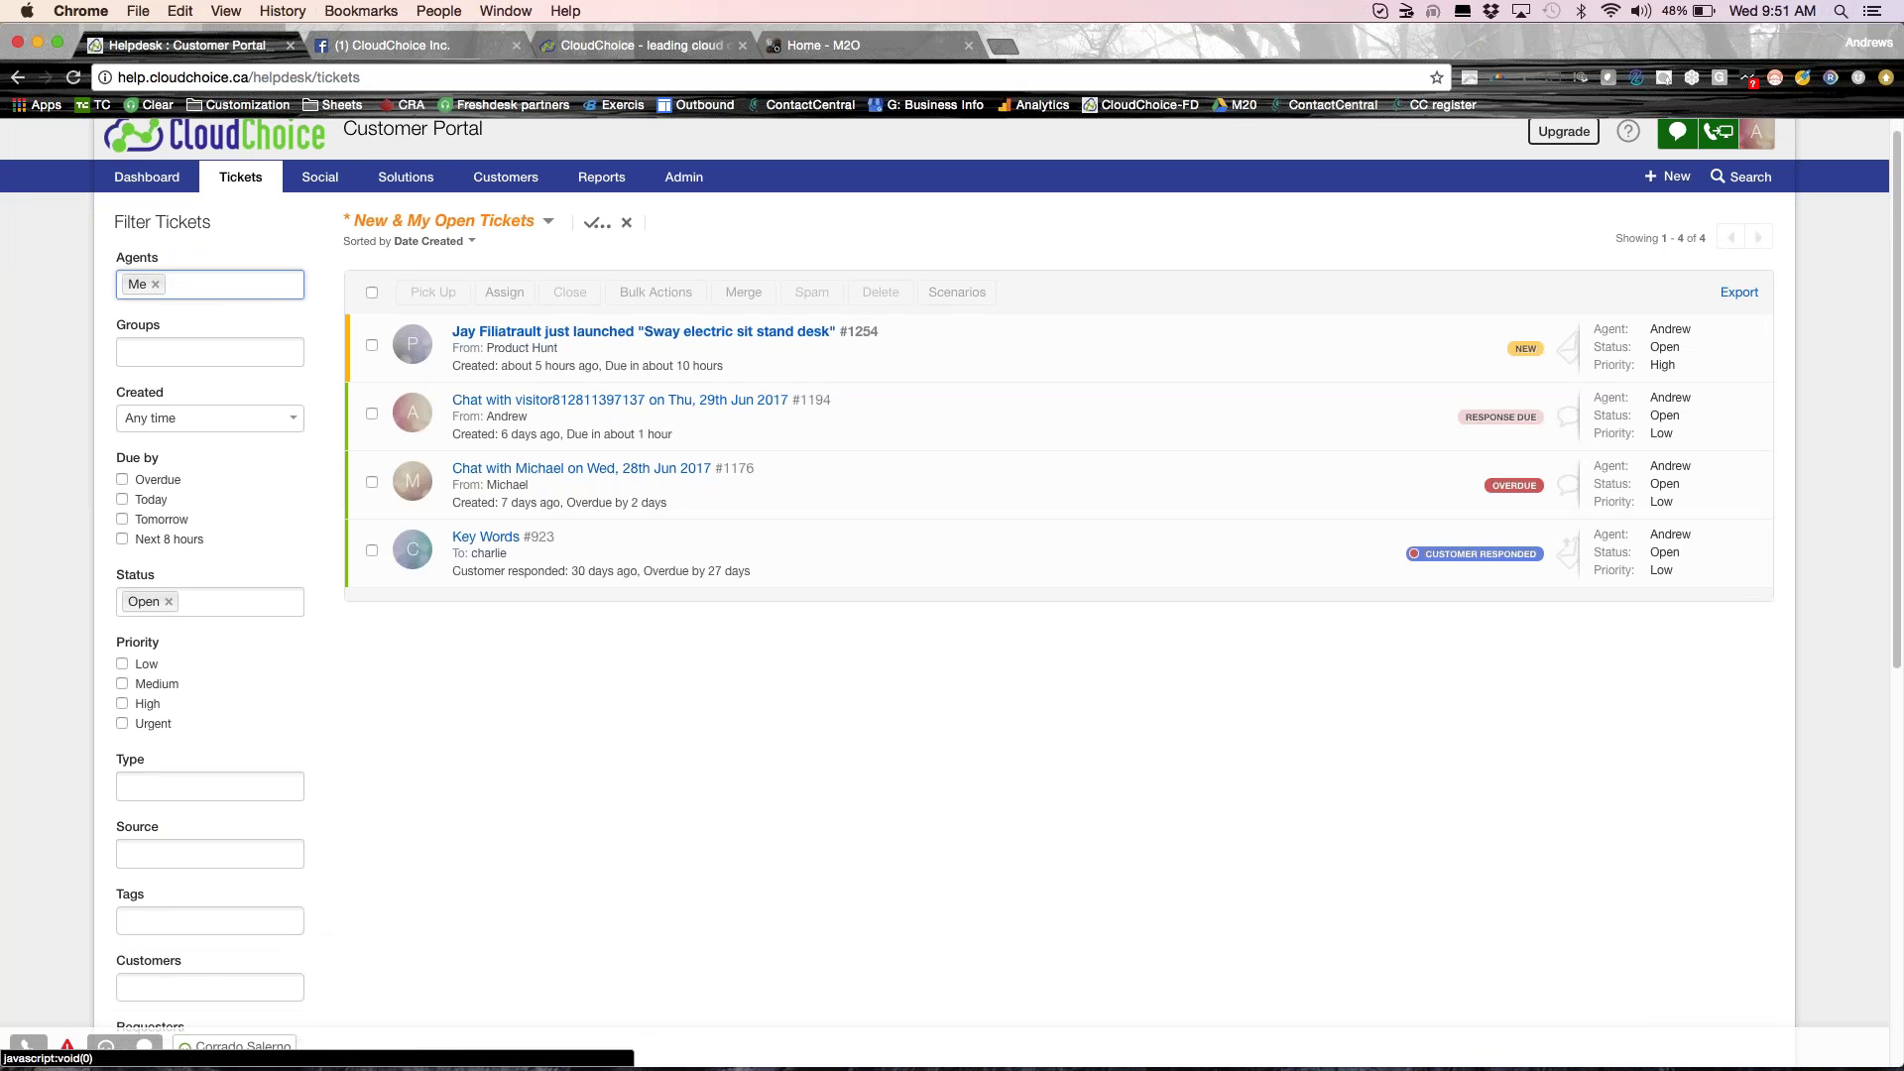
scroll(264, 476, down, 5)
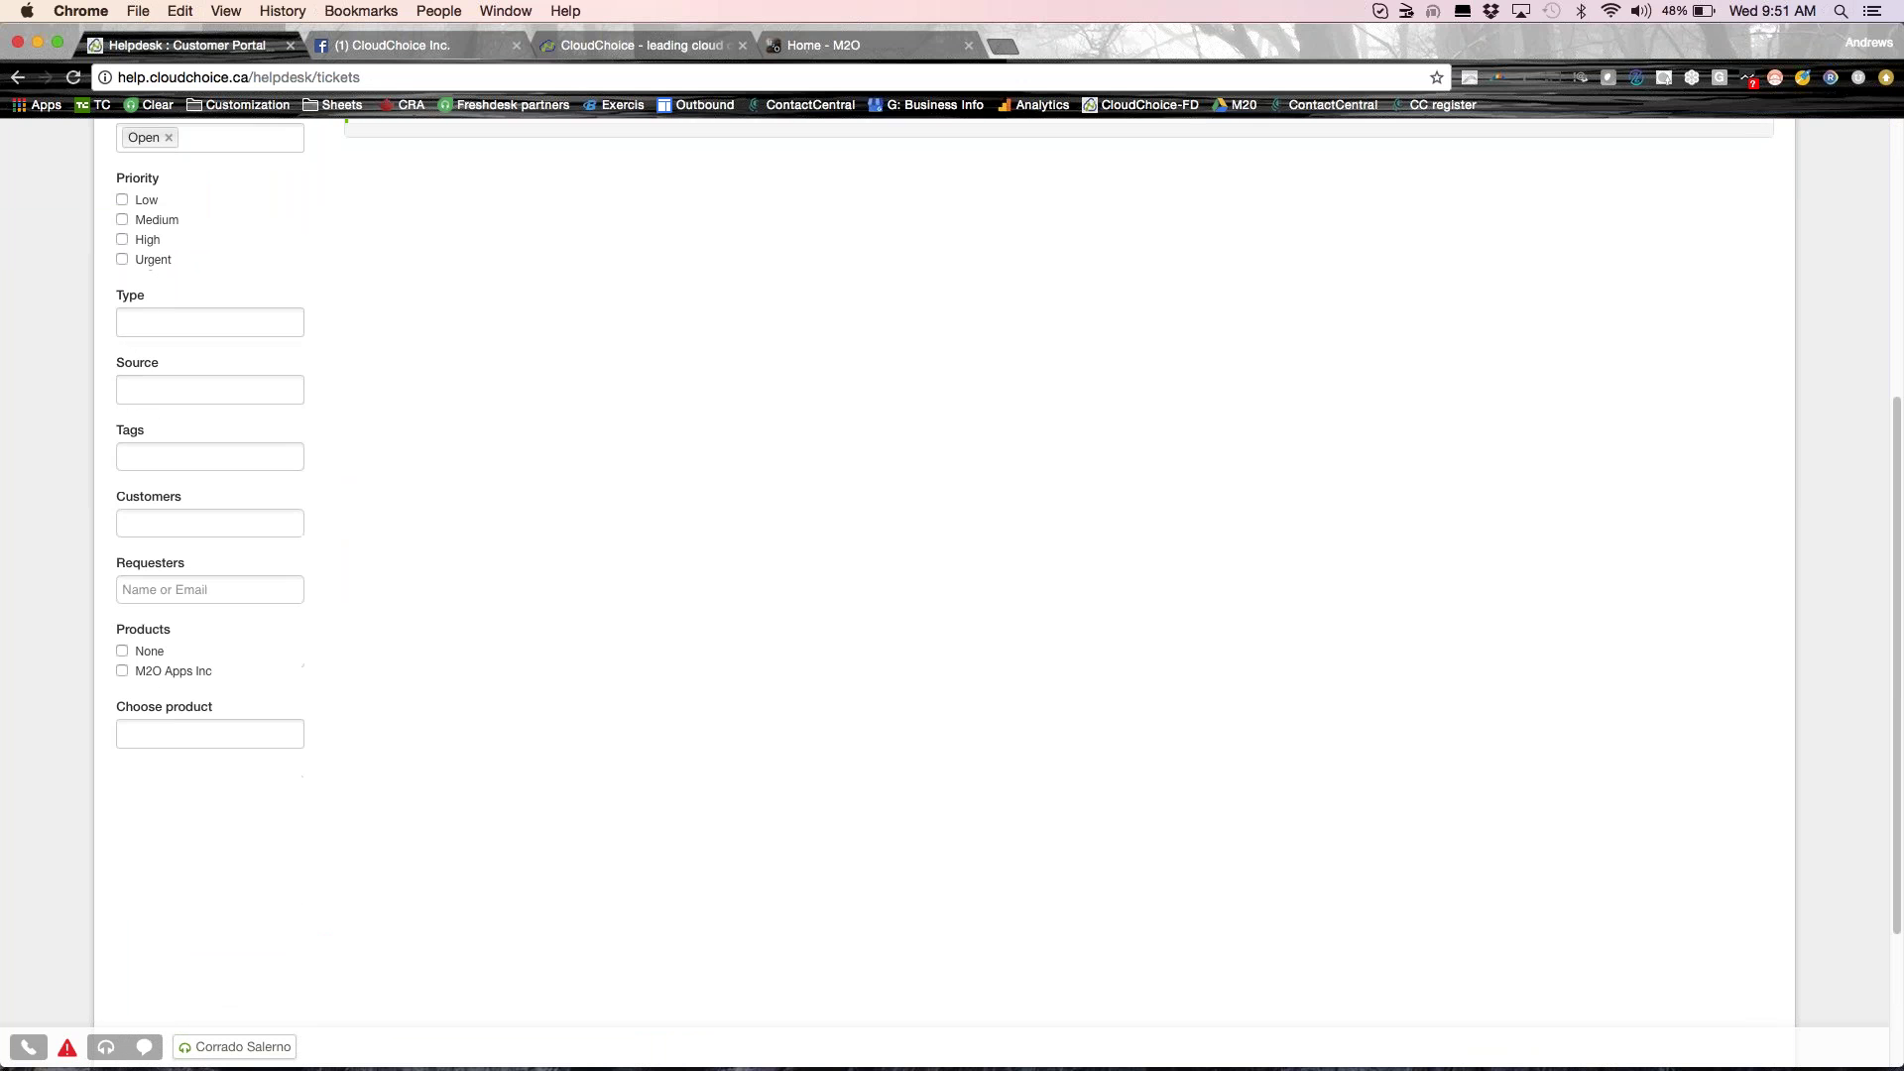
scroll(655, 189, up, 6)
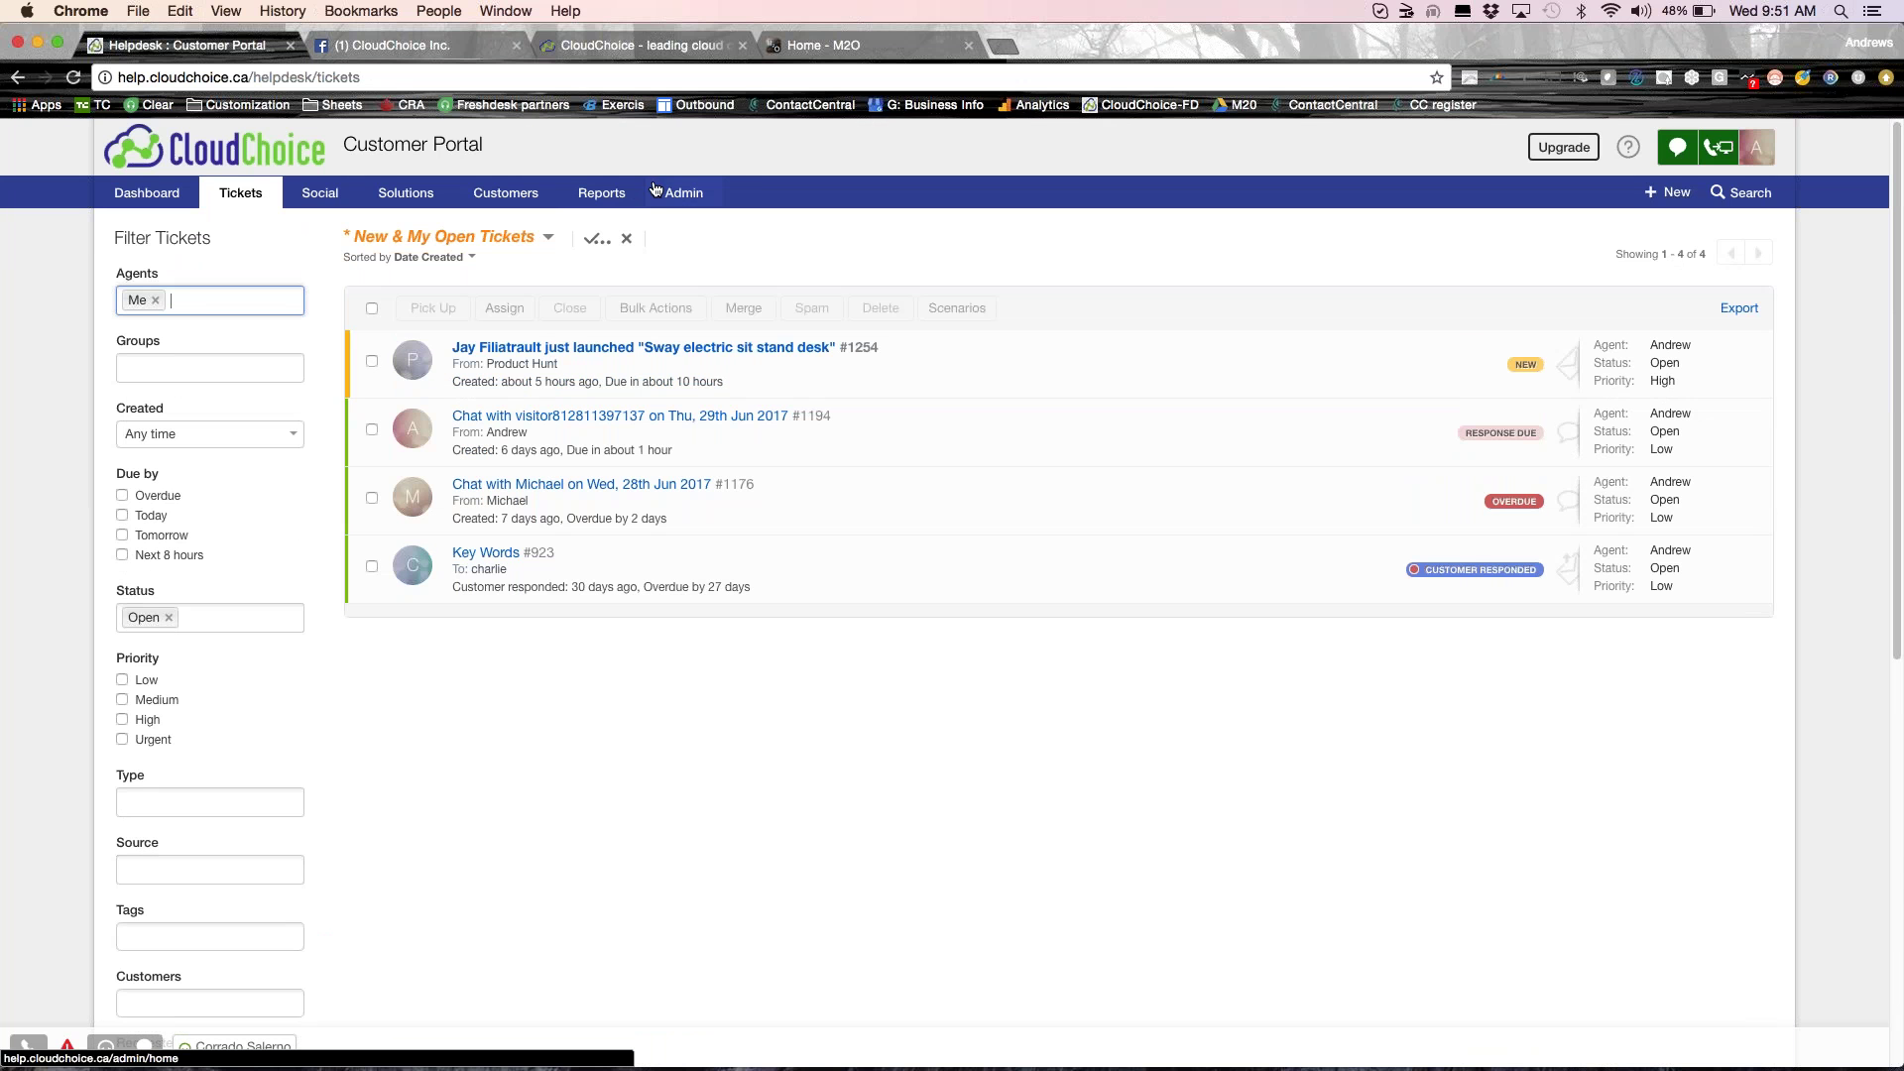
click(666, 193)
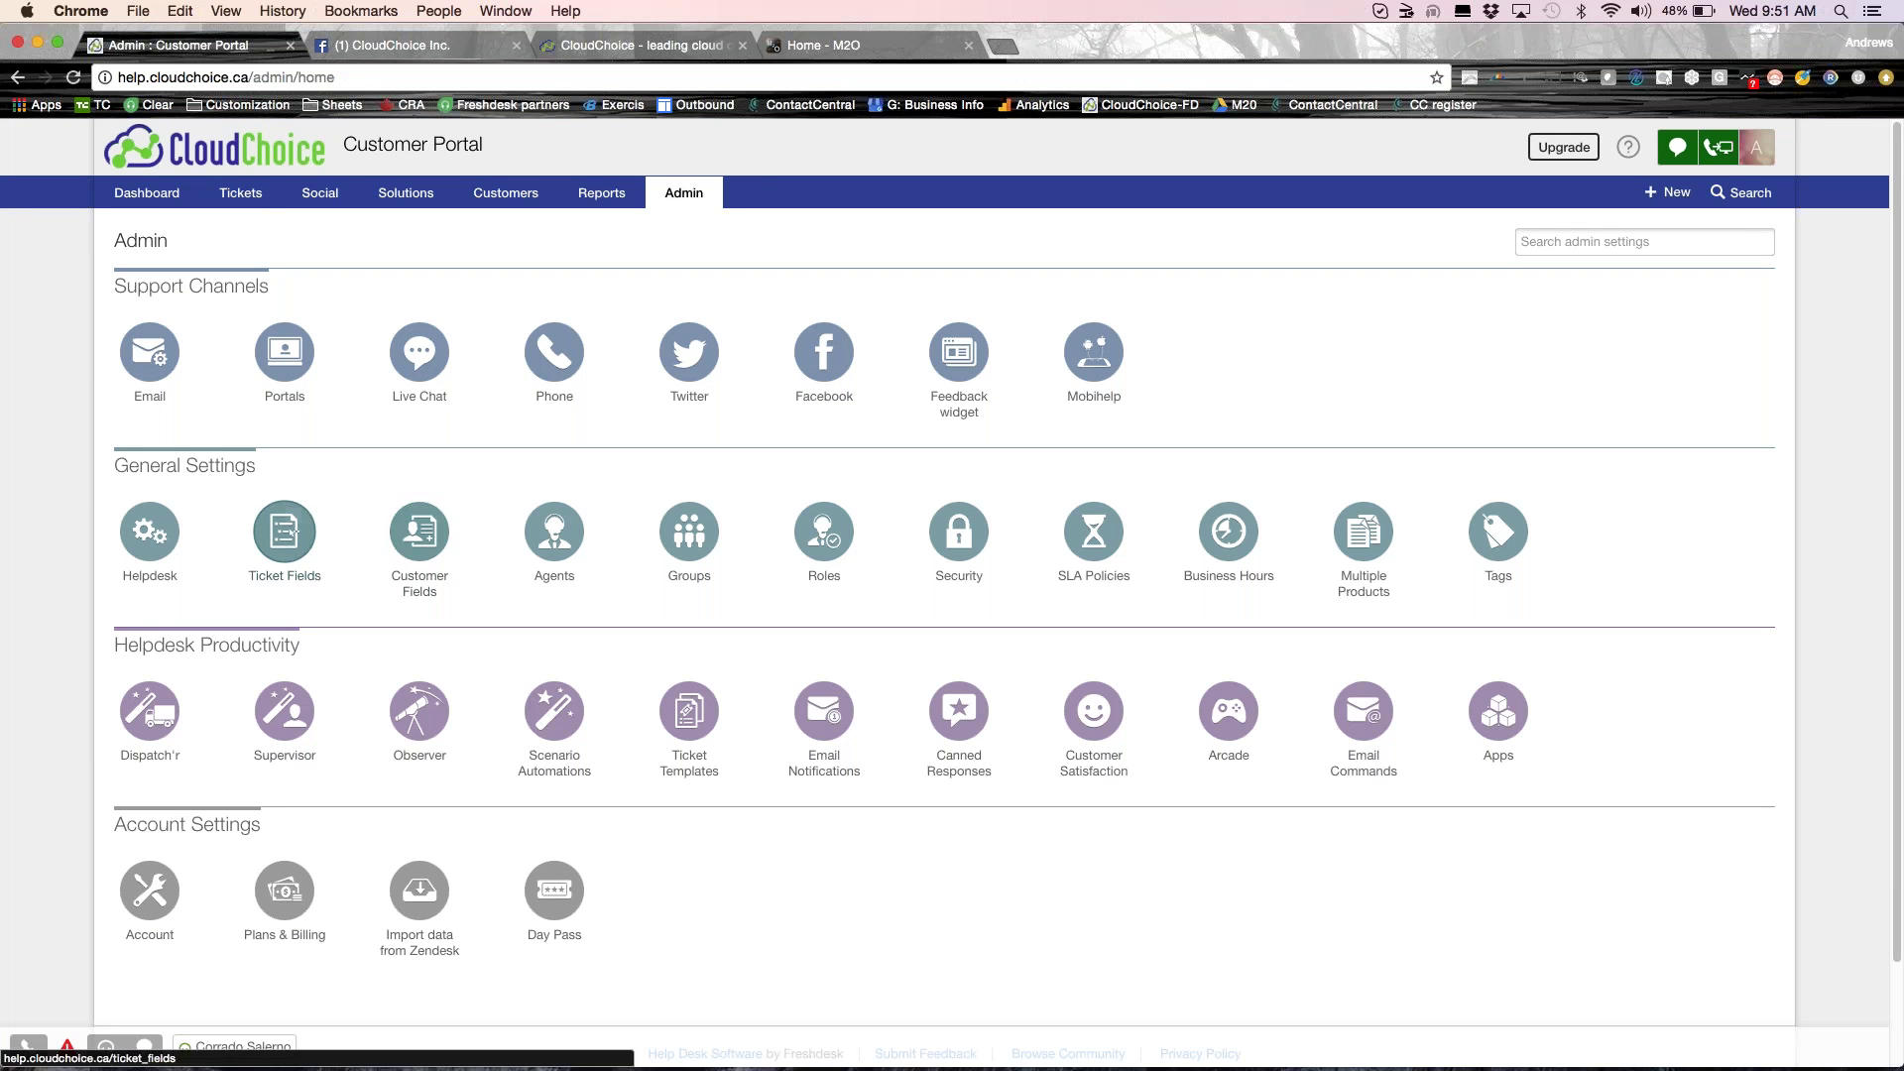
click(295, 552)
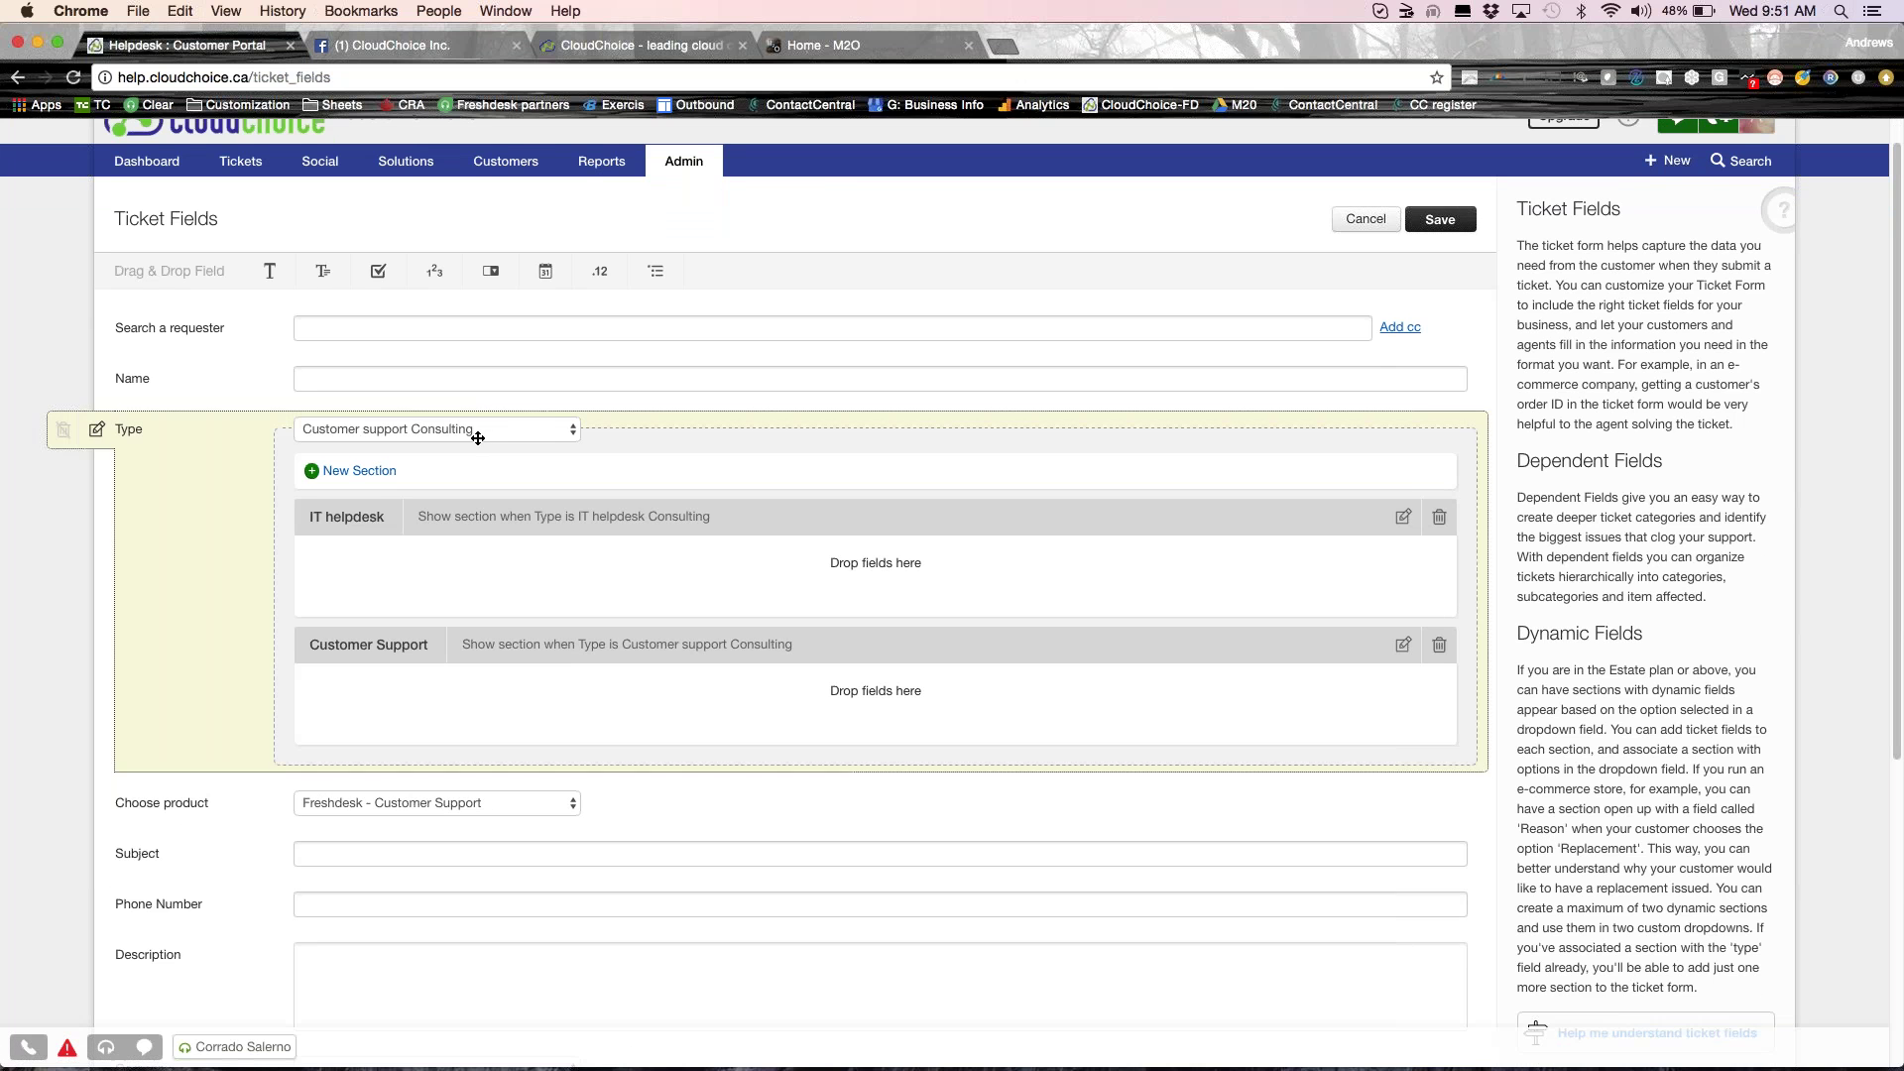
Move Freshsales - Sales CRM above Freshservice - IT helpdesk in Choose product and save ticket fields.
scroll(480, 437, down, 3)
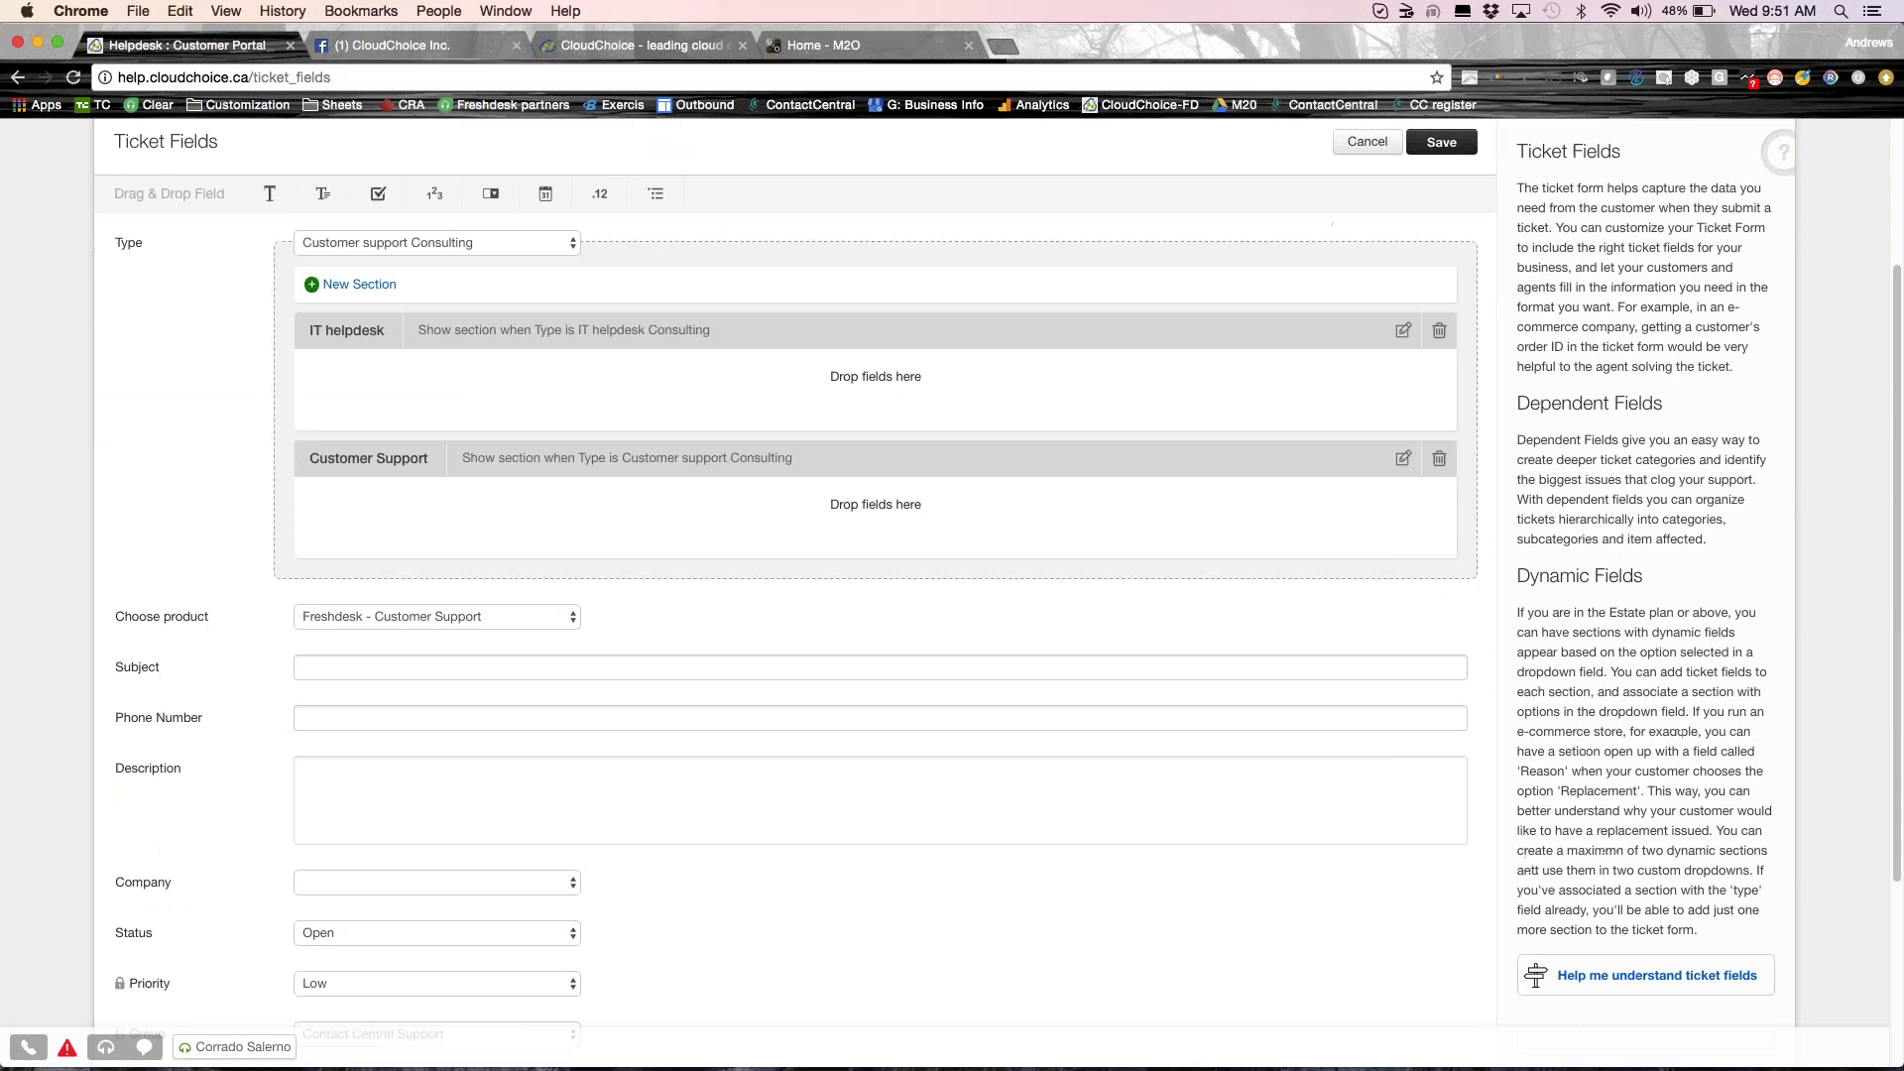
click(274, 621)
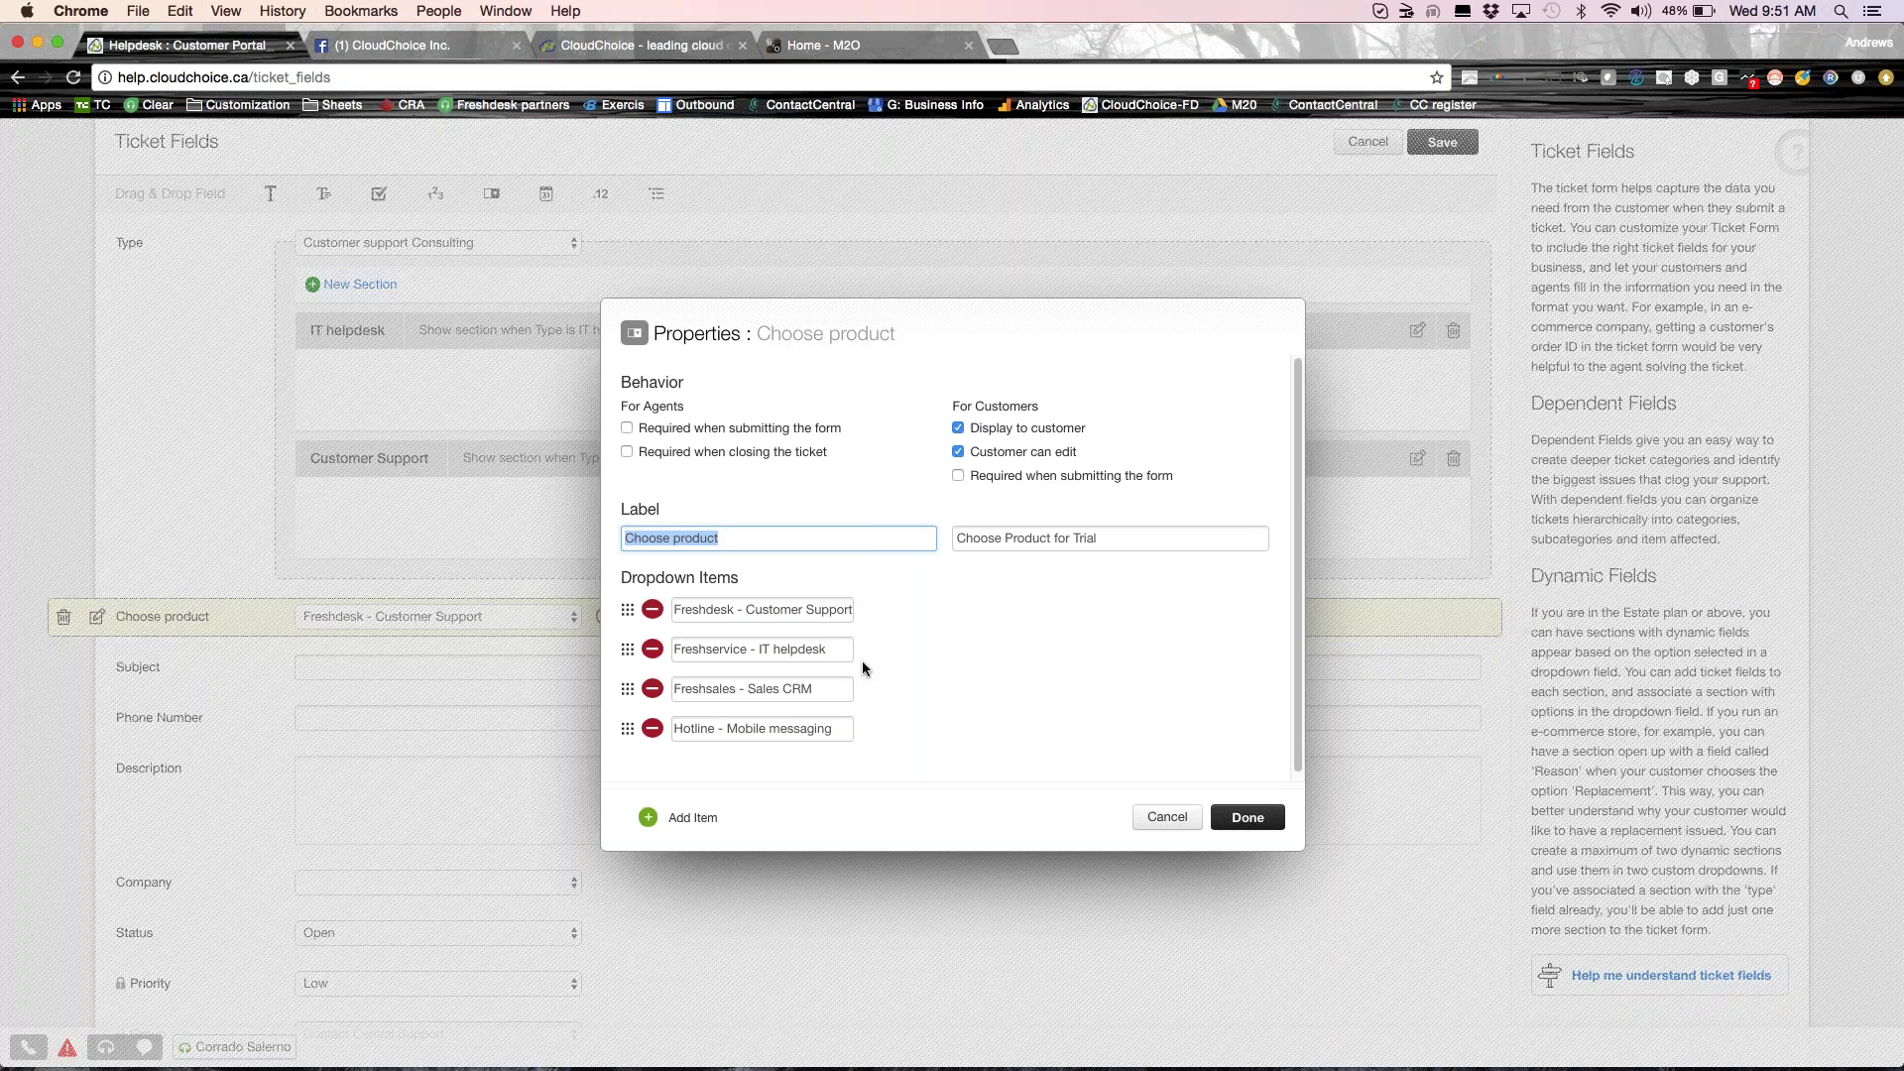
click(688, 819)
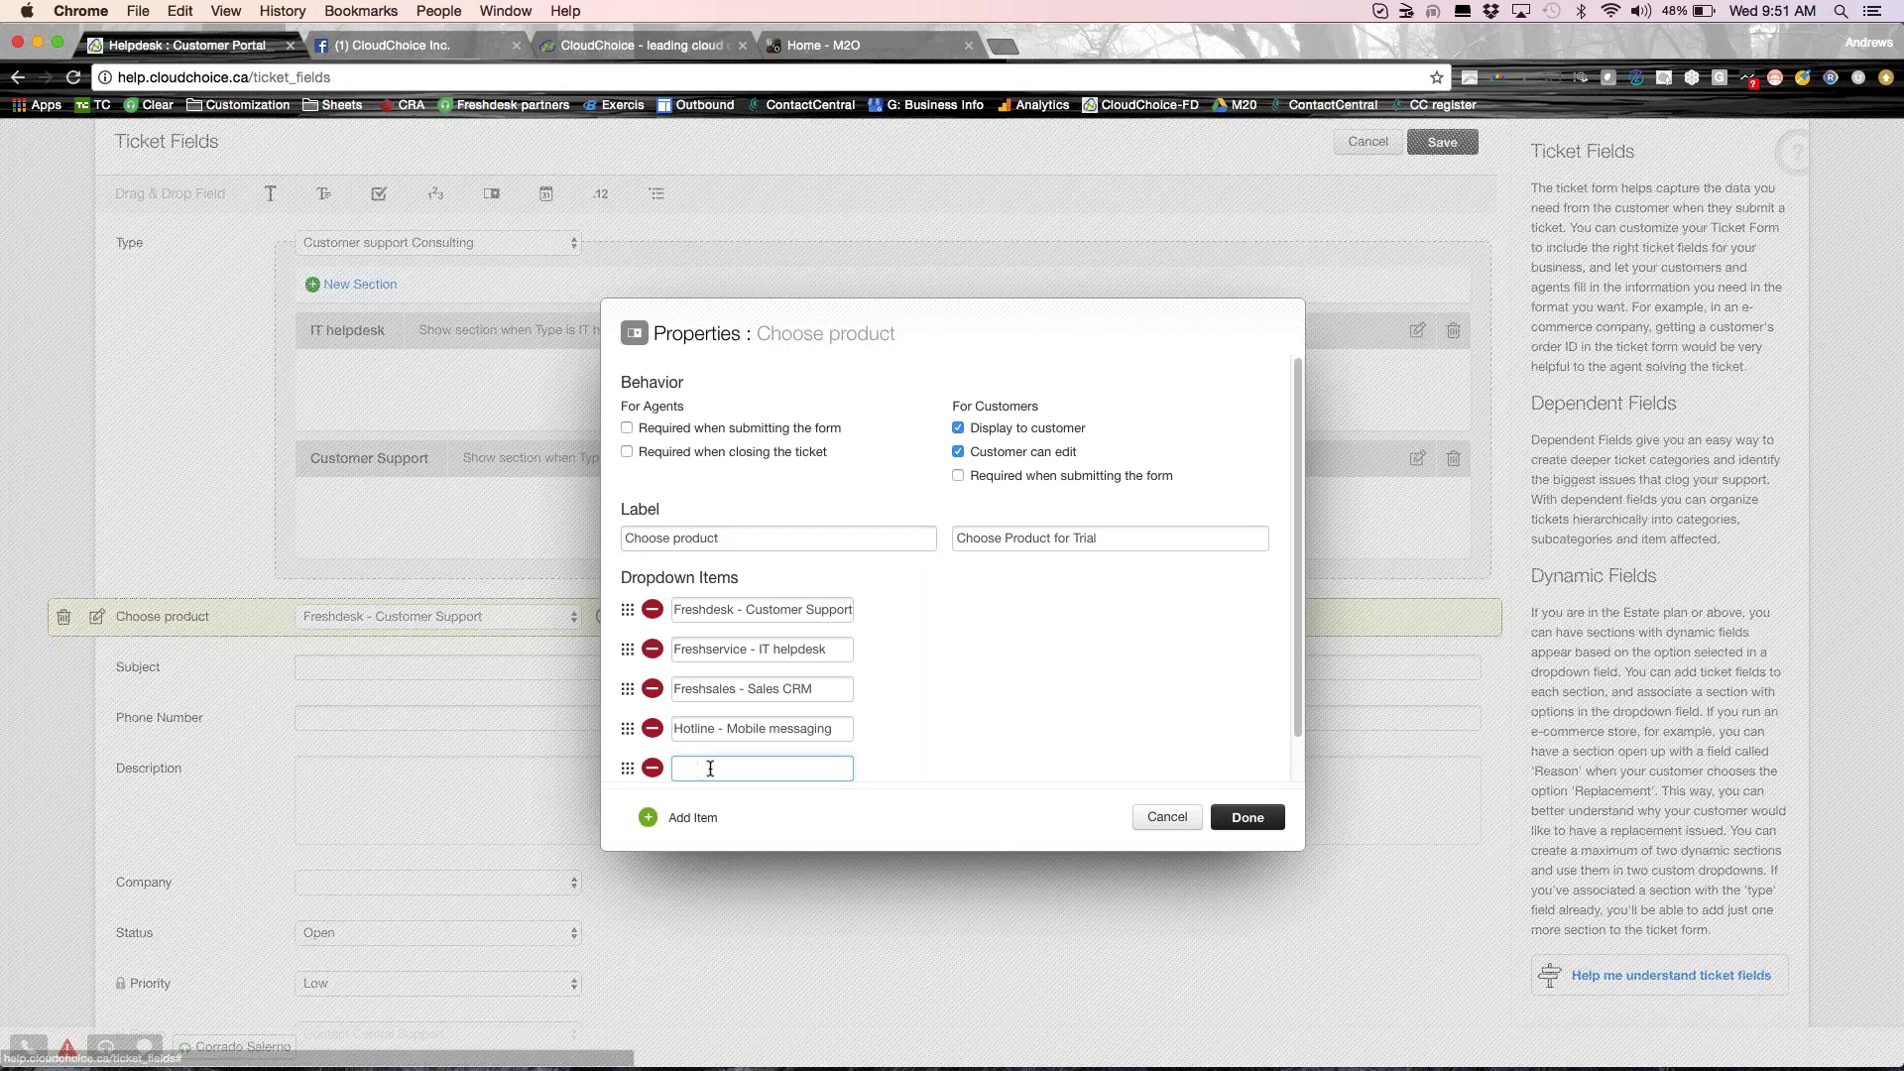
scroll(712, 765, down, 1)
click(652, 730)
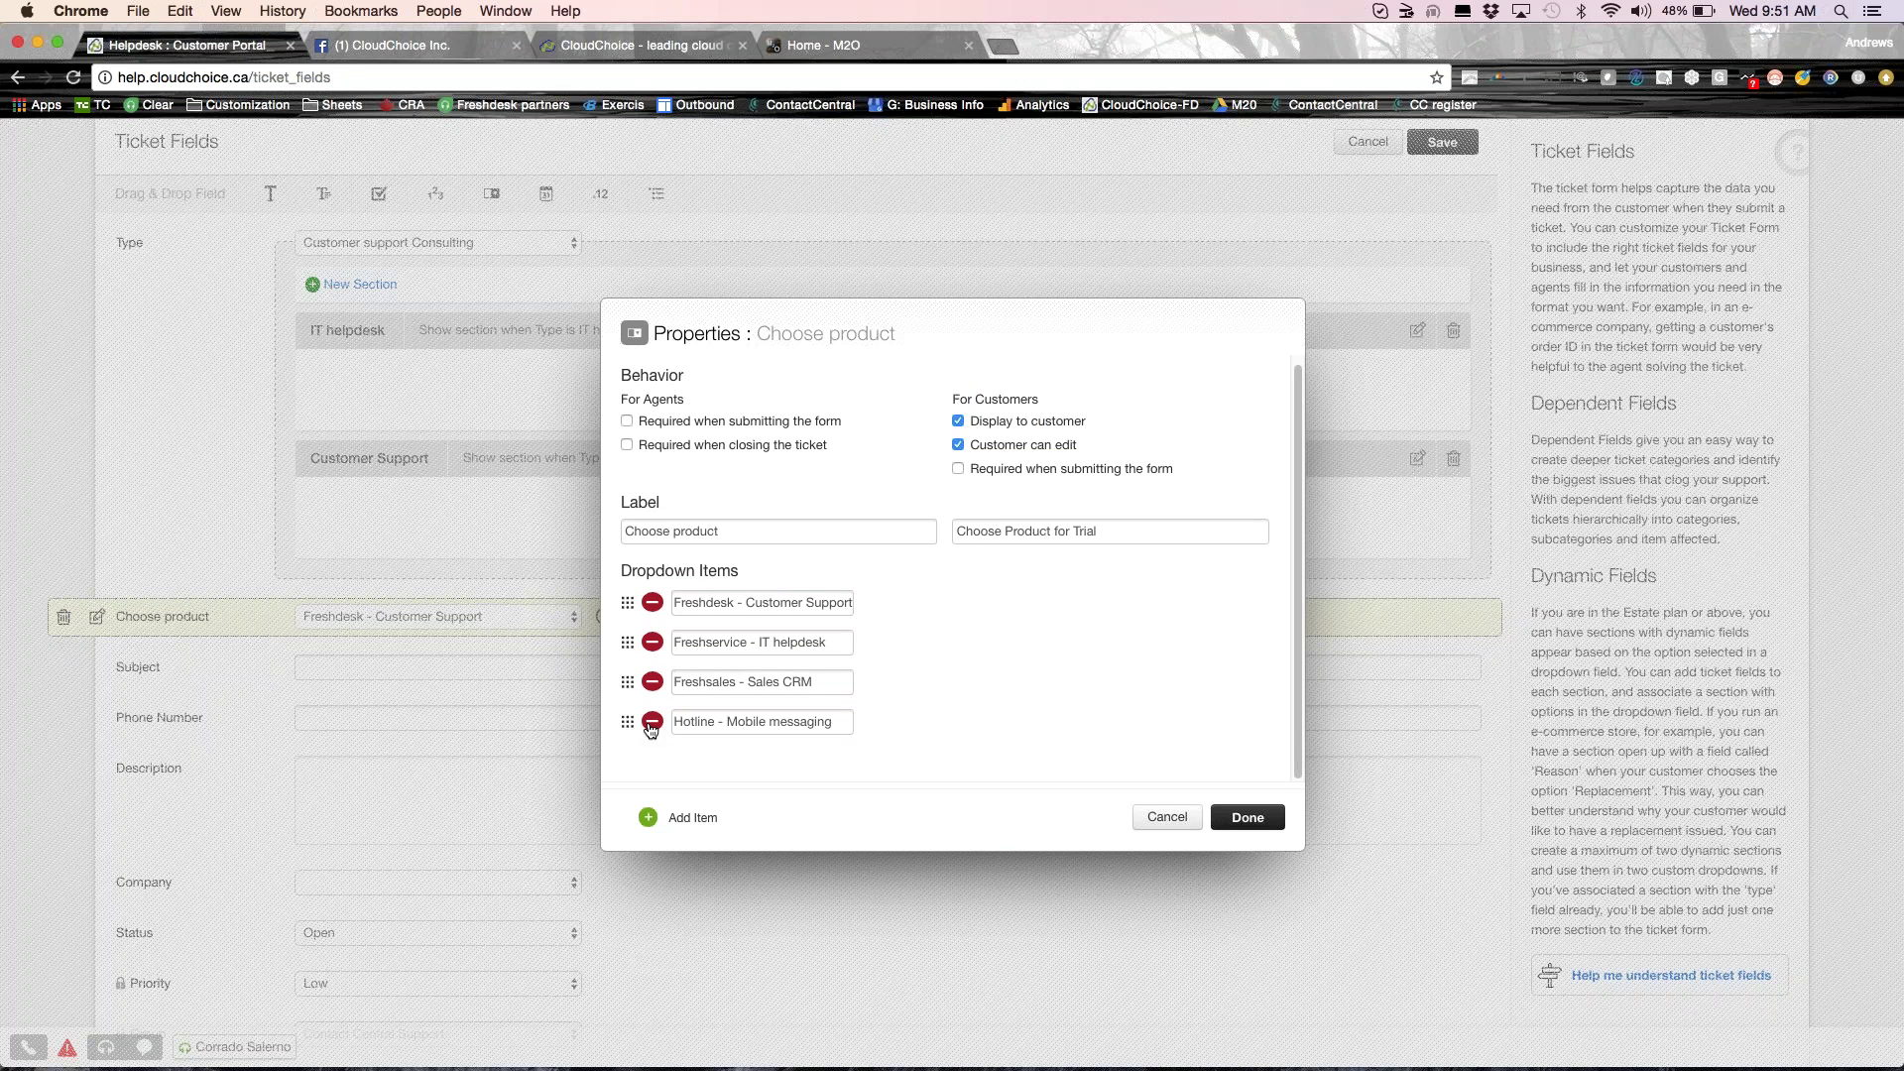
mouse_move(627, 686)
mouse_down()
mouse_move(627, 620)
mouse_move(626, 650)
mouse_up()
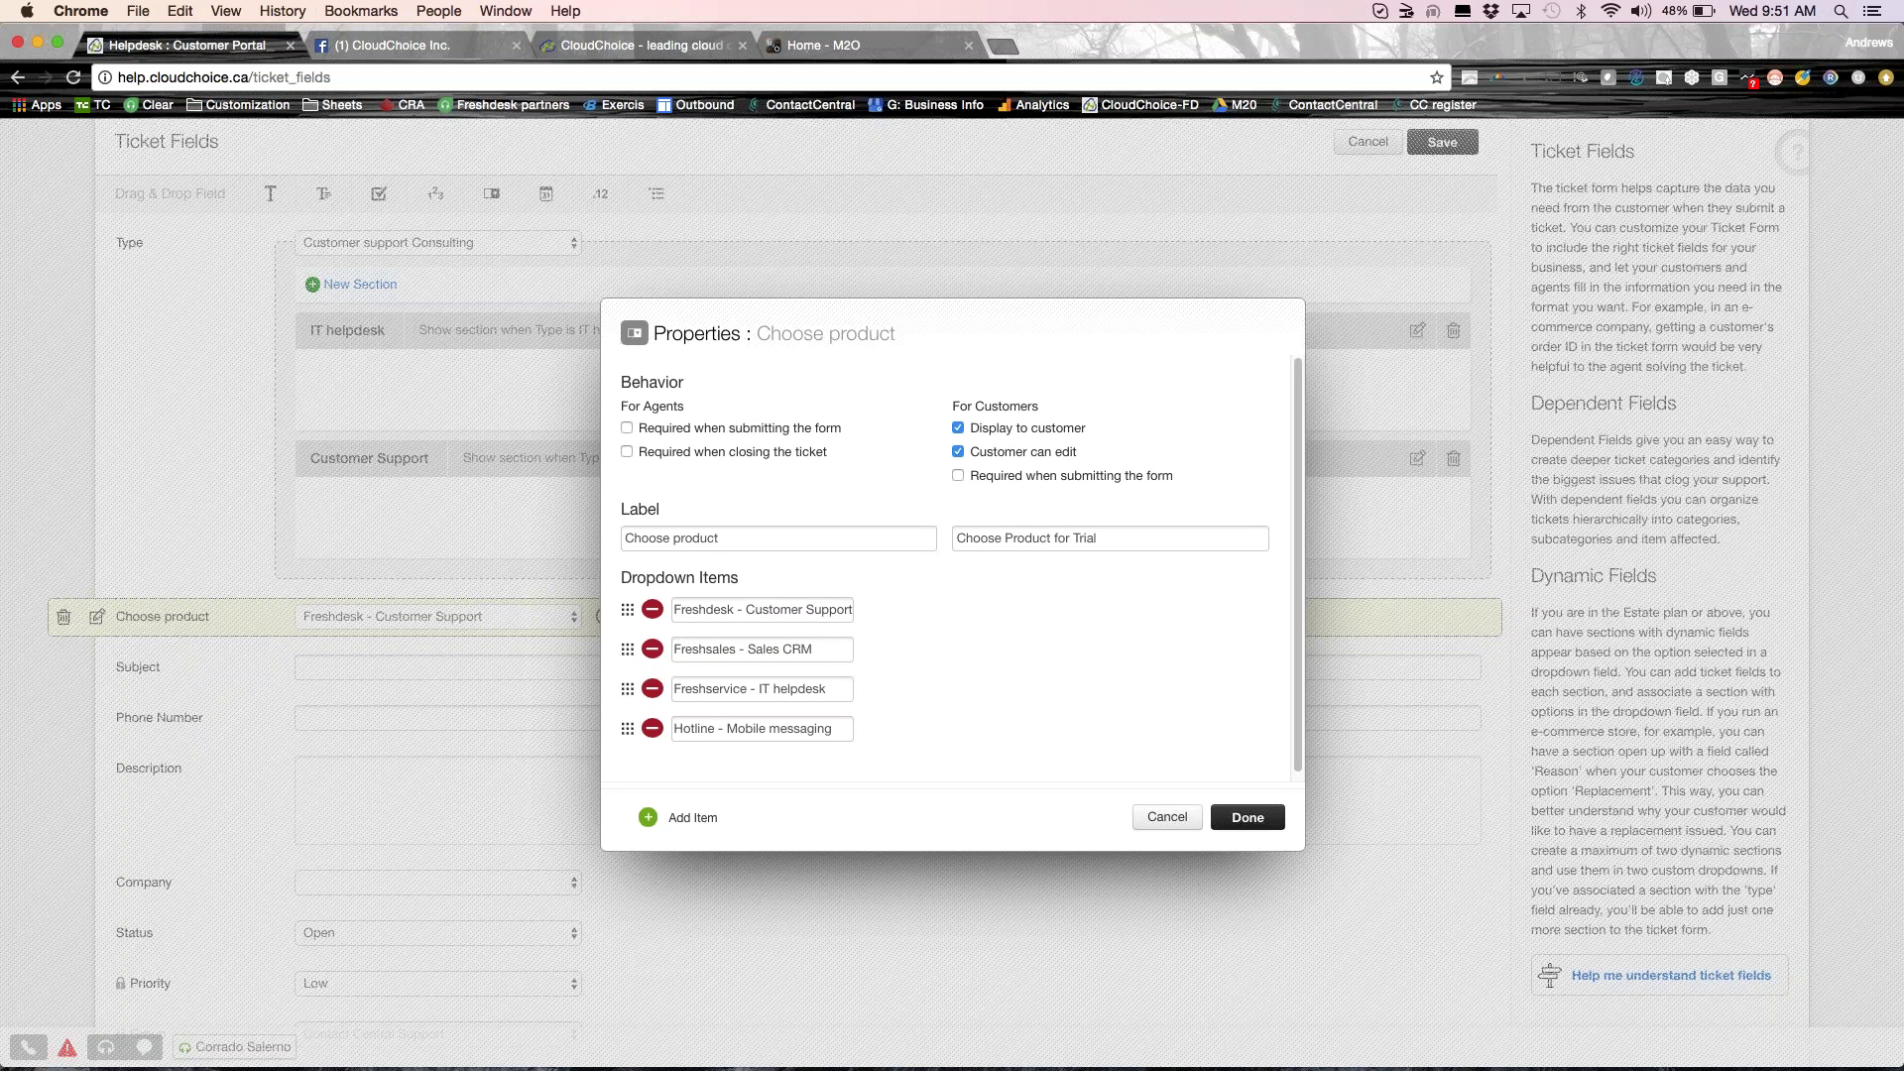
click(1248, 818)
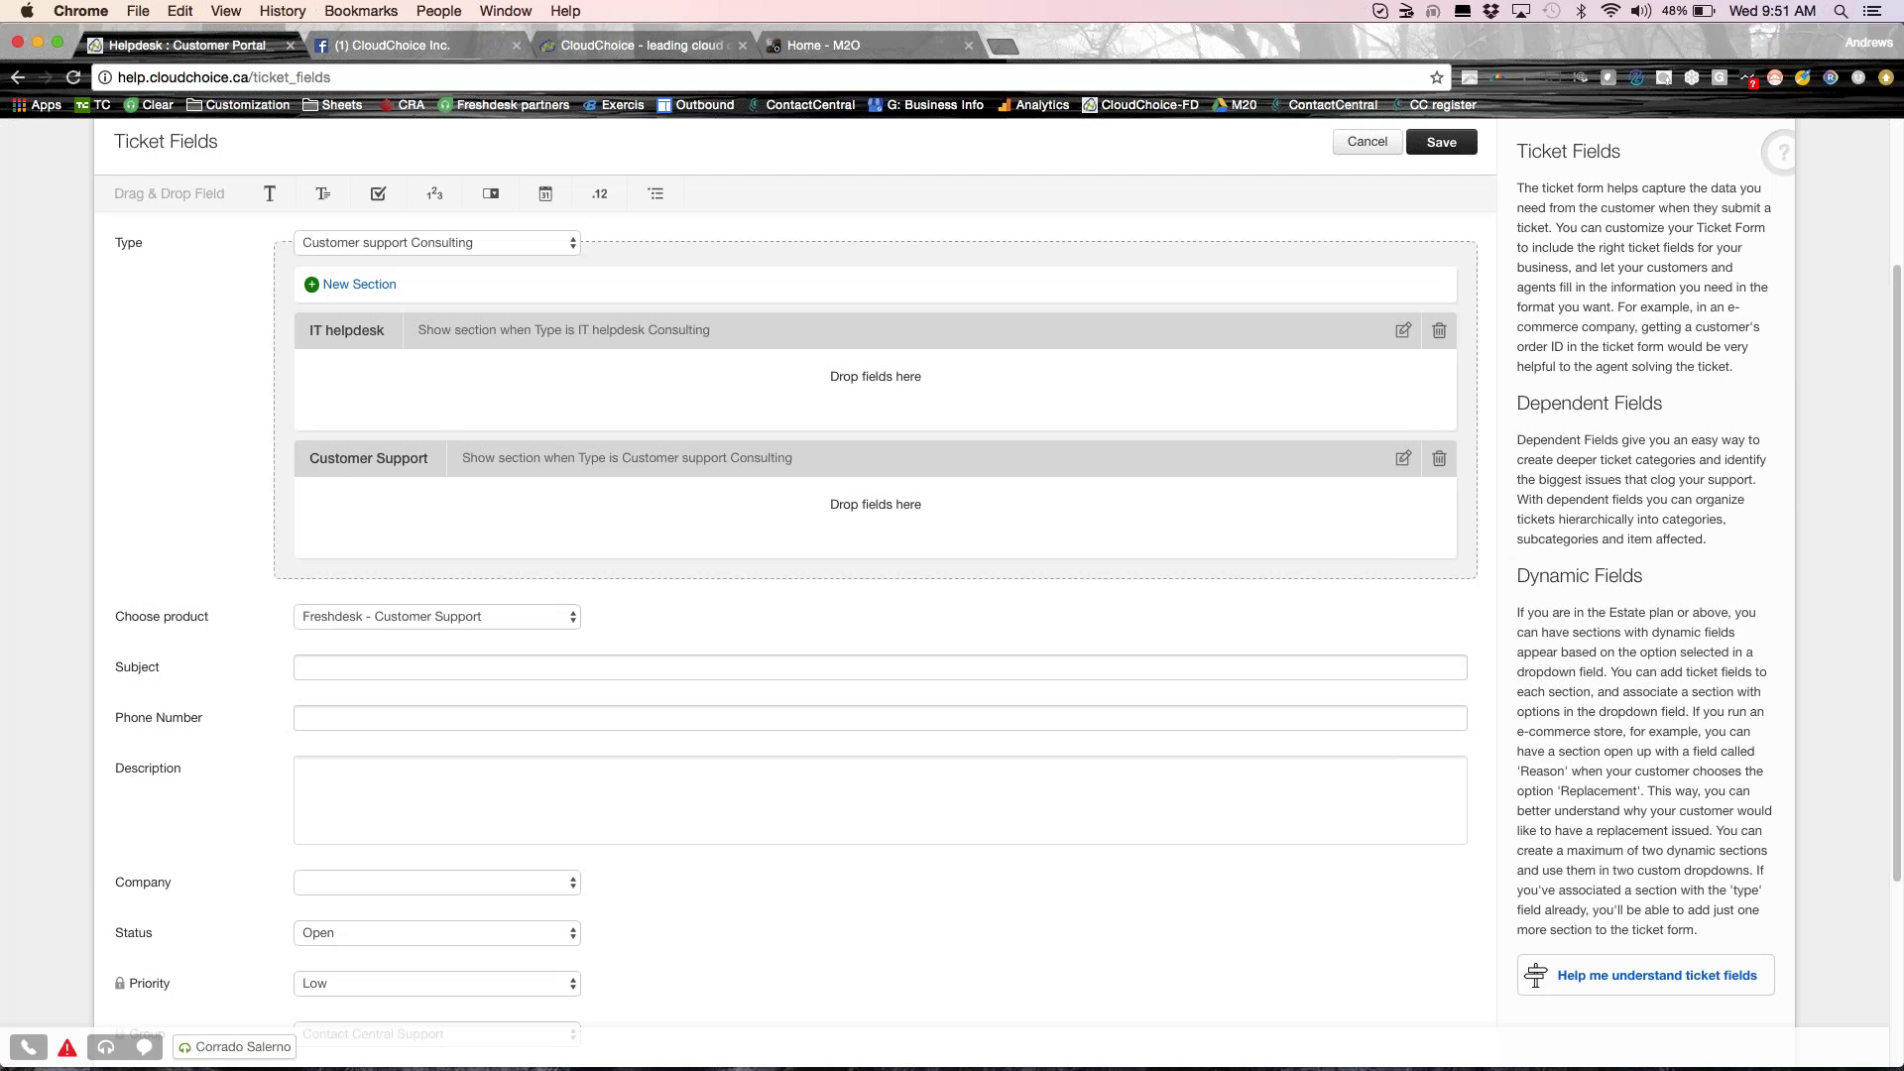
click(1441, 142)
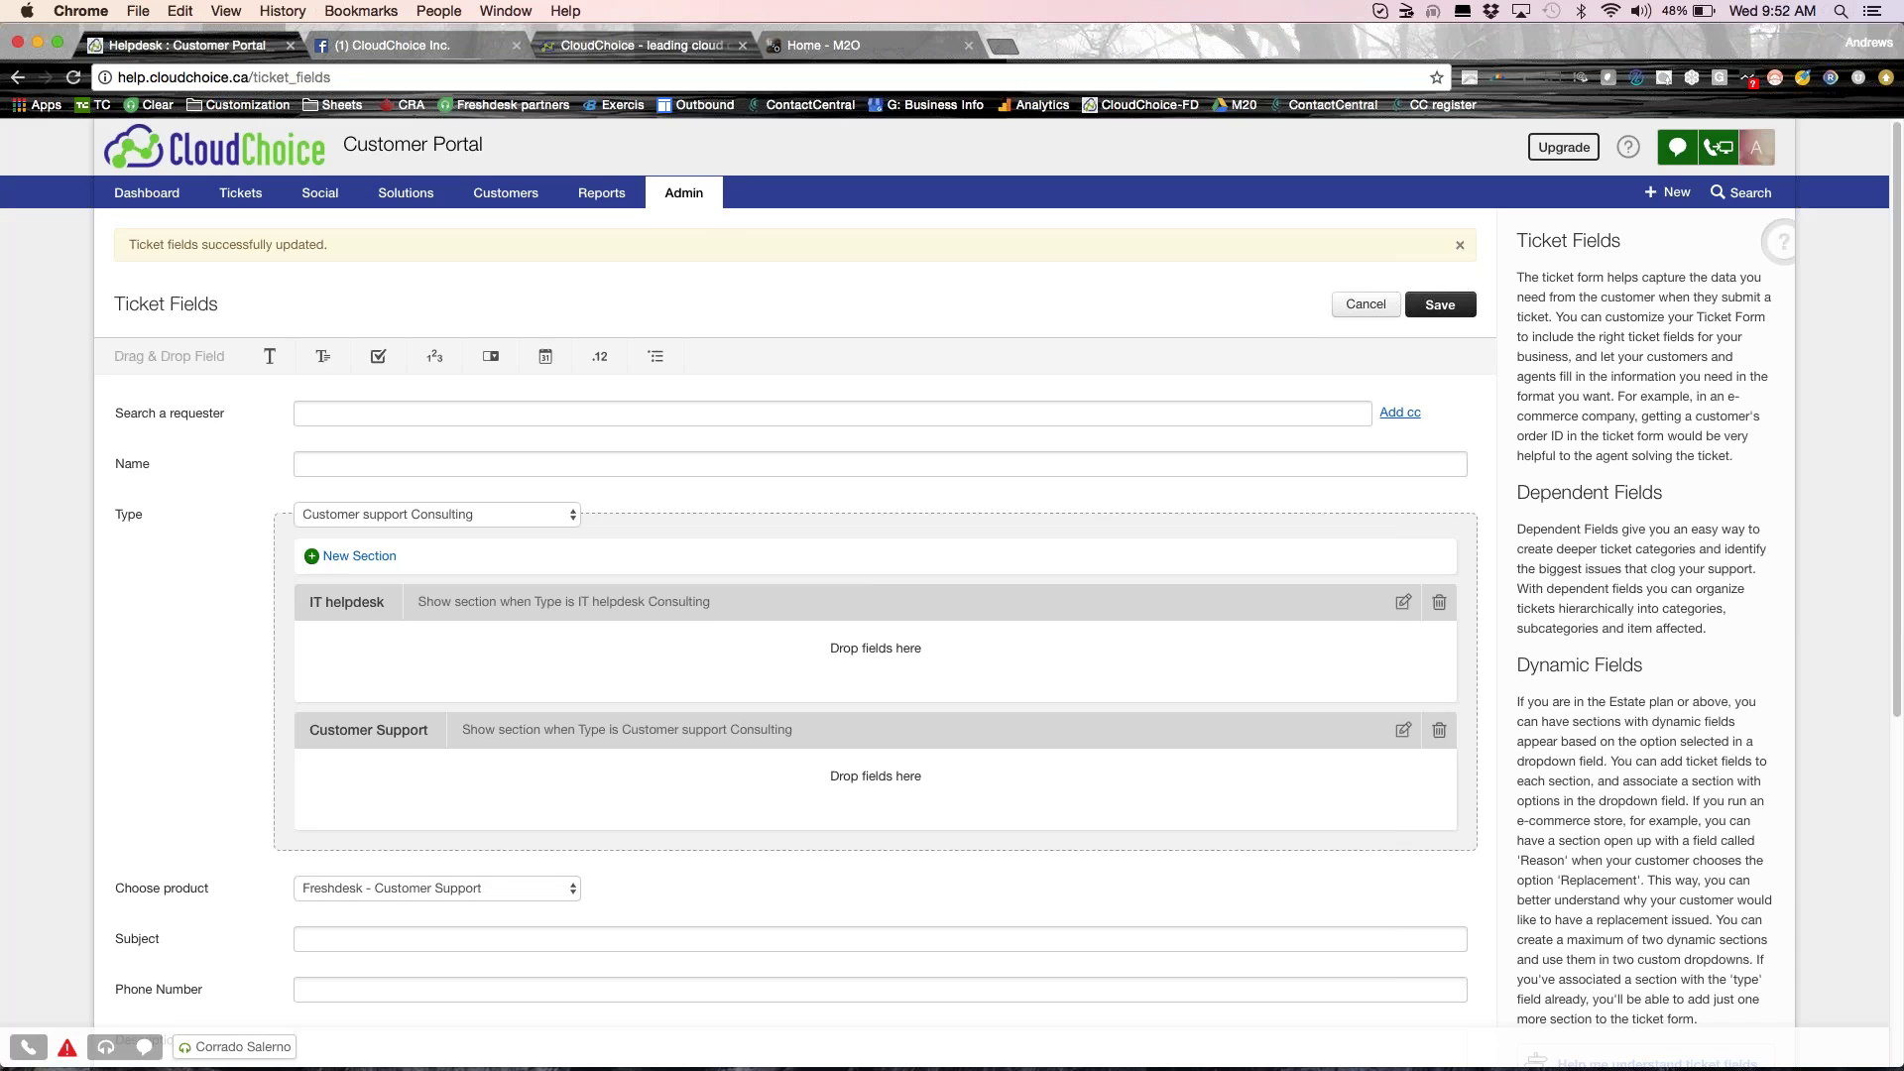
click(635, 45)
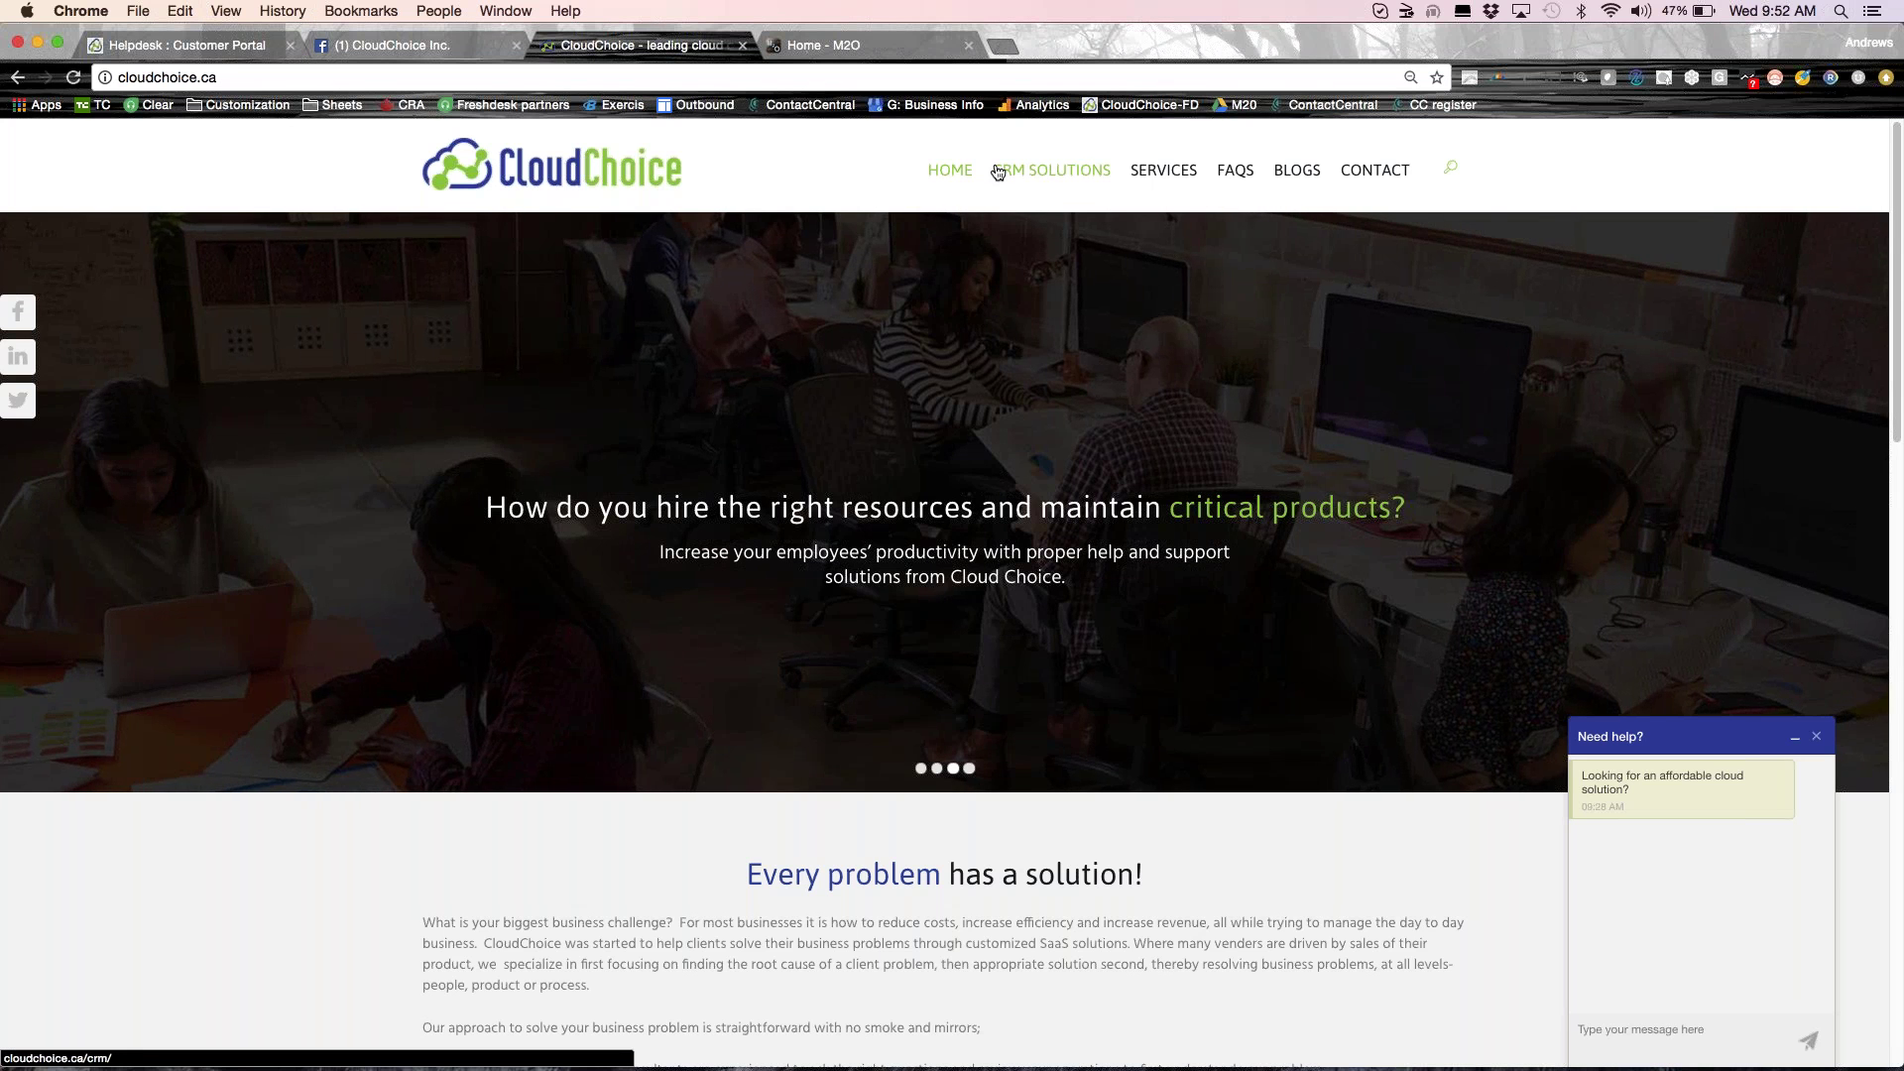
On the CloudChoice site, open Submit a ticket and check the Choose Product for Trial order.
click(998, 171)
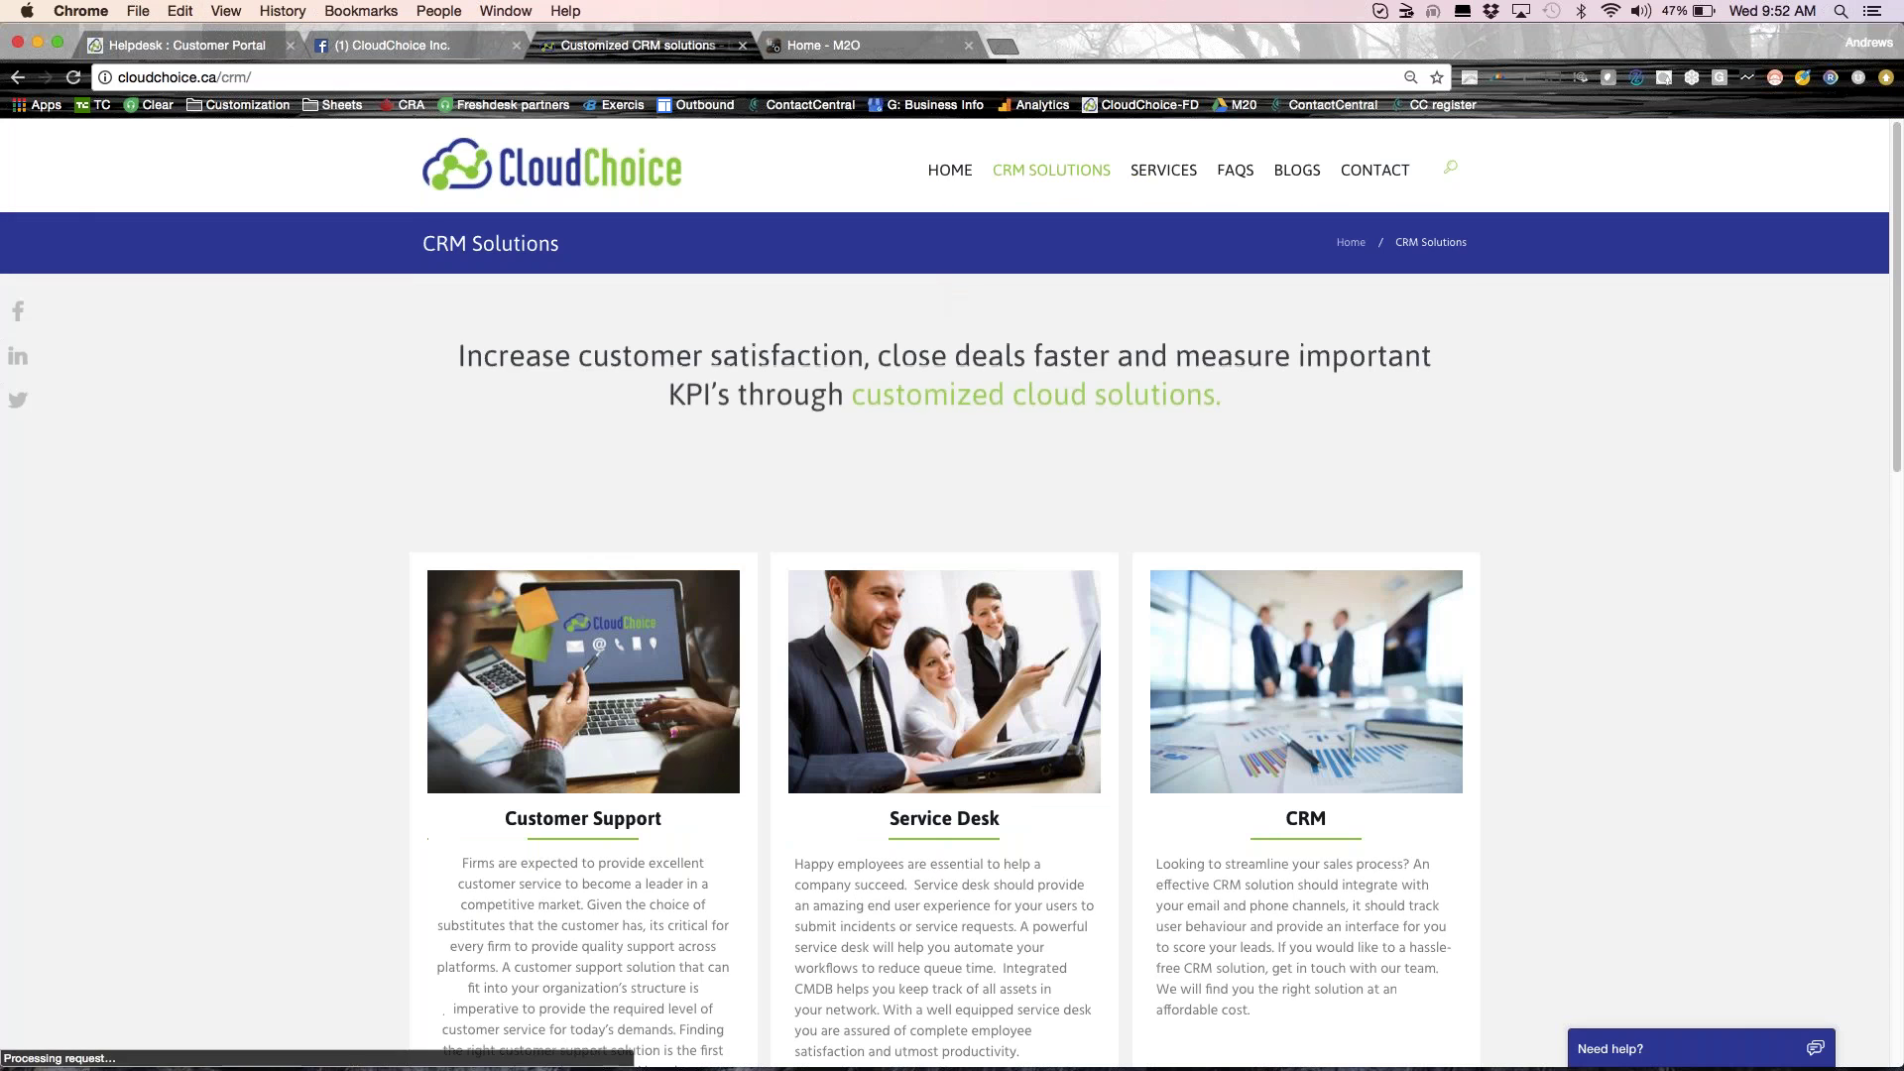
click(1353, 177)
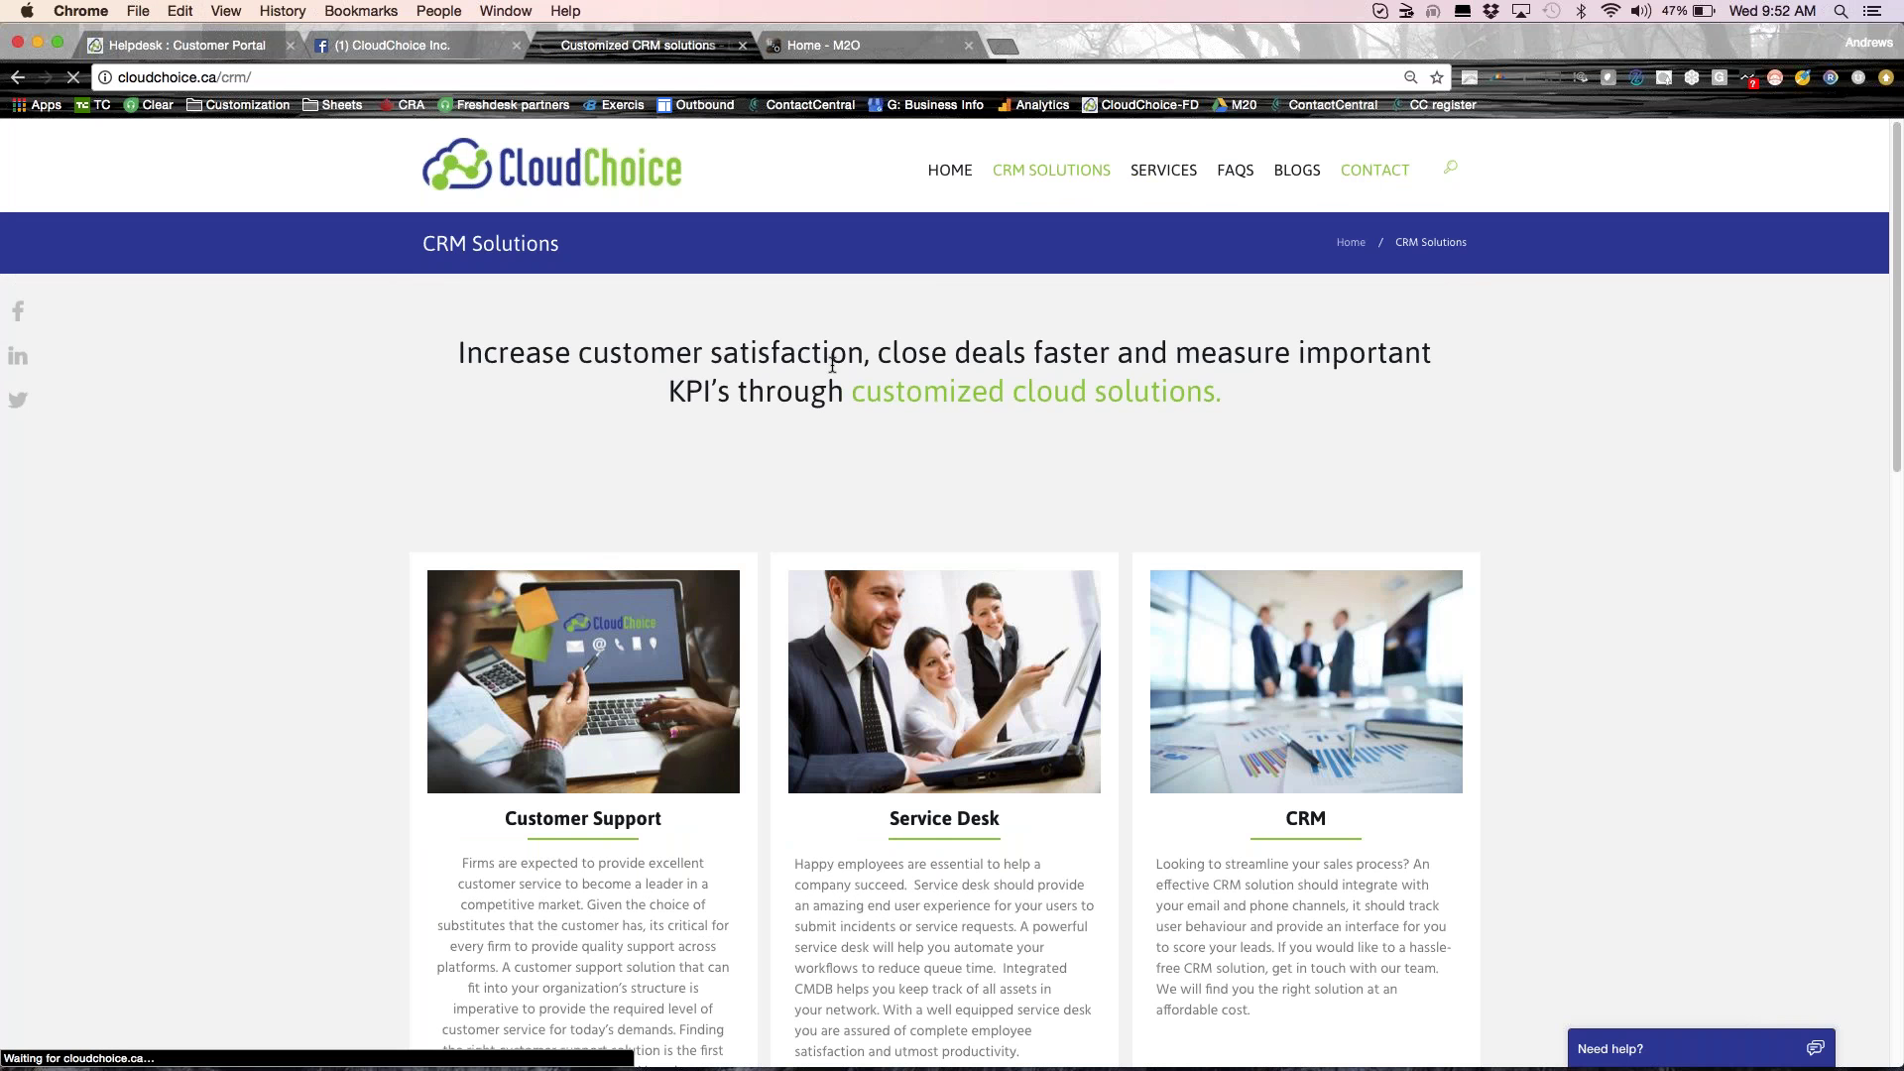
scroll(832, 366, down, 8)
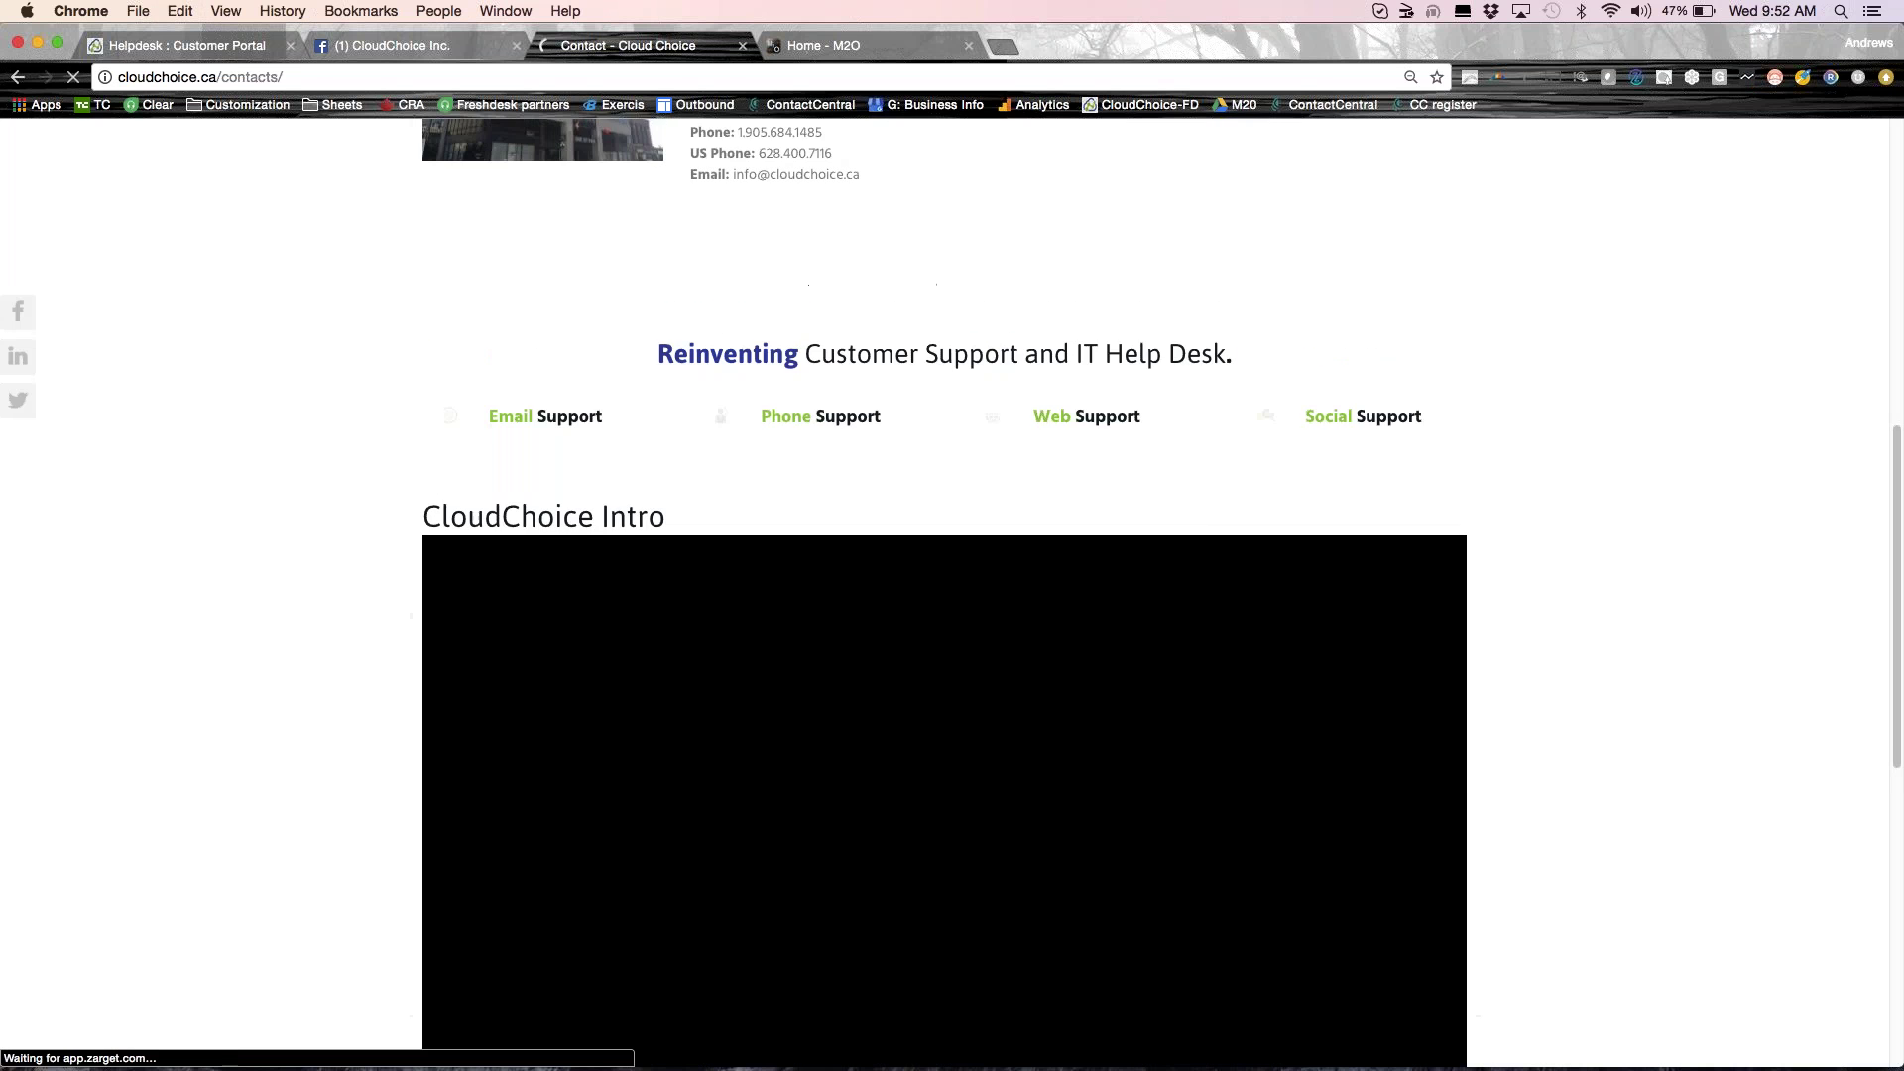
scroll(1130, 466, up, 5)
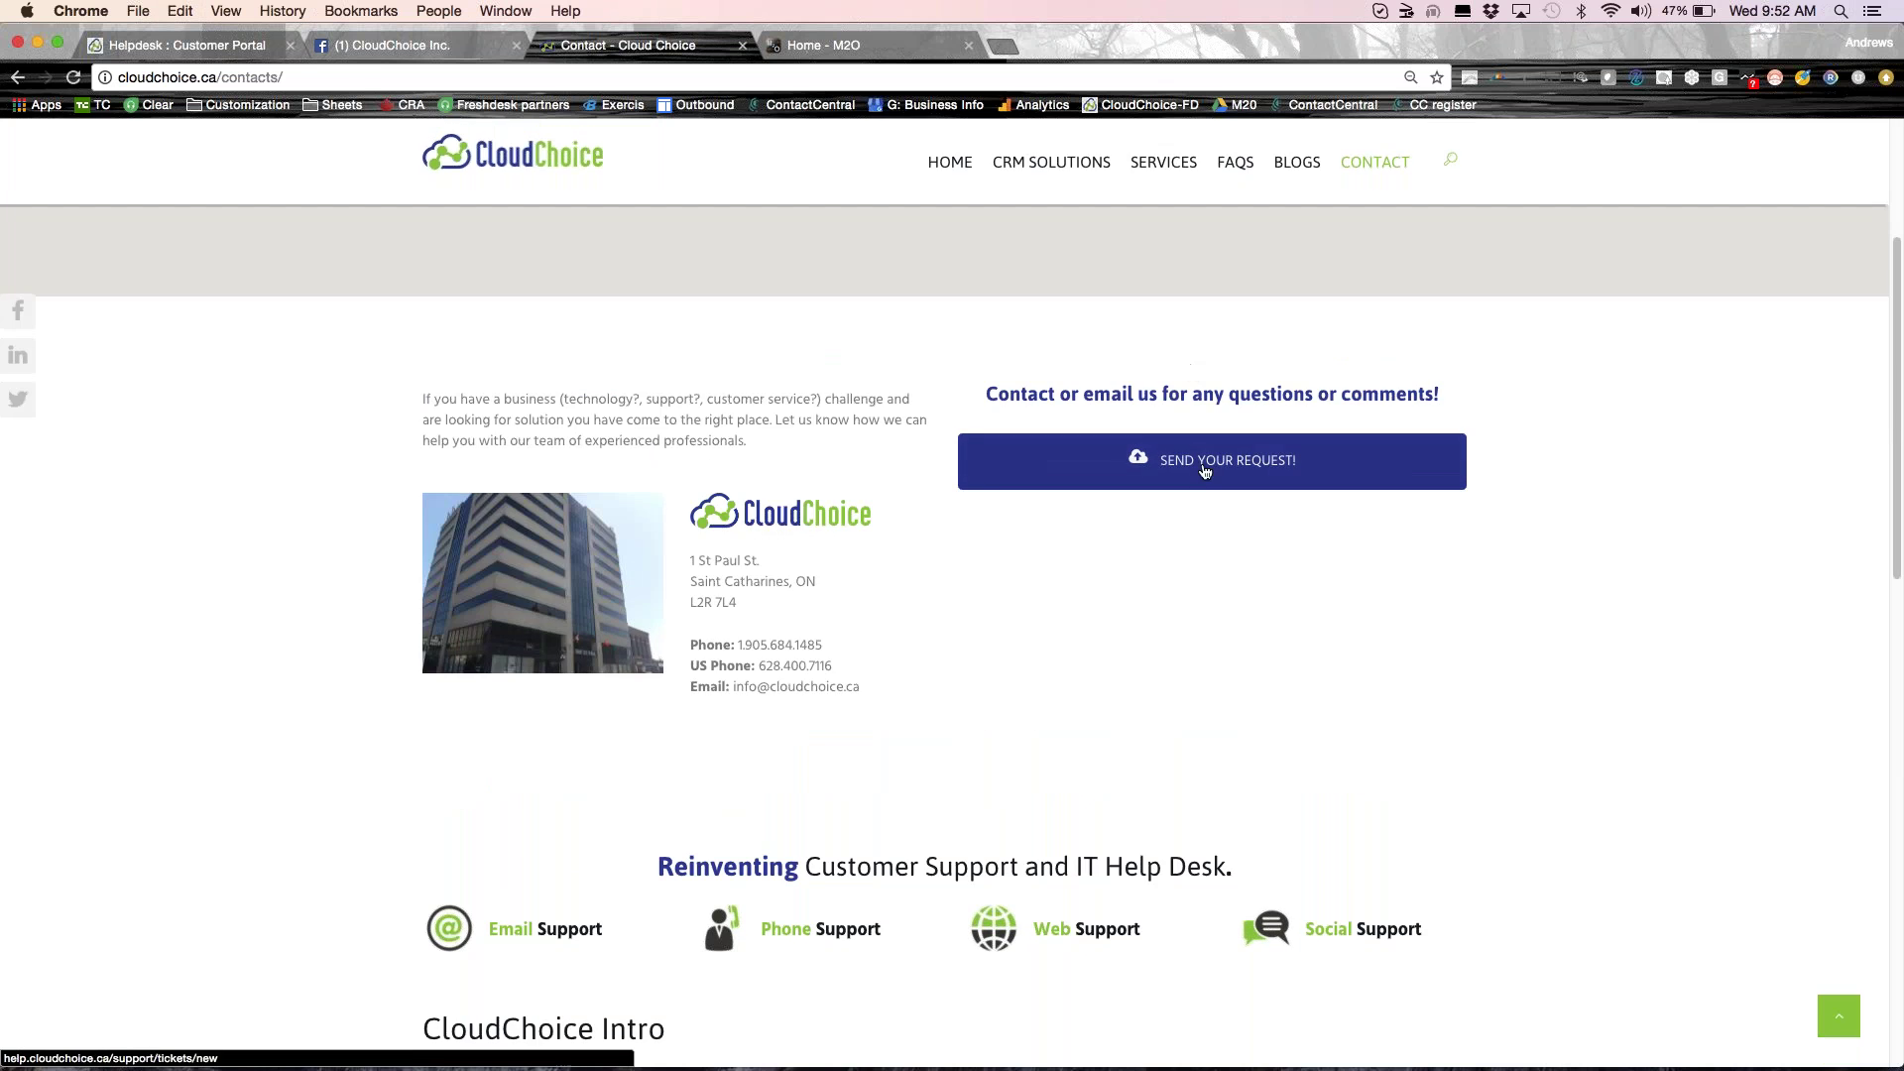
click(1204, 464)
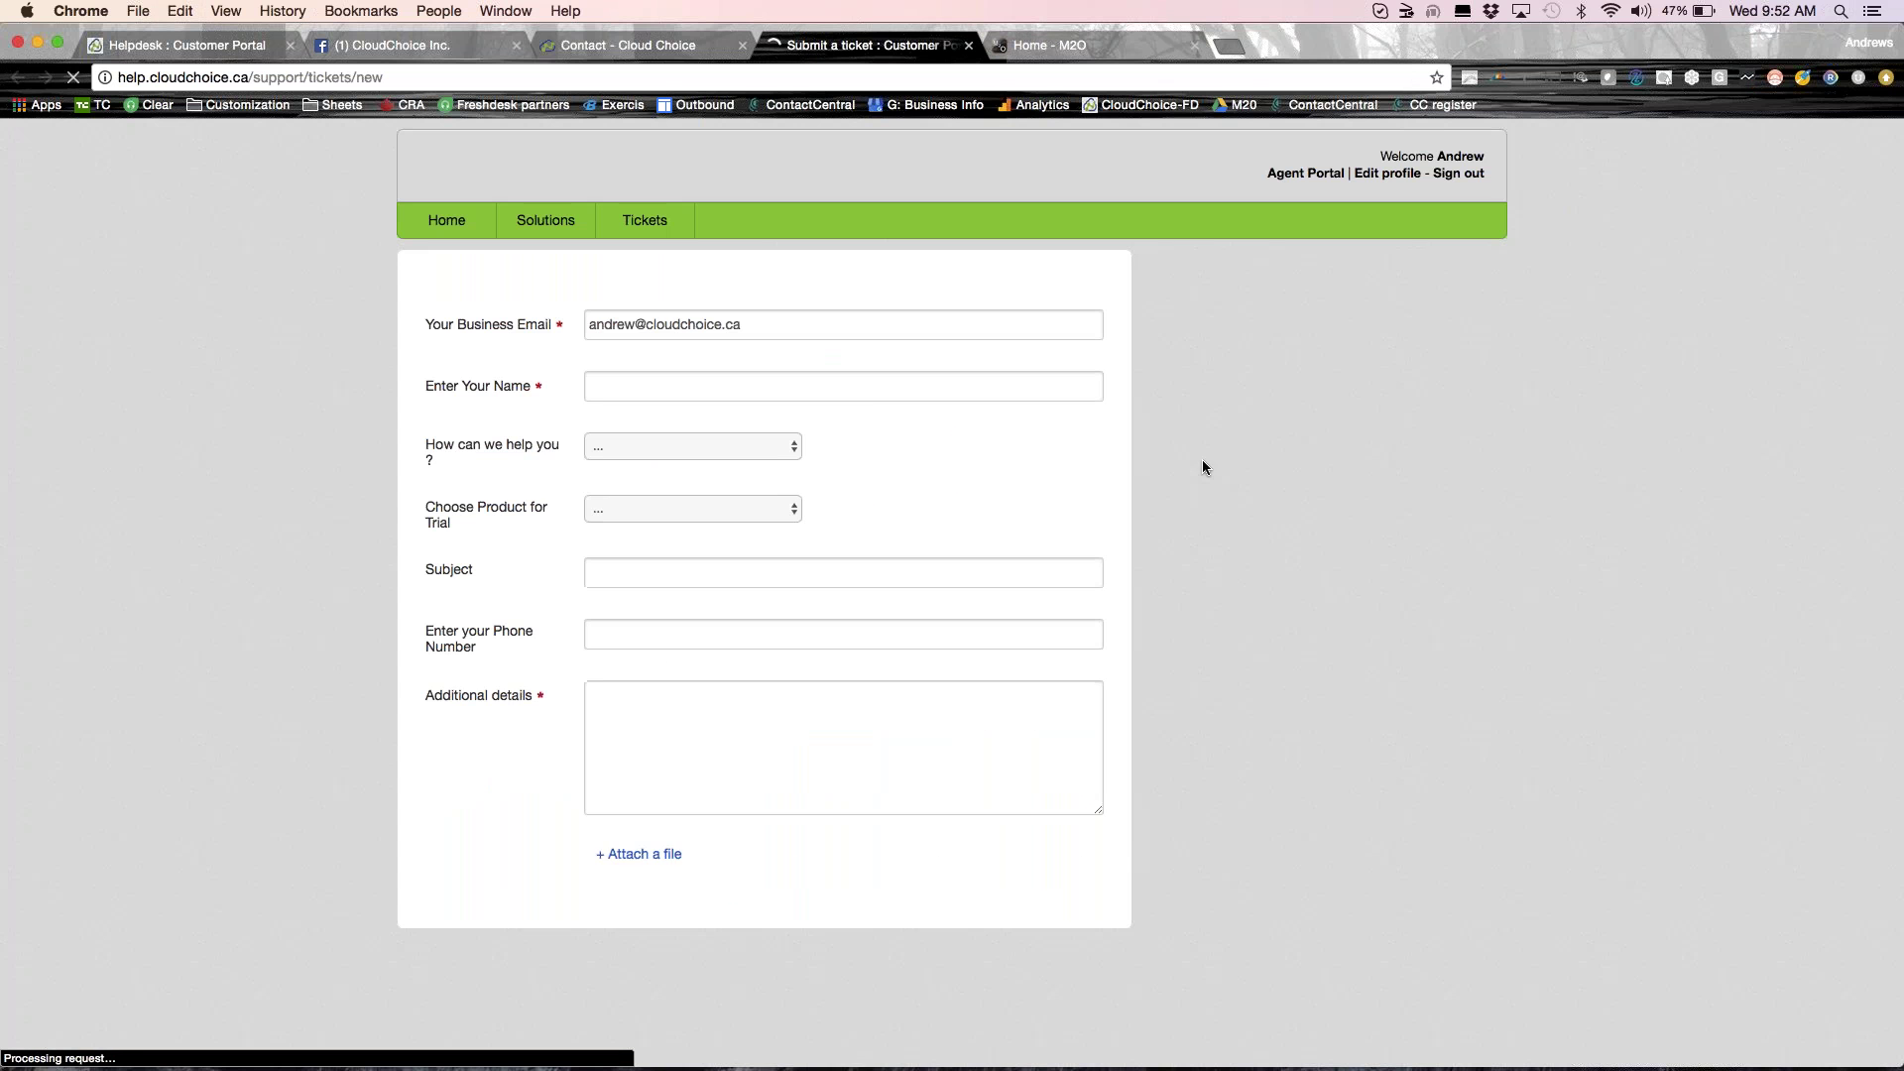
click(722, 508)
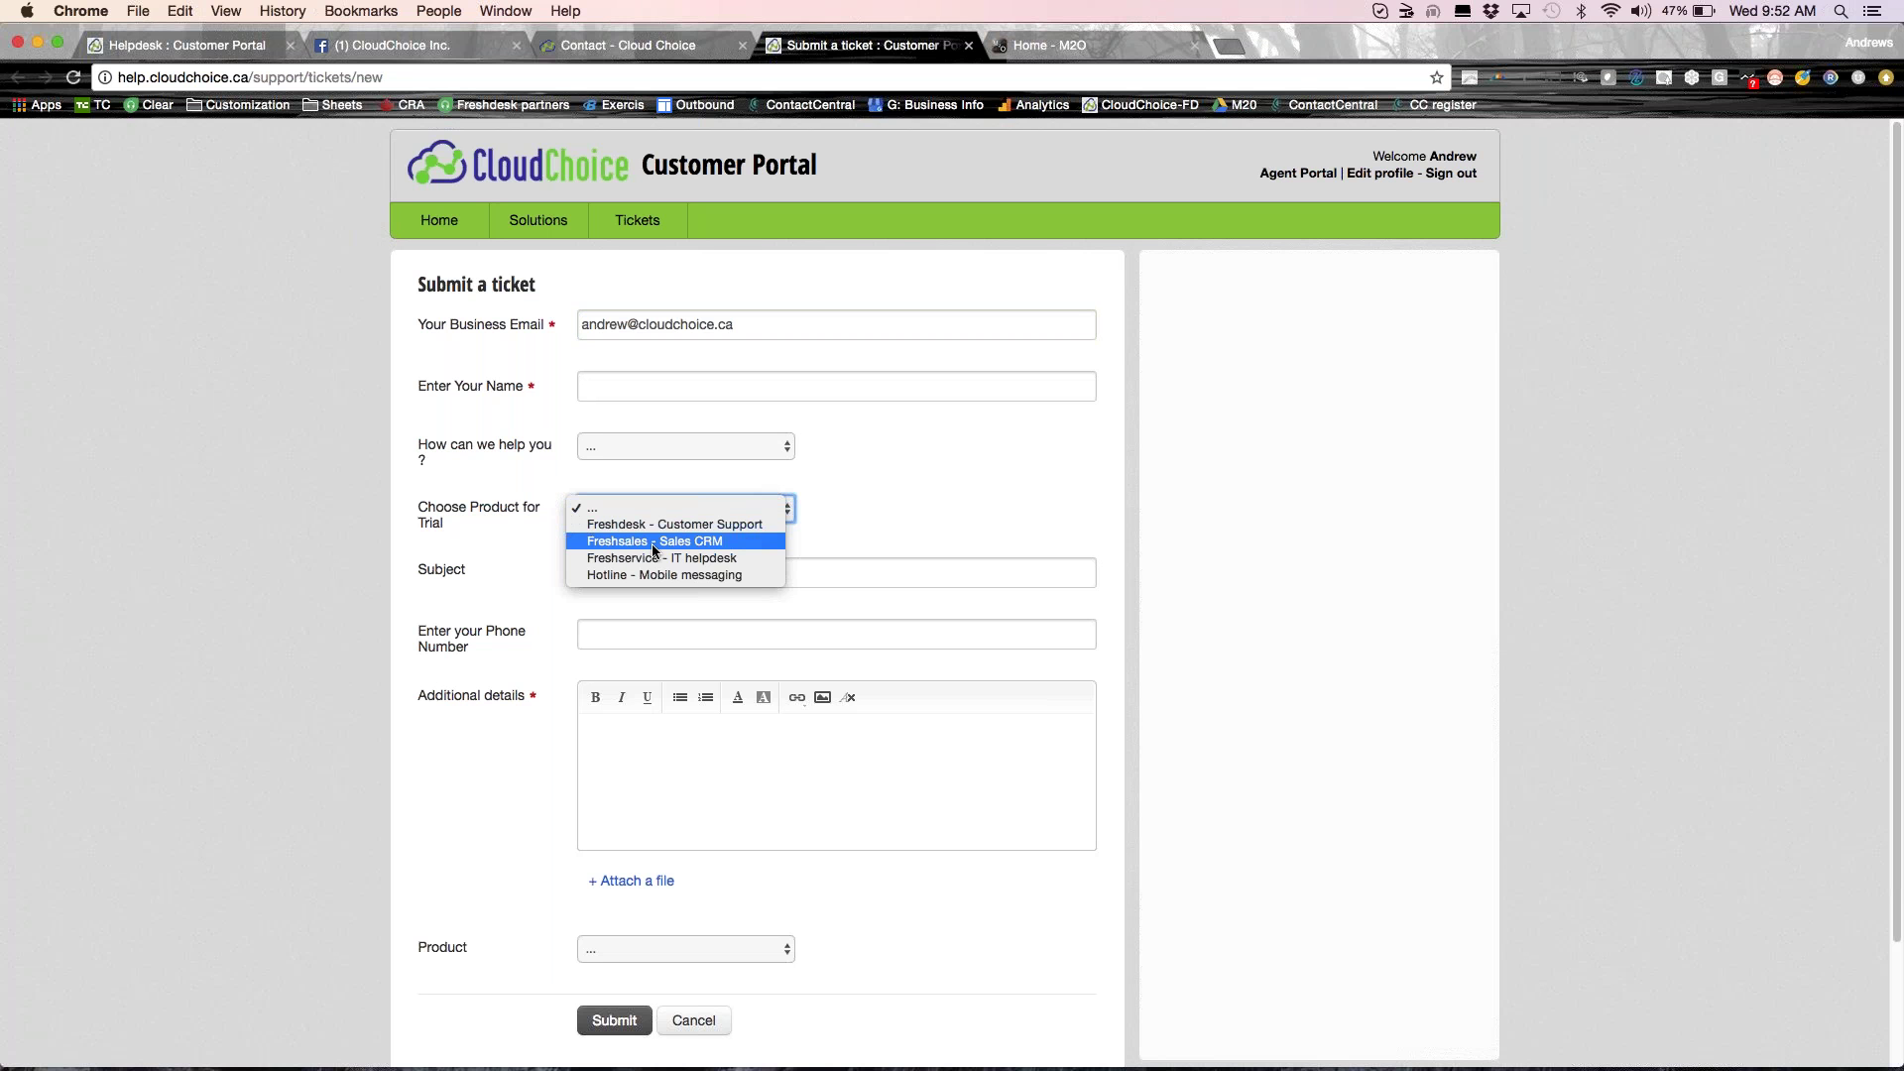
click(827, 520)
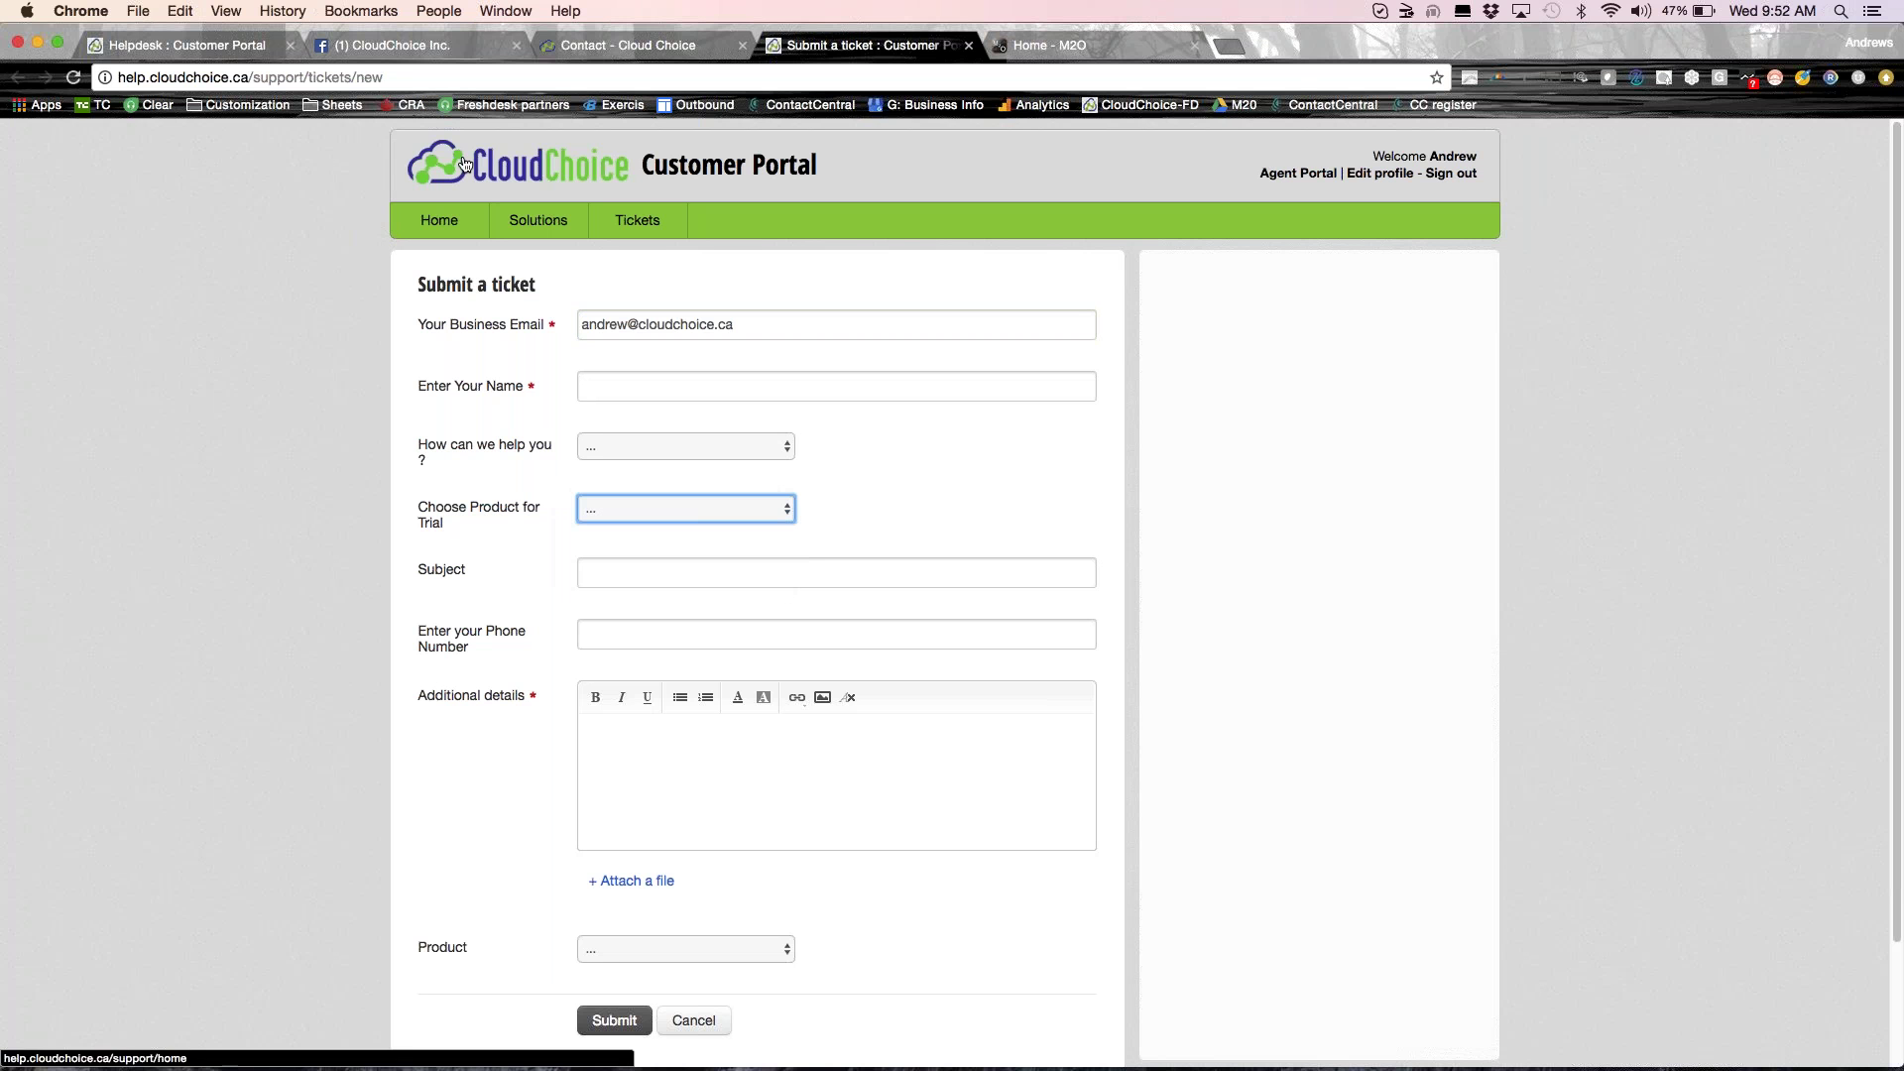
click(247, 54)
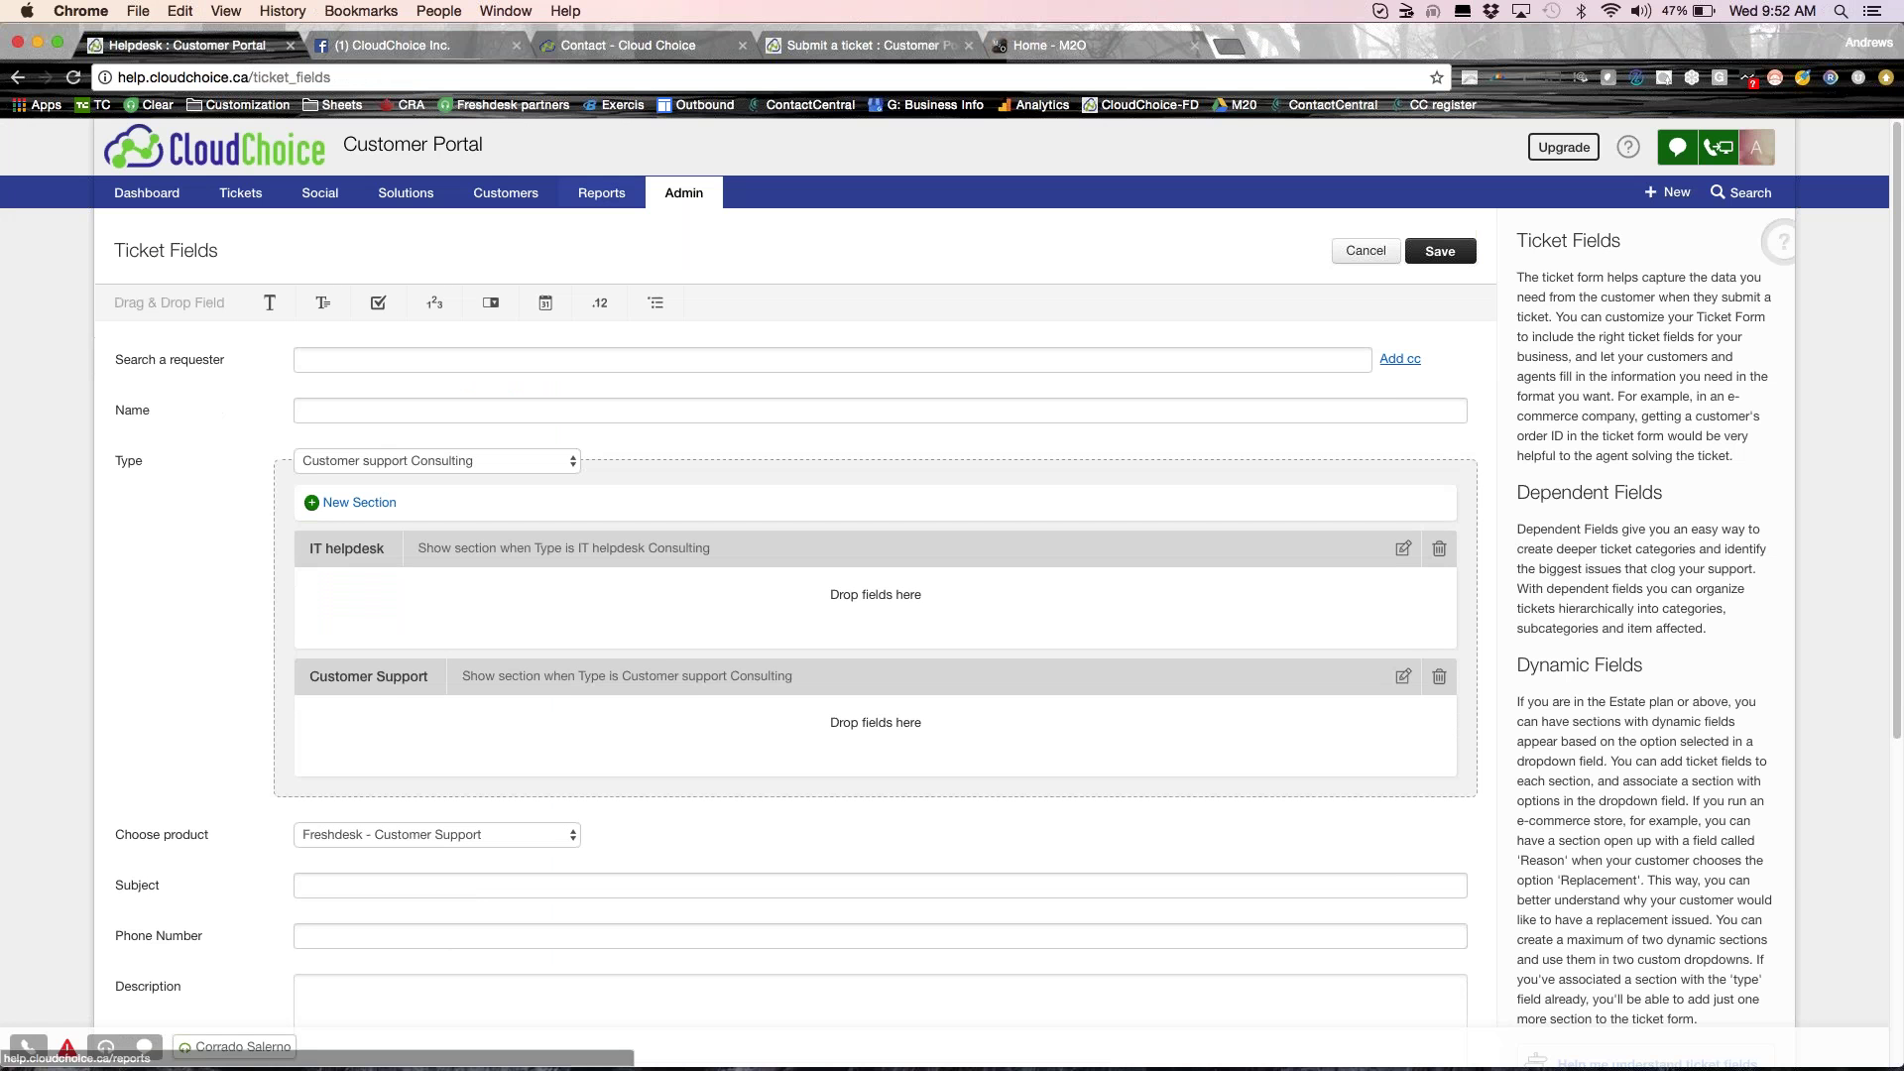
Go to Admin and open Supervisor Rules, showing the 48-hour auto-close rule for resolved tickets.
click(679, 200)
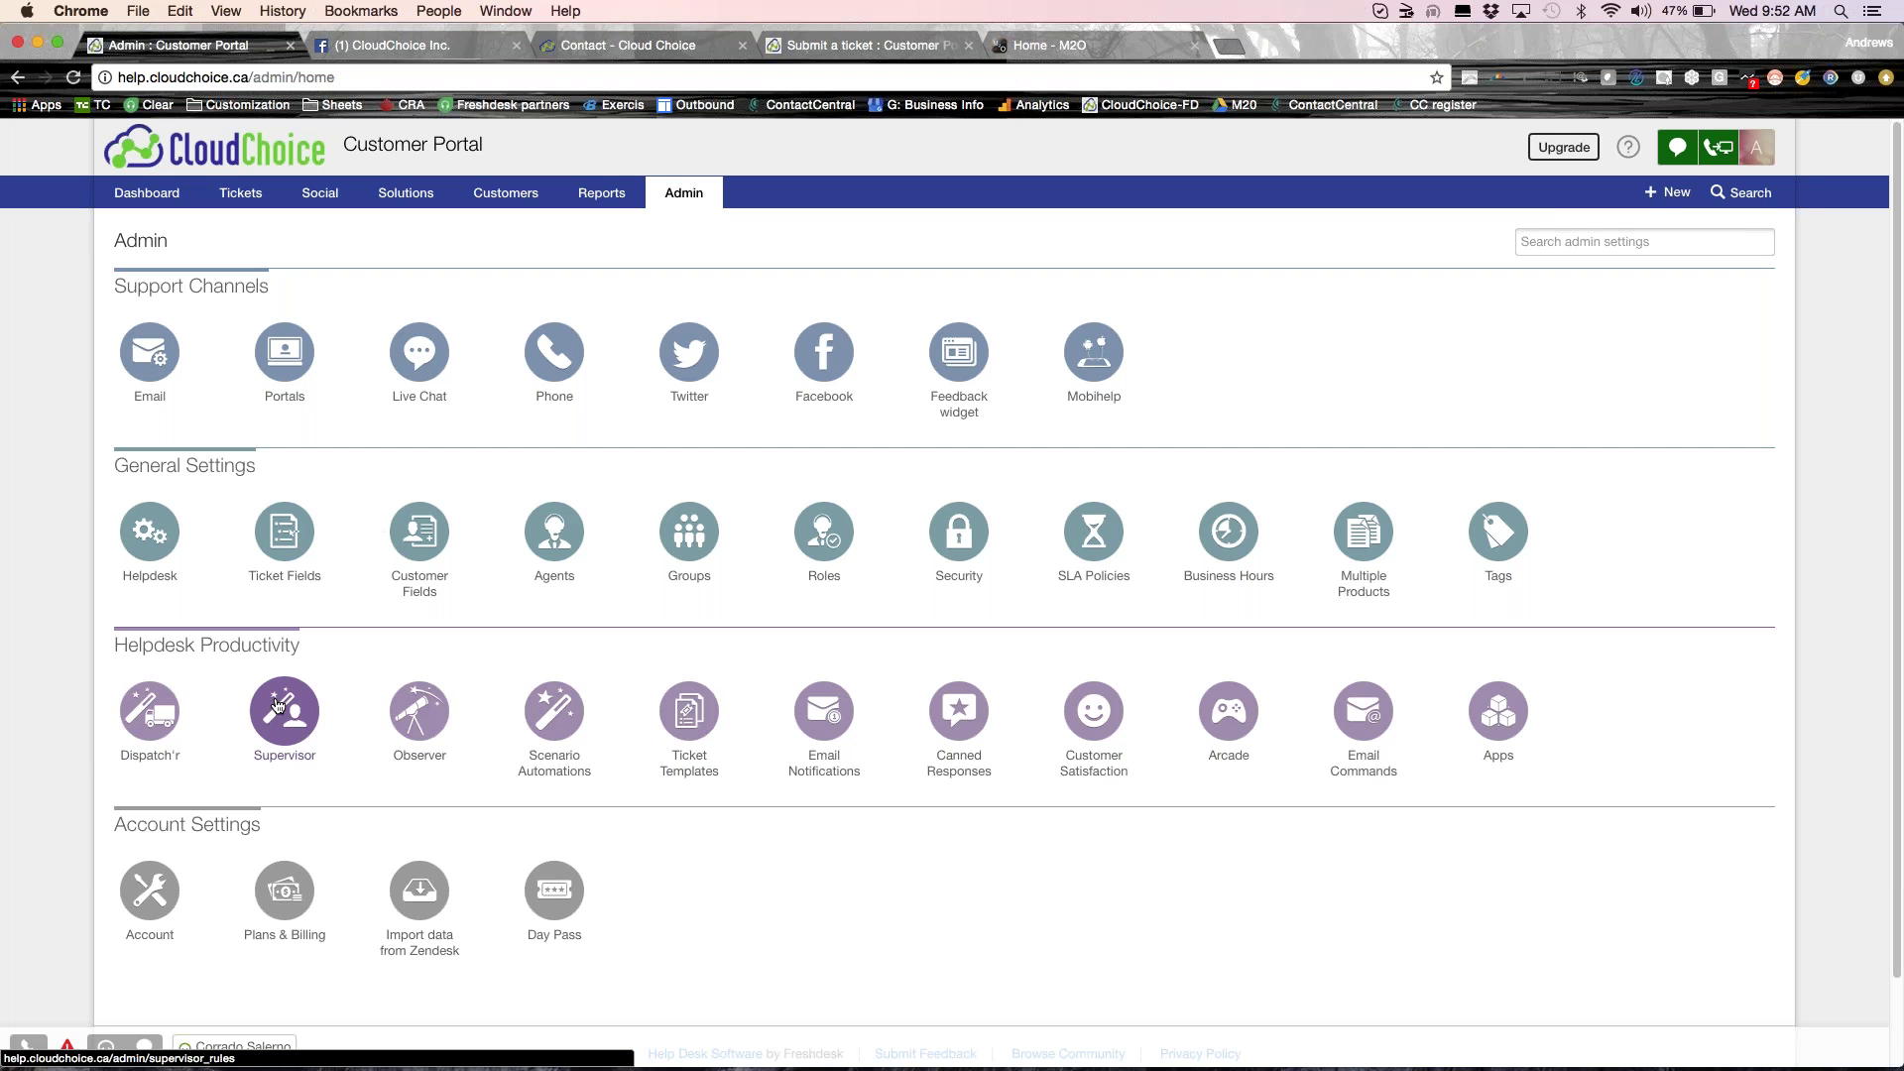
click(279, 706)
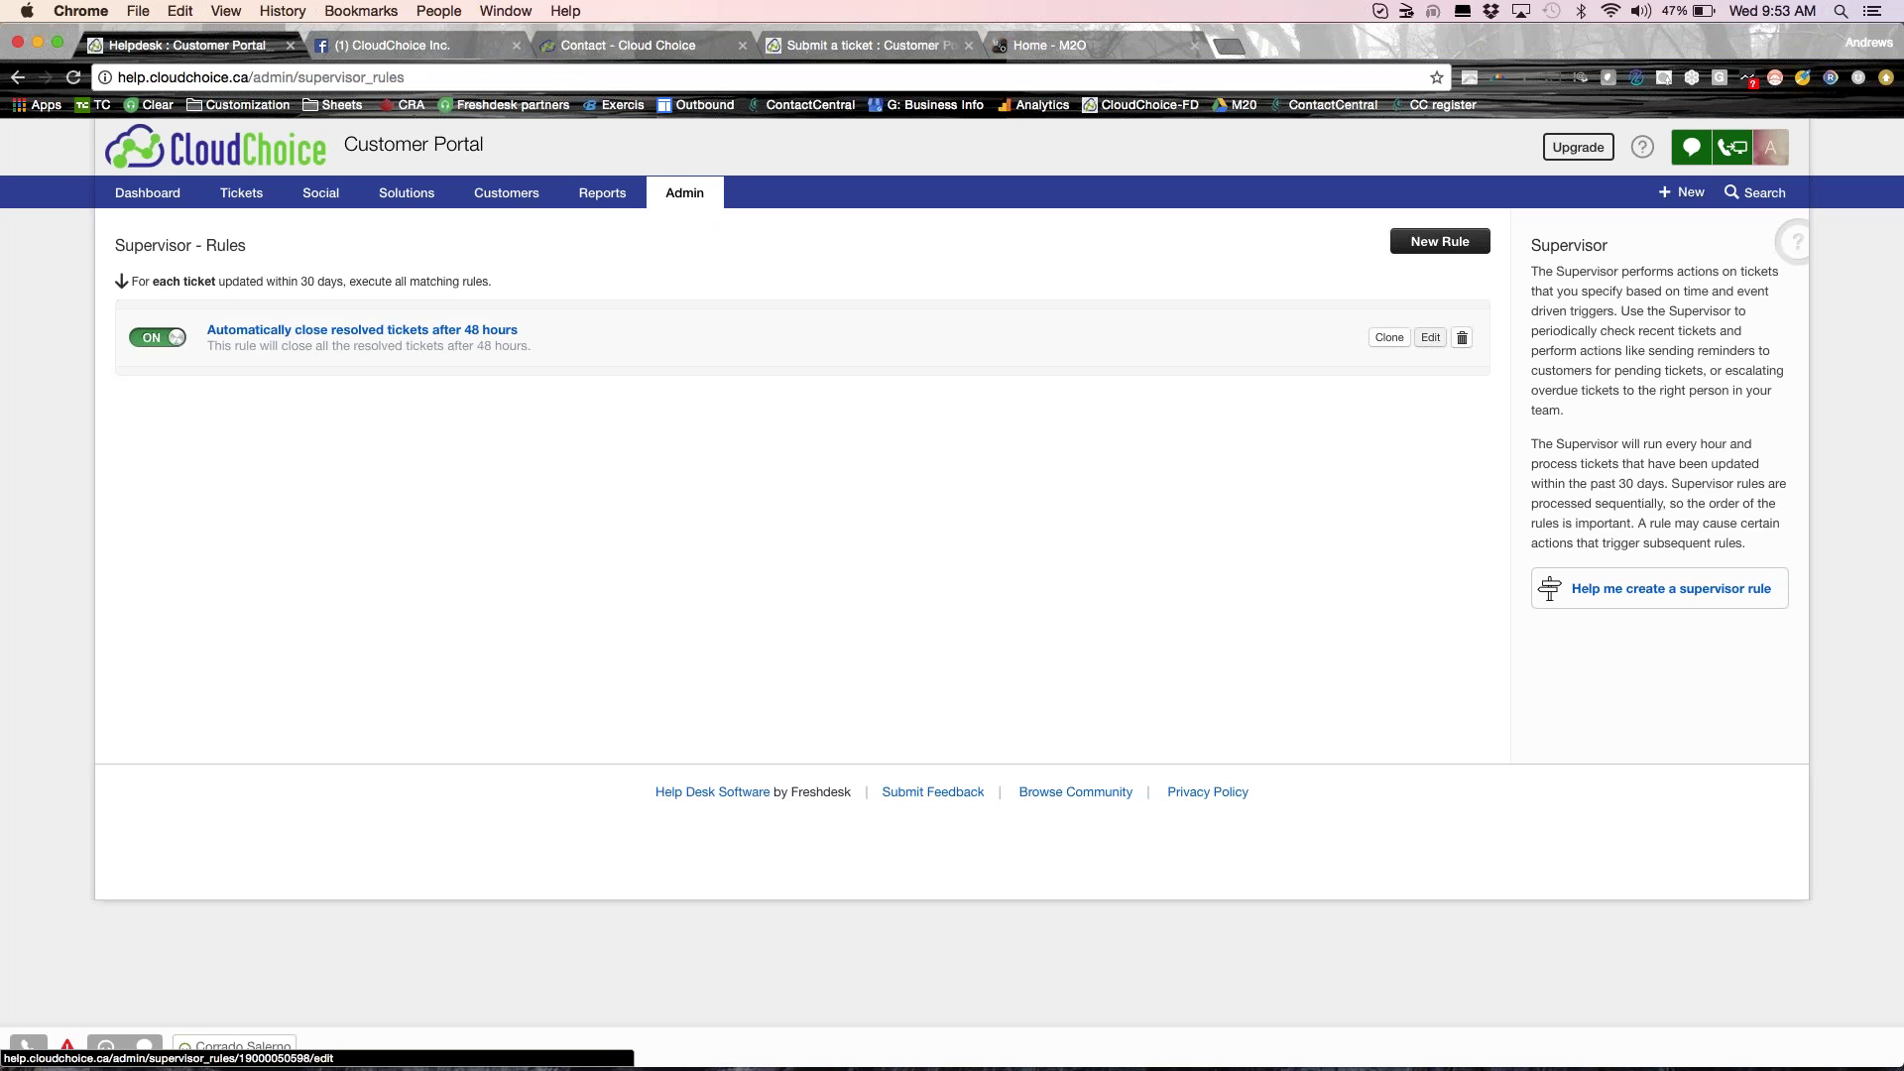
click(1430, 337)
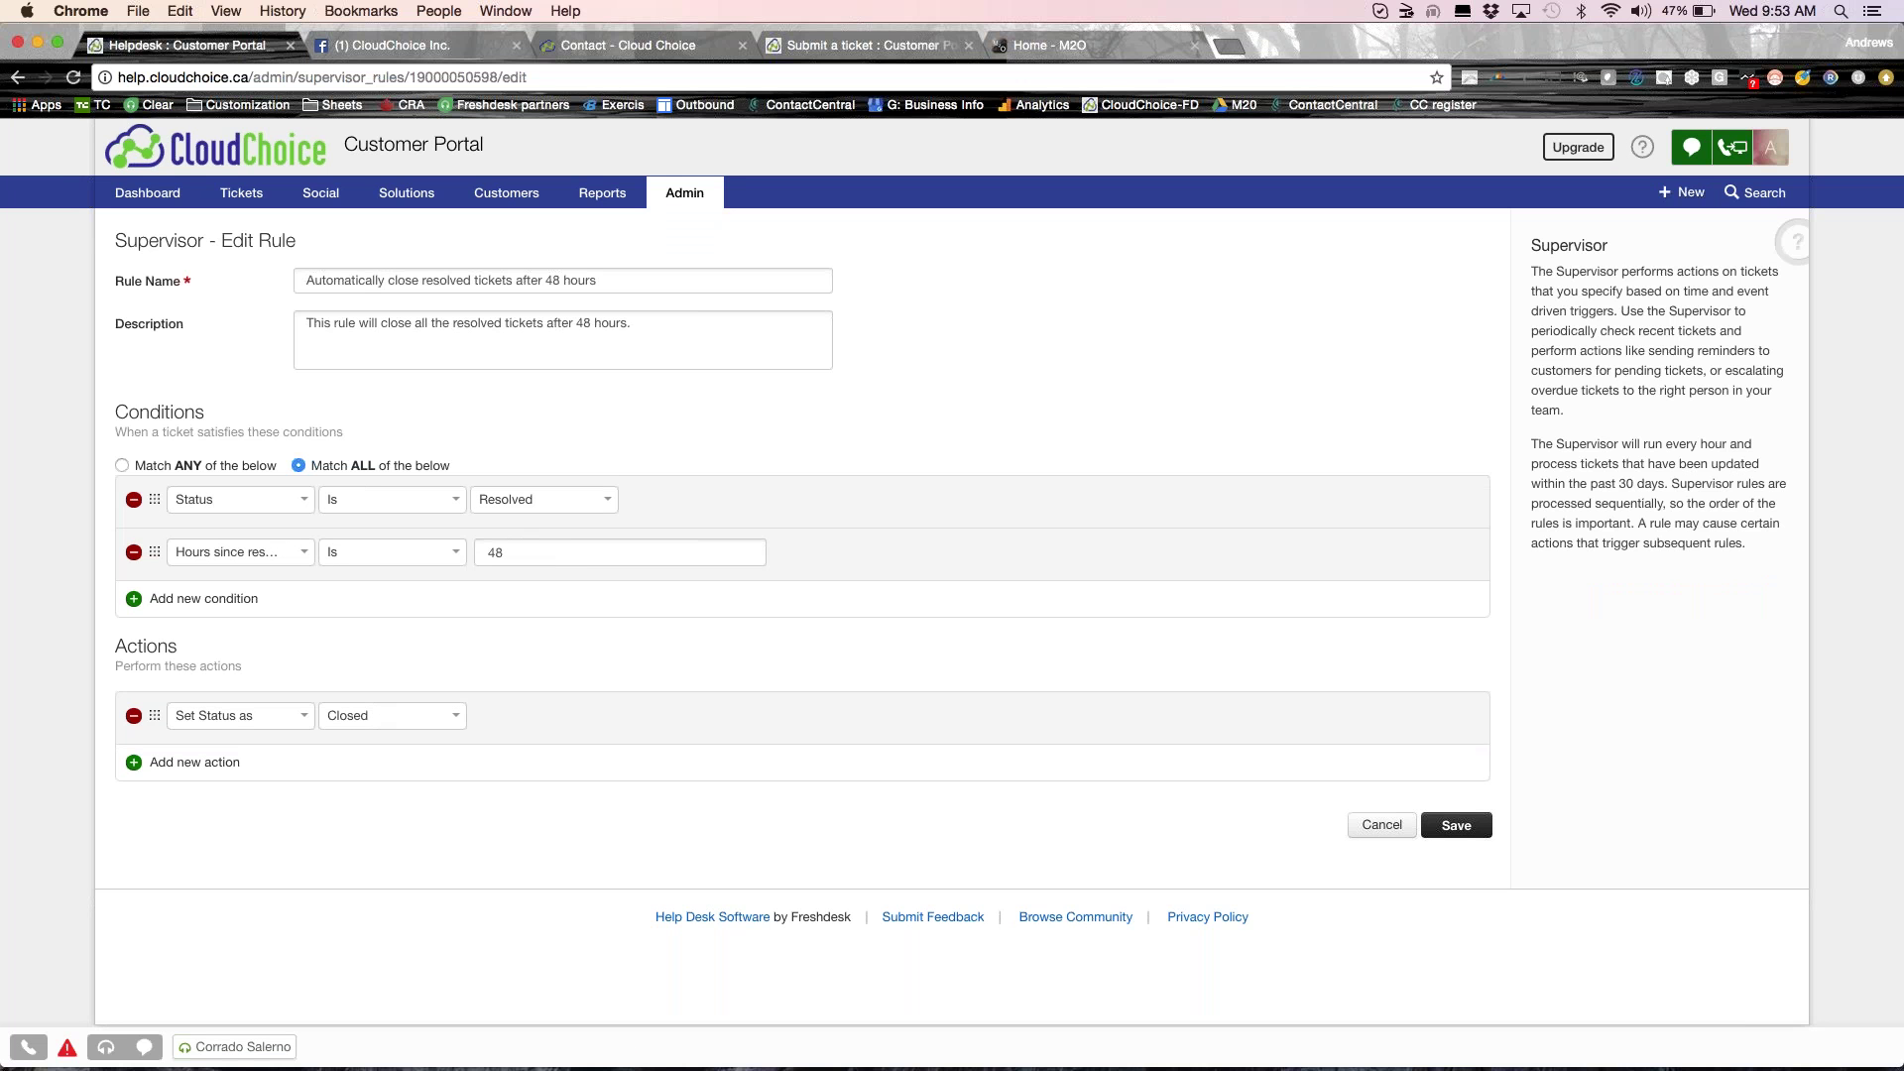
drag(115, 241, 201, 245)
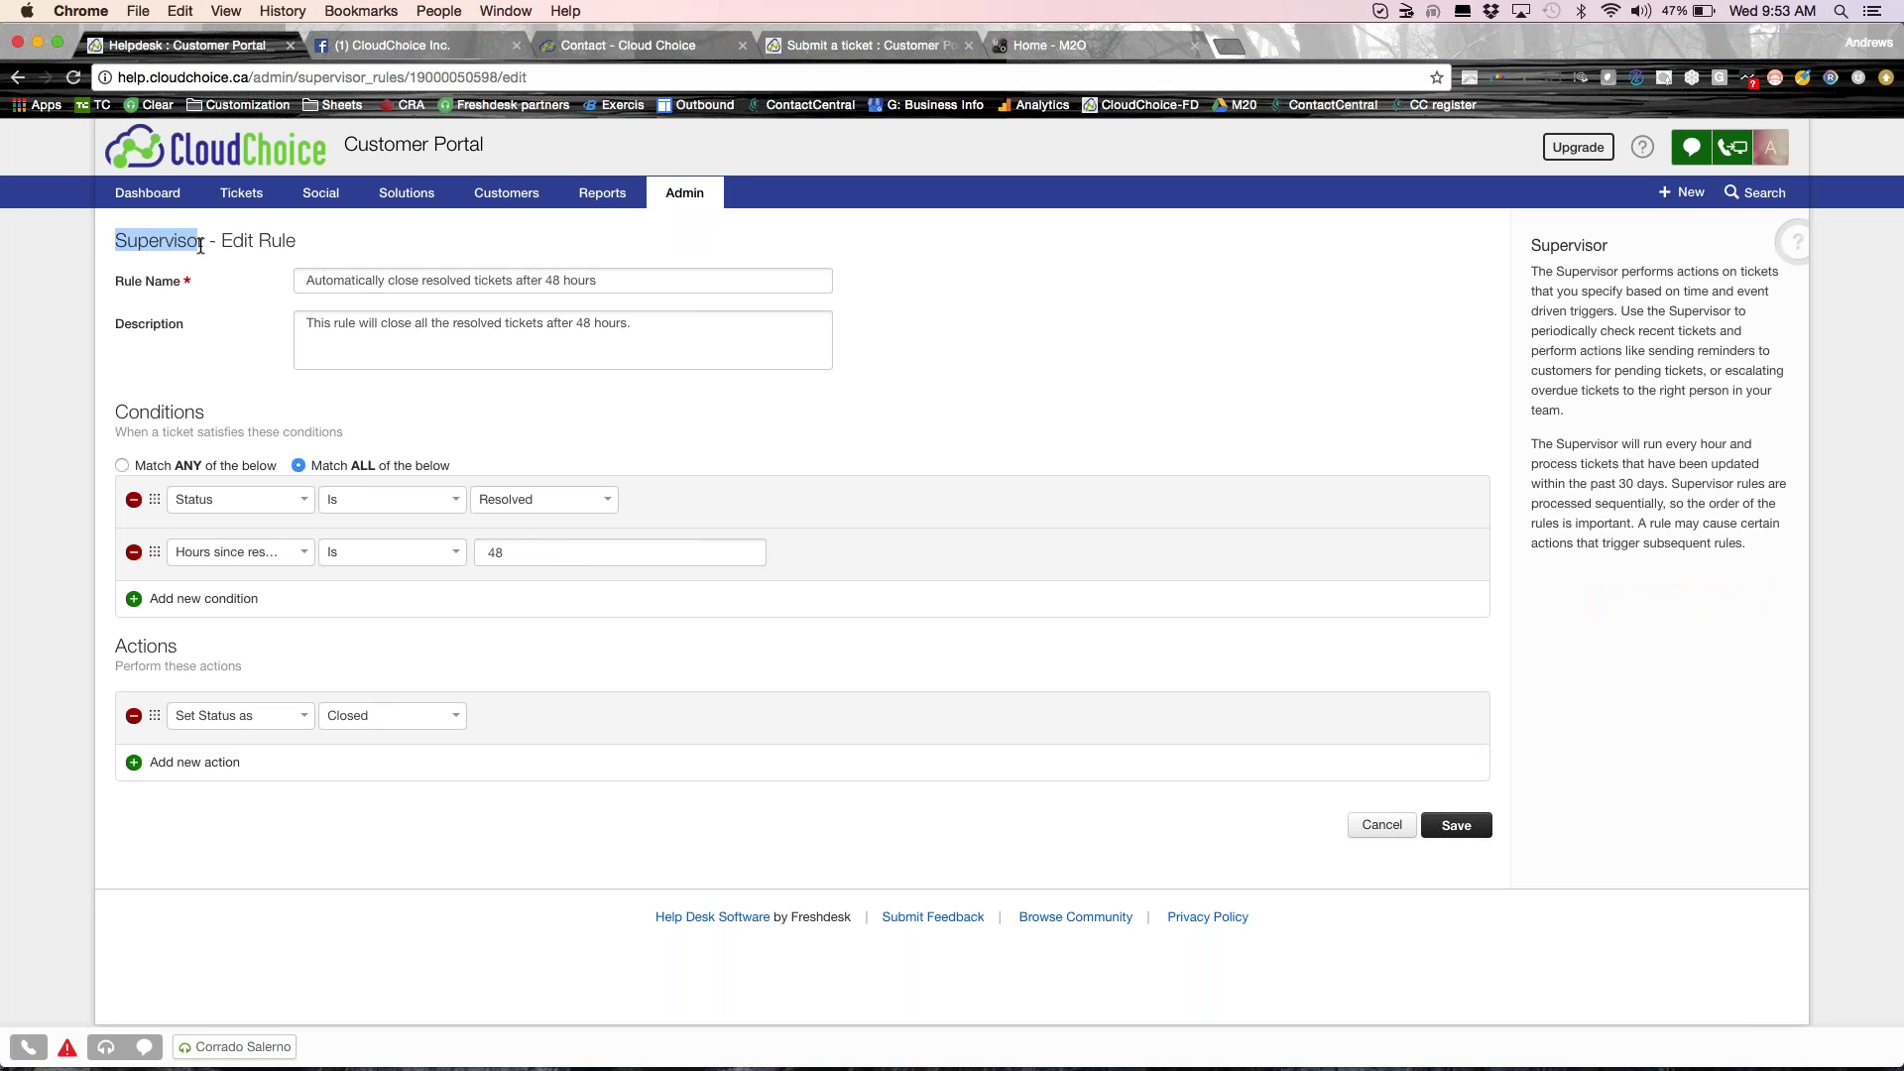
click(368, 424)
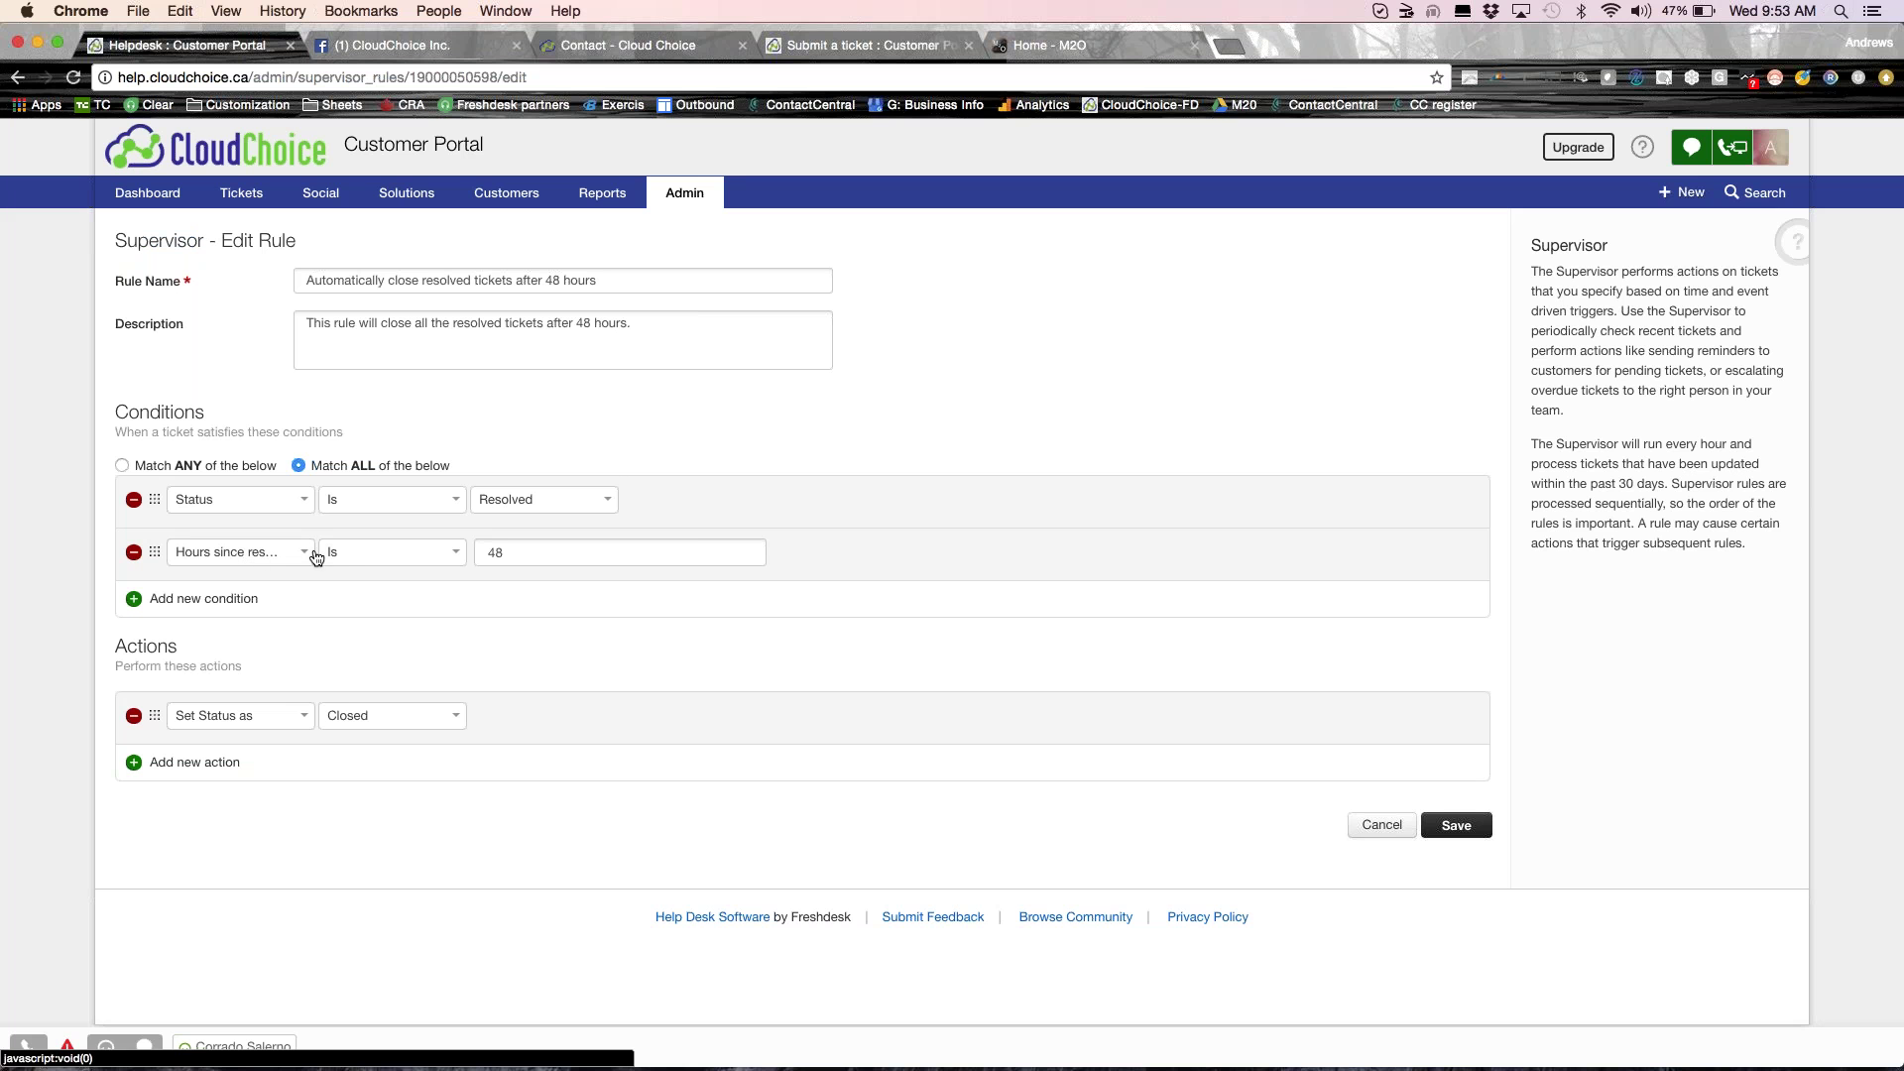
click(505, 556)
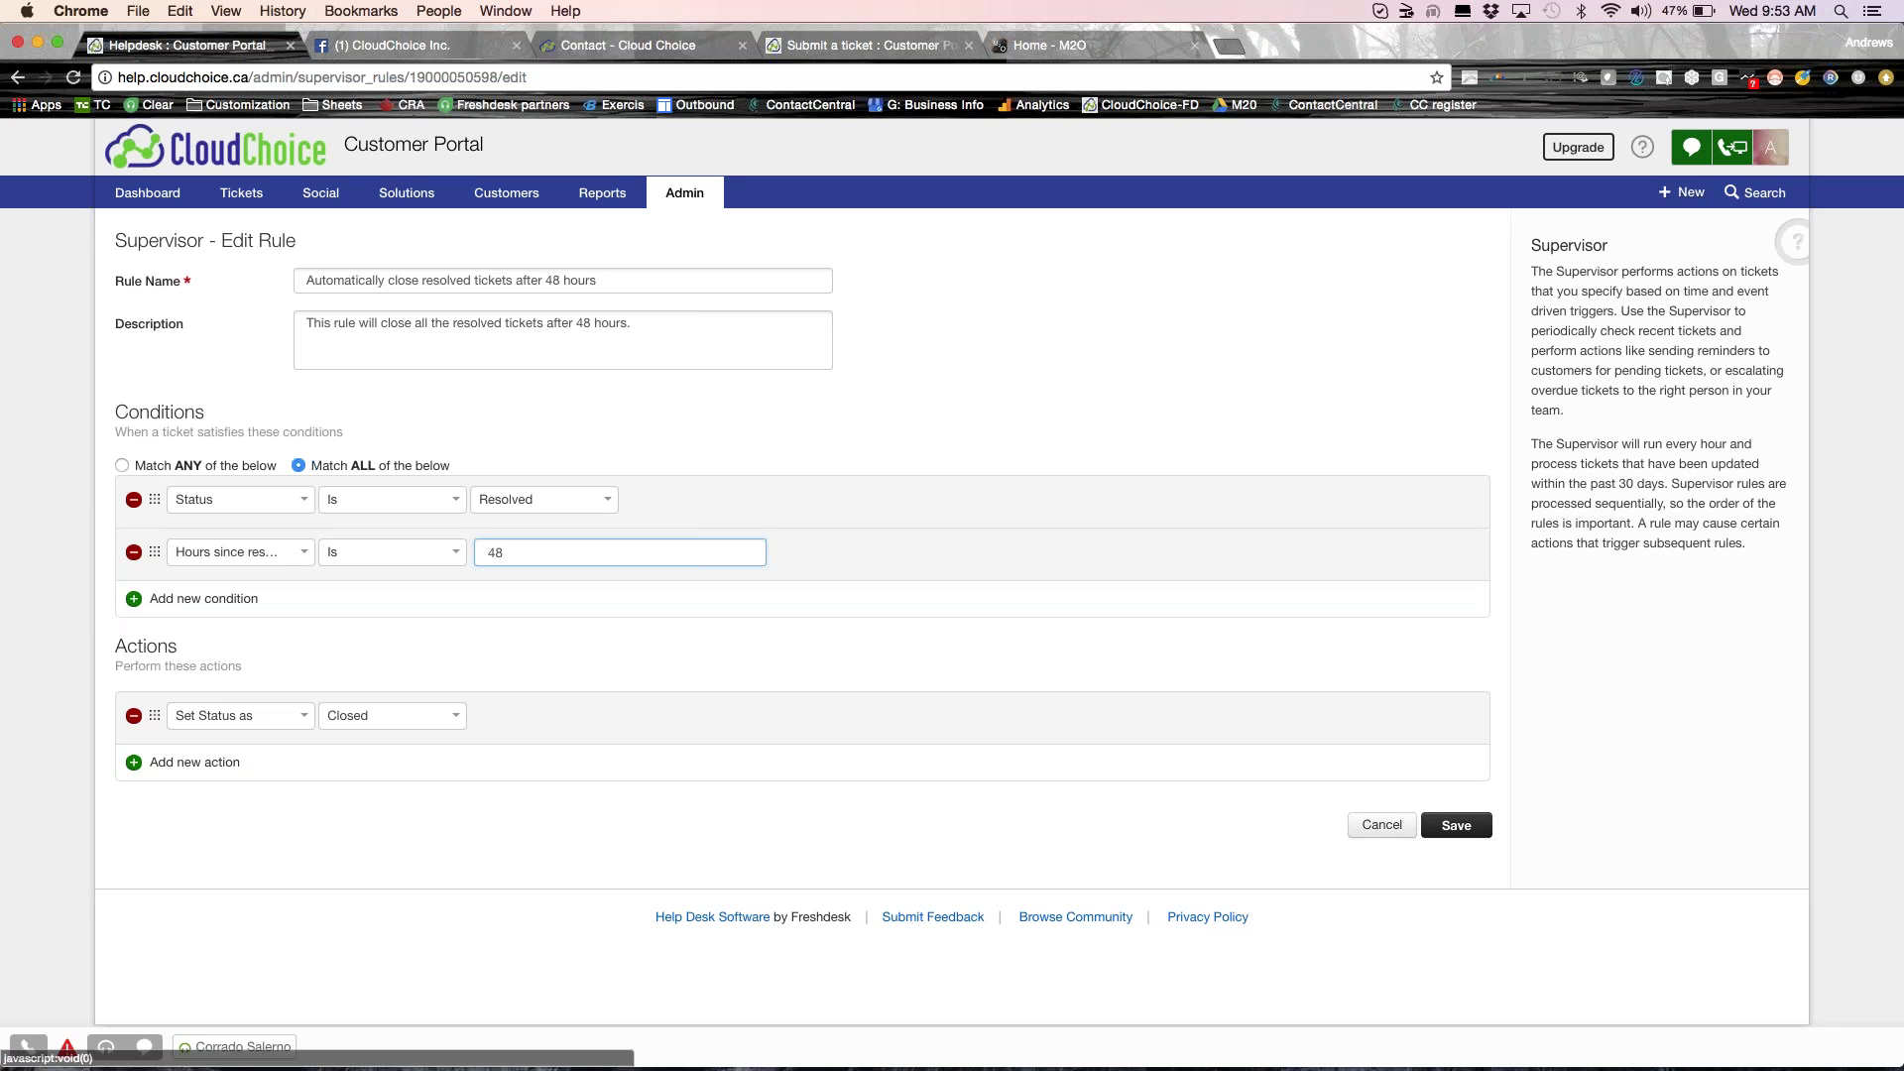
click(684, 192)
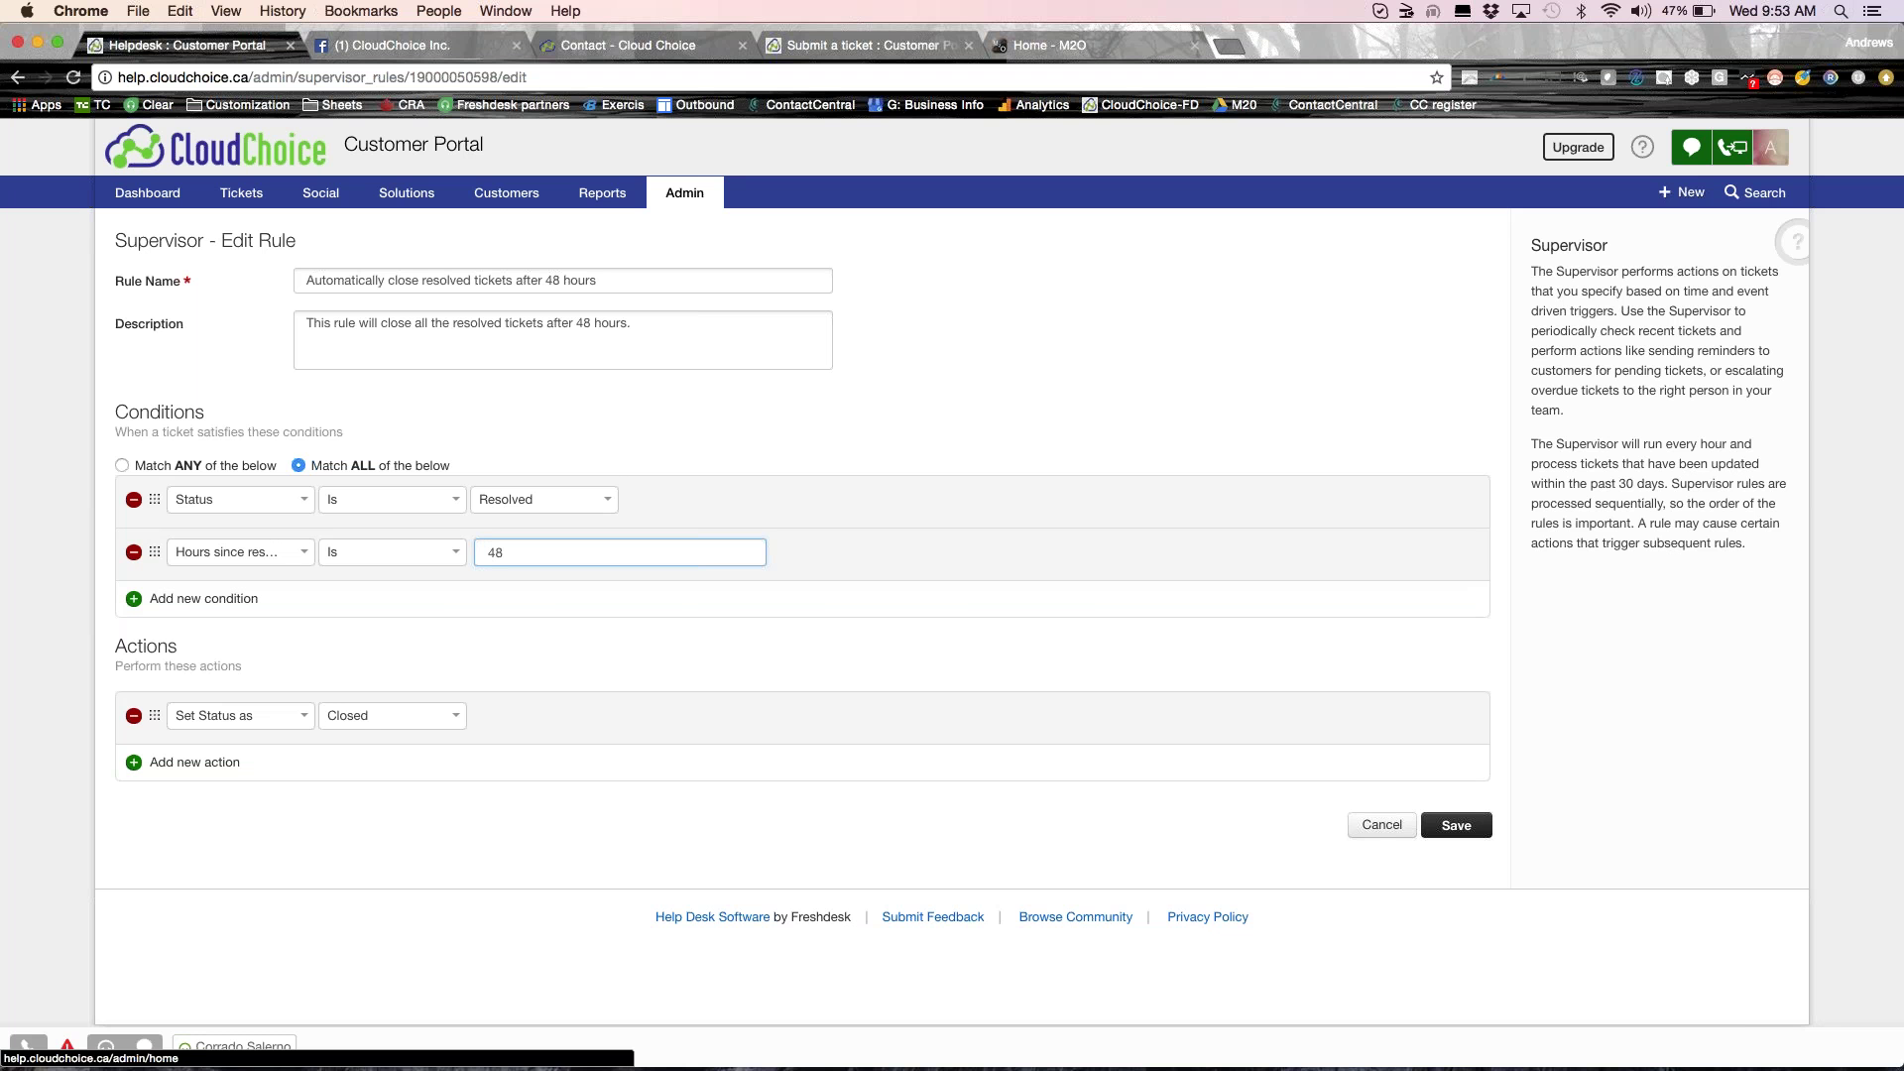
click(1094, 714)
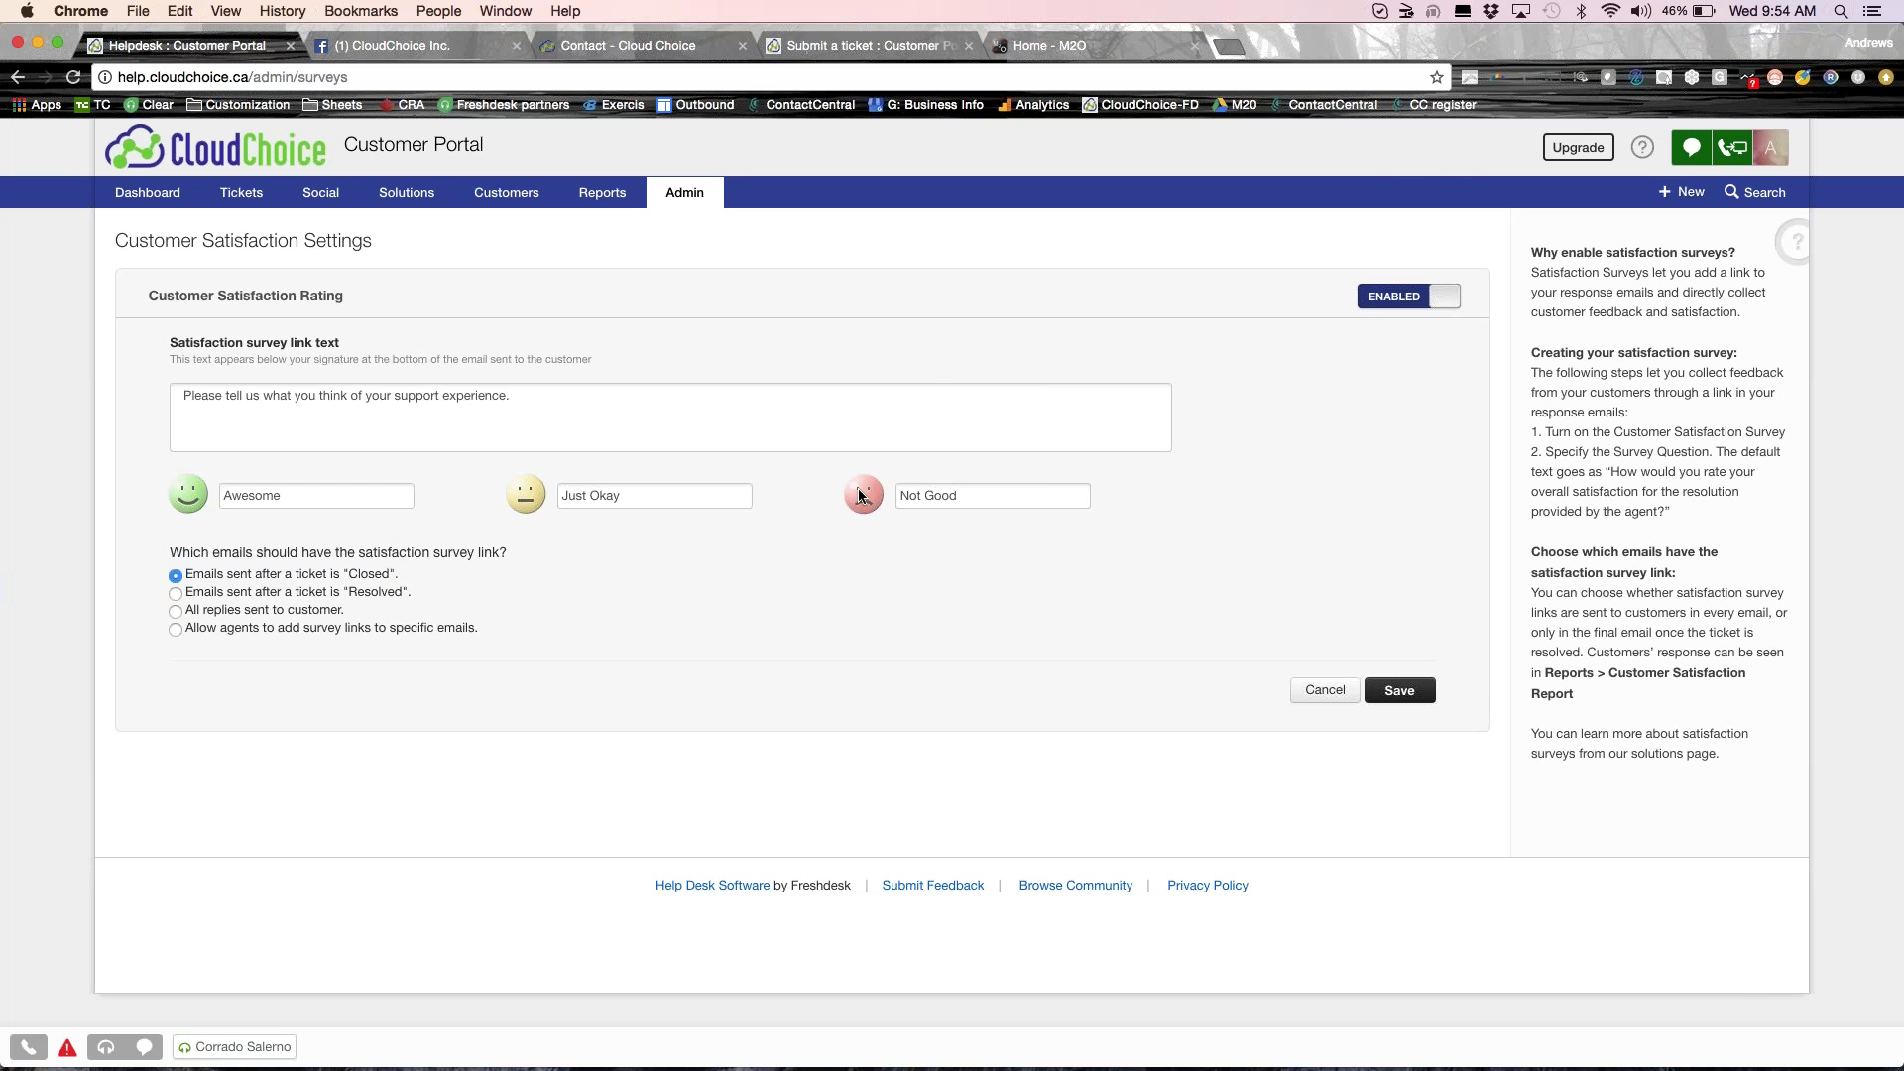
click(694, 196)
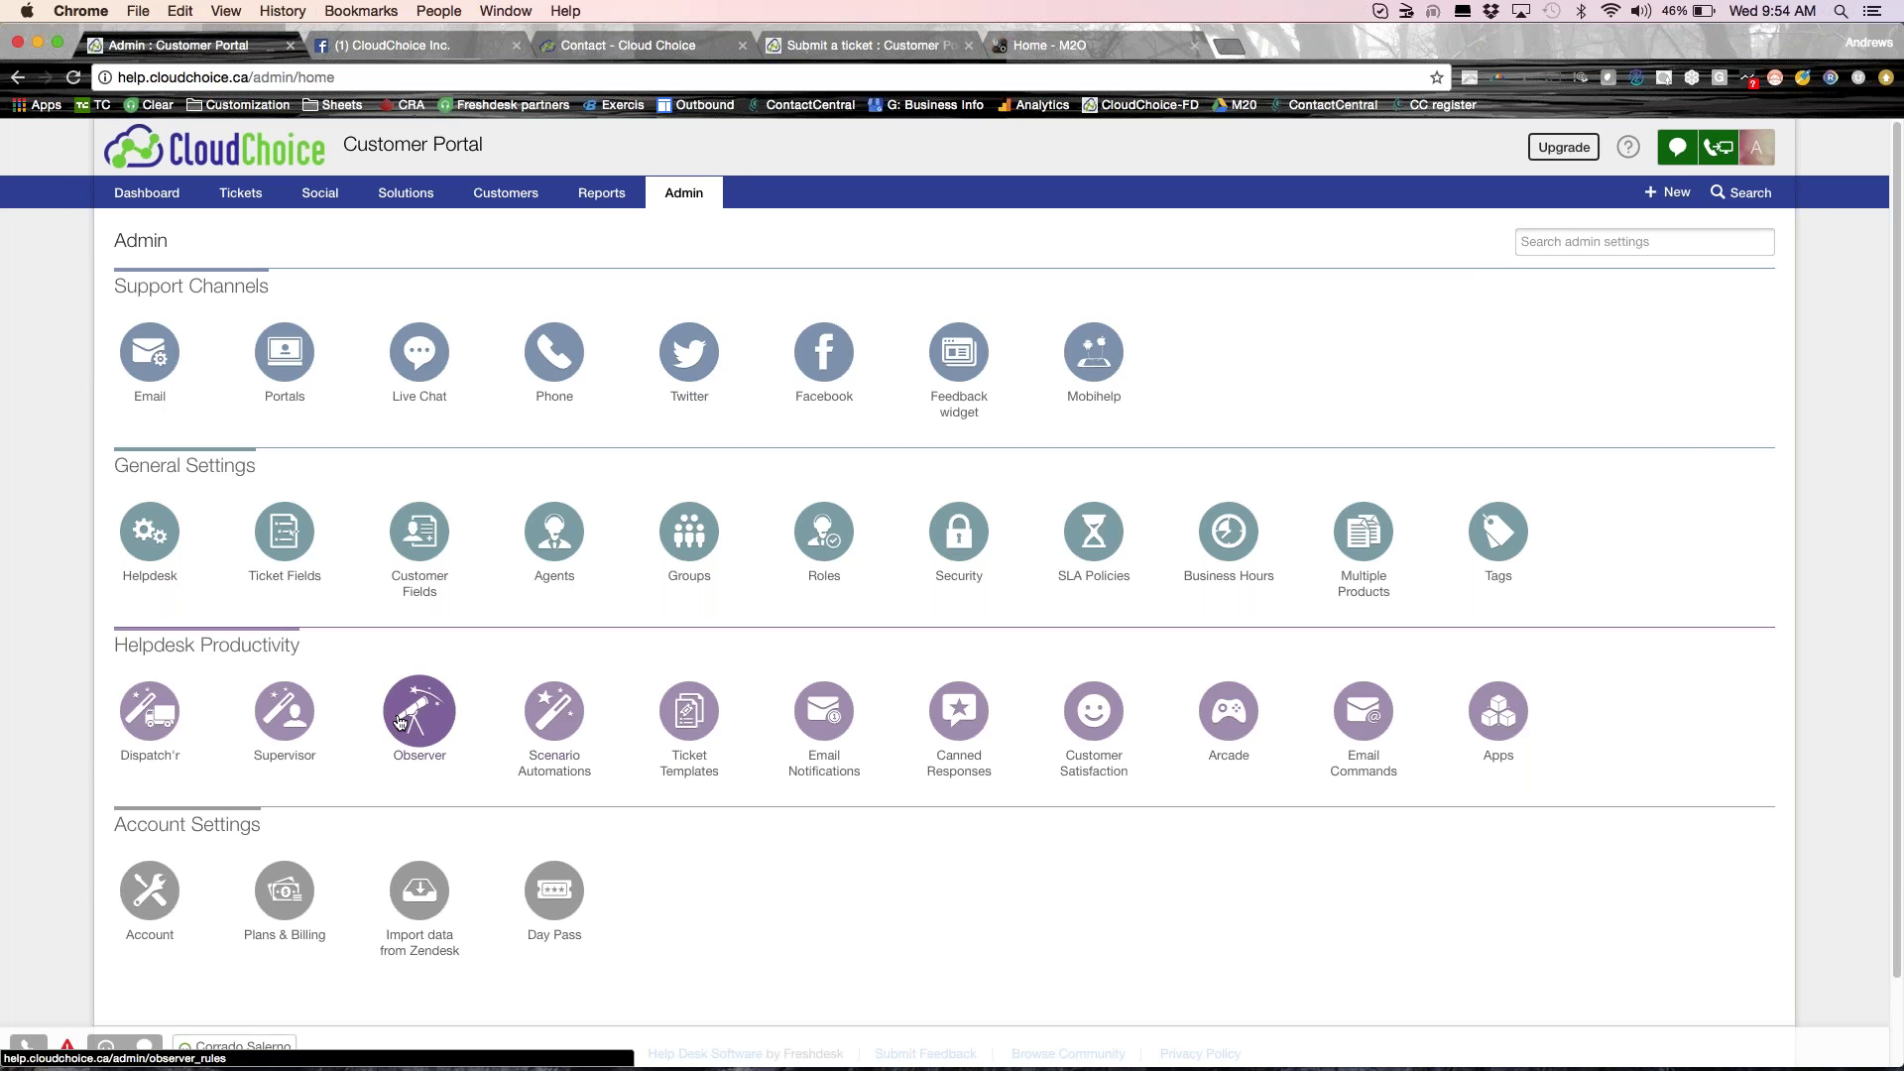
click(399, 722)
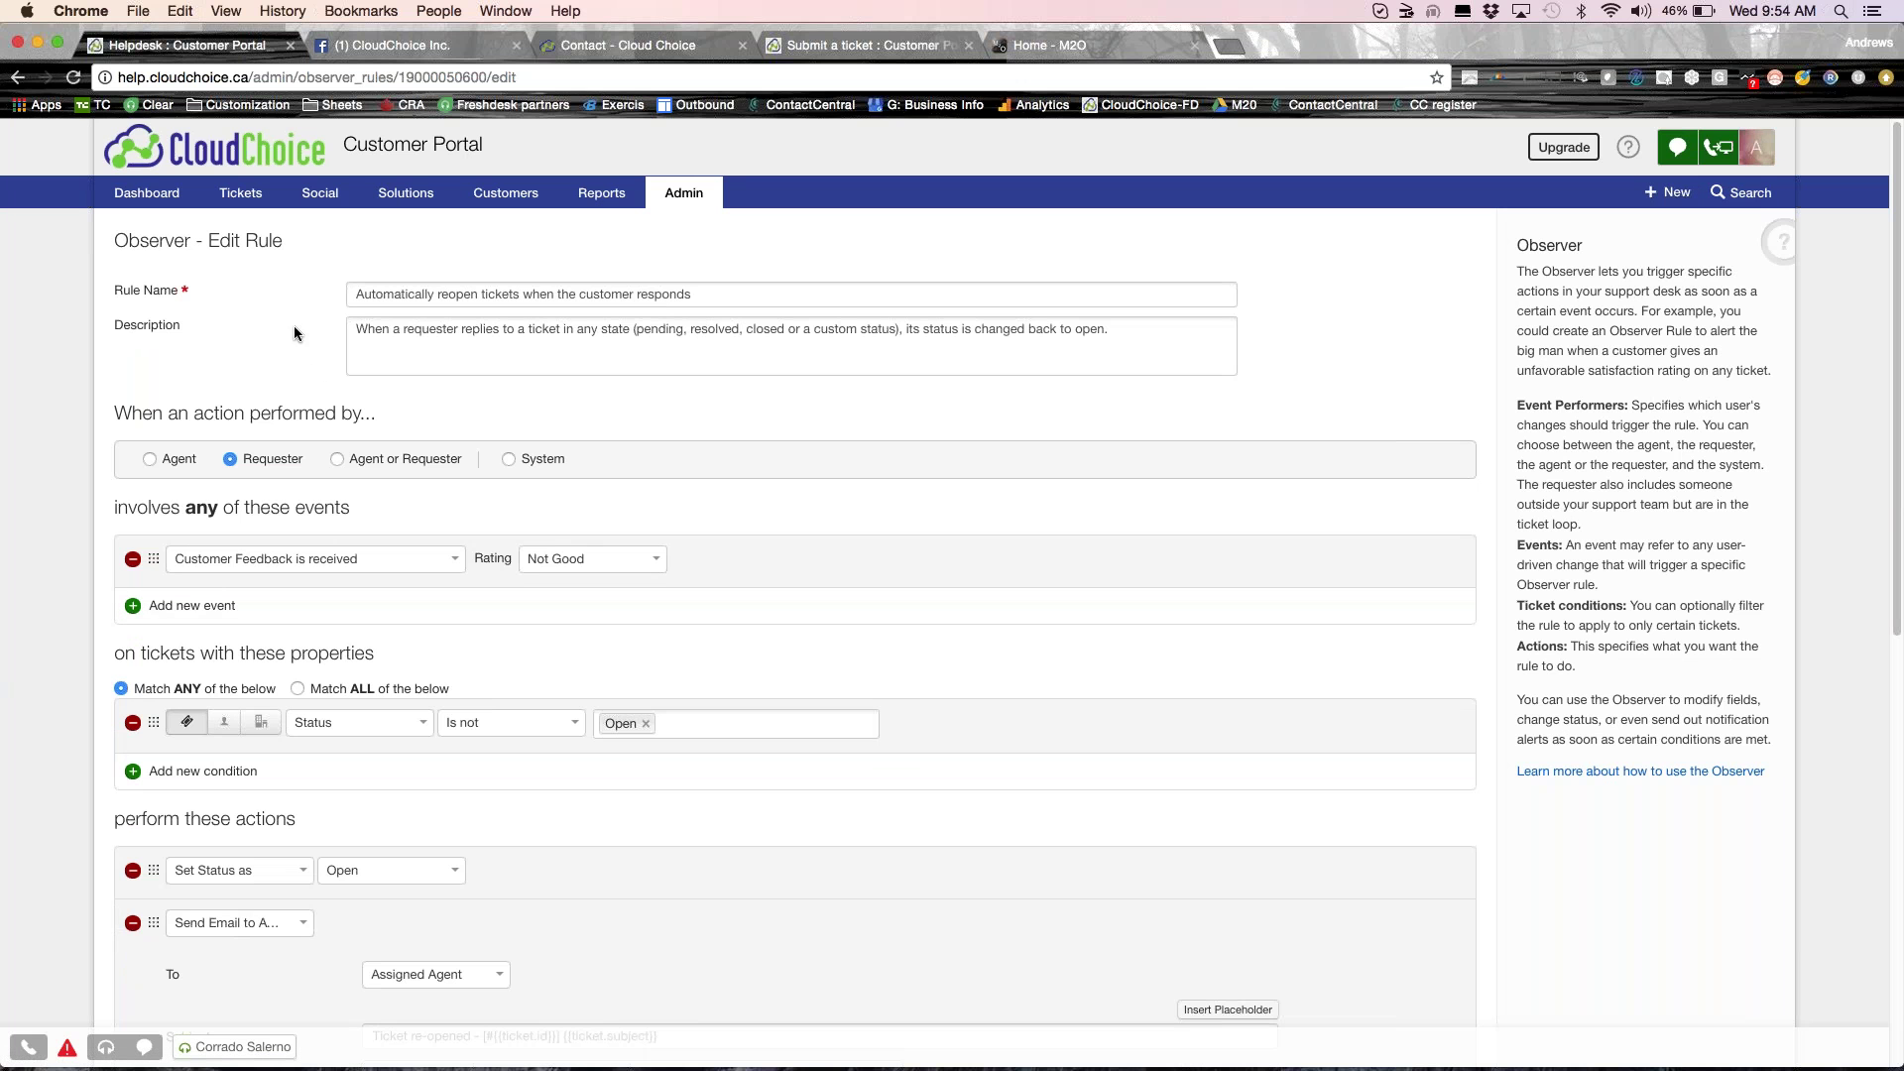
Delete the second Send Email action from the reopen-tickets Observer rule.
drag(109, 241, 194, 240)
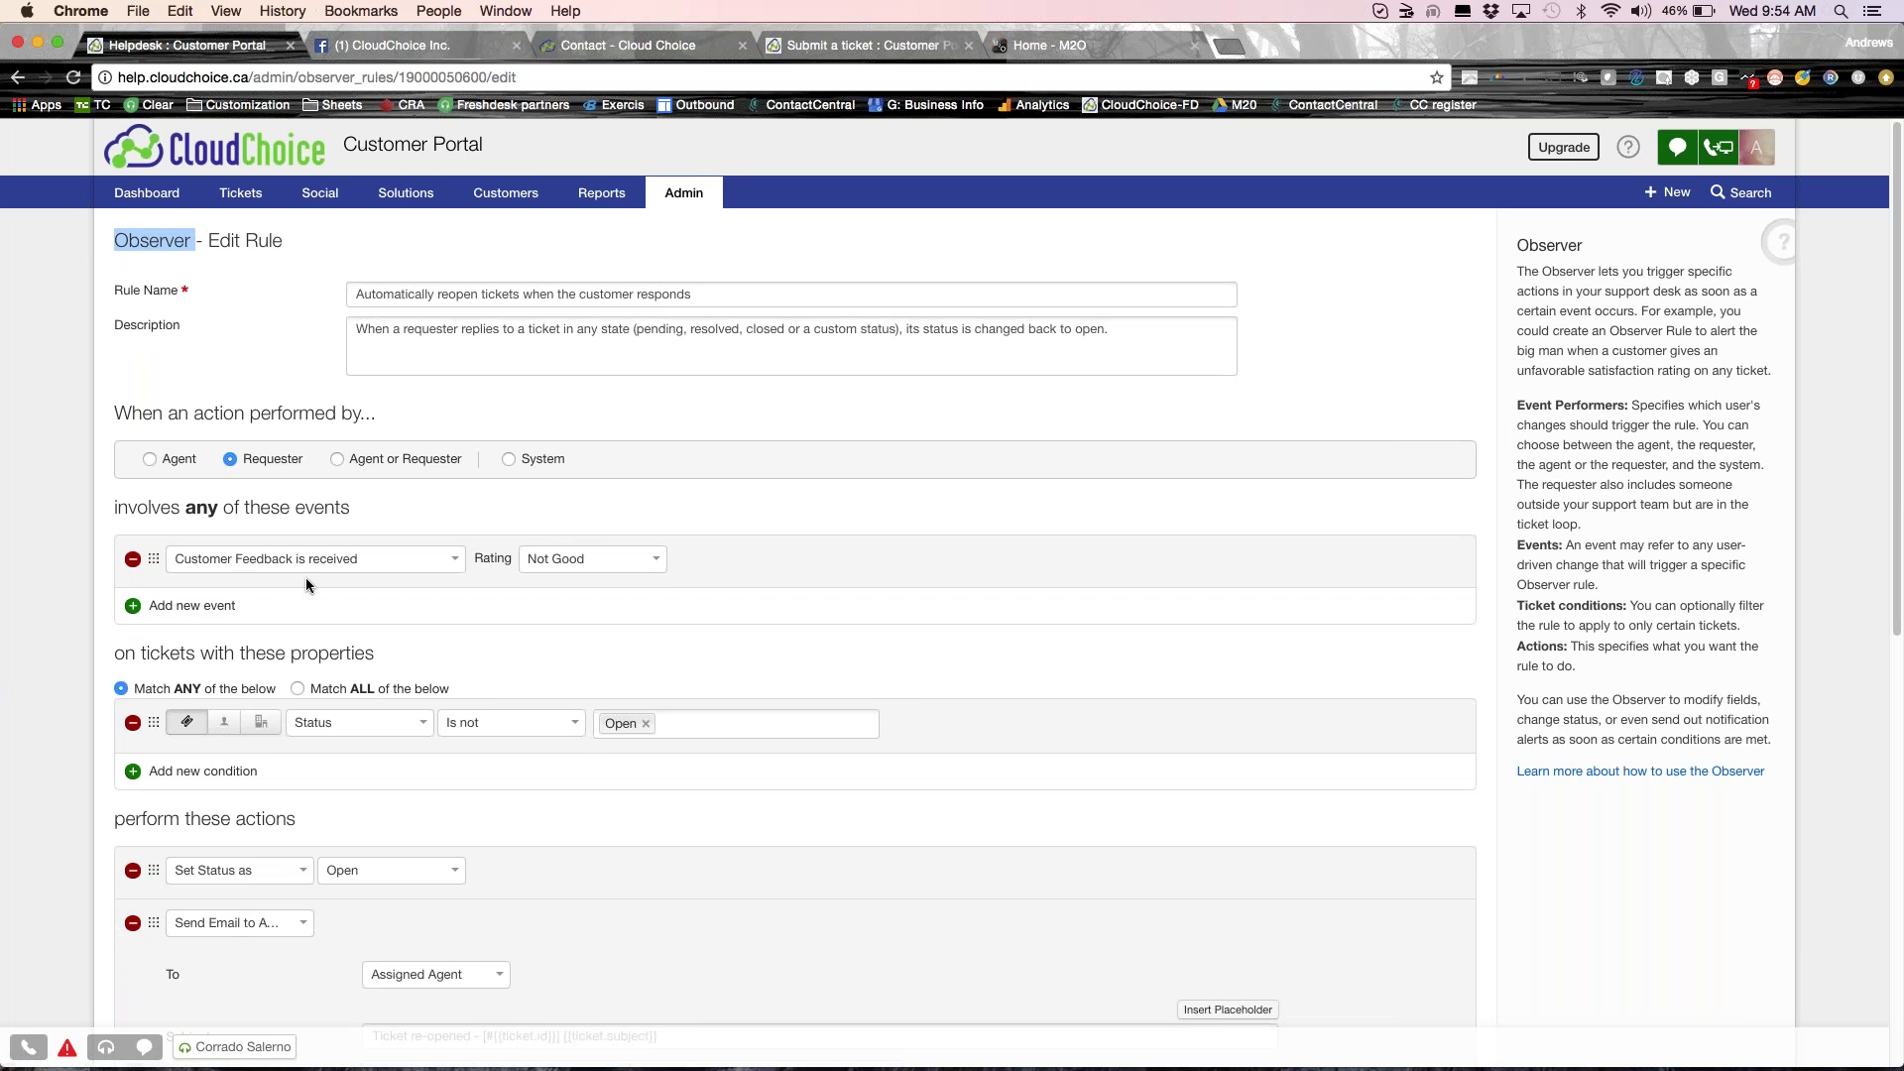
scroll(305, 577, down, 1)
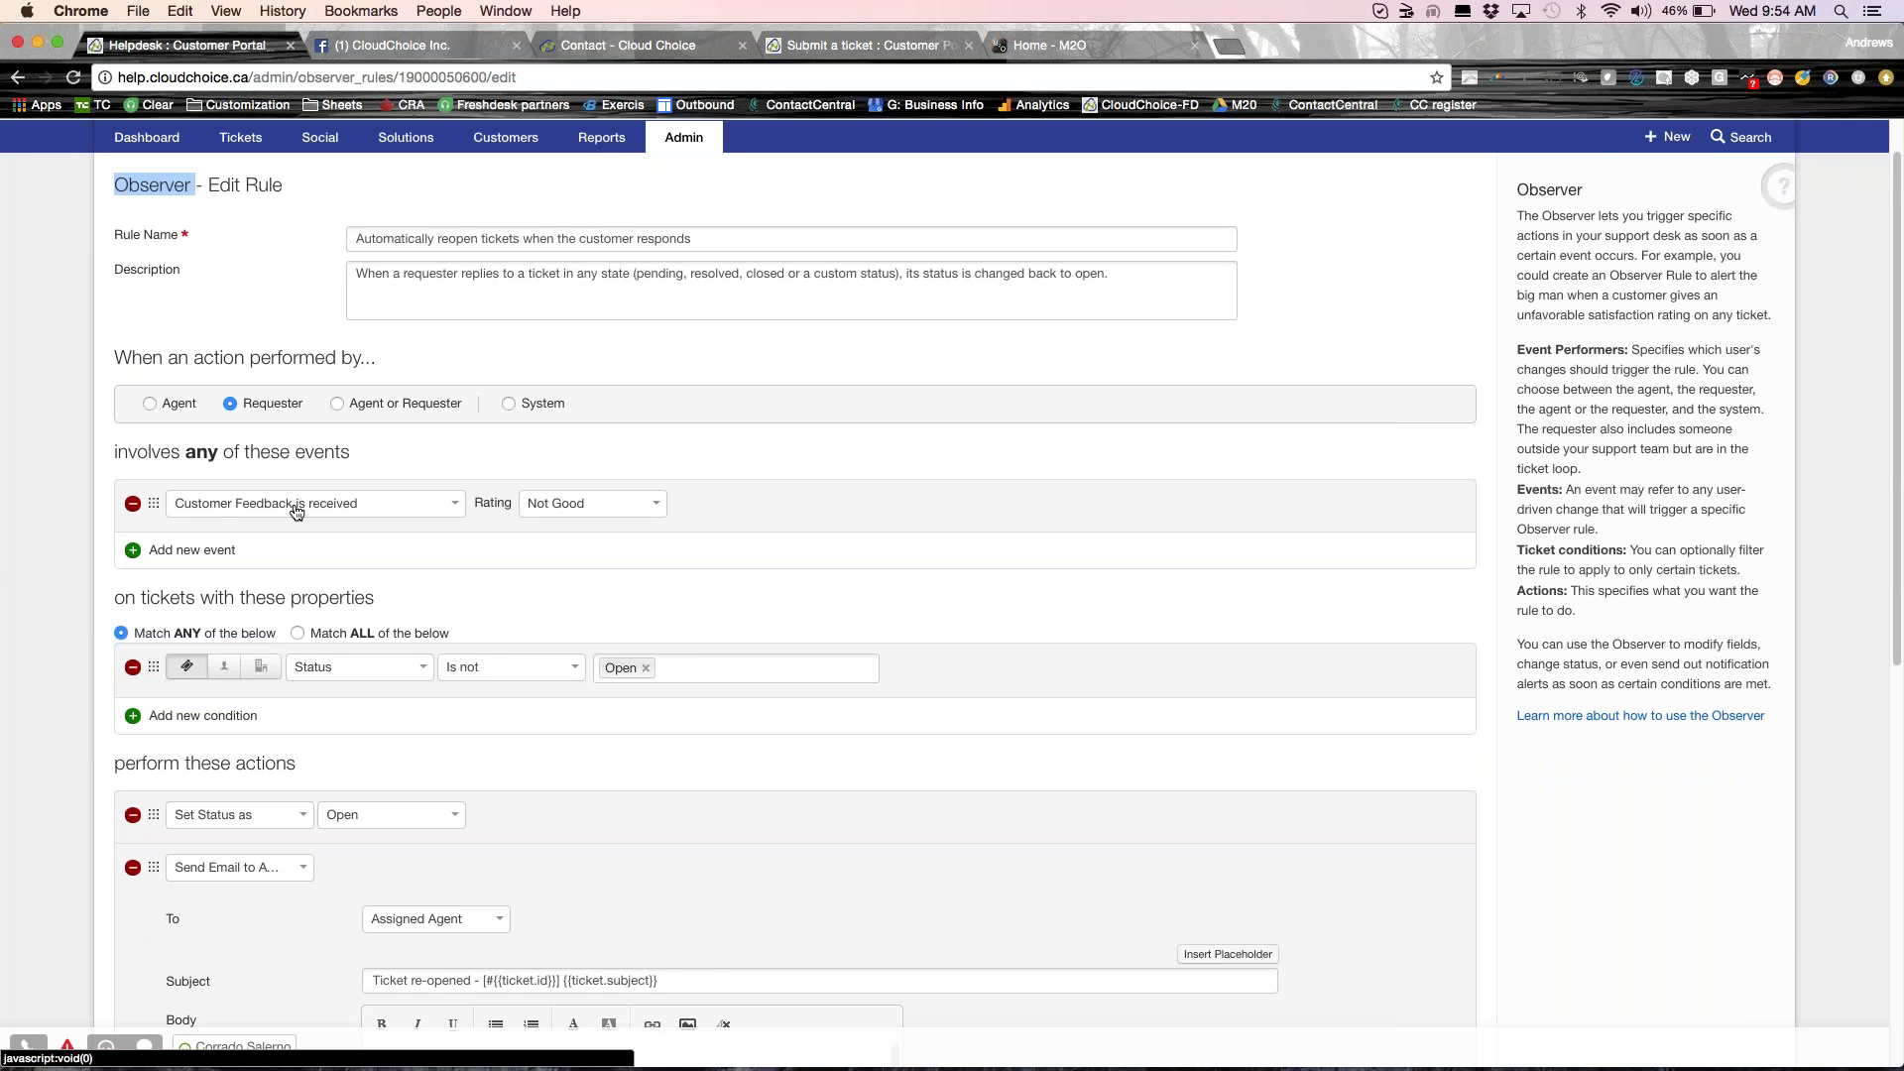
scroll(296, 511, down, 3)
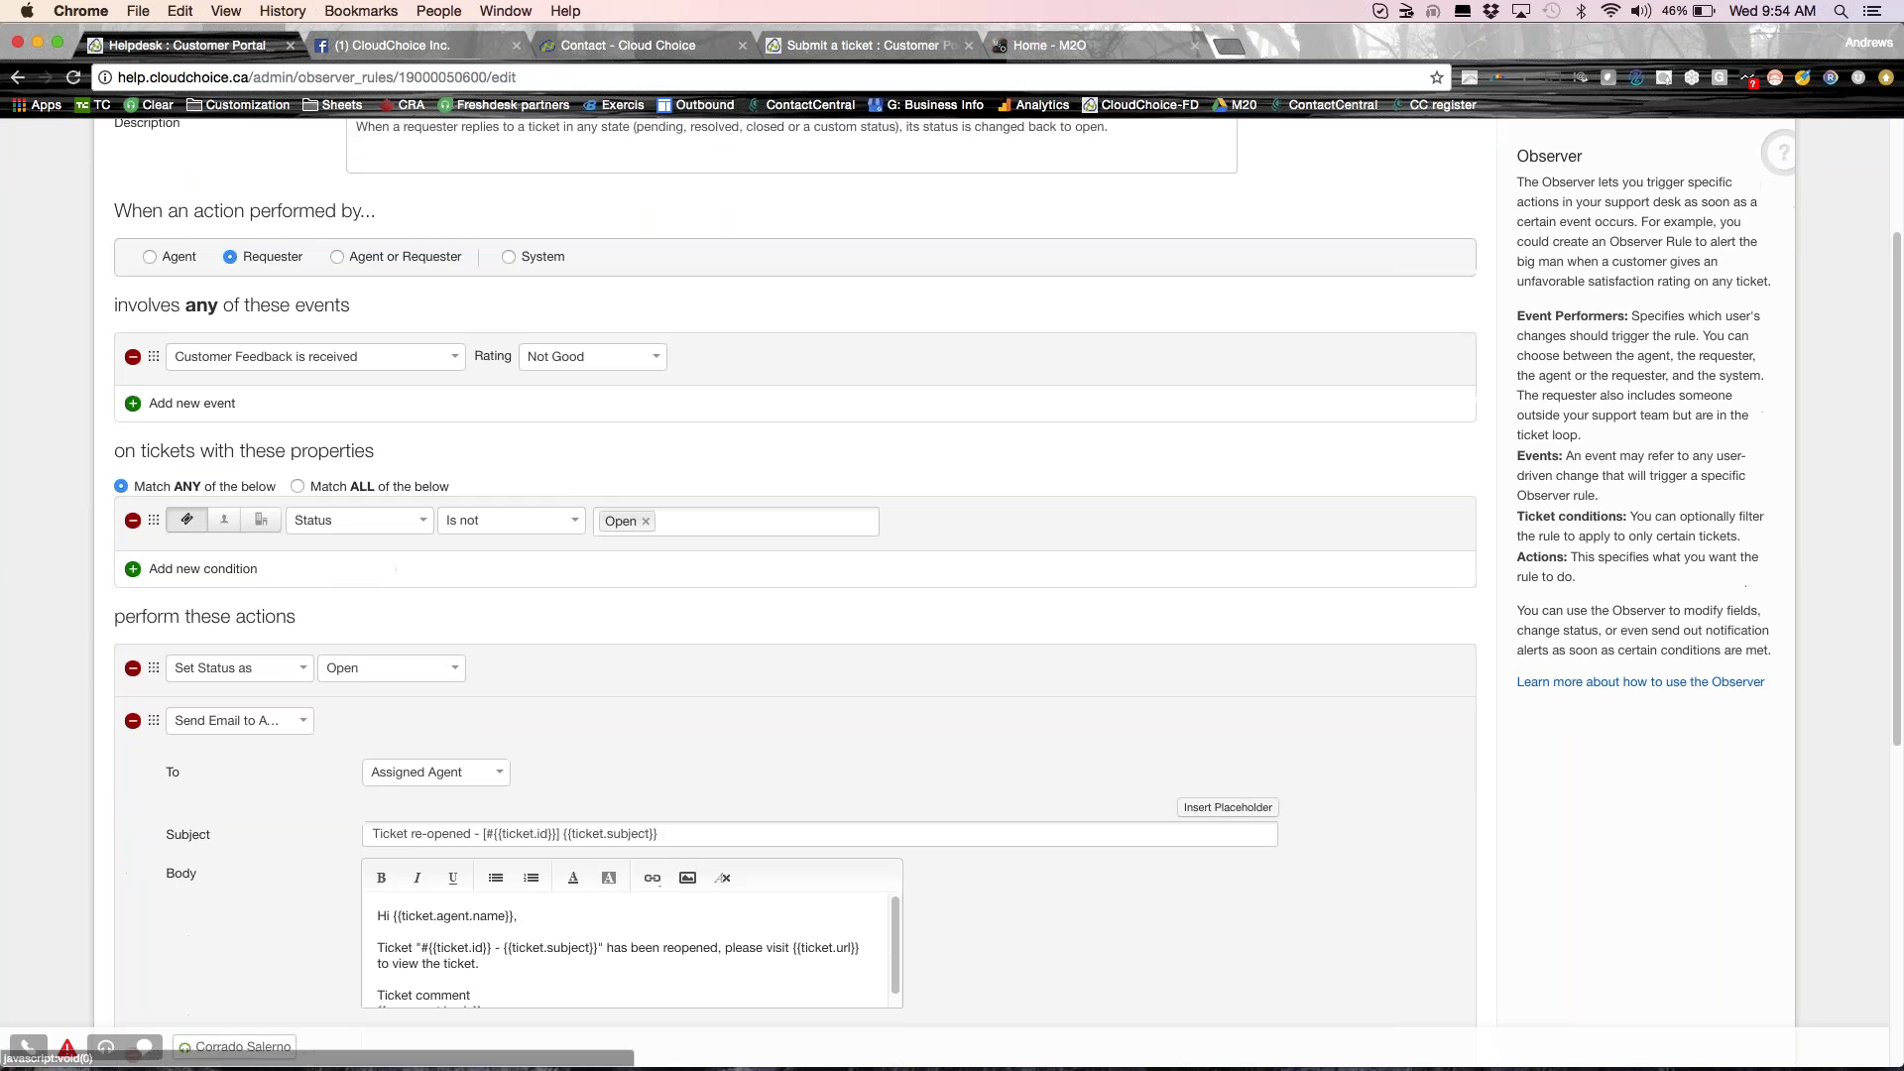
scroll(504, 647, down, 4)
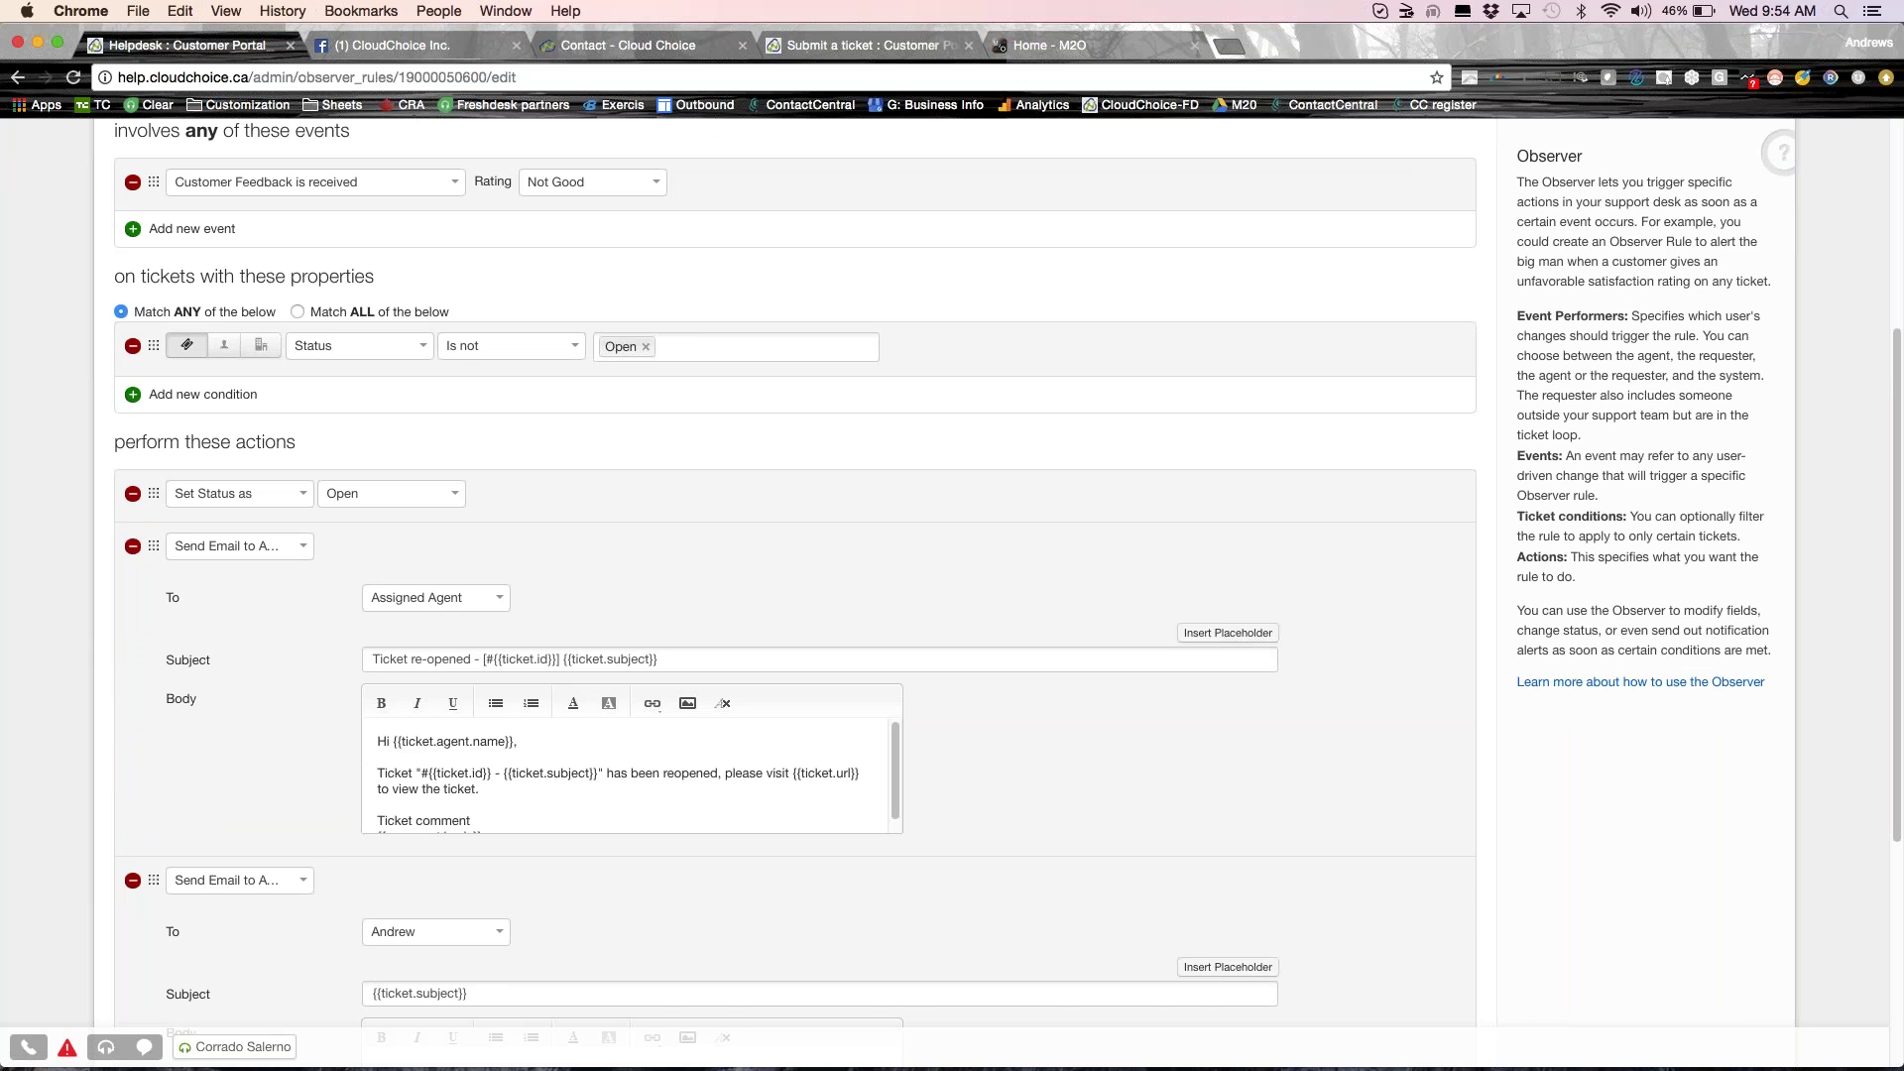
click(132, 881)
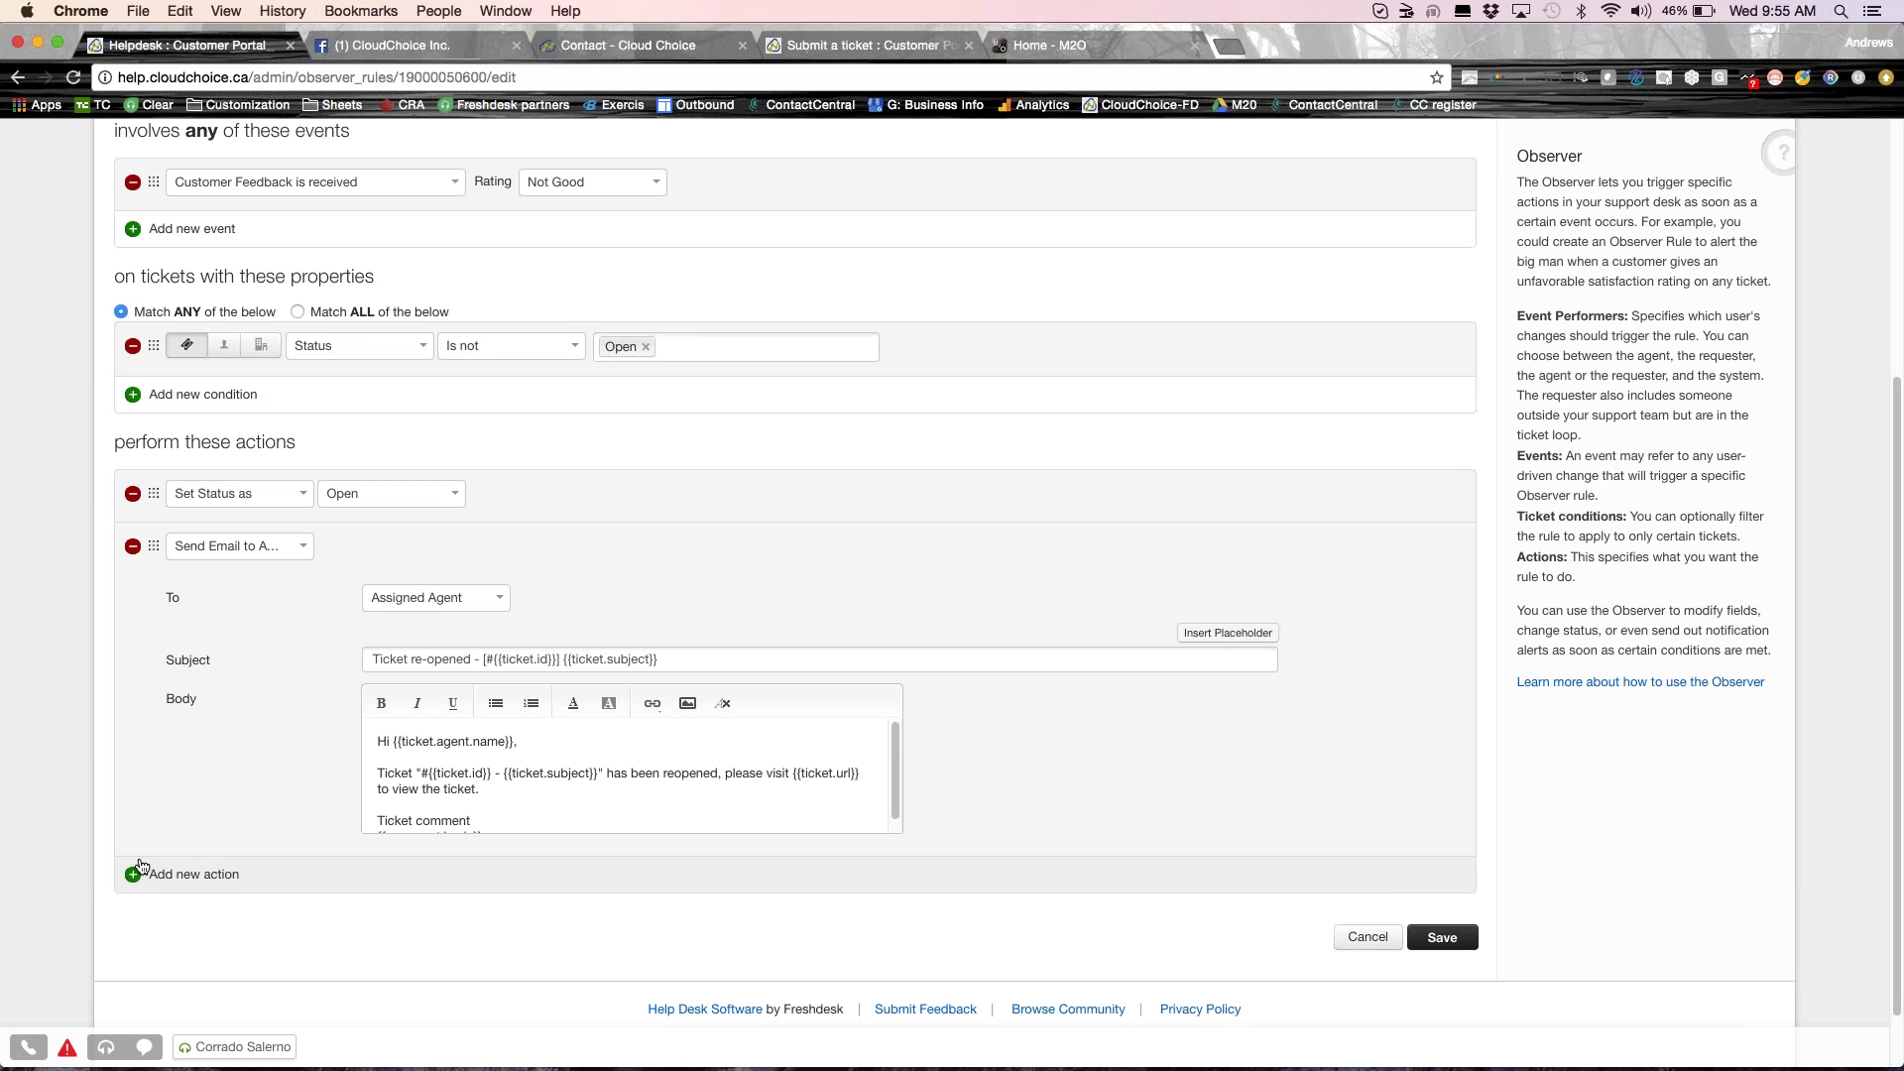
scroll(282, 744, up, 1)
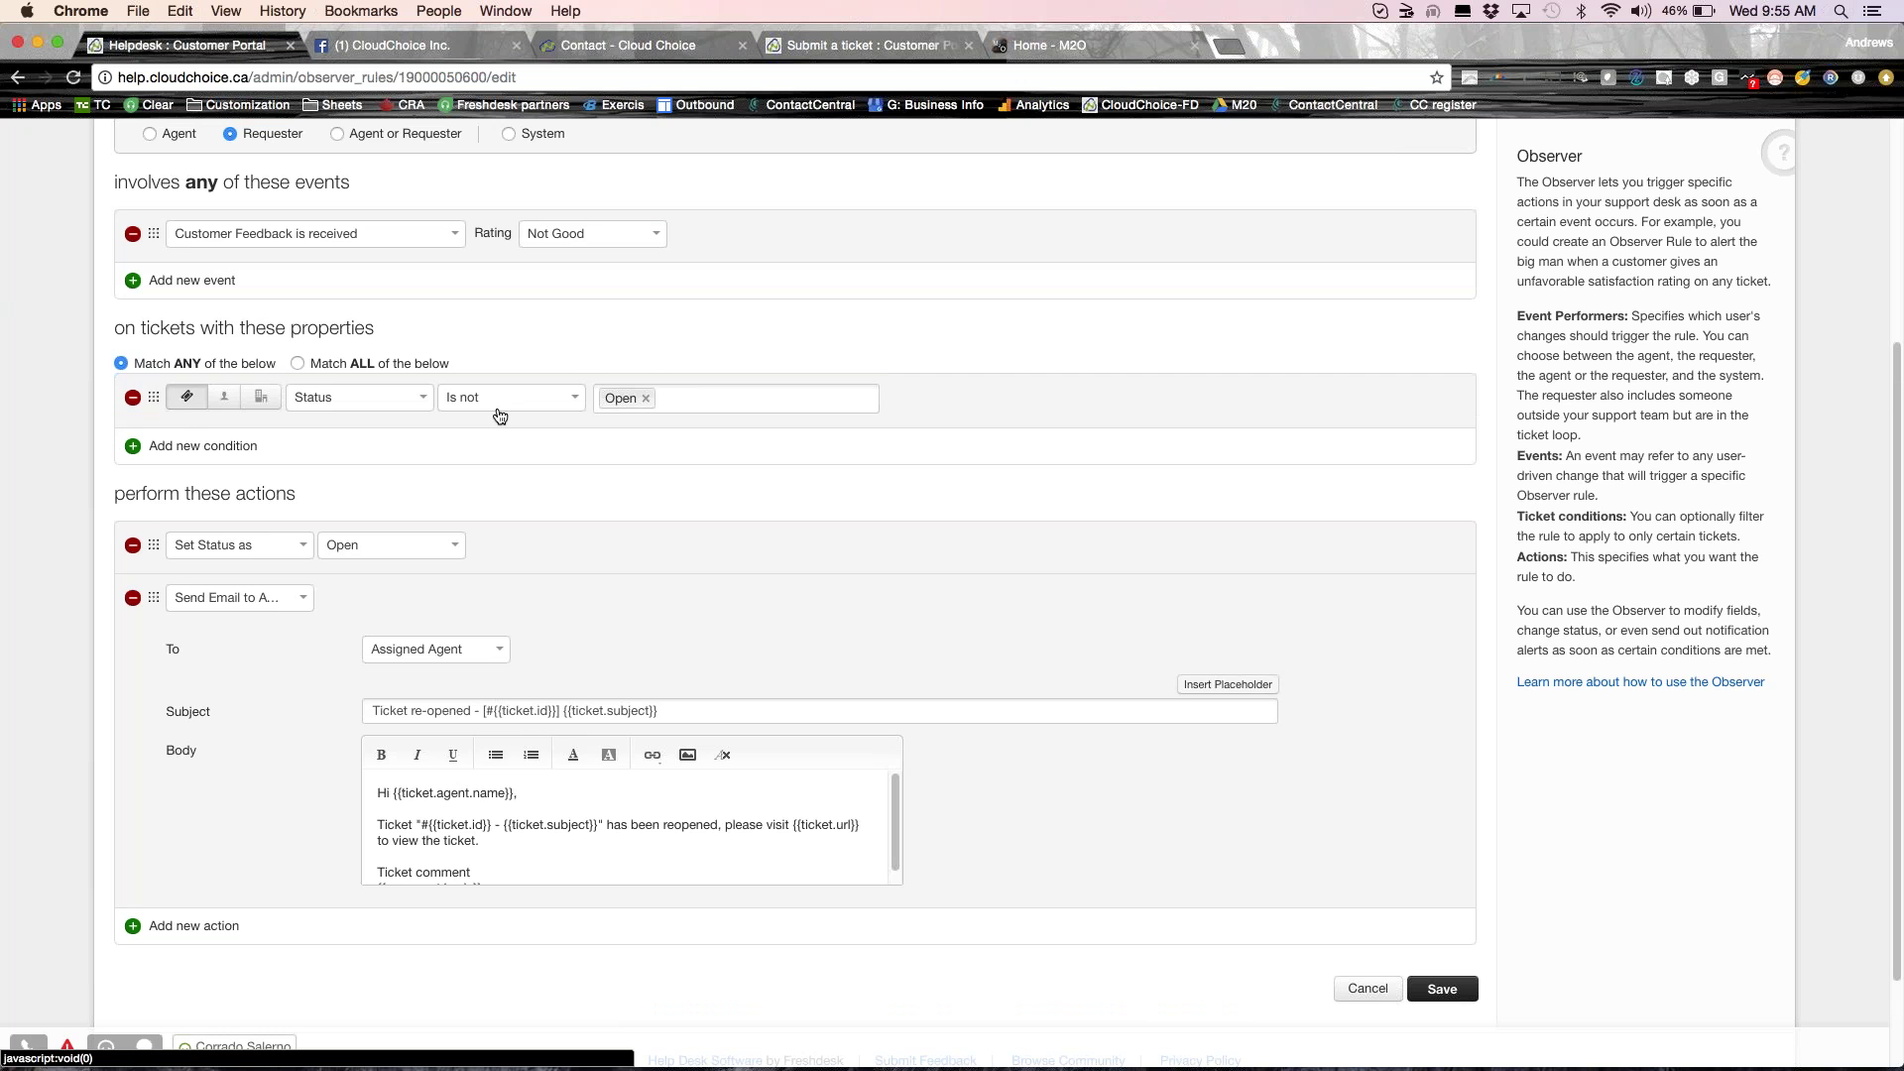
scroll(500, 416, up, 1)
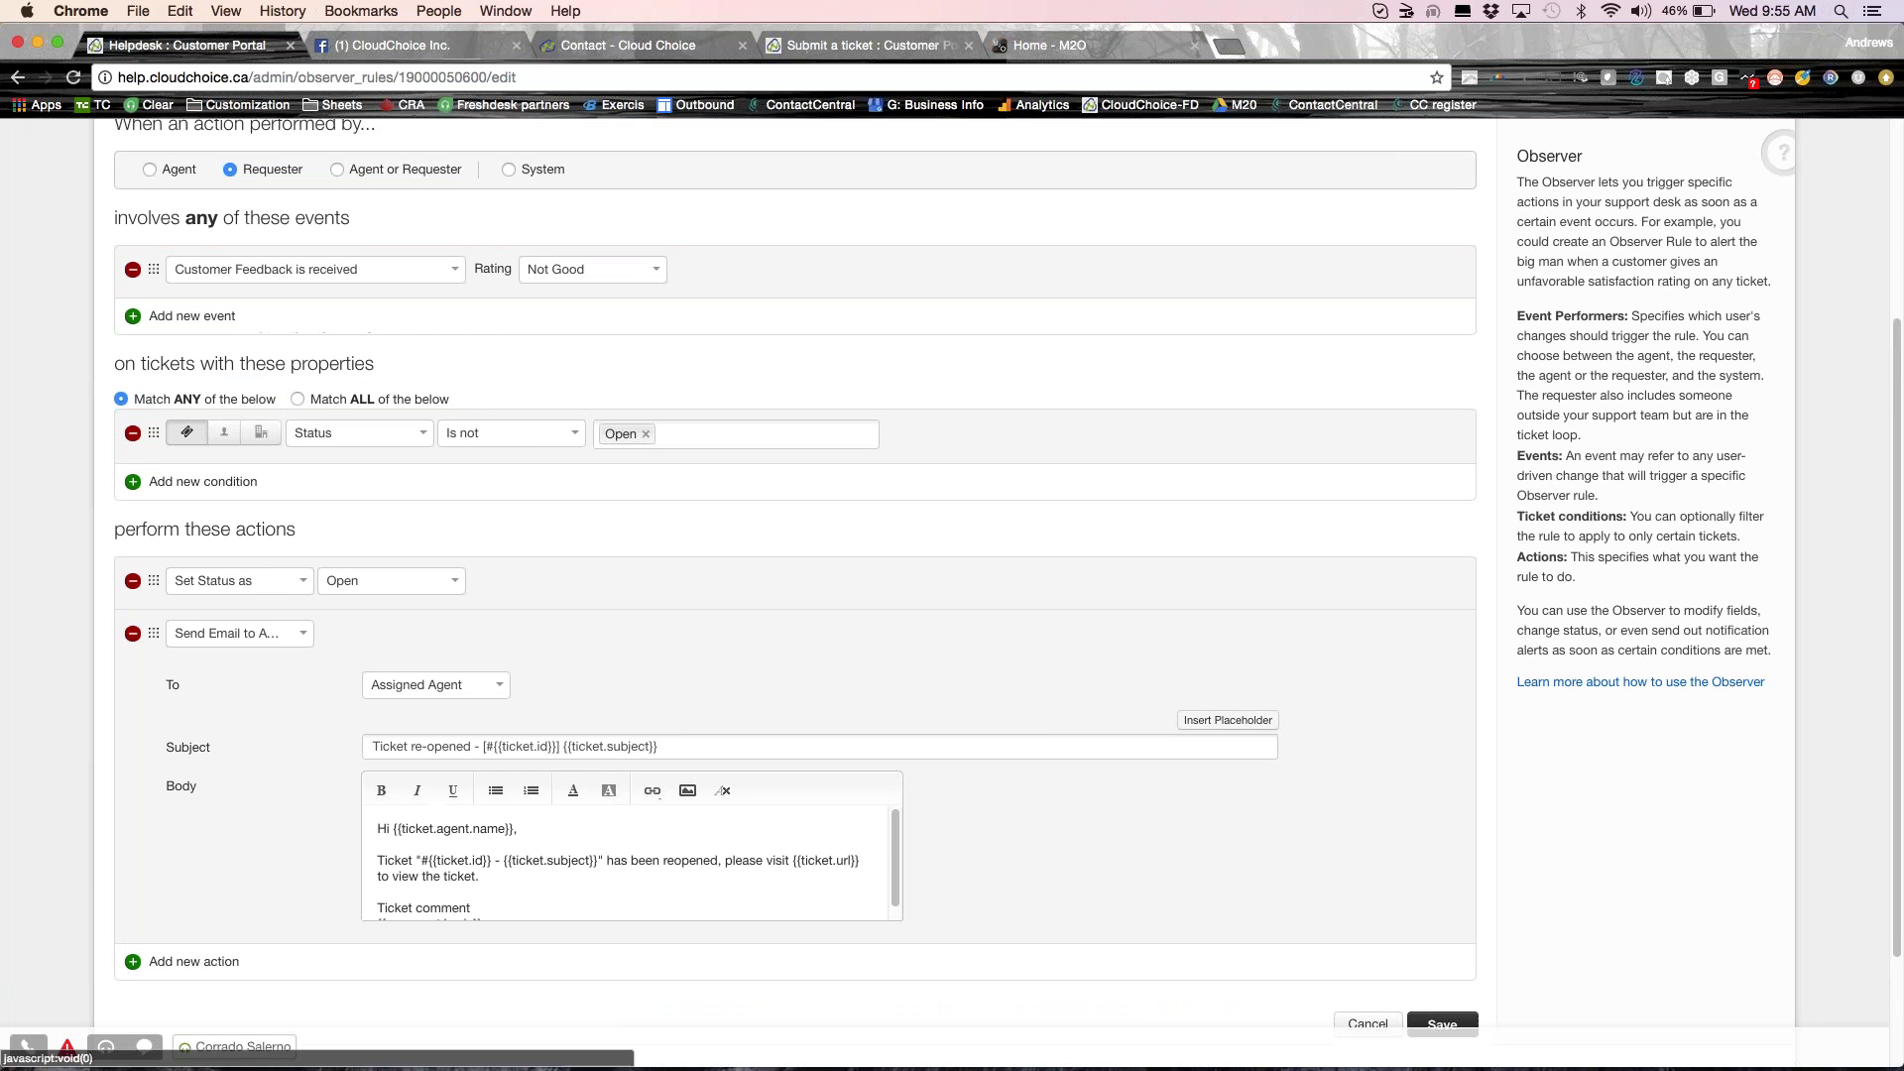
scroll(503, 415, up, 2)
scroll(504, 415, up, 4)
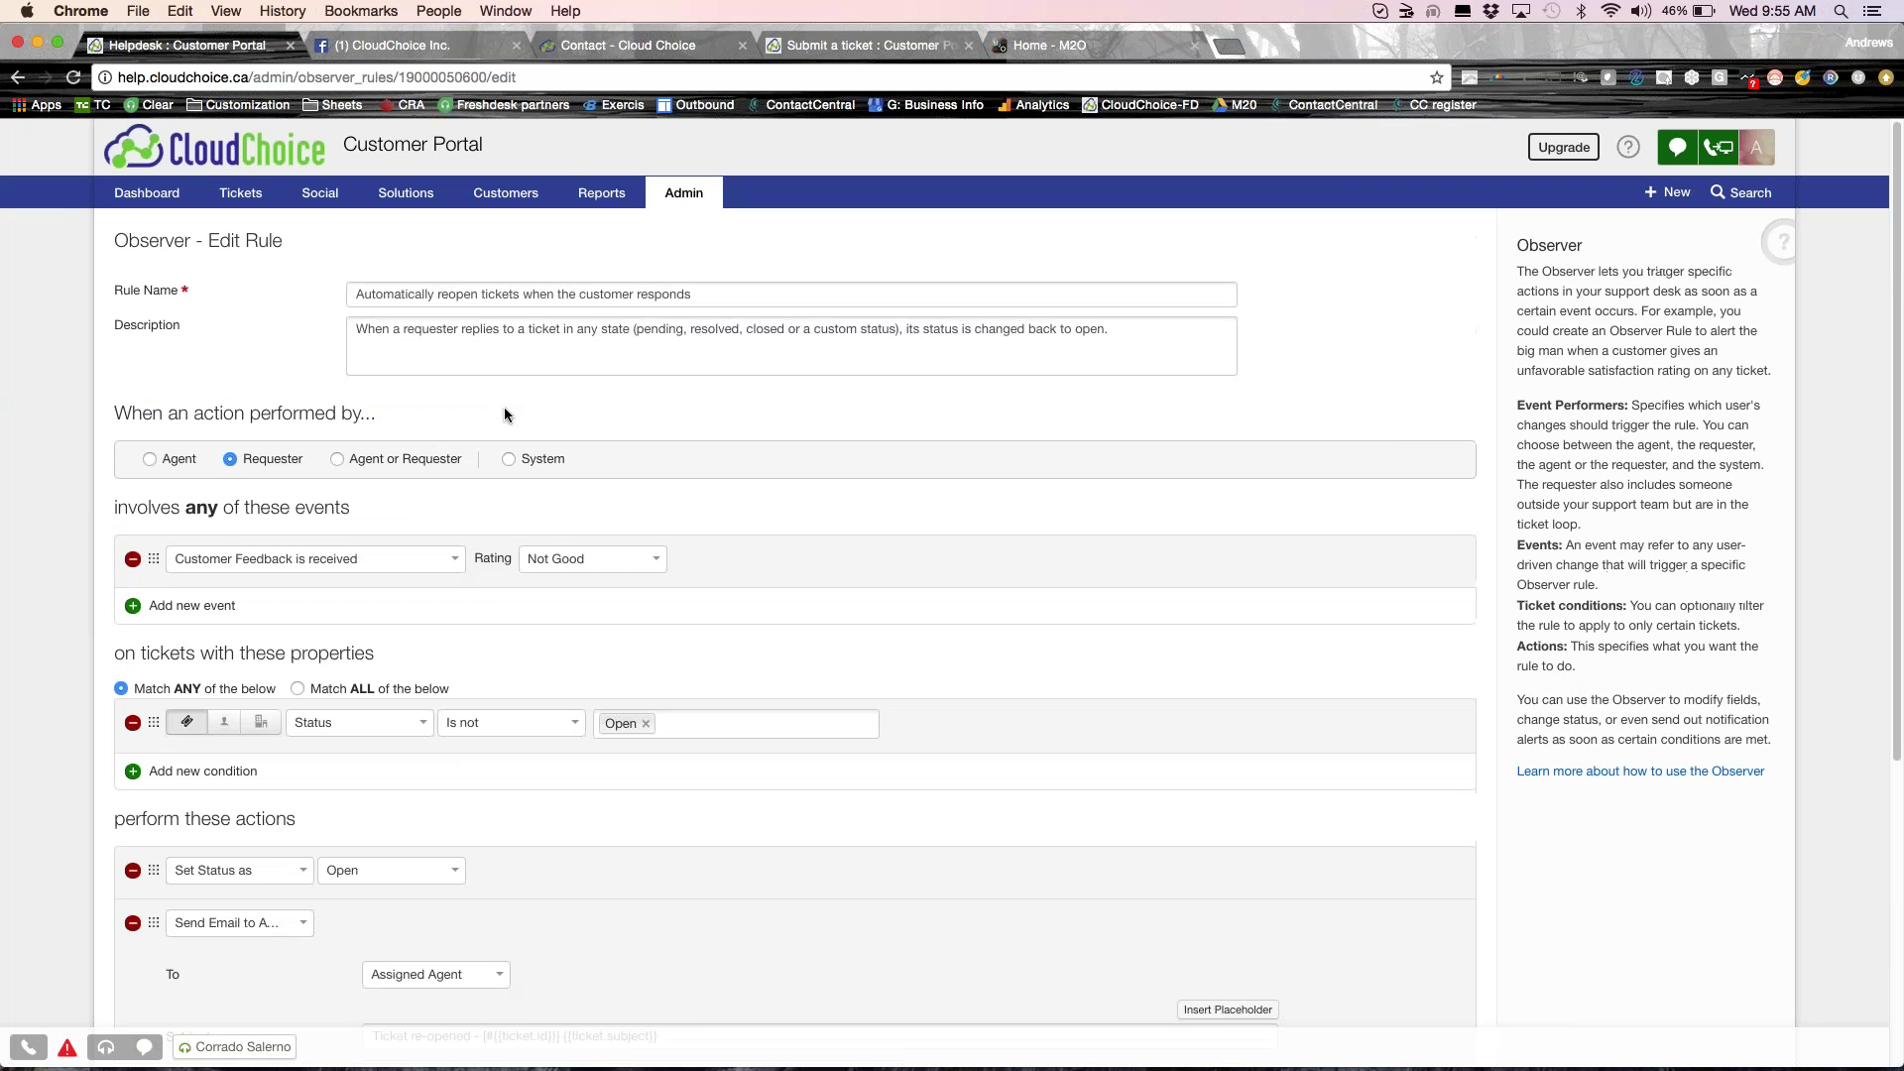
Go back to the Admin overview, then bring up the Reports page.
click(696, 203)
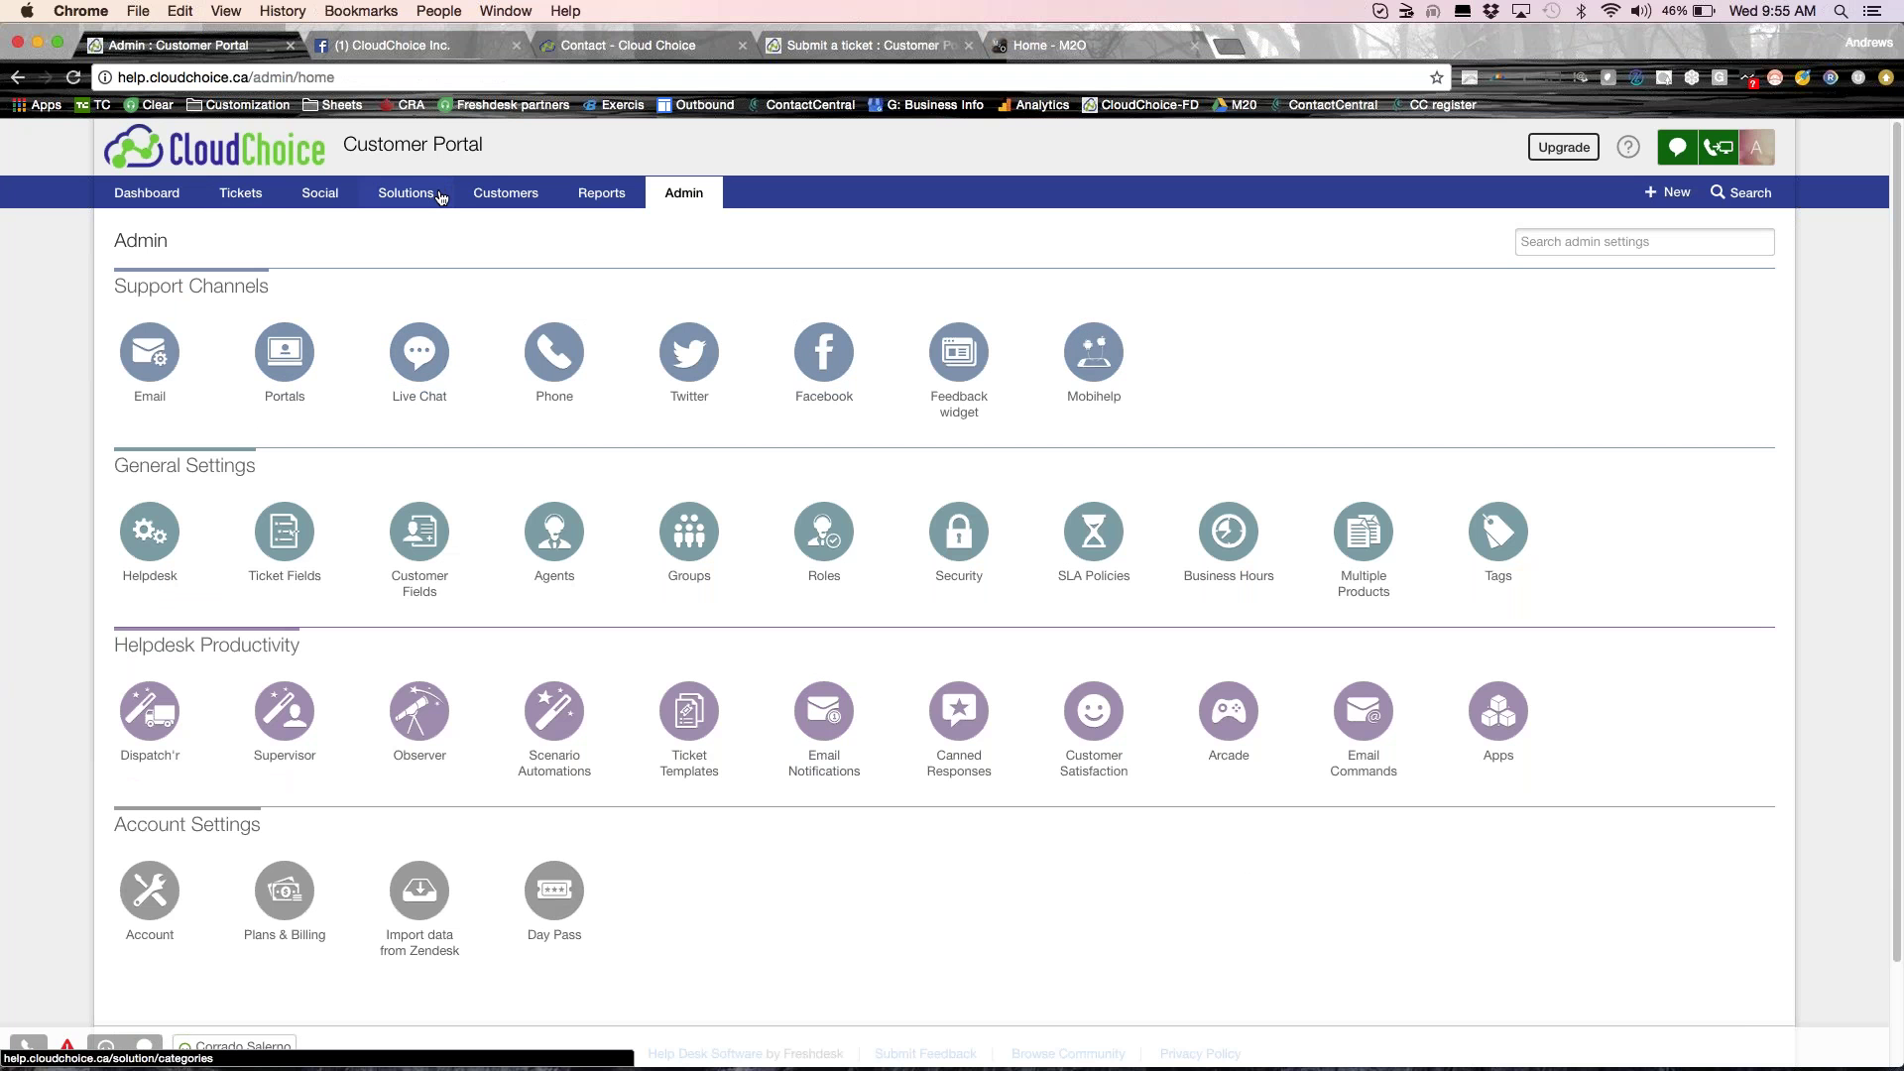
click(613, 197)
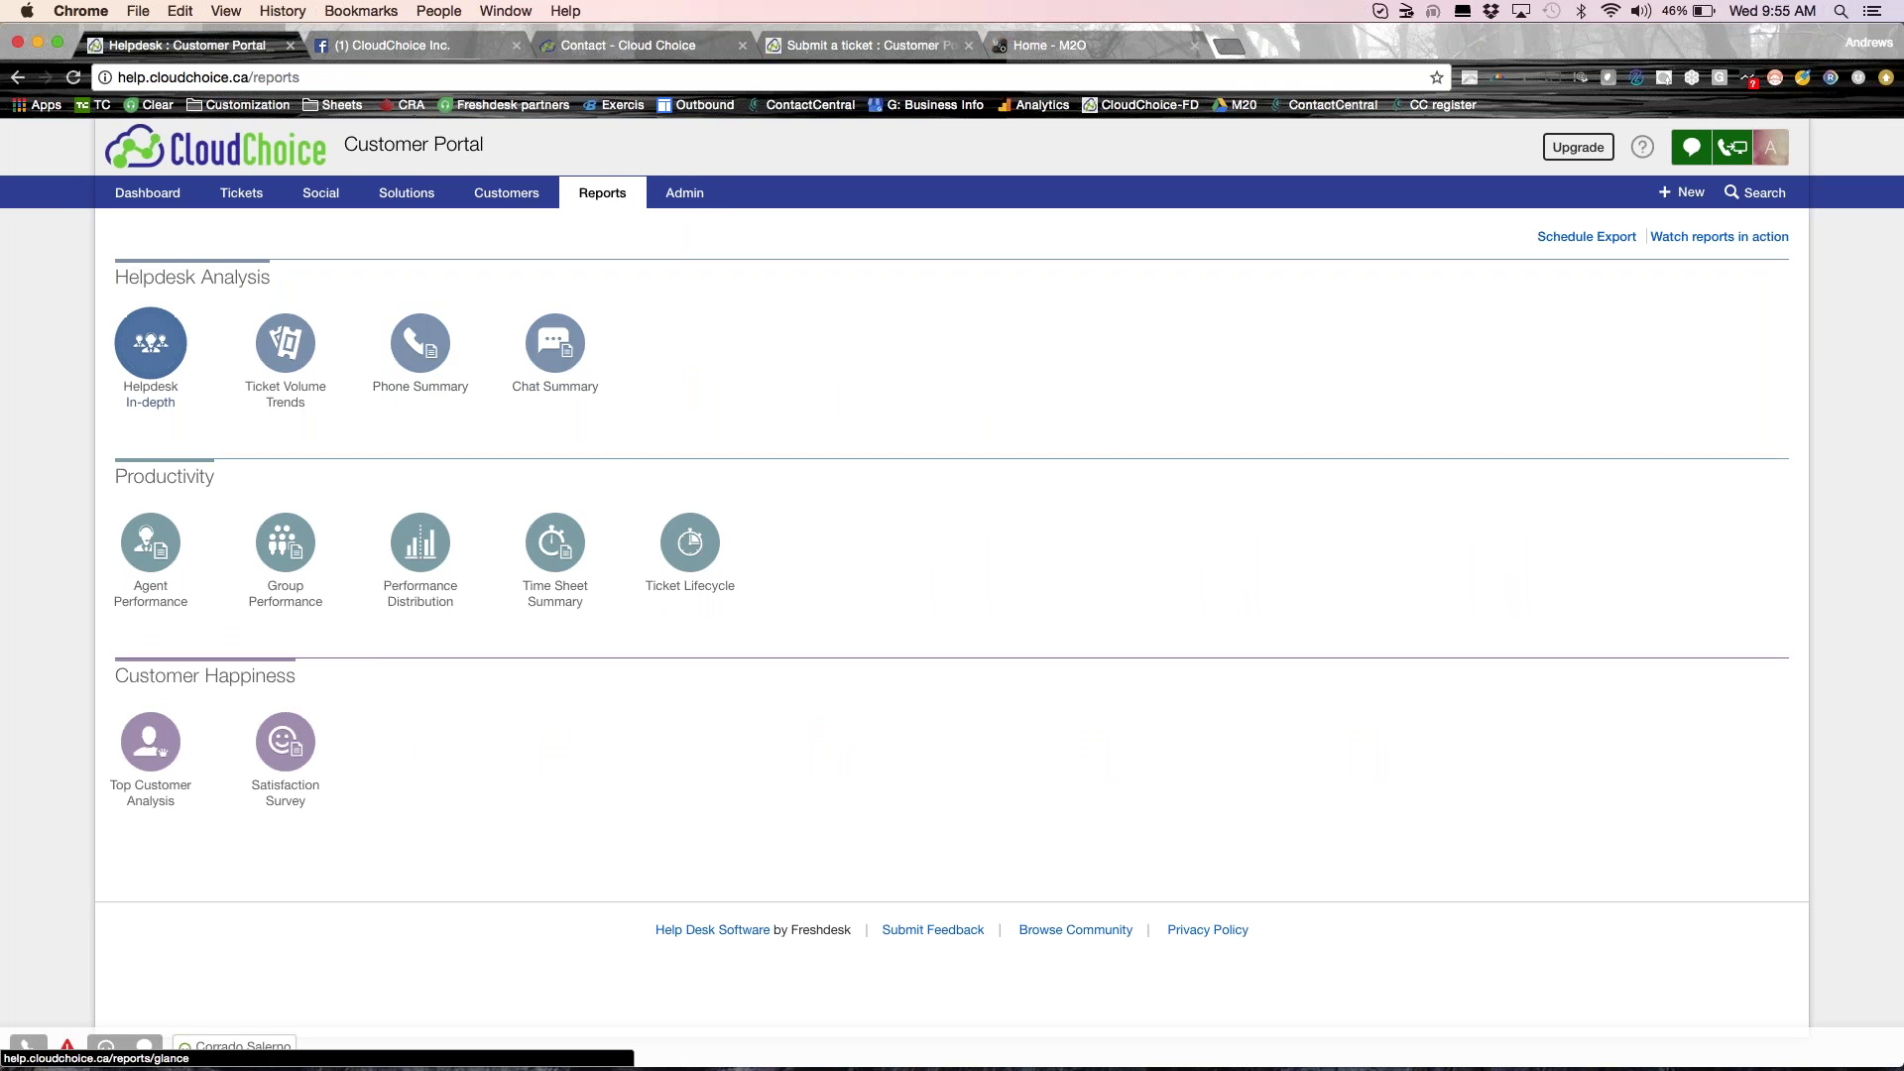
Review the Helpdesk In-depth report's 322 created tickets and list the 20 M2O Apps Inc tickets.
click(146, 348)
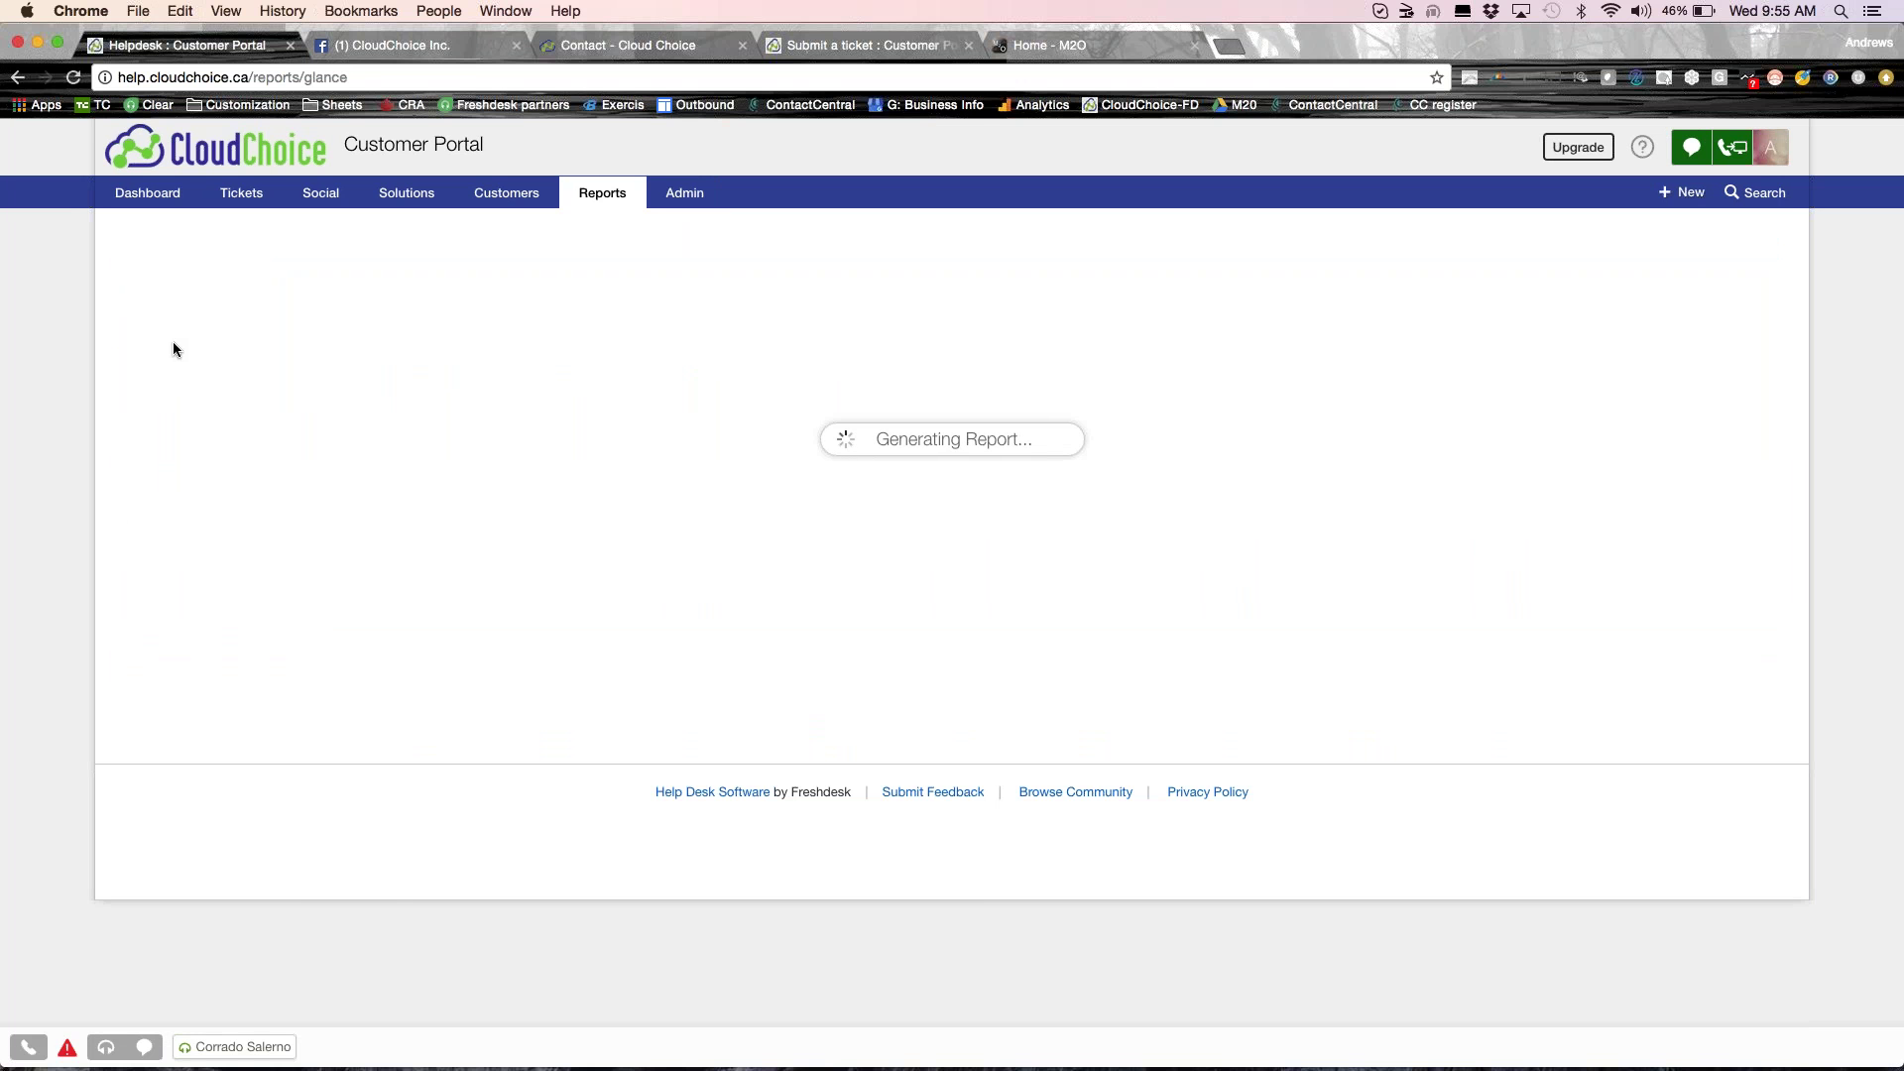
mouse_move(532, 645)
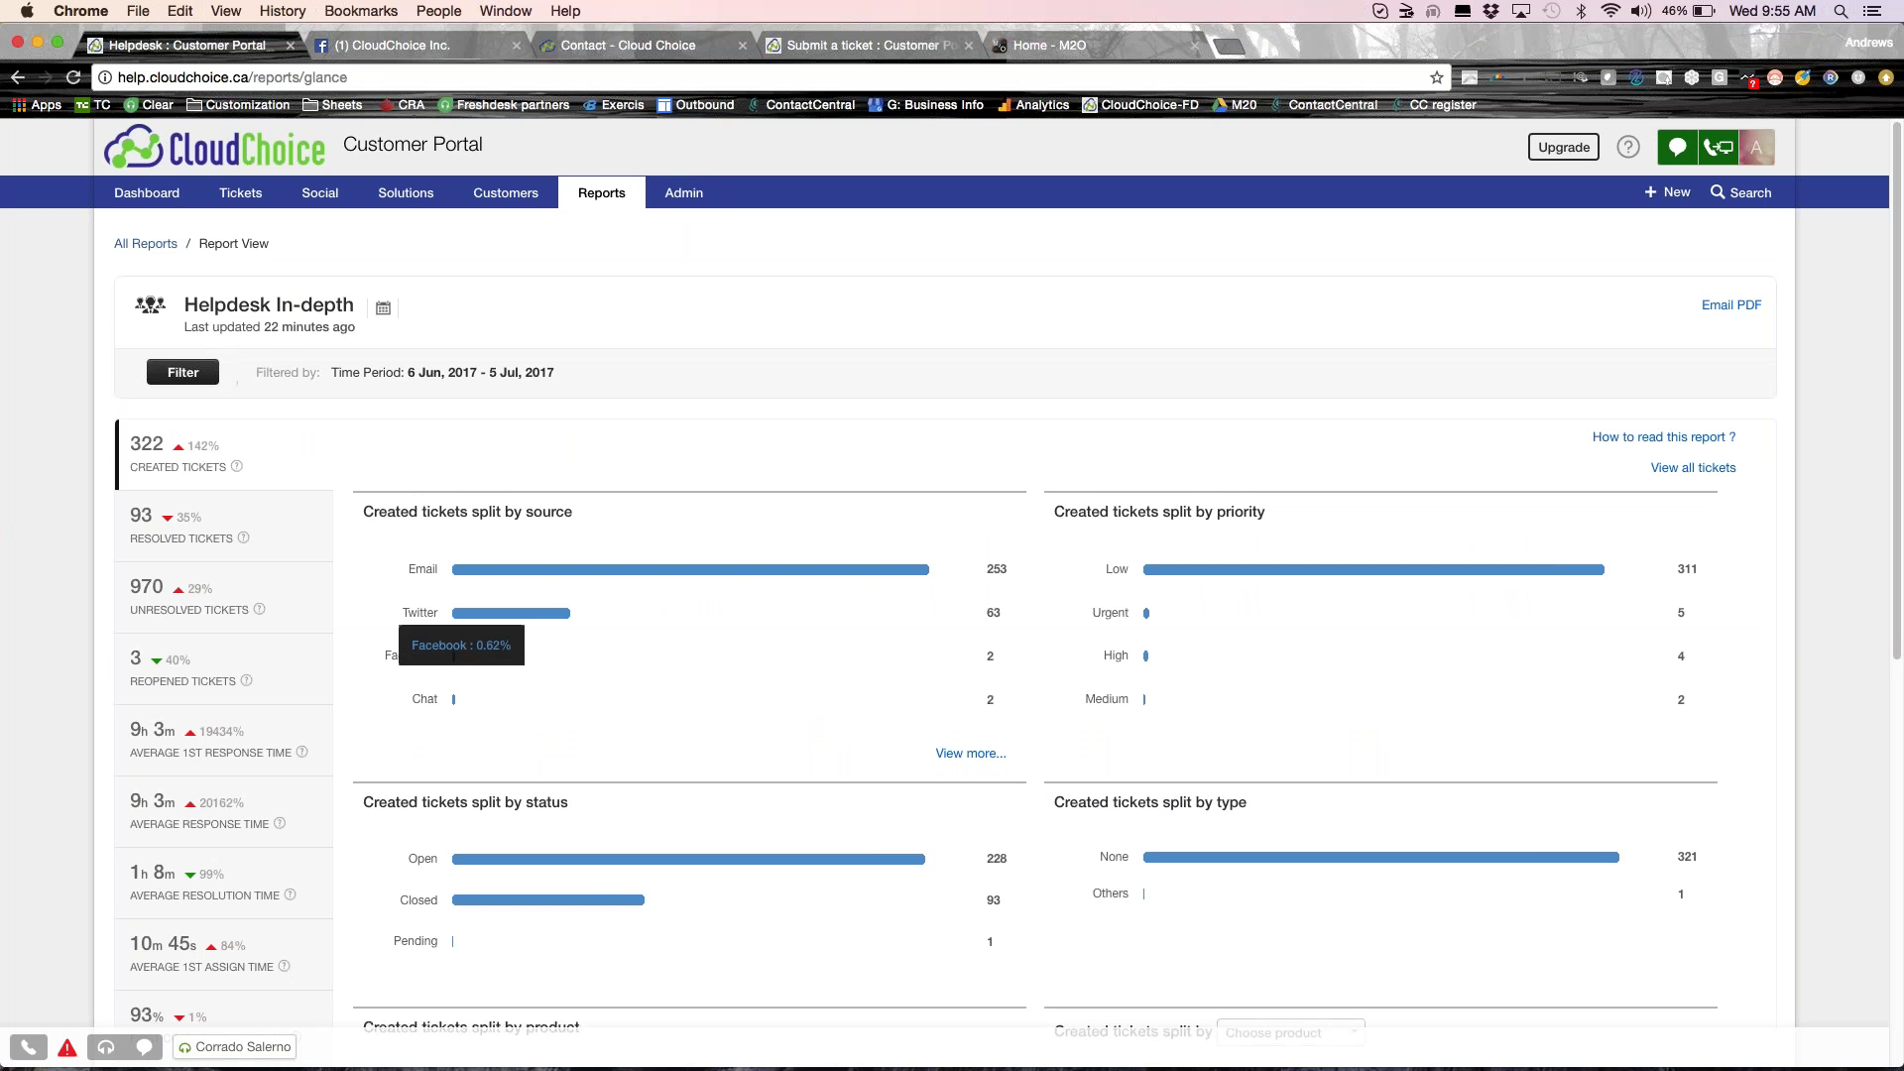
scroll(533, 646, down, 1)
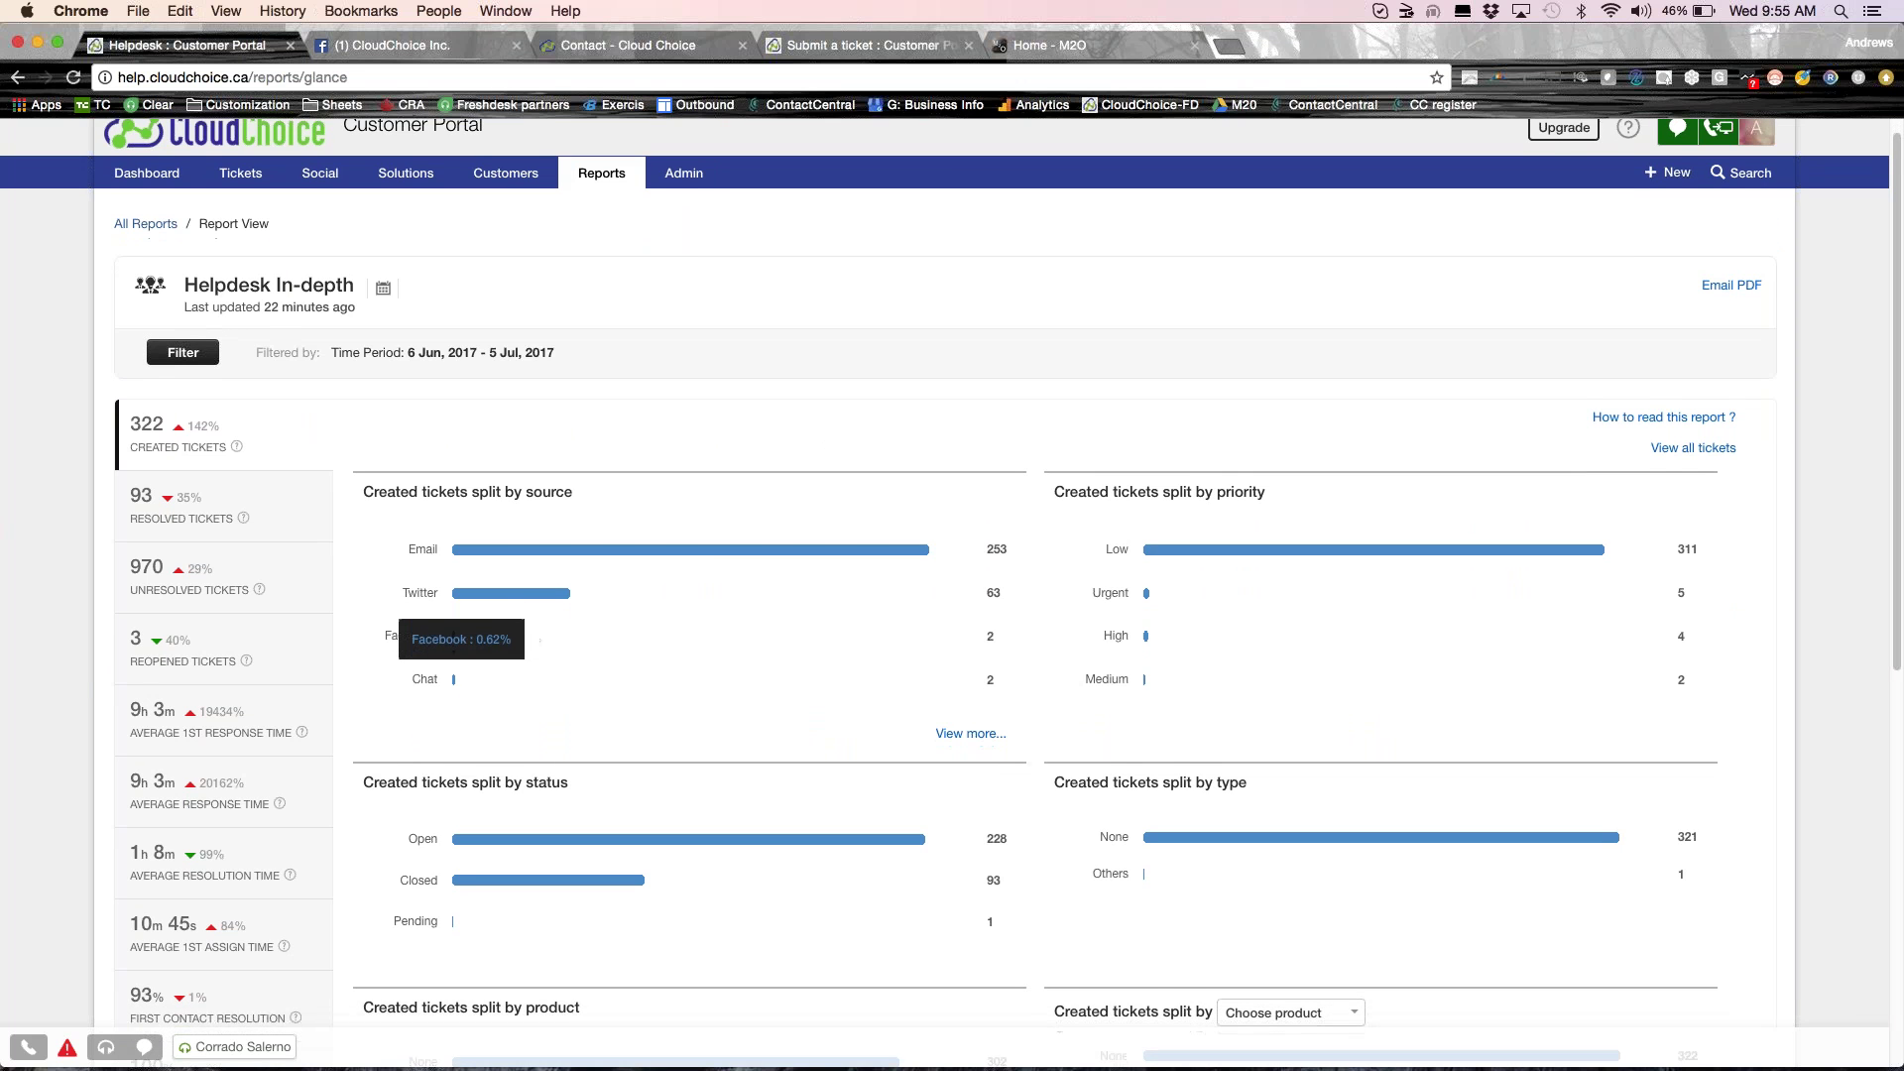
scroll(533, 646, down, 2)
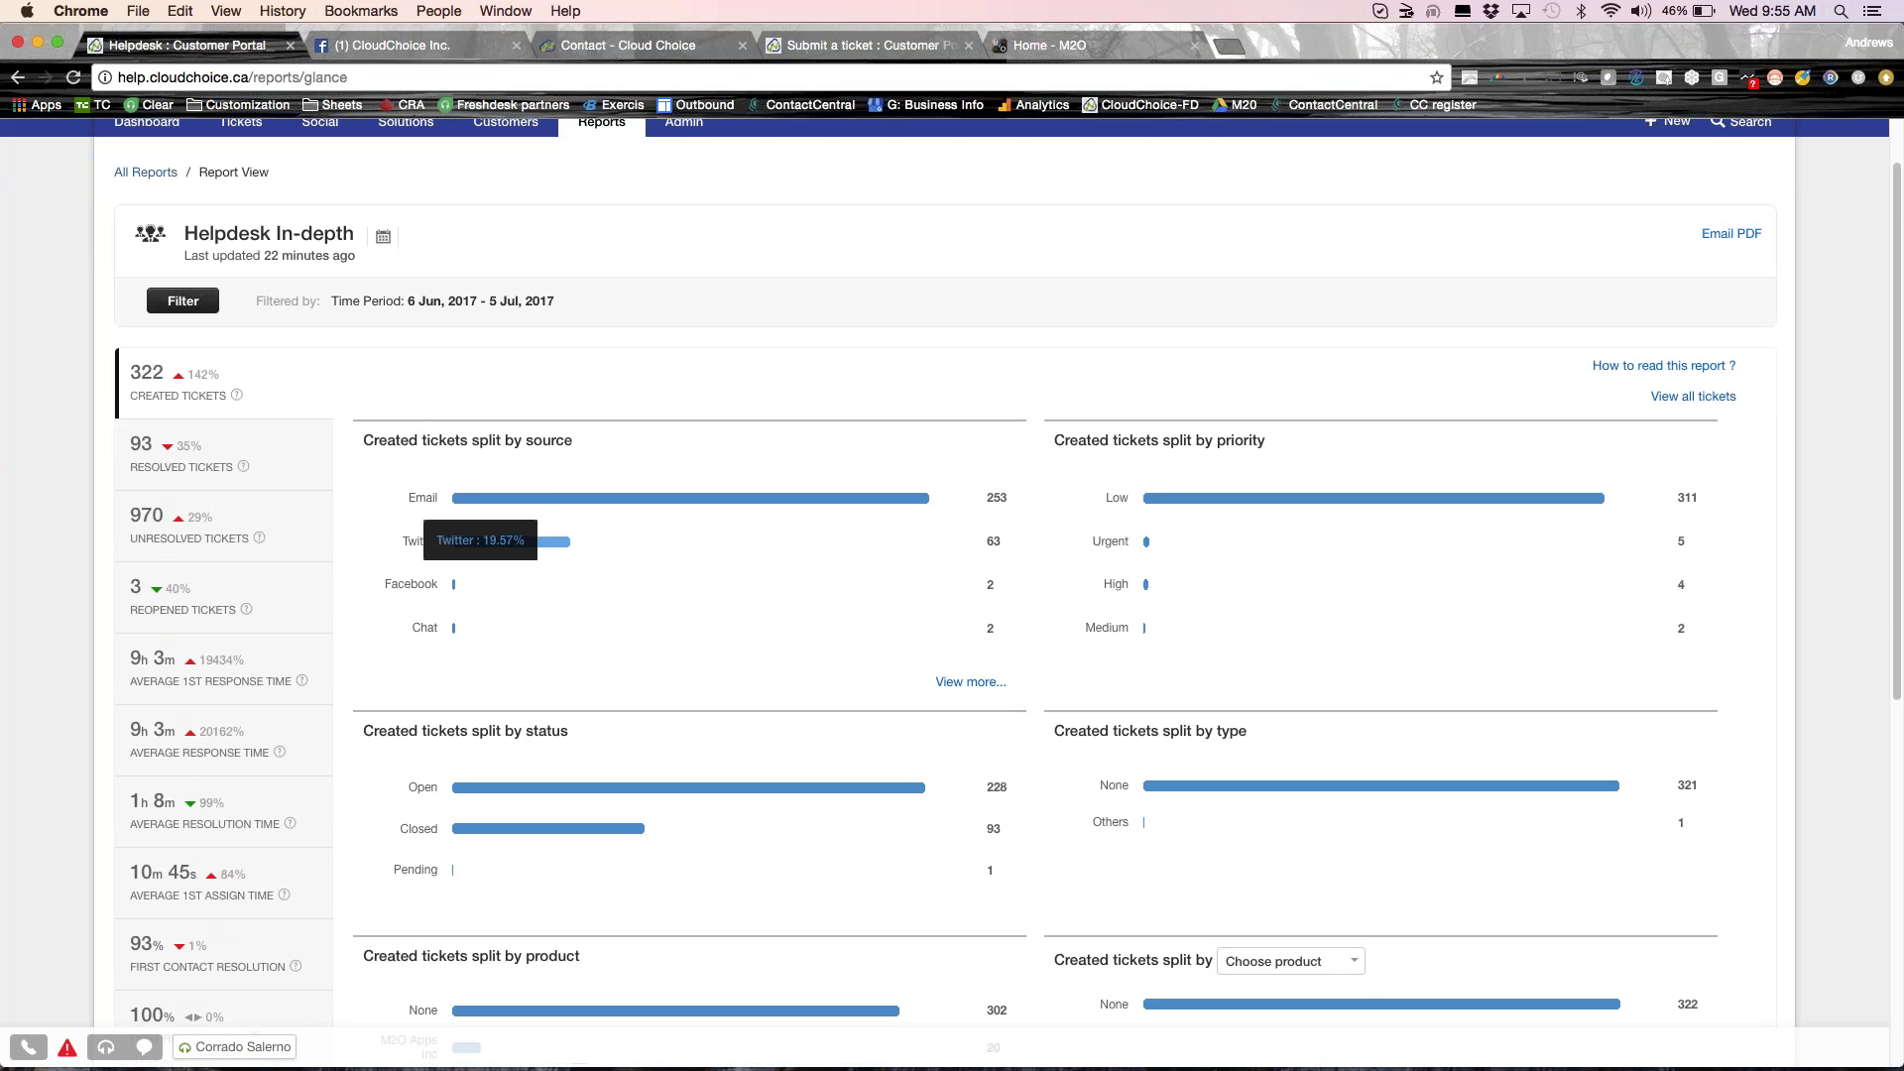
scroll(551, 597, down, 4)
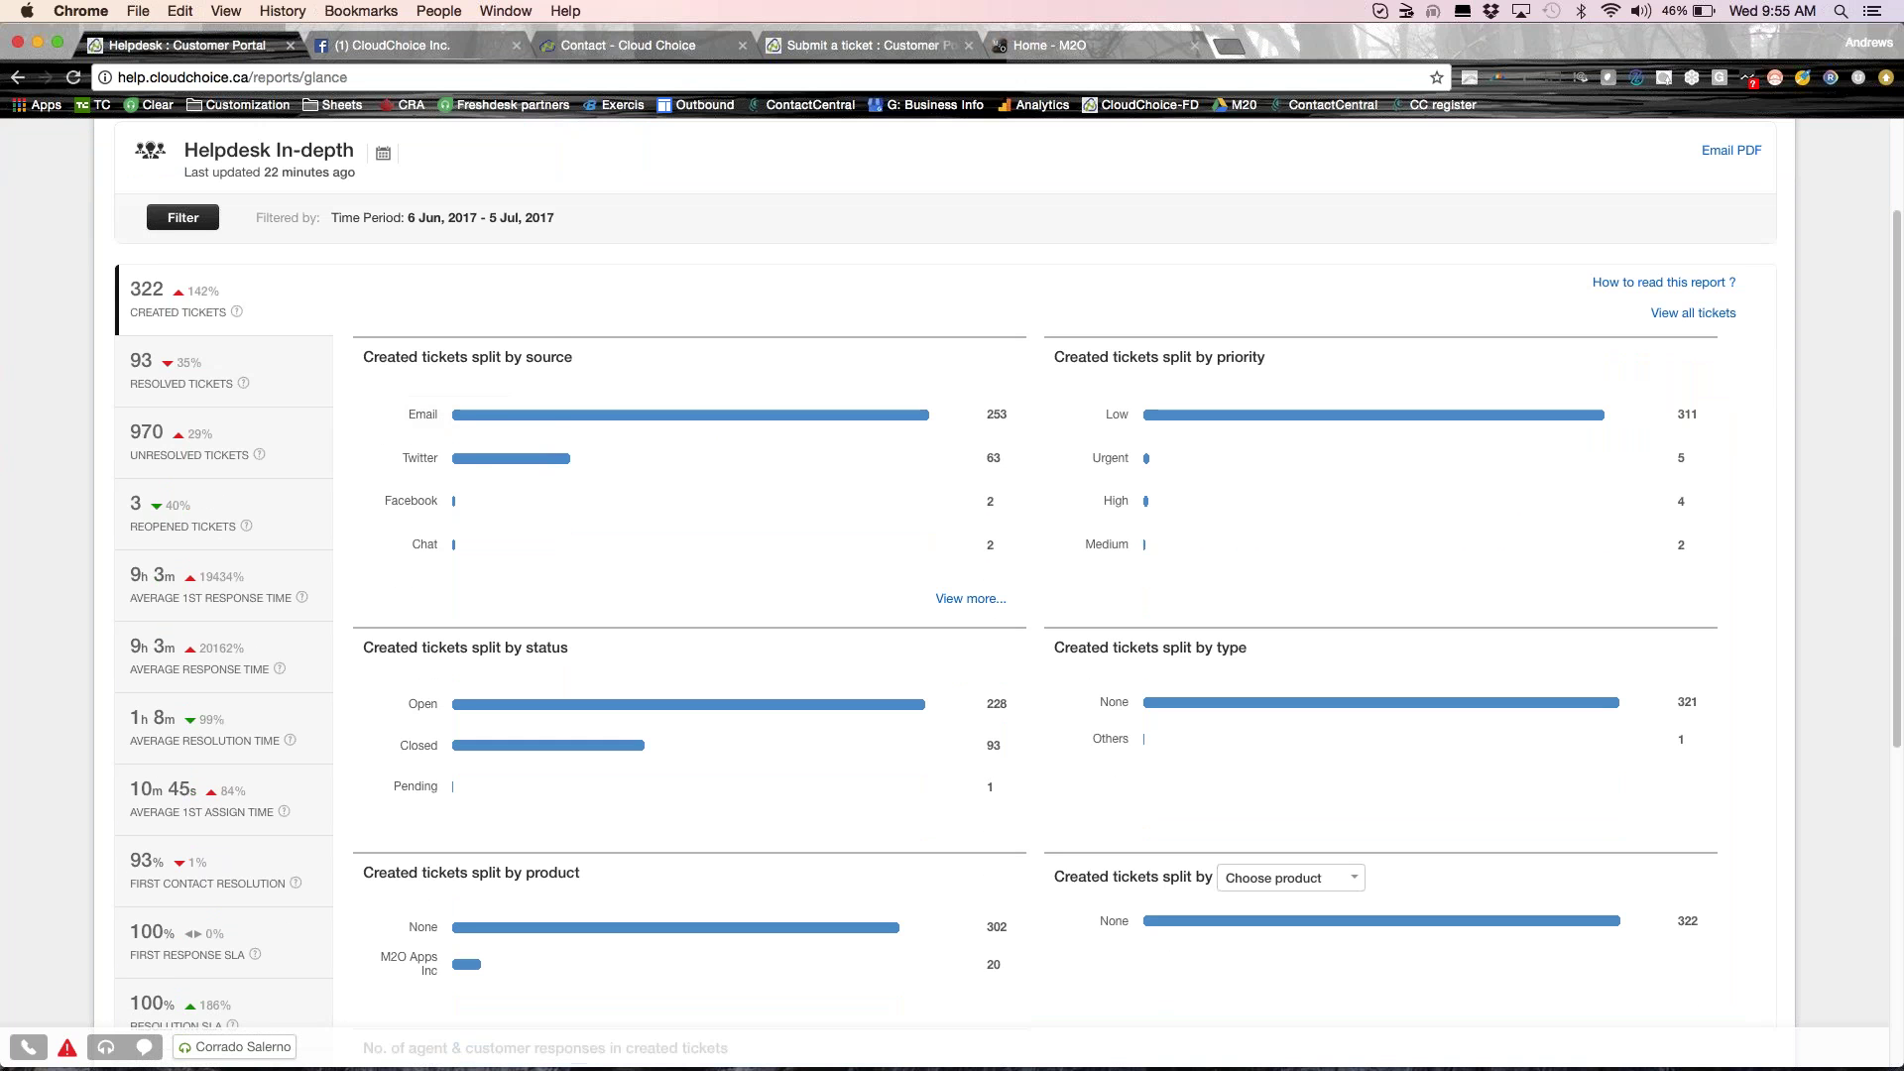
drag(524, 357, 580, 356)
scroll(551, 496, down, 8)
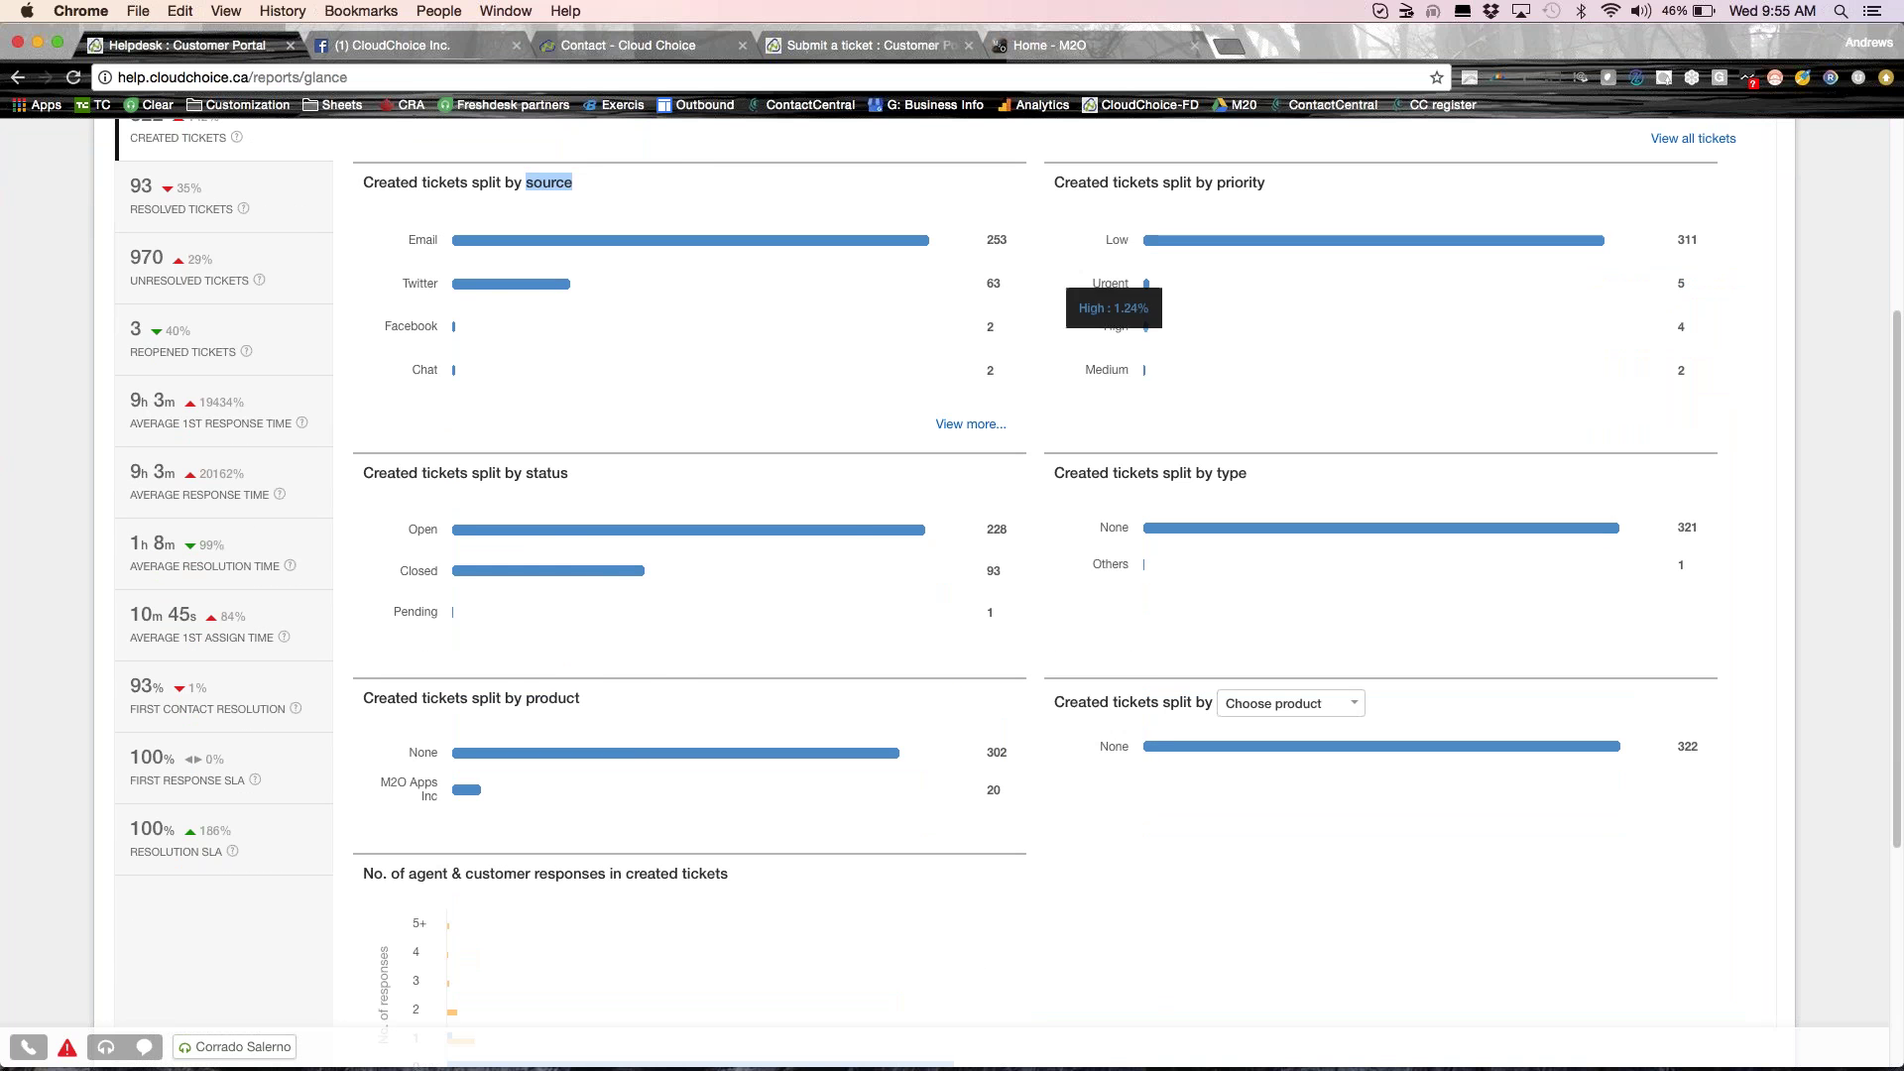
scroll(663, 669, down, 4)
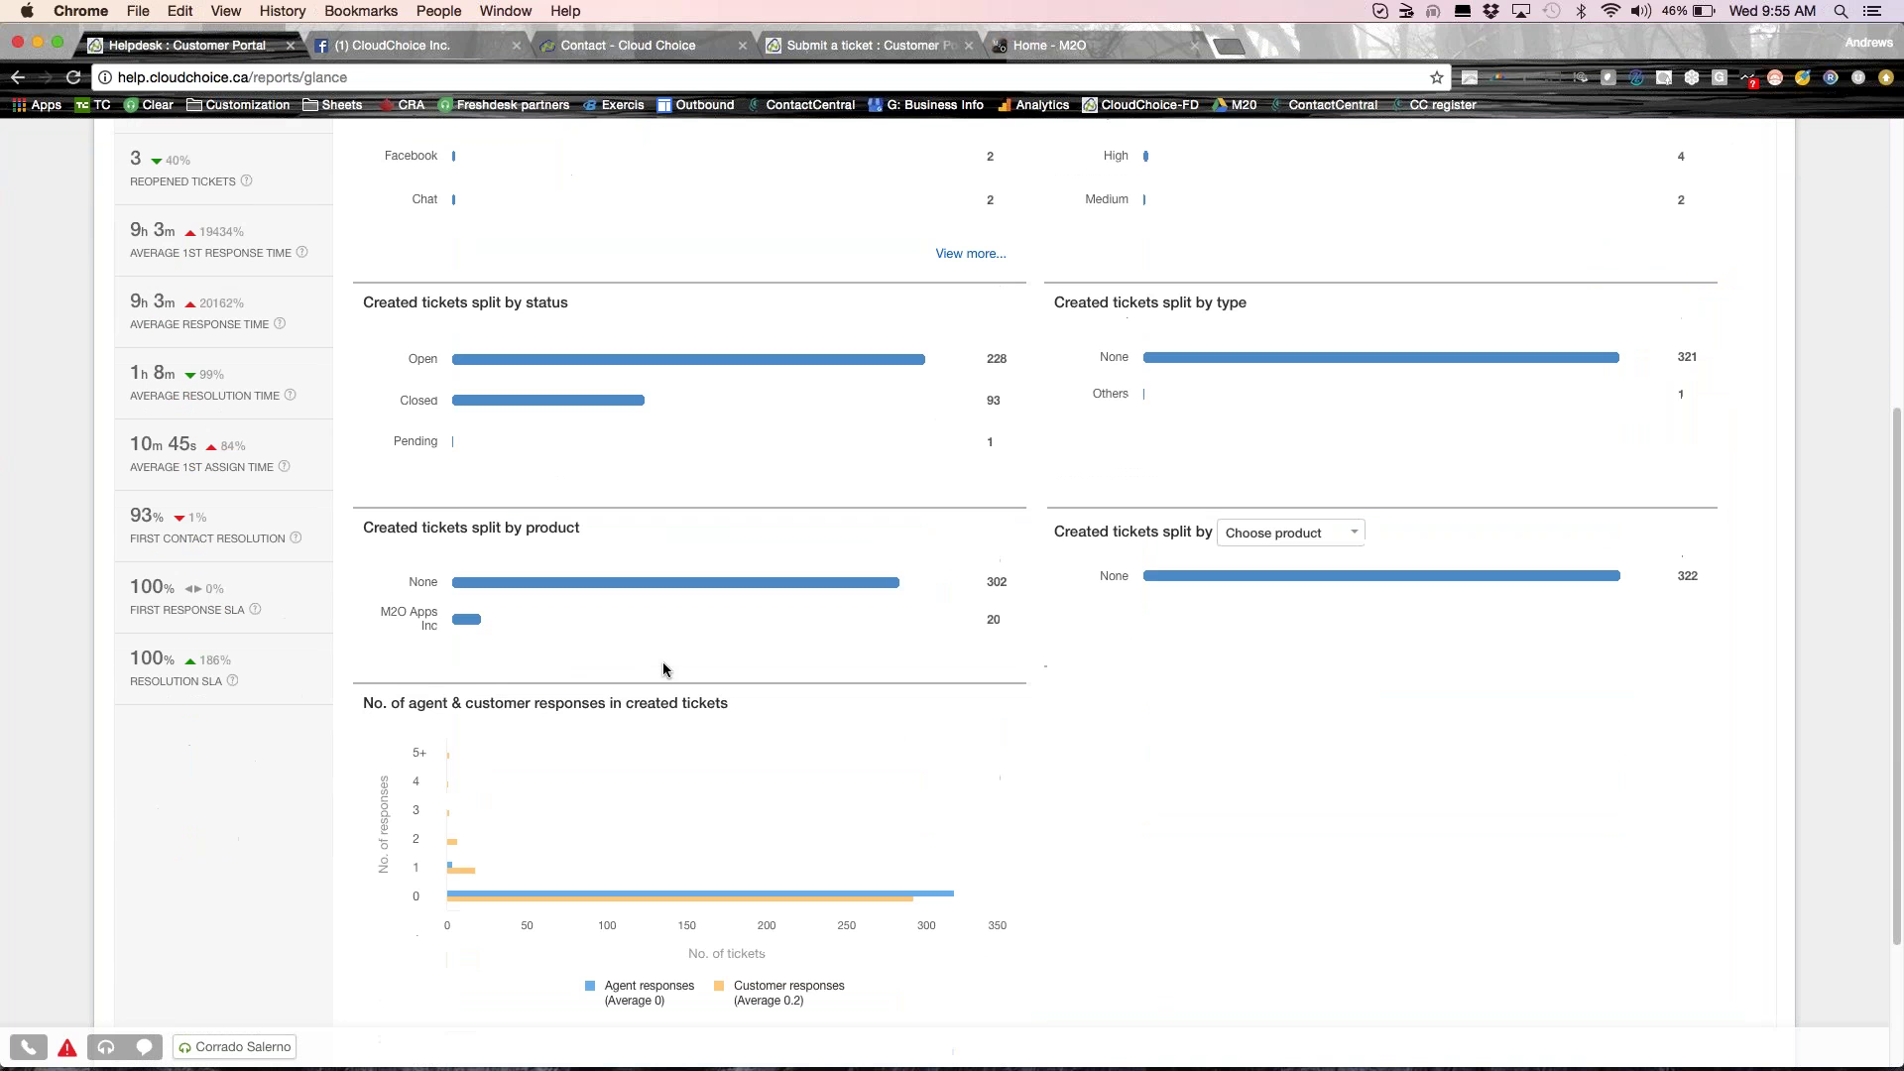
mouse_move(467, 619)
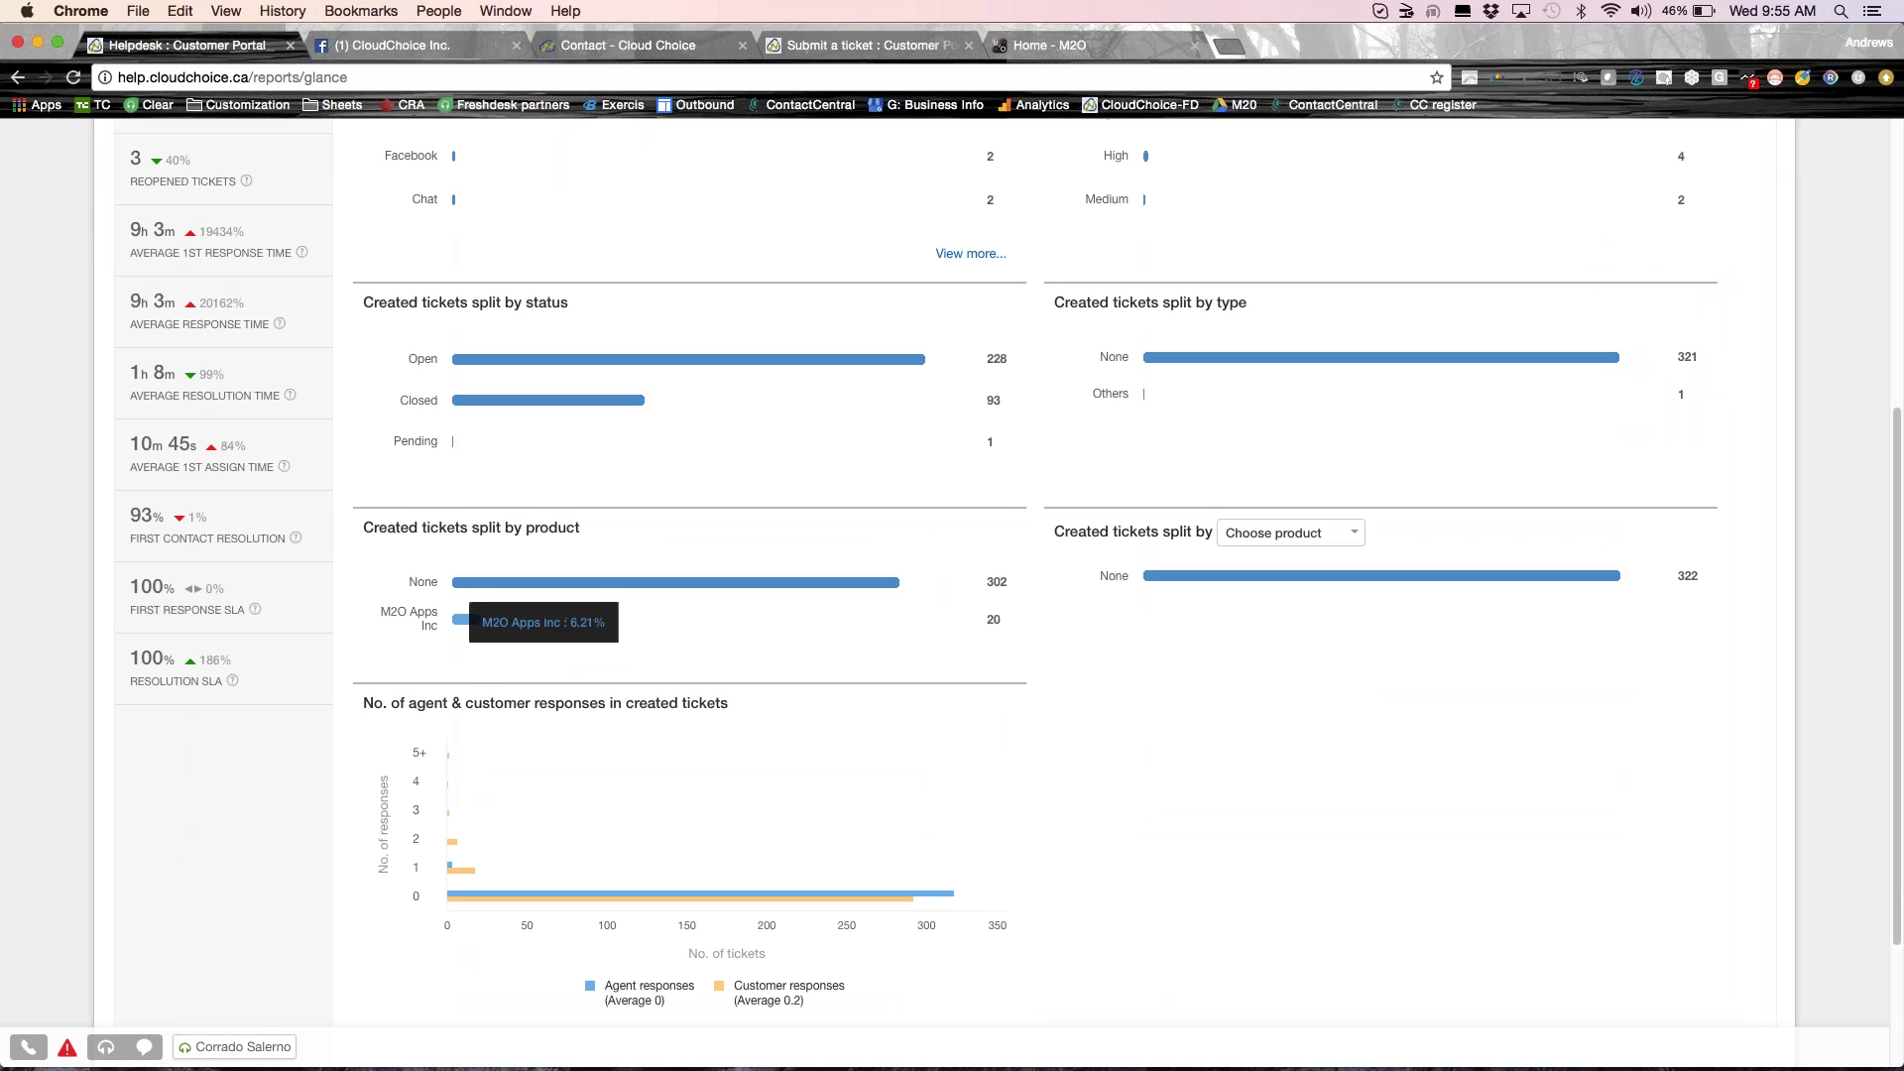
click(463, 619)
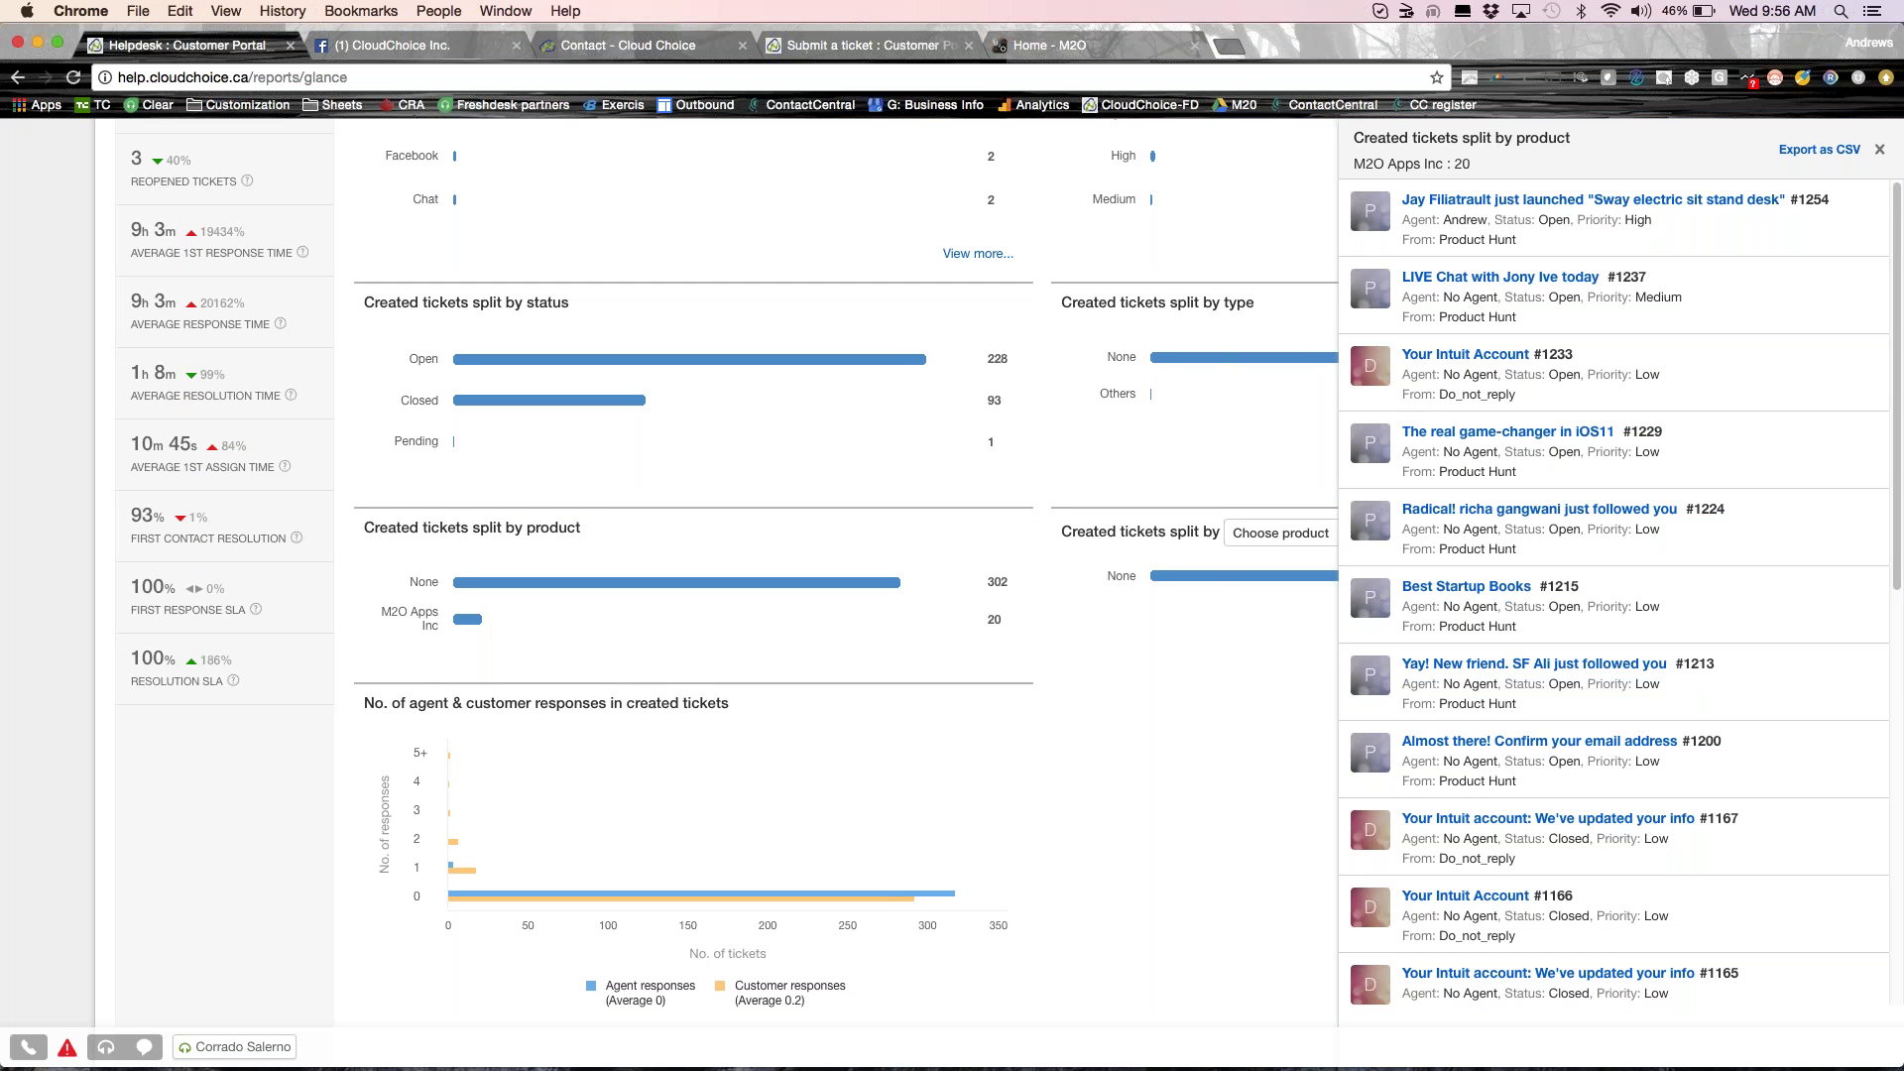
scroll(1597, 595, down, 2)
scroll(1596, 595, up, 2)
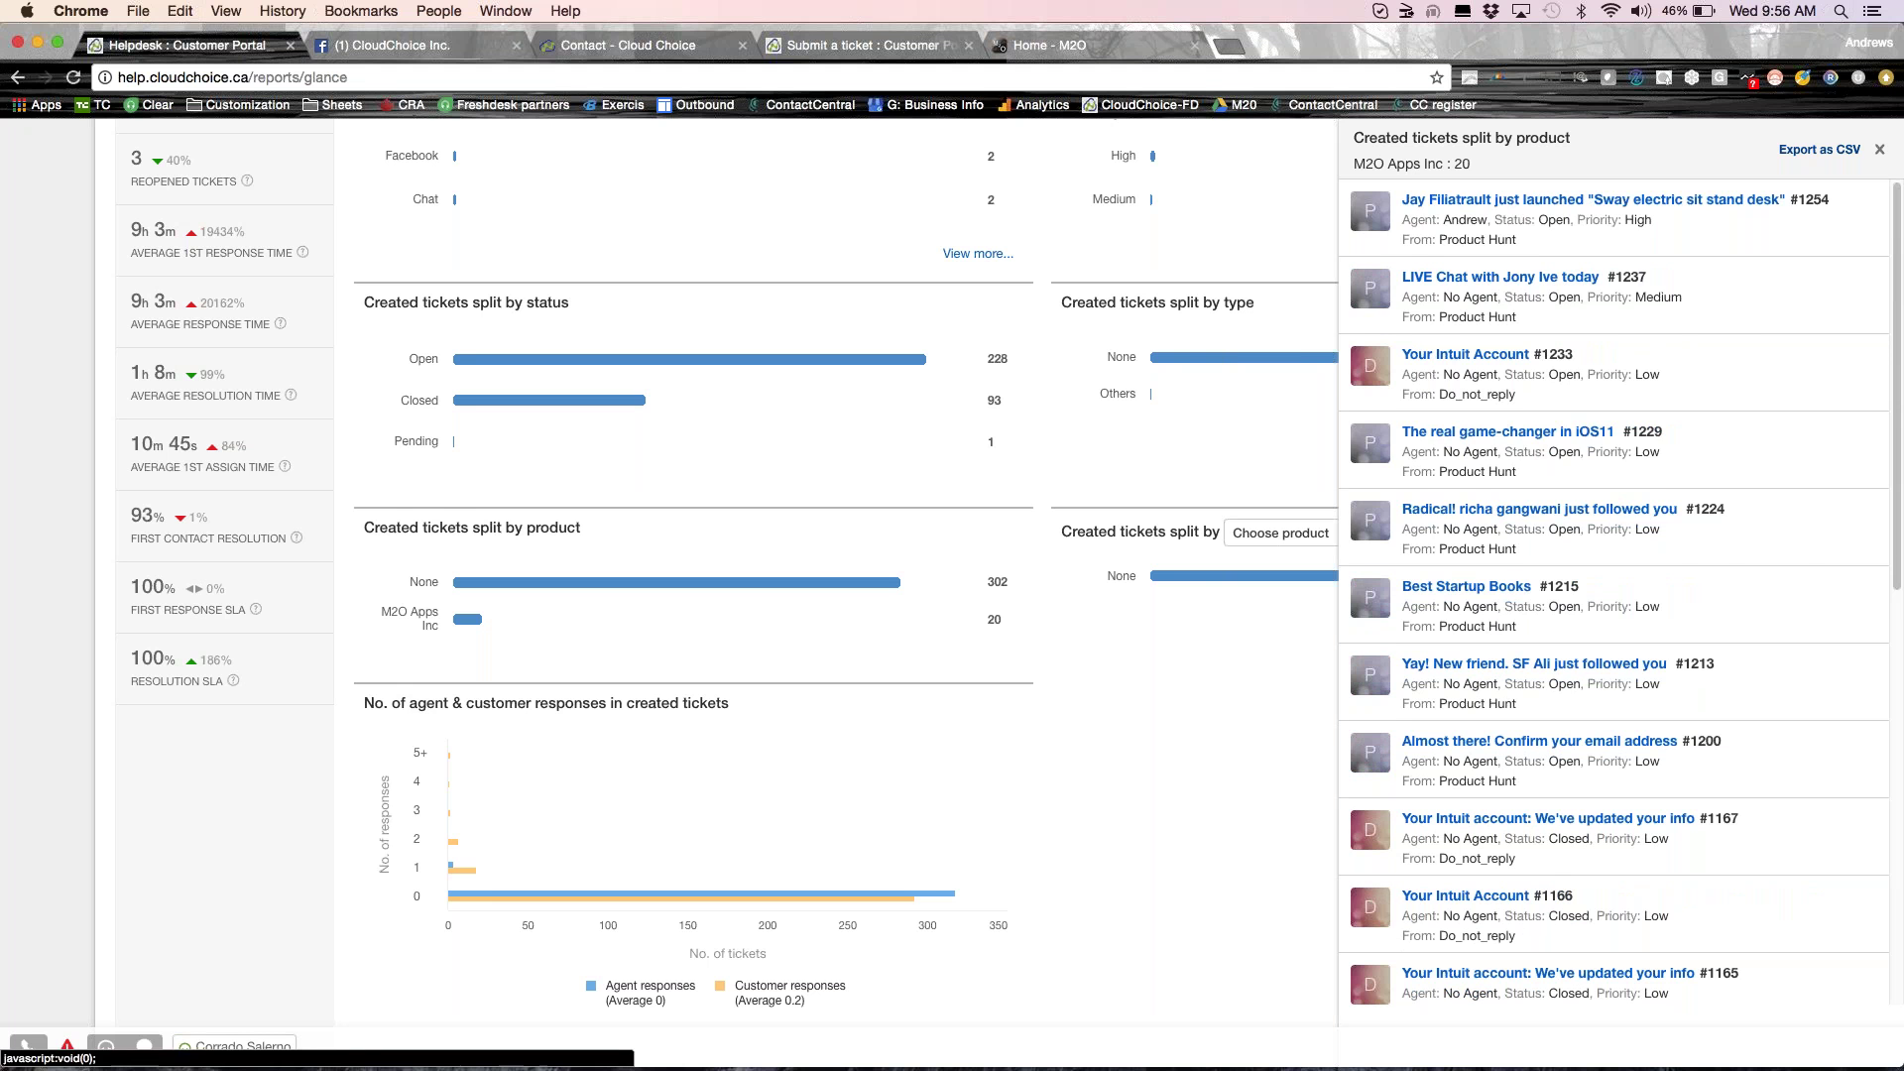
click(1819, 149)
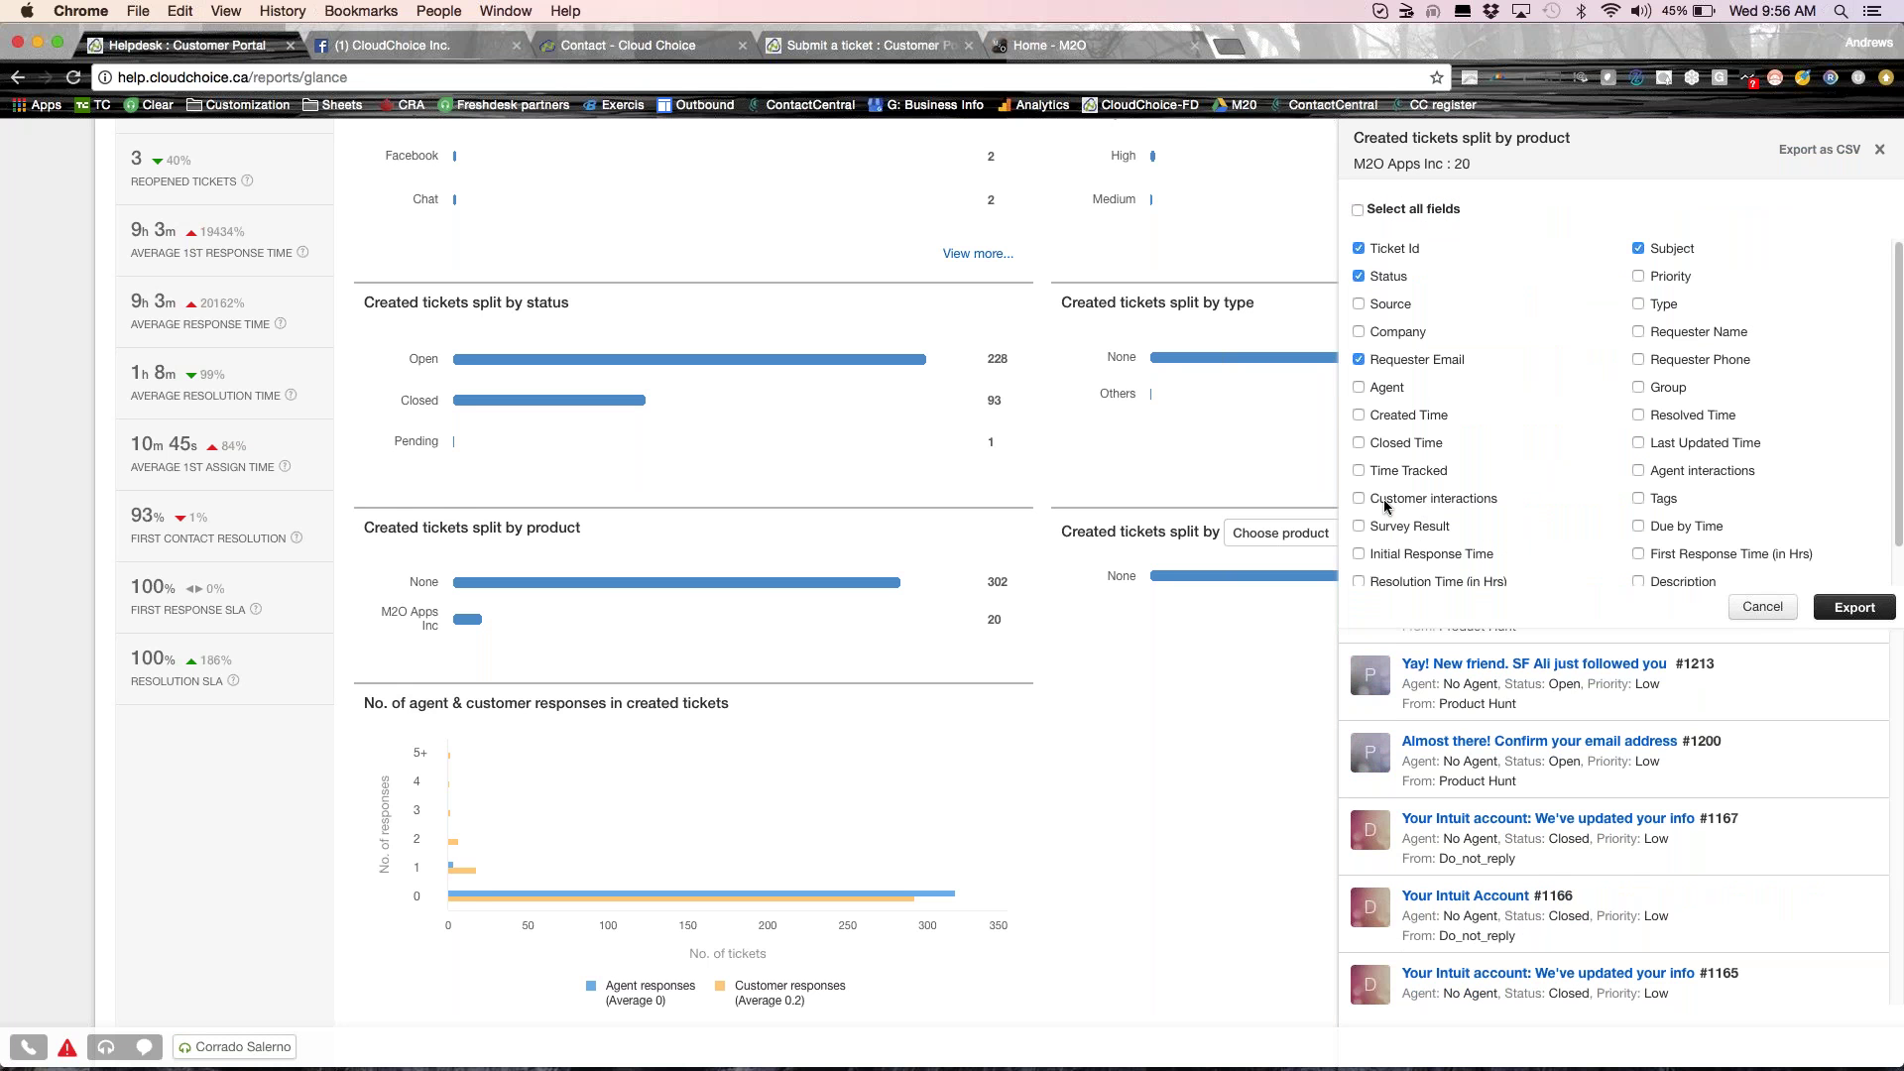
click(1639, 386)
click(1654, 334)
click(1656, 474)
click(1654, 529)
scroll(1396, 558, down, 2)
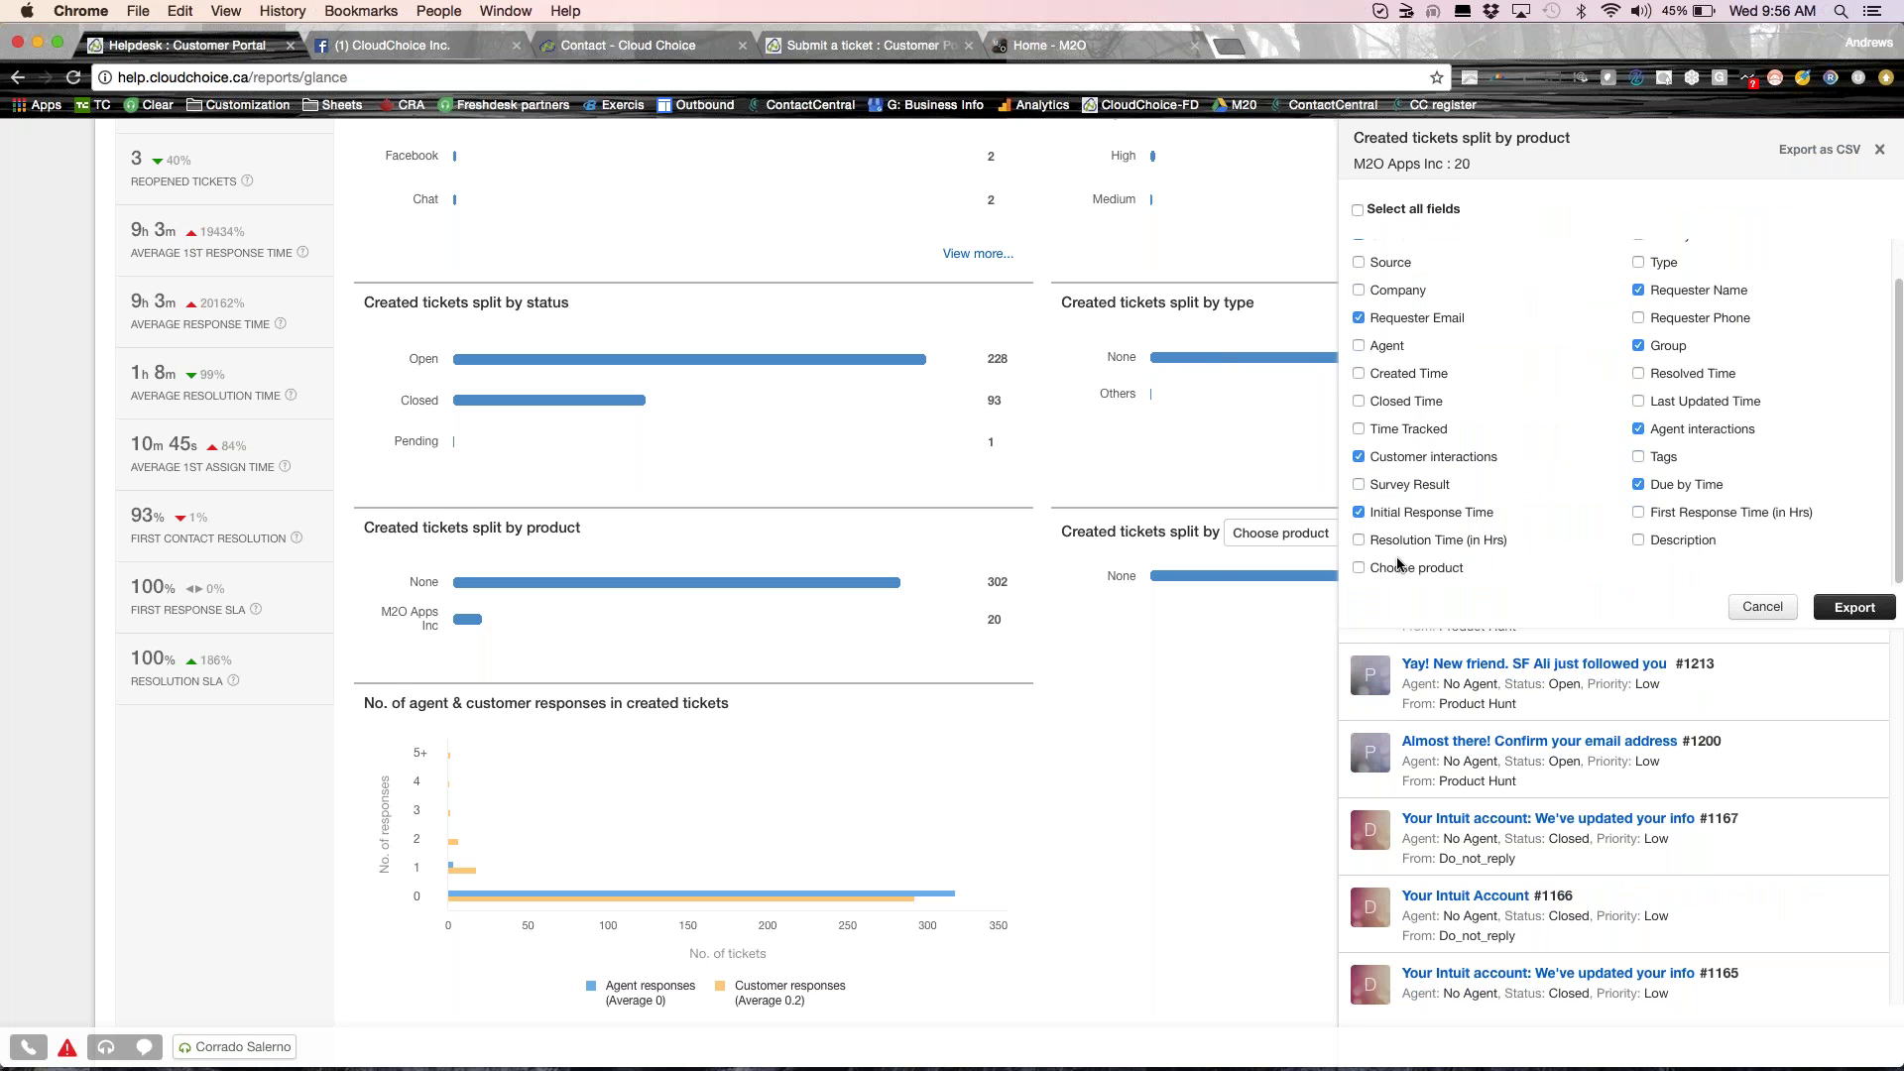
click(1416, 541)
click(1763, 607)
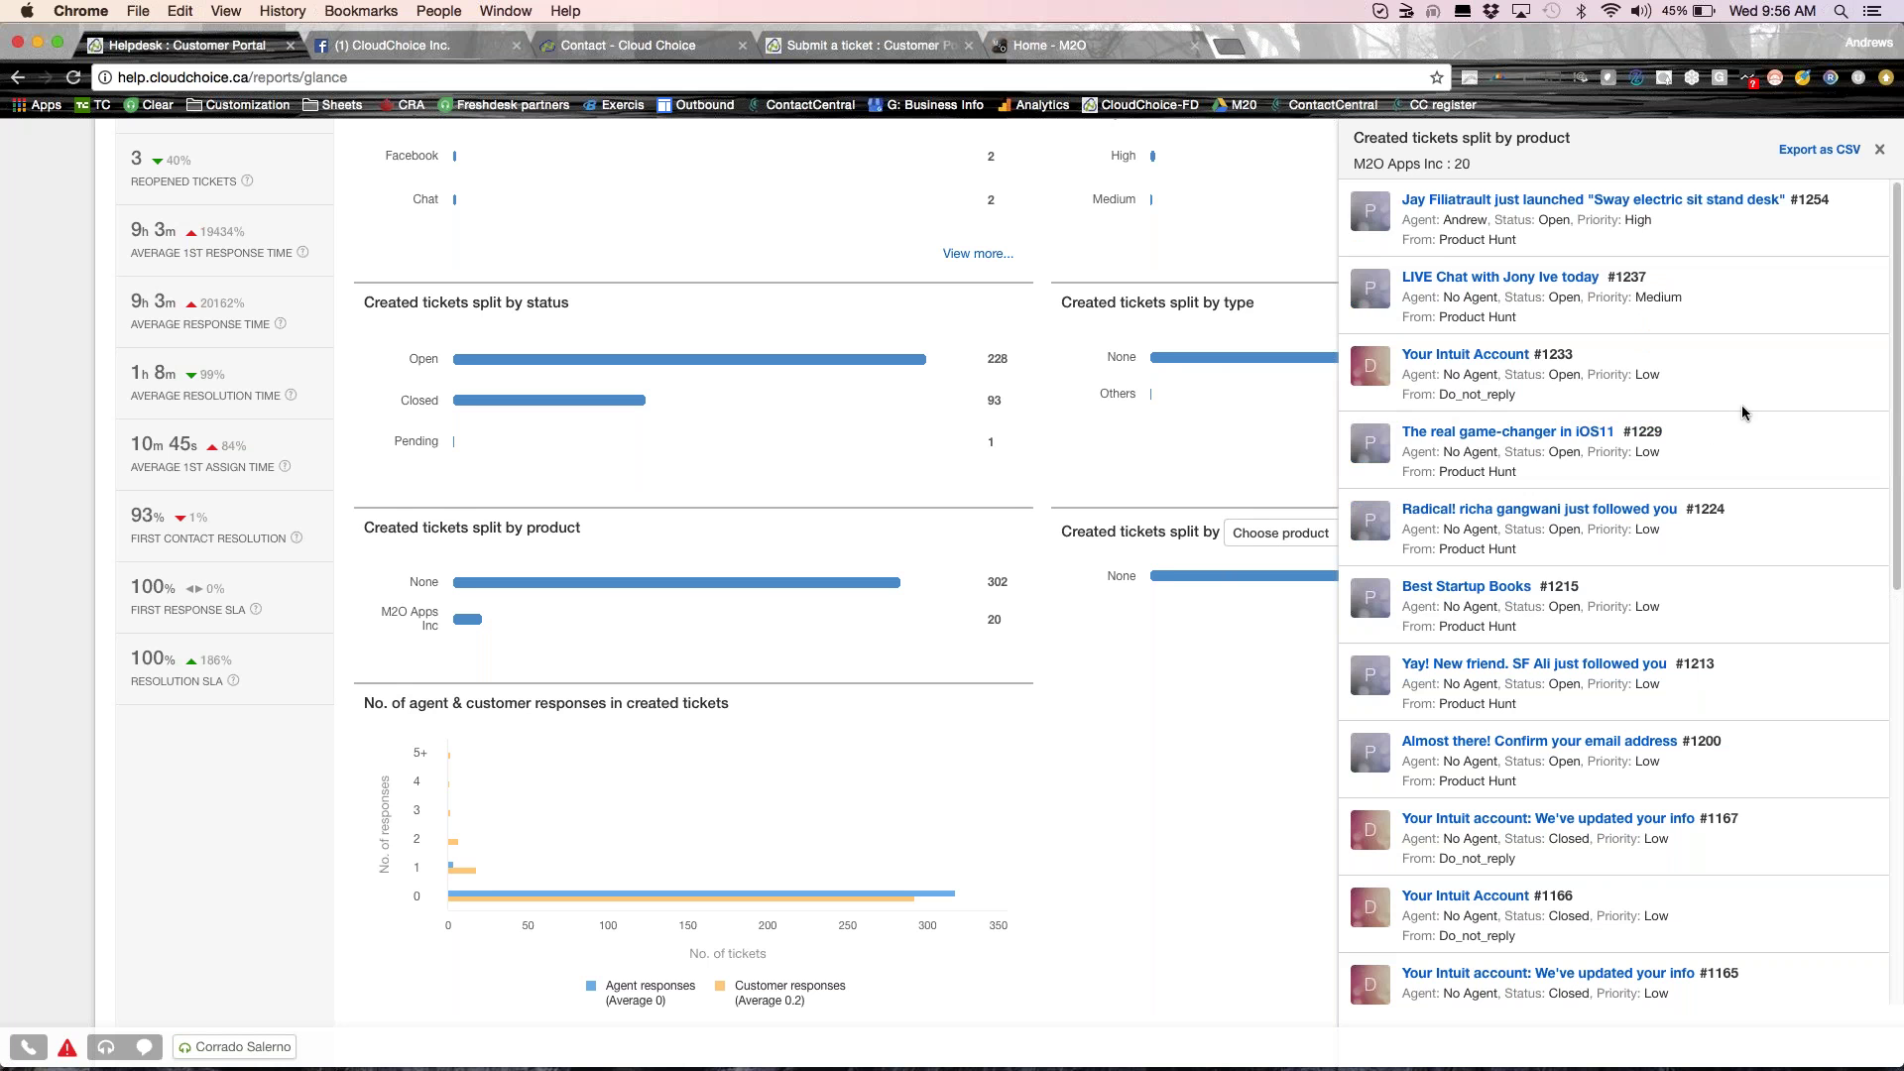
click(1880, 149)
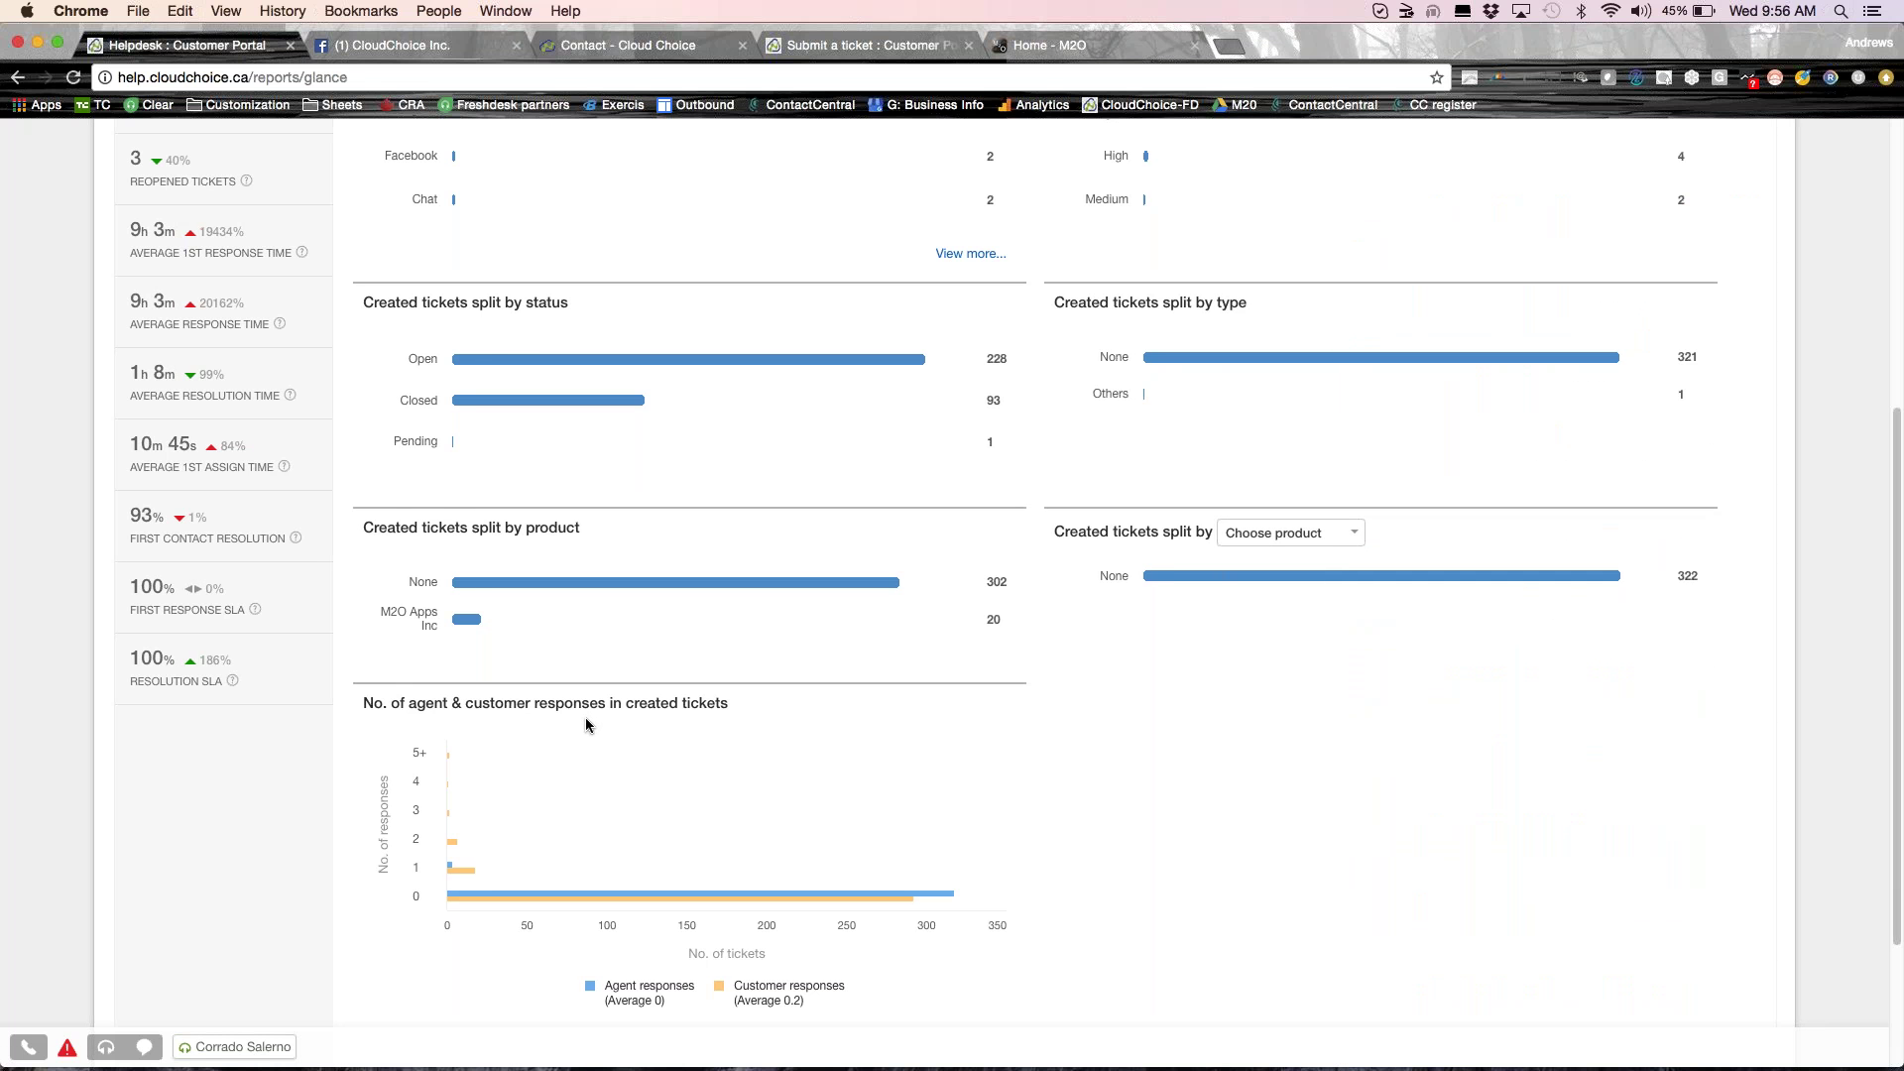
scroll(585, 721, up, 3)
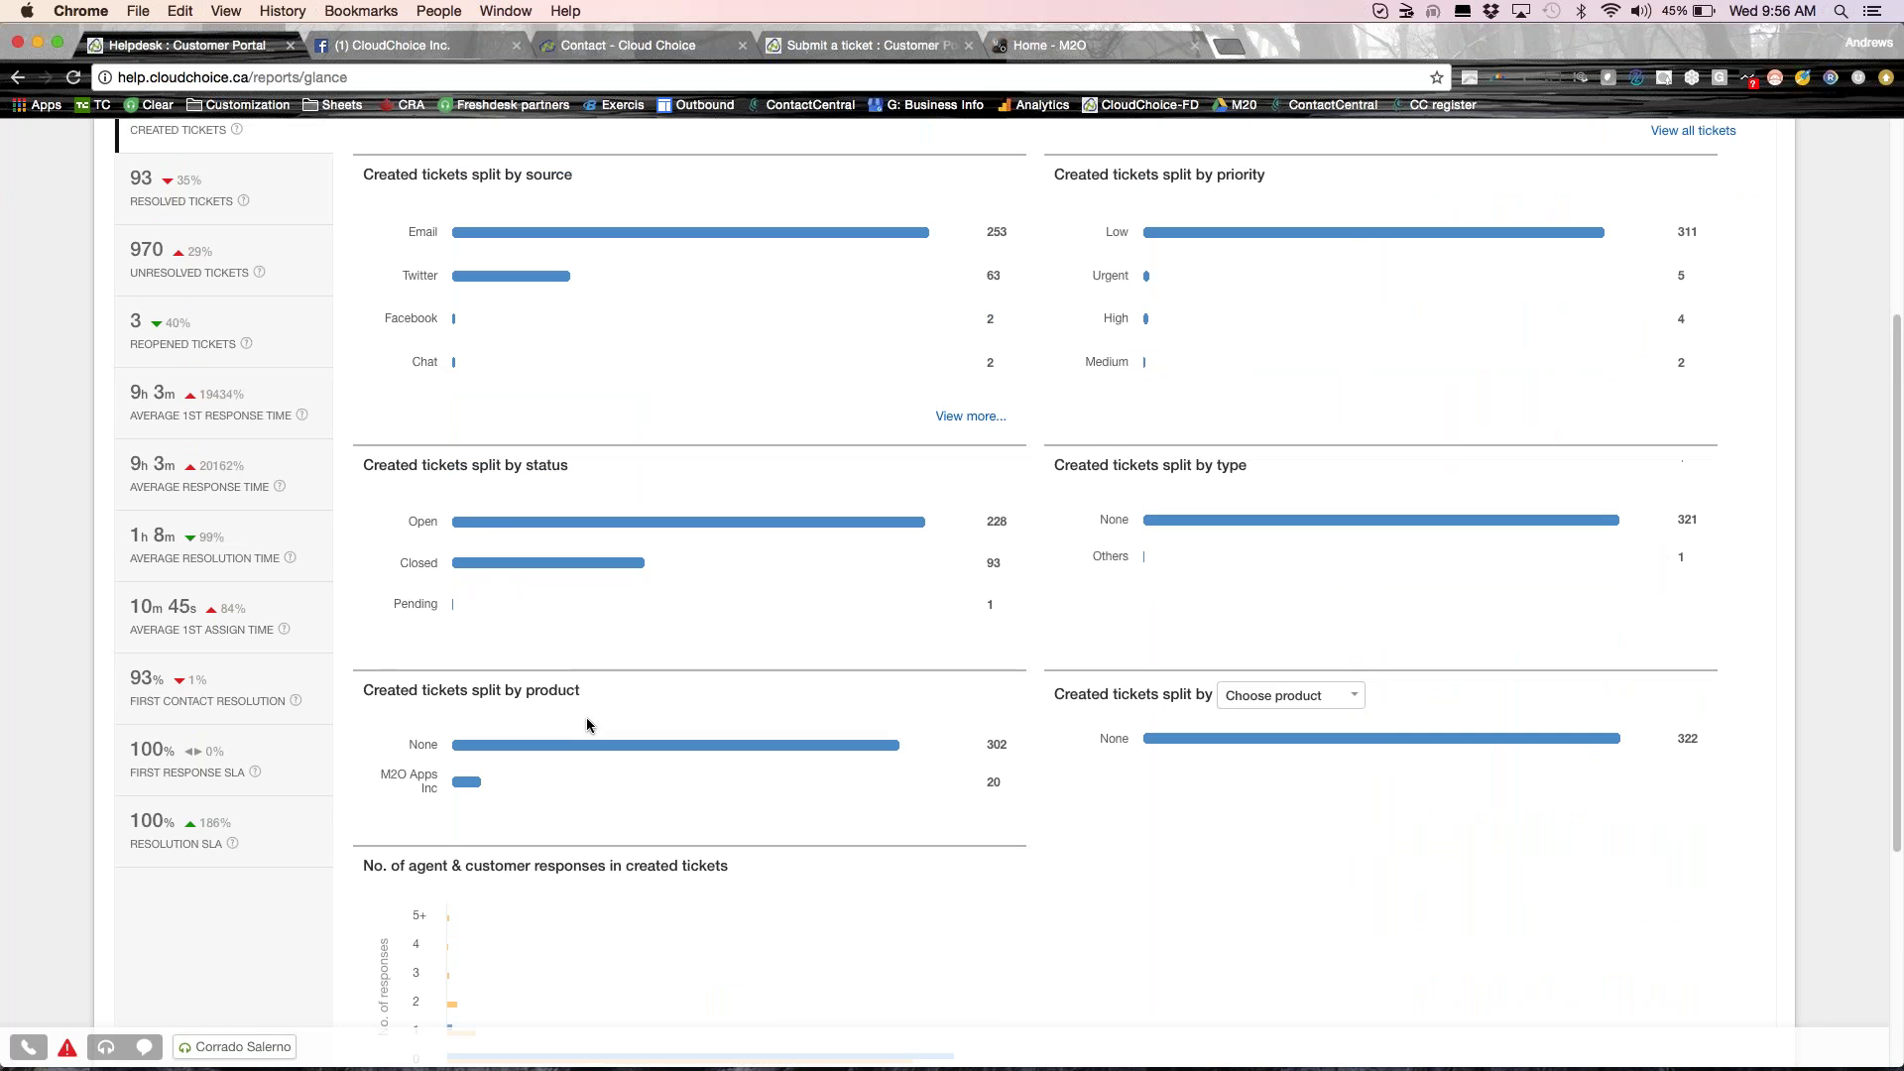
scroll(586, 717, up, 6)
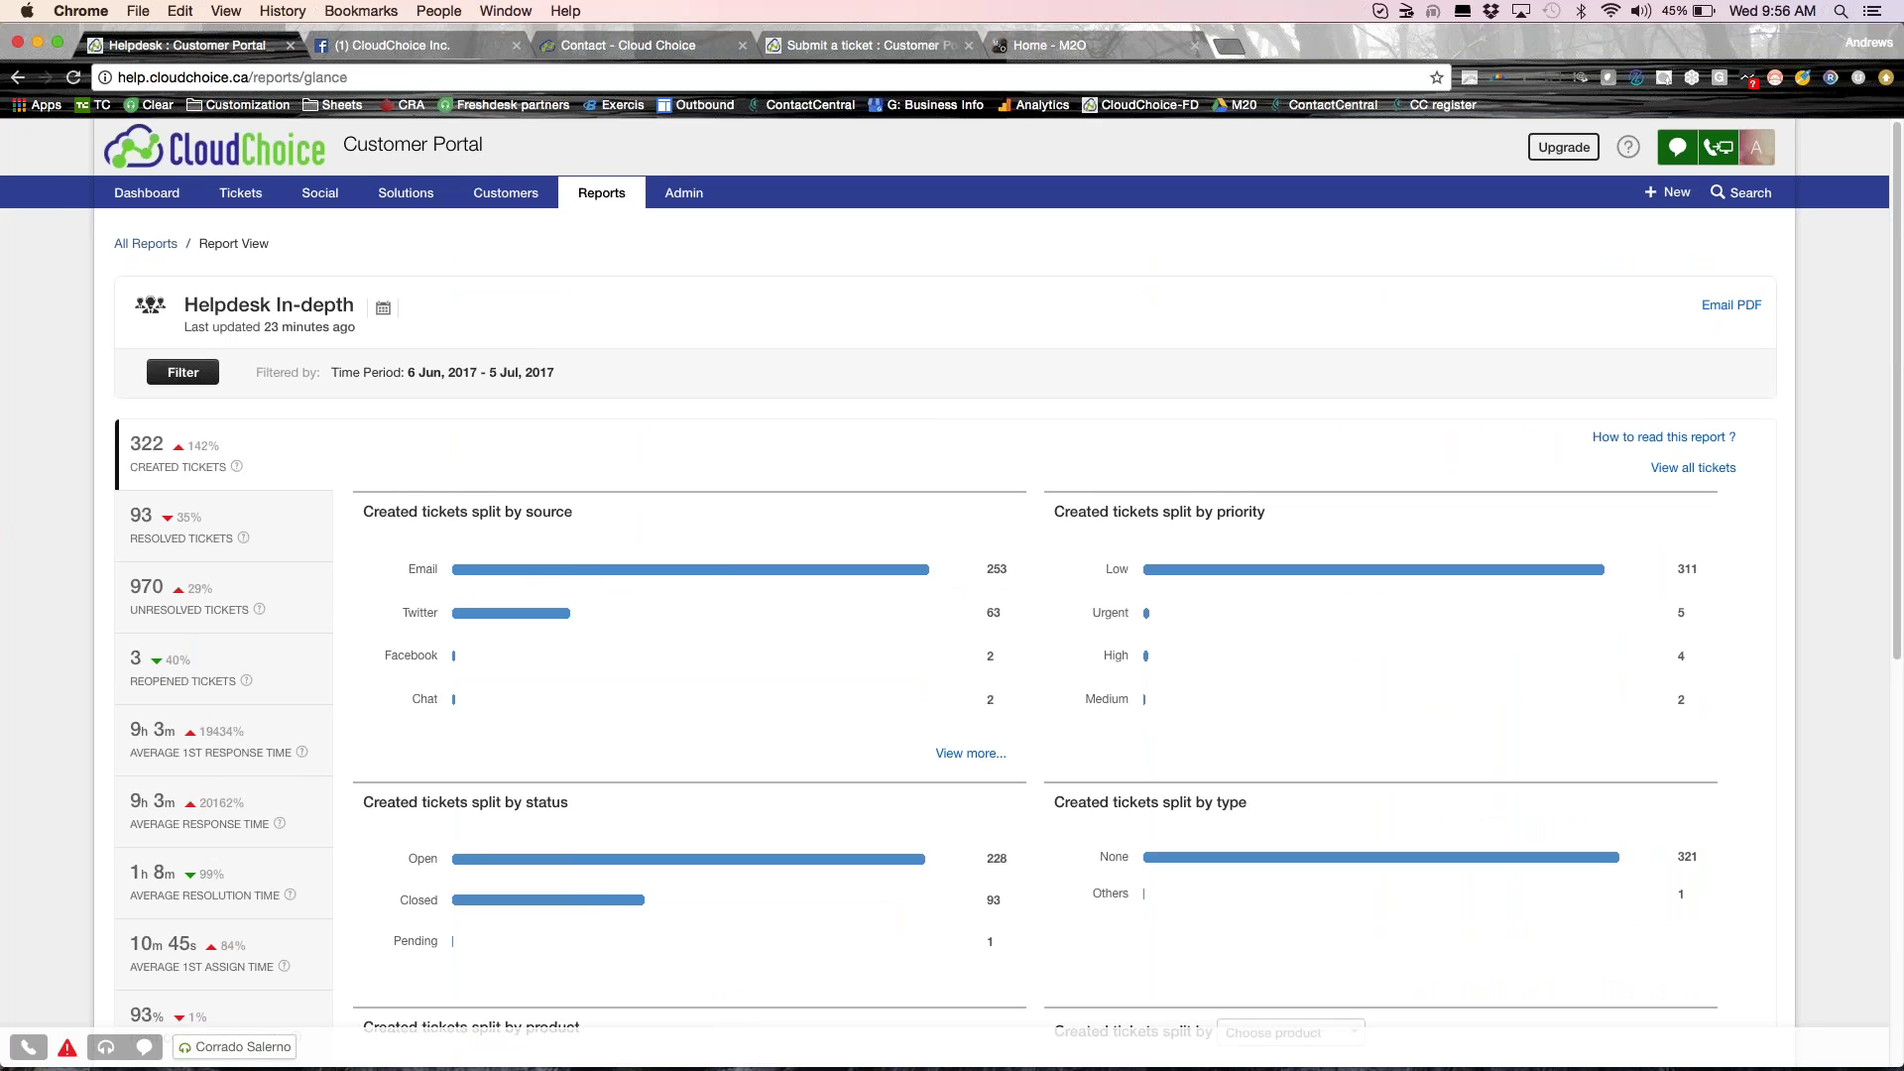
Open the Ticket Volume Trends report and scroll down to its Load Analysis chart.
click(607, 194)
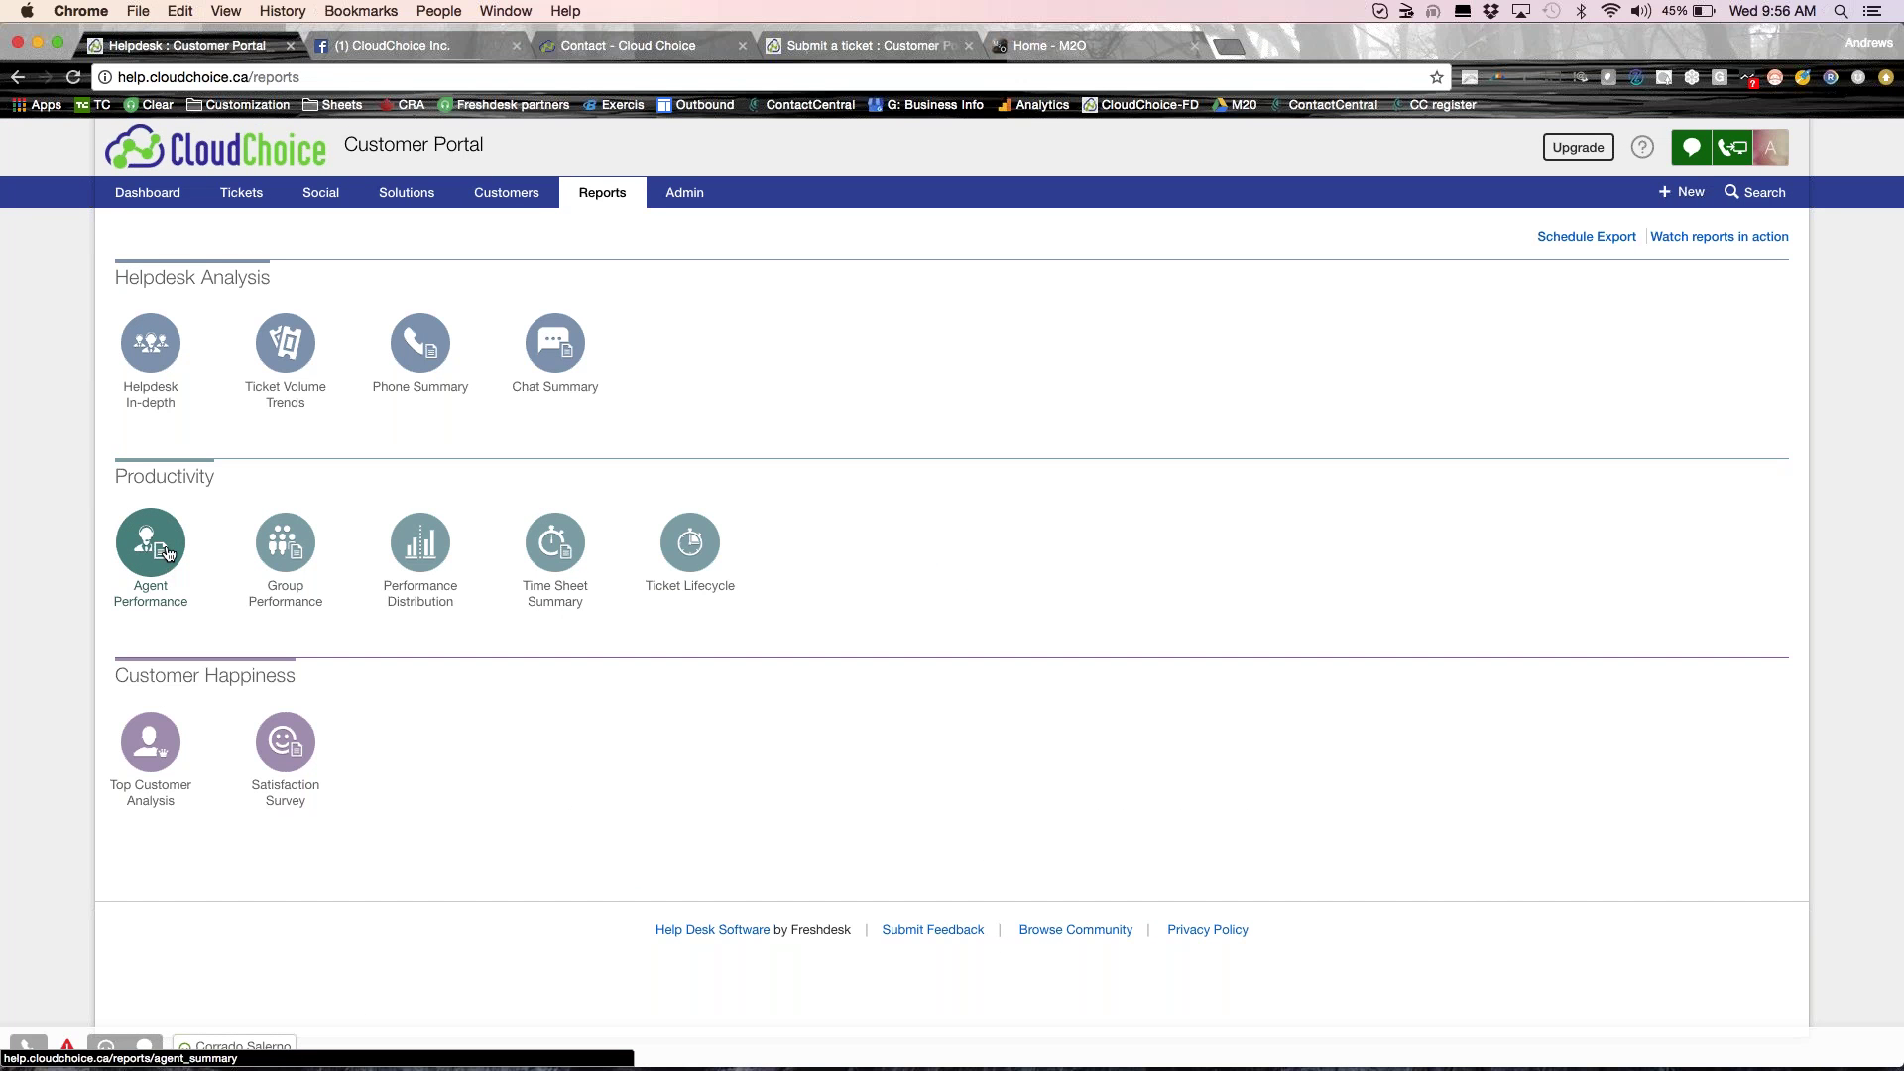
click(266, 367)
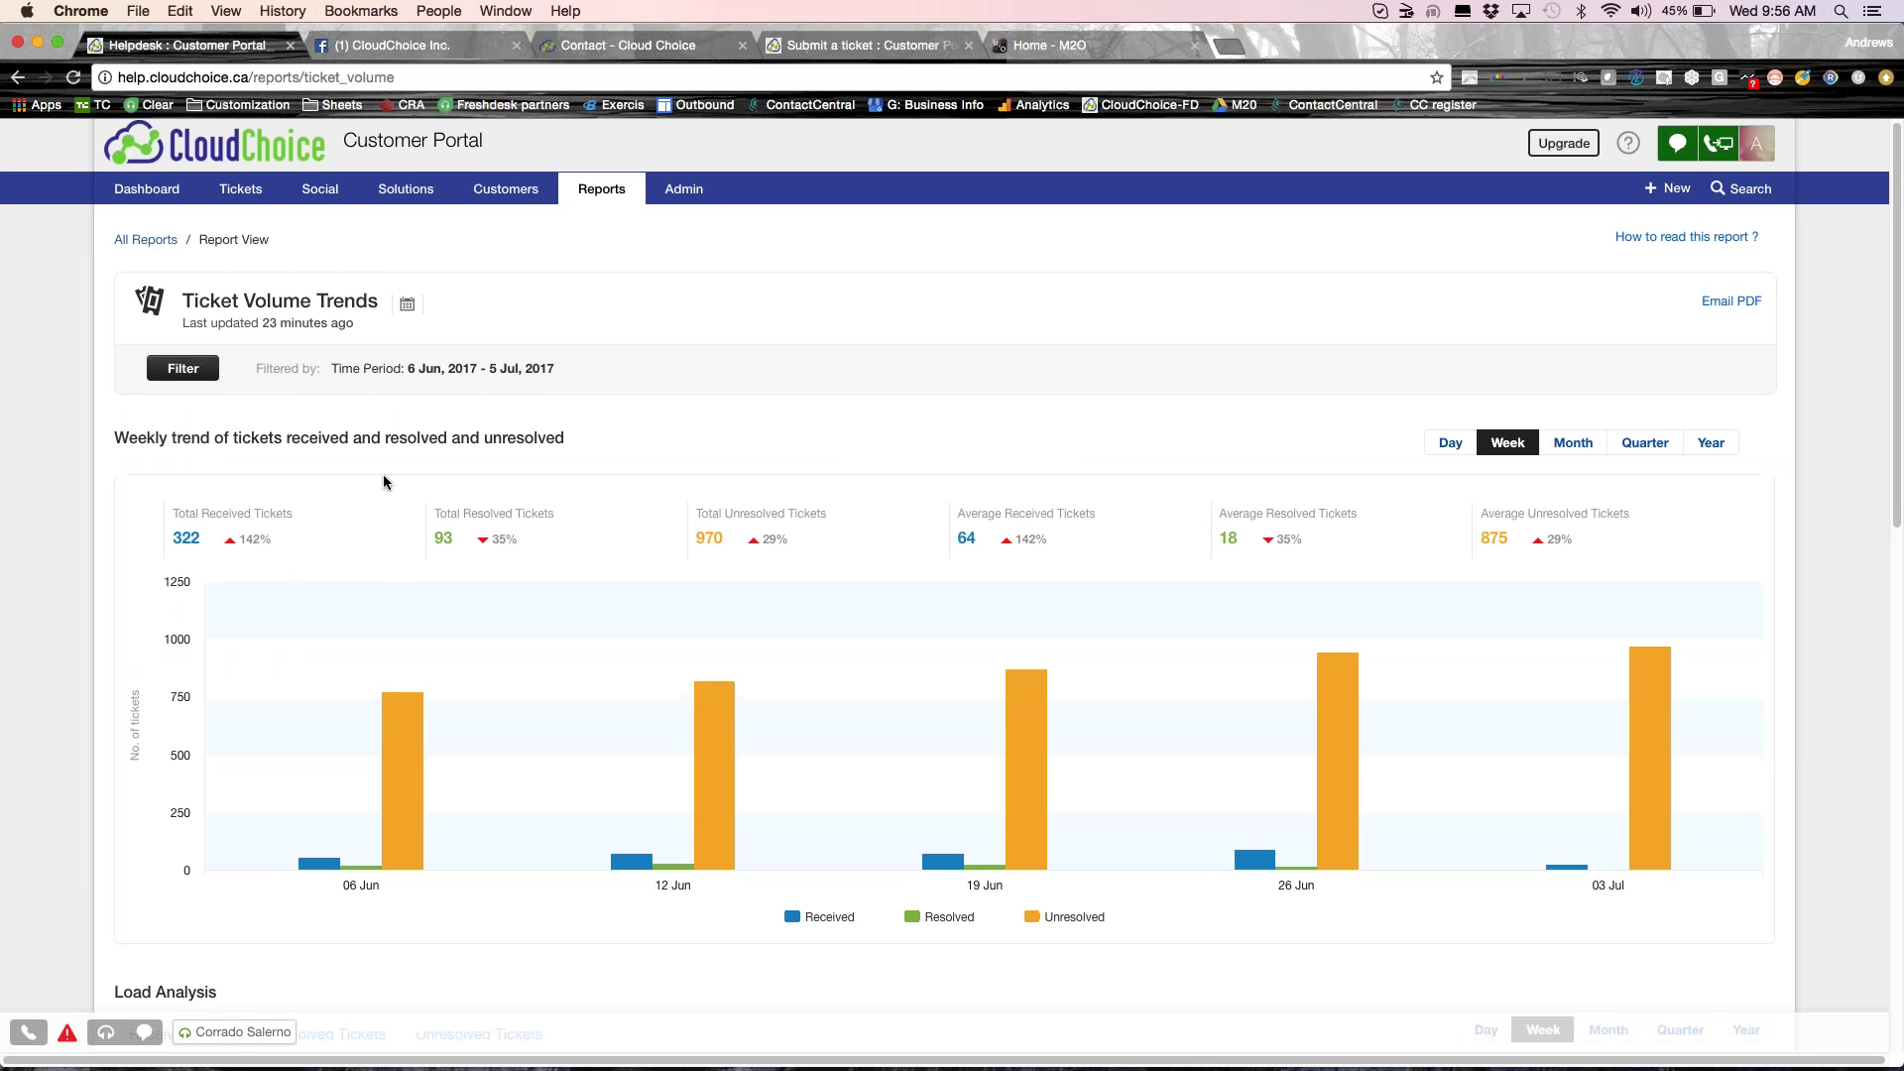
scroll(385, 482, down, 2)
scroll(383, 482, down, 2)
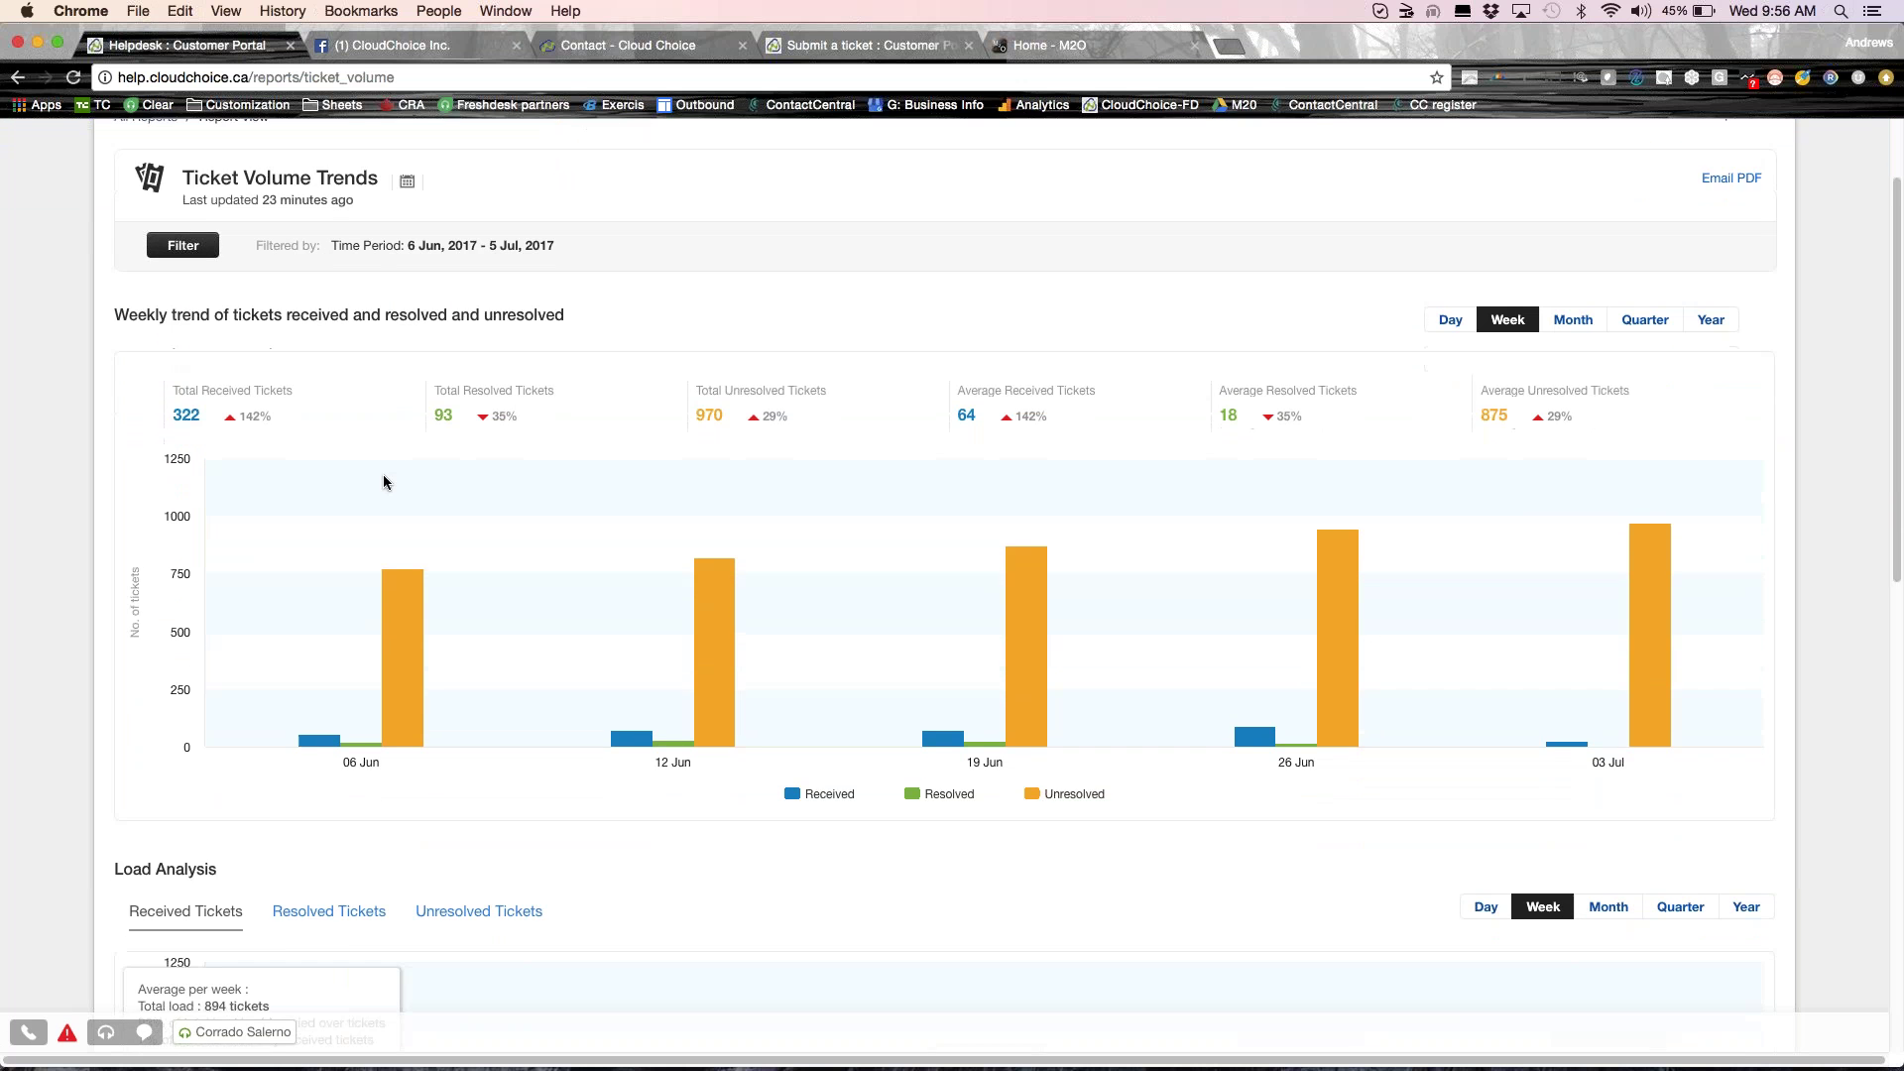
scroll(383, 474, down, 13)
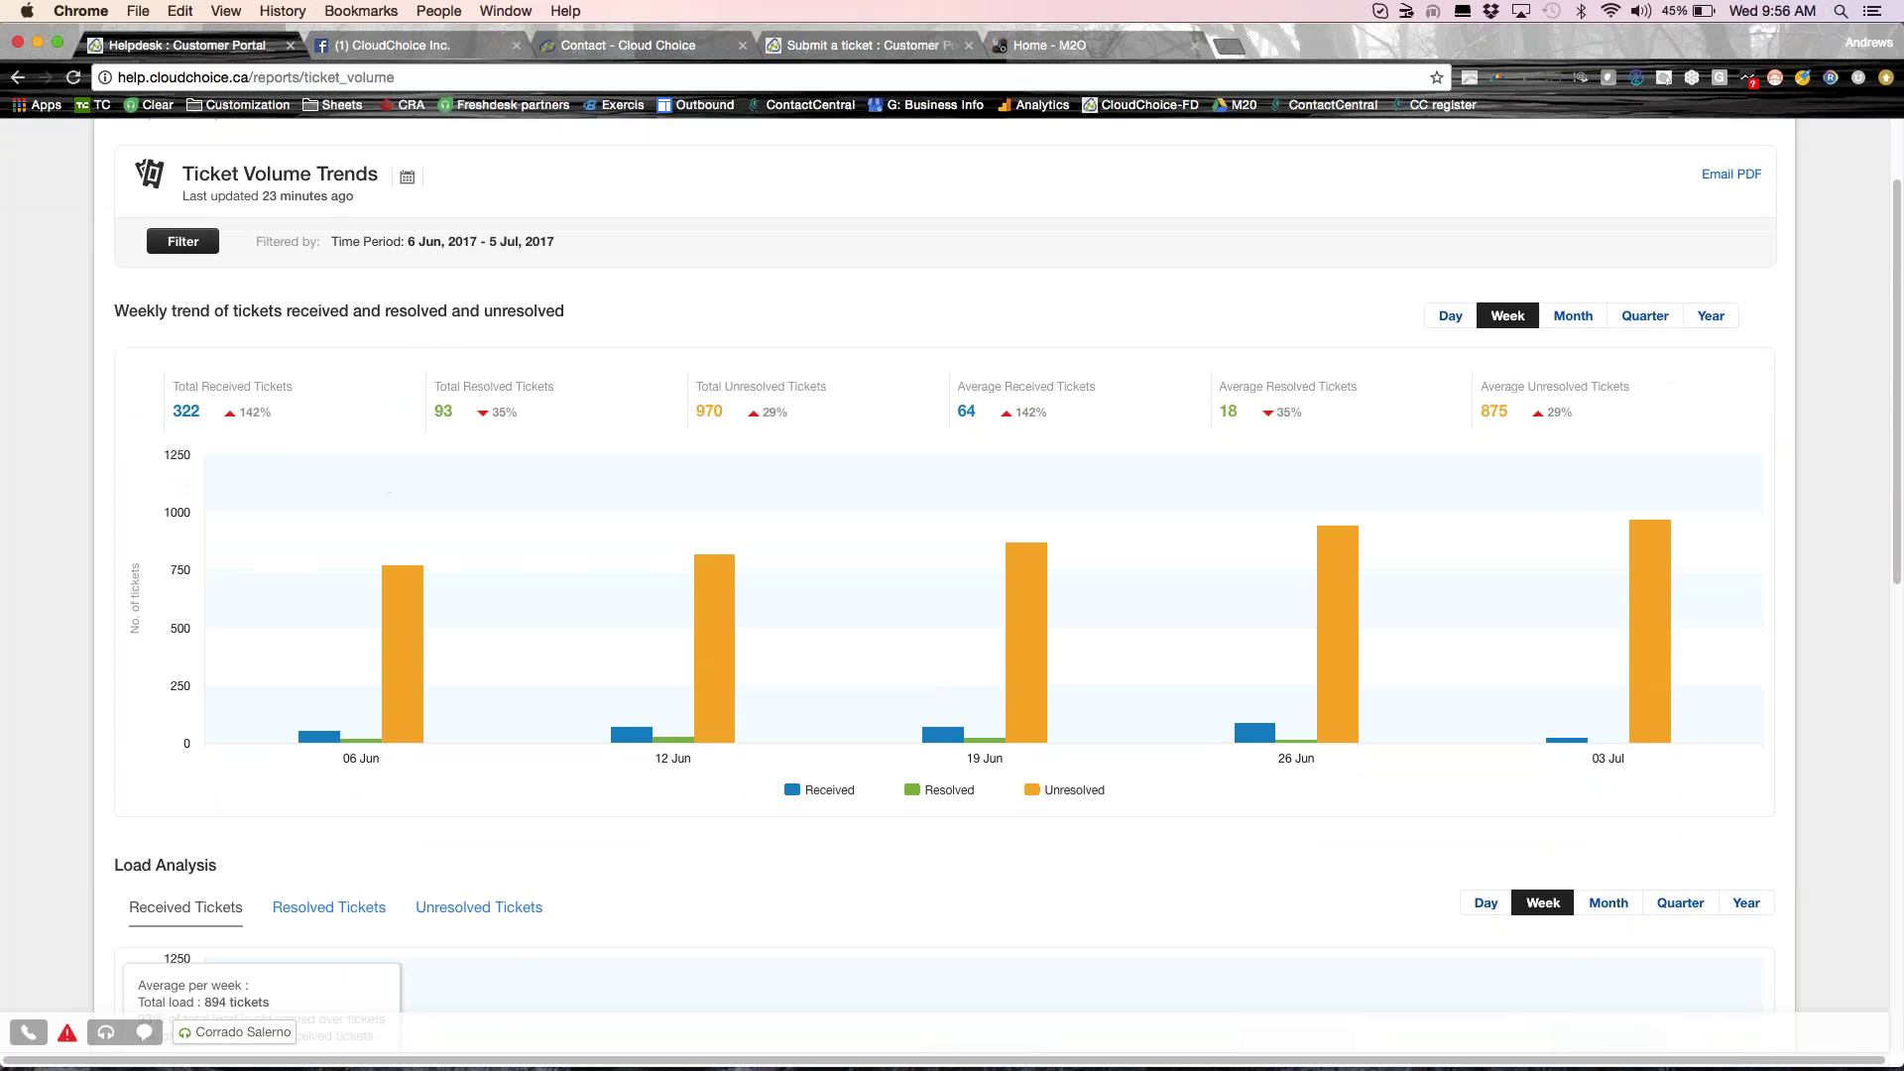
scroll(383, 474, down, 2)
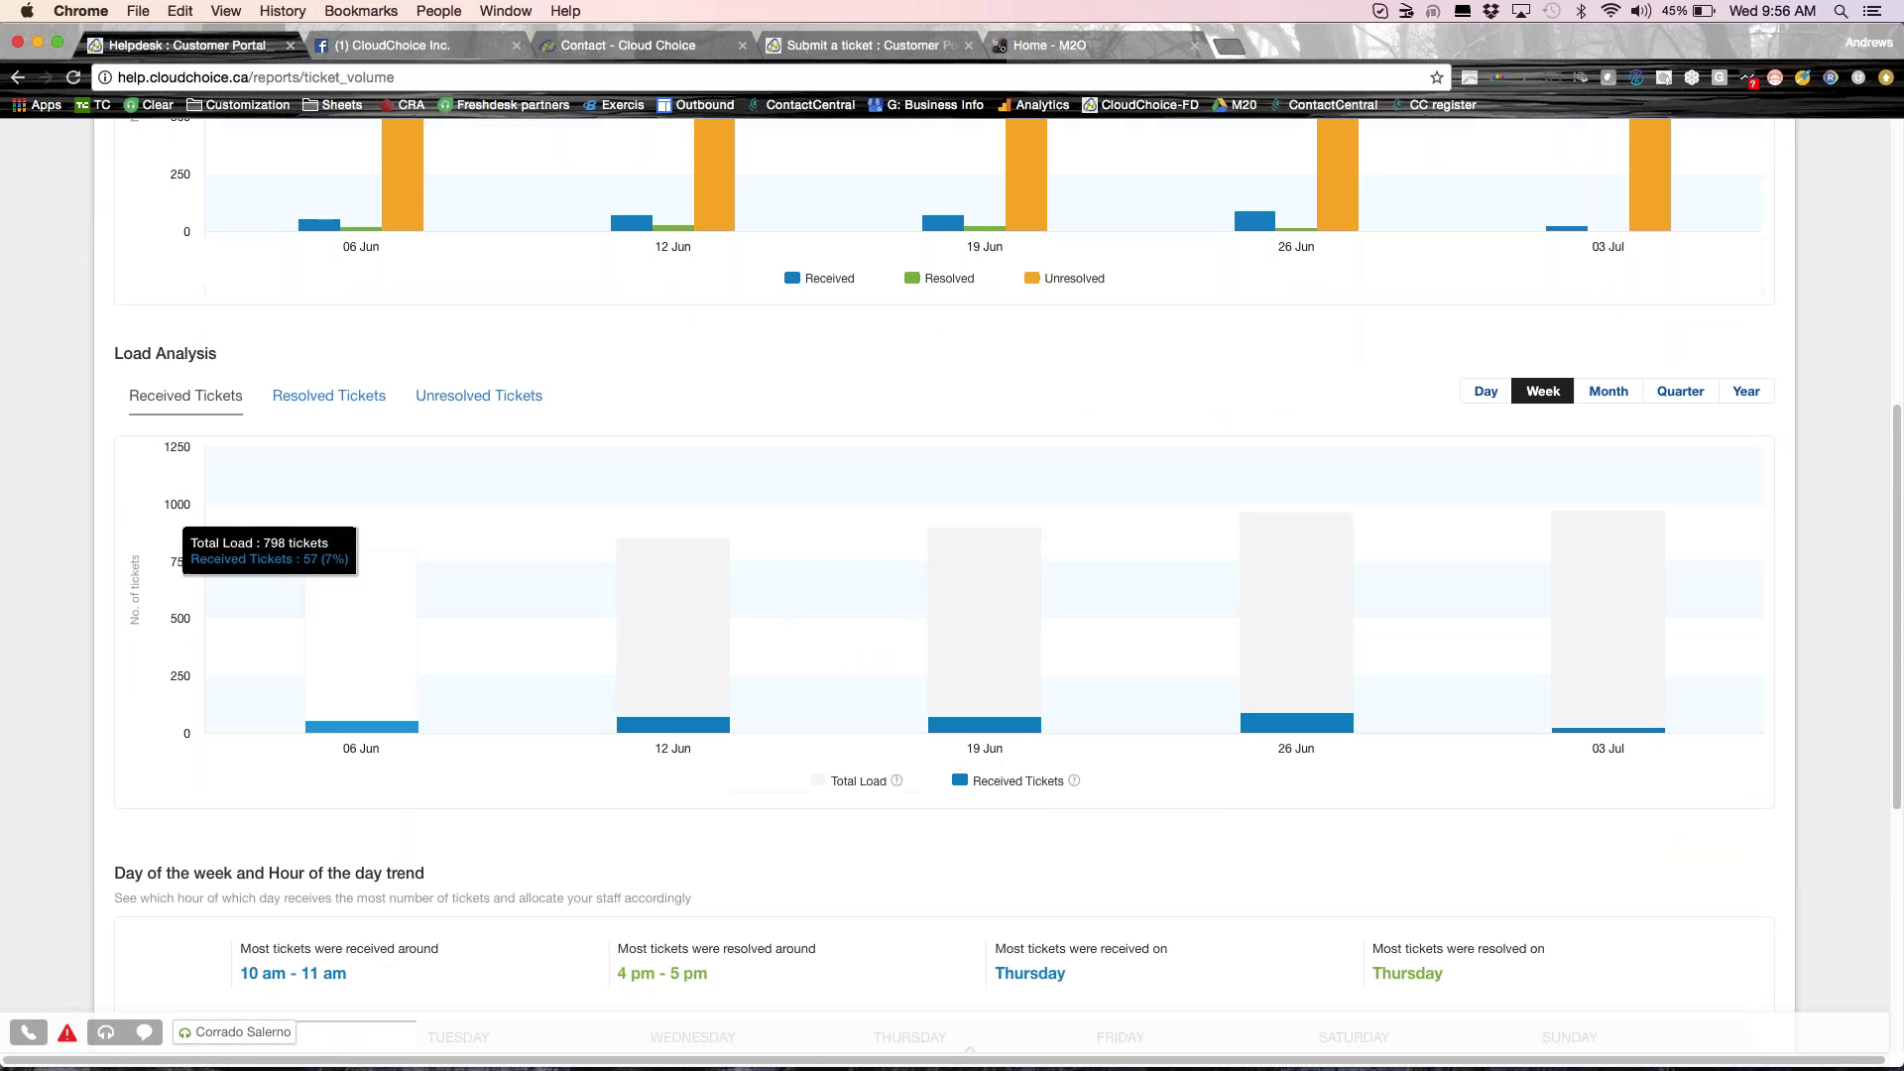
Show resolved tickets in Load Analysis, then return to the helpdesk dashboard.
click(337, 407)
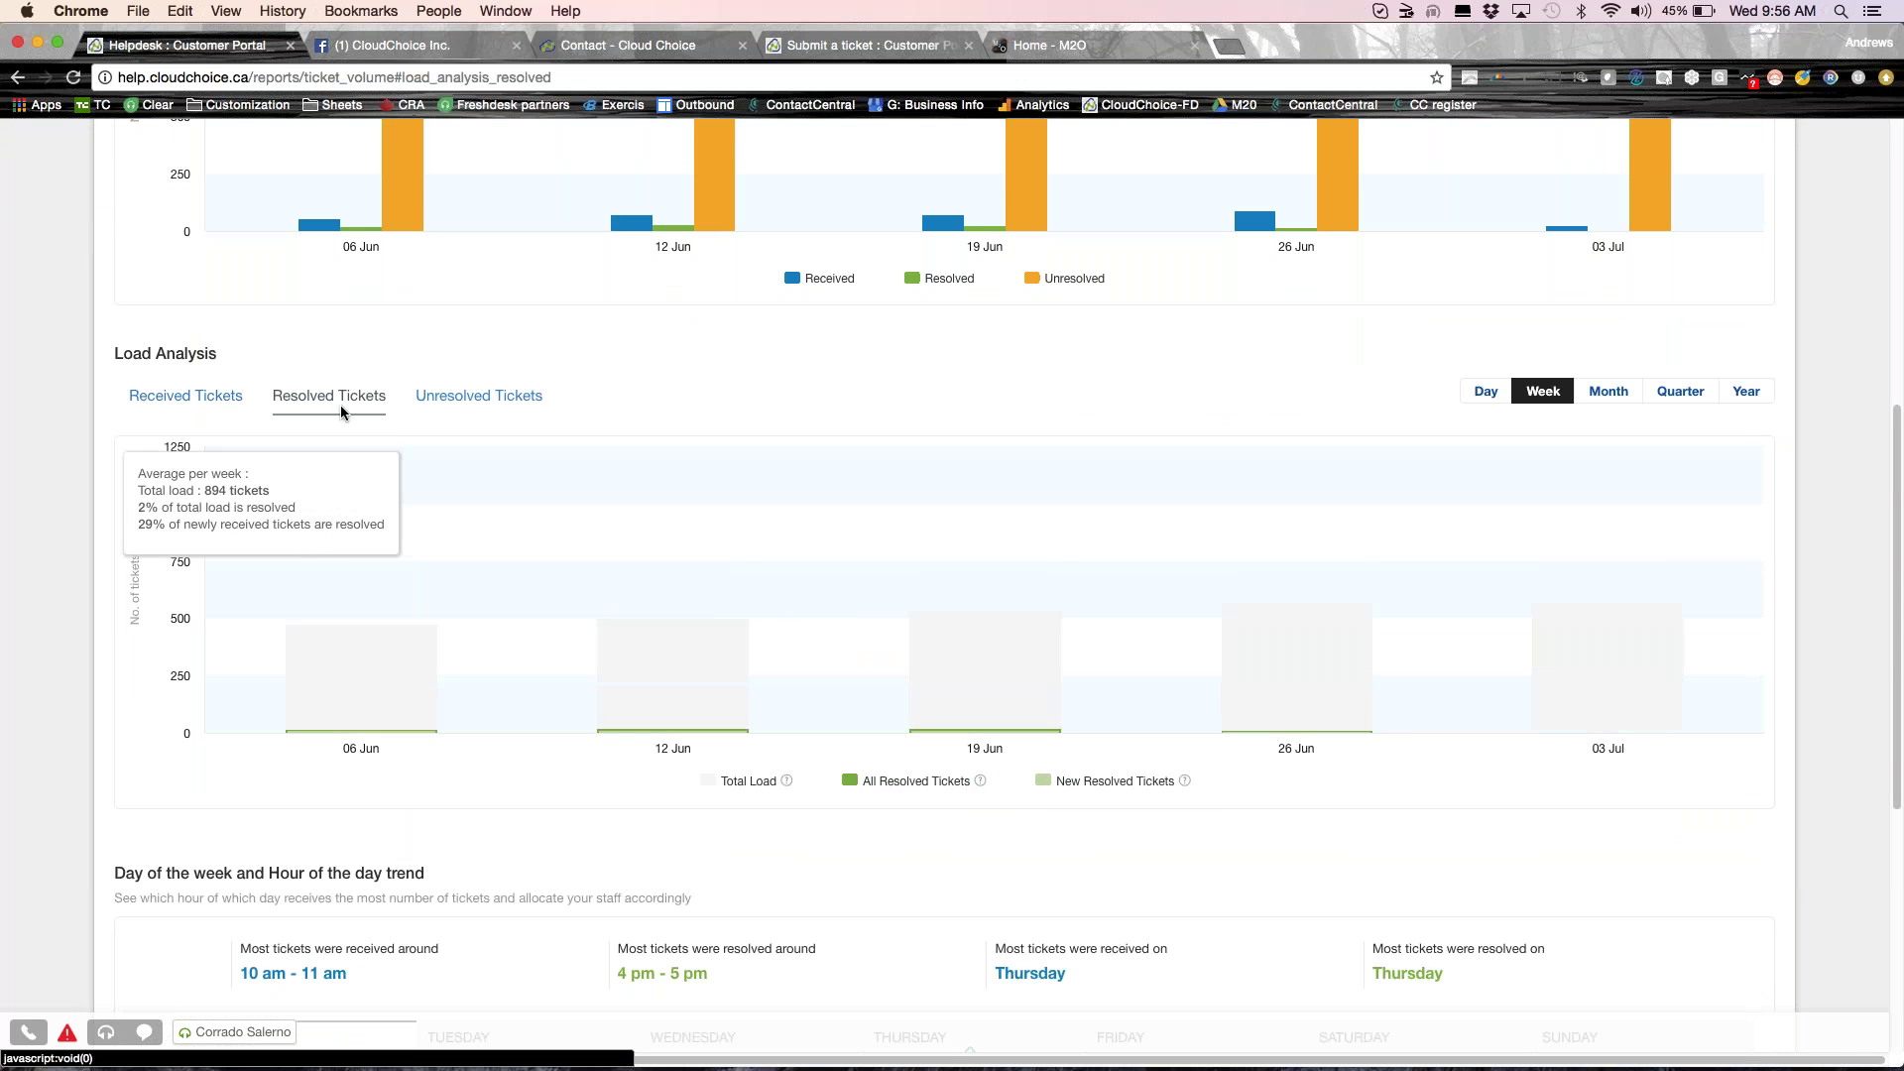
scroll(589, 593, down, 14)
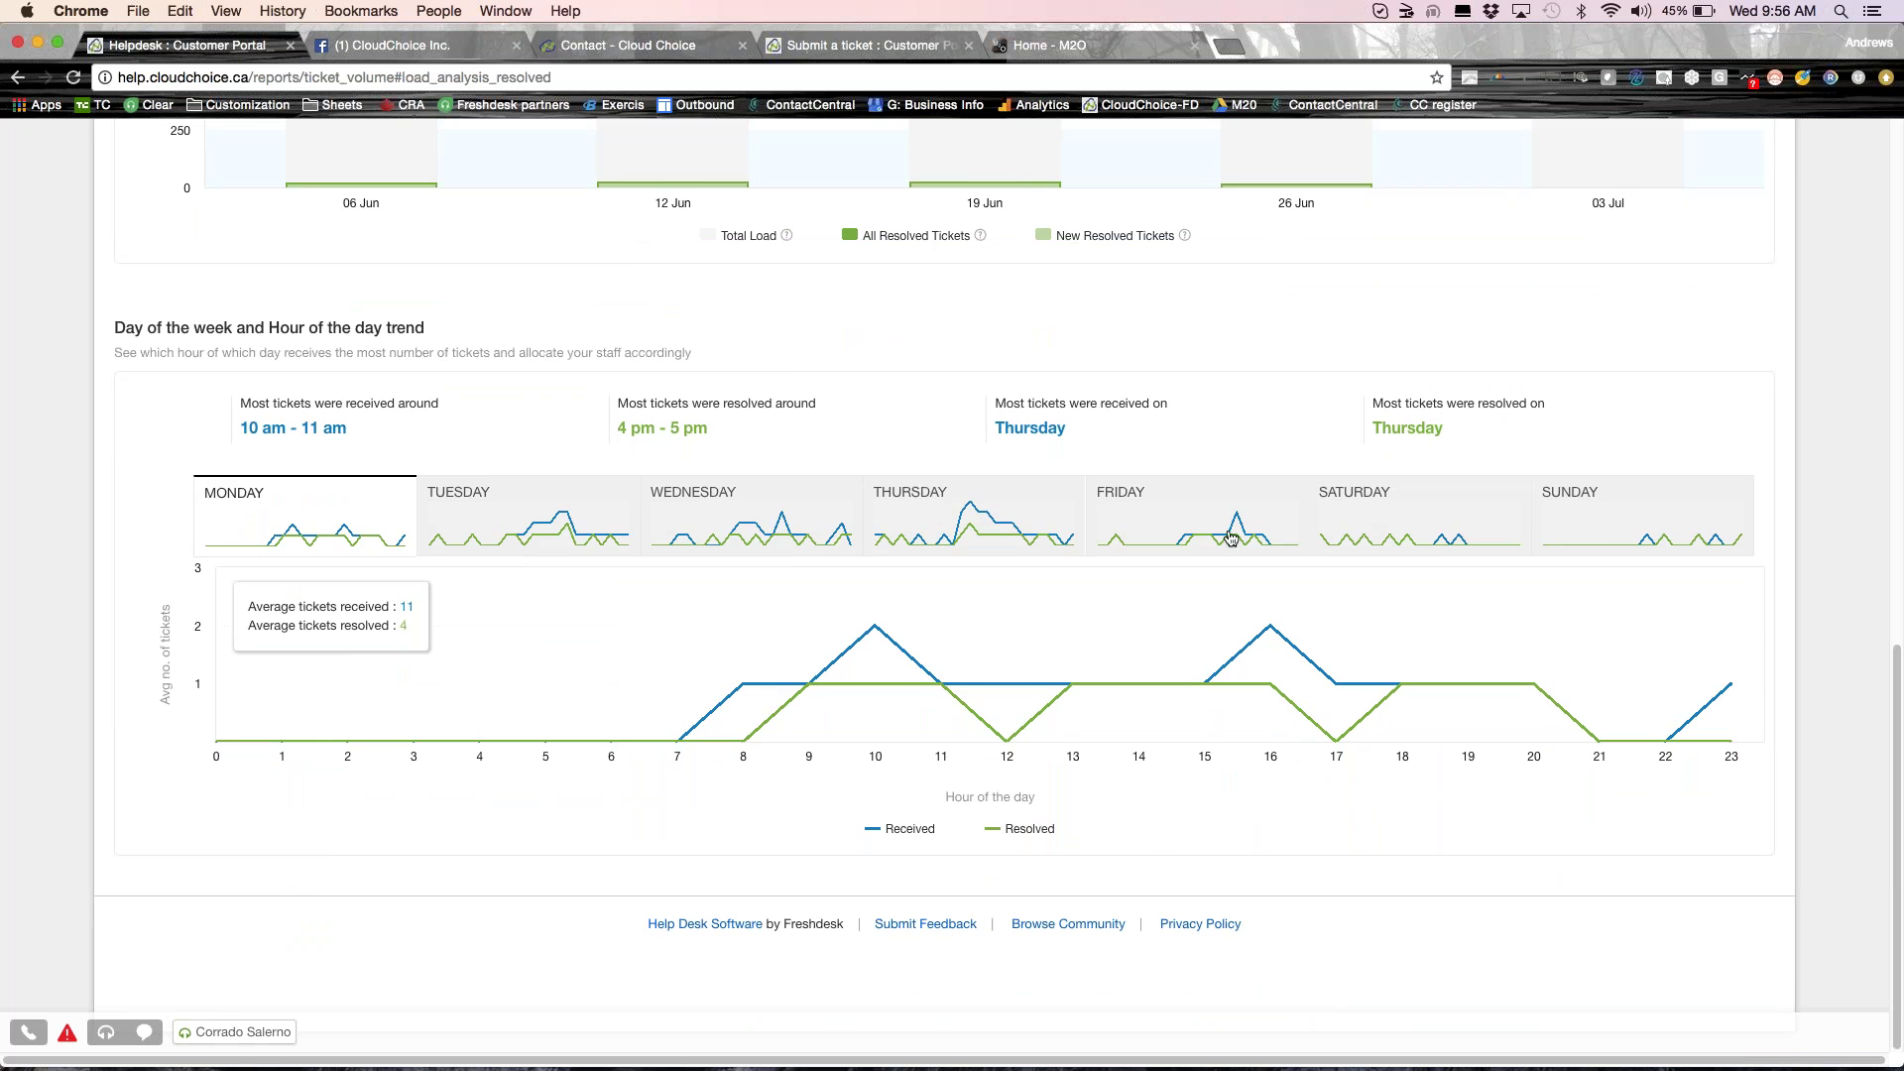
scroll(923, 542, up, 1)
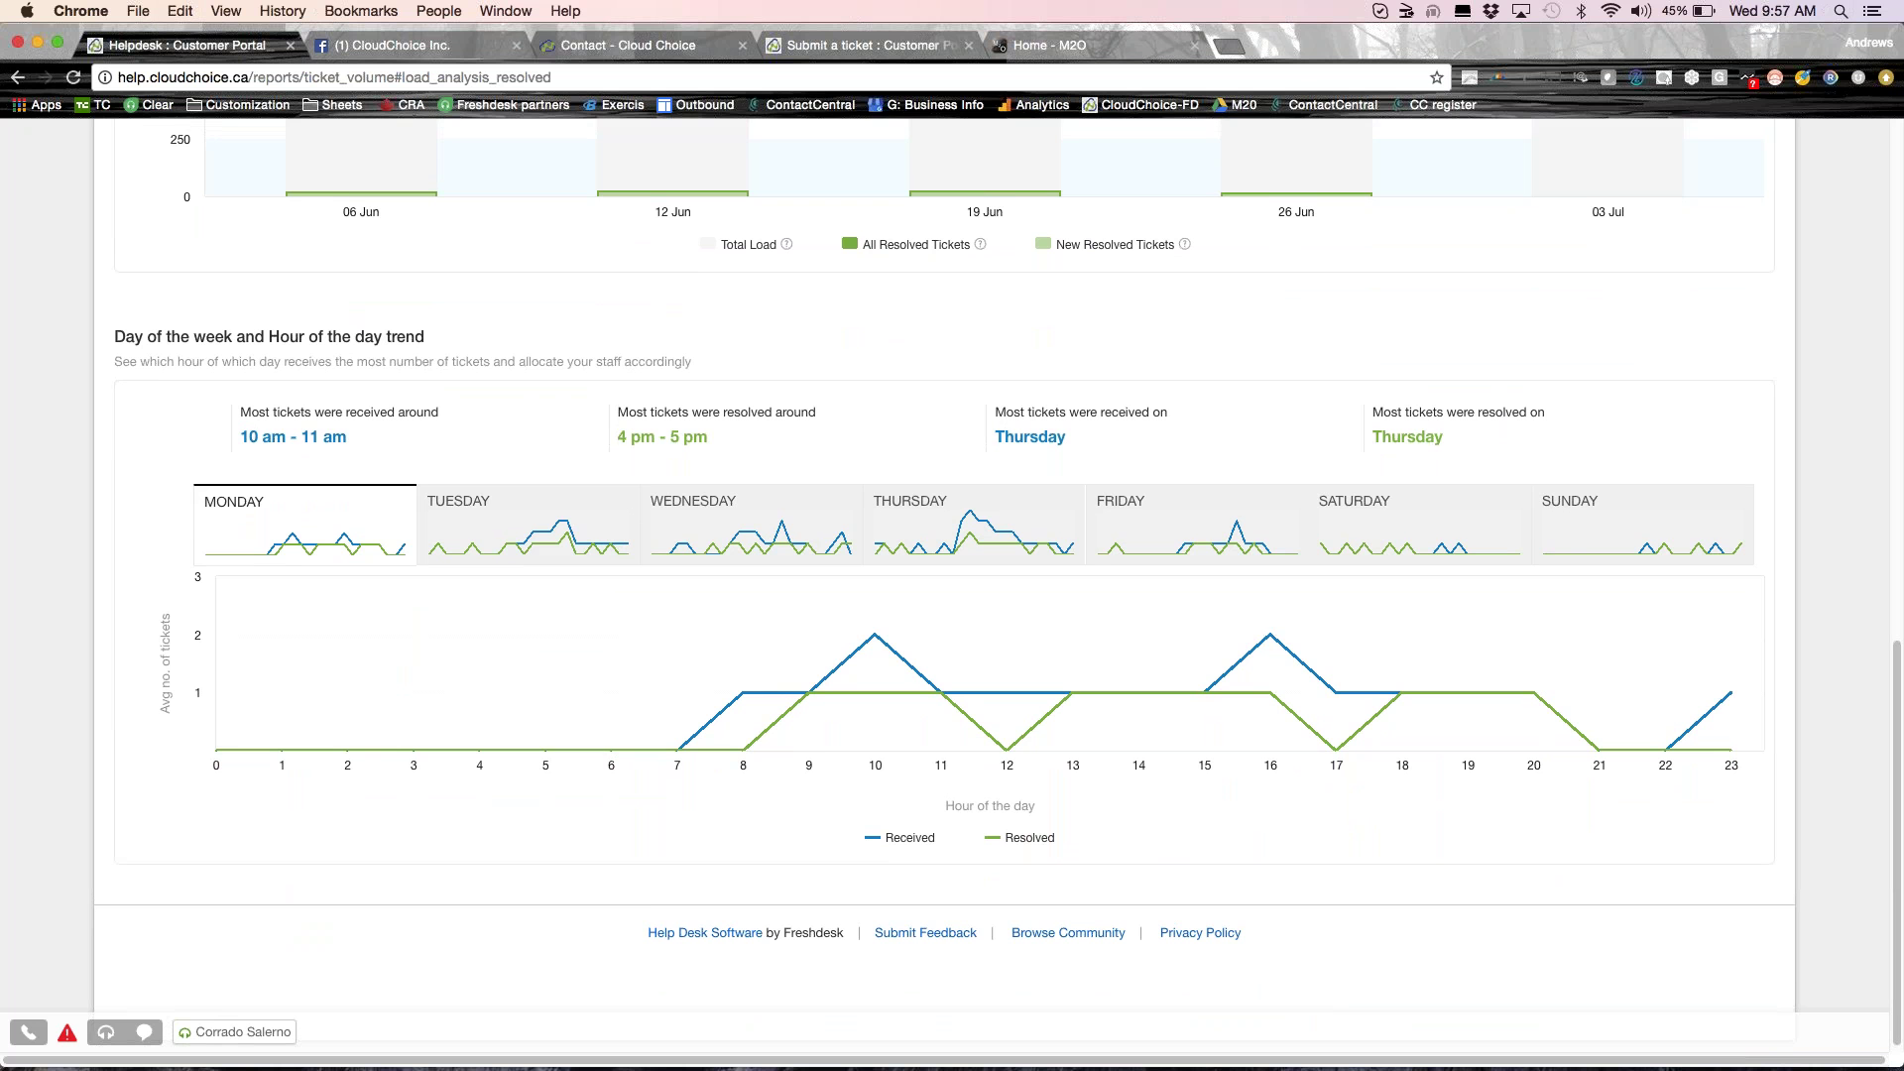
scroll(706, 573, up, 2)
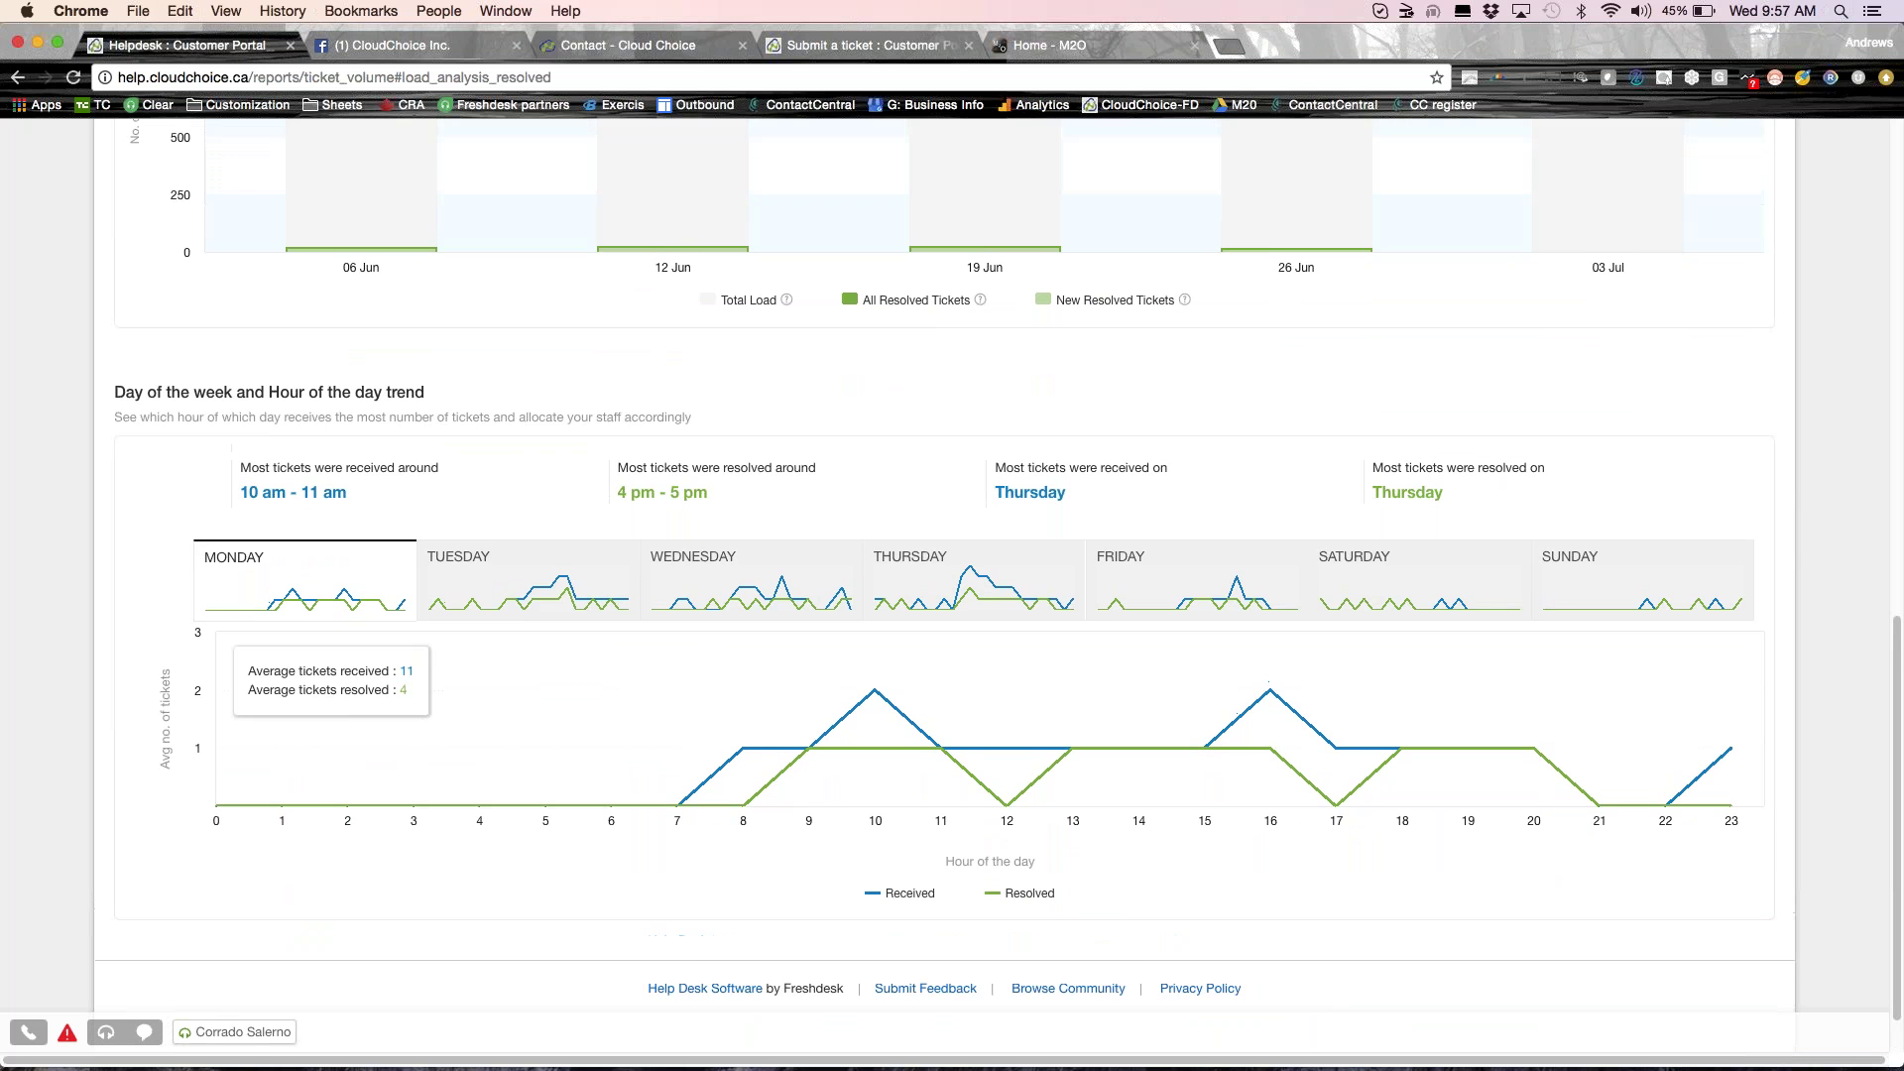
scroll(790, 905, up, 10)
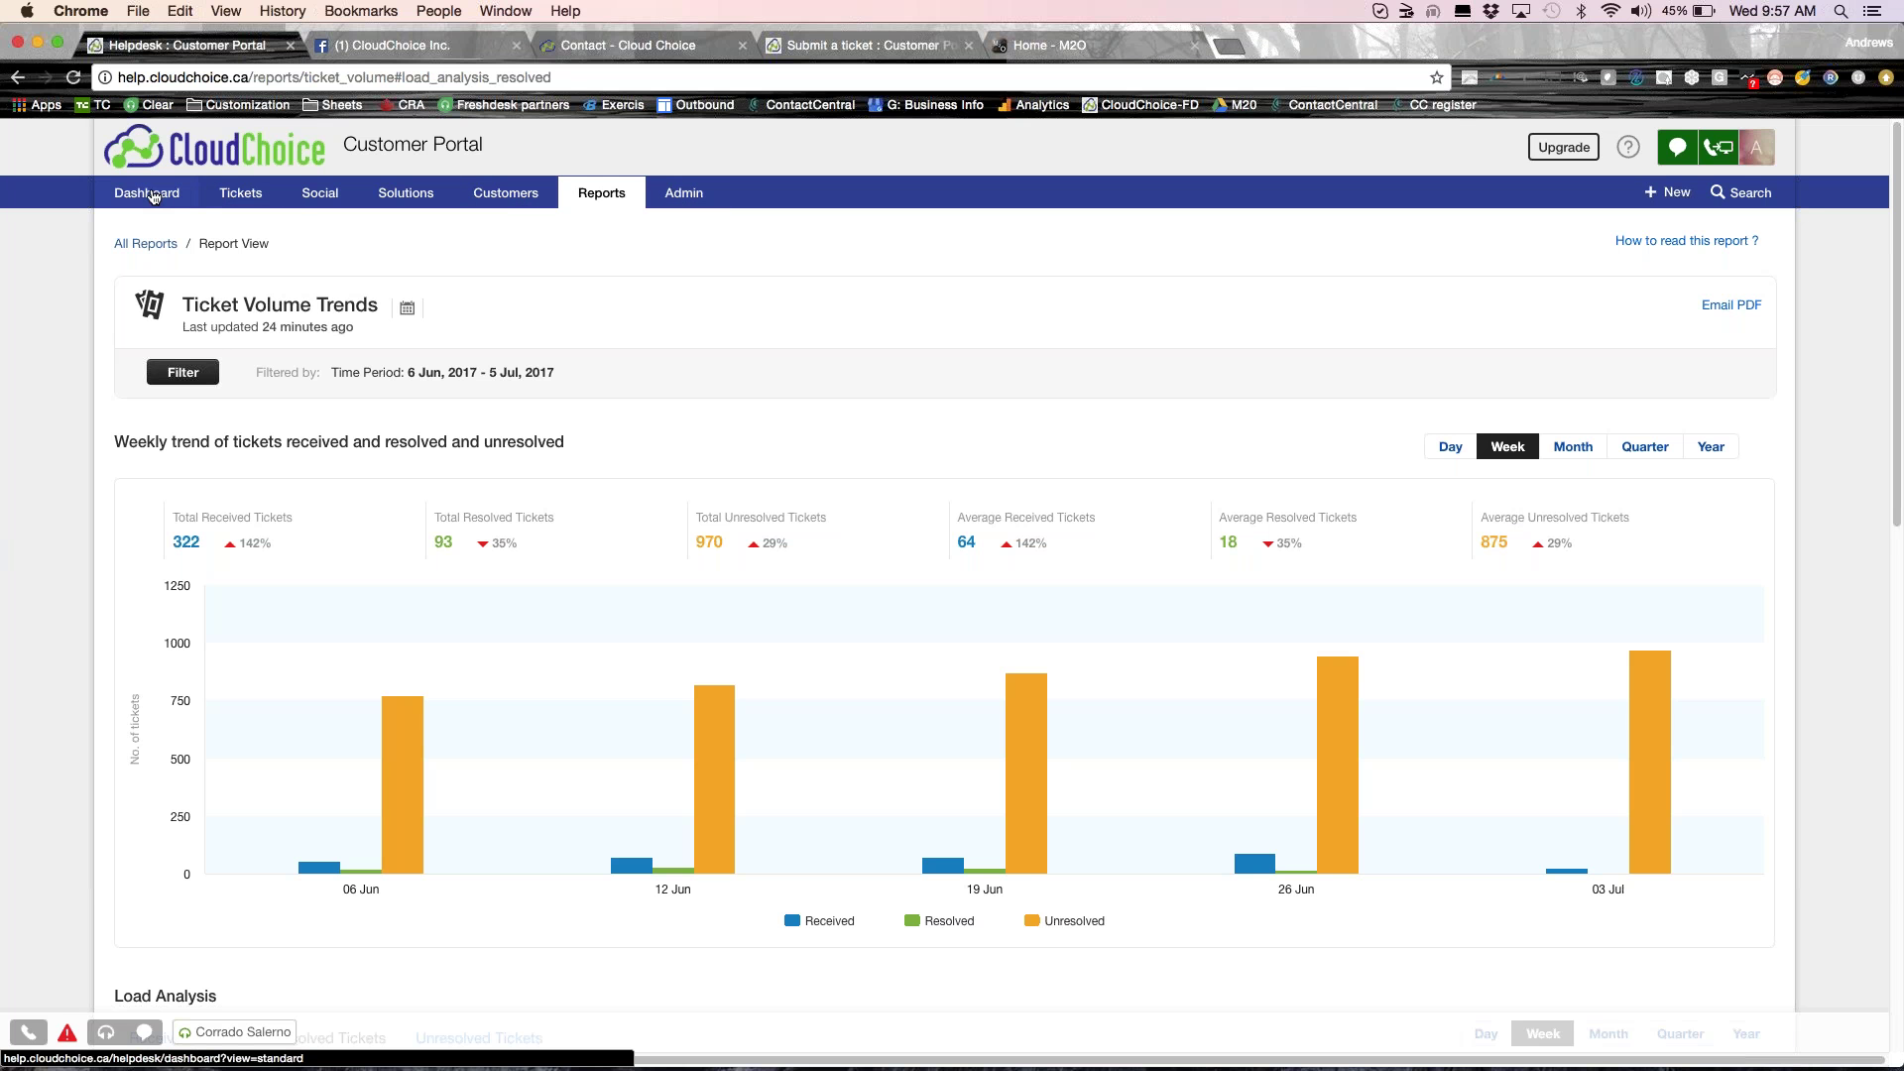
click(154, 196)
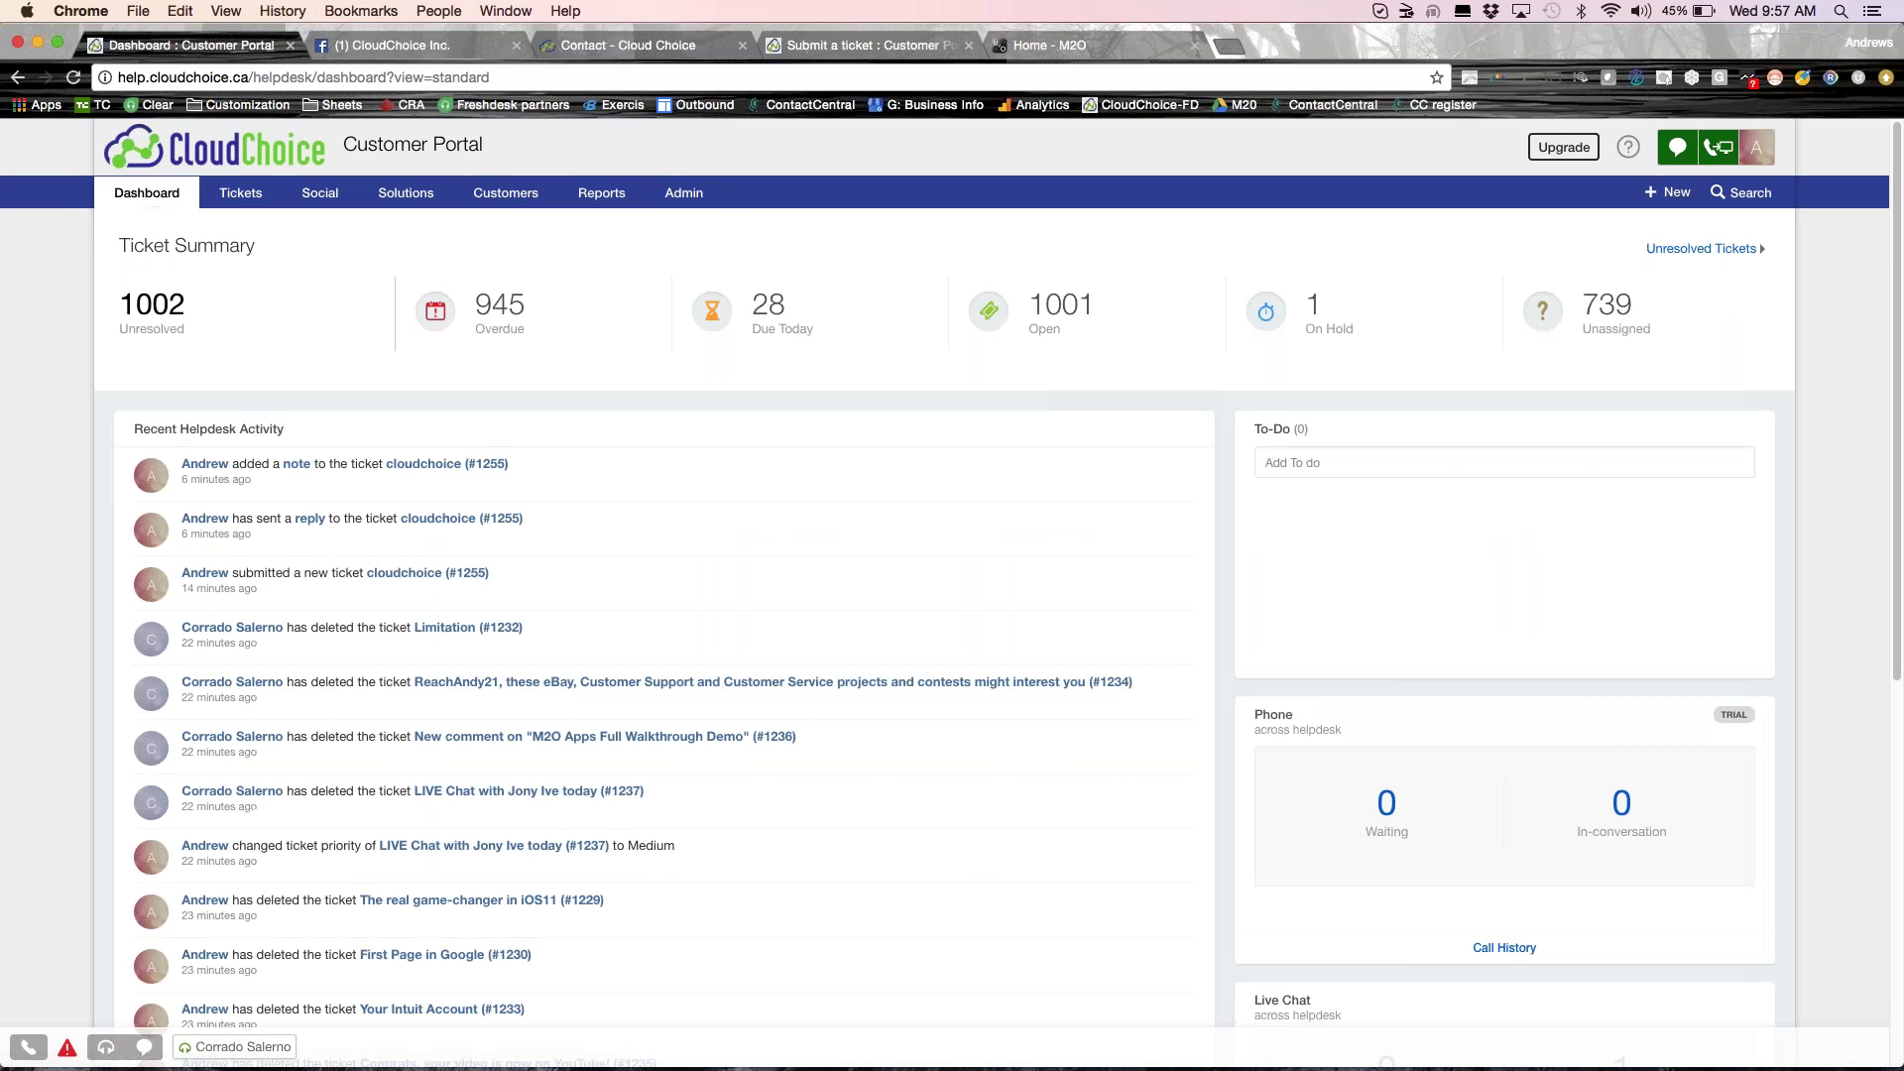